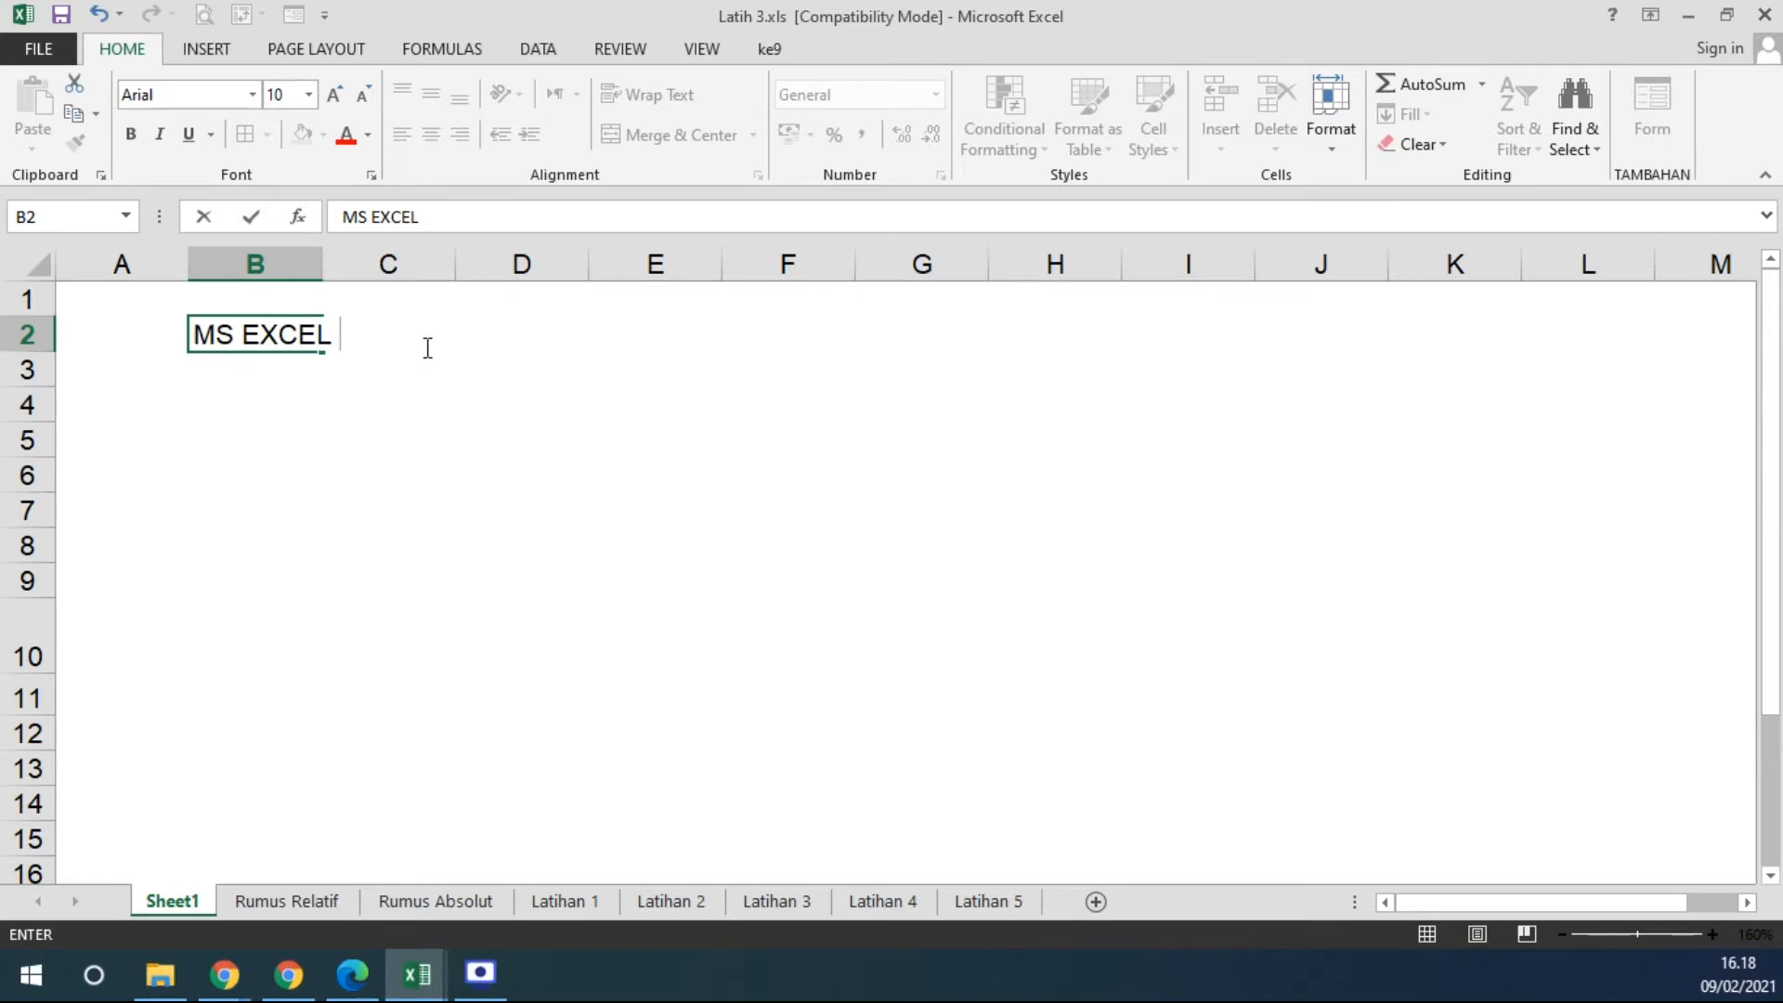
# Finish the title 'MS EXCEL 3' in B2 and enter the subtitle 'CELL RELATIF DAN CELL ABSOLUTE' in B3.
pyautogui.press('Return')
pyautogui.write('C')
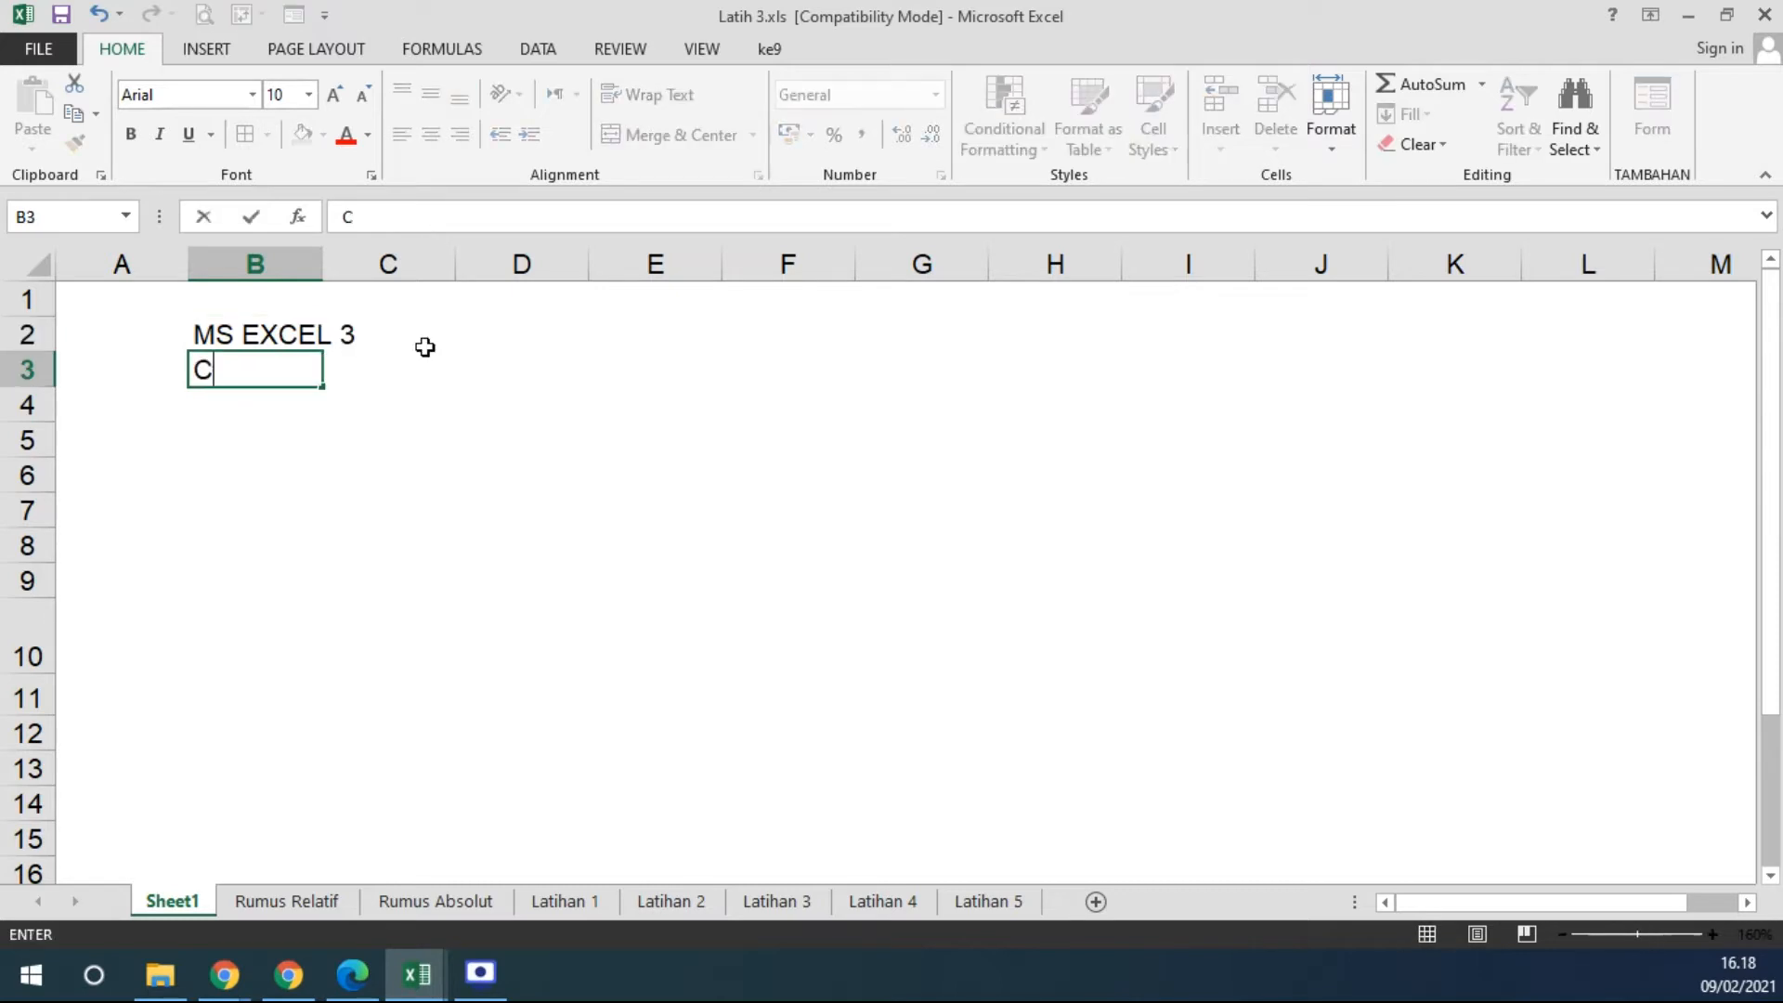
pyautogui.write('ELL RELATIF')
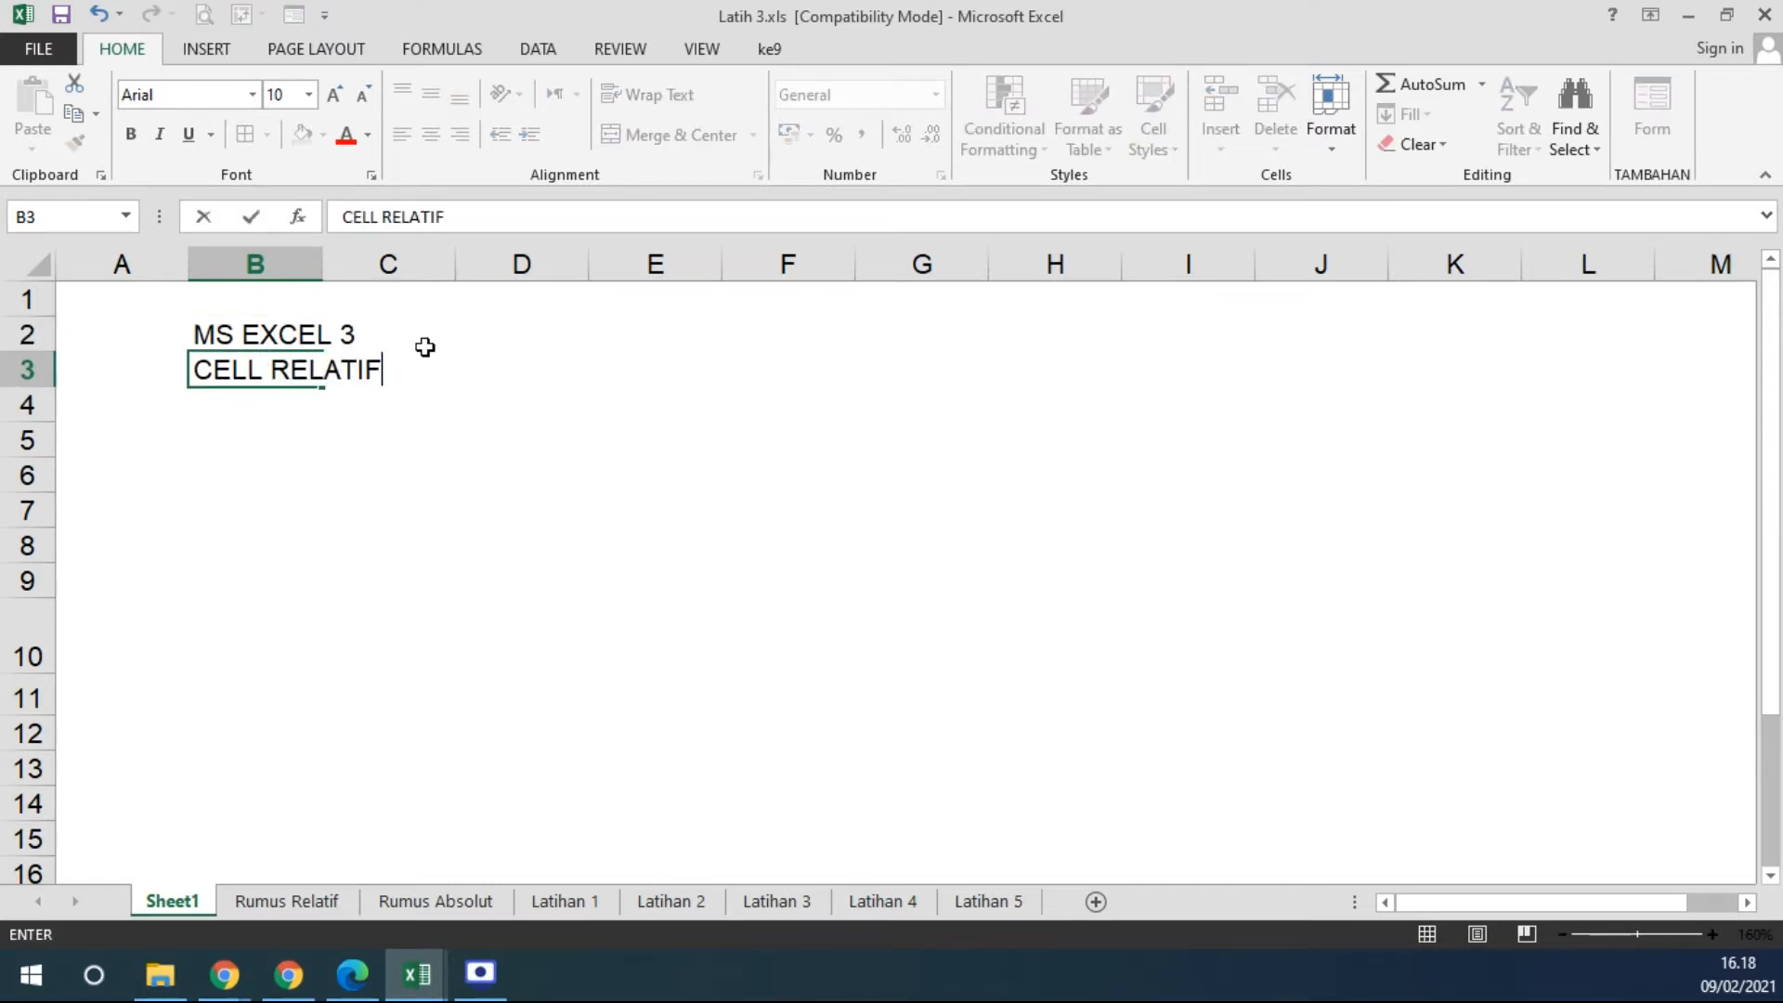
pyautogui.press('BackSpace')
pyautogui.write('VE')
pyautogui.press('BackSpace')
pyautogui.press('BackSpace')
pyautogui.write('F DAN CEL')
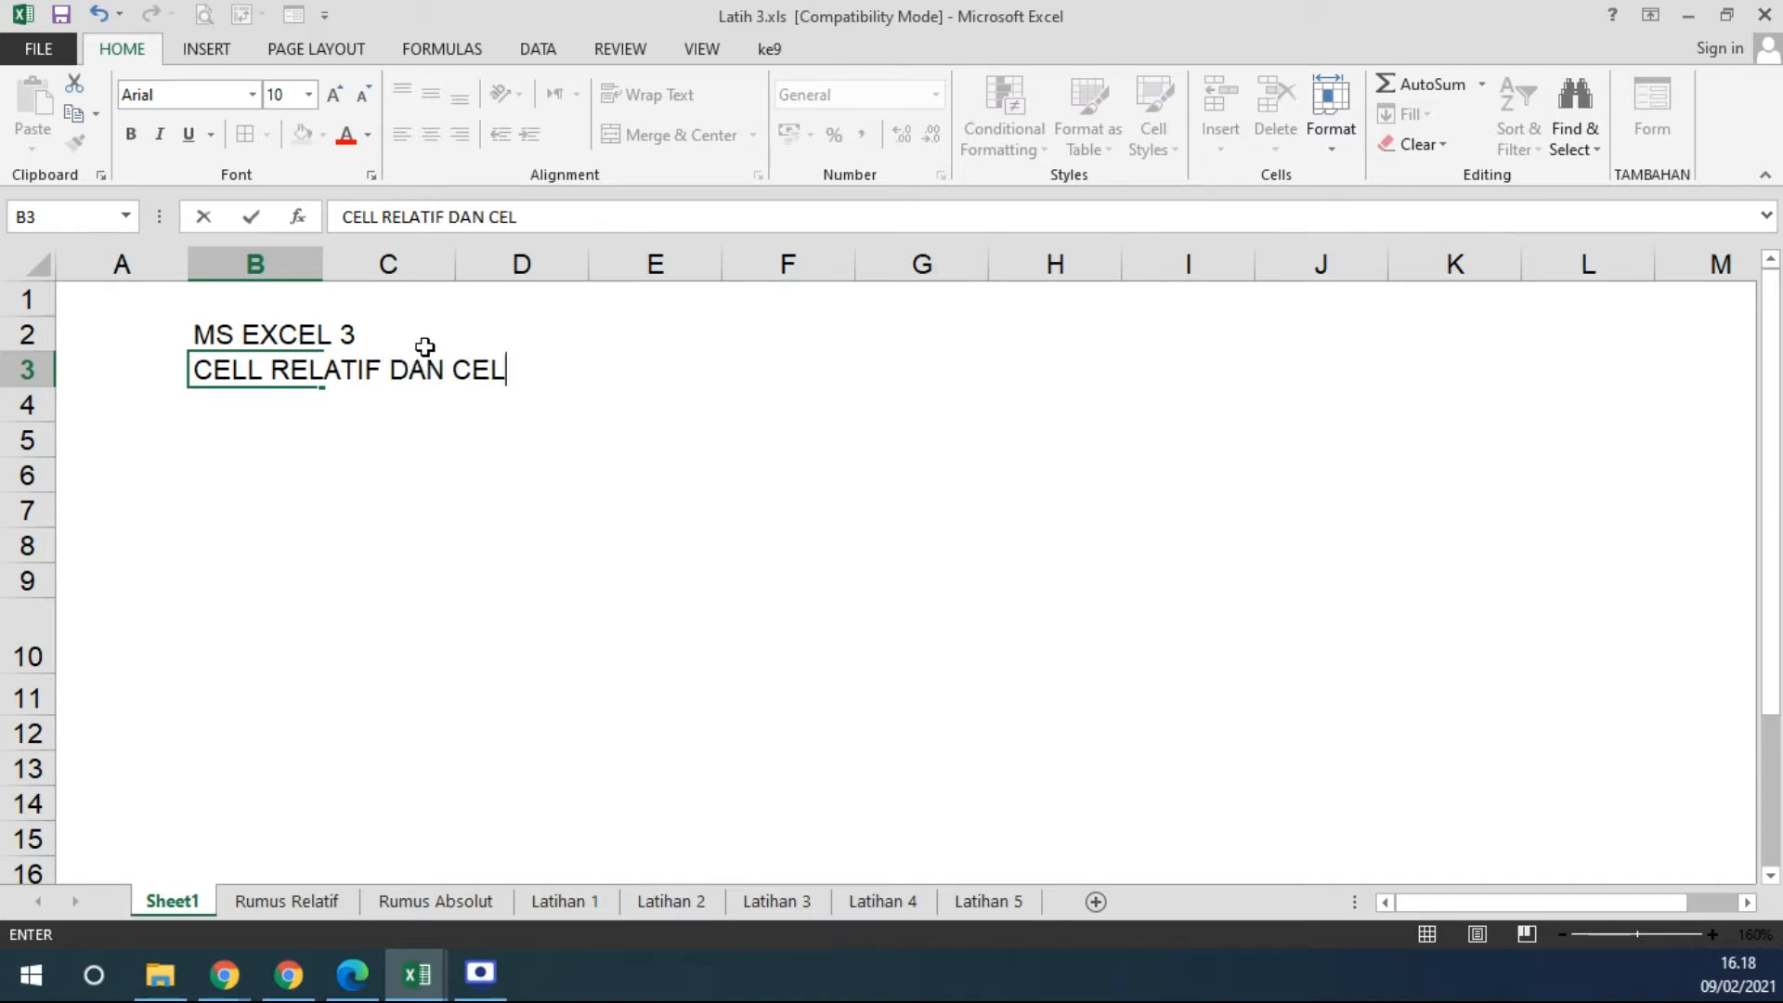
pyautogui.write('L ABSOLUTE')
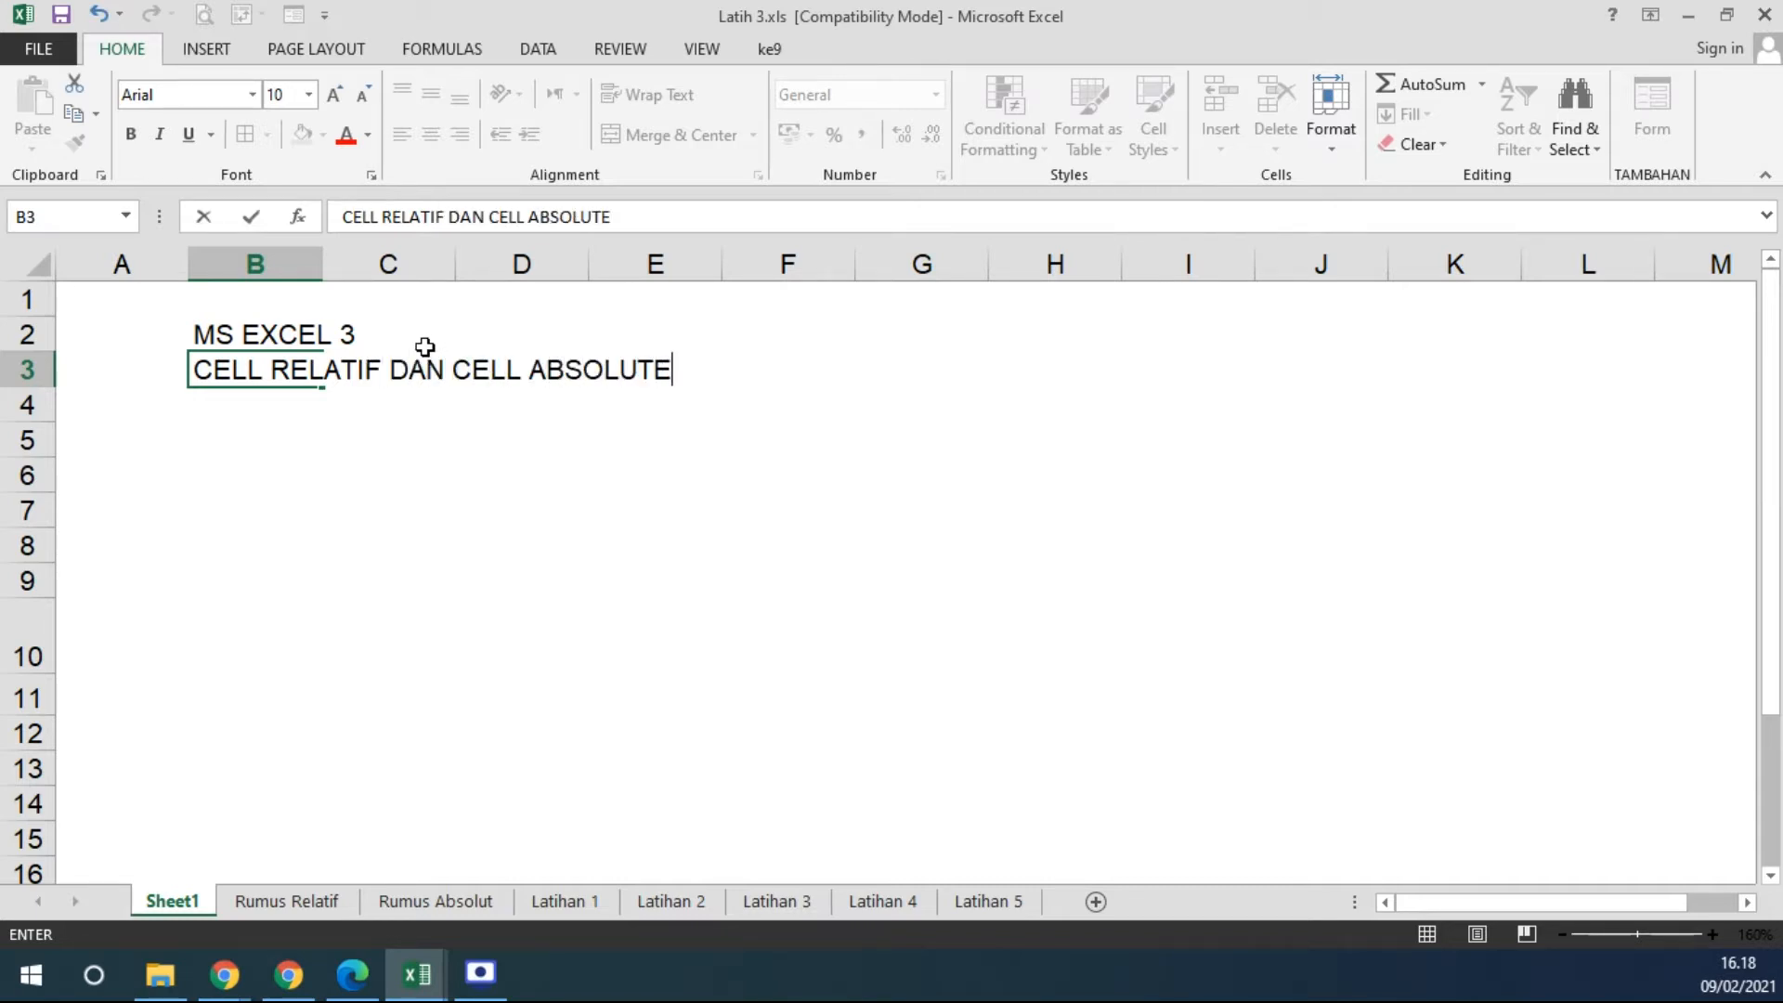
pyautogui.press('Return')
# Enter the section heading 'A. CELL RELATIF' in B5 and narrow column B to about the width of the letter 'A.'.
pyautogui.press('Return')
pyautogui.write('A. CELL REA')
pyautogui.press('BackSpace')
pyautogui.write('LATIF')
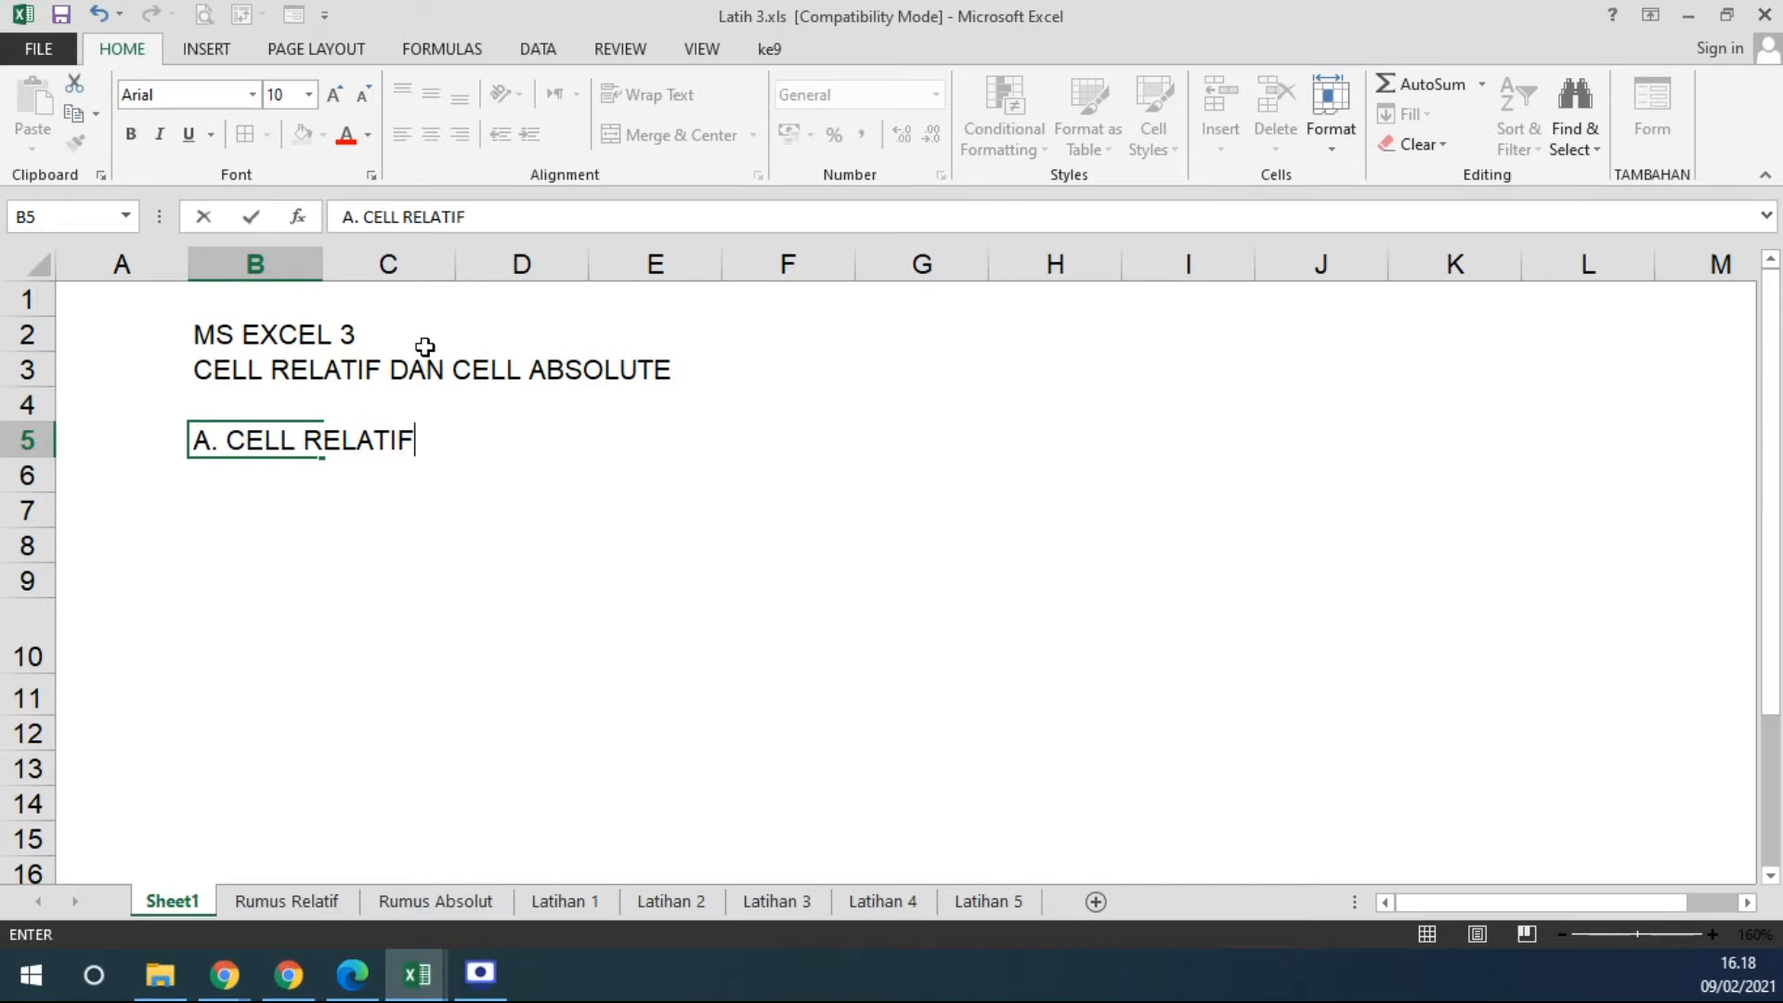
pyautogui.press('Return')
pyautogui.moveTo(322, 265); pyautogui.dragTo(228, 286)
# Enter the sentence 'semua cell di dalam worksheet2 default nya adalah cell relatif' in C6.
pyautogui.click(298, 475)
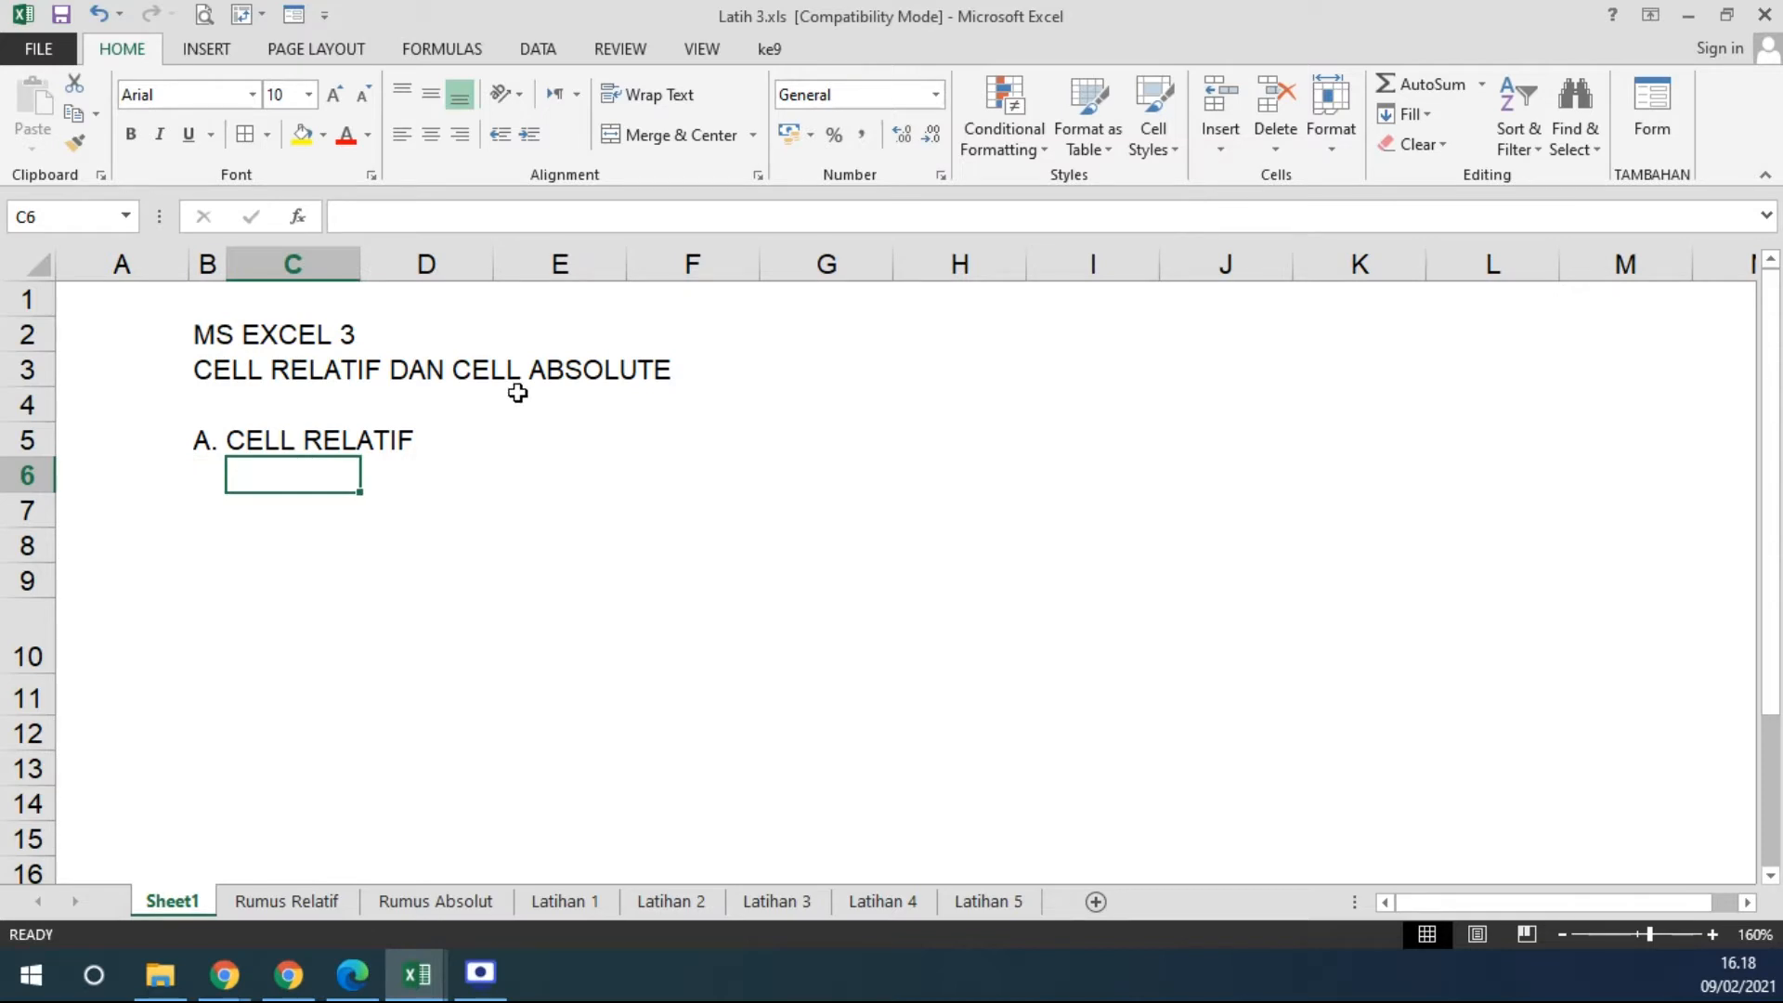
pyautogui.write('s')
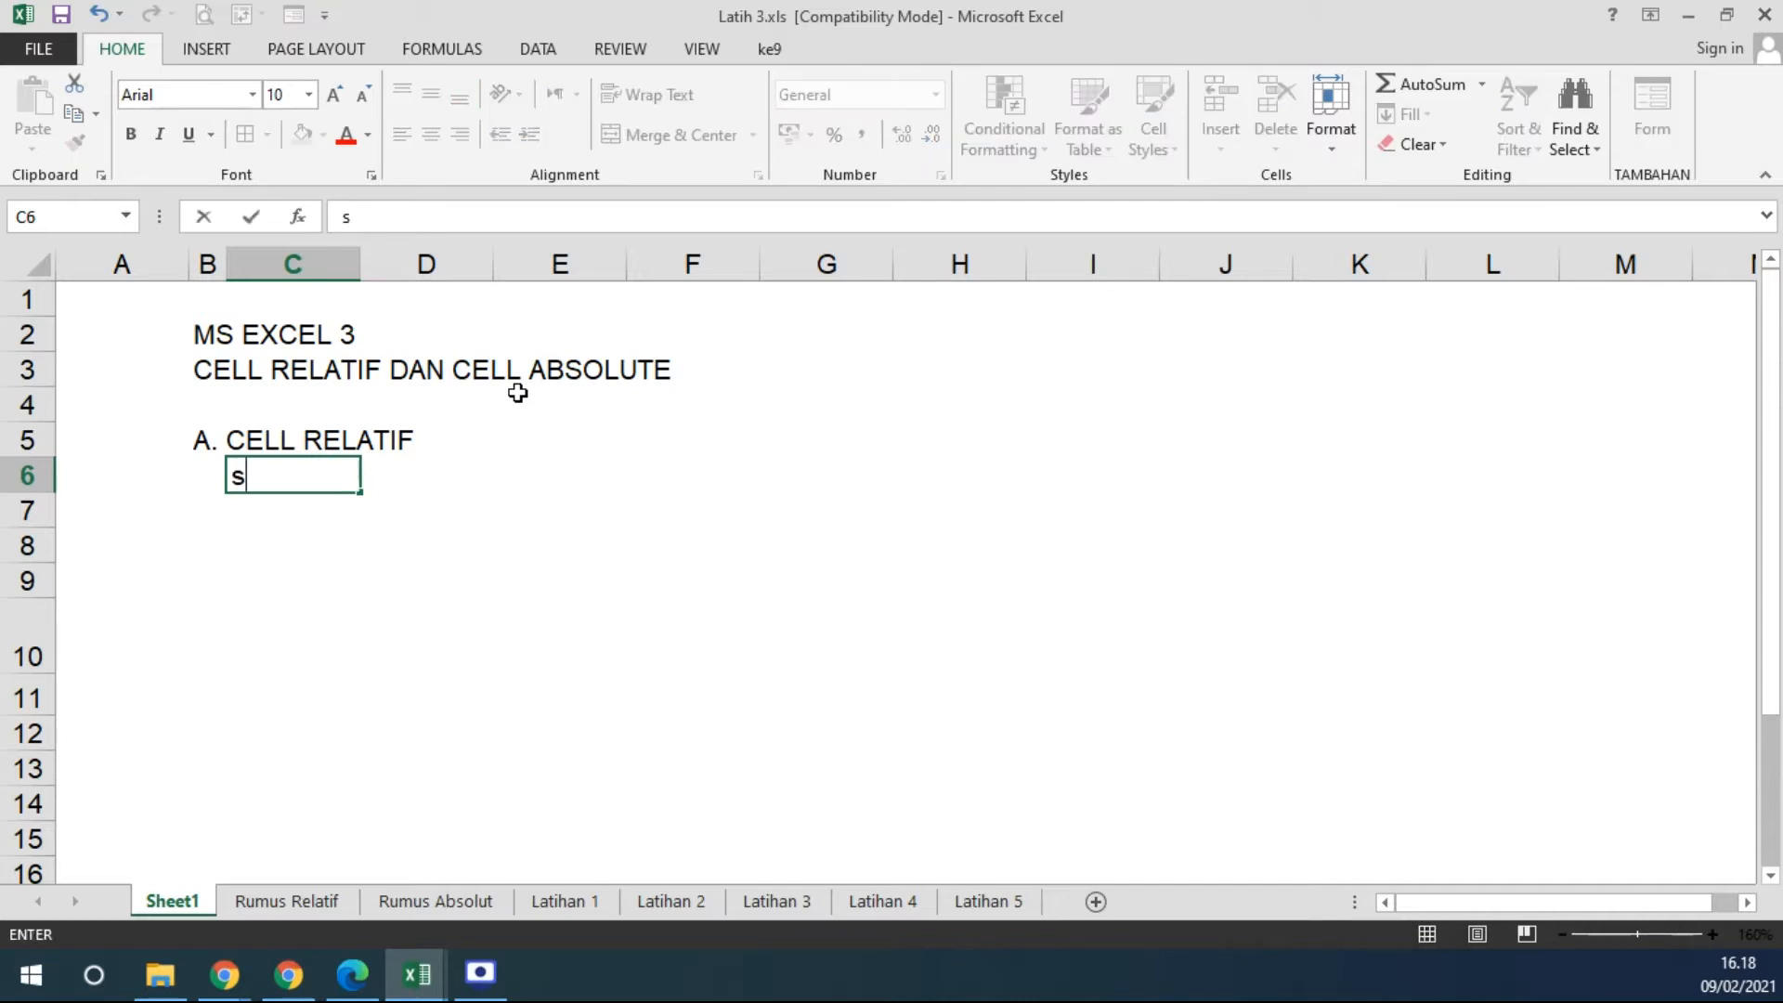
pyautogui.write('emua cell')
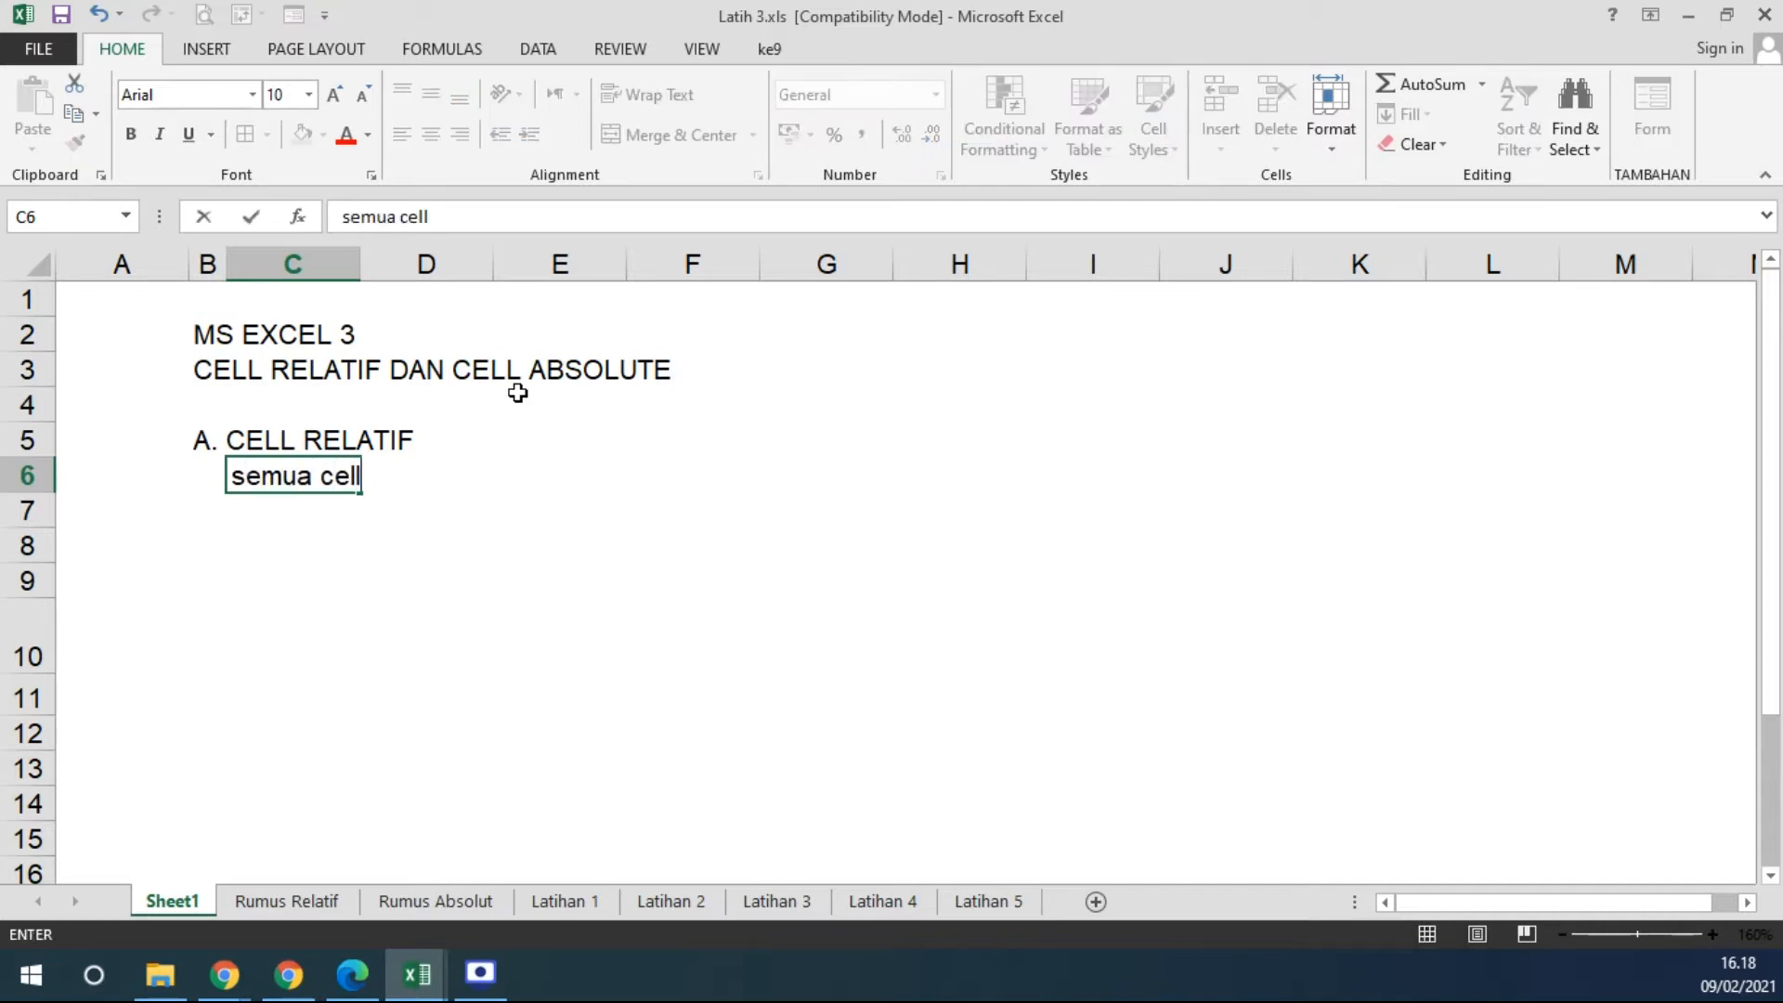
pyautogui.write(' di dalam')
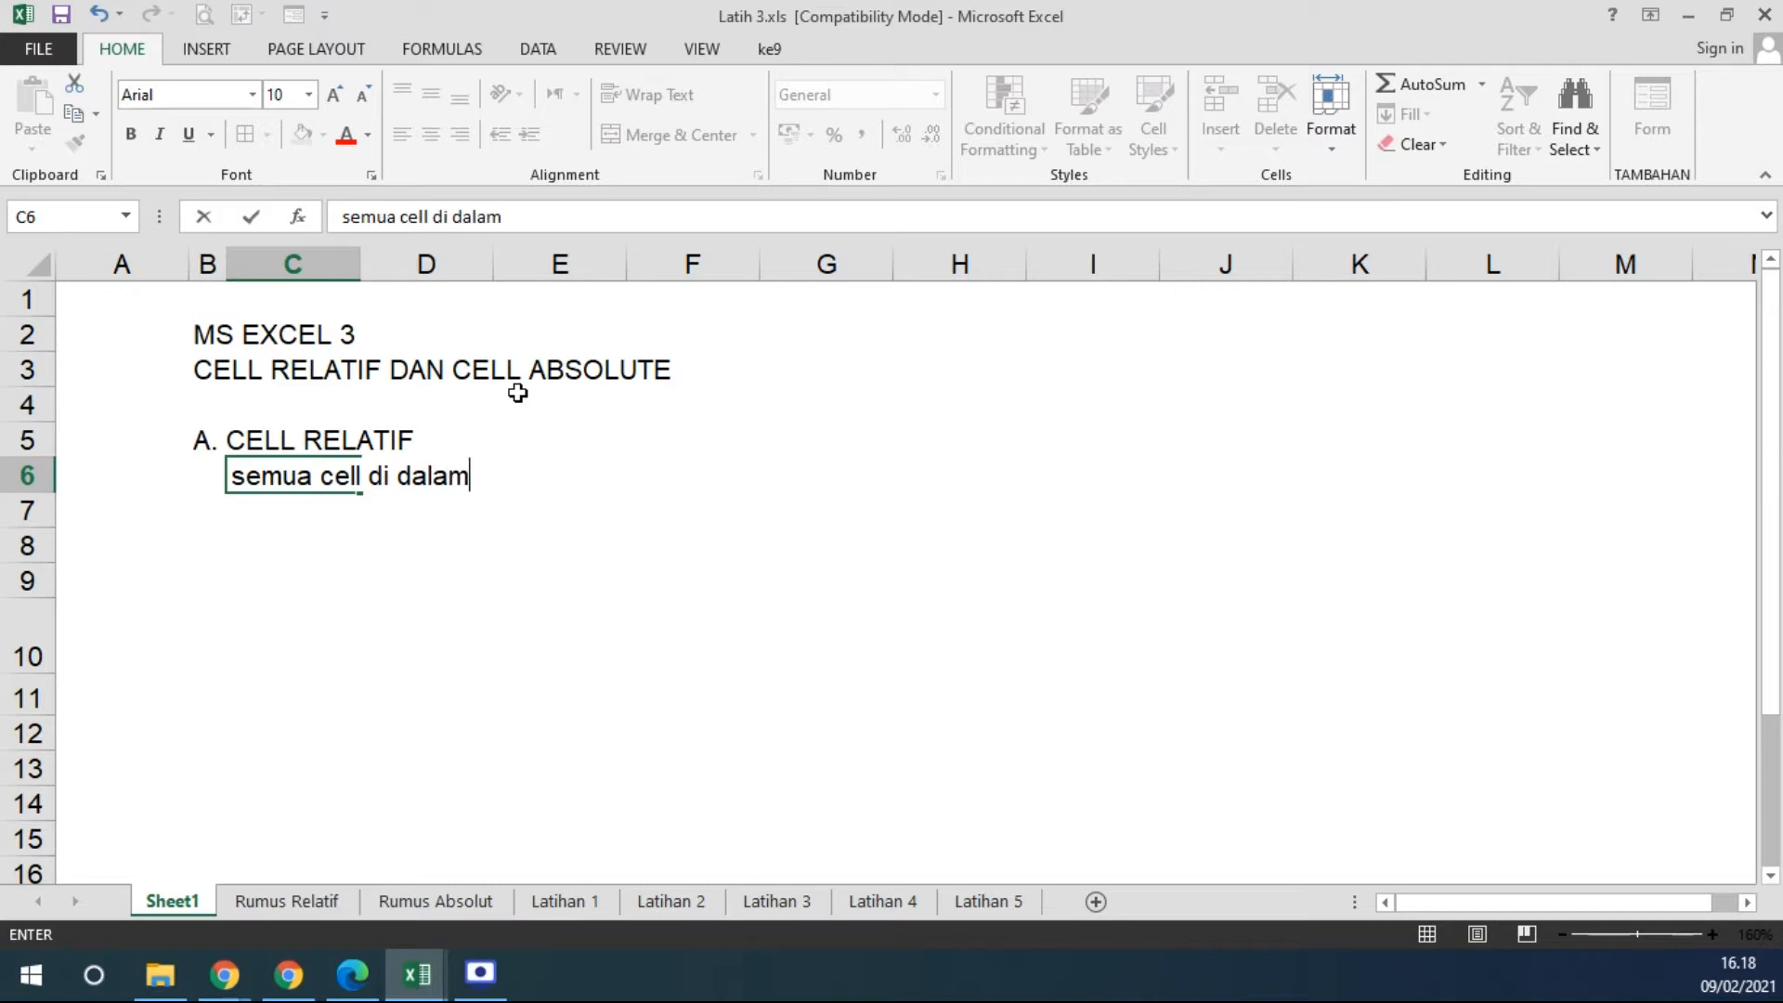
pyautogui.write(' worksheet2')
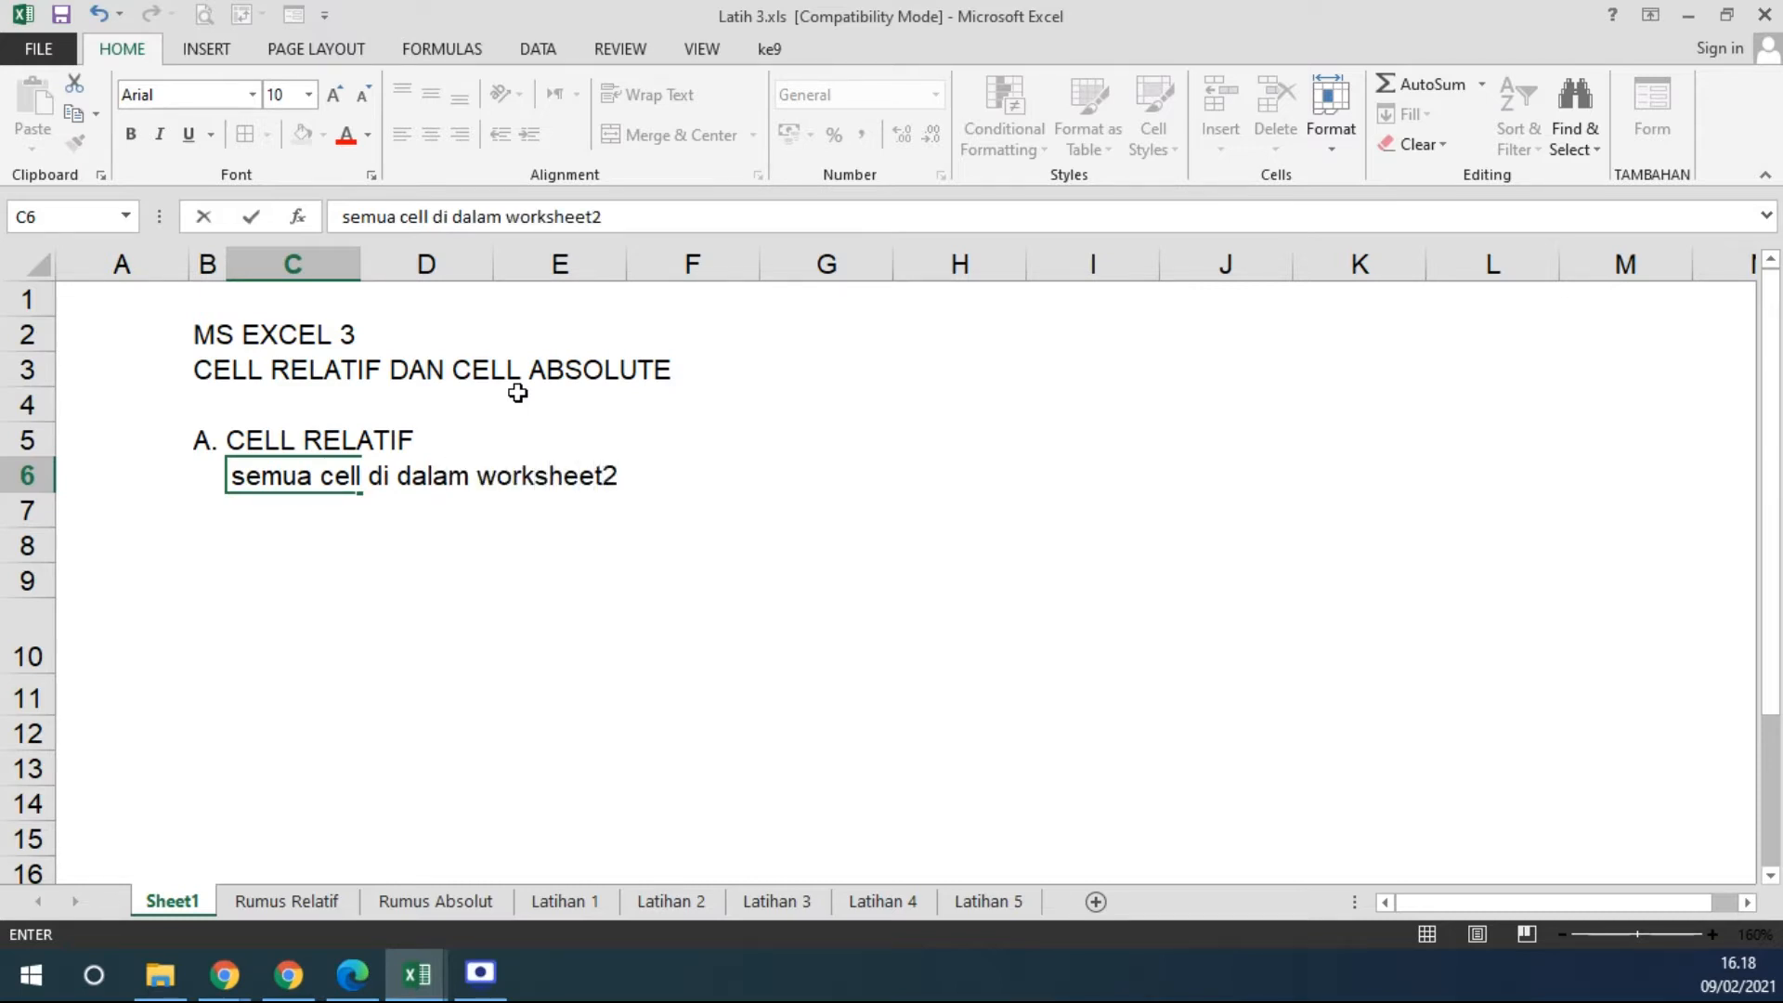
pyautogui.write(' default')
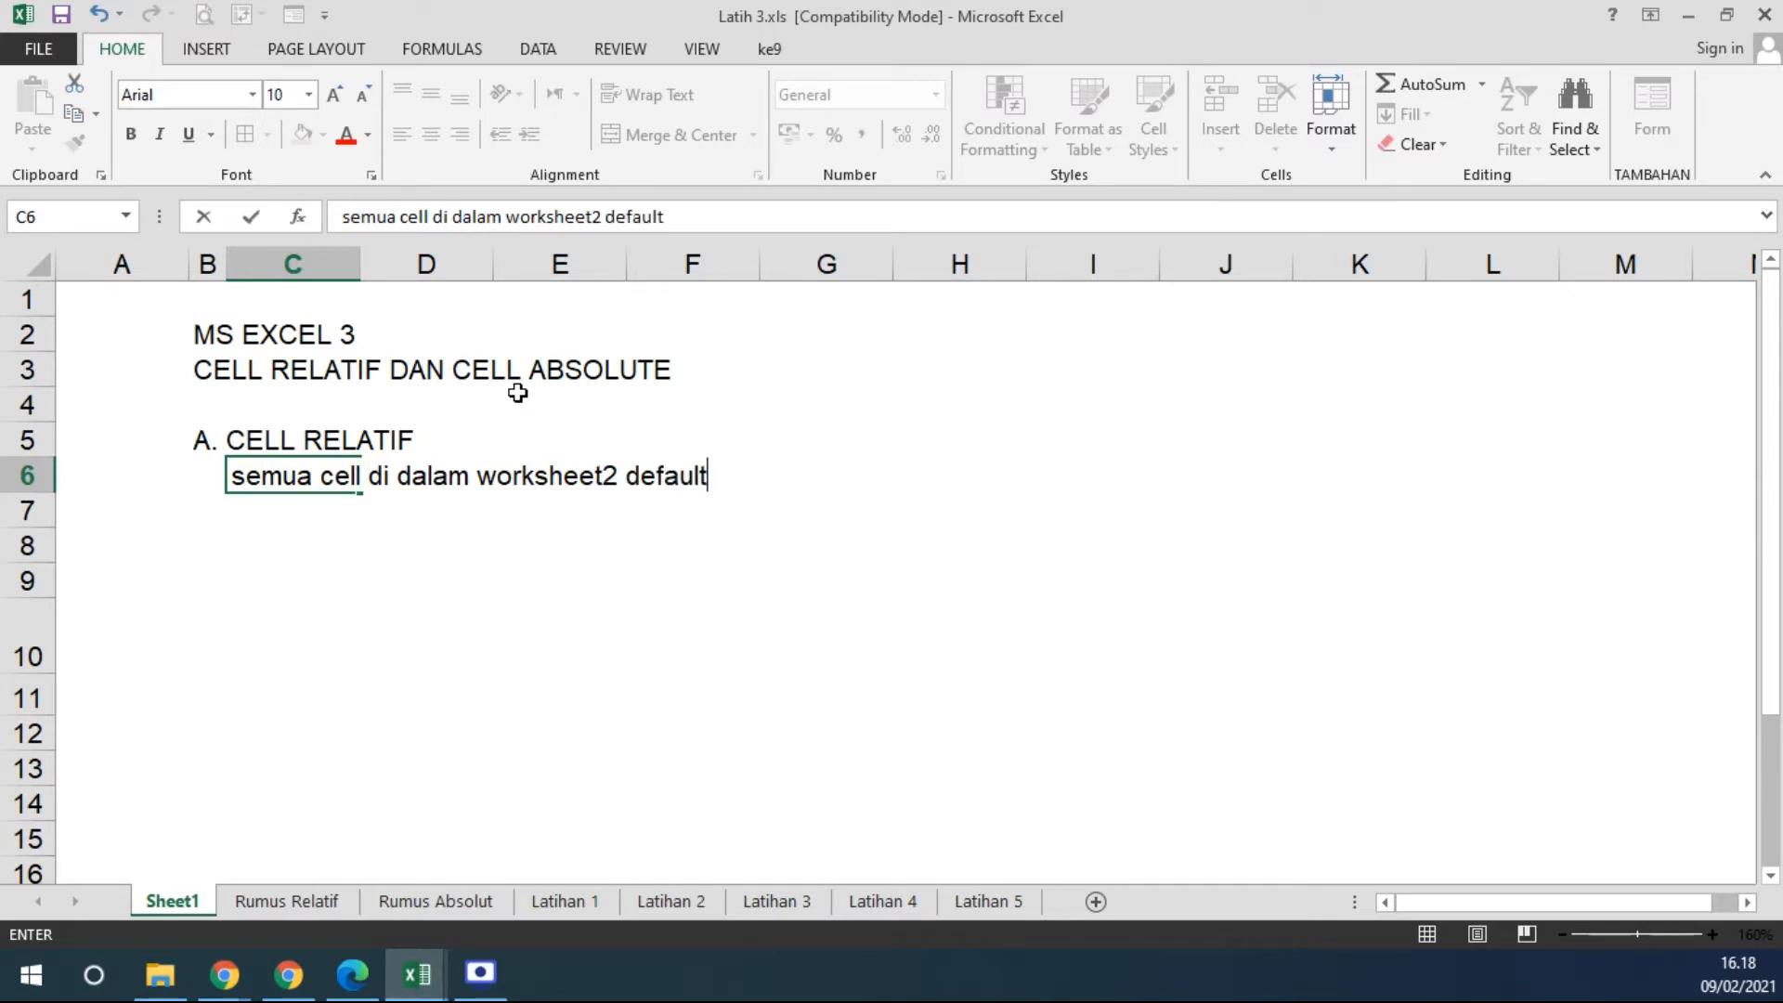
pyautogui.write(' nya adalah cell relatif')
pyautogui.press('Return')
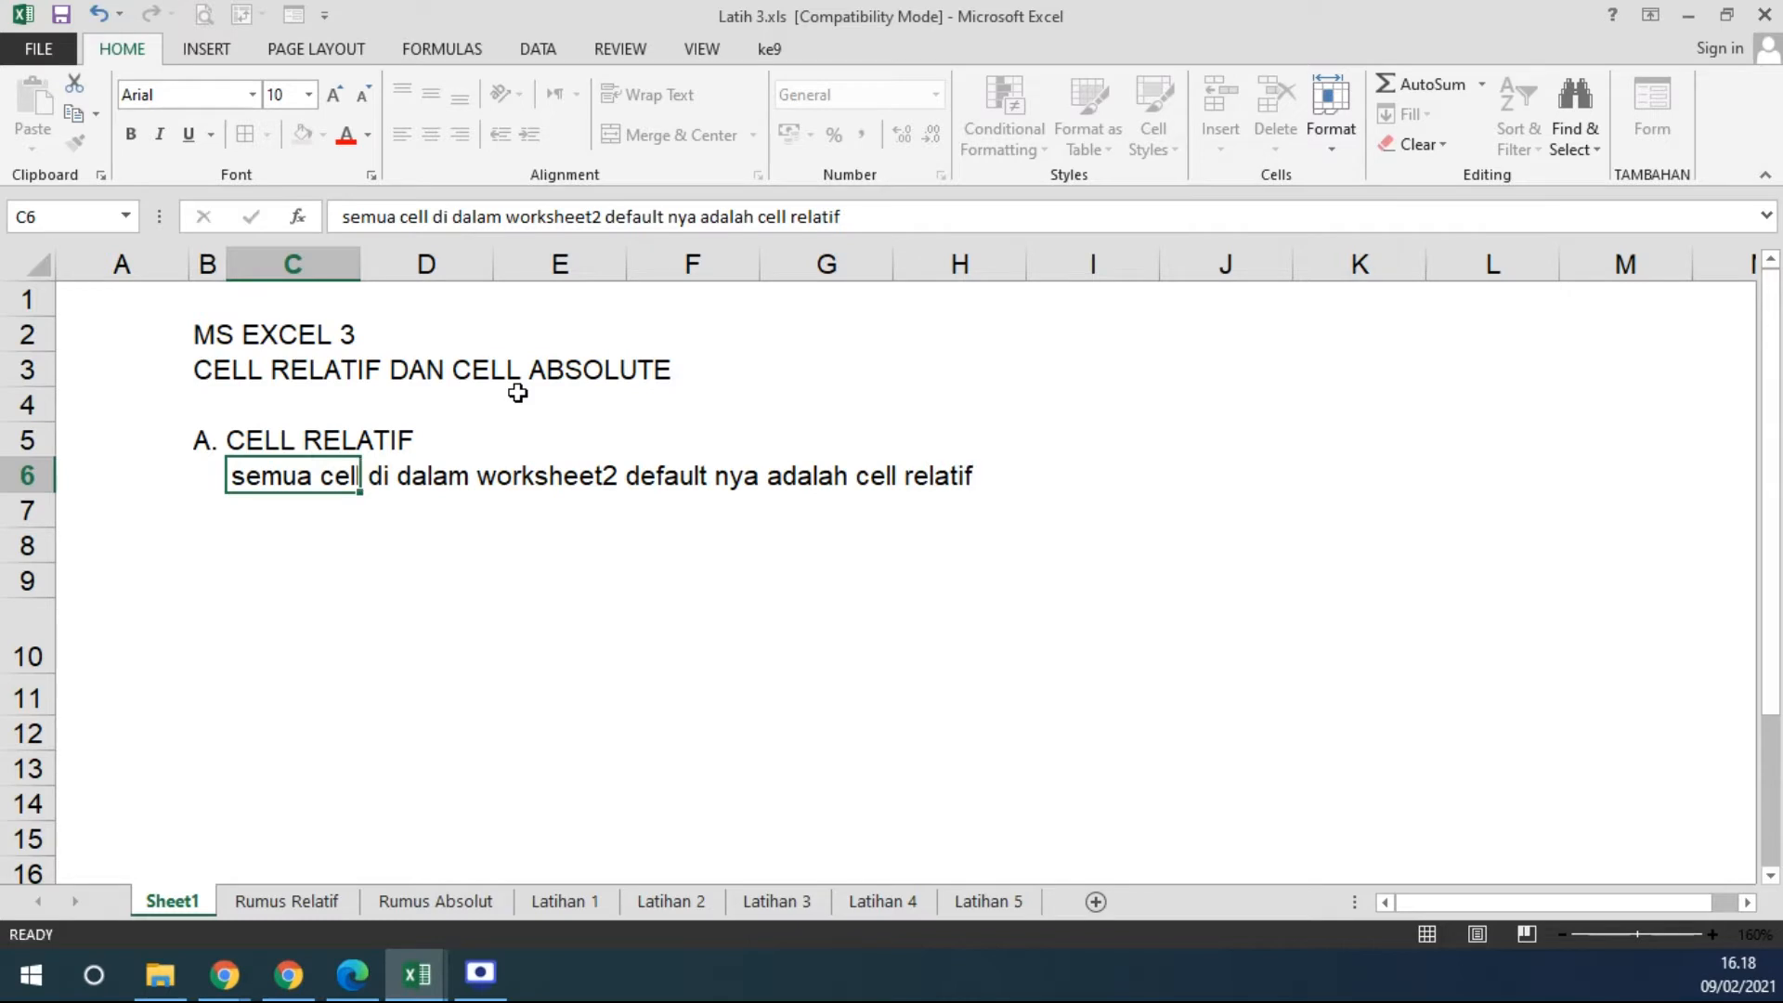
# Enter the definition 'cell relatif adalah cell yang dapat menurunkan aturan rumus/formula yang melekat pada dirinya' in C7.
pyautogui.keyDown('ctrl'); pyautogui.scroll(1, 458, 518); pyautogui.keyUp('ctrl')
pyautogui.moveTo(1464, 903); pyautogui.dragTo(358, 915)
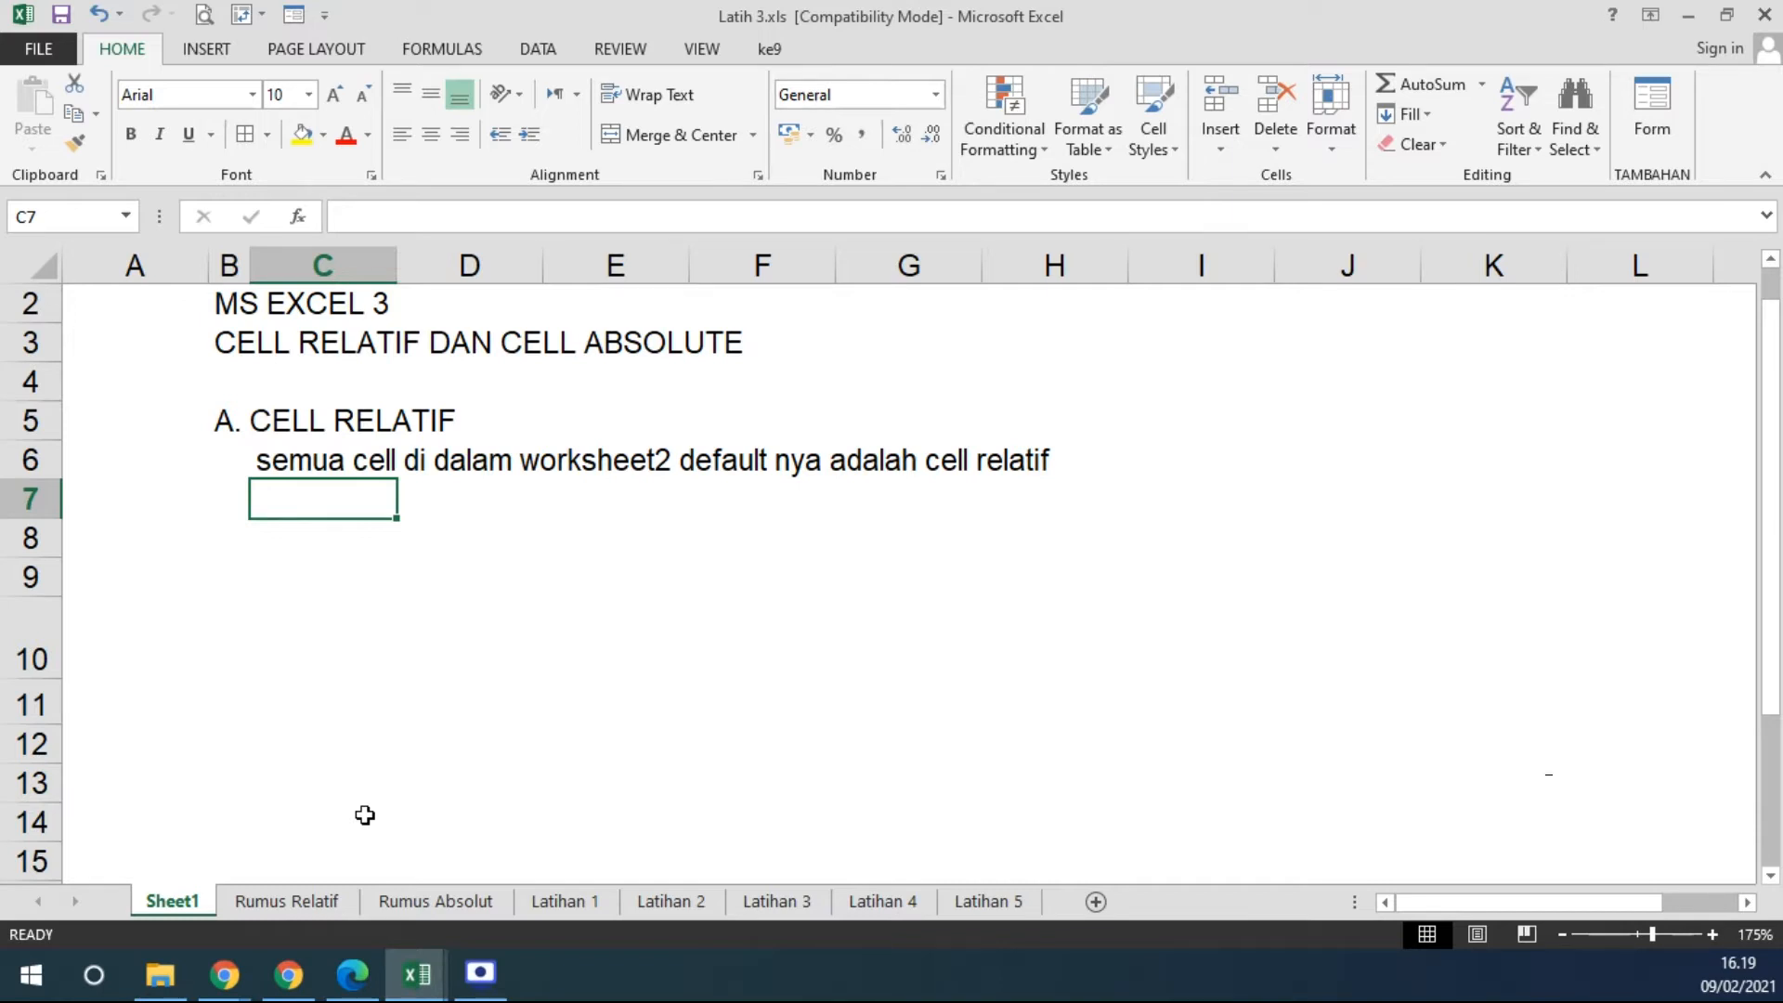
pyautogui.write('cell reali')
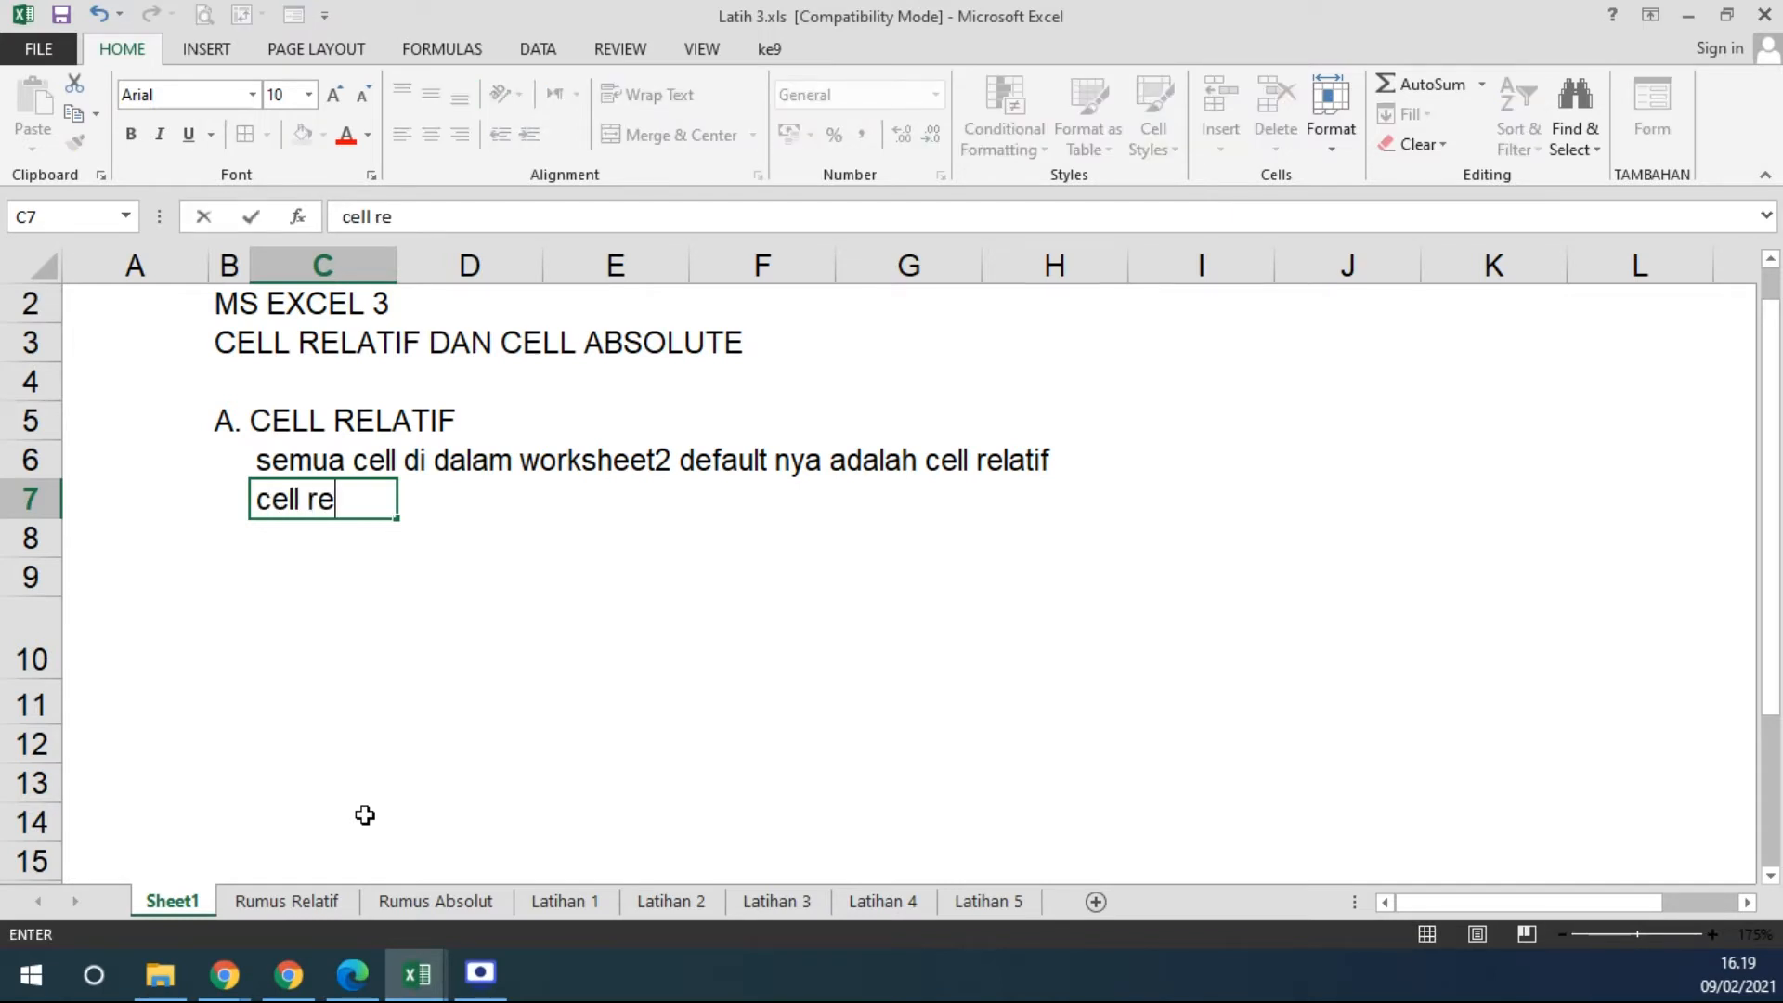
pyautogui.press('BackSpace')
pyautogui.press('BackSpace')
pyautogui.press('BackSpace')
pyautogui.write('latri')
pyautogui.press('BackSpace')
pyautogui.press('BackSpace')
pyautogui.write('if adala')
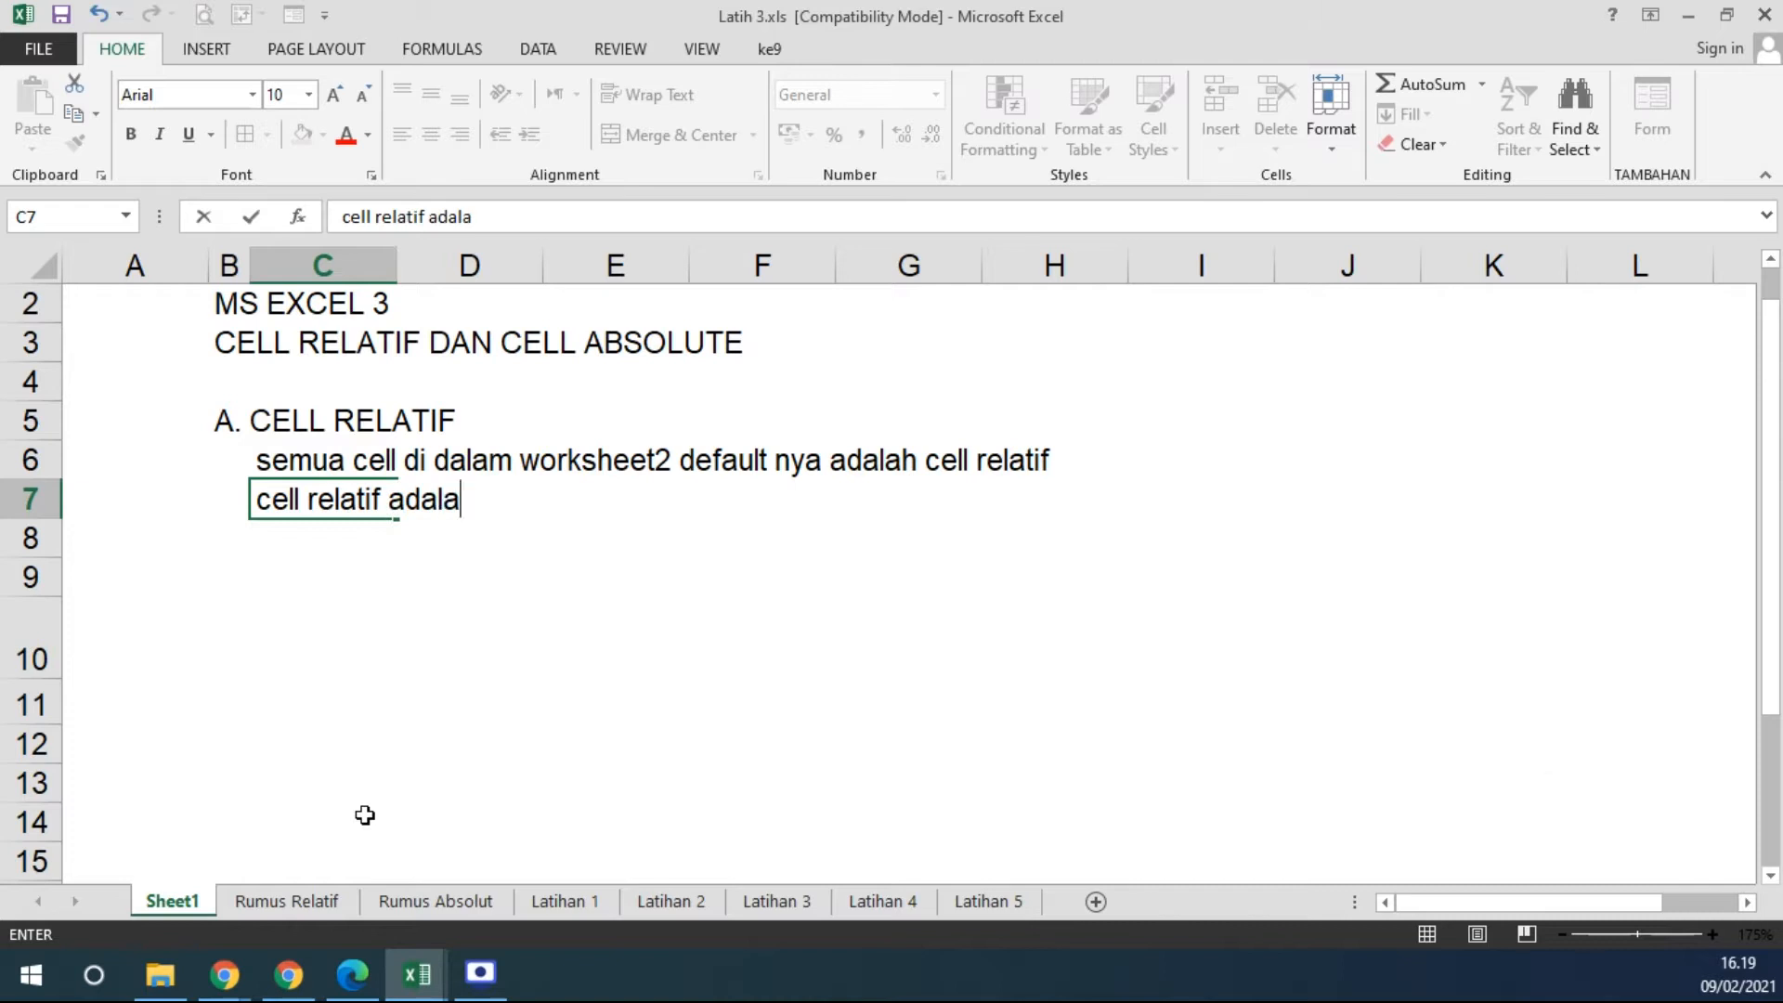
pyautogui.write('h cell yang ')
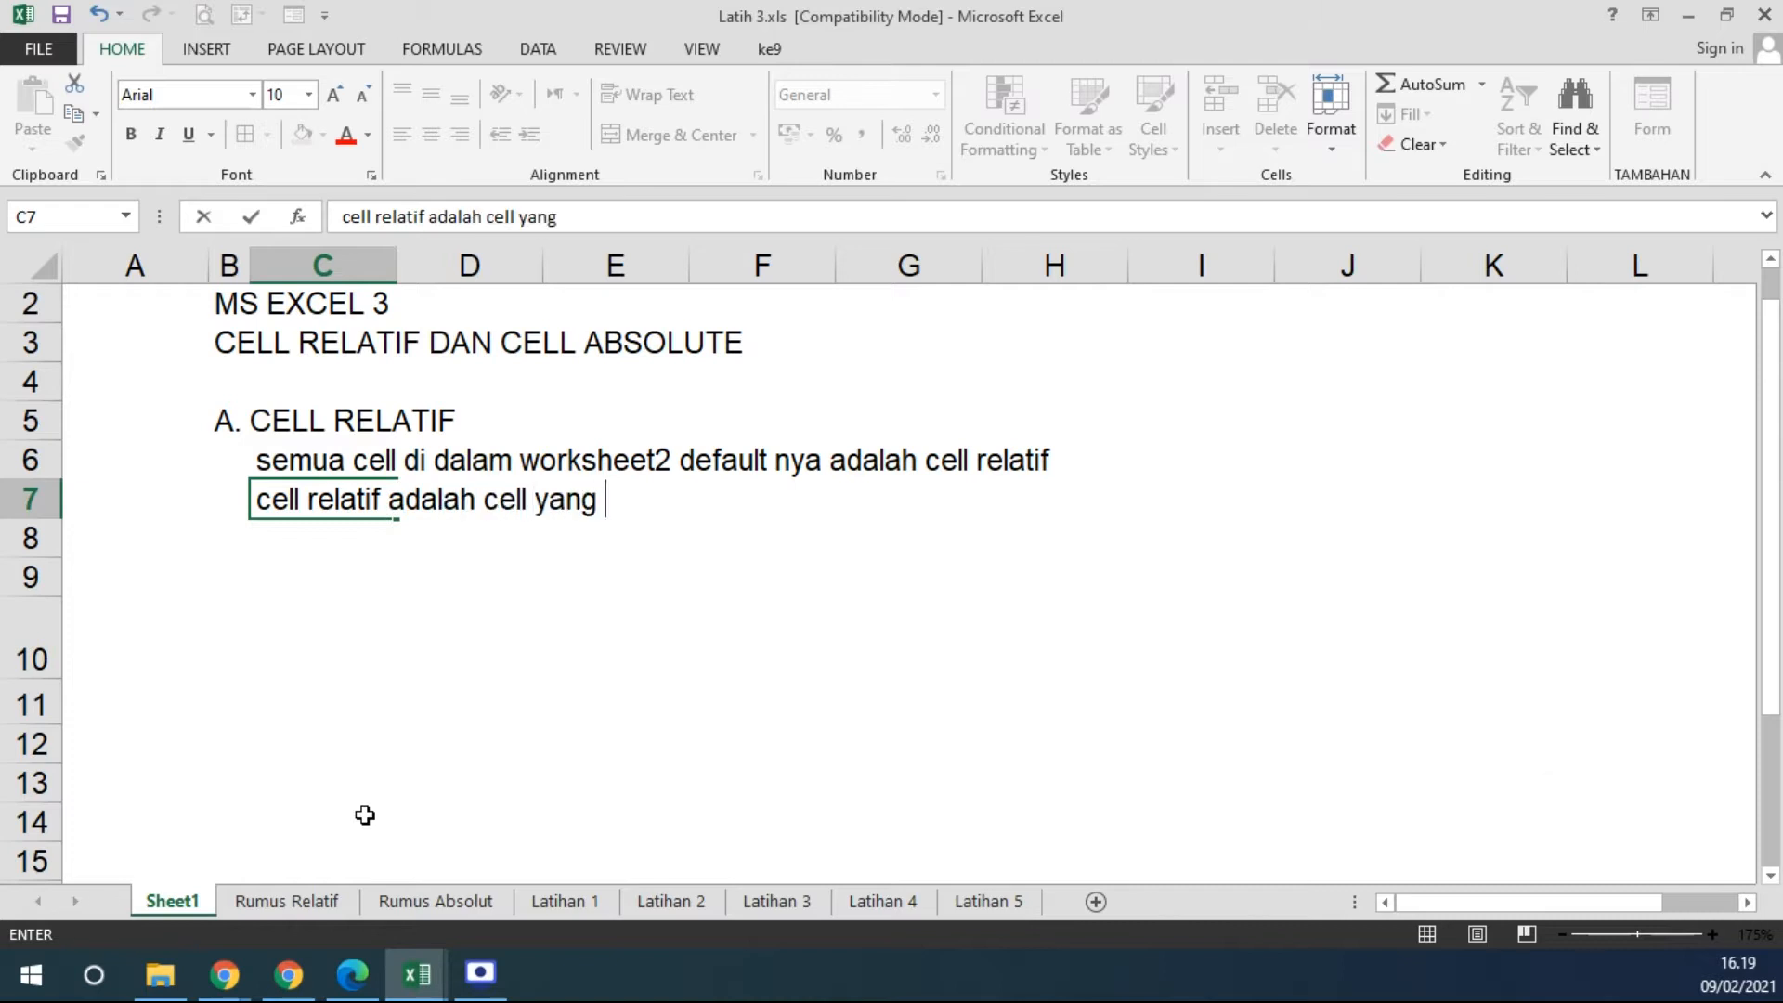
pyautogui.write('dapat menurunkan')
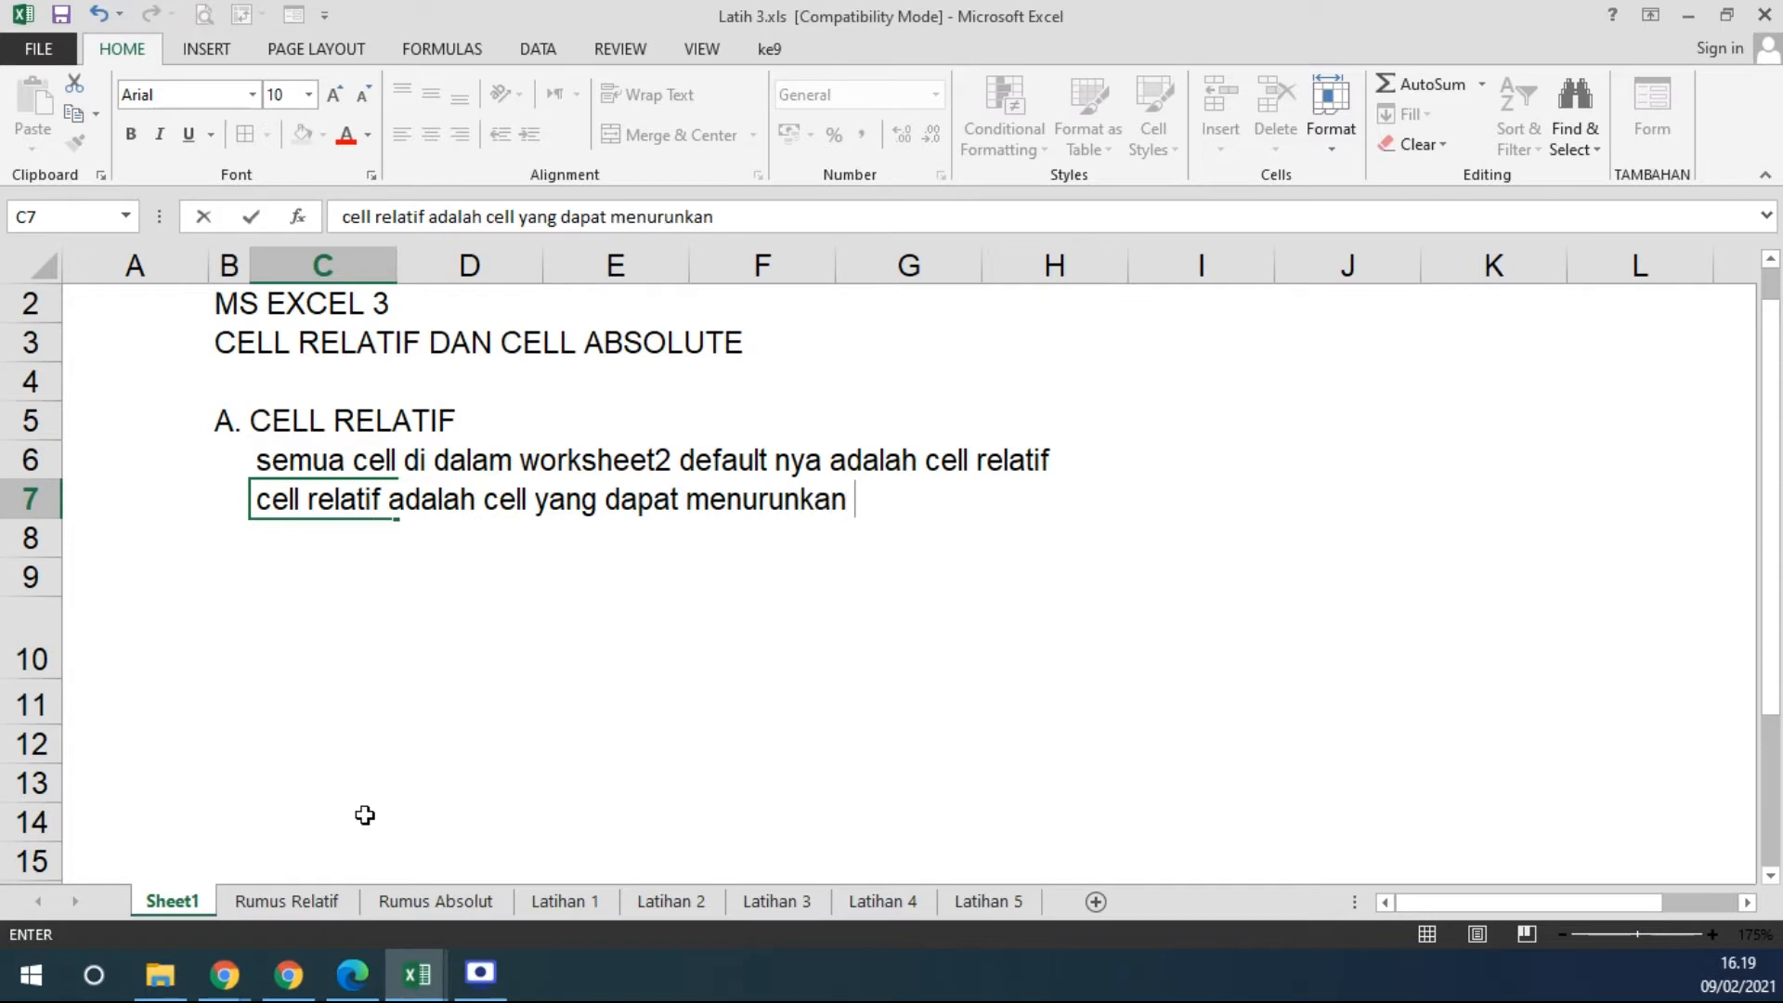
pyautogui.write(' aturan rumus/fo')
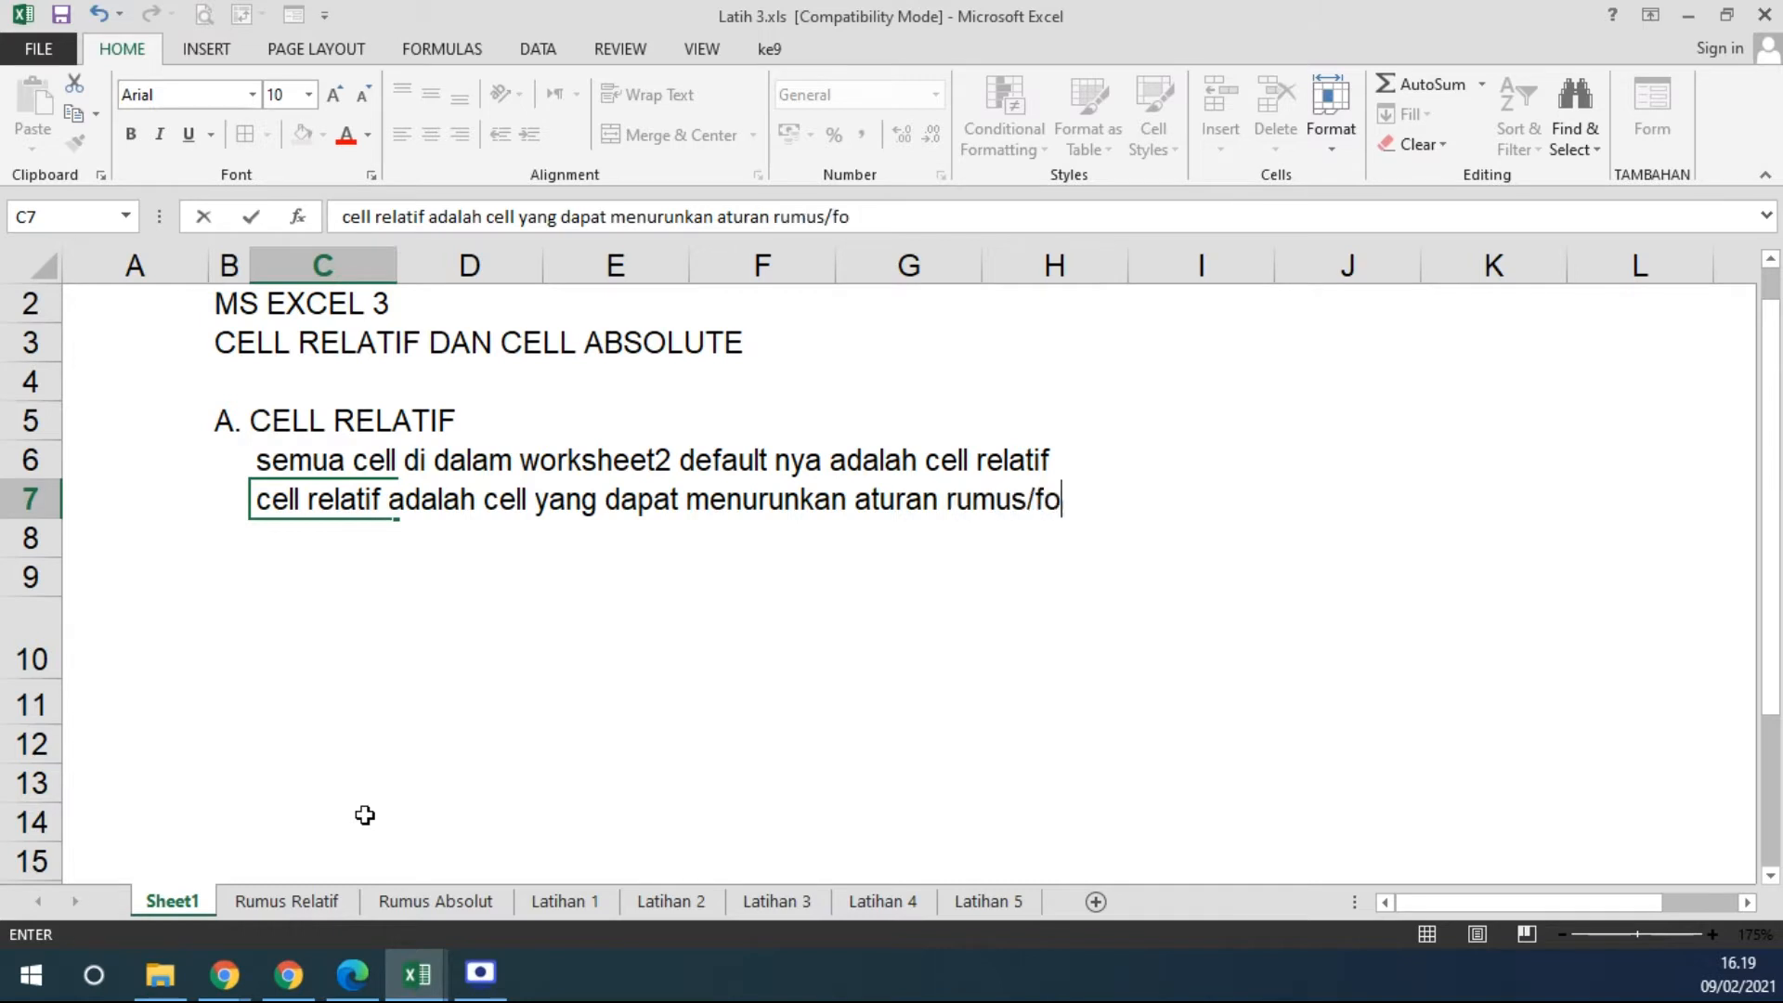
pyautogui.write('rmula yang ')
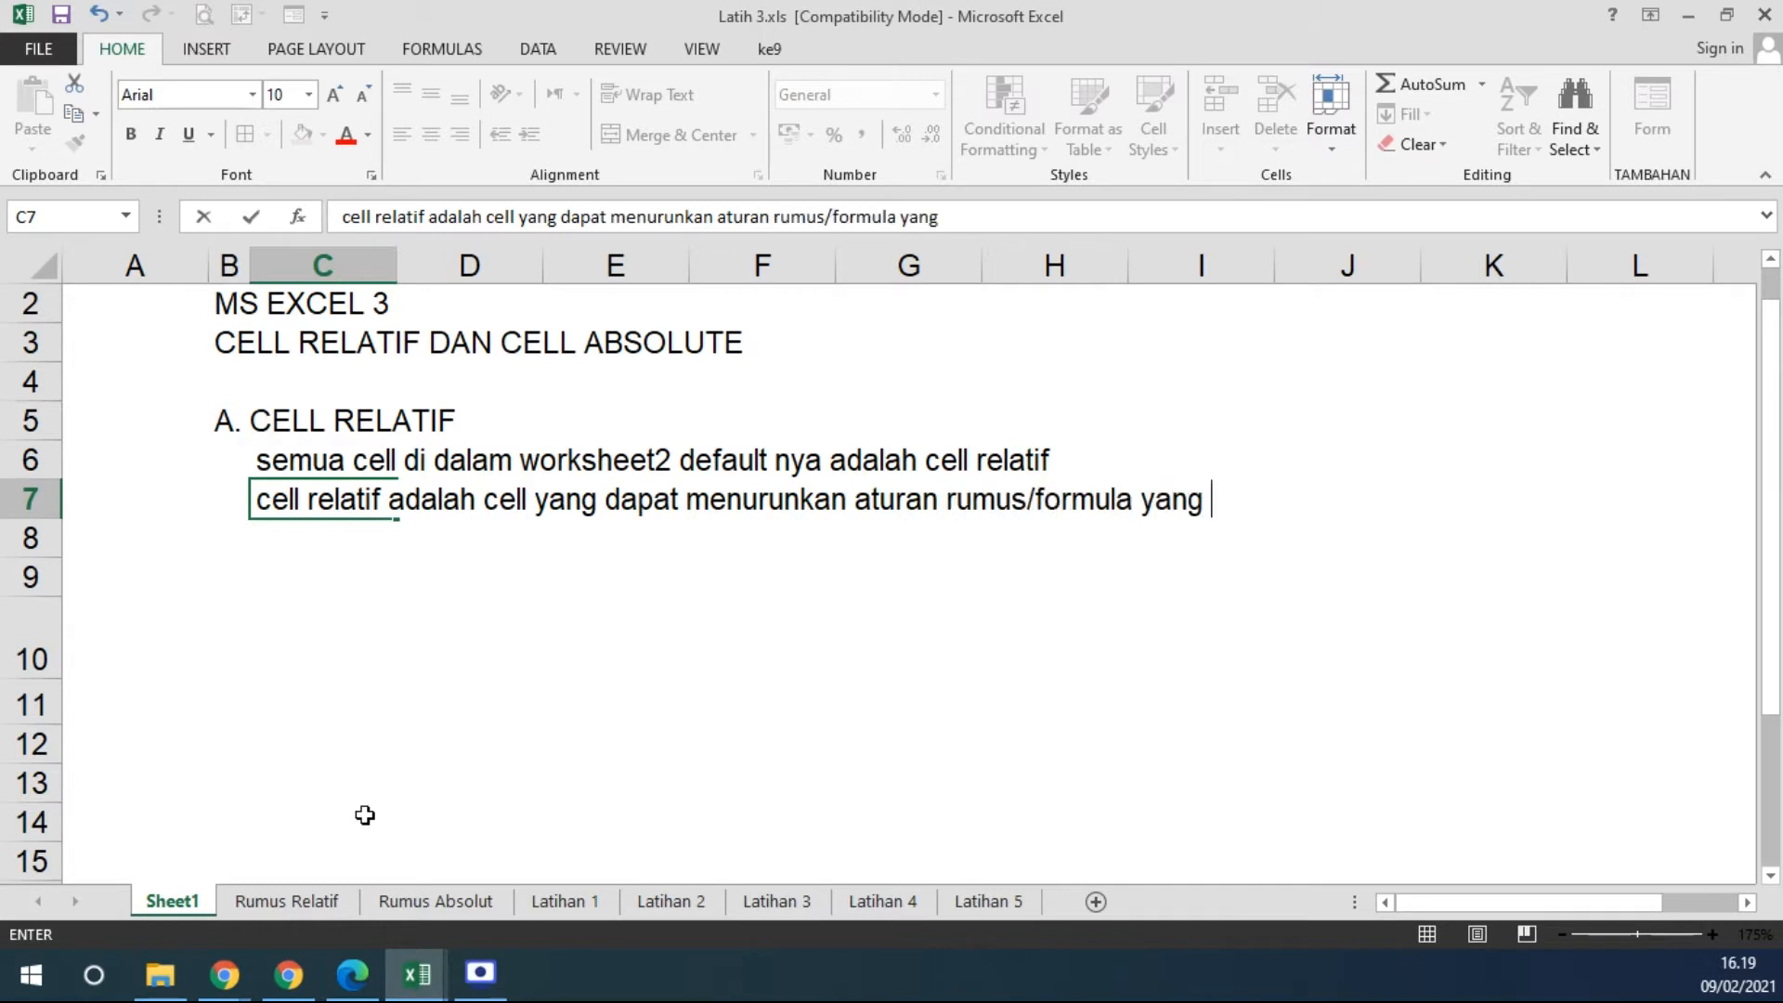
pyautogui.write('melekat pada dirinya')
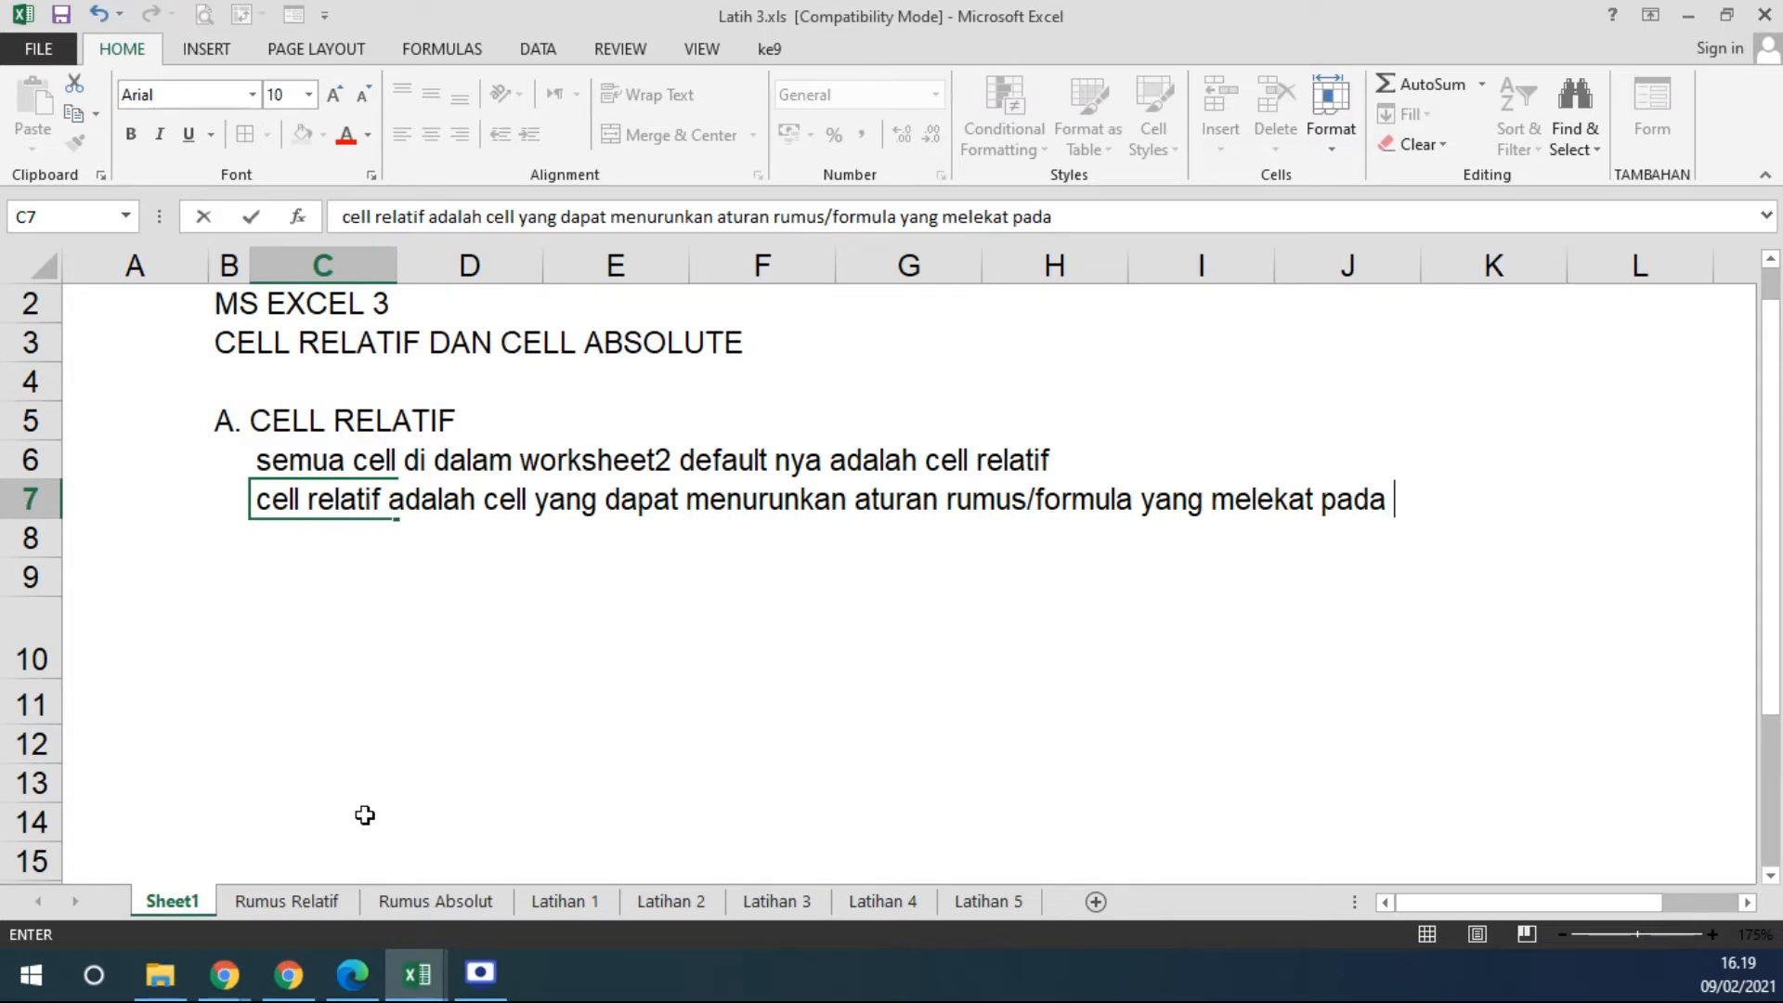
pyautogui.hotkey('ctrl', 'Return')
pyautogui.press('Return')
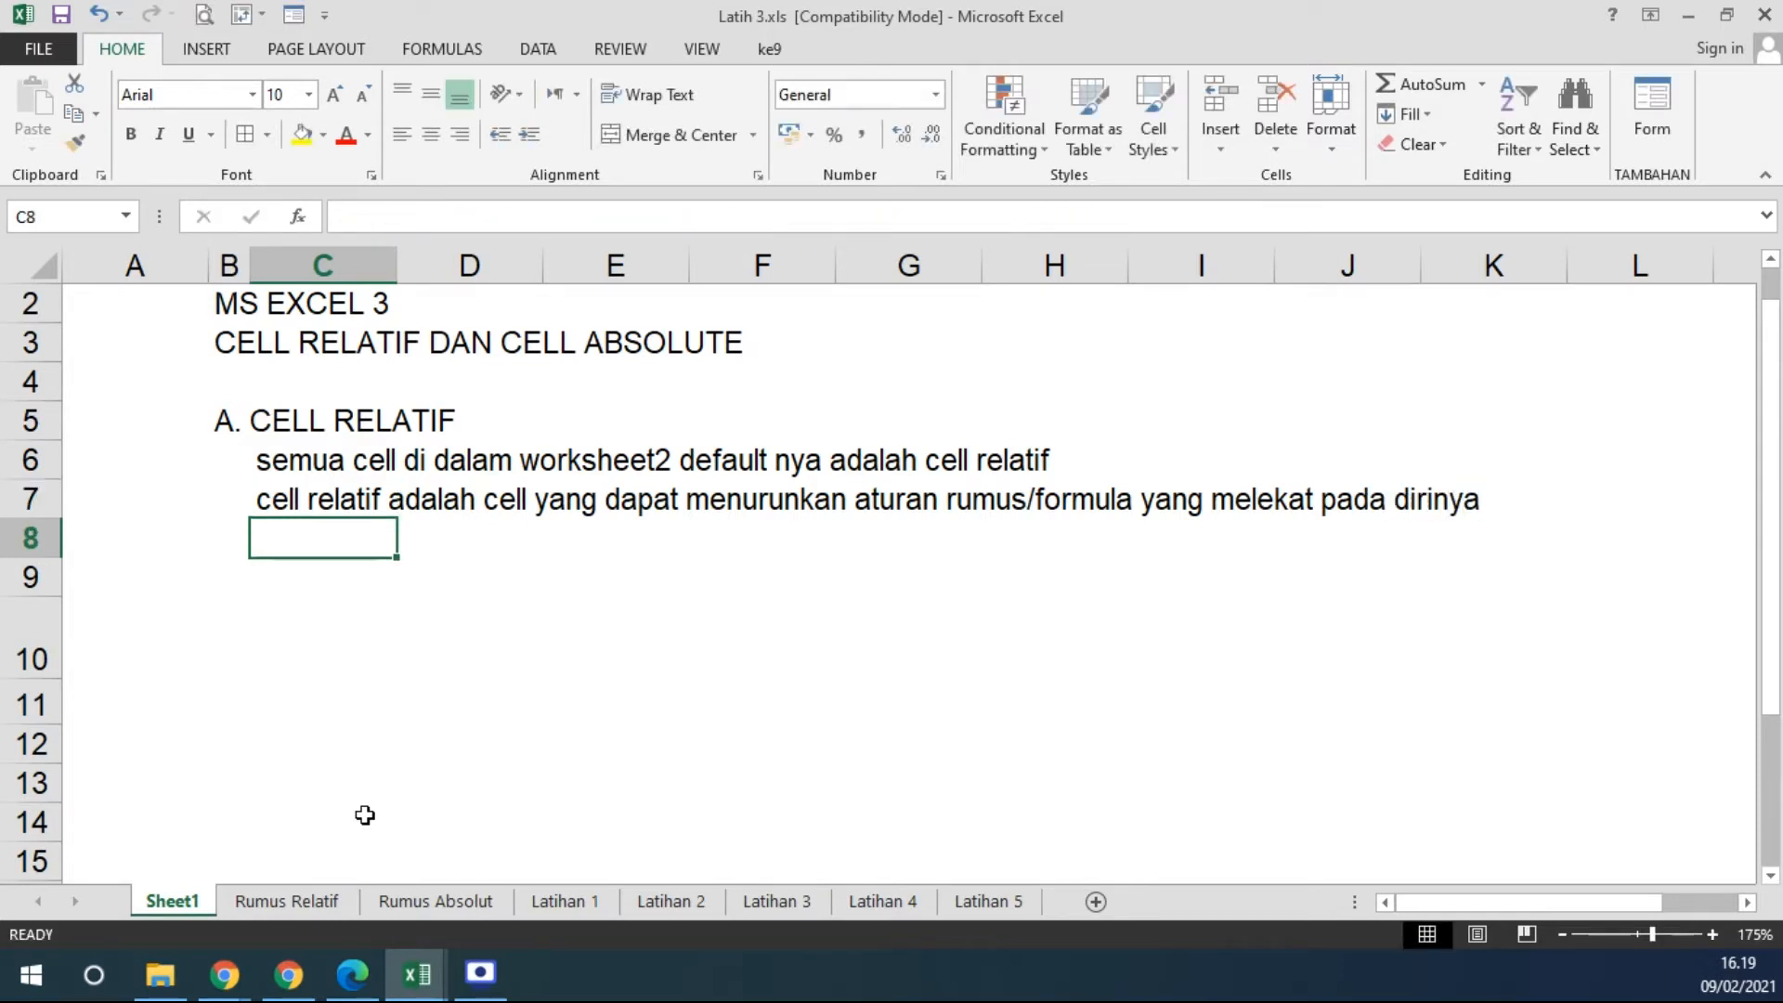
# Continue the definition in C8 with the text 'ke cell kiri-kanannya atau atas-bawahnya'.
pyautogui.write('ke ce')
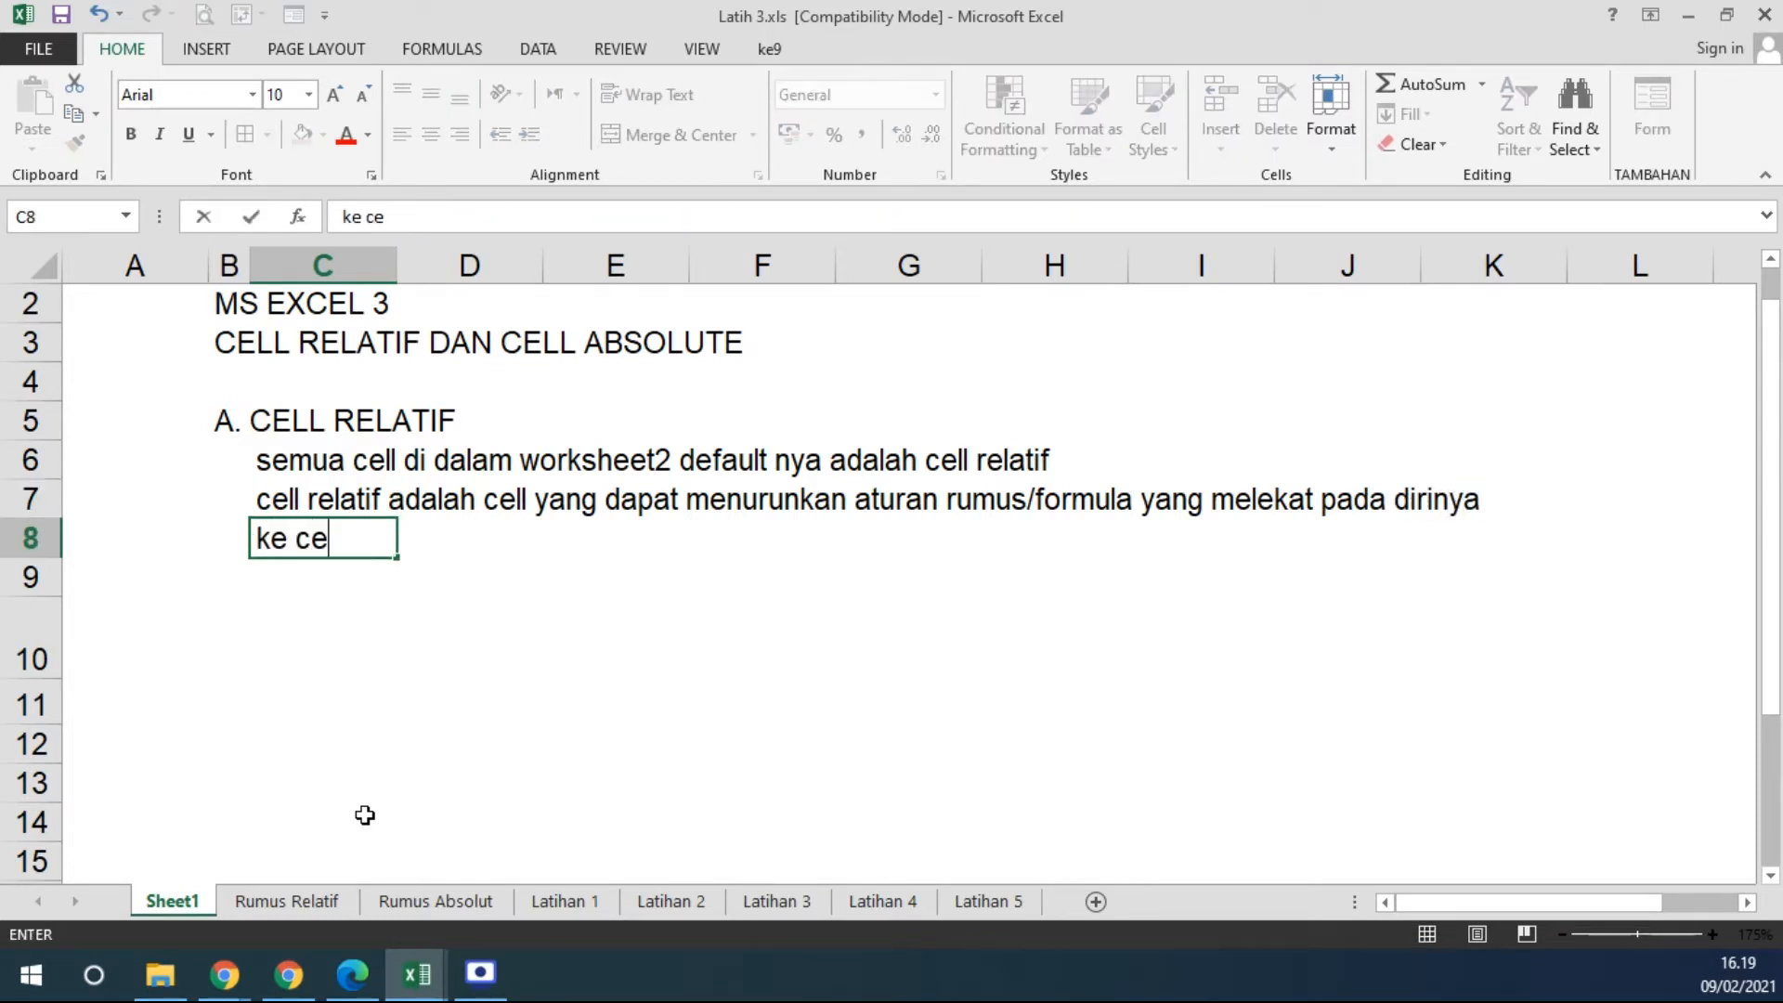
pyautogui.write('ll kiri-kanannya atau atas-bawahnya')
pyautogui.press('Return')
pyautogui.press('Return')
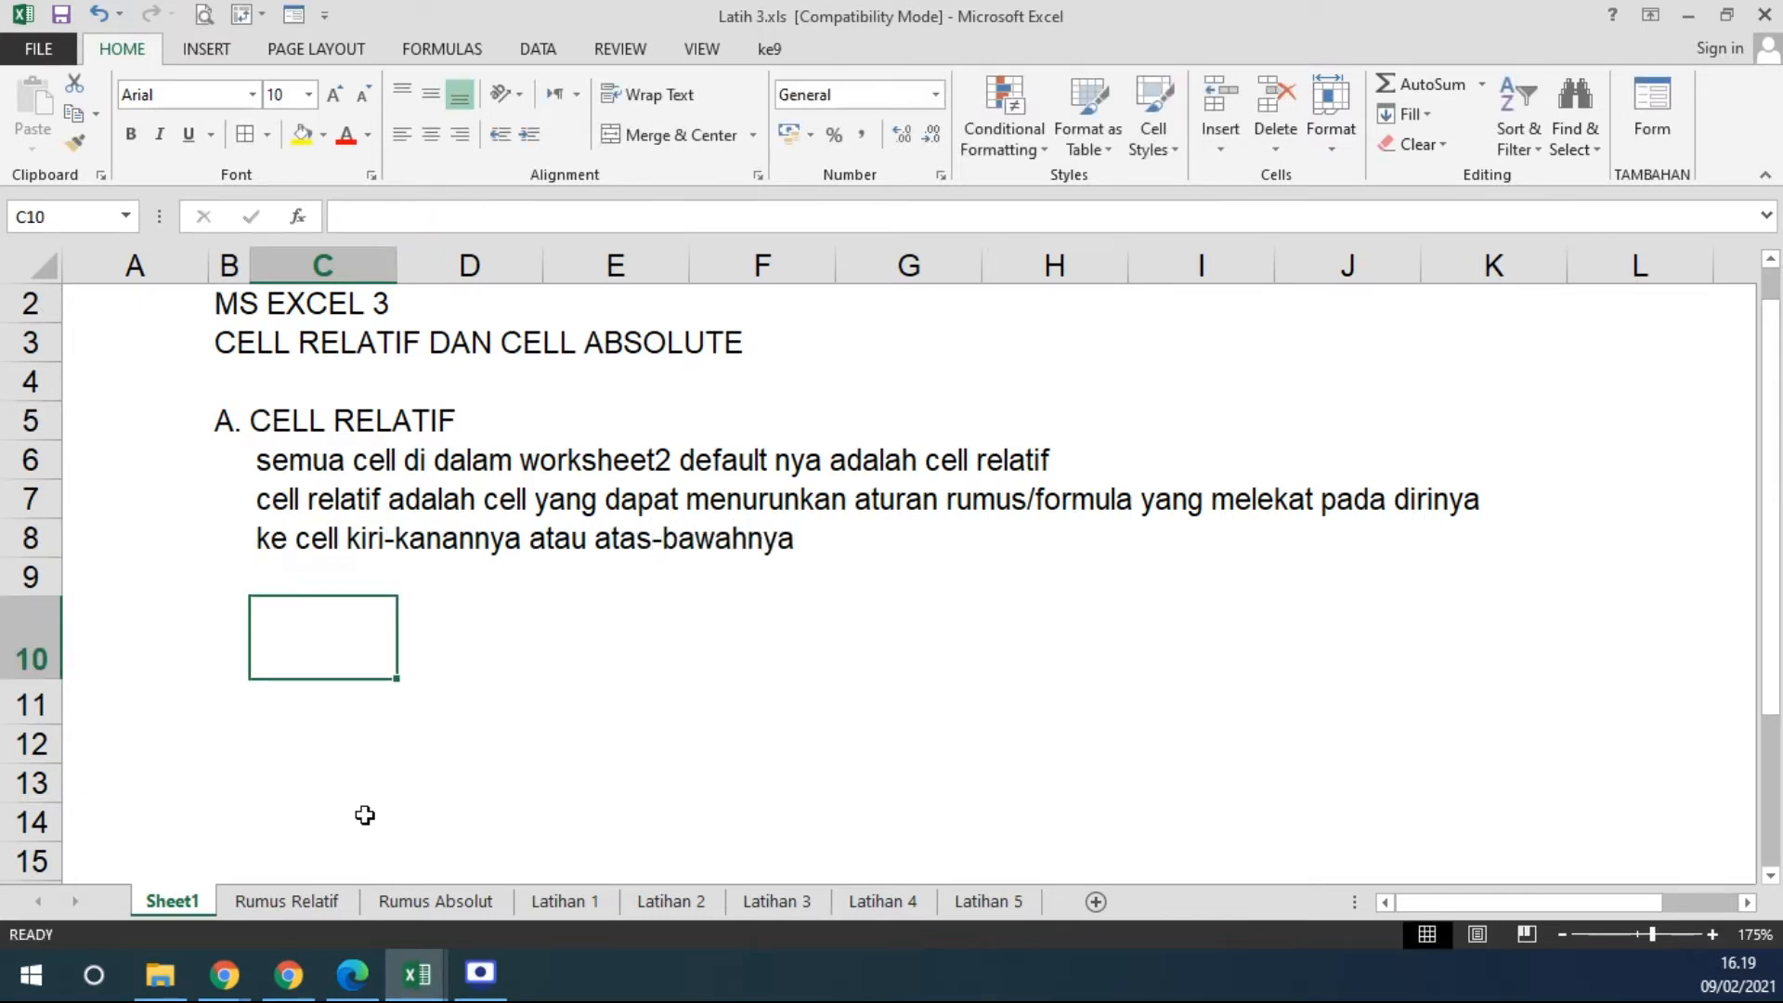
pyautogui.press('Up')
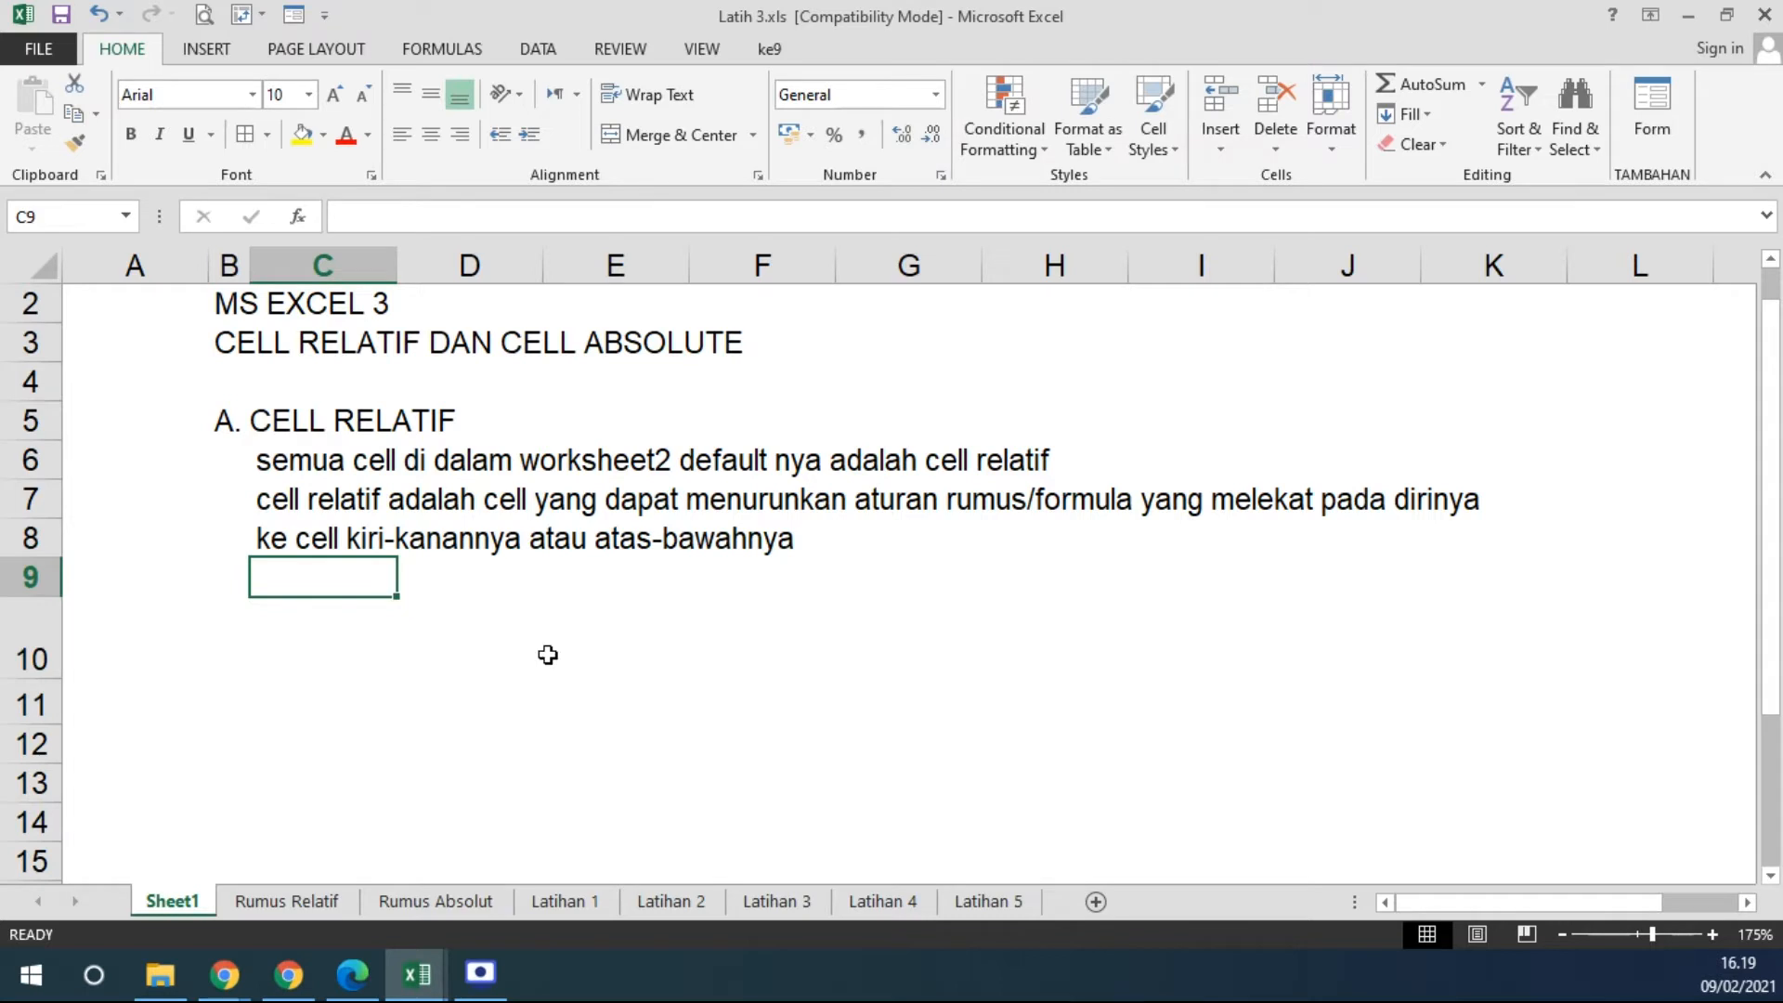
# Enter the sample text 'rumus' in D10 and align it vertically to the middle of the cell.
pyautogui.click(507, 627)
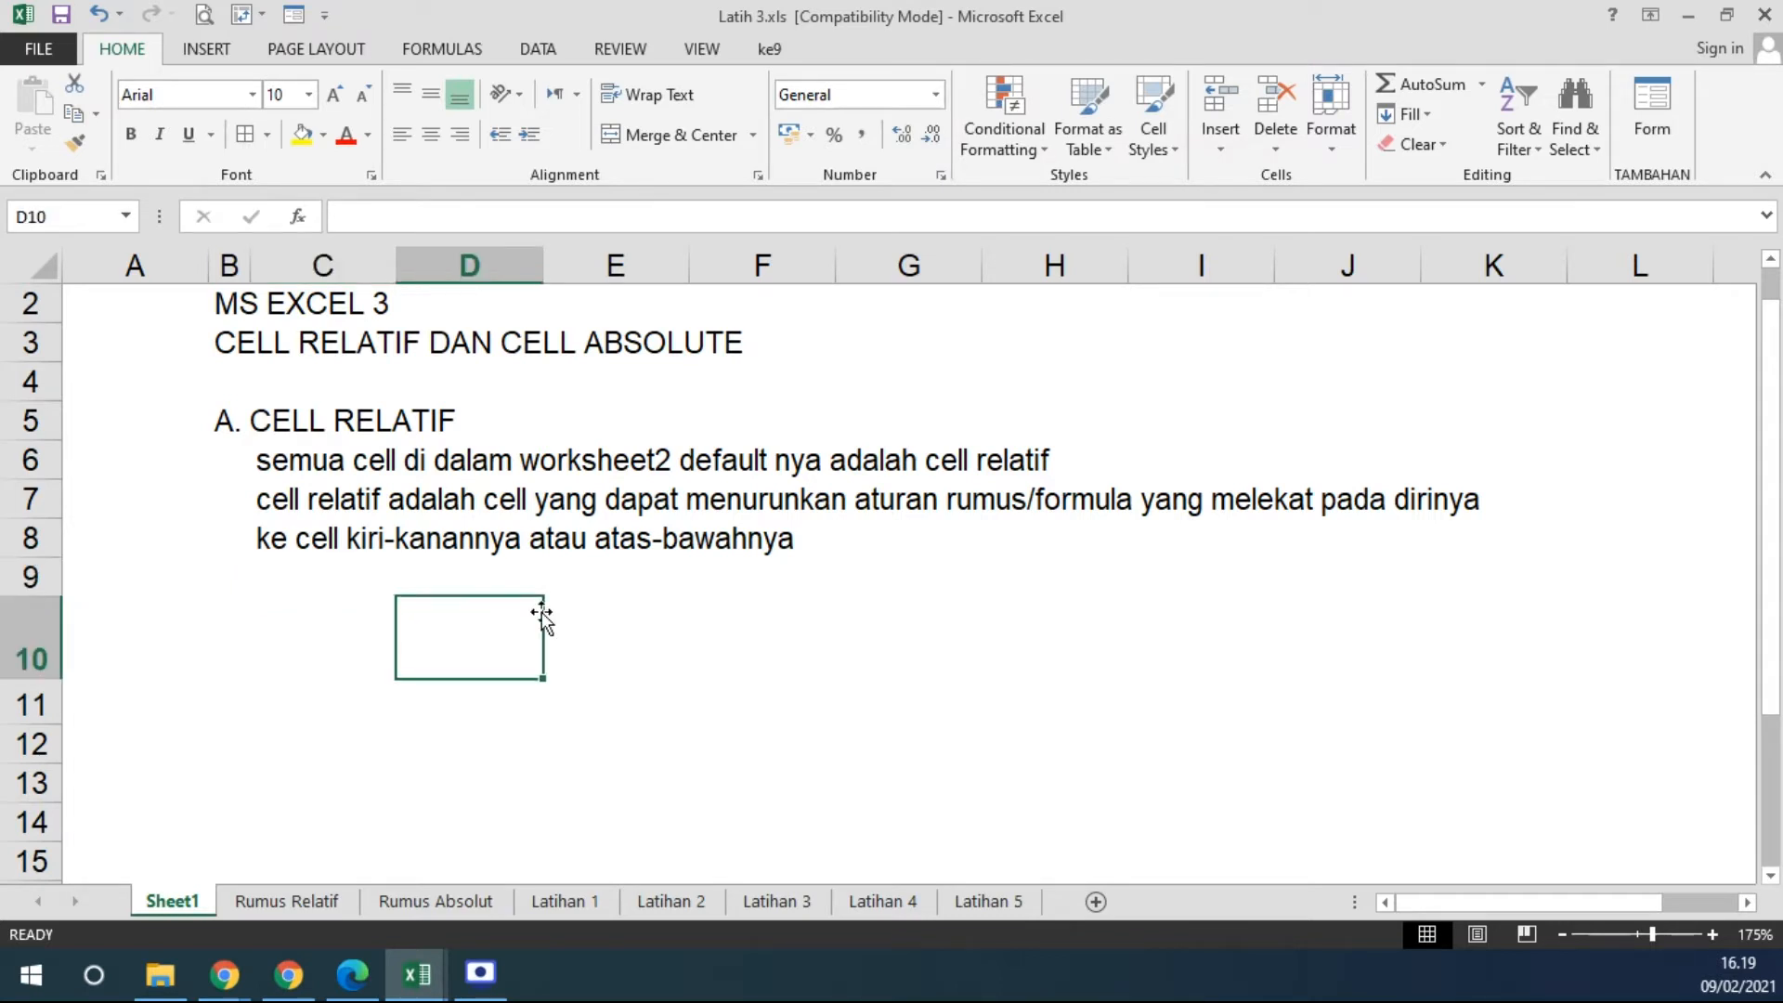
pyautogui.write('rumus')
pyautogui.press('Return')
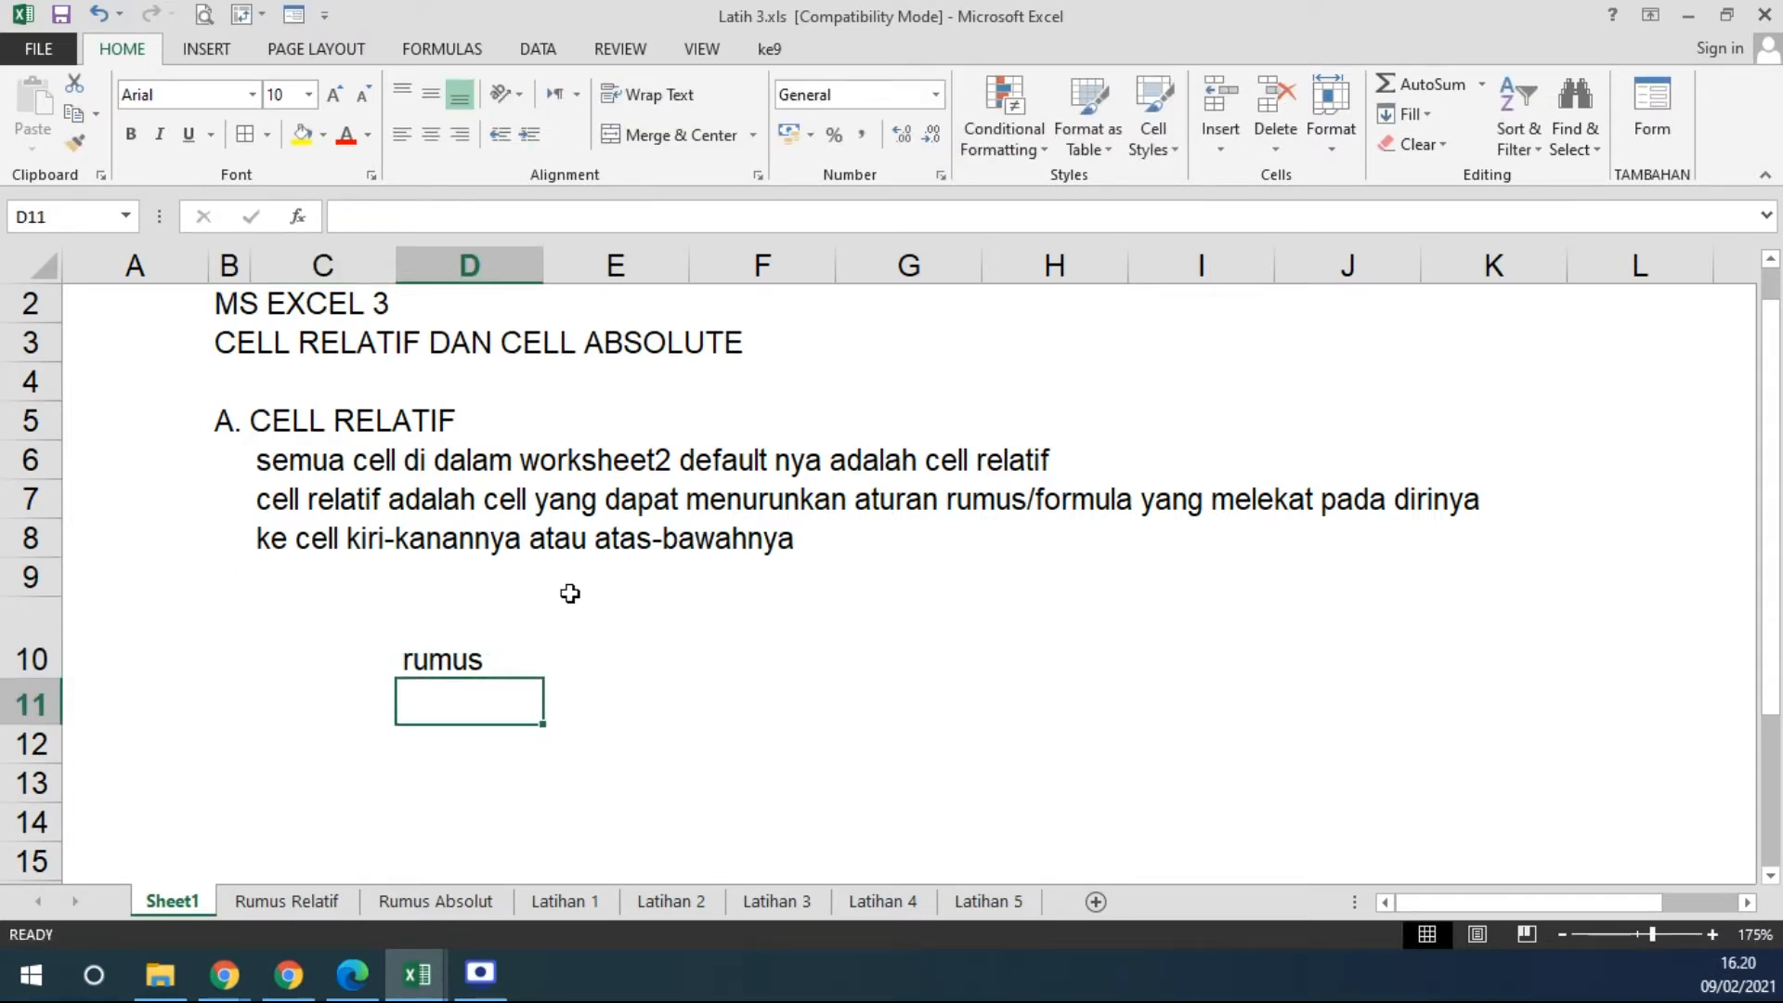
pyautogui.click(529, 660)
pyautogui.click(431, 93)
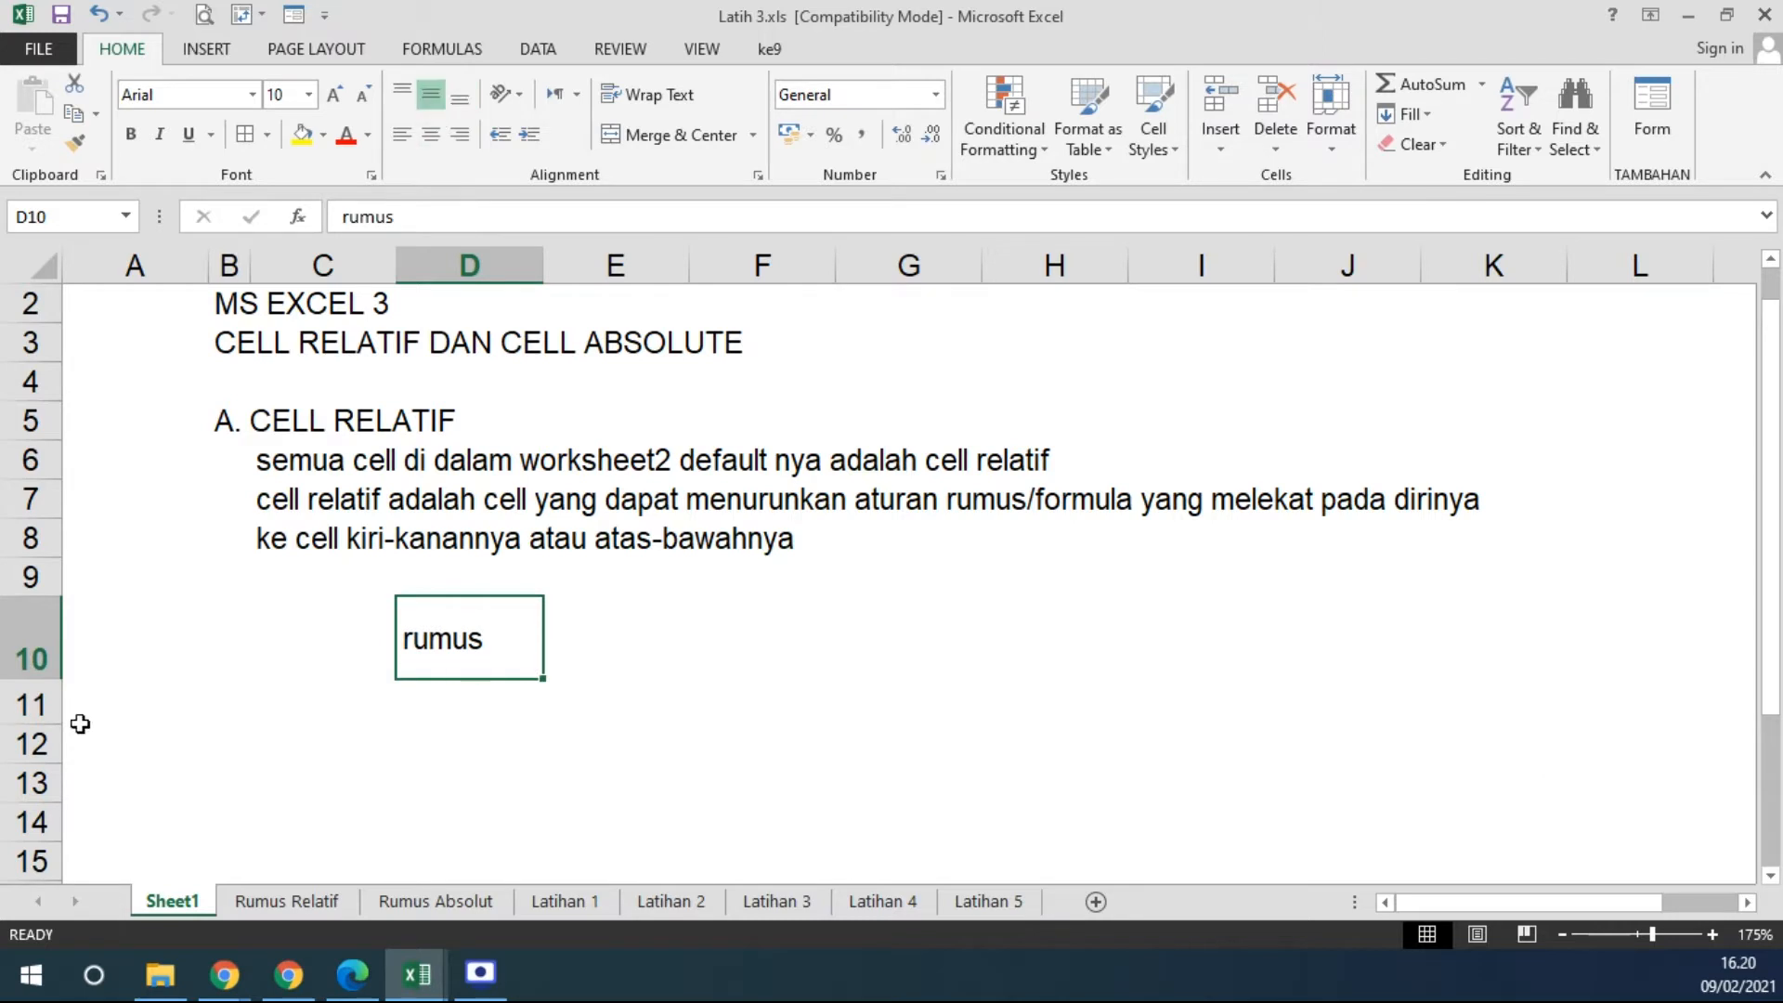
# Reduce the height of row 10 to about that of the neighbouring rows and fill D10 with yellow.
pyautogui.moveTo(31, 680); pyautogui.dragTo(31, 640)
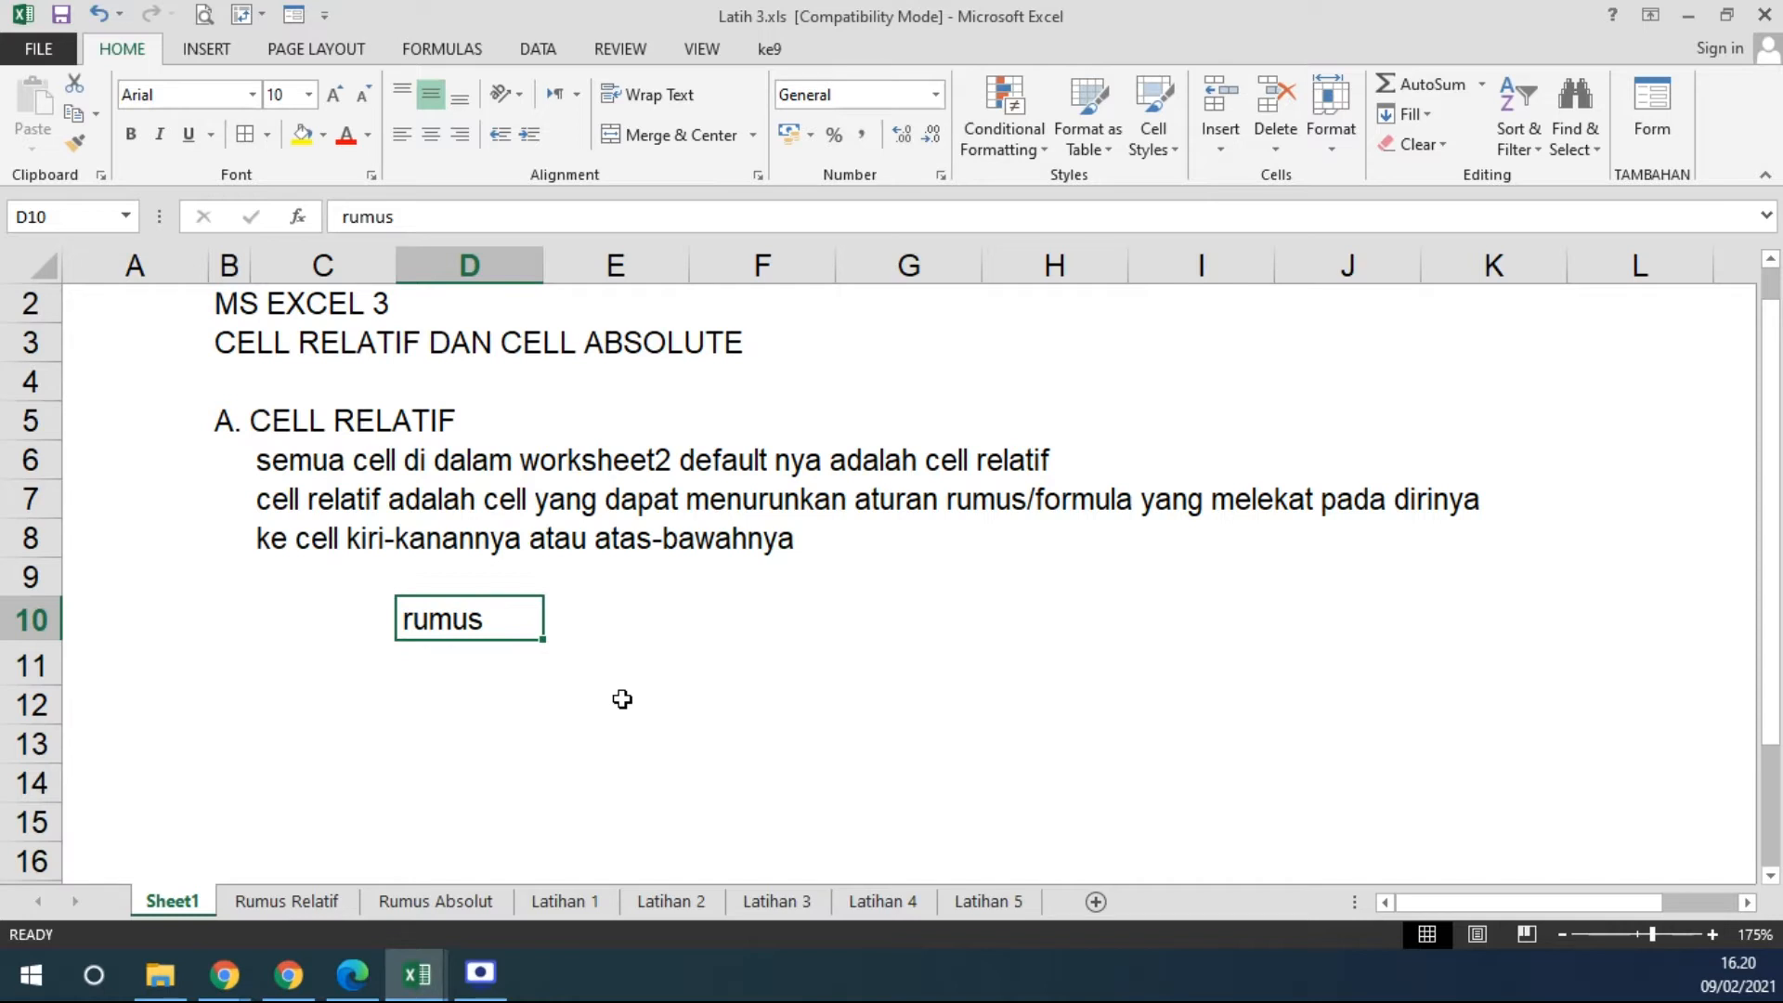
pyautogui.click(303, 134)
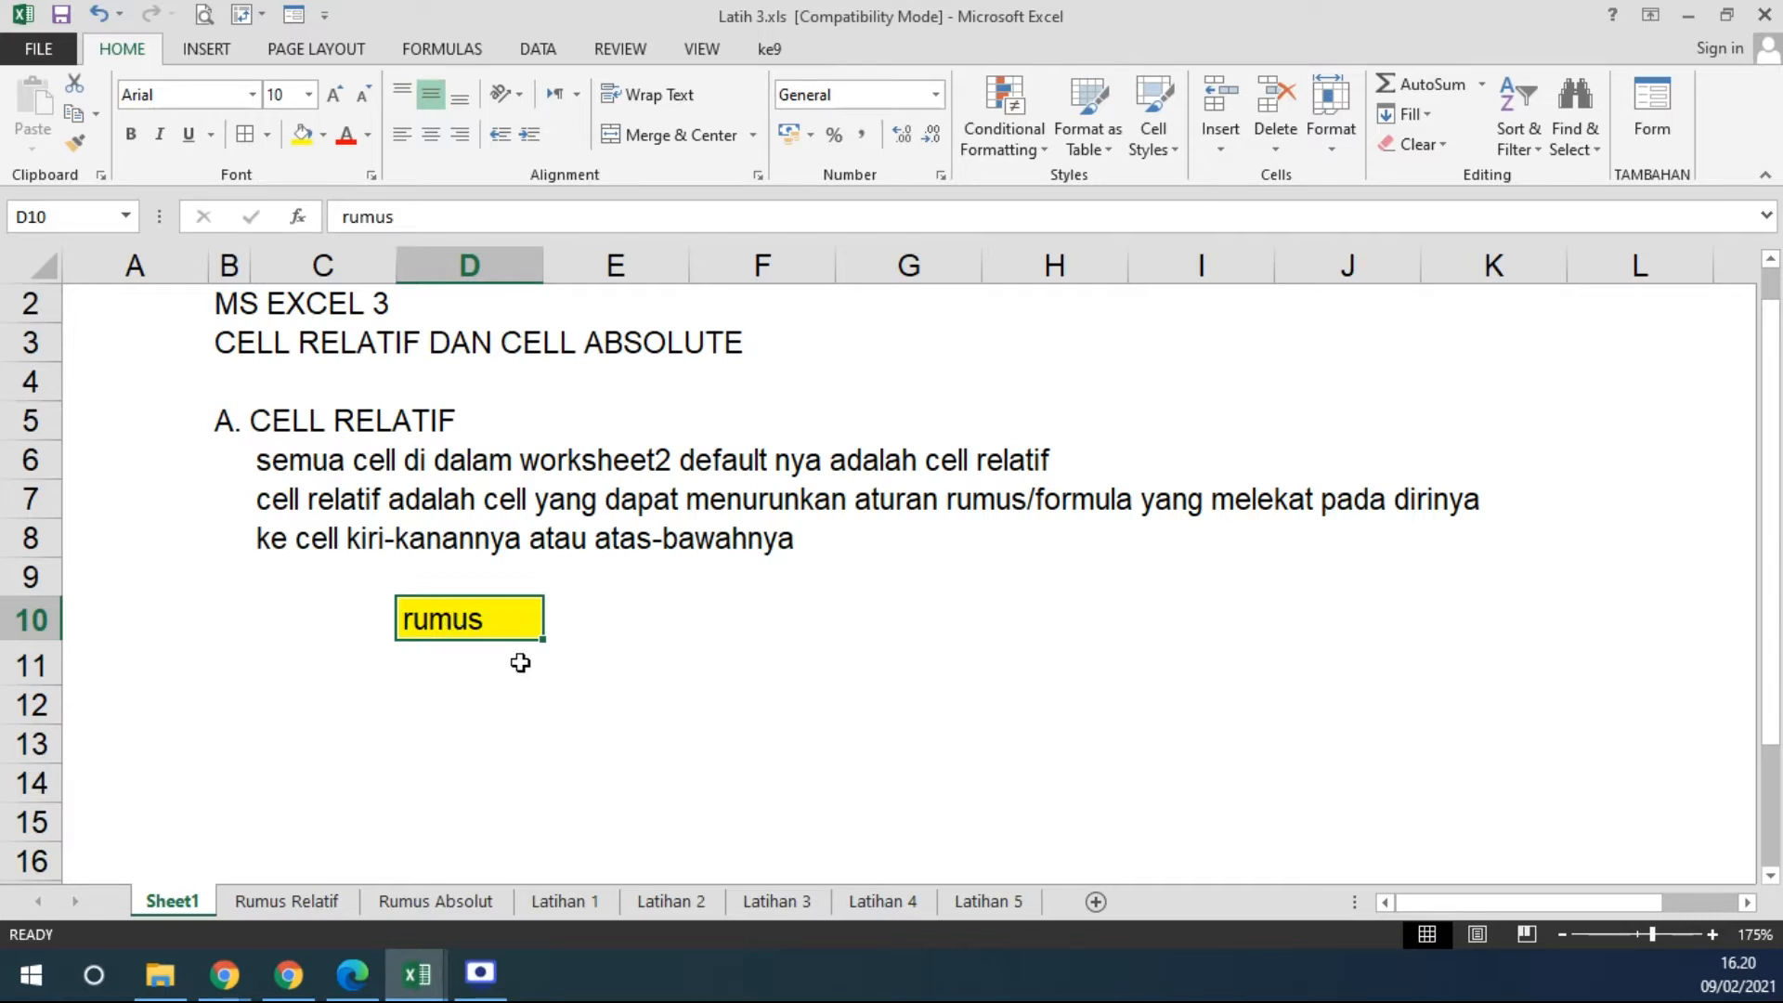
# Fill the yellow 'rumus' cell D10 down through D13.
pyautogui.click(545, 644)
pyautogui.moveTo(545, 644)
pyautogui.mouseDown()
pyautogui.moveTo(519, 780)
pyautogui.moveTo(548, 641)
pyautogui.mouseUp()
pyautogui.scroll(3, 685, 693)
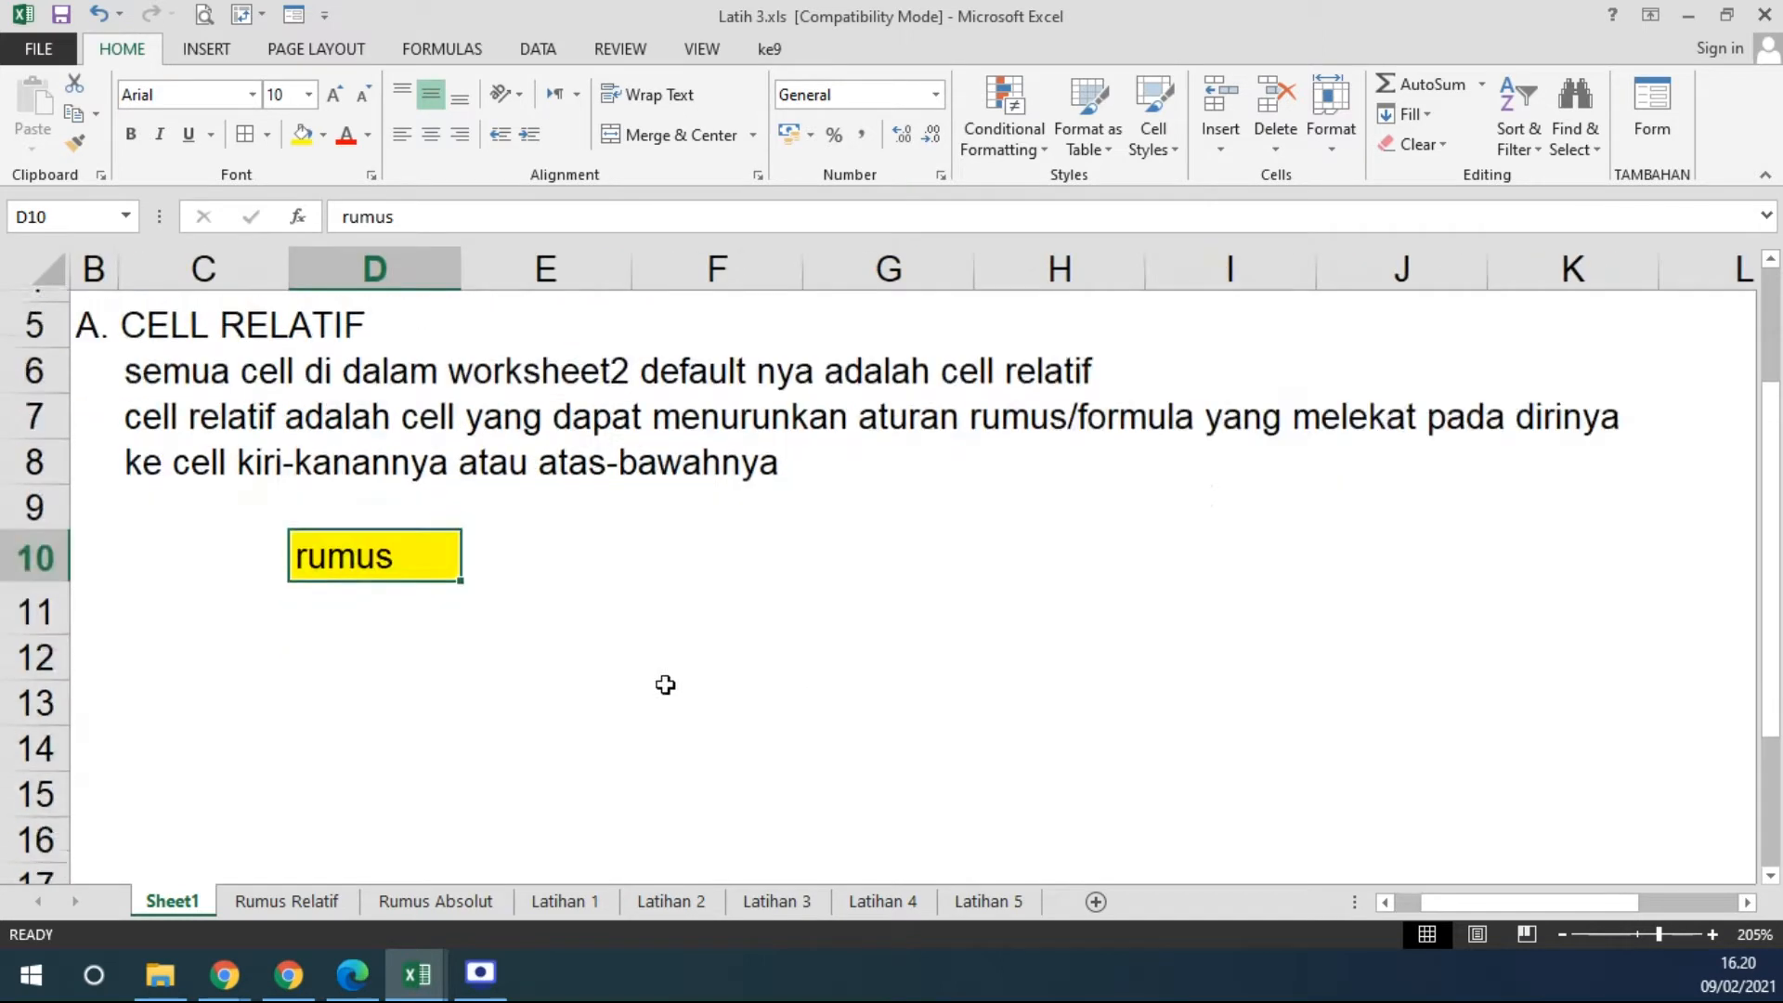
pyautogui.scroll(1, 487, 543)
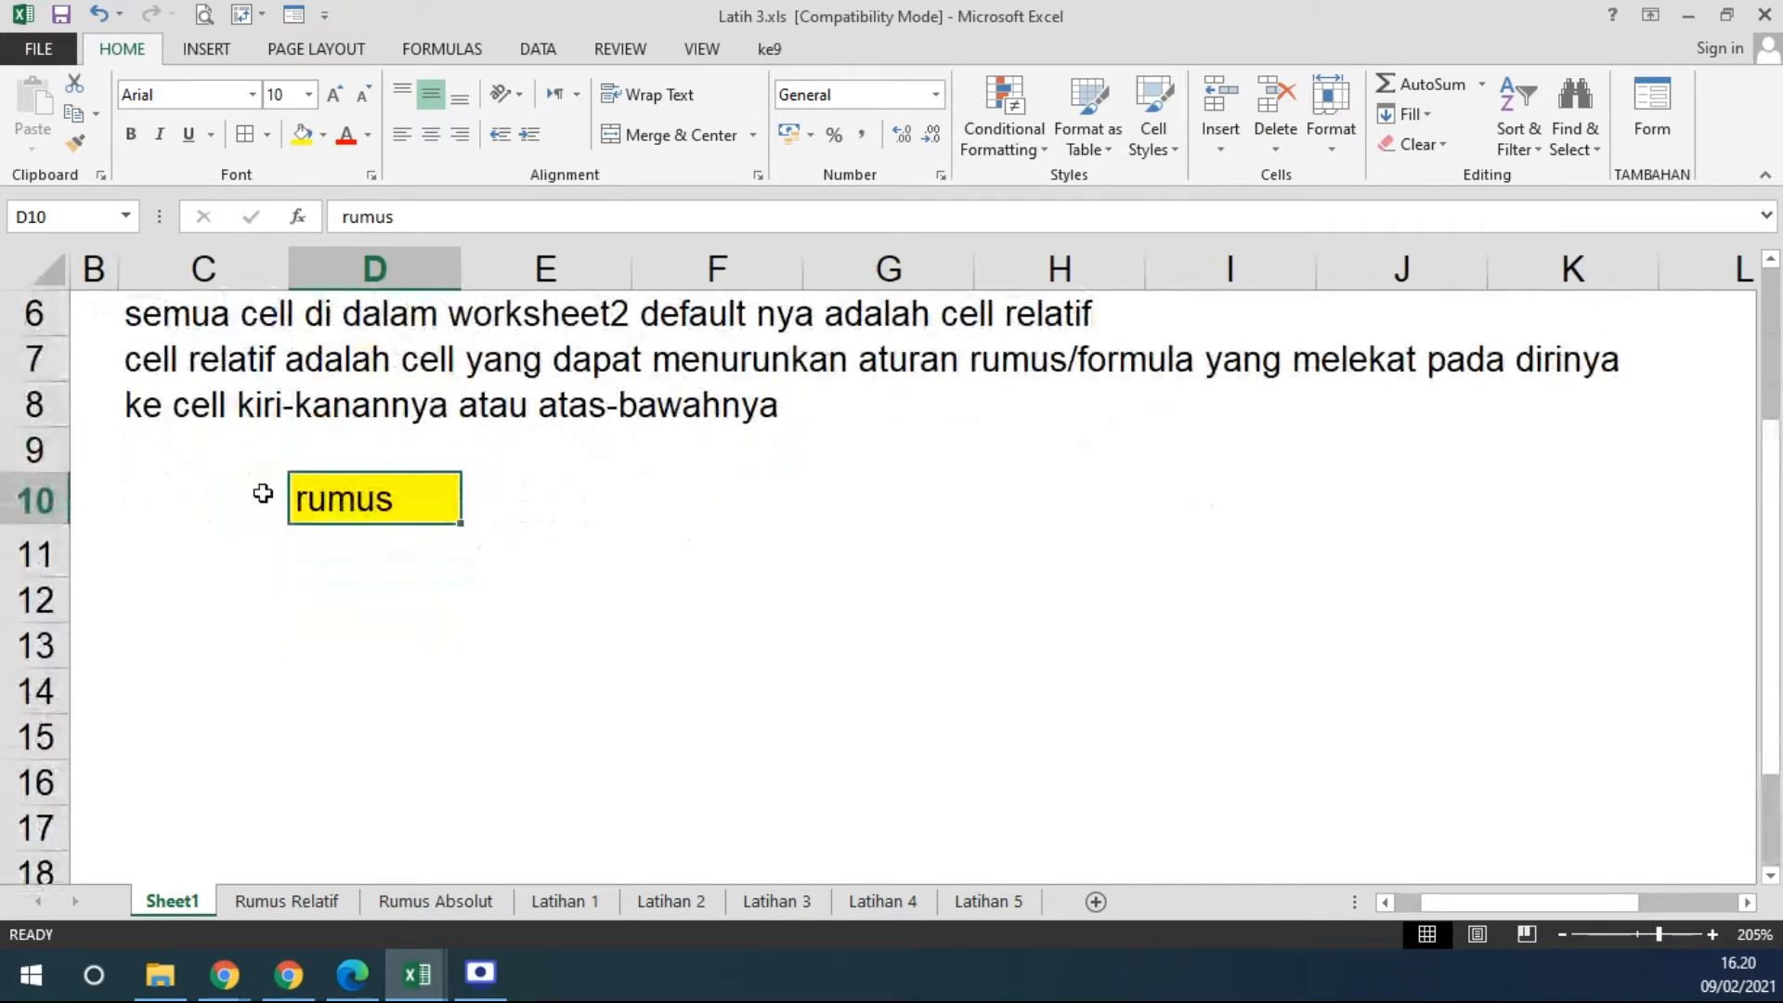
pyautogui.moveTo(460, 525); pyautogui.dragTo(449, 683)
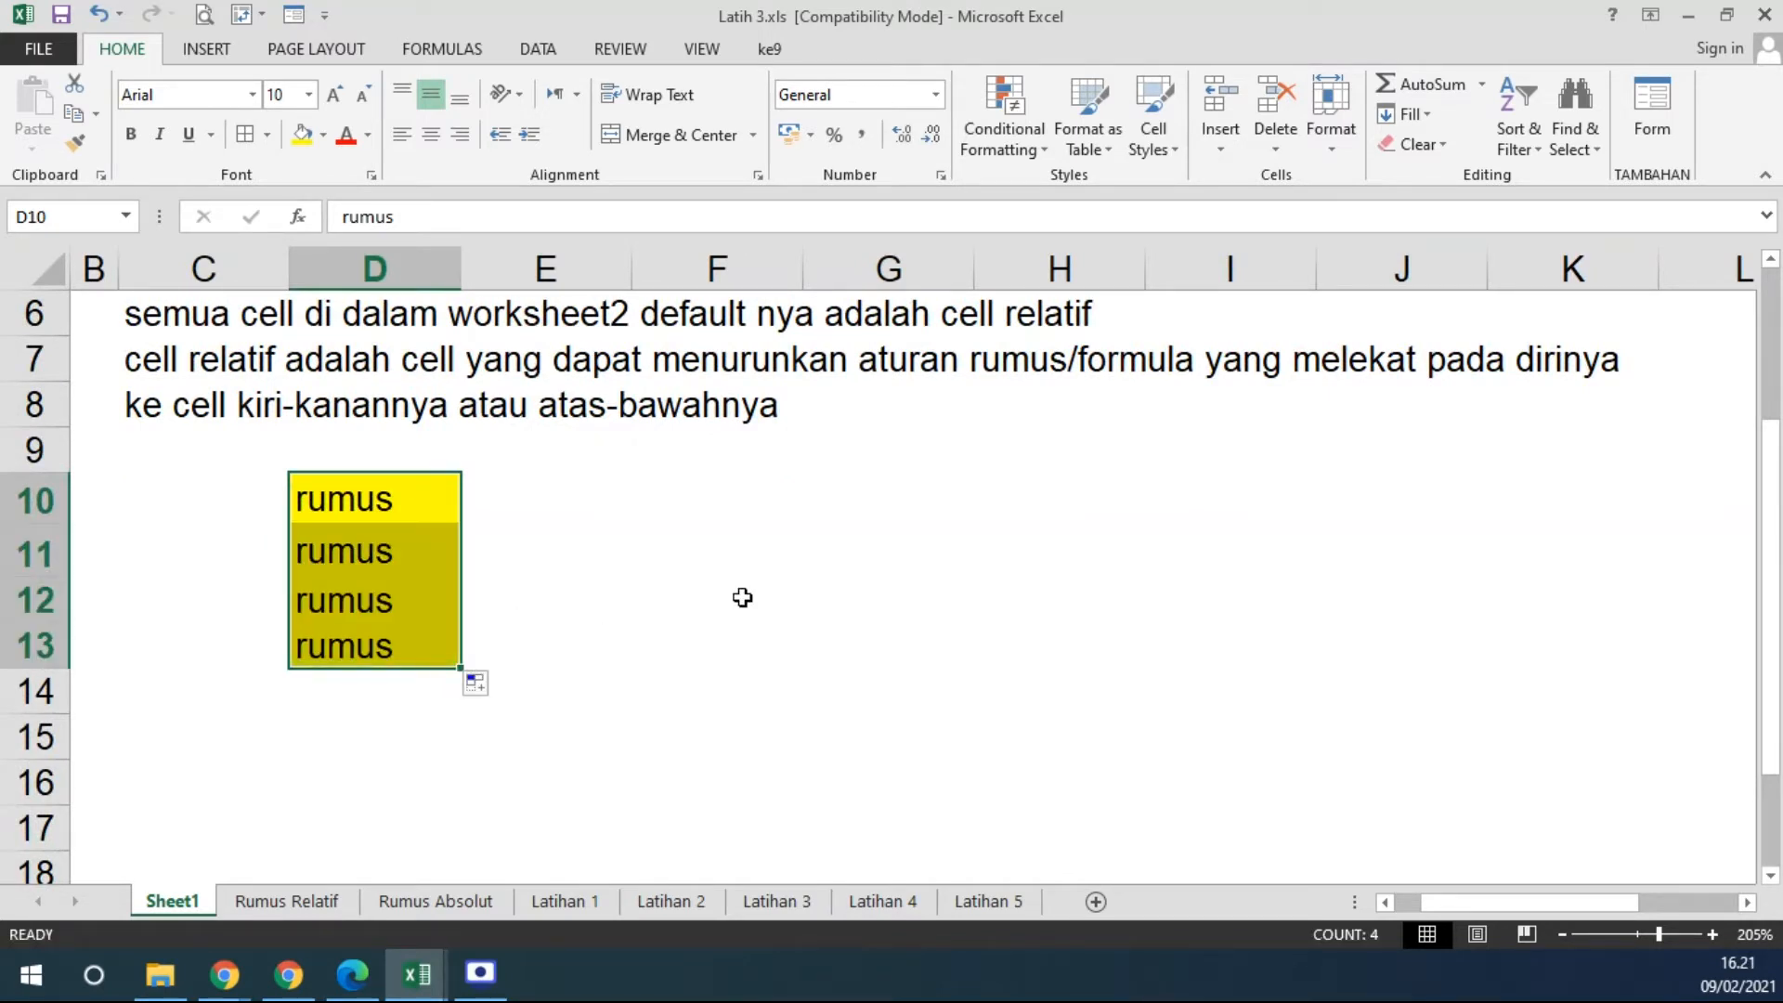
# Check the contents of the cells from D10 to D13 one by one against the source cell.
pyautogui.click(364, 548)
pyautogui.click(354, 504)
pyautogui.click(353, 548)
pyautogui.click(359, 602)
pyautogui.click(356, 647)
pyautogui.click(351, 561)
pyautogui.click(351, 601)
pyautogui.click(351, 642)
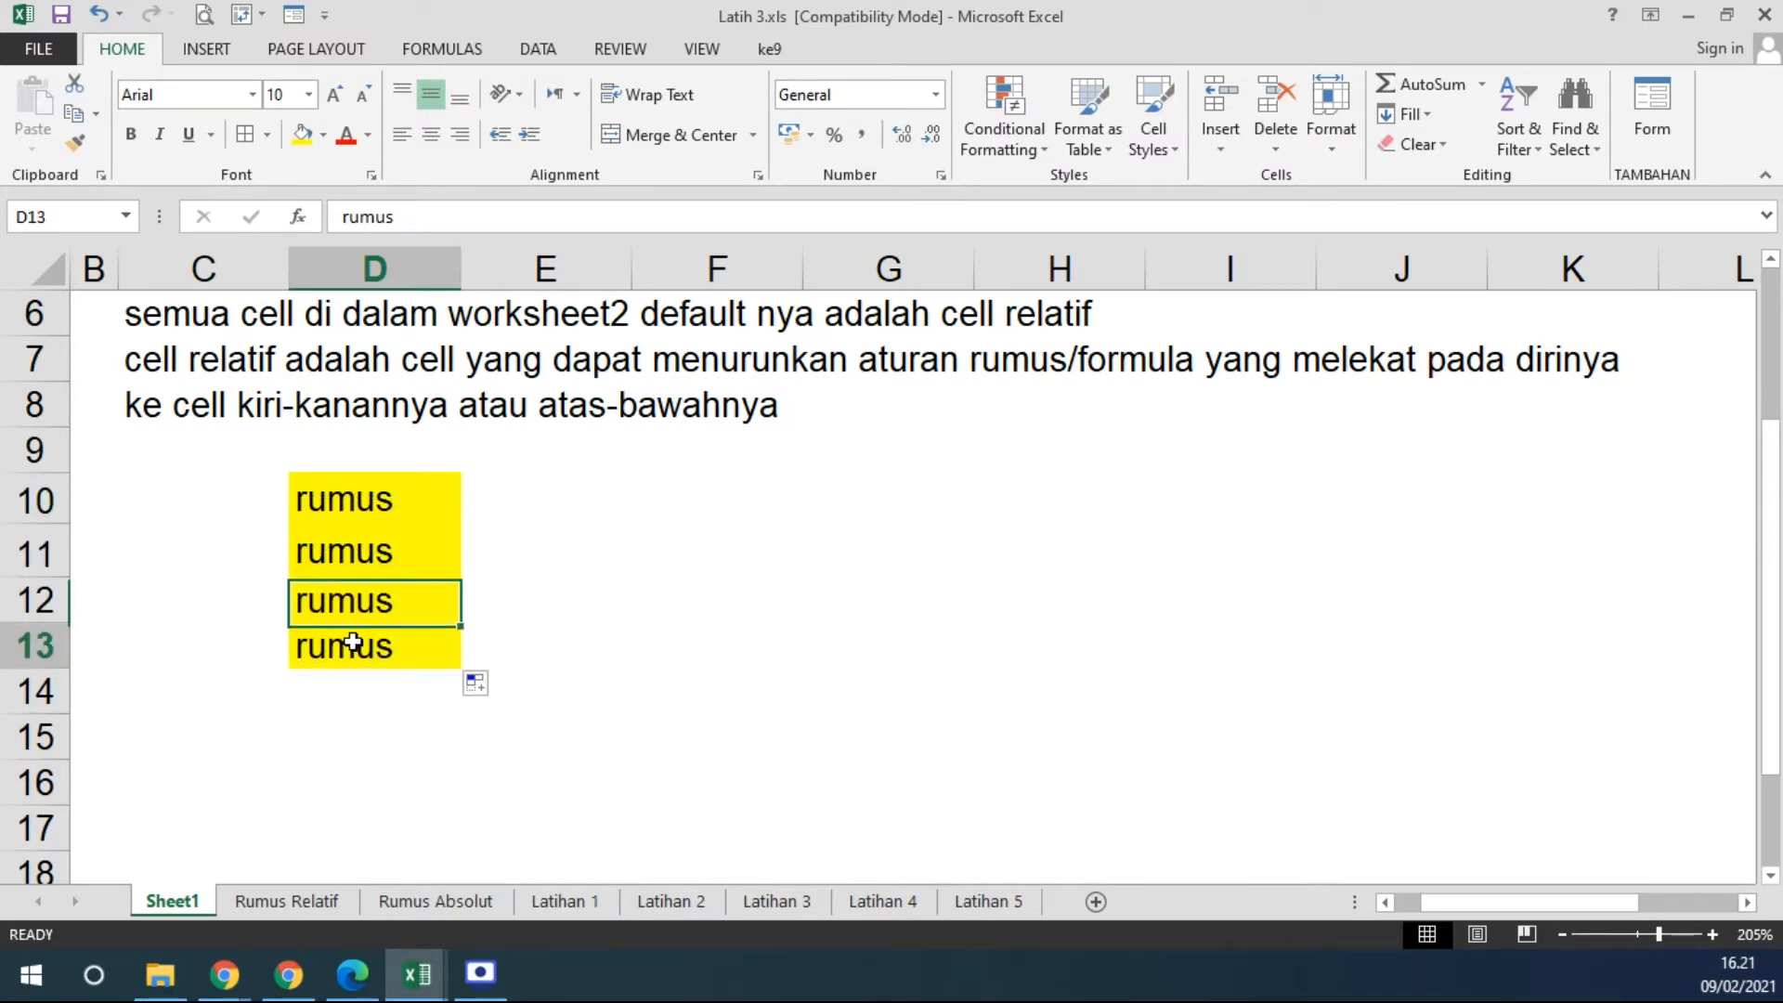
# Change the fill colour of the source cell D10 to light orange.
pyautogui.click(363, 501)
pyautogui.click(322, 136)
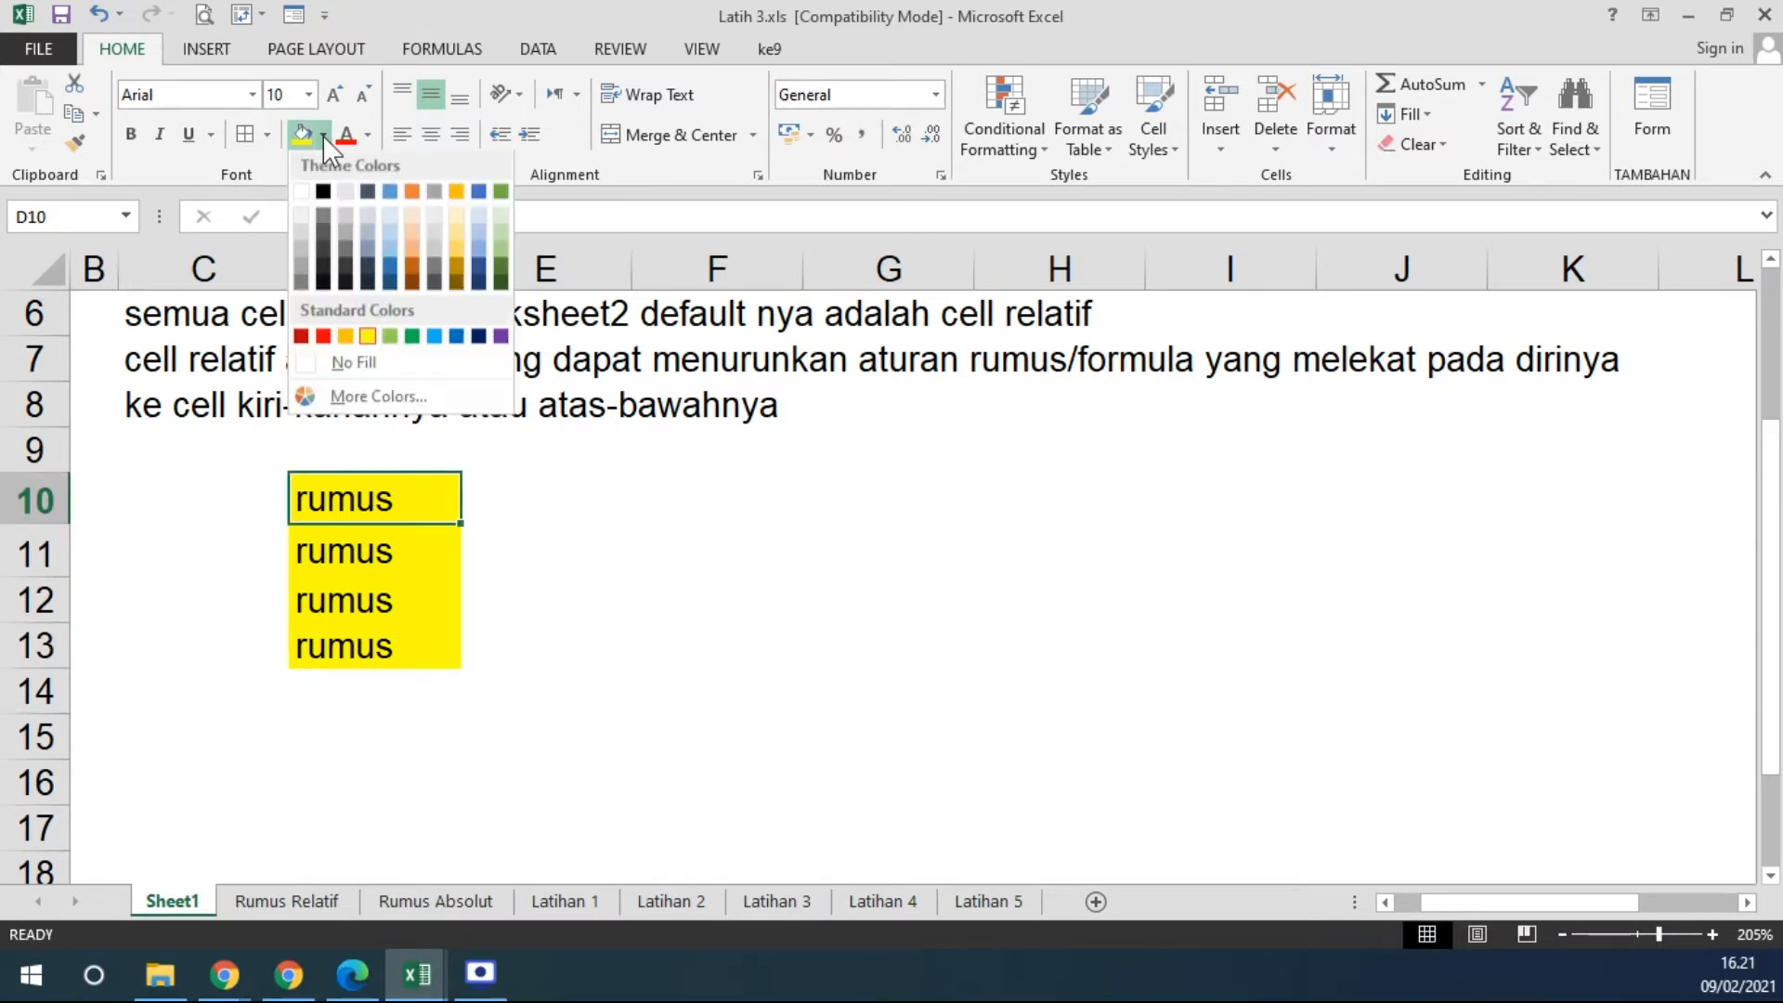
pyautogui.click(411, 245)
pyautogui.click(404, 557)
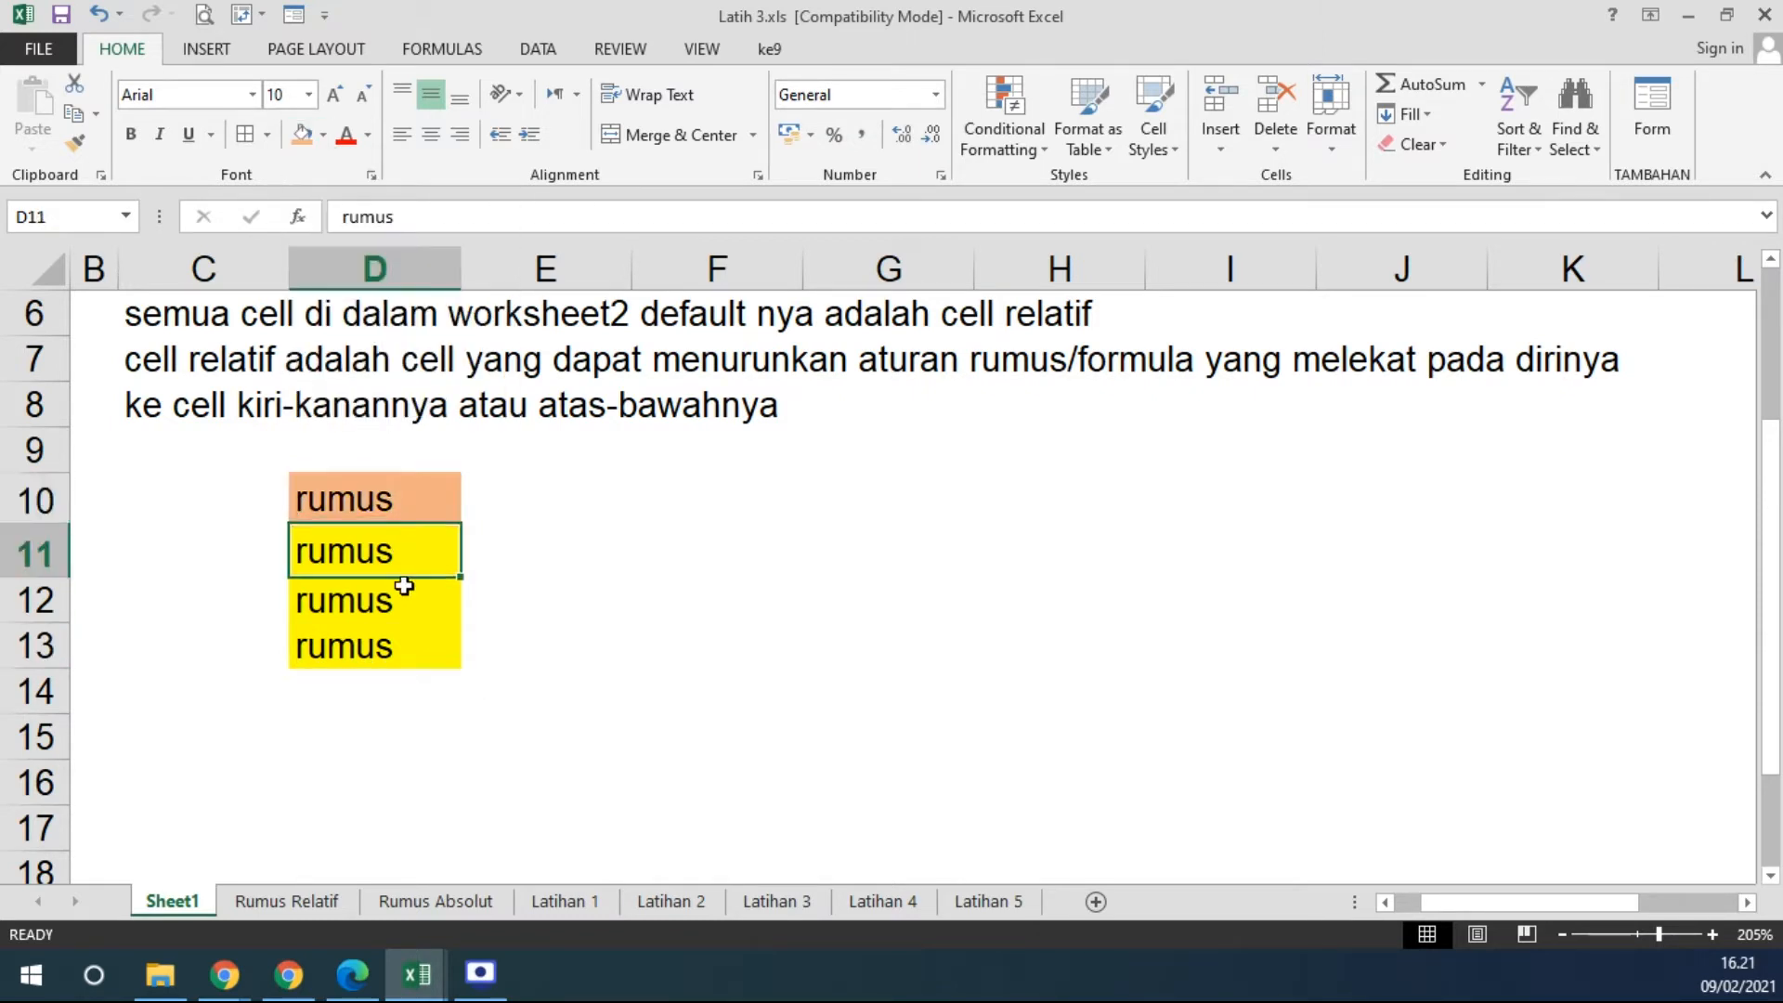
# Copy the 'rumus' cell D13 to F13 and colour the copy light orange.
pyautogui.click(406, 608)
pyautogui.click(404, 643)
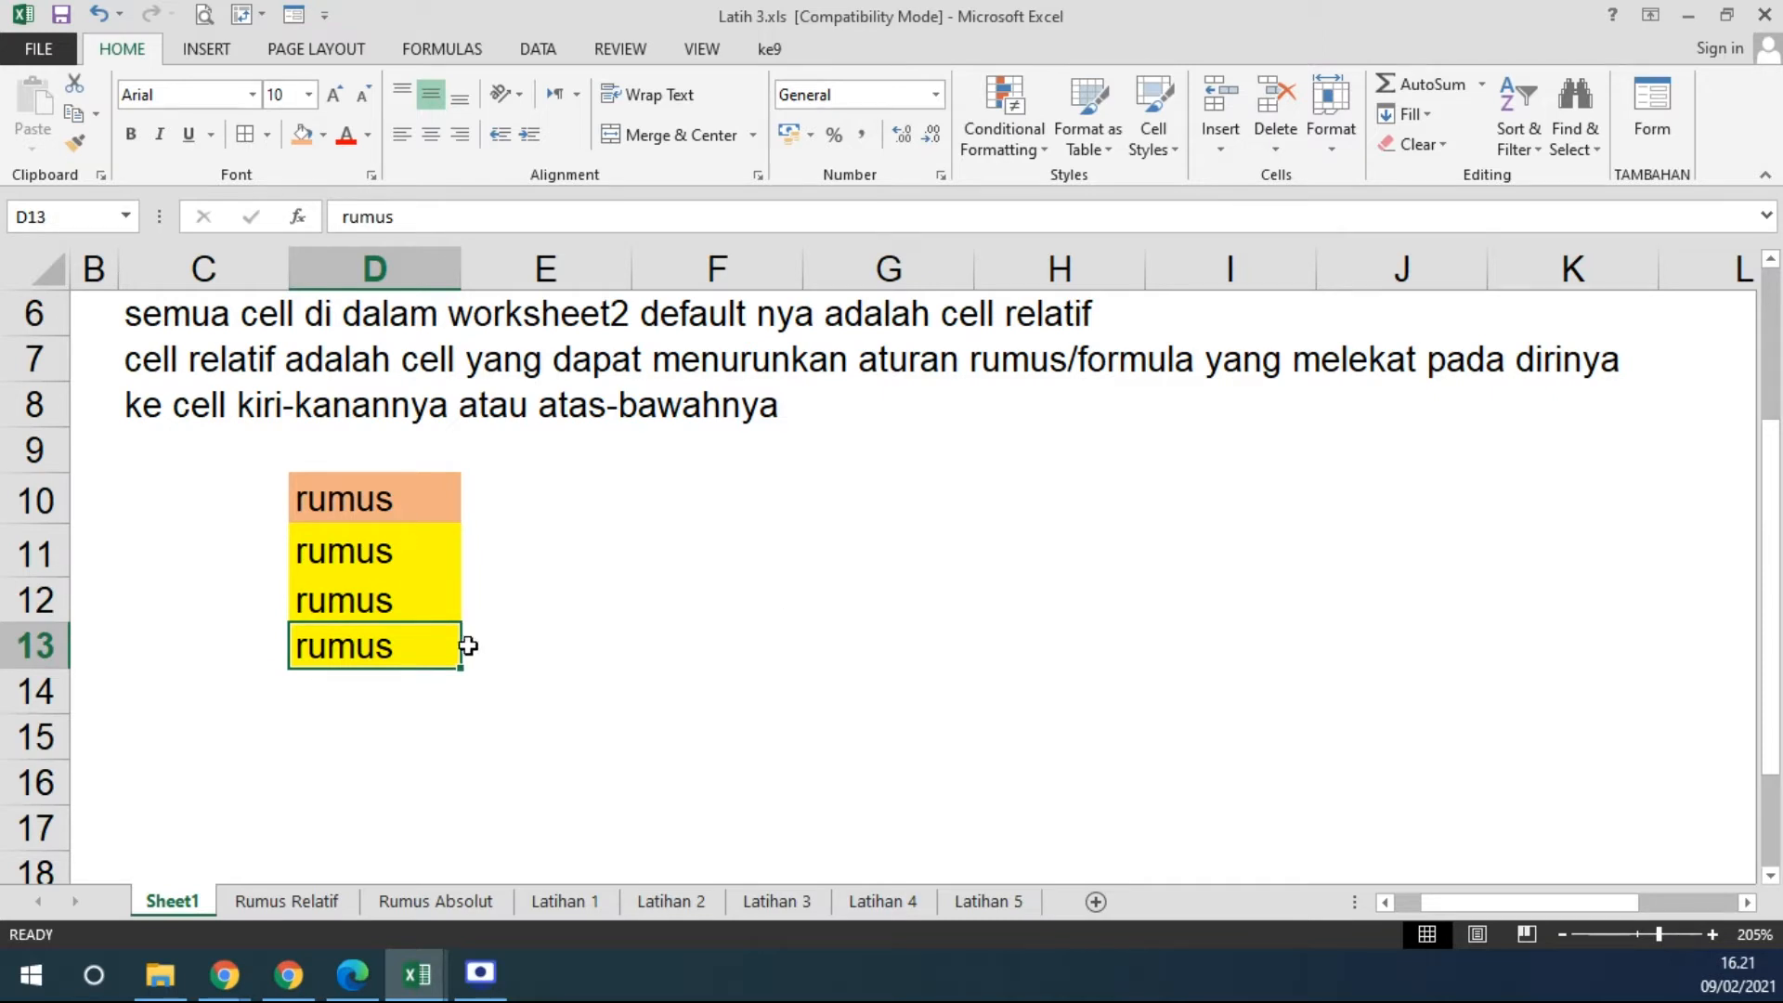
pyautogui.click(604, 658)
pyautogui.click(405, 641)
pyautogui.hotkey('ctrl', 'c')
pyautogui.click(644, 652)
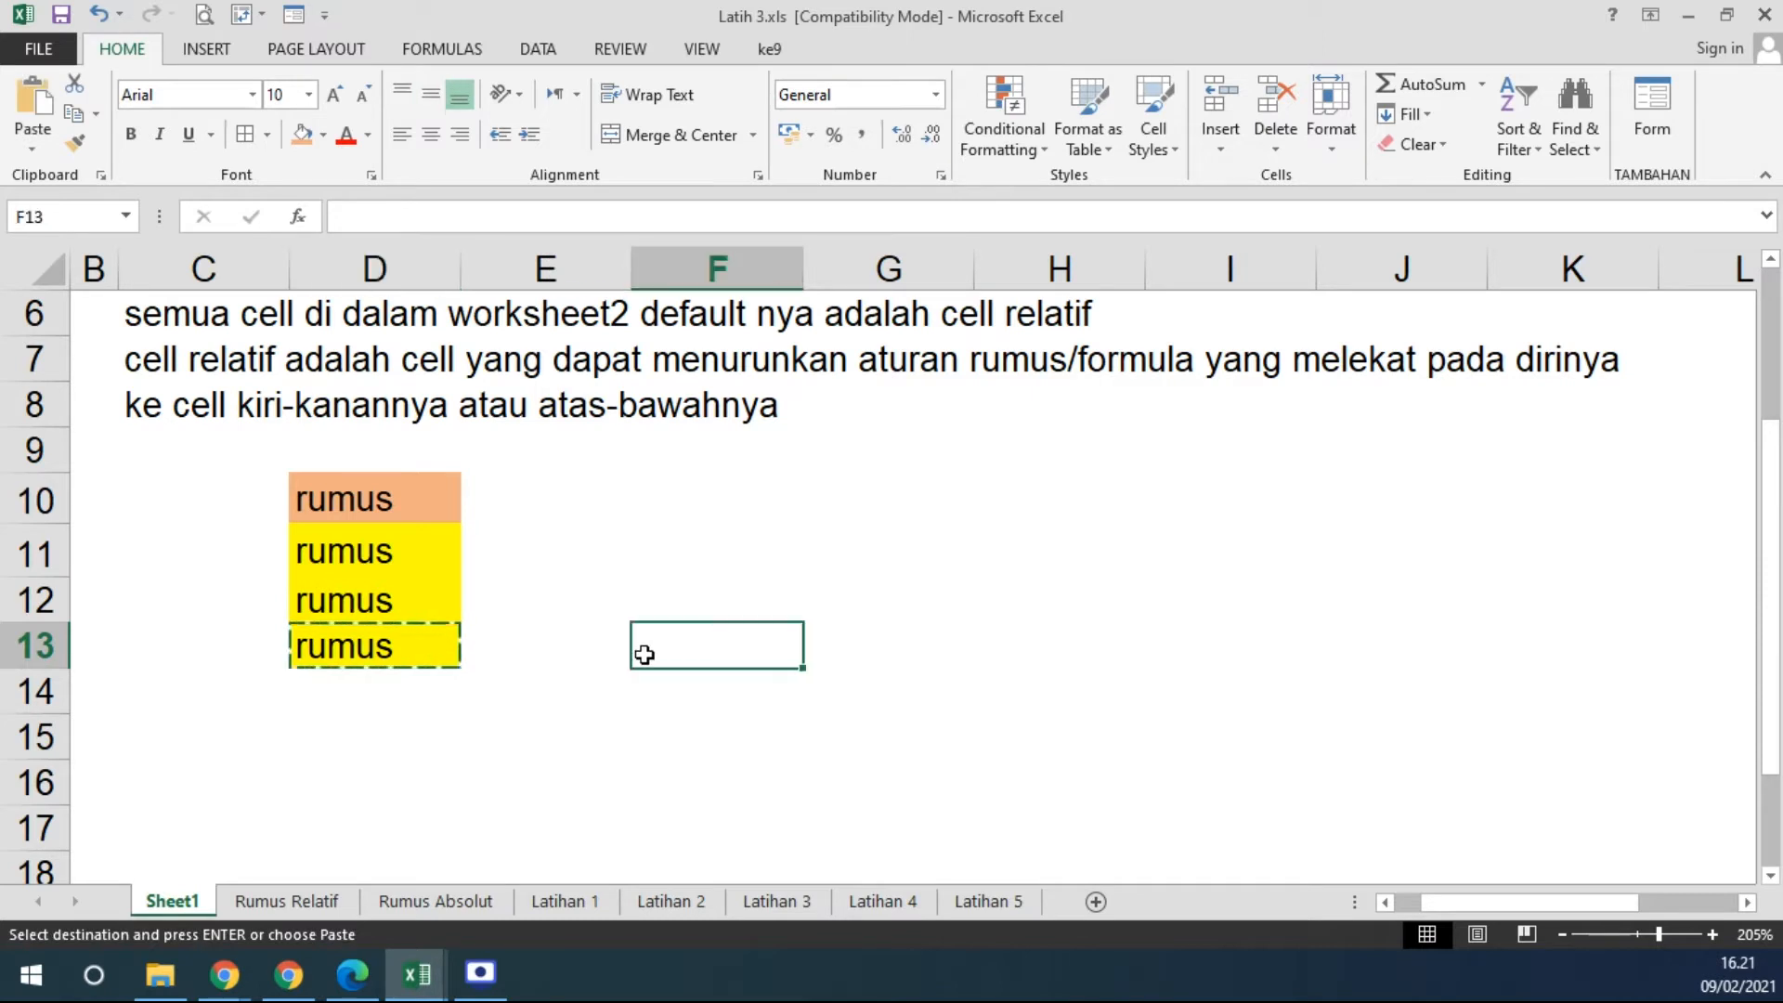
pyautogui.hotkey('ctrl', 'v')
pyautogui.click(297, 139)
# Fill the source cell F13 up through F10 and change the fill colour of F10:F12 to yellow.
pyautogui.moveTo(801, 666); pyautogui.dragTo(696, 599)
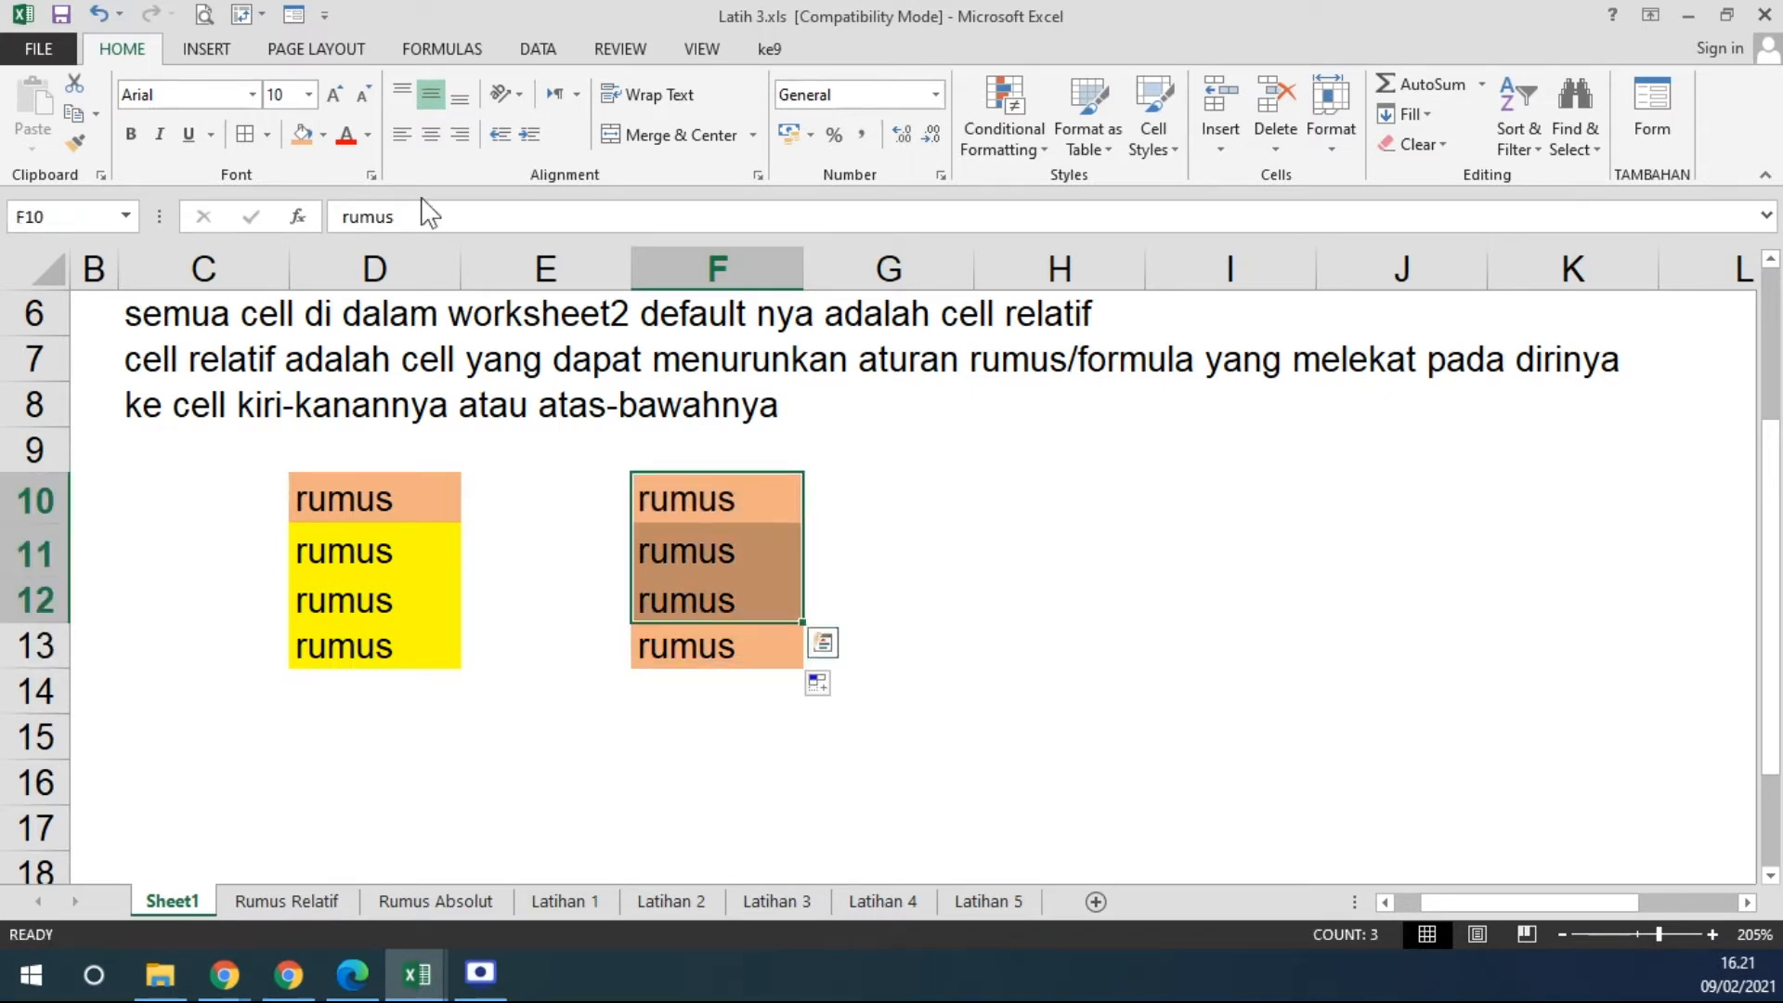
pyautogui.click(323, 134)
pyautogui.click(369, 333)
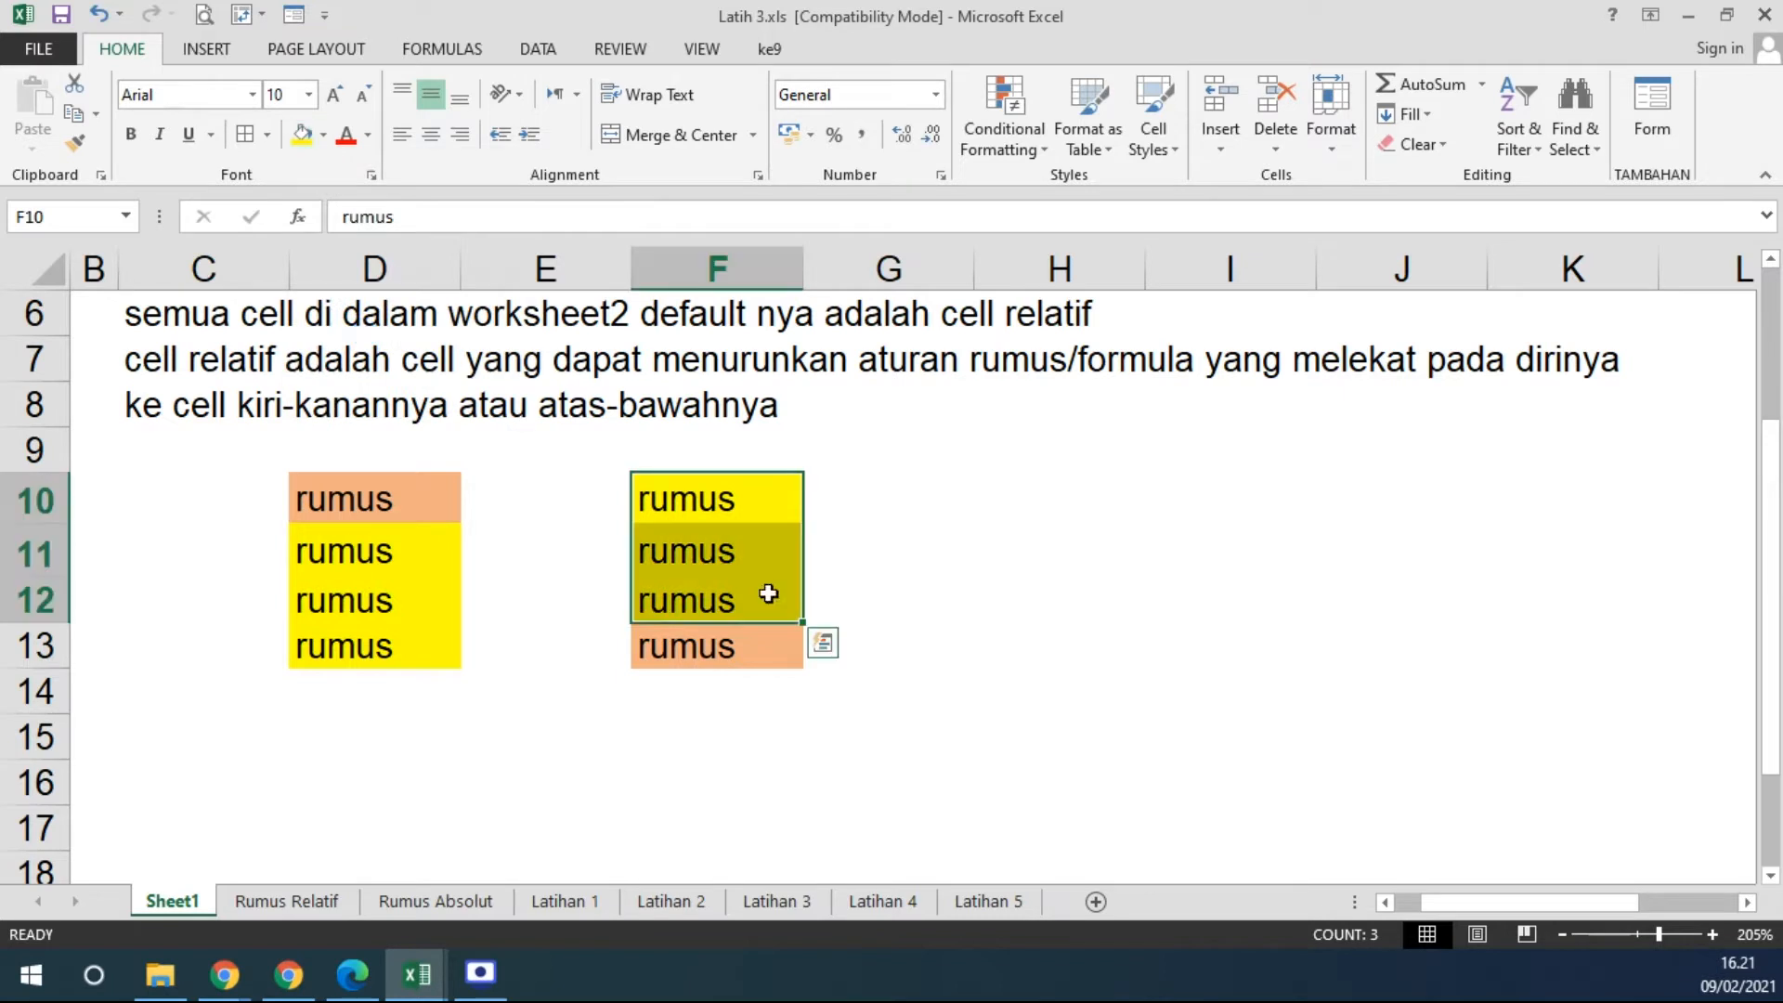
pyautogui.click(711, 652)
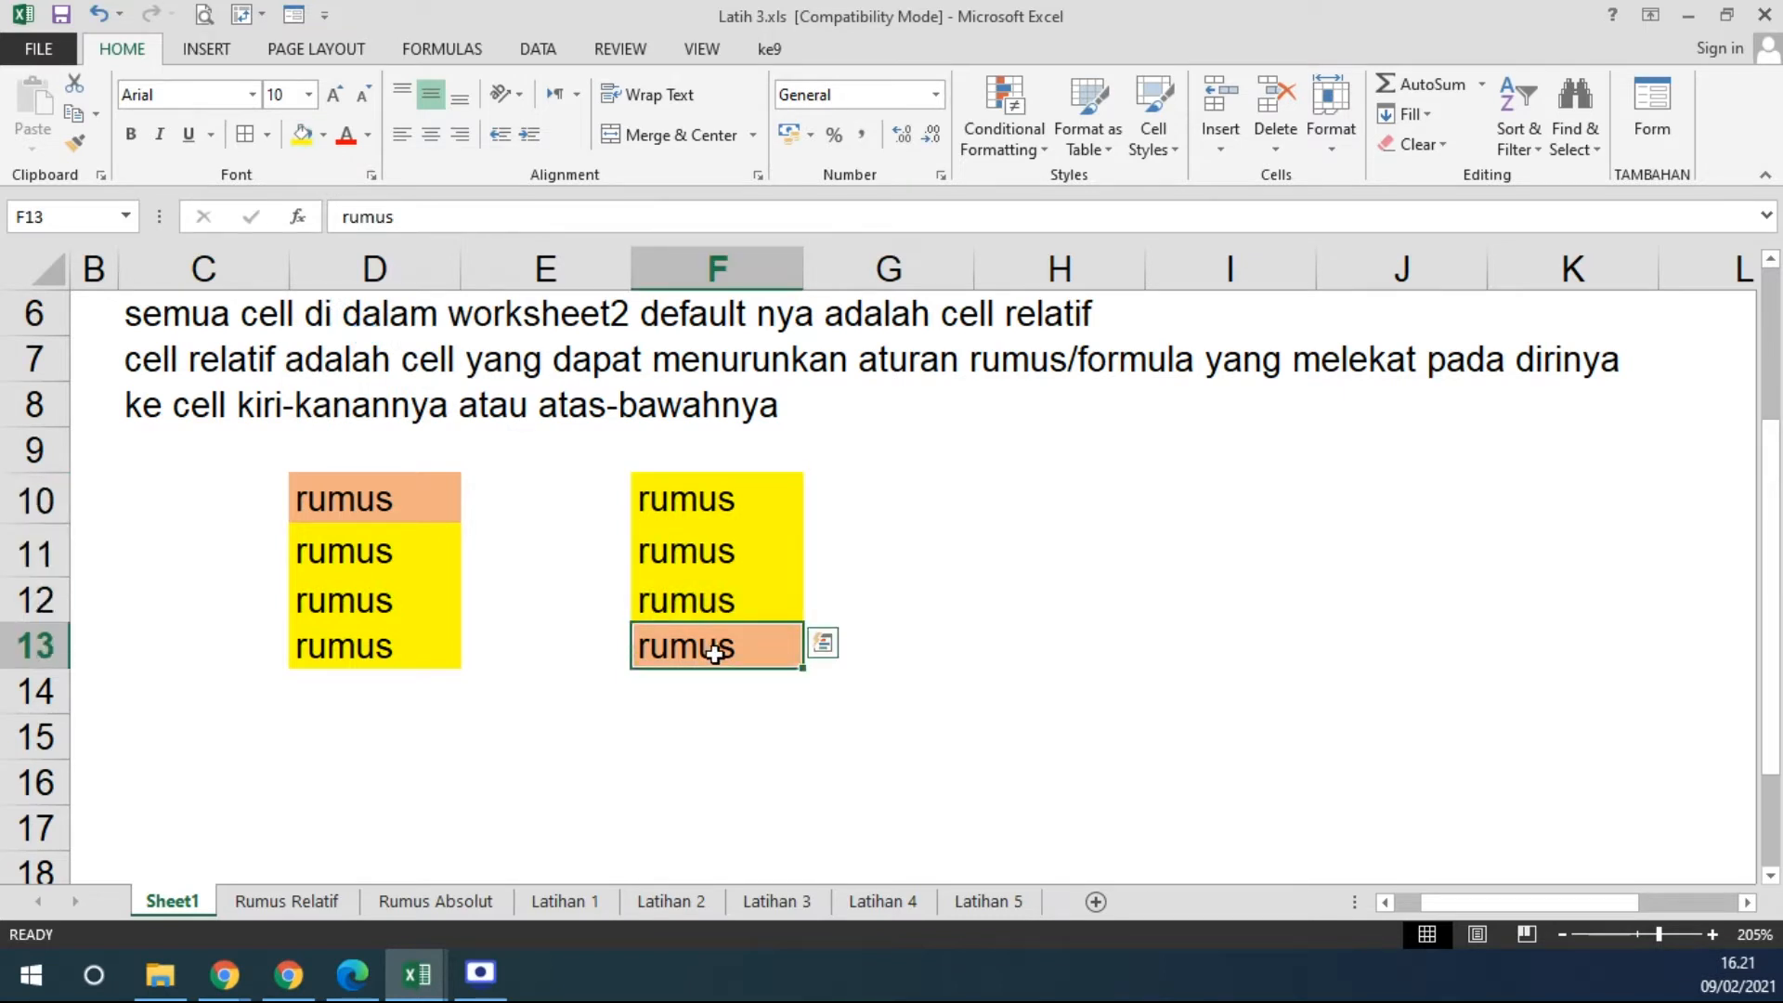
# Fill F15 with orange from the standard colours and enter 'rumus' in it.
pyautogui.scroll(-1, 717, 650)
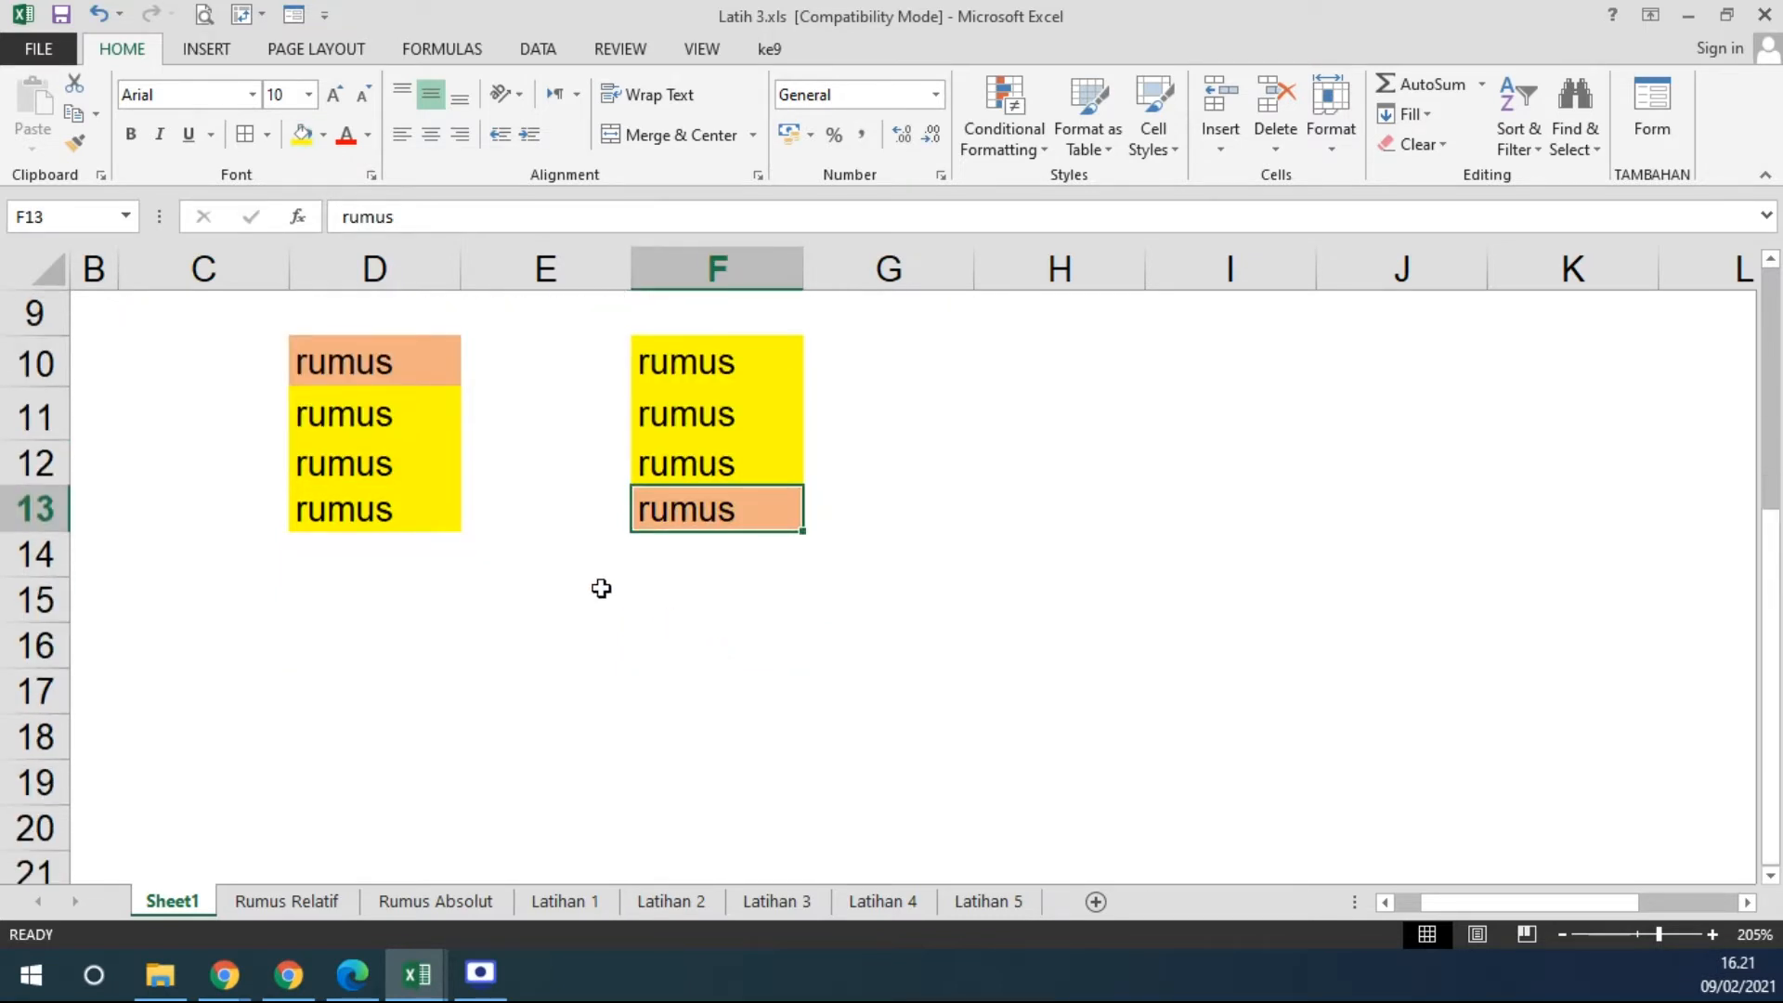
pyautogui.click(684, 605)
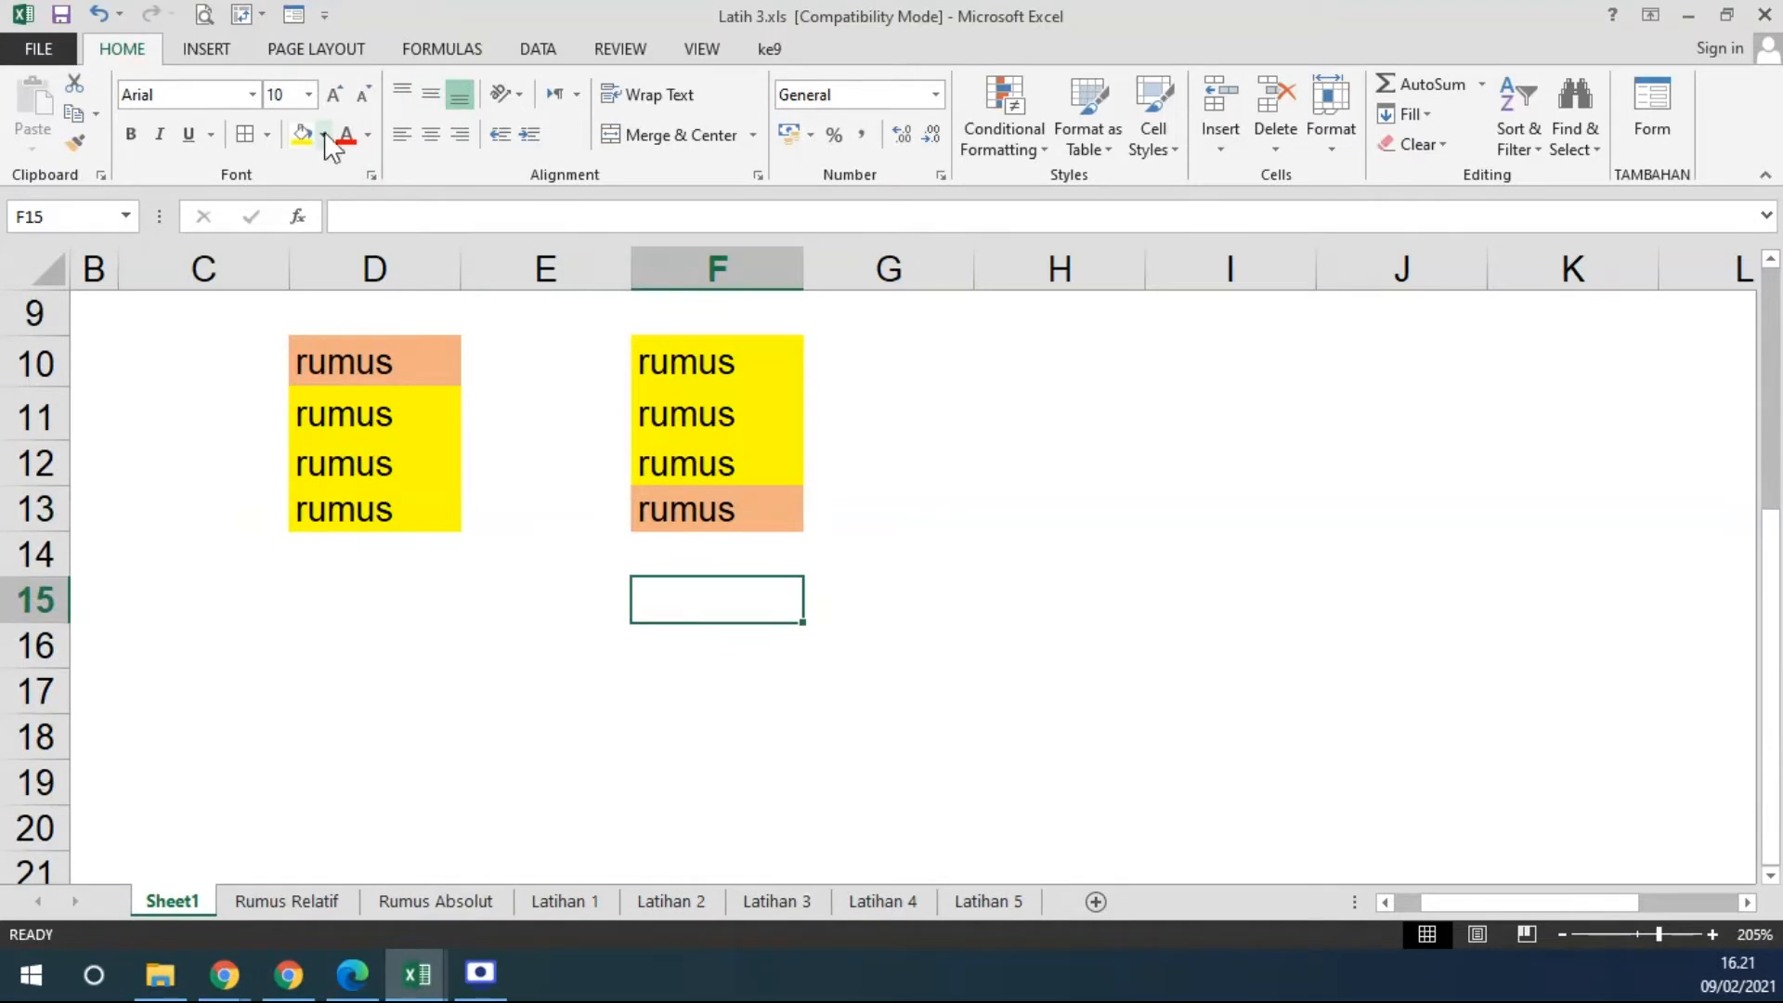
pyautogui.click(322, 135)
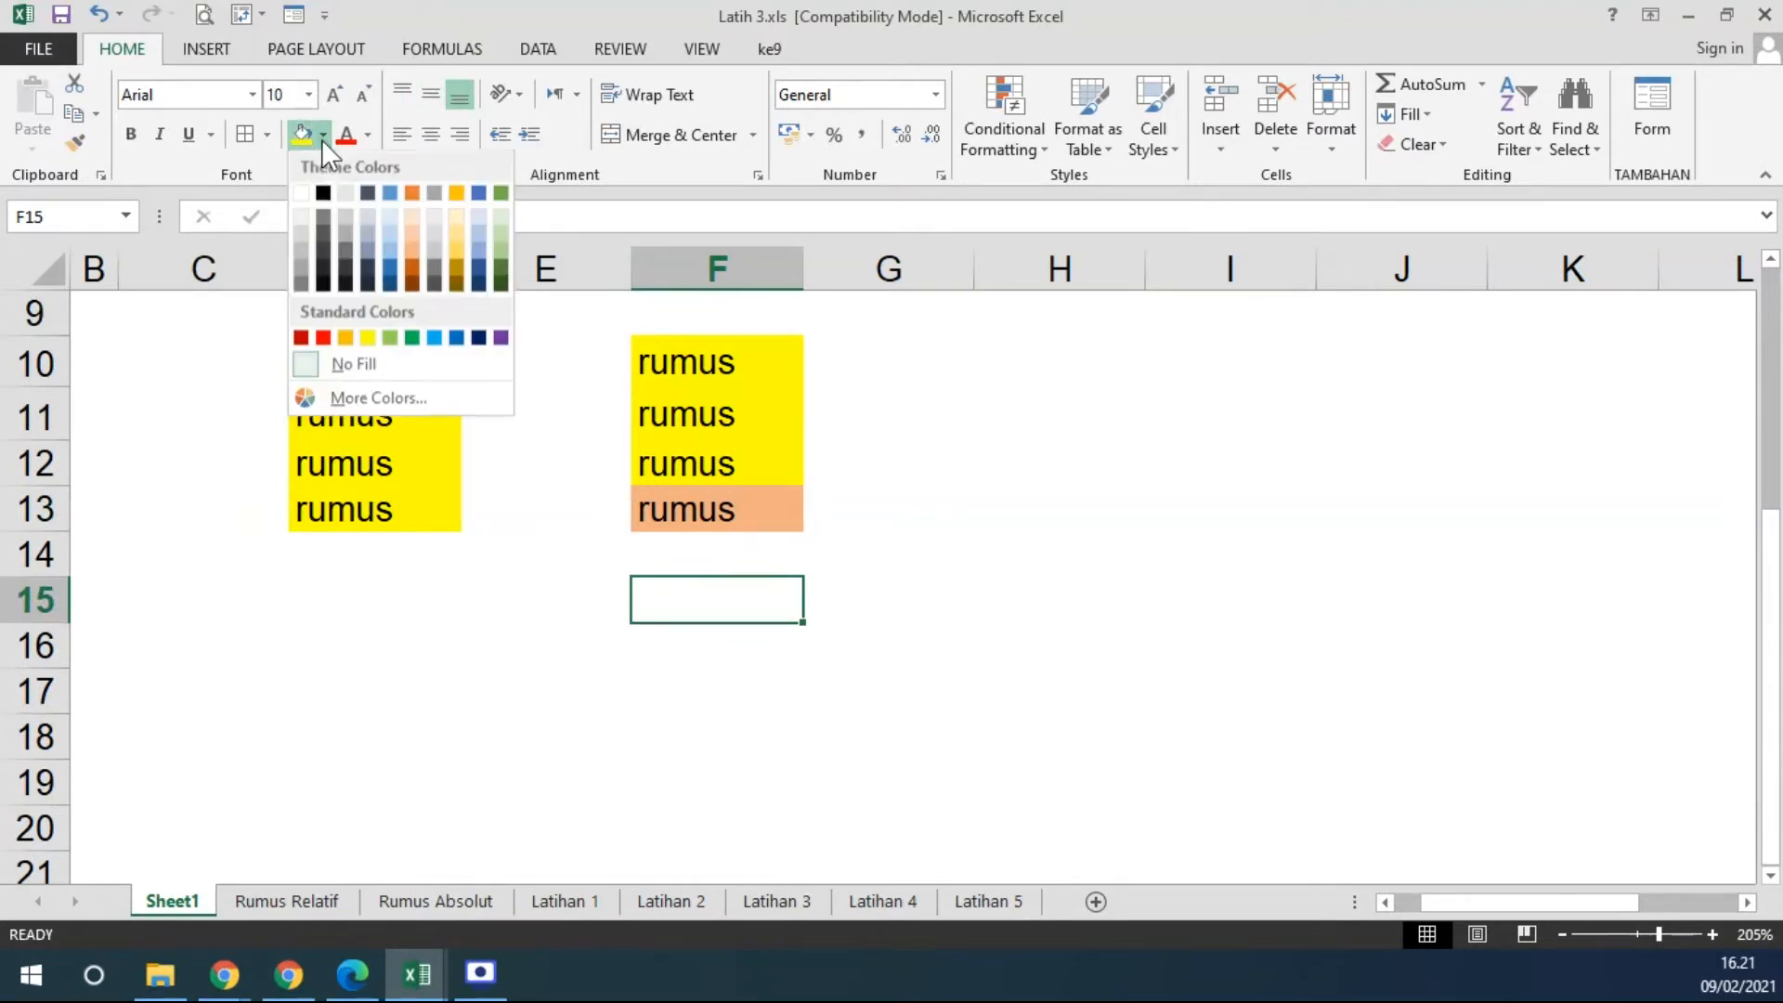
pyautogui.click(352, 340)
pyautogui.write('rumus')
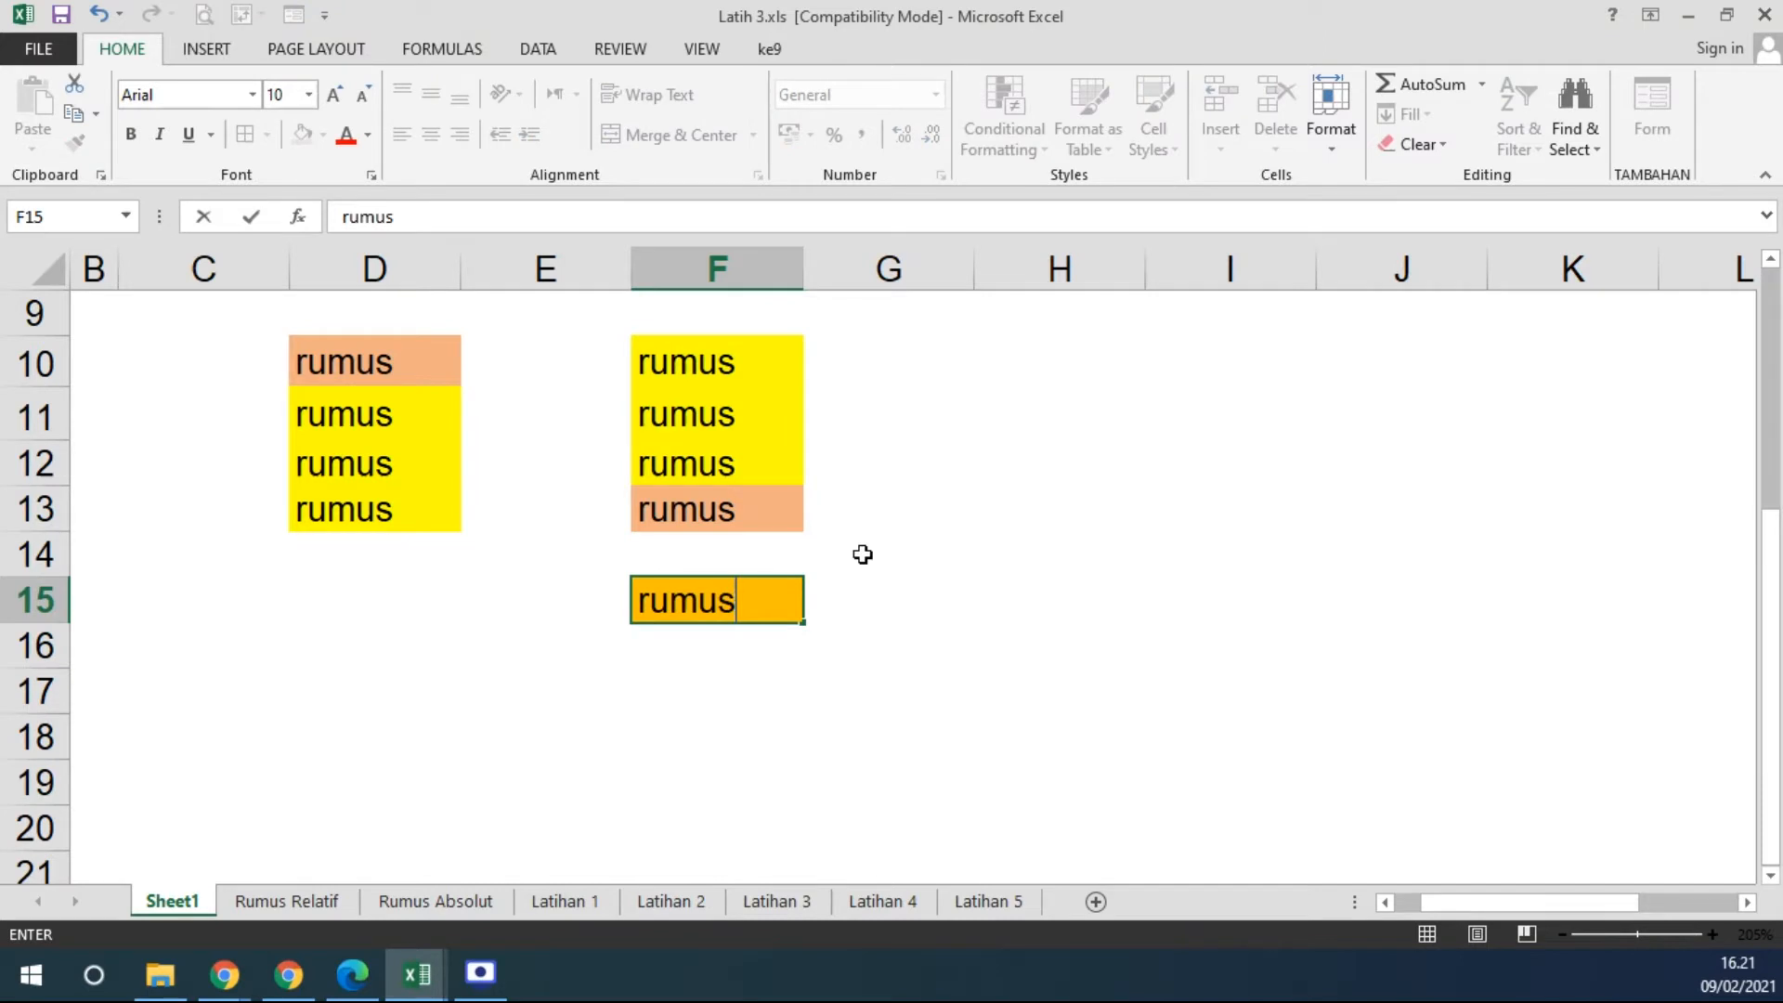
pyautogui.click(760, 721)
pyautogui.click(711, 614)
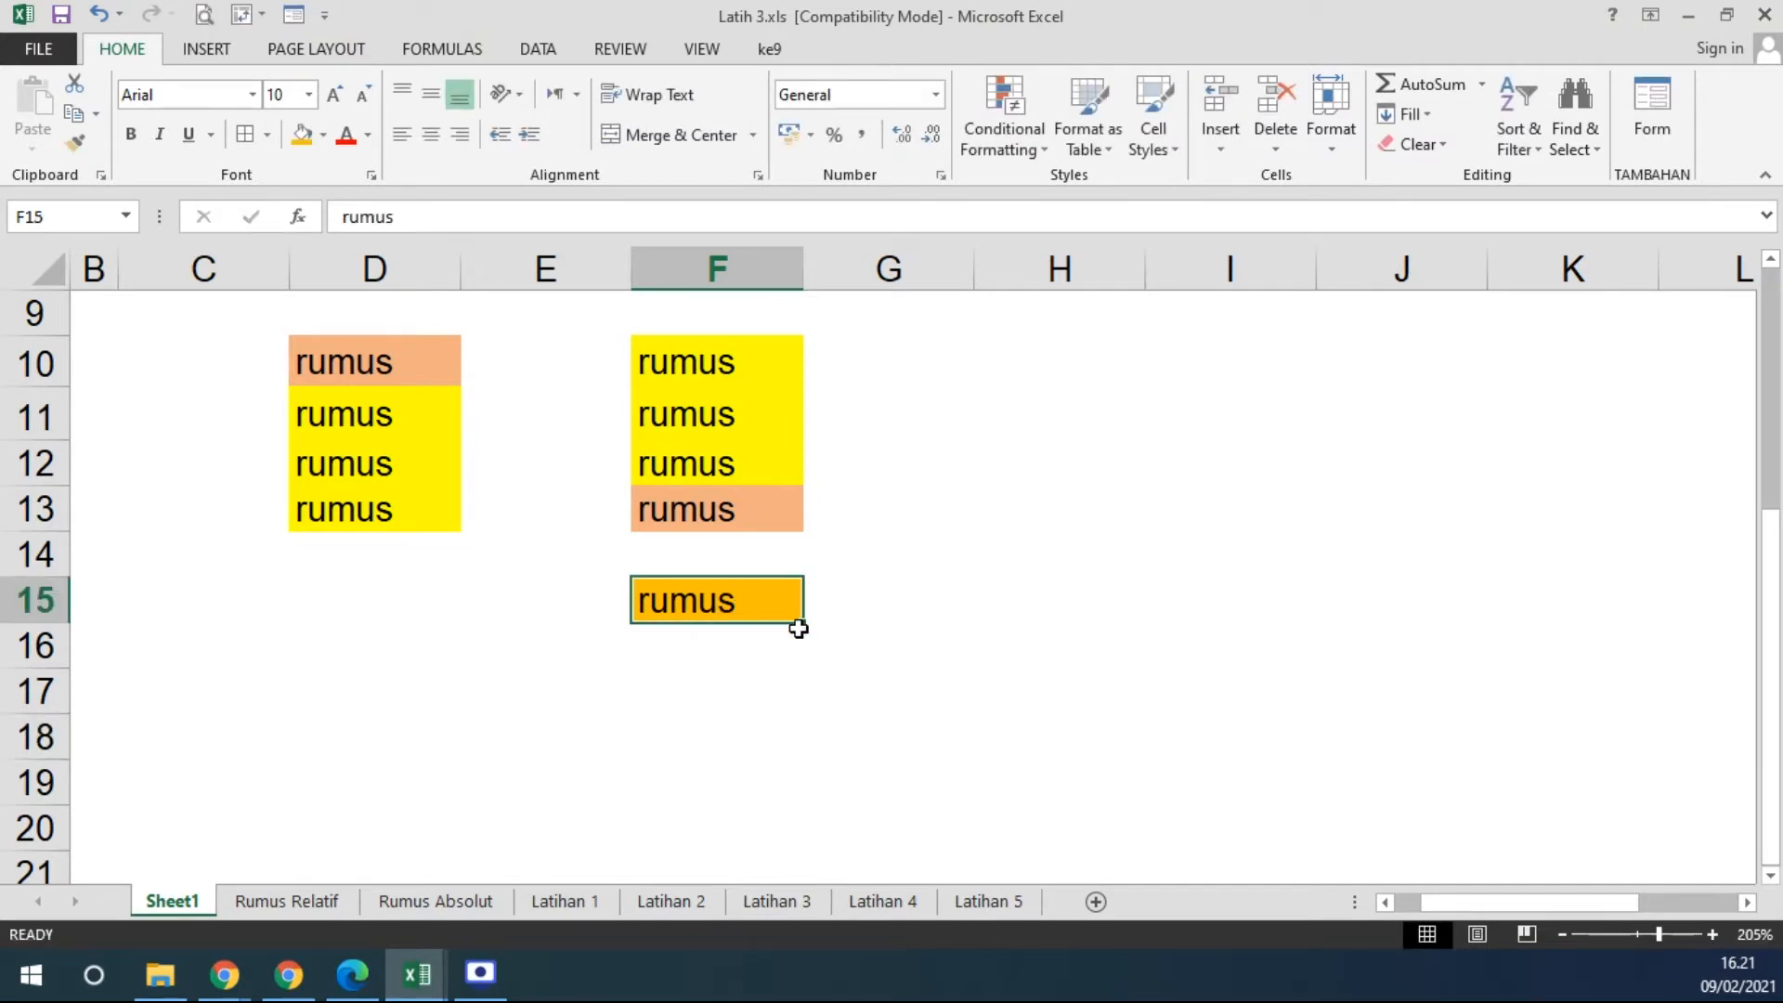
# Fill the orange 'rumus' cell F15 right through I15 and left through D15.
pyautogui.moveTo(806, 628); pyautogui.dragTo(1335, 626)
pyautogui.click(647, 616)
pyautogui.moveTo(805, 623); pyautogui.dragTo(318, 609)
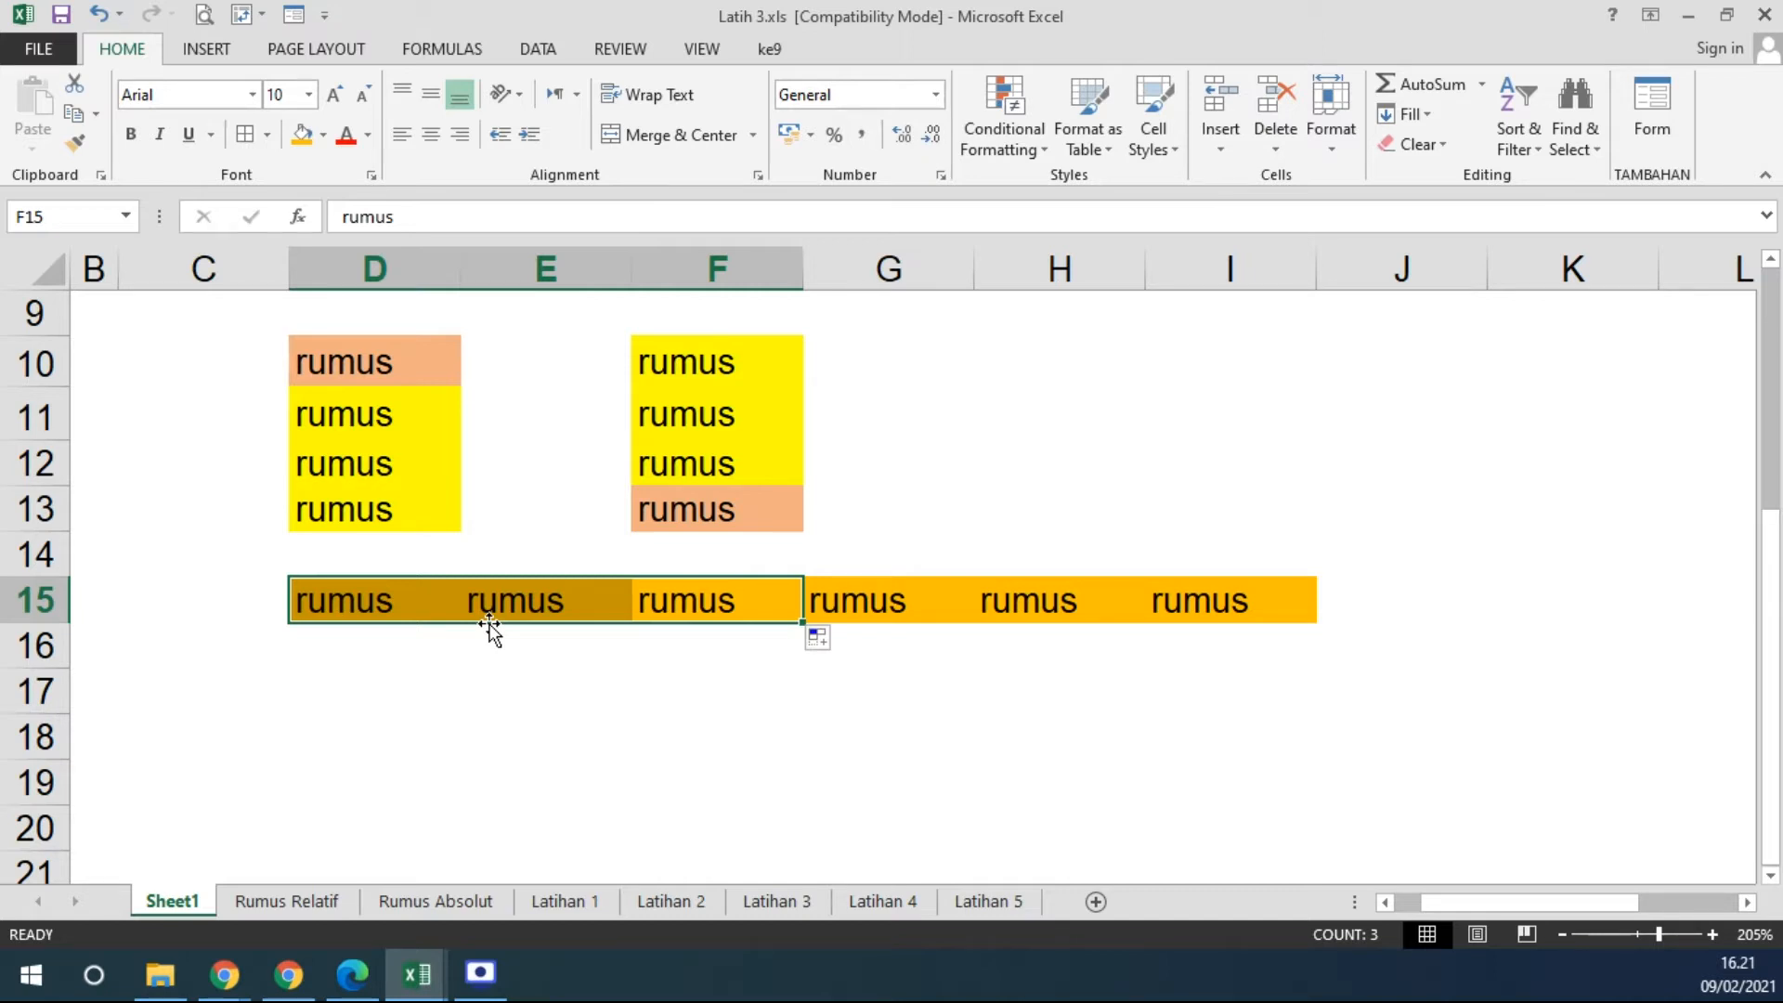
# Enter the label 'example :' in D16 below the orange row.
pyautogui.click(350, 657)
pyautogui.write('exc')
pyautogui.write('am')
pyautogui.press('BackSpace')
pyautogui.press('BackSpace')
pyautogui.press('BackSpace')
pyautogui.write('ample :')
pyautogui.press('Return')
# Enter 1 in D17 and fill it down through D21 as a series increasing by one.
pyautogui.write('1')
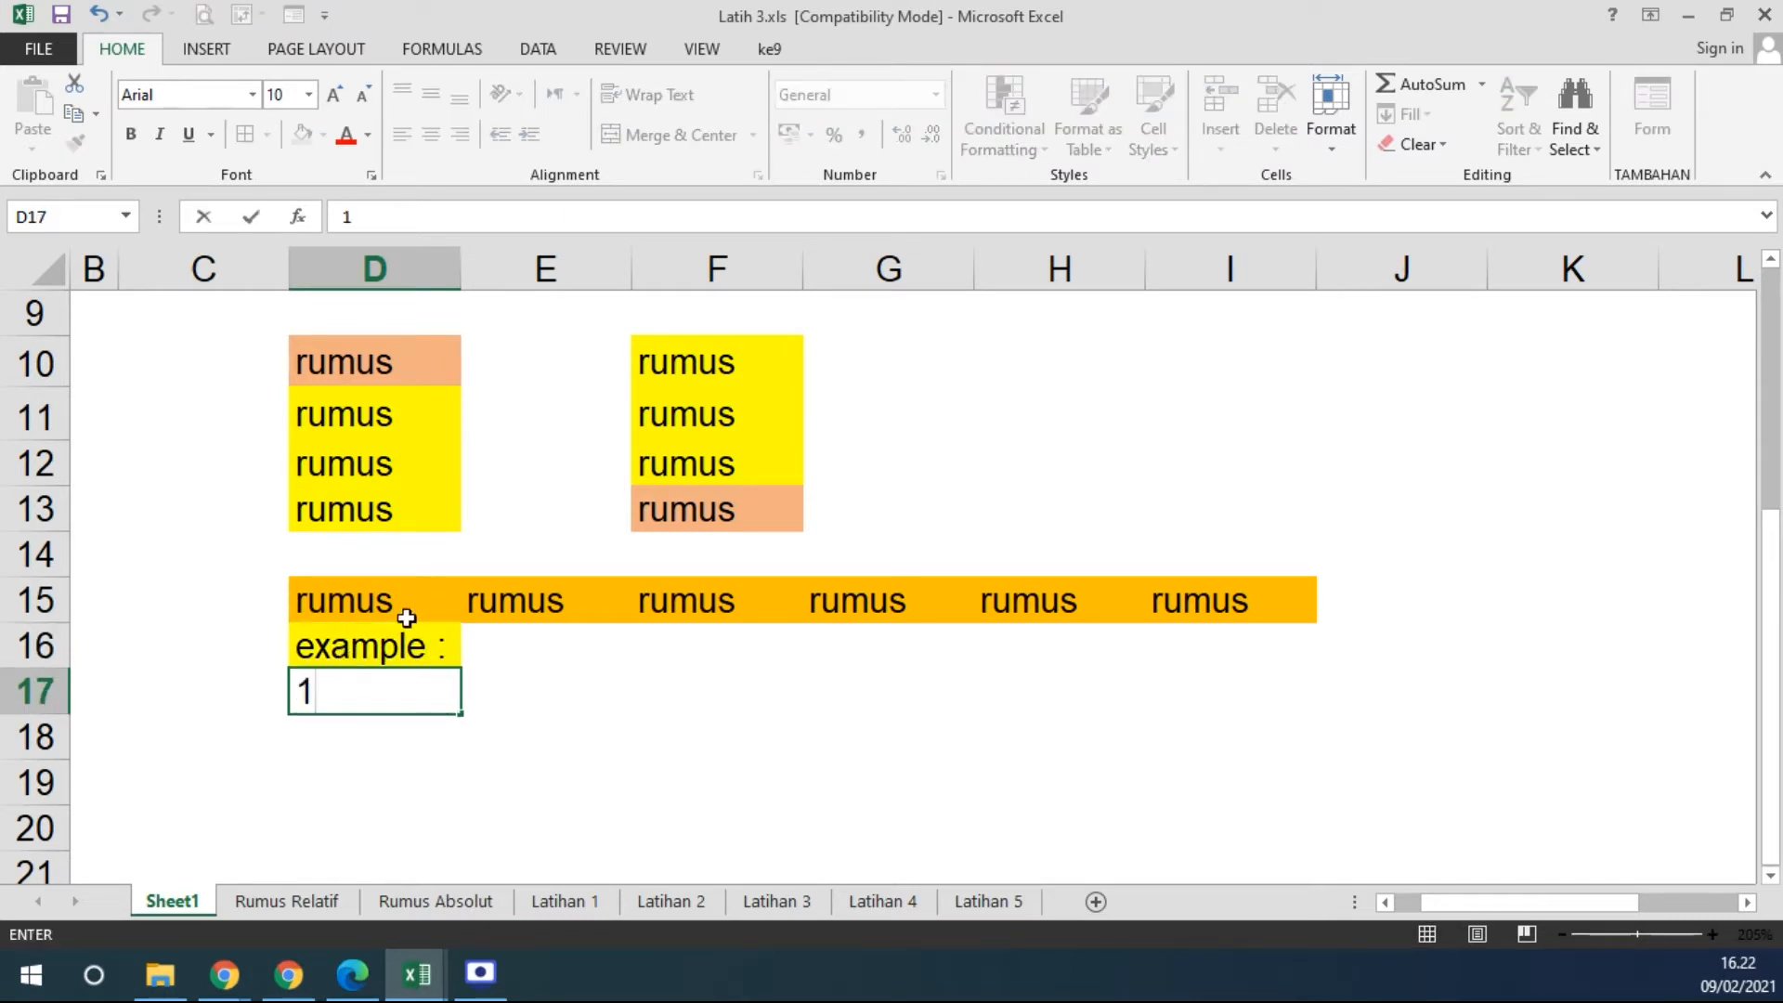
pyautogui.scroll(-2, 406, 618)
pyautogui.click(403, 416)
pyautogui.click(430, 504)
pyautogui.click(379, 413)
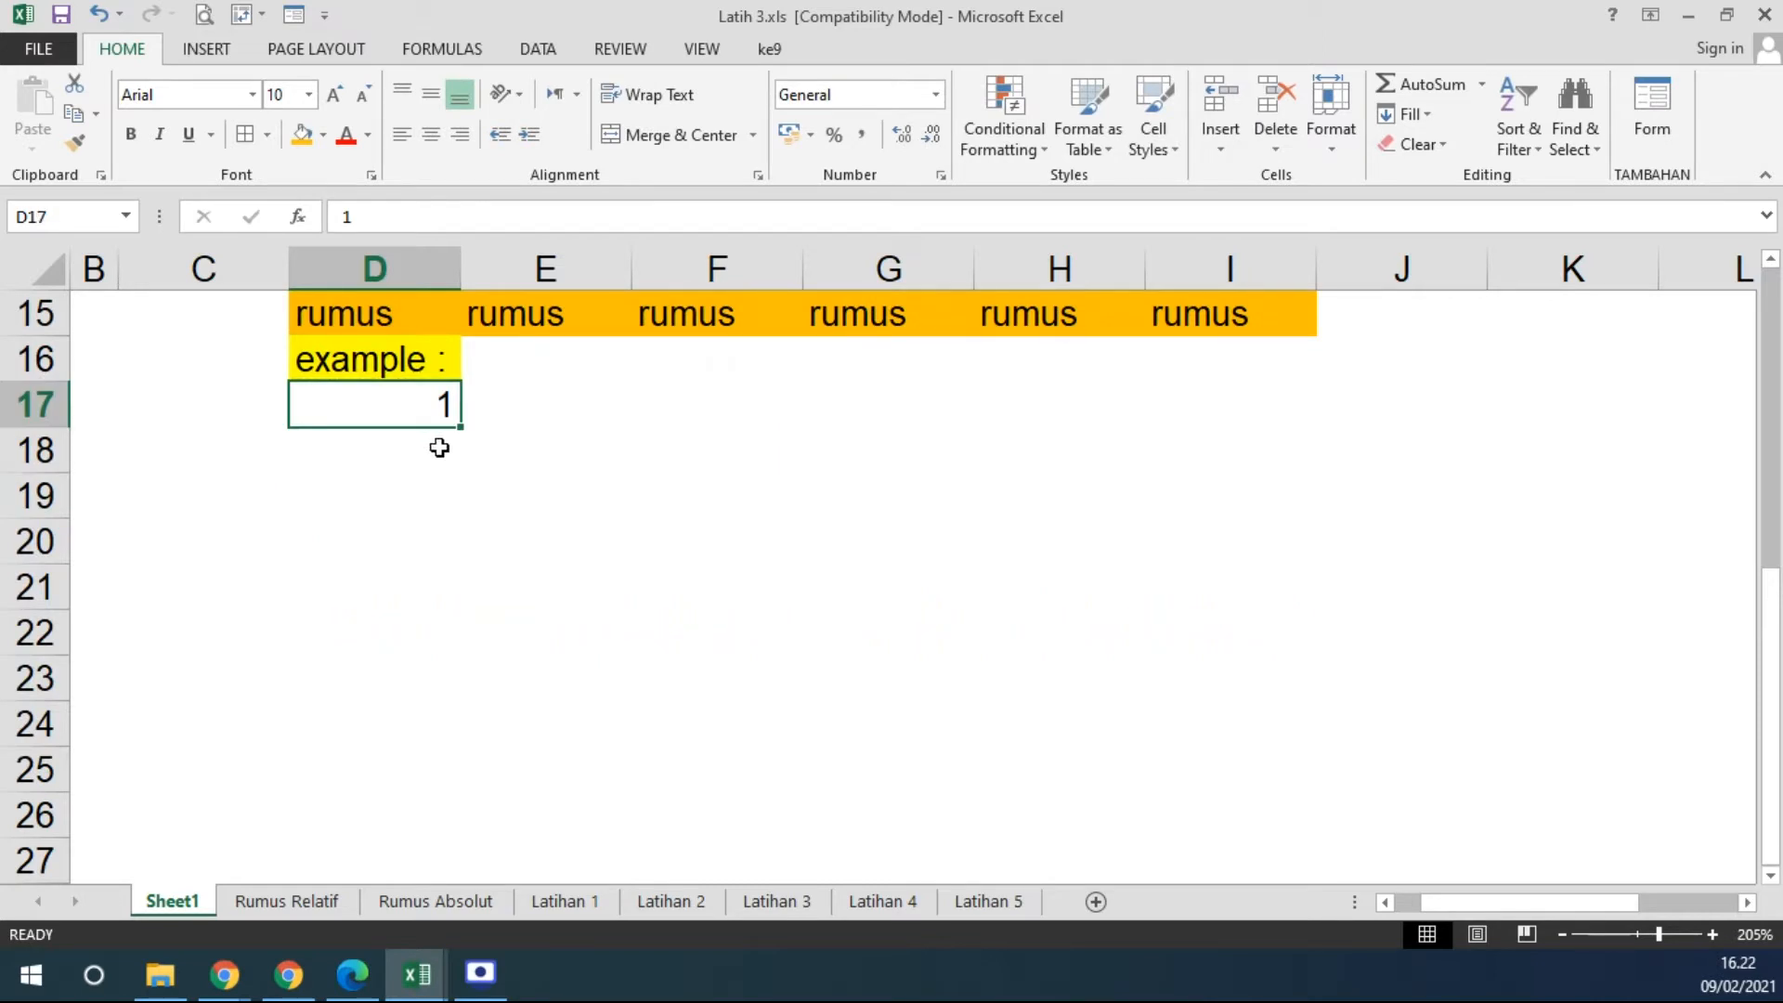
pyautogui.scroll(1, 613, 470)
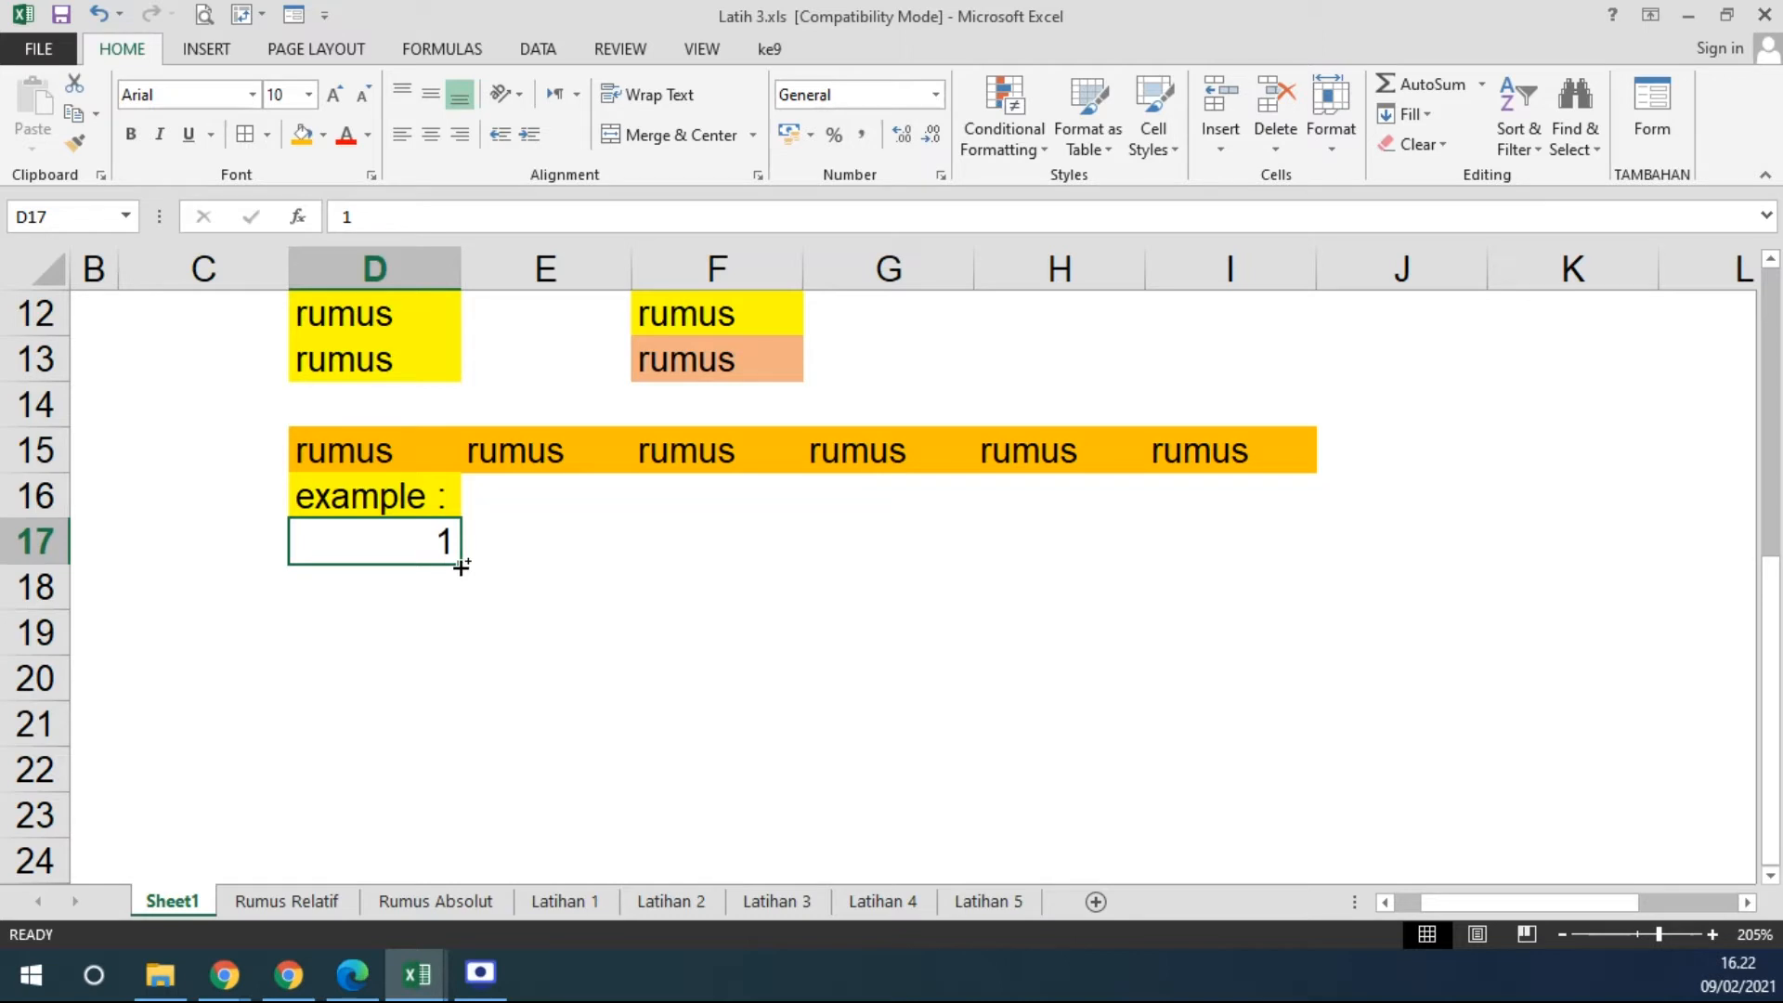
pyautogui.moveTo(462, 566); pyautogui.dragTo(430, 740)
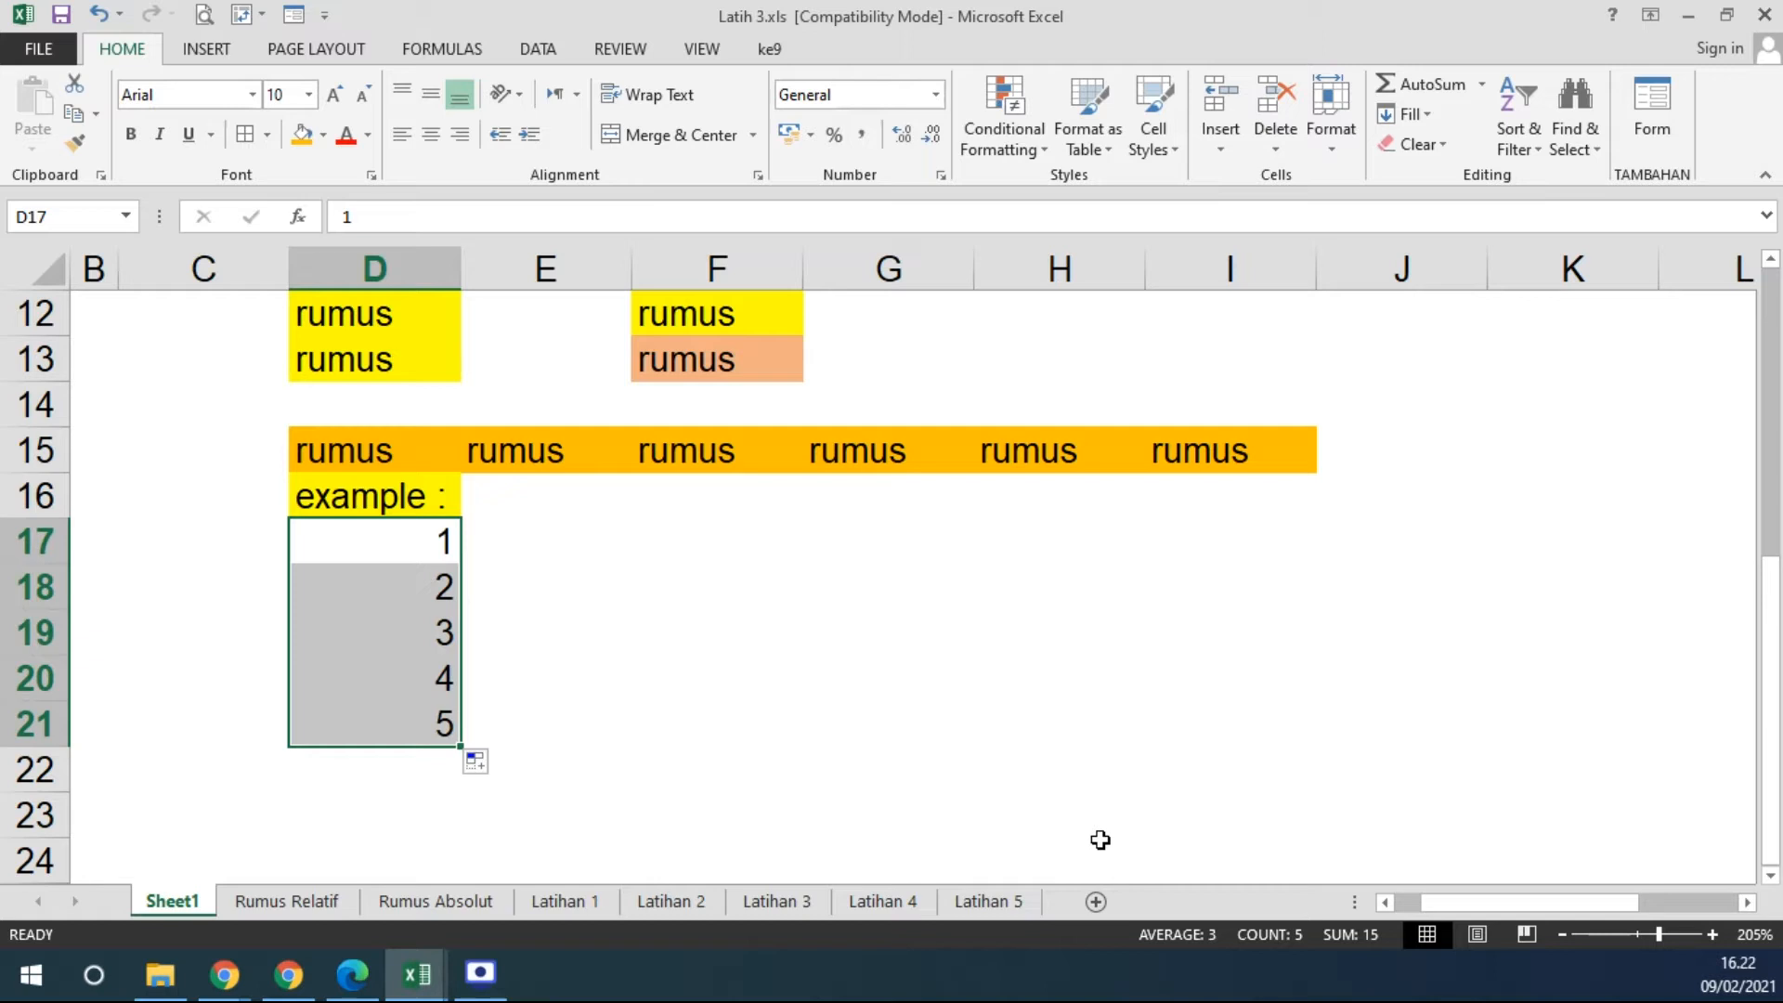
# Clear D17:D21, enter 4 in D17 and fill it down through D21 as a series increasing by one.
pyautogui.moveTo(418, 551); pyautogui.dragTo(413, 710)
pyautogui.press('Delete')
pyautogui.click(411, 552)
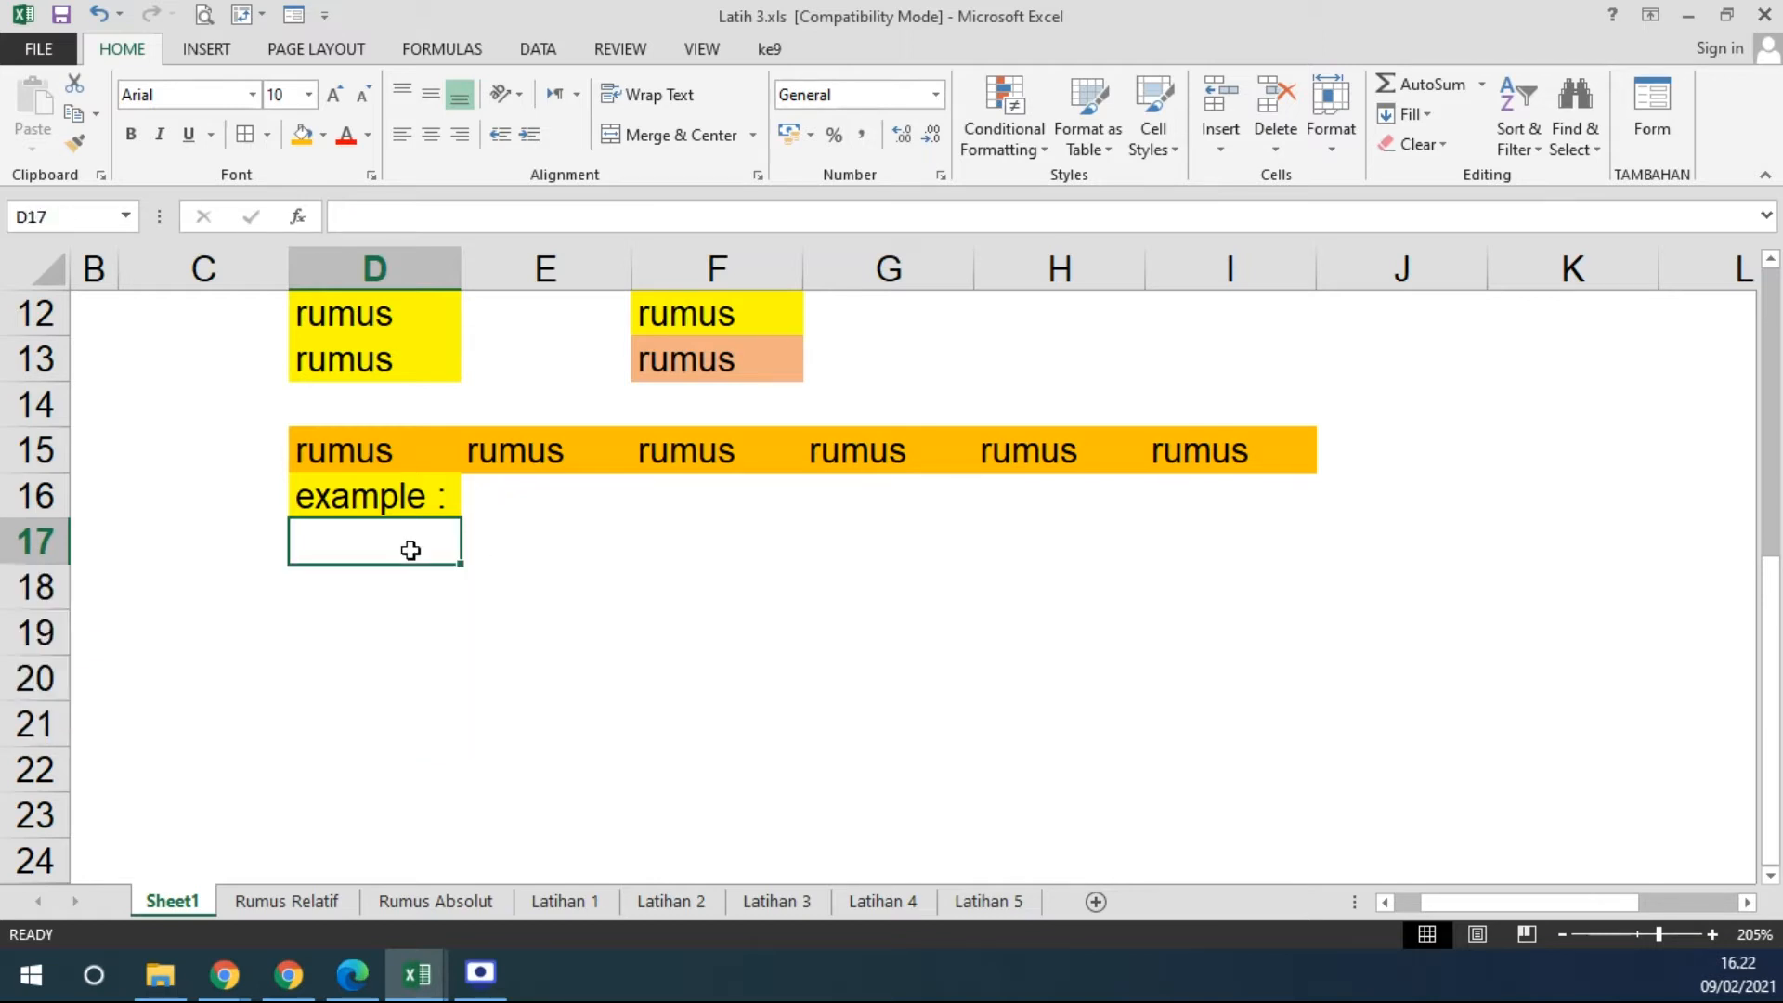
pyautogui.write('4')
pyautogui.click(479, 660)
pyautogui.click(371, 554)
pyautogui.moveTo(461, 564); pyautogui.dragTo(464, 739)
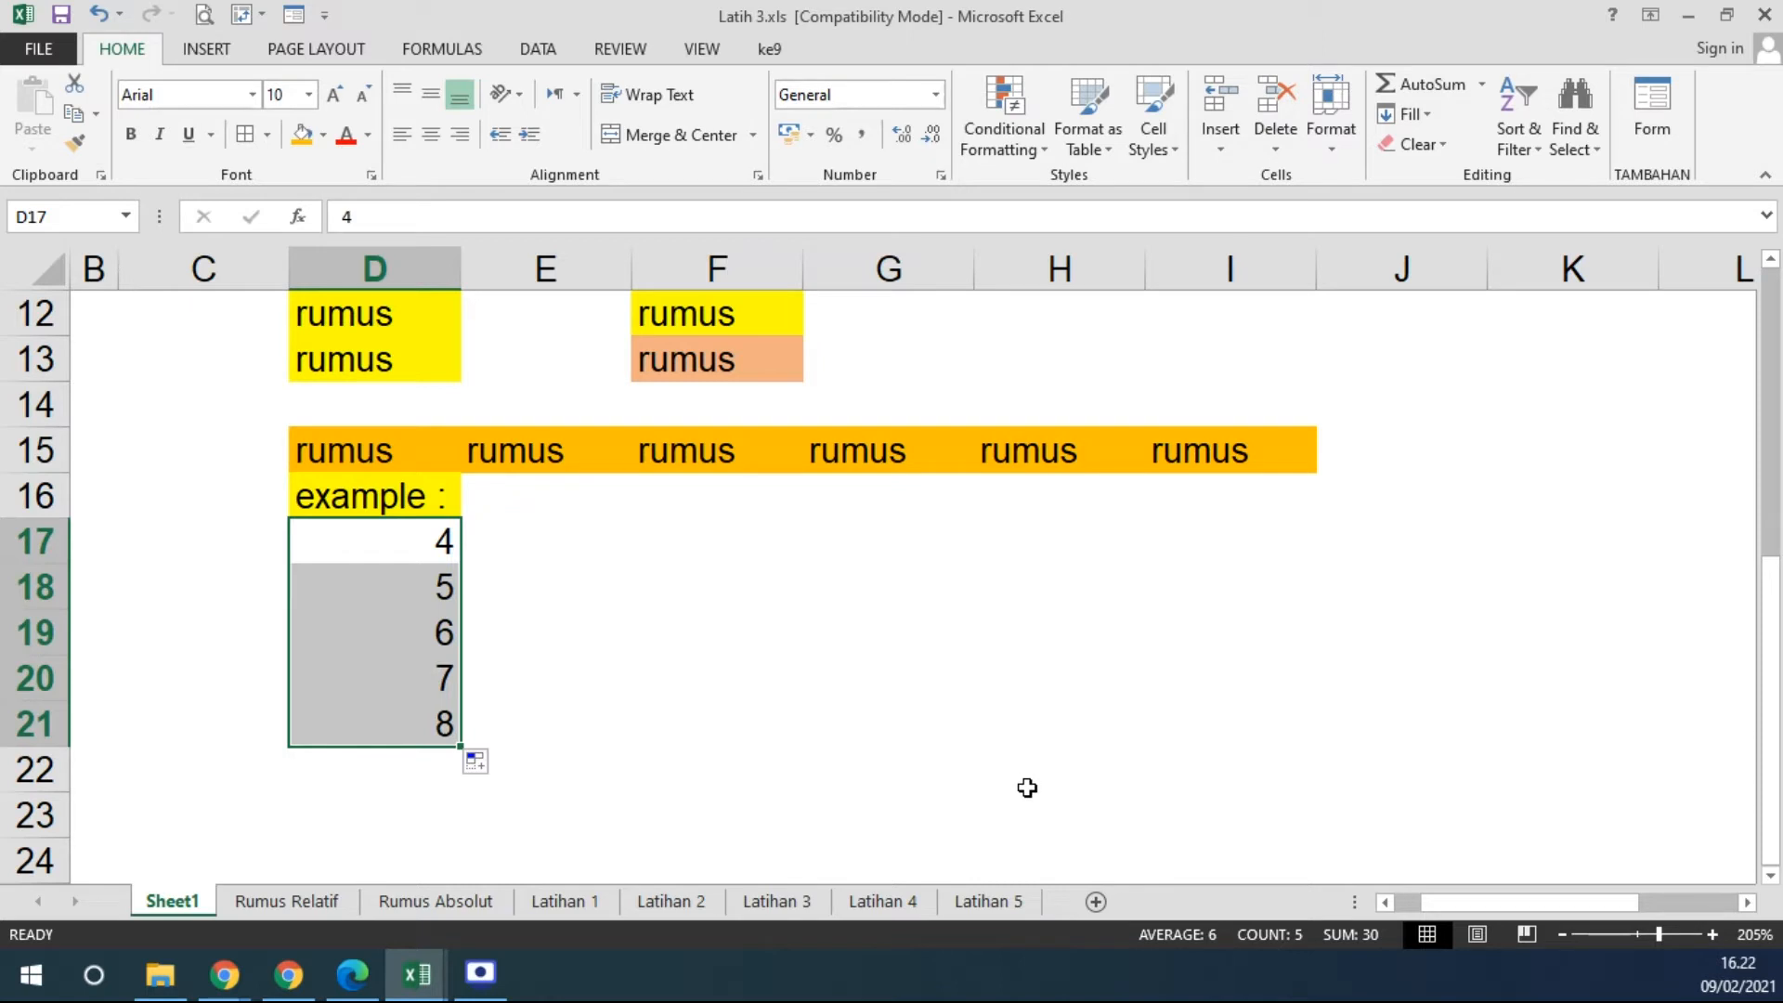
# Check the values of the number series in D17 to D21 one cell at a time.
pyautogui.click(382, 549)
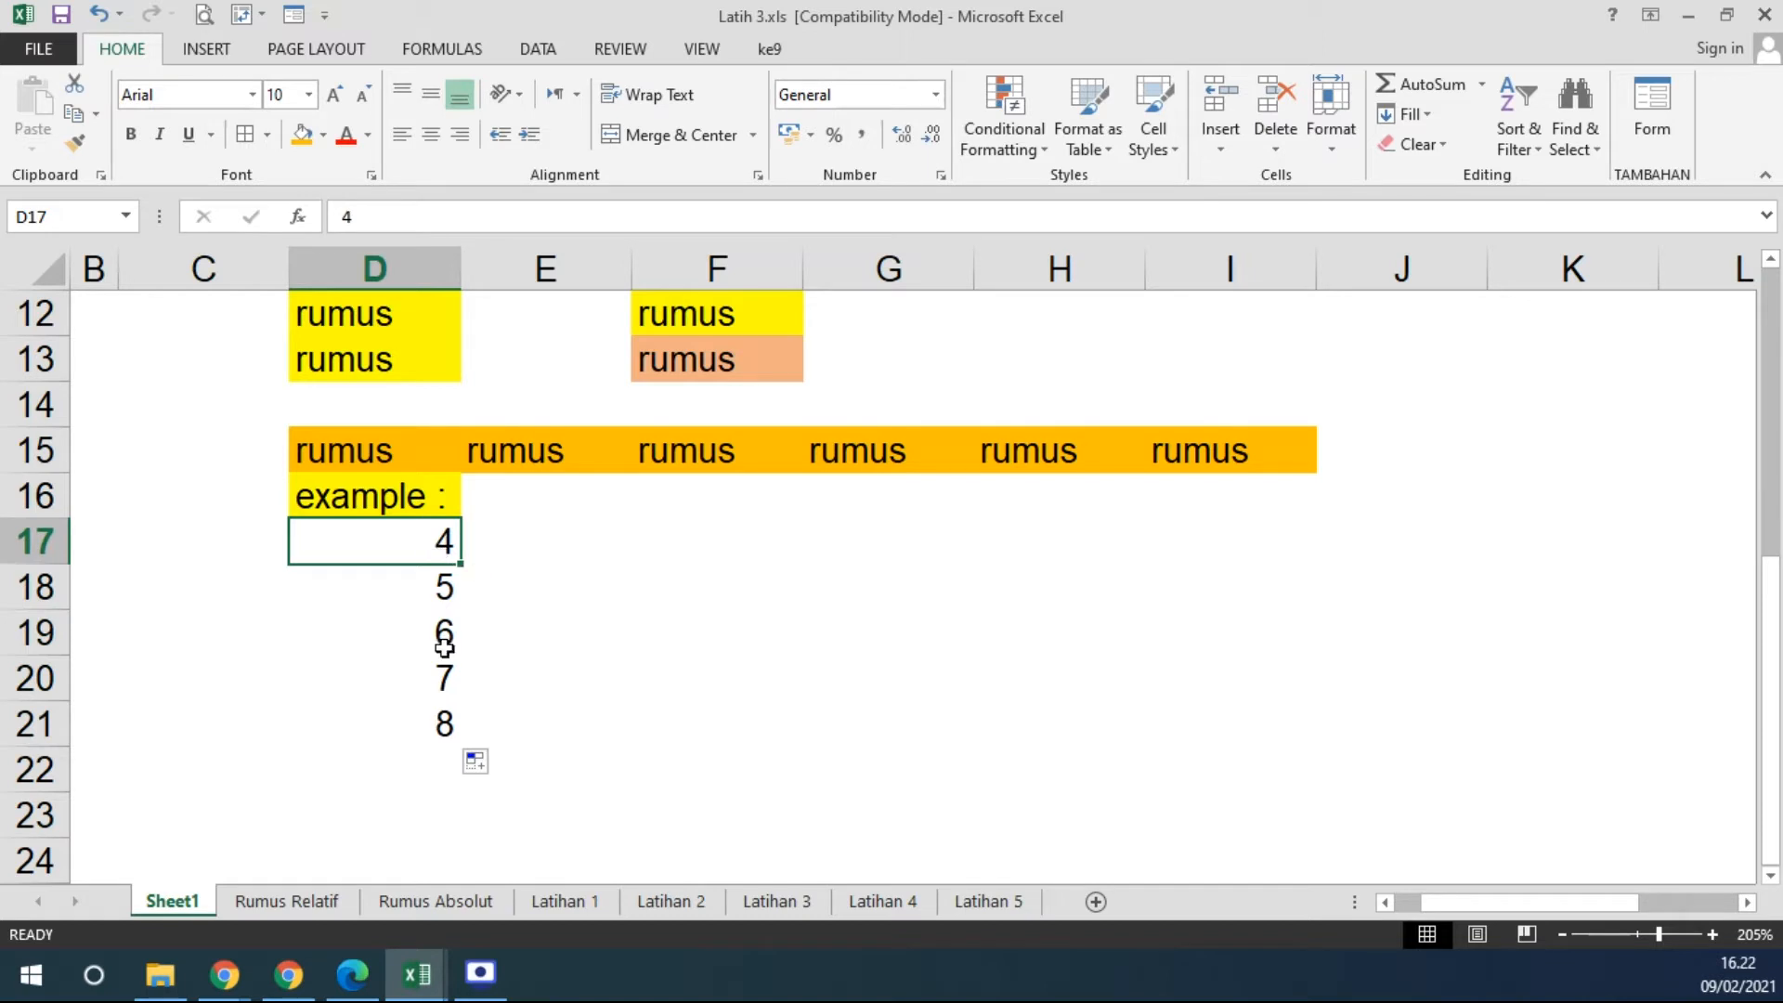
pyautogui.click(430, 593)
pyautogui.click(439, 629)
pyautogui.click(437, 674)
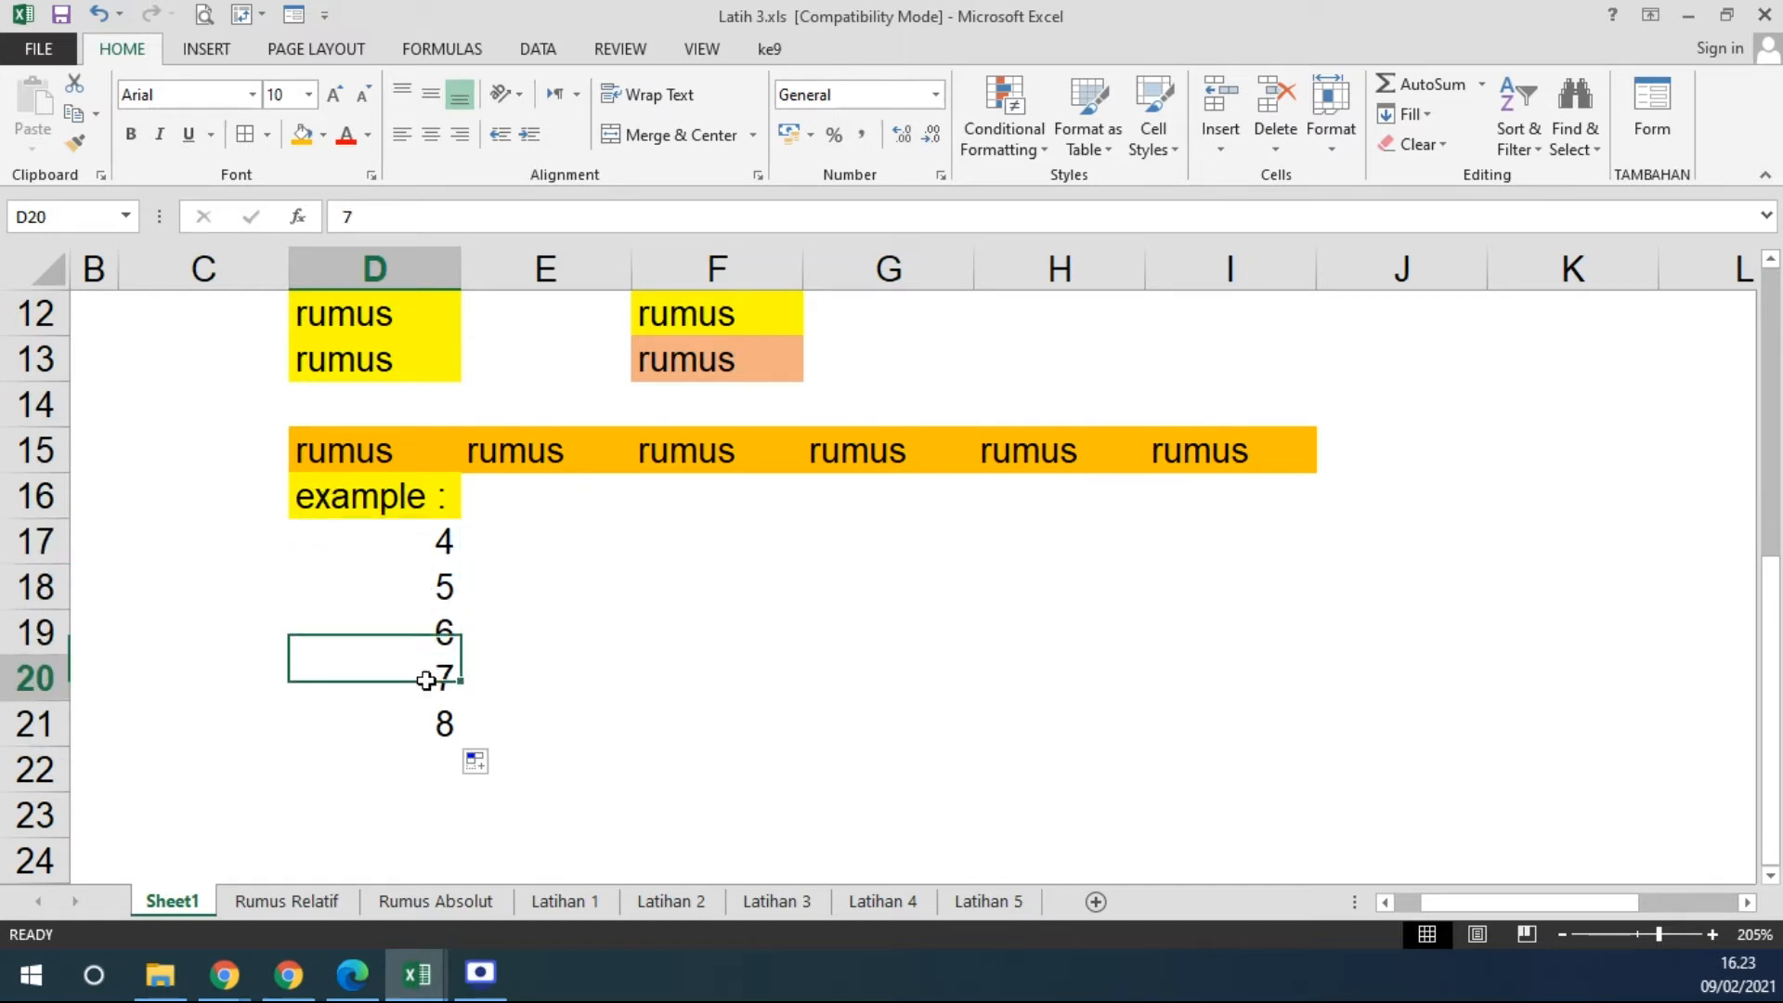
pyautogui.click(444, 727)
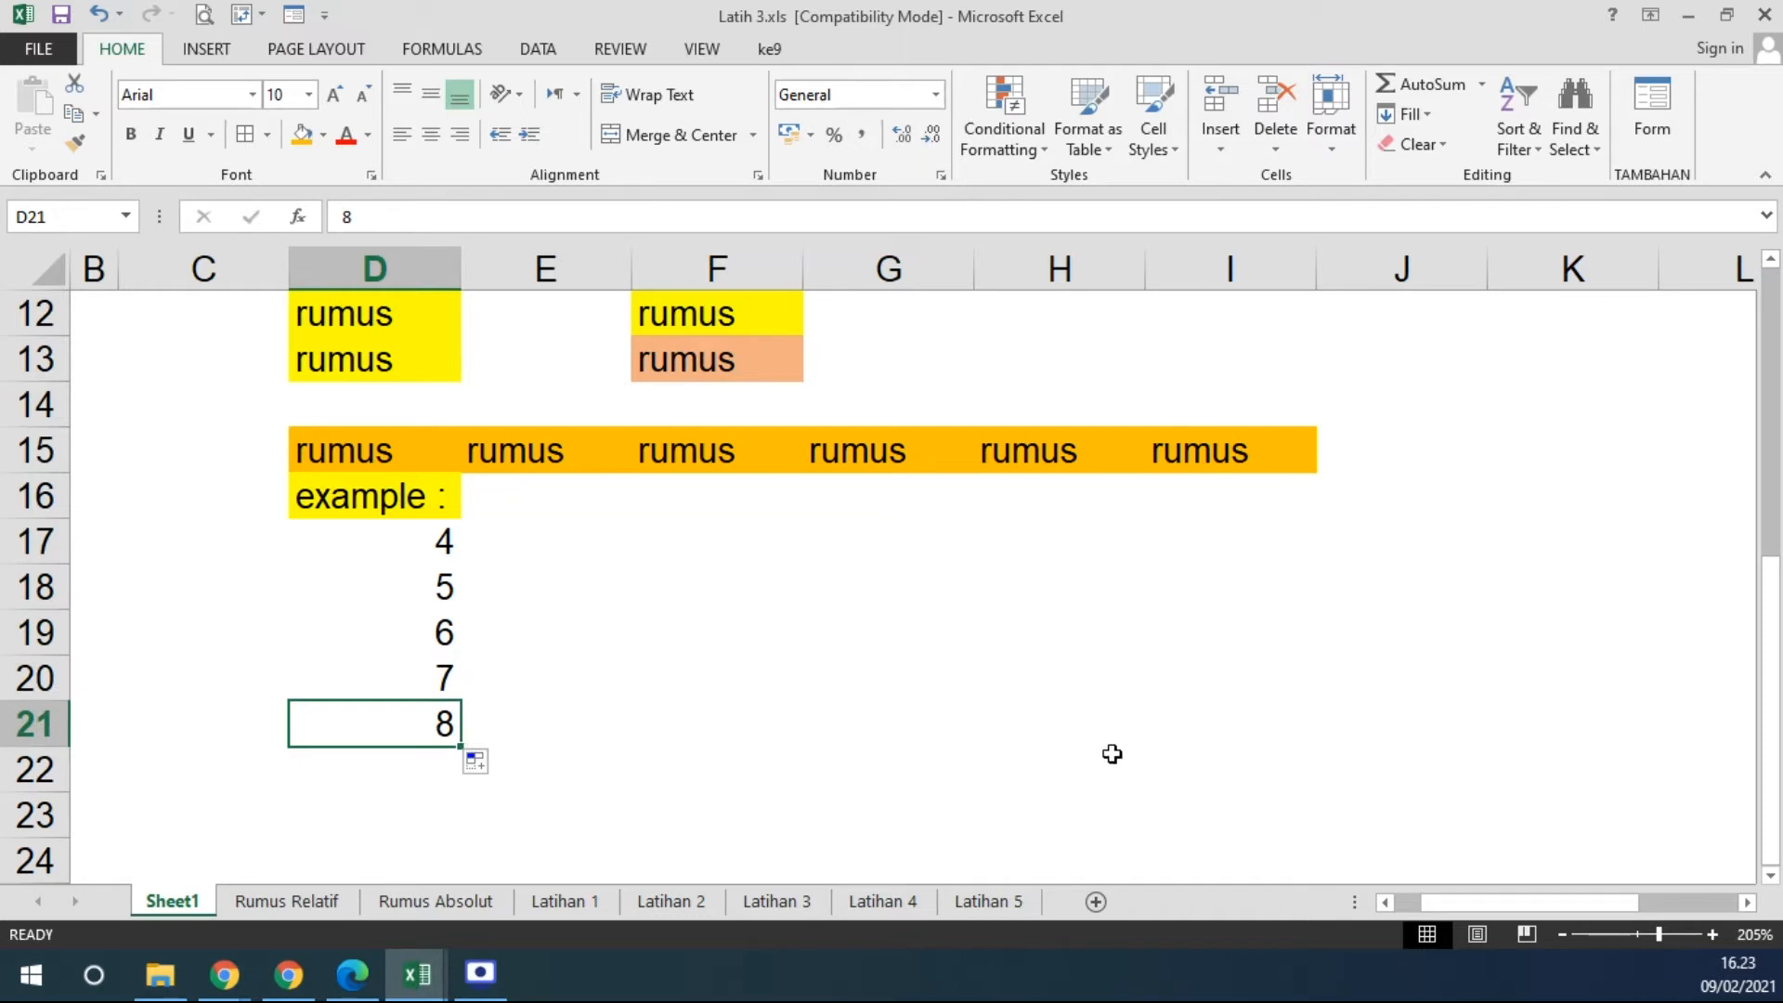
# Clear D17:D20 and fill the 8 in D21 up through D17 as a series decreasing by one.
pyautogui.moveTo(350, 553); pyautogui.dragTo(379, 660)
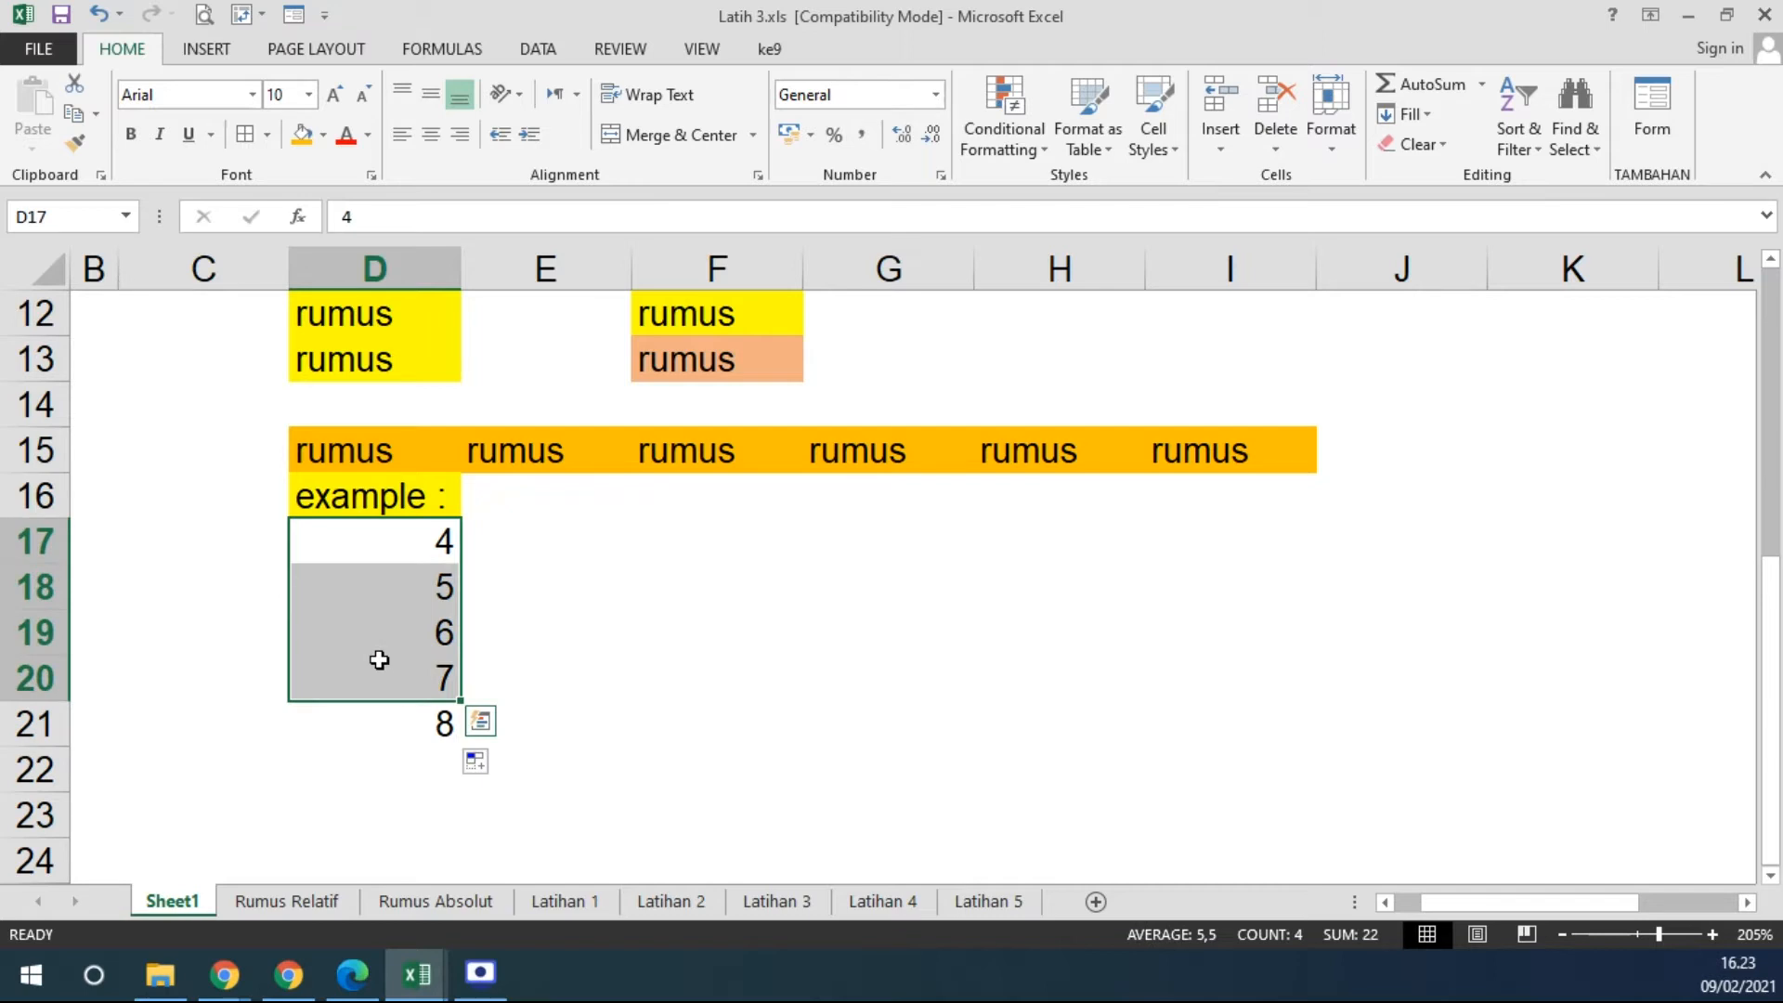
pyautogui.press('Delete')
pyautogui.click(390, 721)
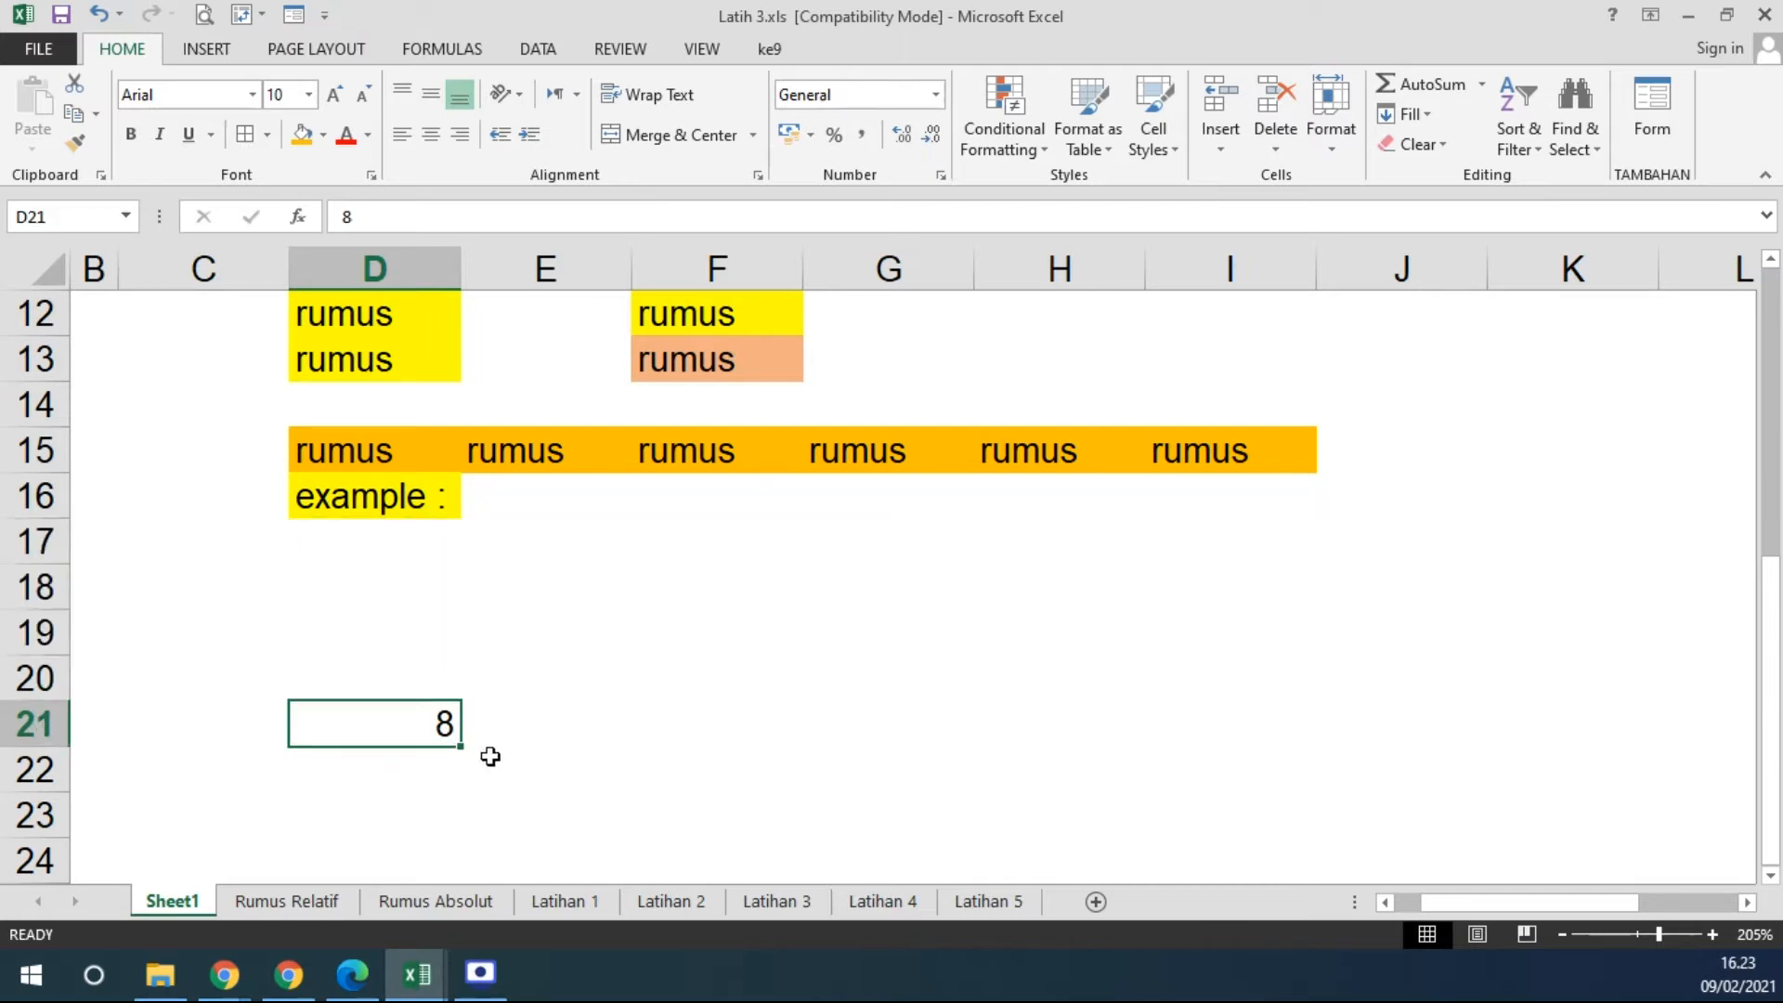
pyautogui.moveTo(461, 745); pyautogui.dragTo(465, 527)
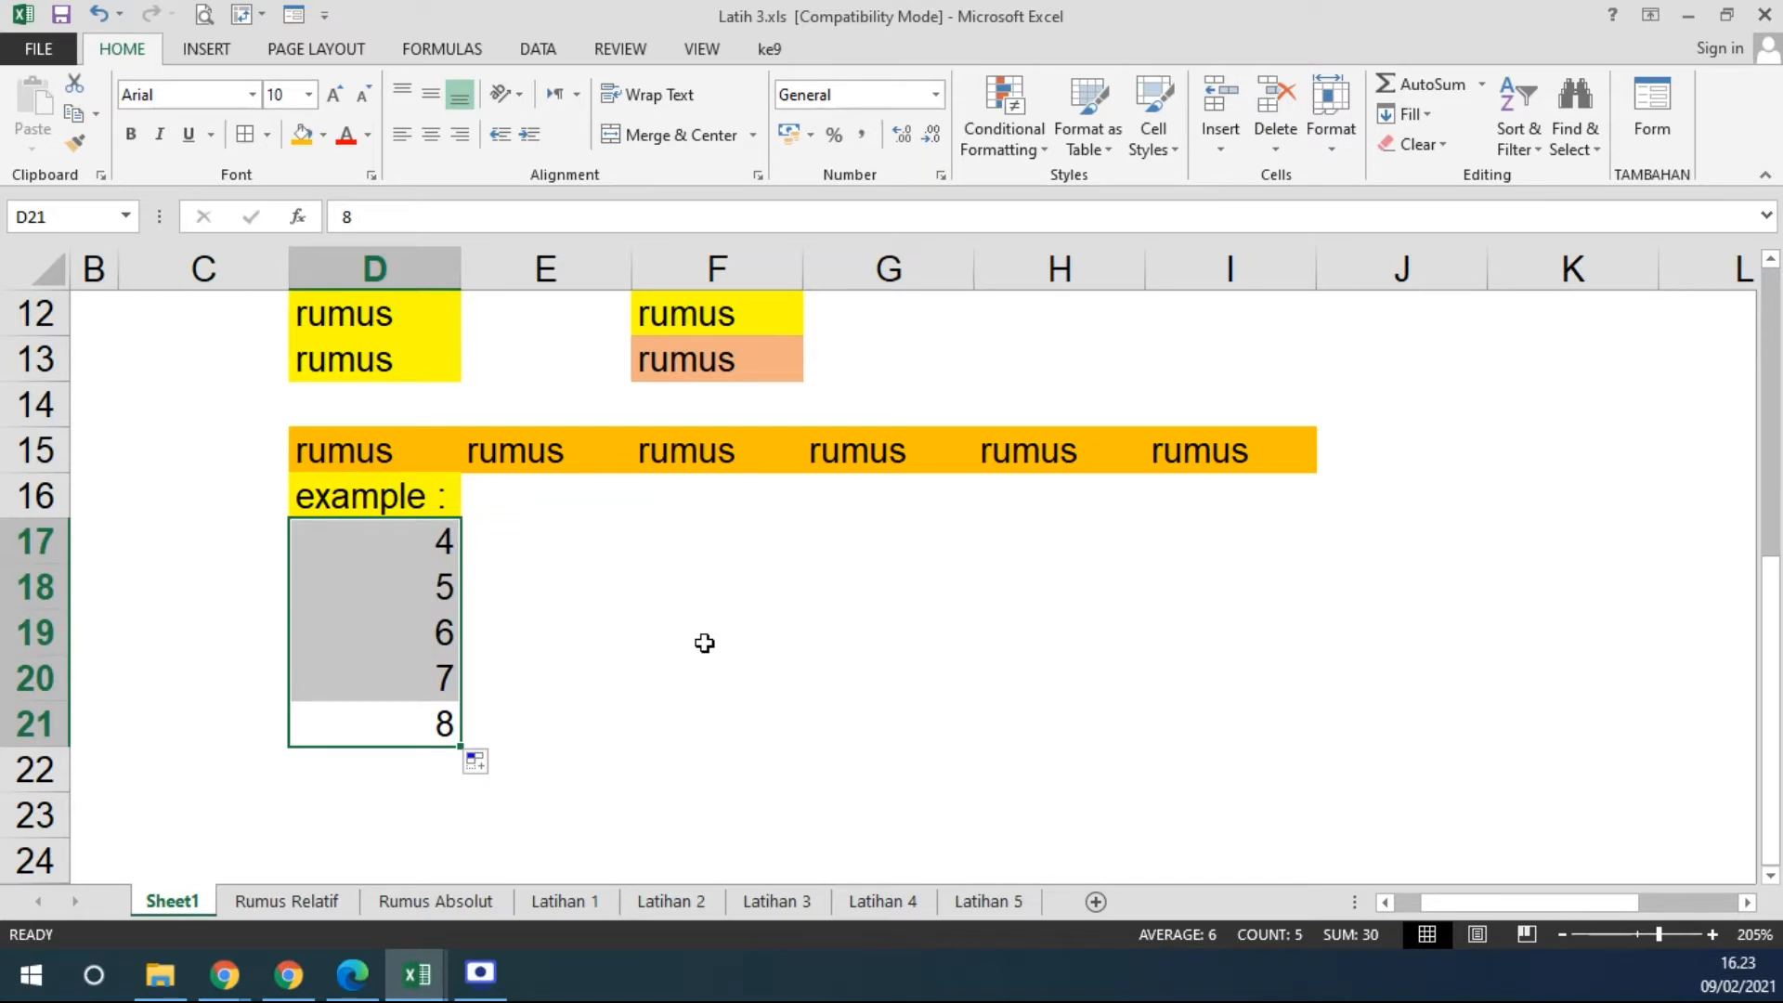
# Enter 5 in F22 and extend it as a number series right through I22 and left through D22.
pyautogui.click(745, 539)
pyautogui.click(915, 552)
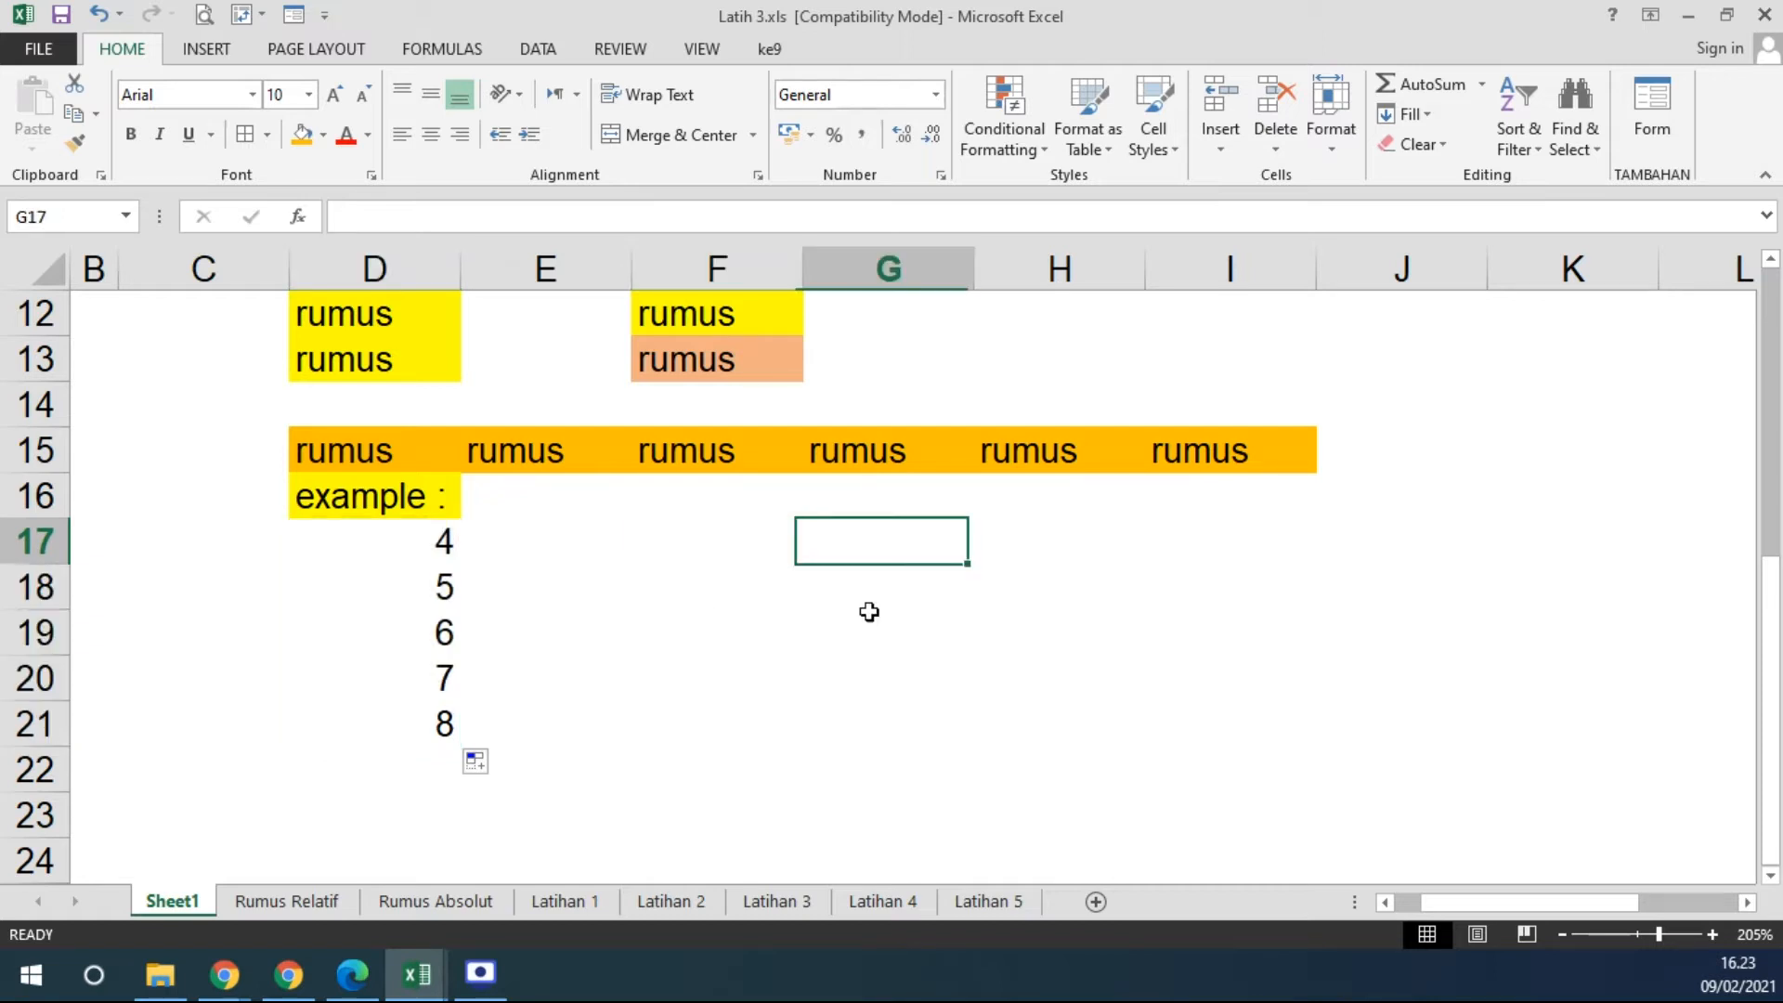
pyautogui.click(798, 769)
pyautogui.scroll(-1, 819, 764)
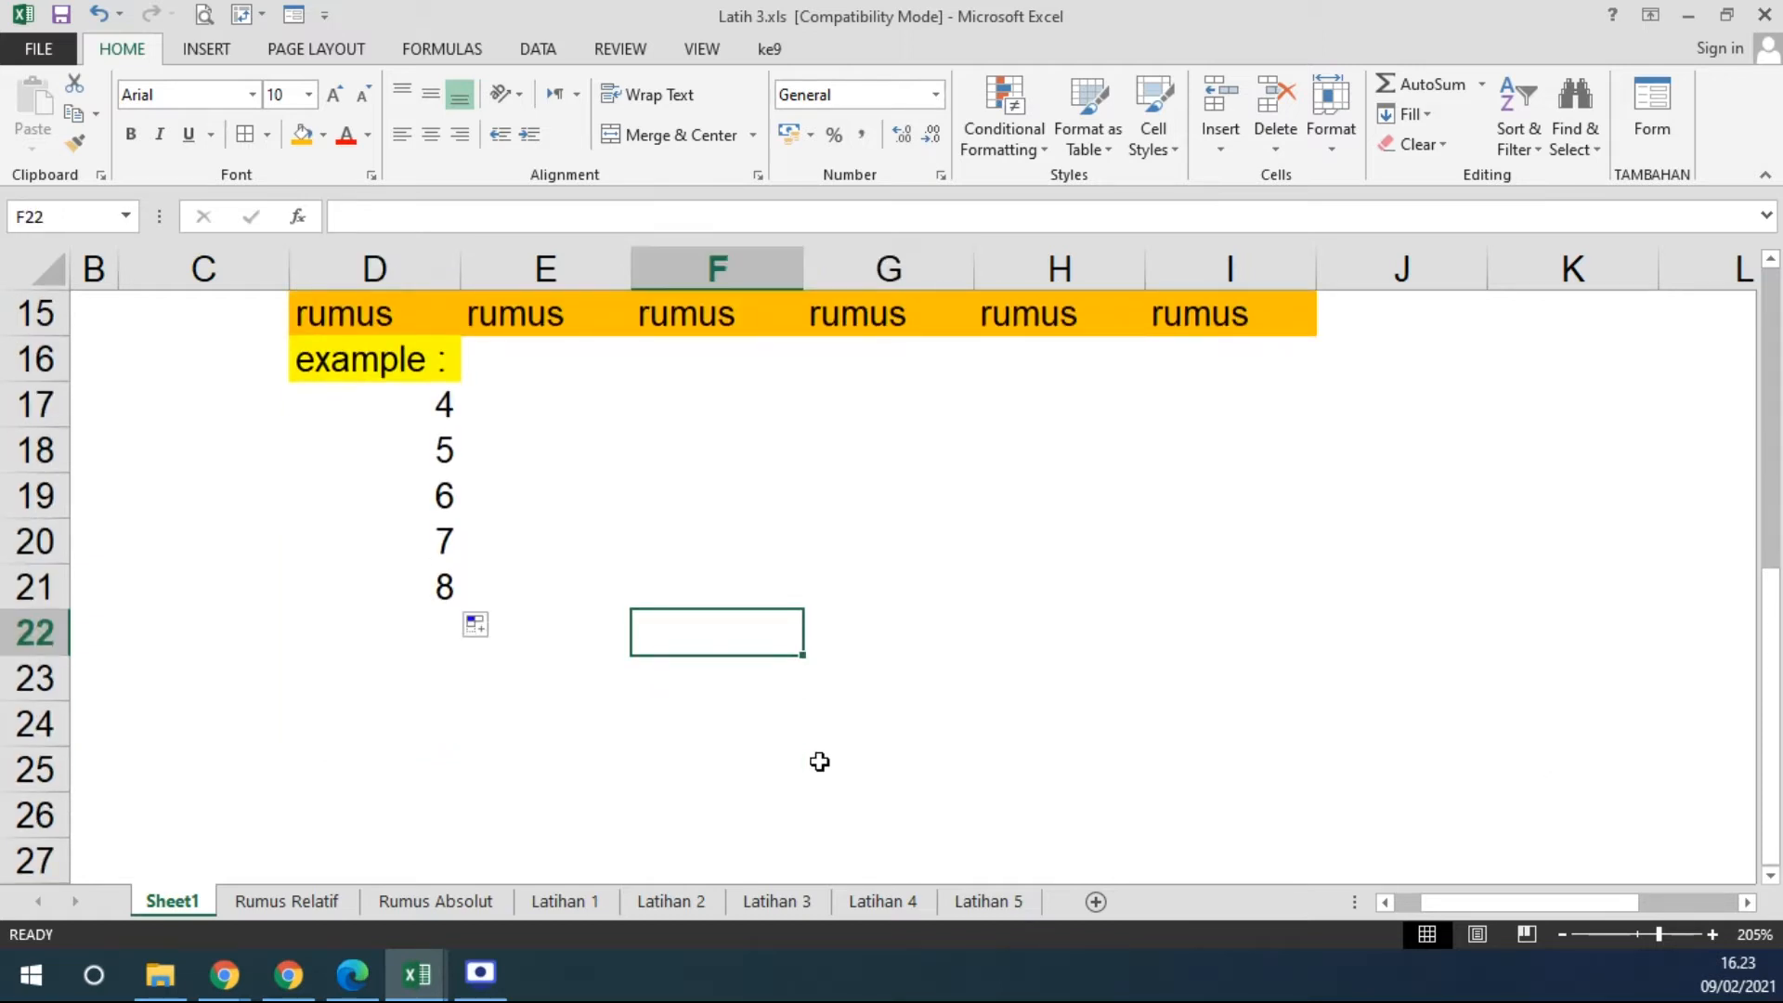
pyautogui.write('5')
pyautogui.click(772, 737)
pyautogui.click(783, 641)
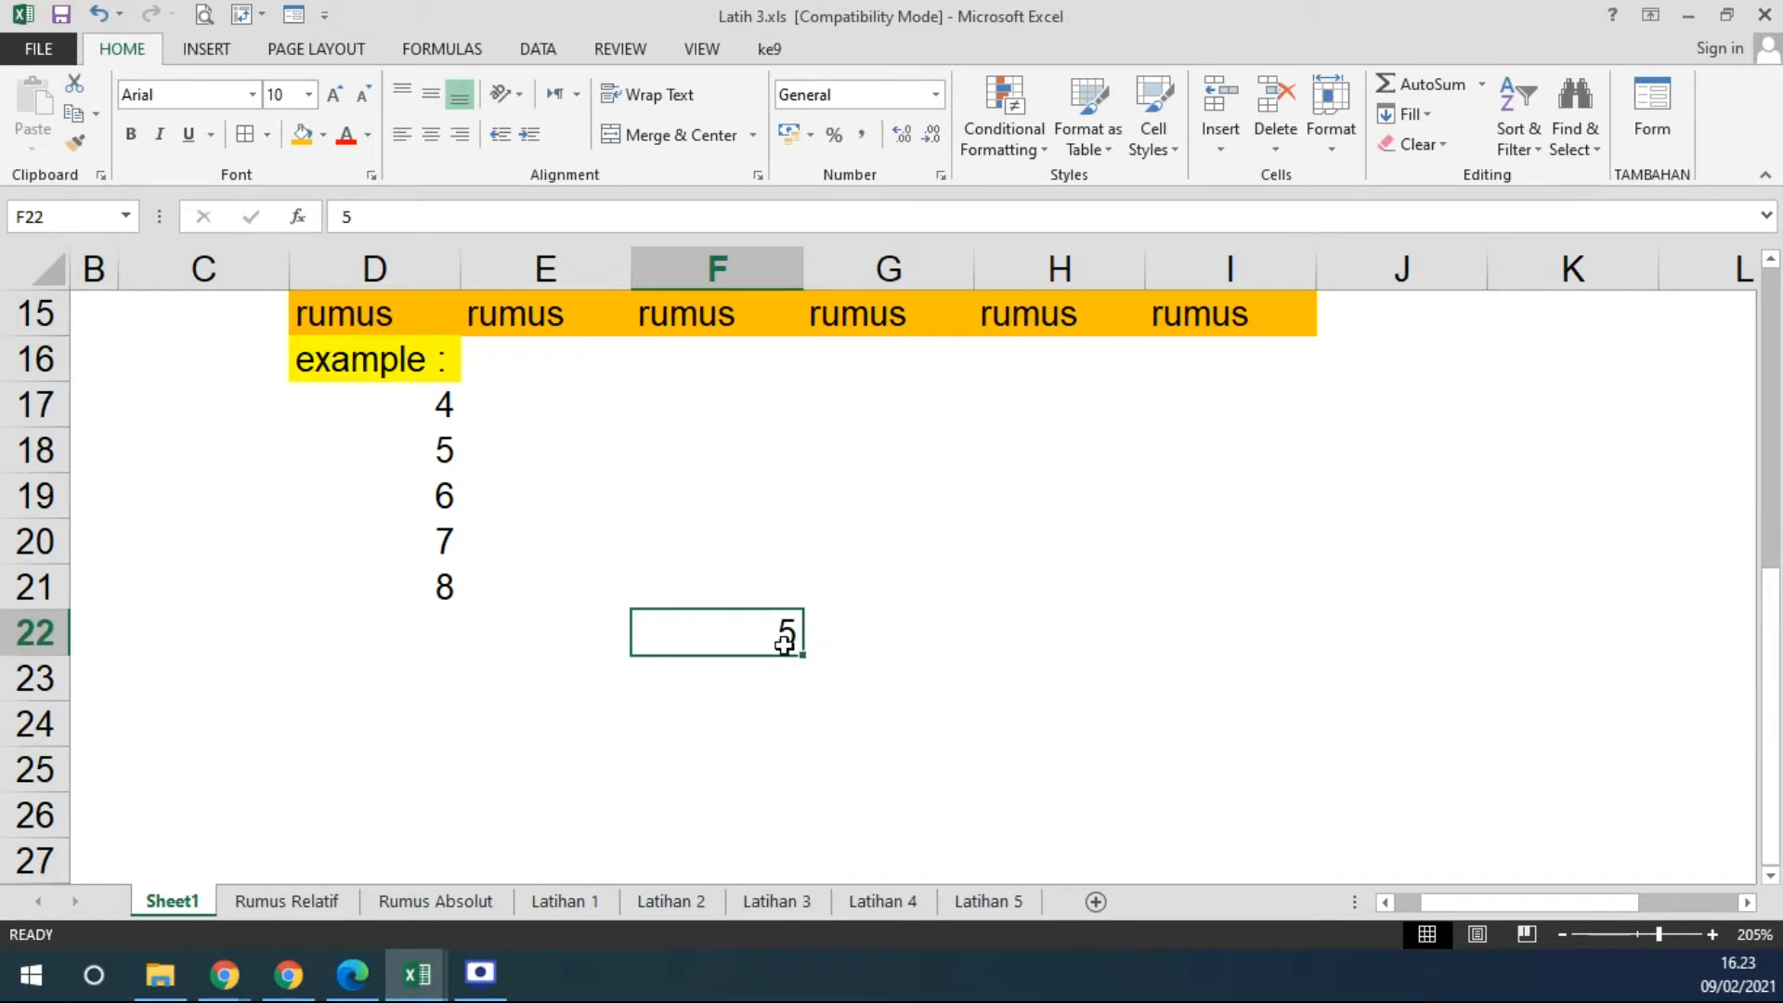
pyautogui.moveTo(806, 656); pyautogui.dragTo(1305, 664)
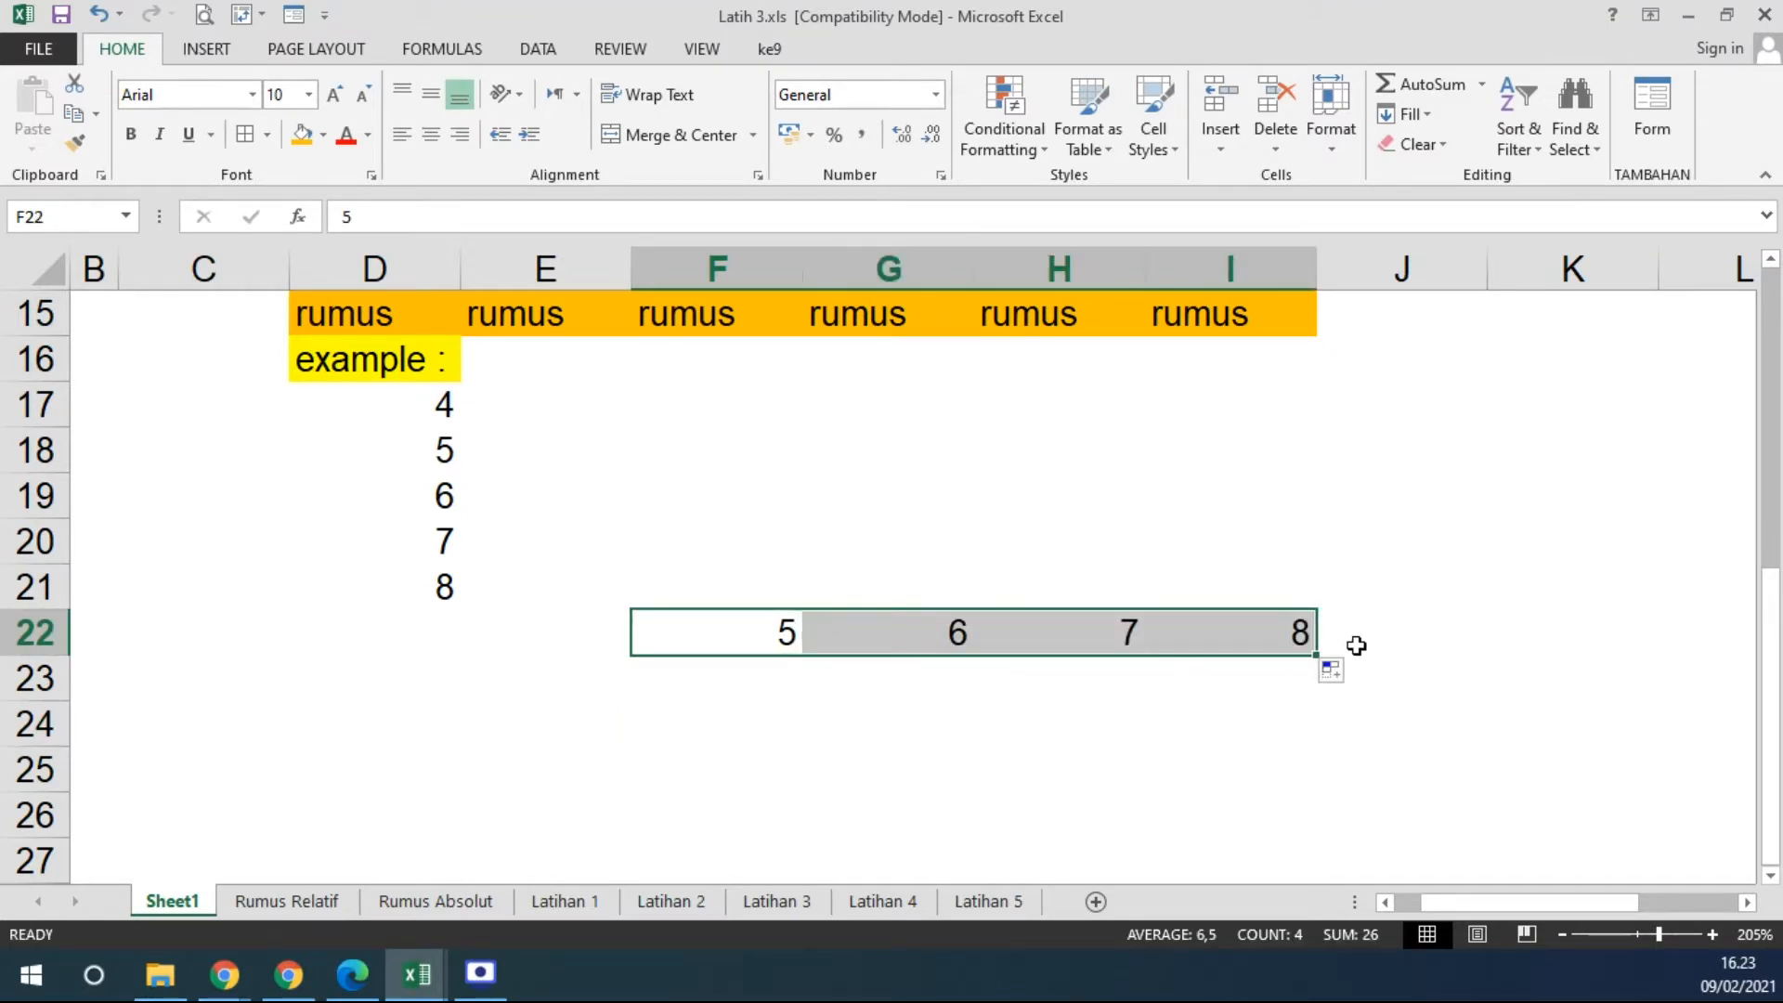
pyautogui.click(754, 641)
pyautogui.moveTo(800, 656); pyautogui.dragTo(371, 650)
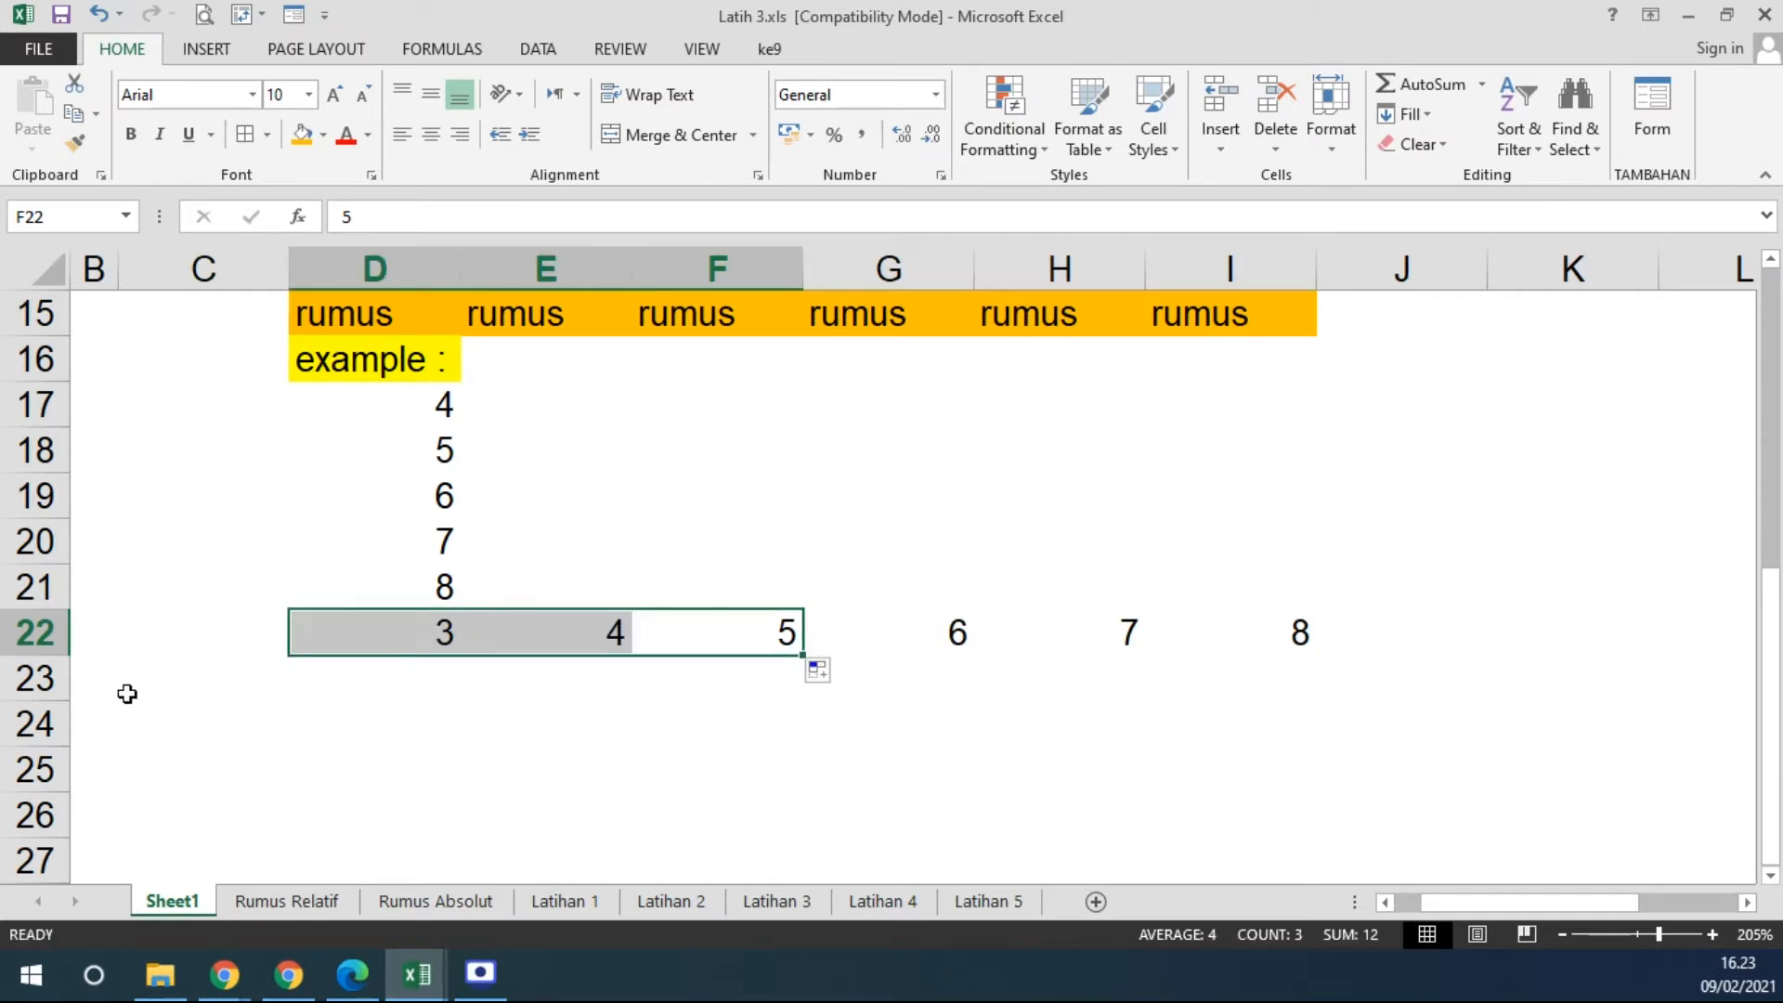
# Zoom the sheet out to 160% and clear the horizontal number series in D22:I22.
pyautogui.scroll(3, 604, 549)
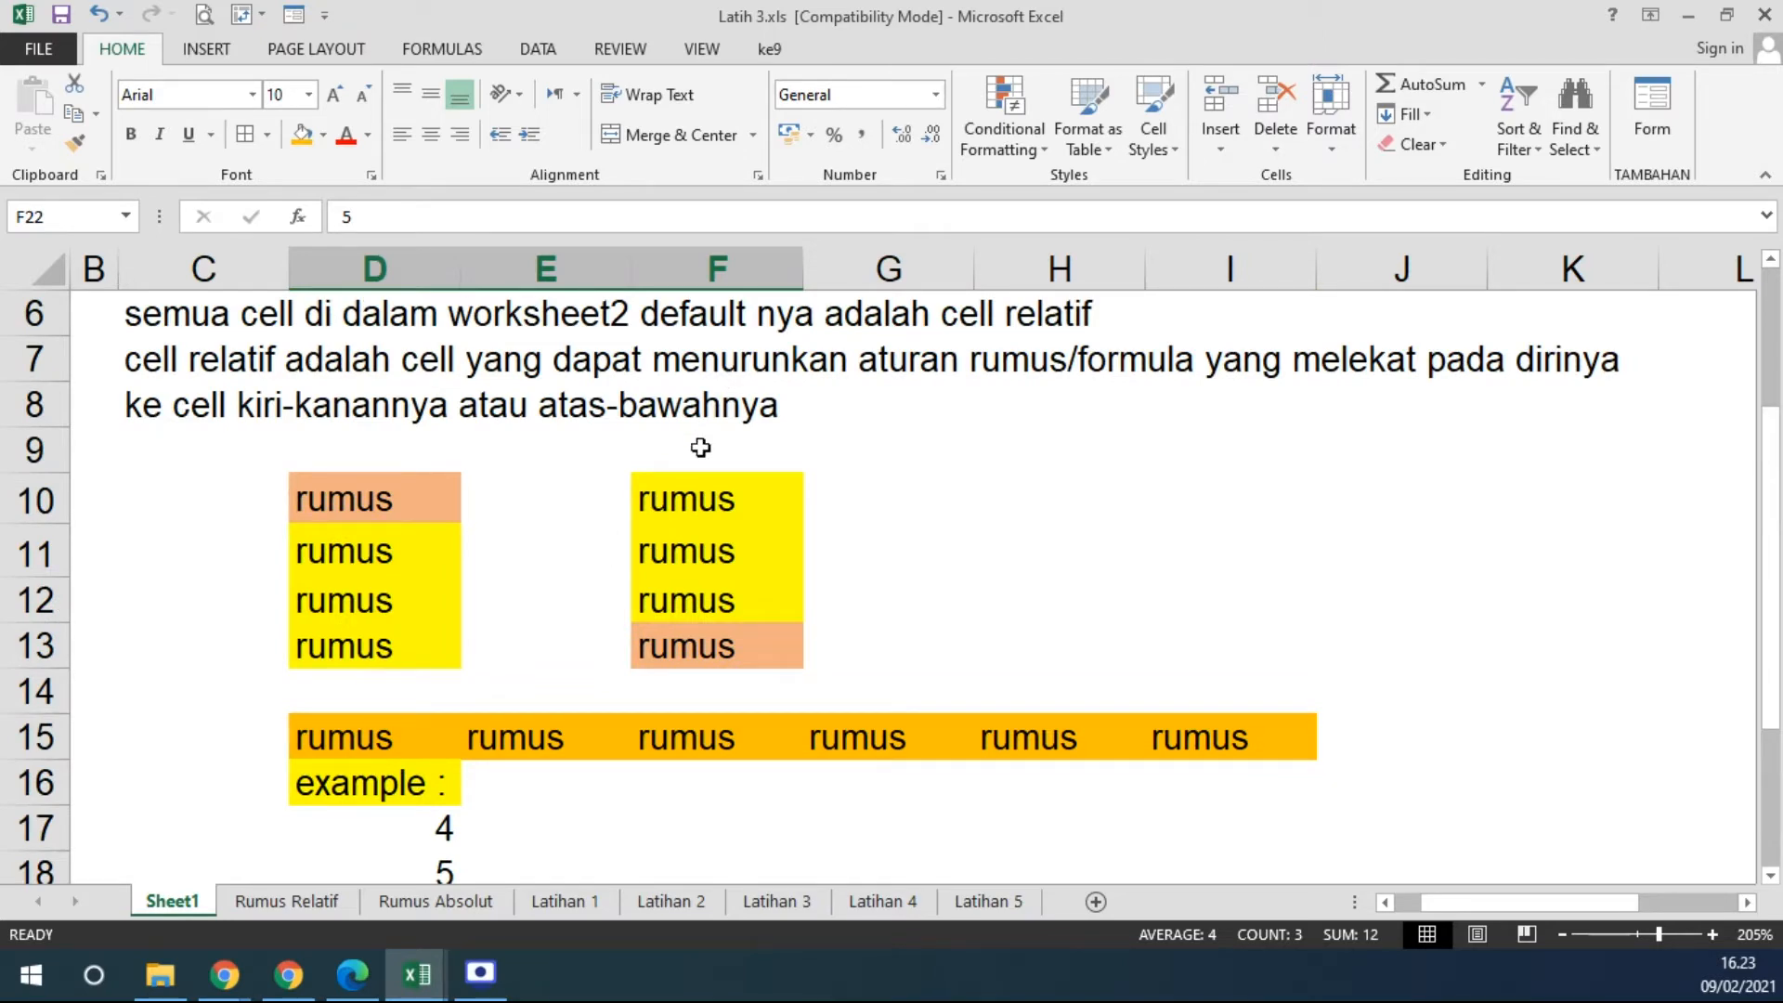
pyautogui.scroll(-2, 697, 460)
pyautogui.scroll(-3, 698, 467)
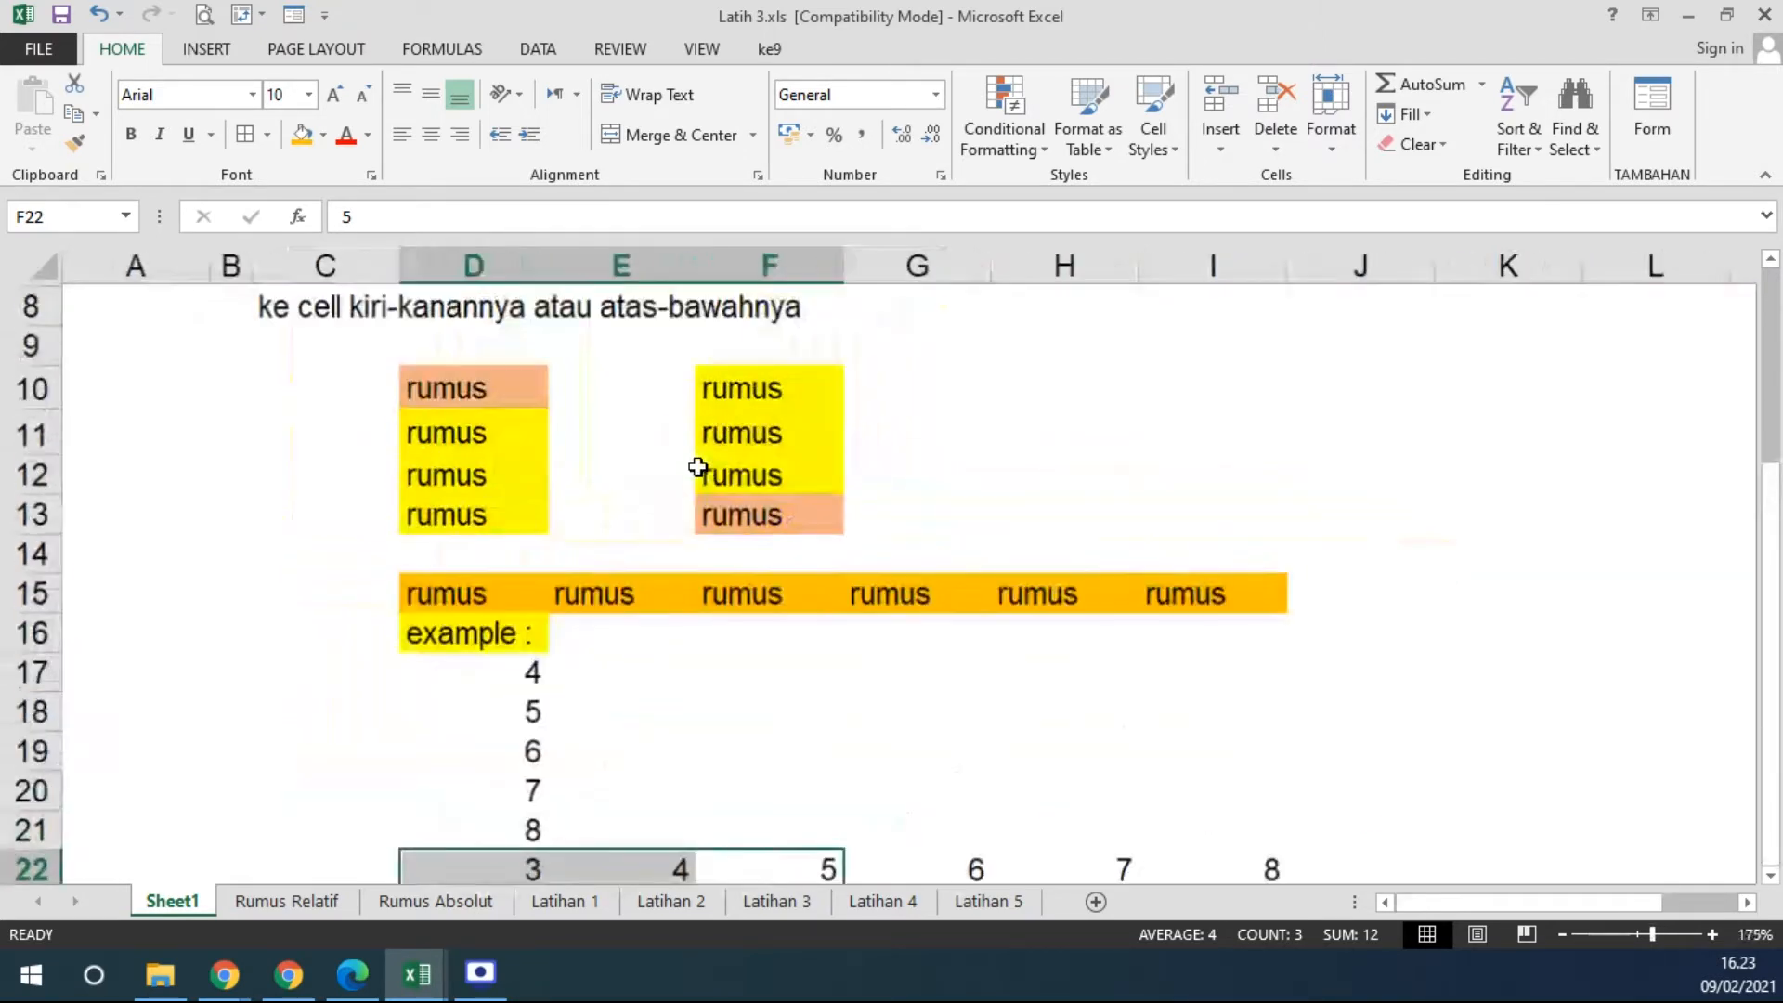
pyautogui.scroll(-2, 926, 597)
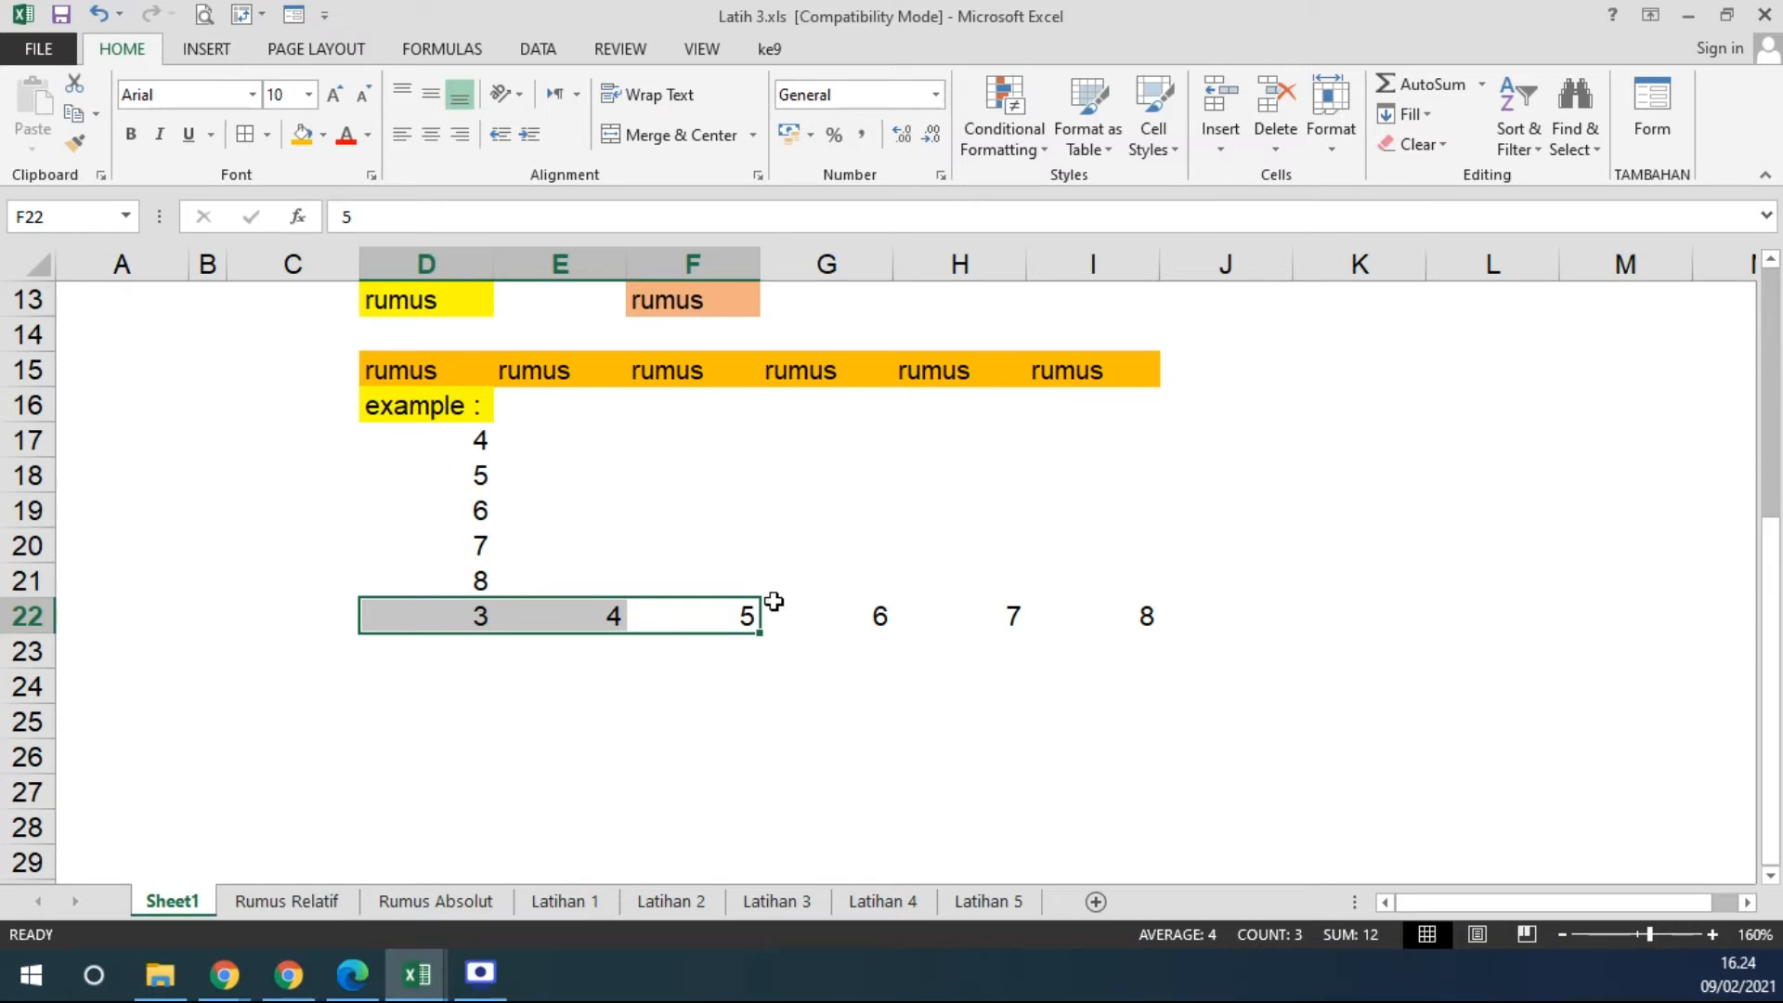
pyautogui.keyDown('shift'); pyautogui.click(1138, 613); pyautogui.keyUp('shift')
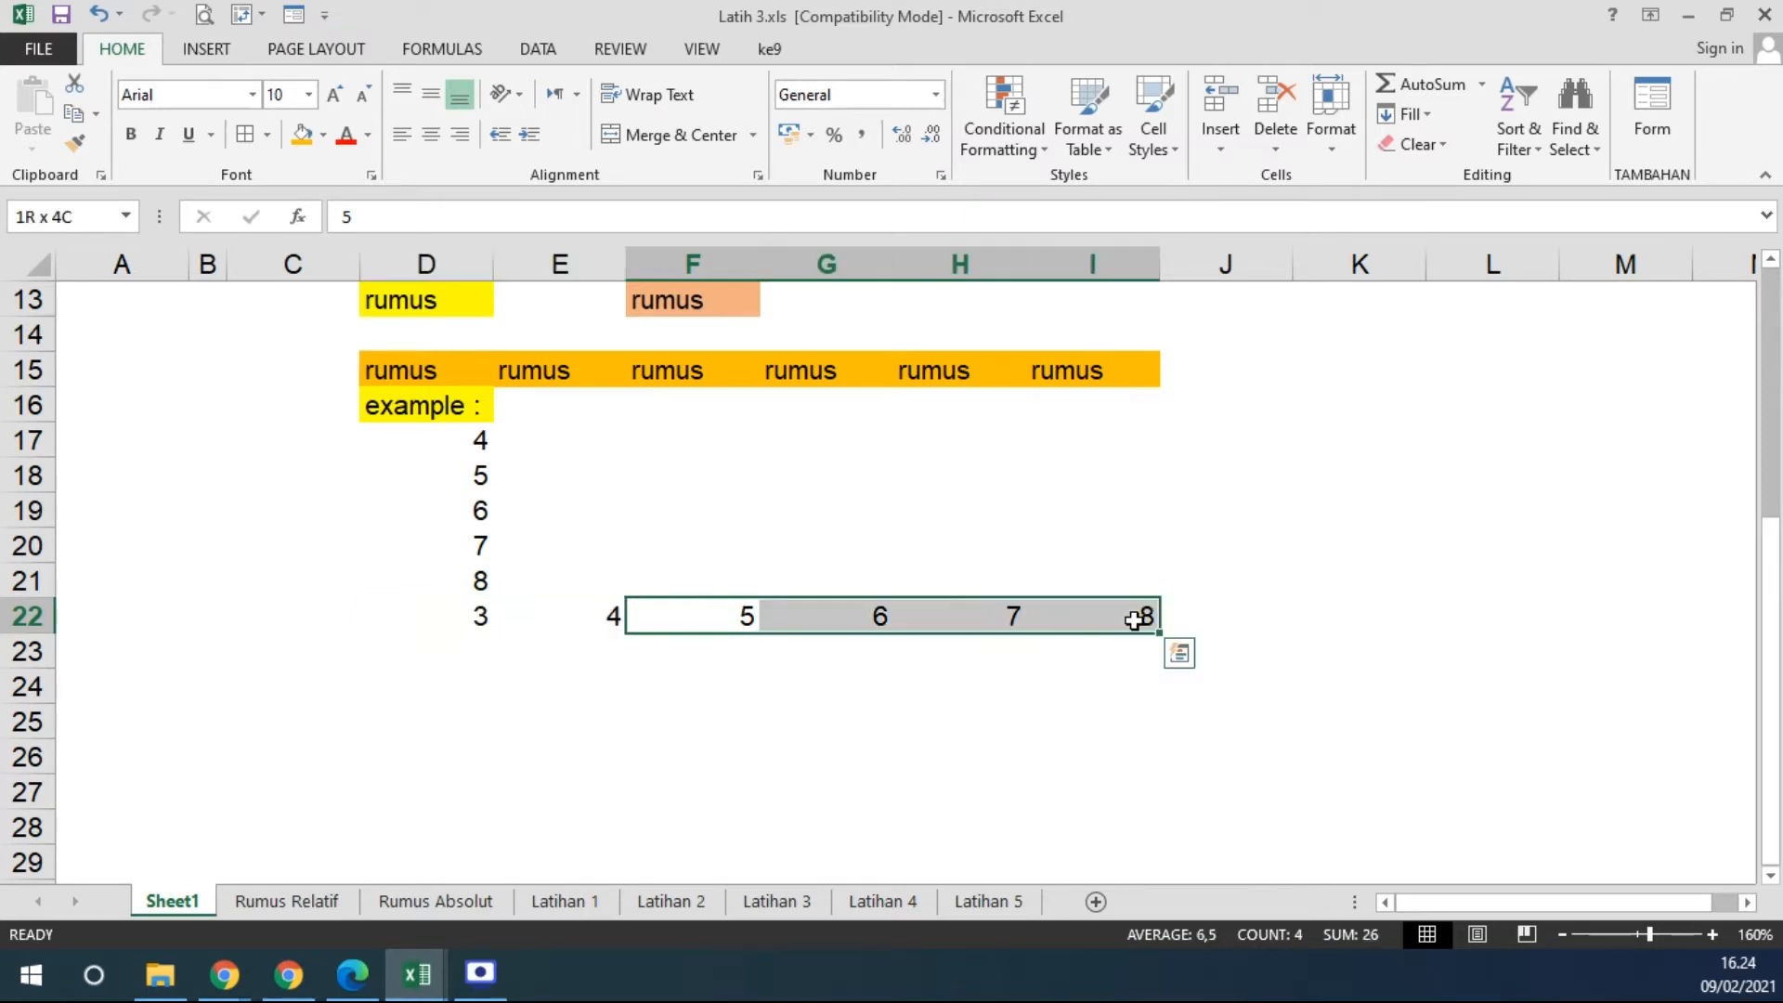
pyautogui.click(496, 613)
pyautogui.moveTo(496, 613); pyautogui.dragTo(1097, 622)
pyautogui.press('Delete')
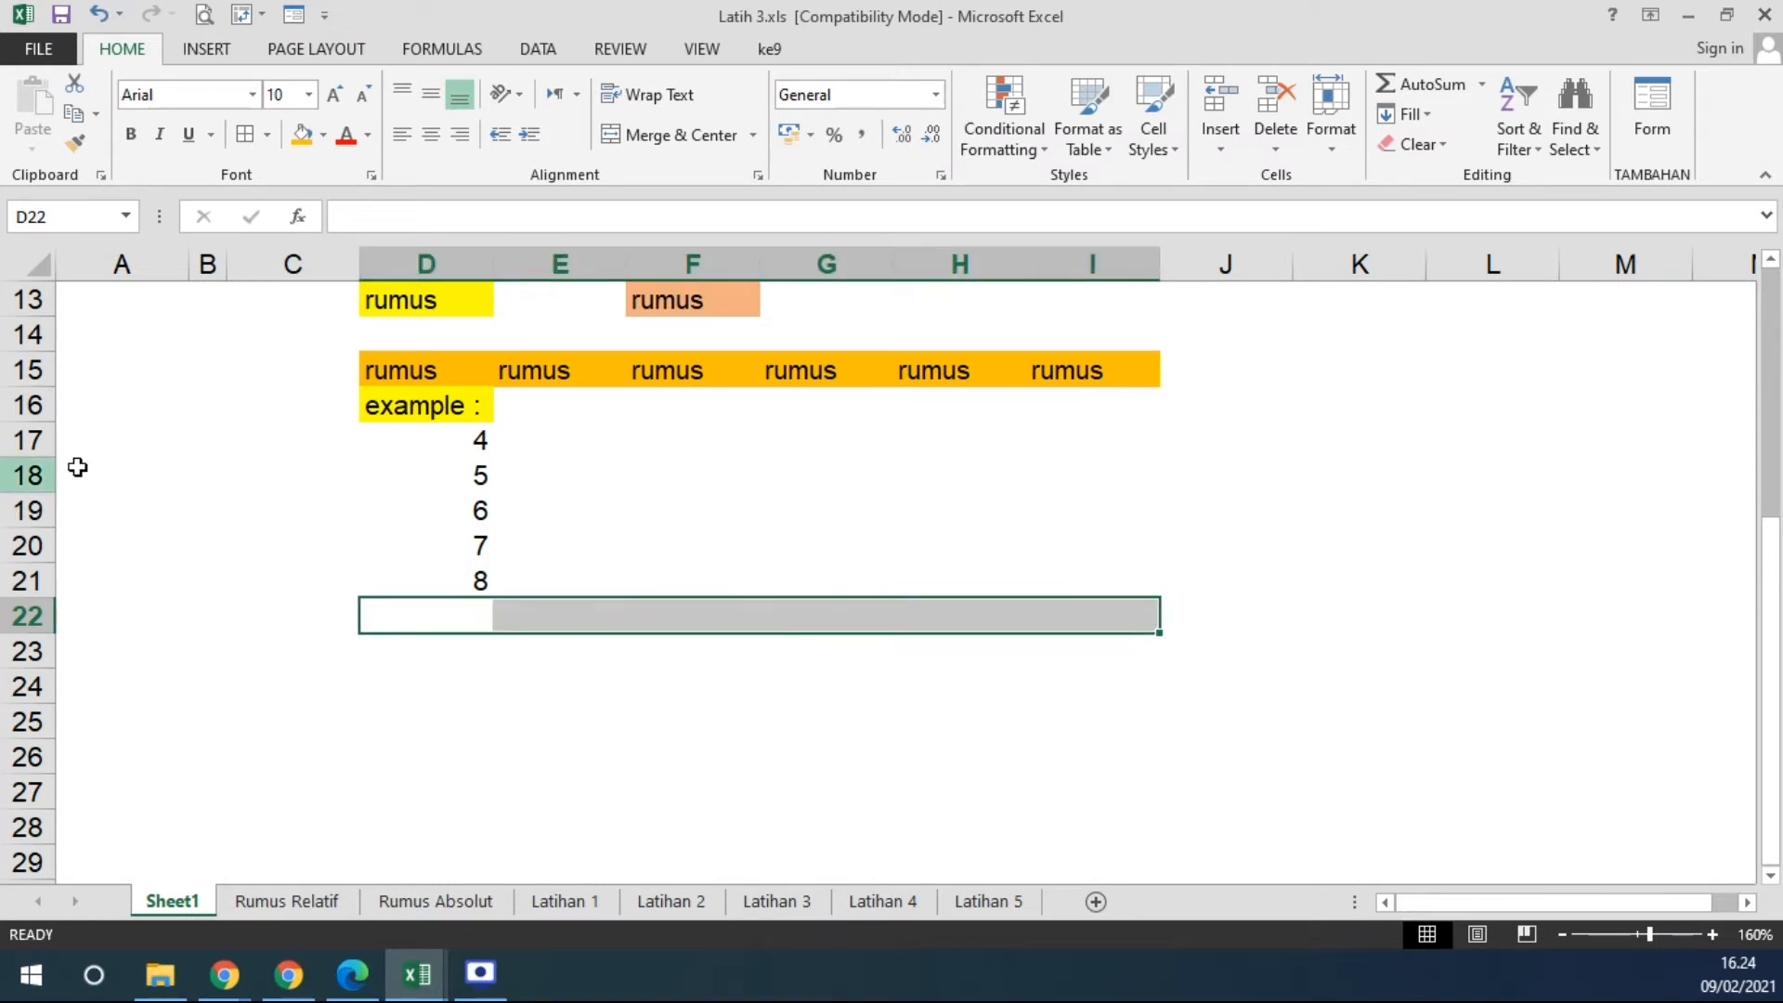
# Replace the value in D17 with 1 and fill it down through D21 as a series increasing by one.
pyautogui.click(446, 441)
pyautogui.write('1')
pyautogui.click(506, 546)
pyautogui.click(469, 448)
pyautogui.moveTo(492, 457); pyautogui.dragTo(505, 594)
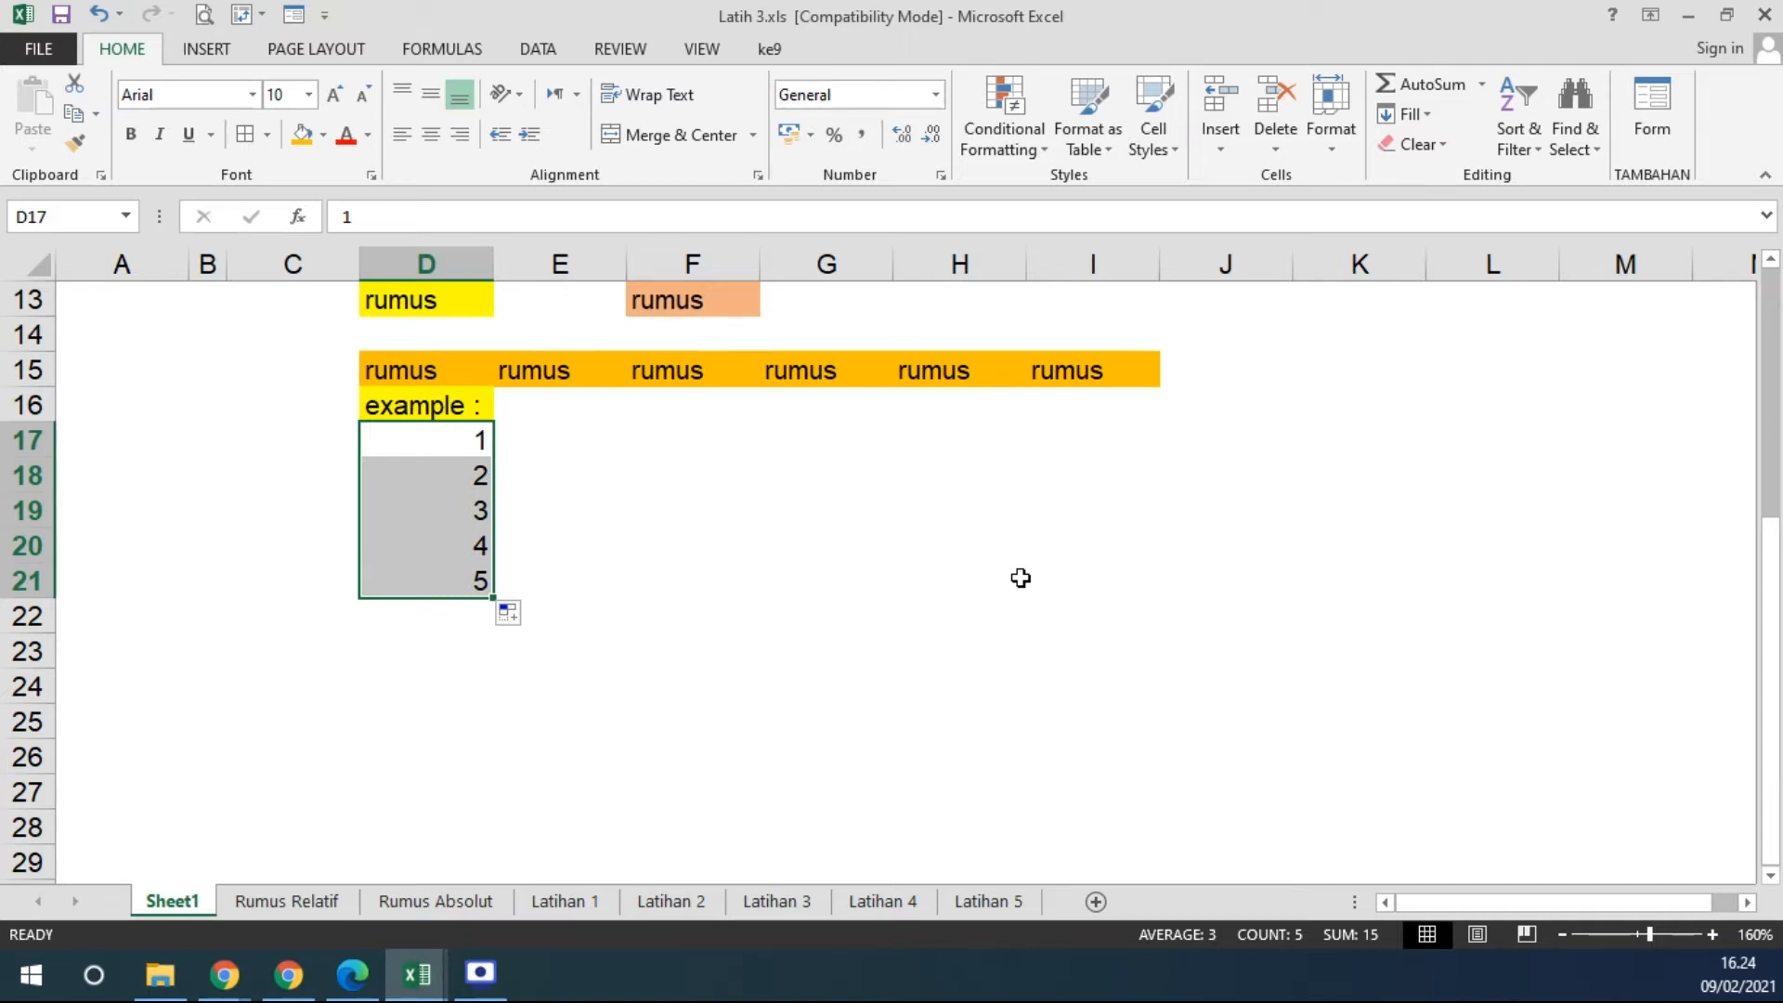
# Clear D18:D21, keeping the 1 in D17, and enter 3 in D18.
pyautogui.moveTo(477, 472); pyautogui.dragTo(475, 570)
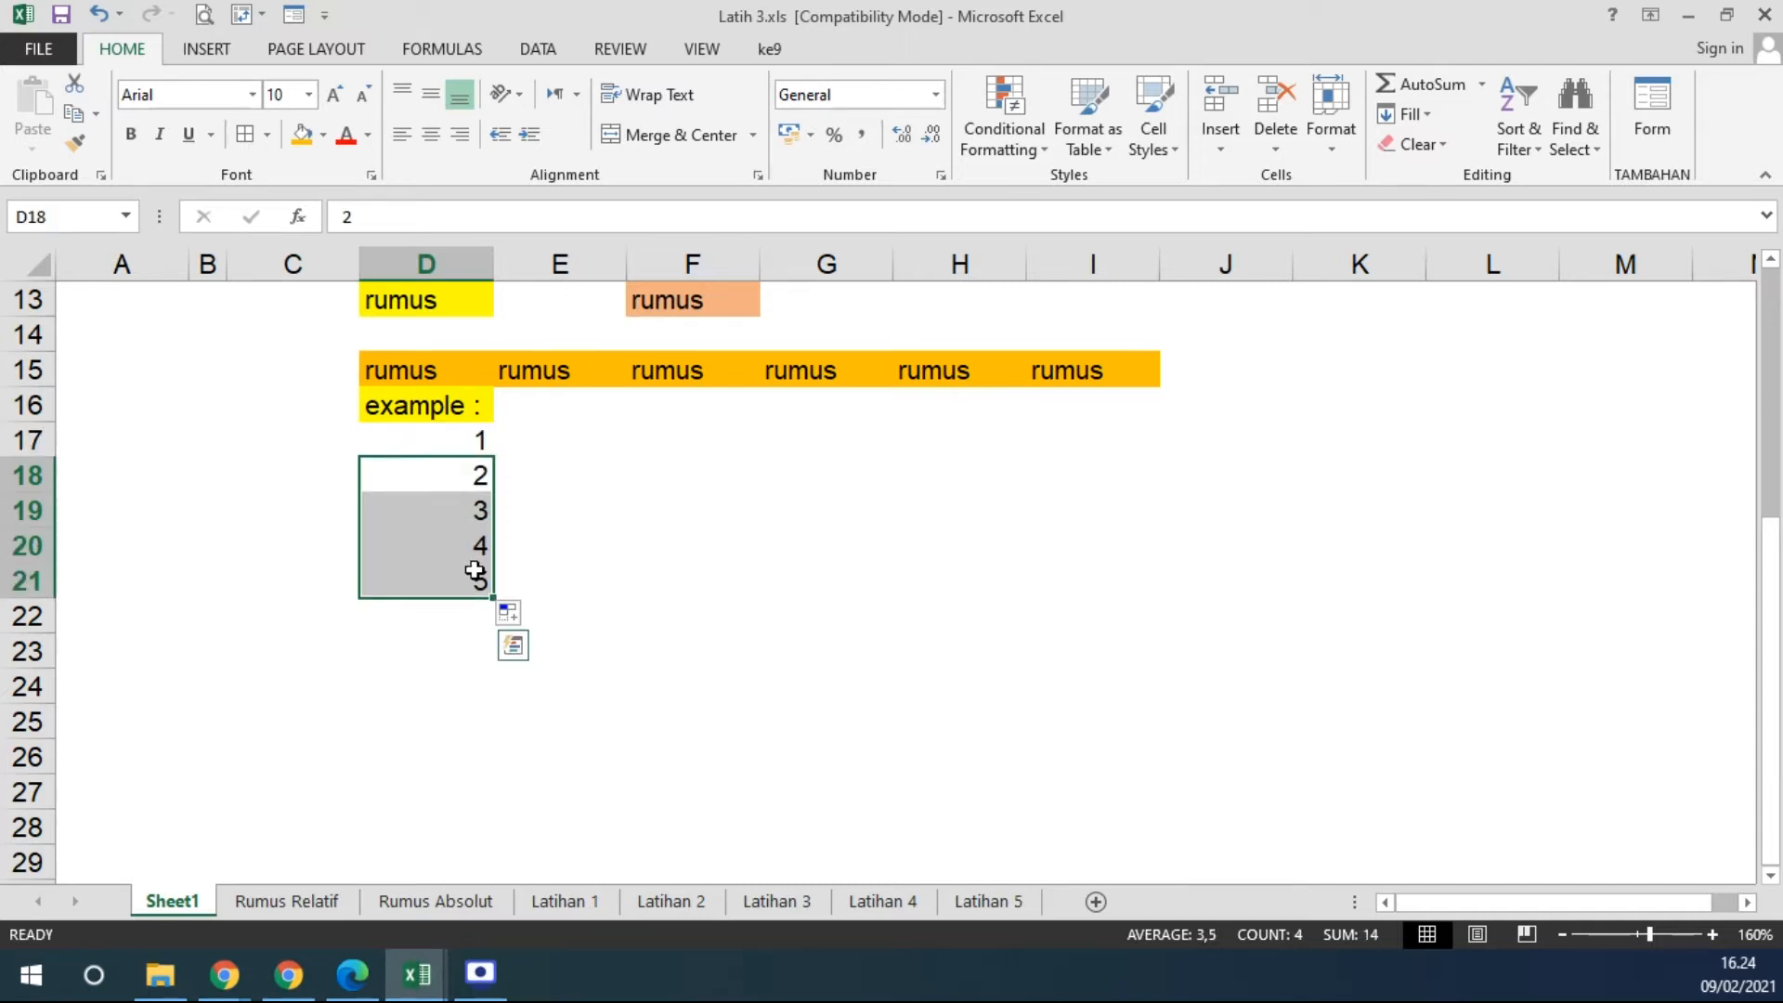
pyautogui.press('Delete')
pyautogui.click(697, 641)
pyautogui.click(435, 449)
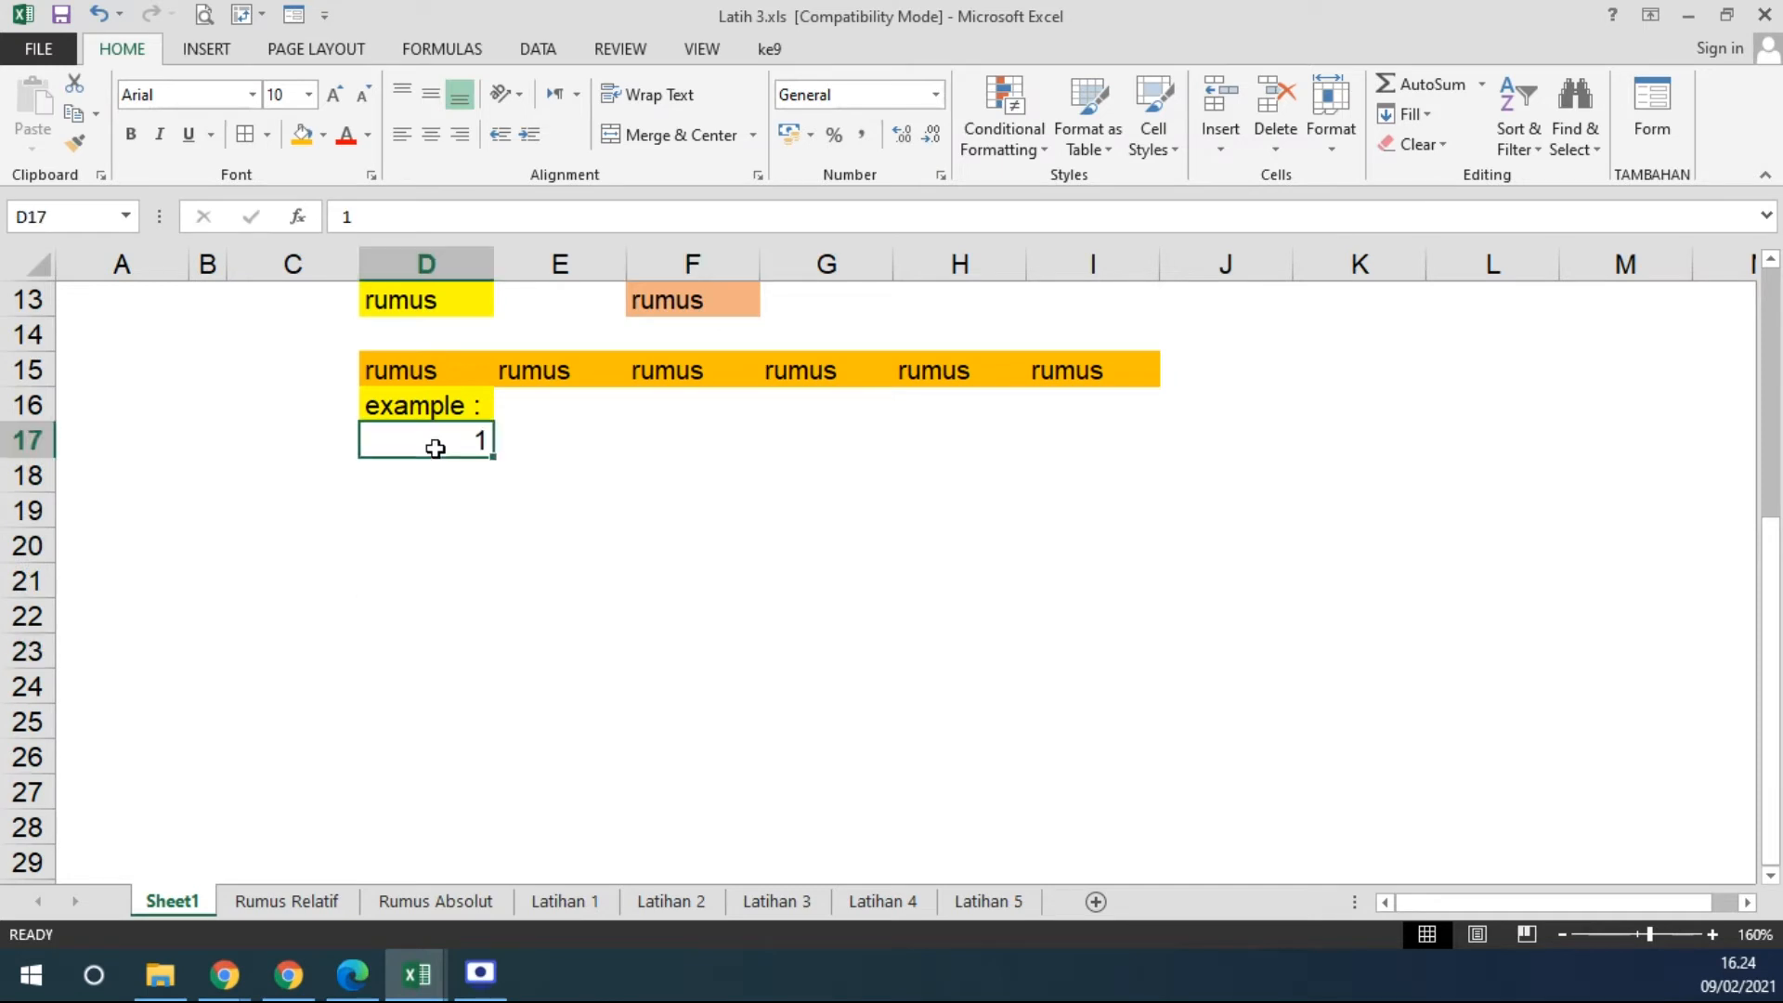
pyautogui.click(452, 482)
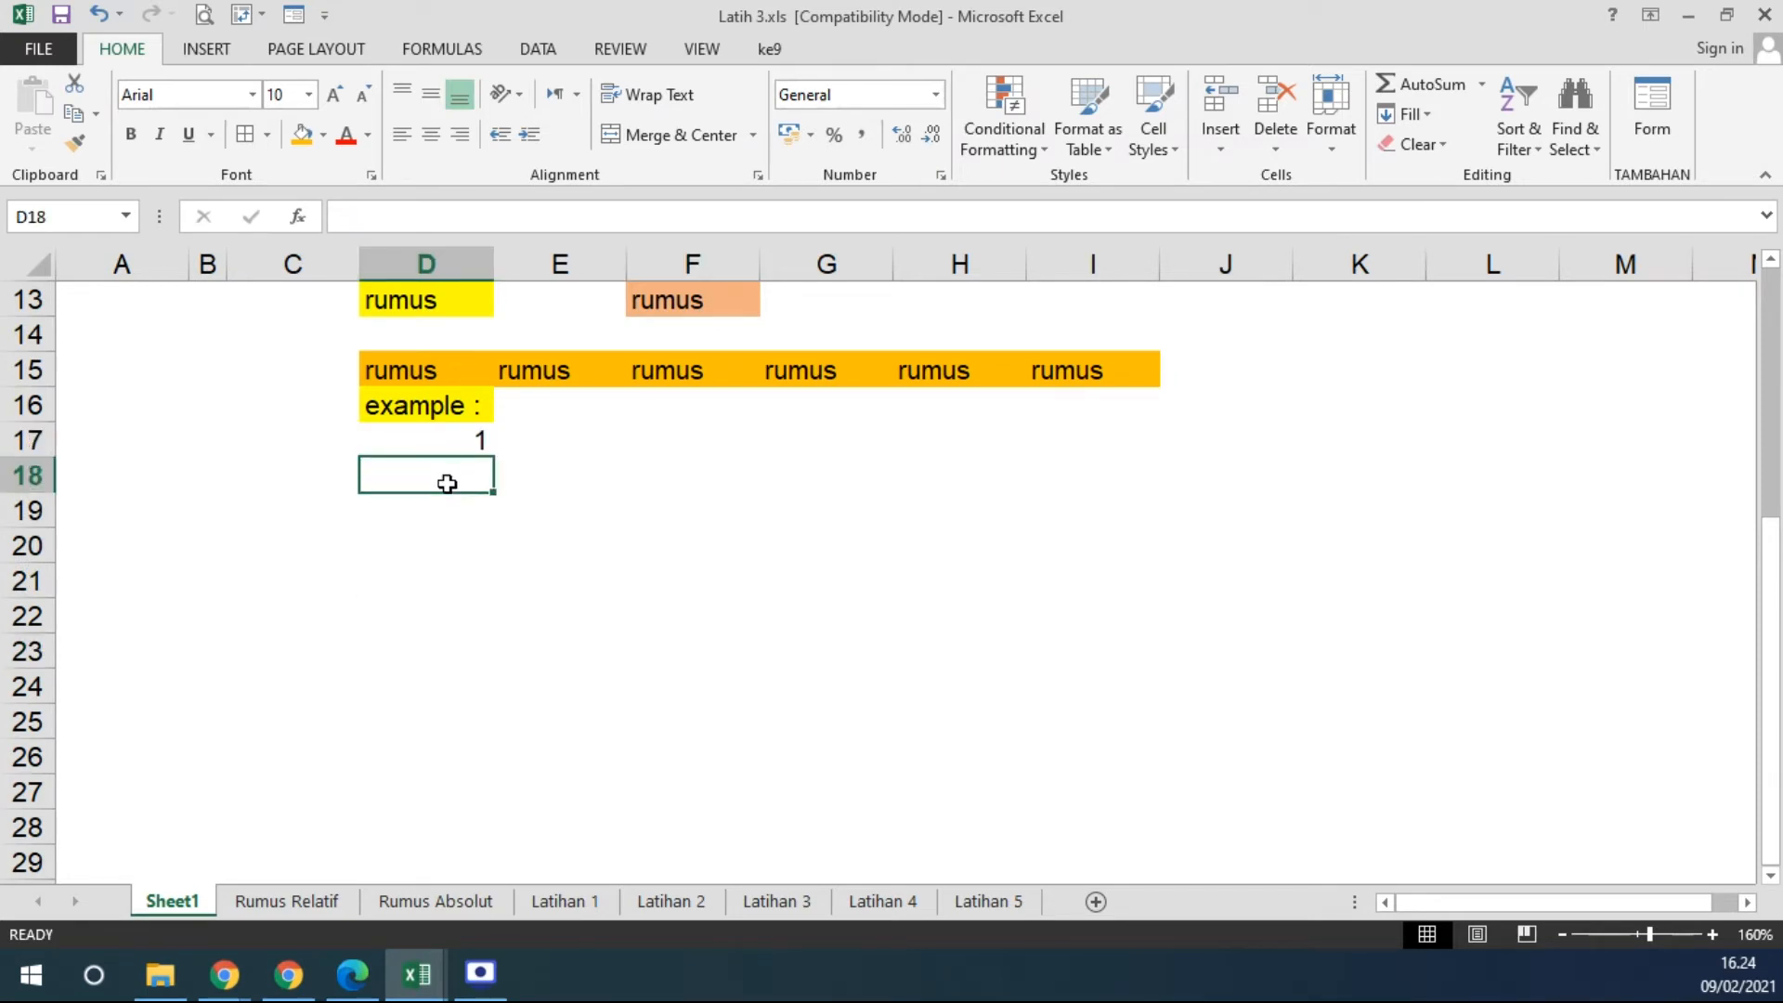
pyautogui.write('3')
pyautogui.click(589, 541)
pyautogui.moveTo(465, 444); pyautogui.dragTo(466, 467)
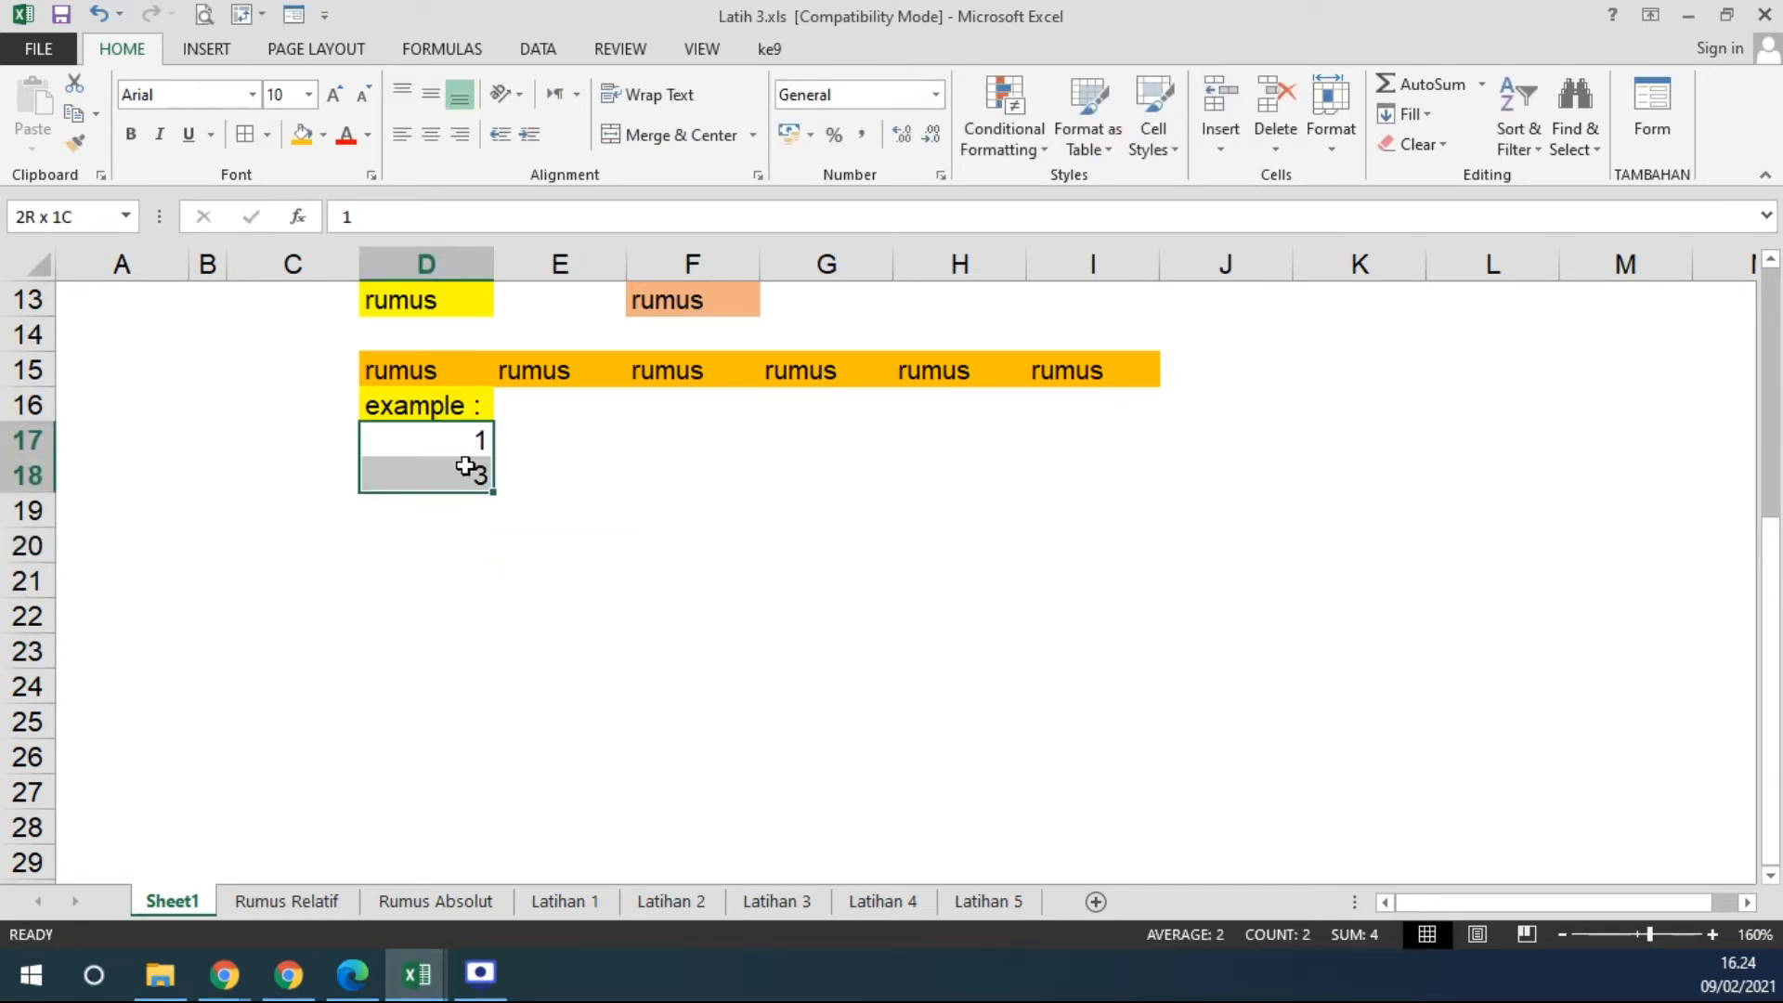
pyautogui.click(729, 534)
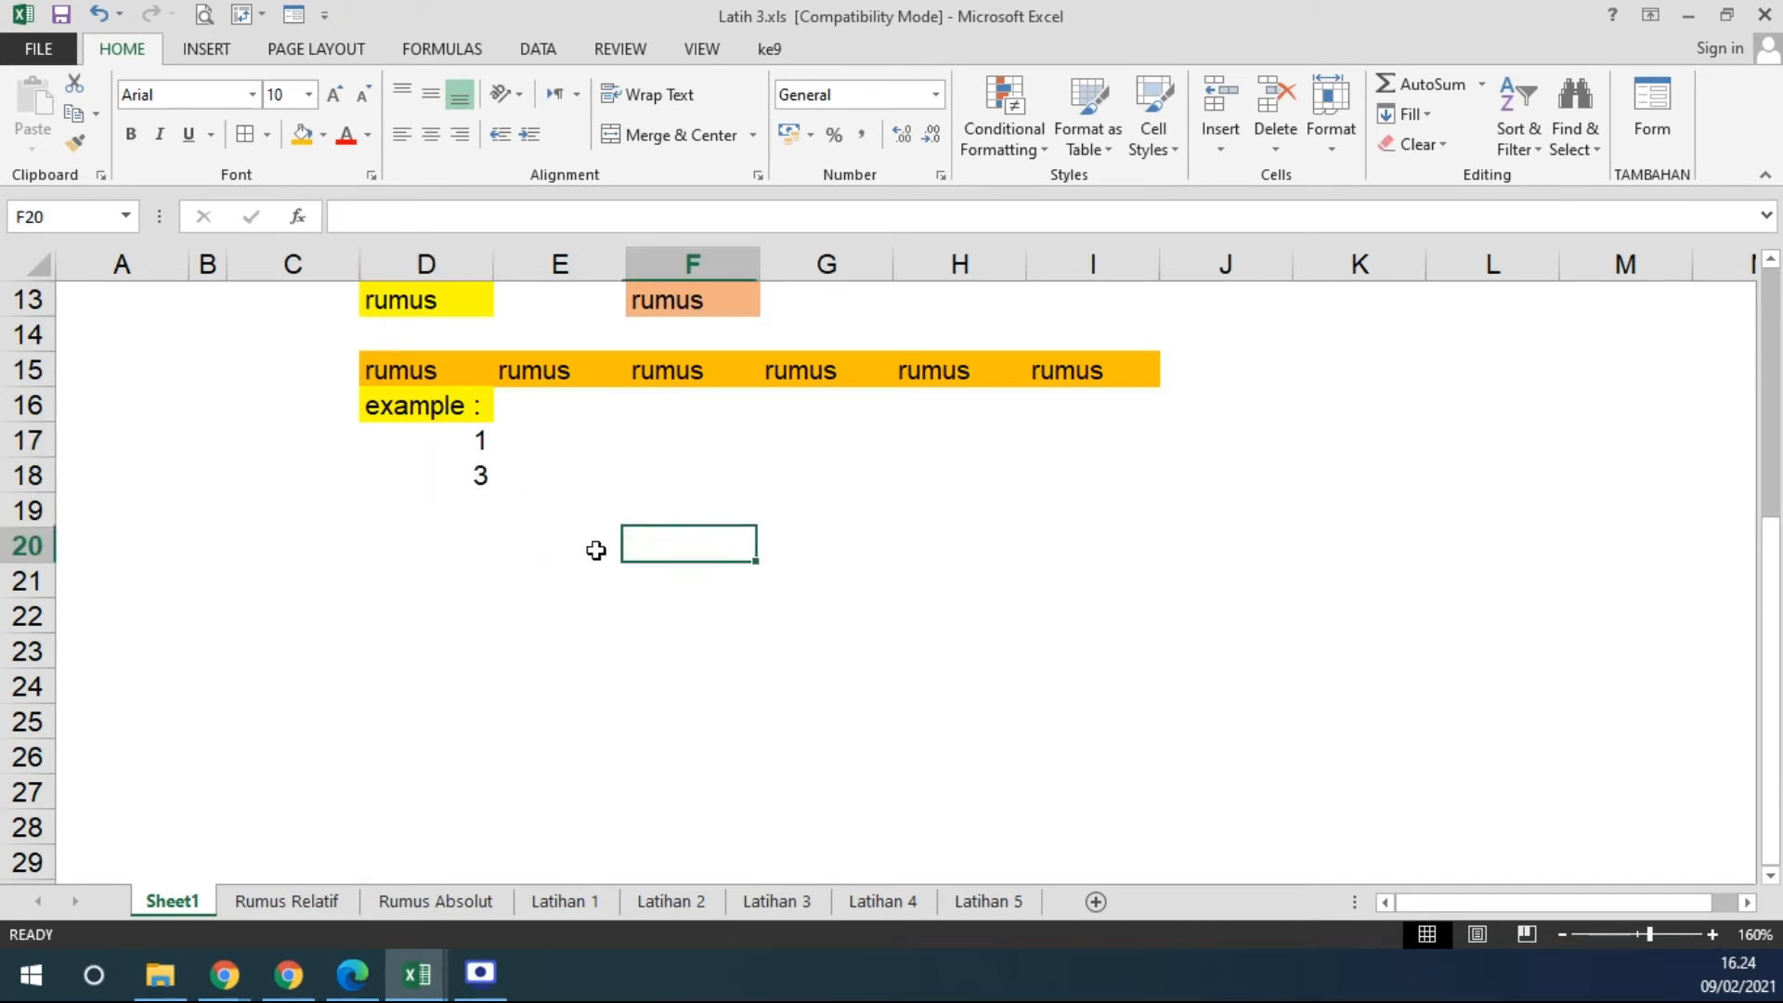
# Extend the 1 and 3 in D17:D18 down through D24 as a number series increasing by two.
pyautogui.click(428, 440)
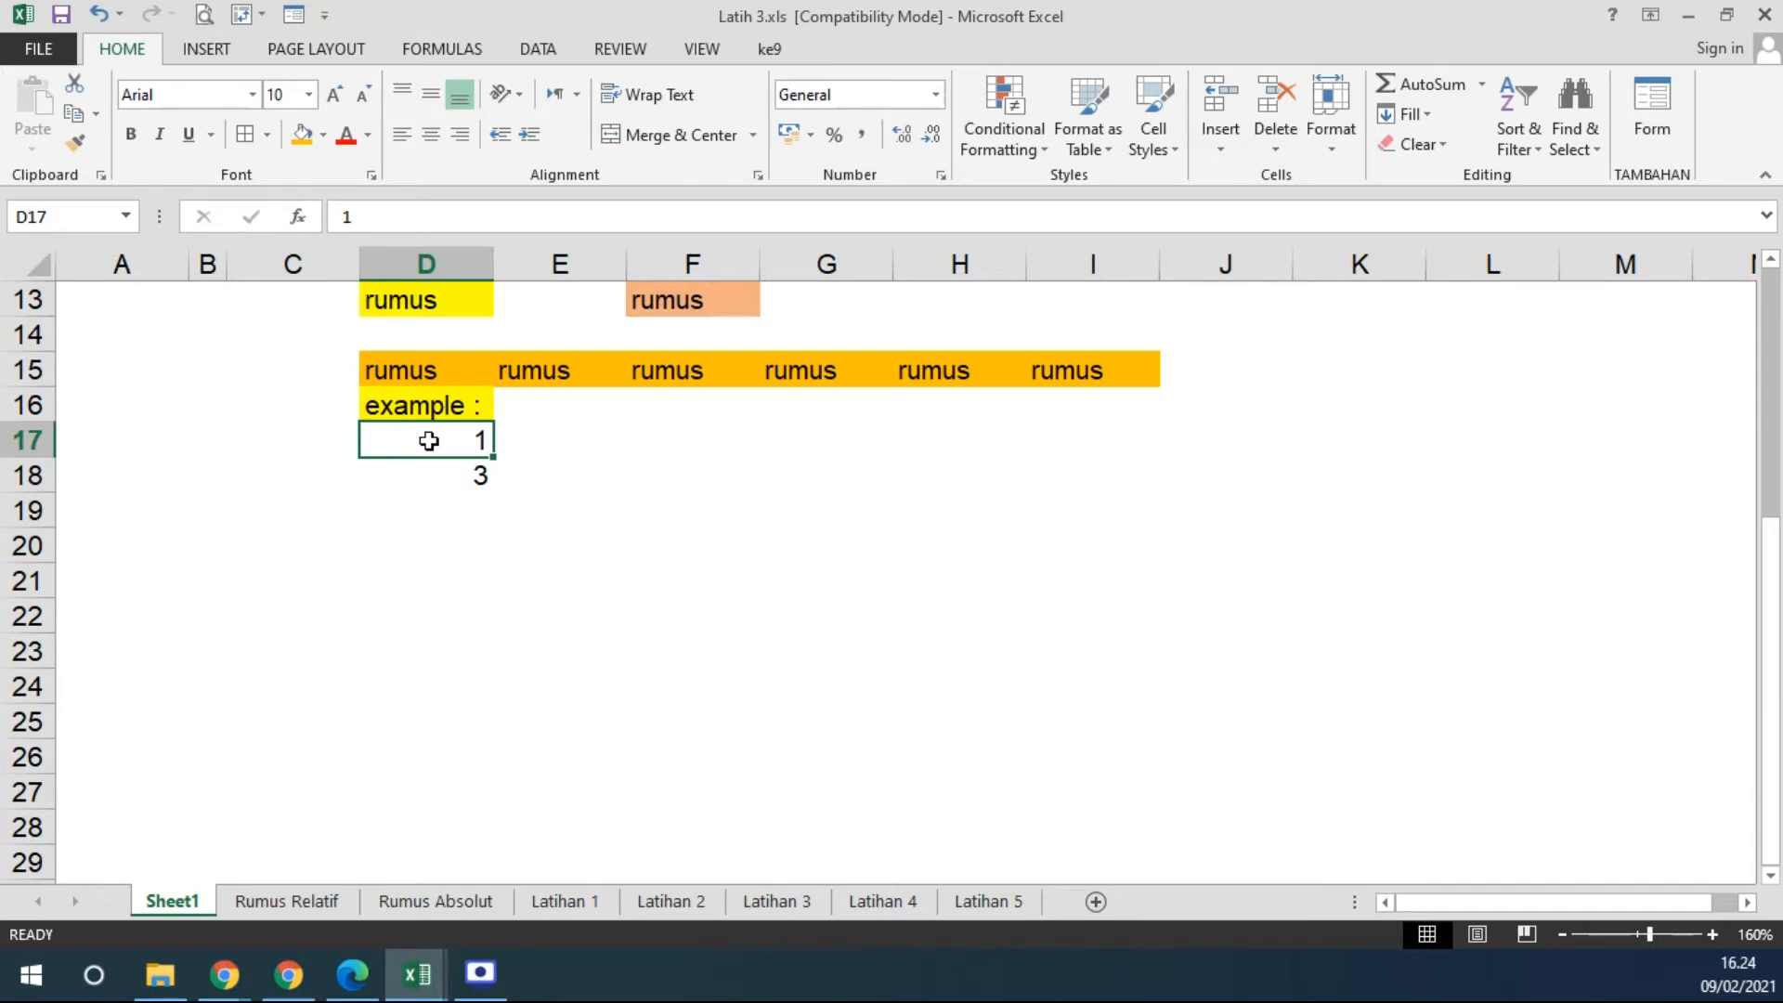
pyautogui.click(422, 476)
pyautogui.click(440, 437)
pyautogui.click(425, 470)
pyautogui.moveTo(438, 436); pyautogui.dragTo(415, 479)
pyautogui.click(432, 434)
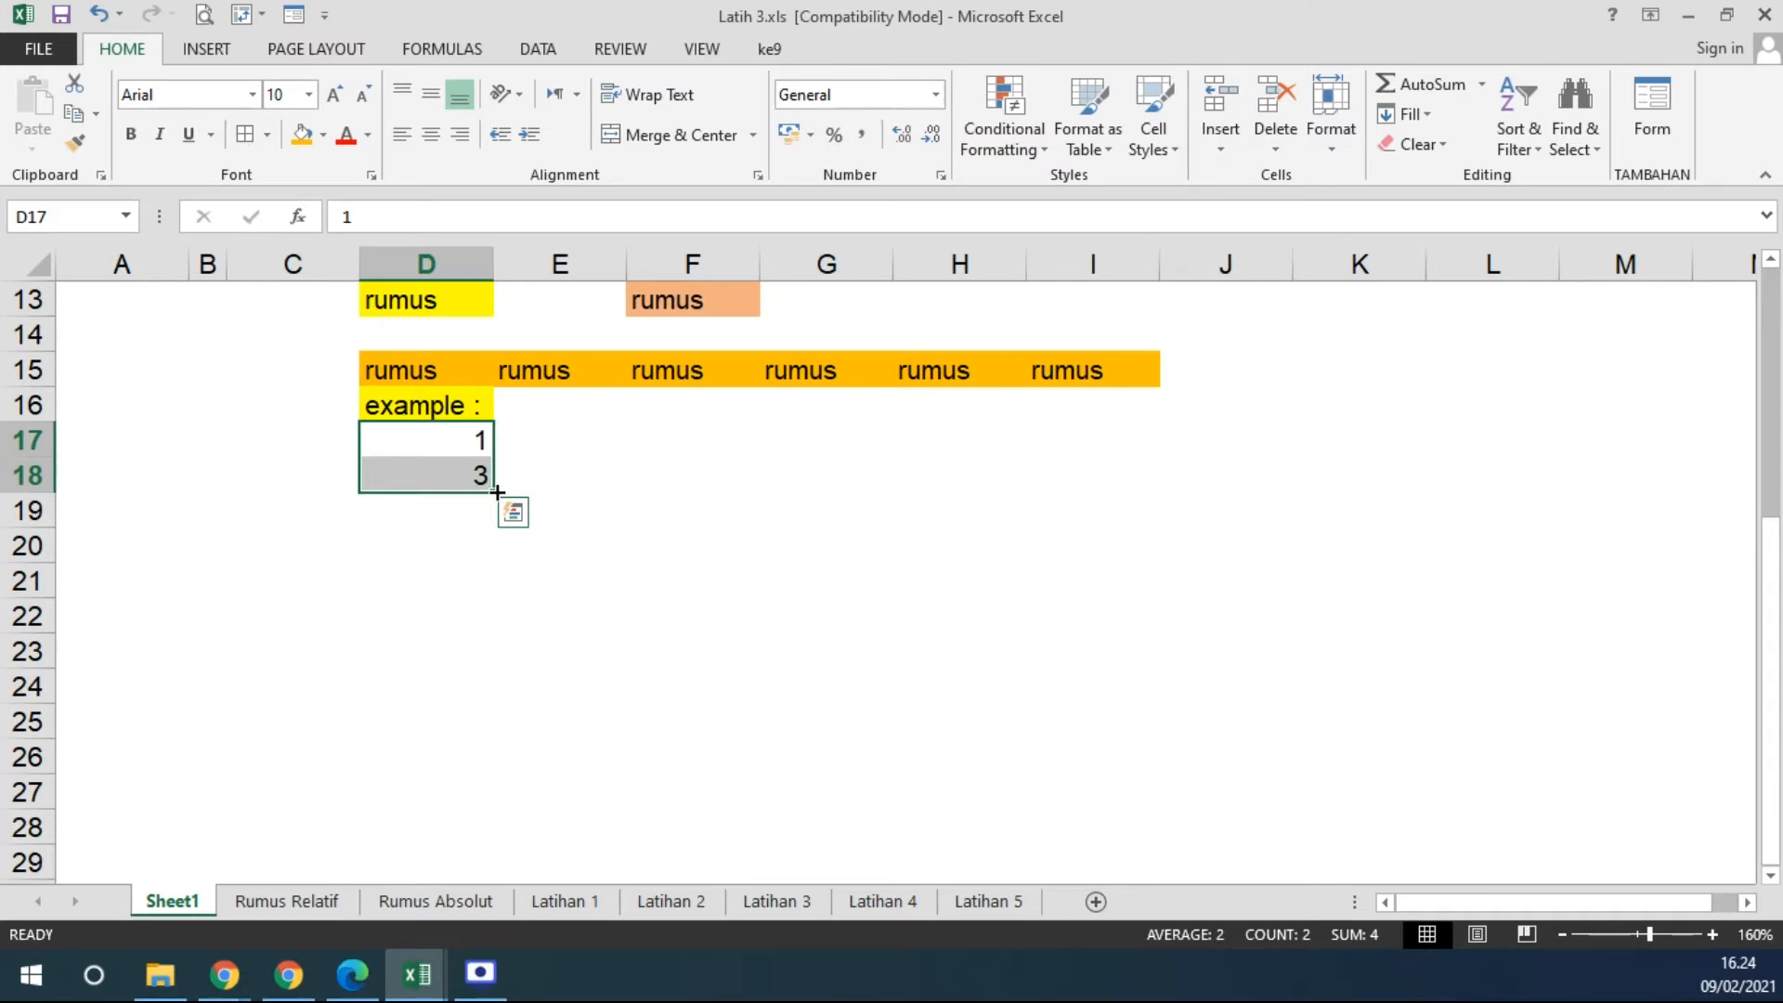
pyautogui.moveTo(497, 485); pyautogui.dragTo(469, 695)
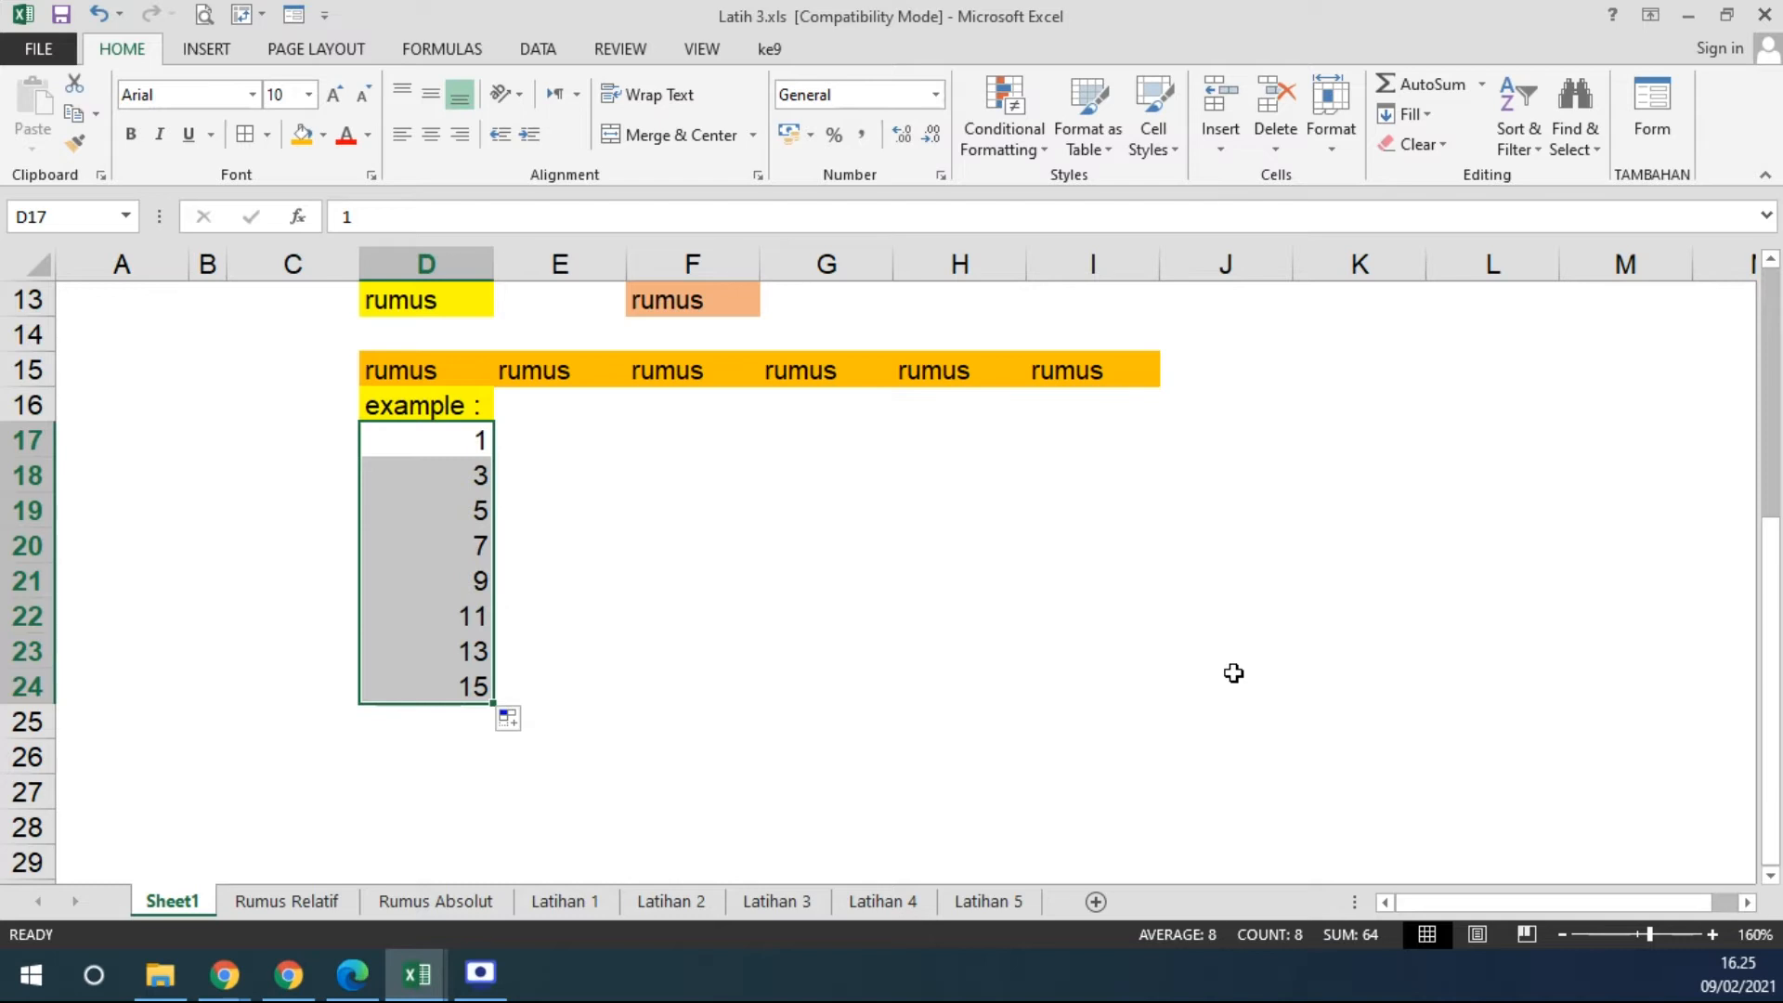
# Clear D17:D22 and extend the 13 and 15 in D23:D24 up through D17 as a series decreasing by two.
pyautogui.moveTo(472, 442); pyautogui.dragTo(458, 618)
pyautogui.press('Delete')
pyautogui.click(469, 650)
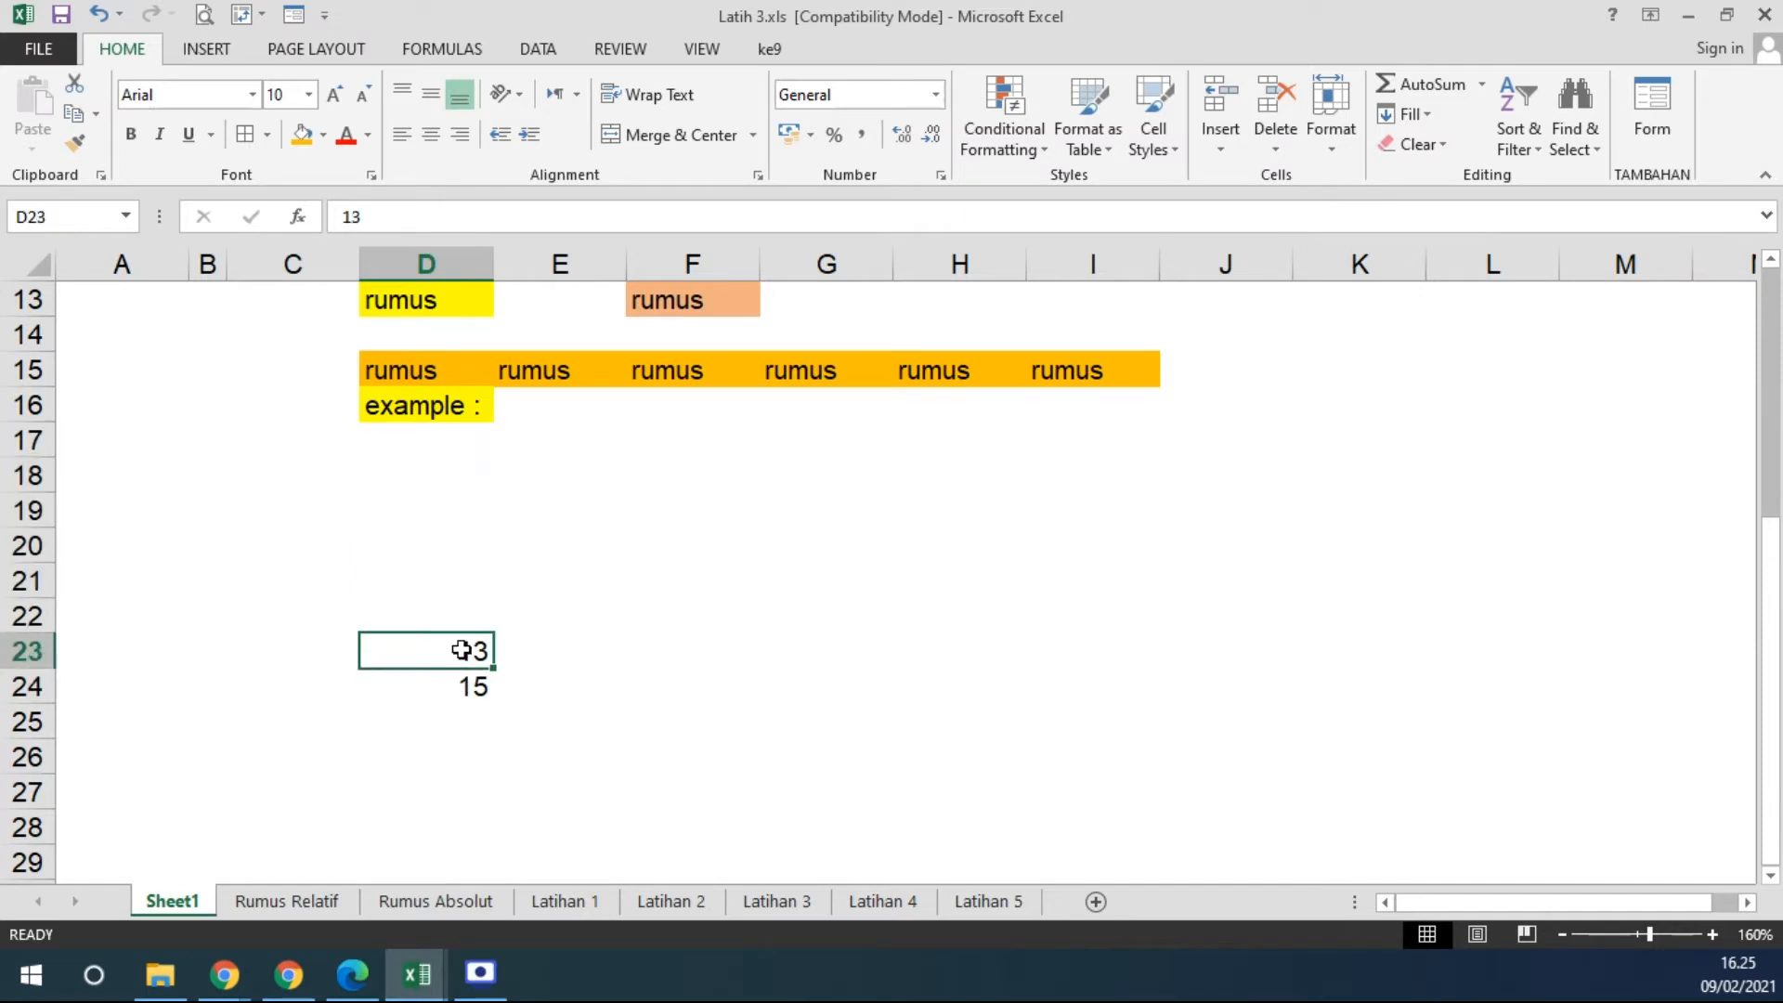
pyautogui.moveTo(462, 671); pyautogui.dragTo(492, 428)
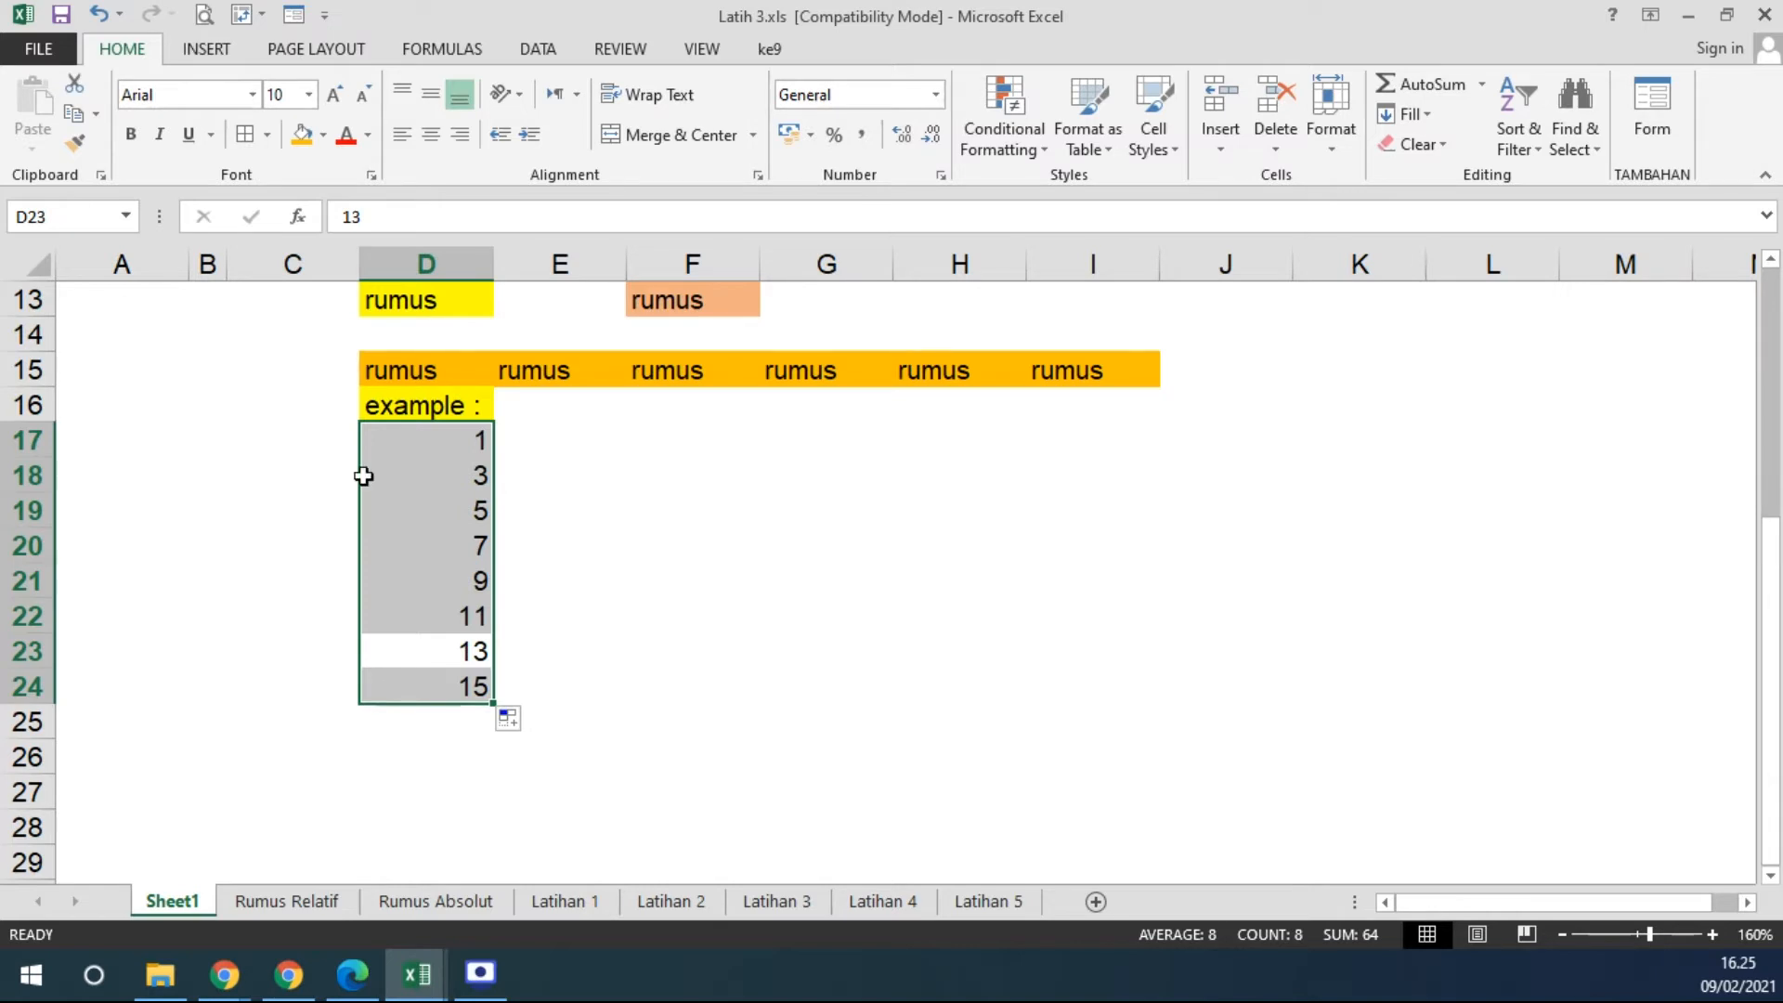
# Clear D18:D24 and fill the 1 in D17 down through D24 as a series increasing by one.
pyautogui.moveTo(427, 467); pyautogui.dragTo(414, 685)
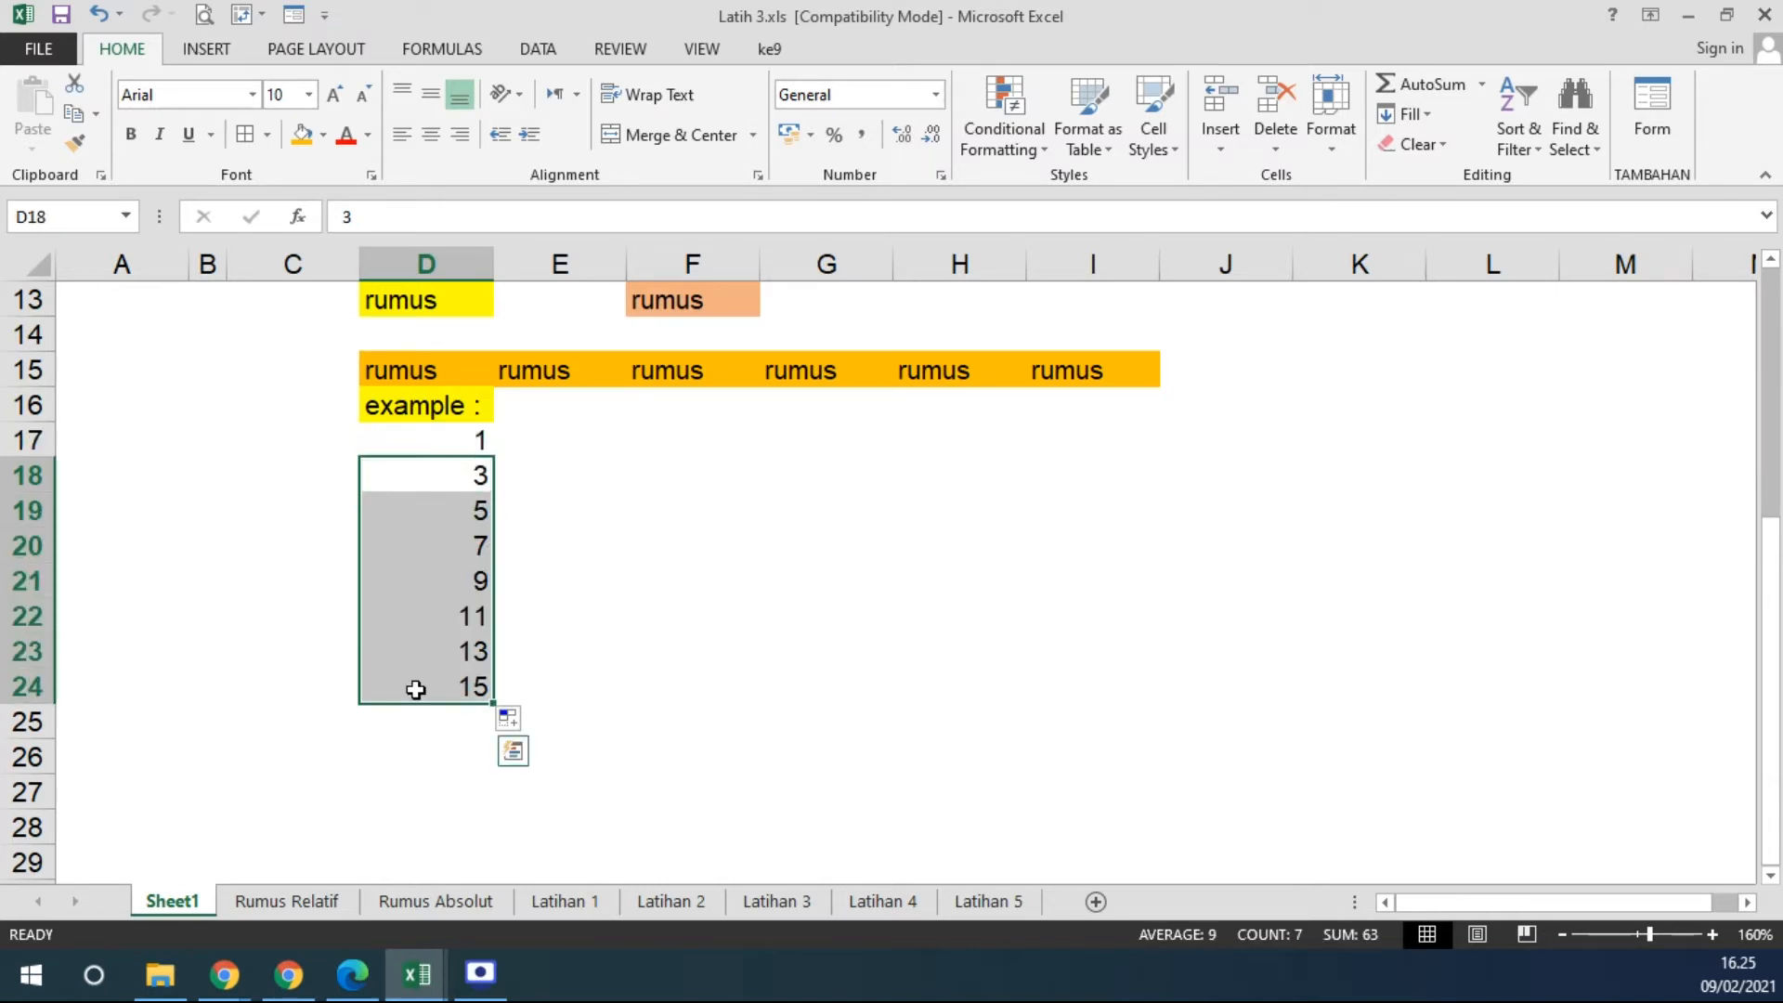
pyautogui.press('Delete')
pyautogui.click(455, 442)
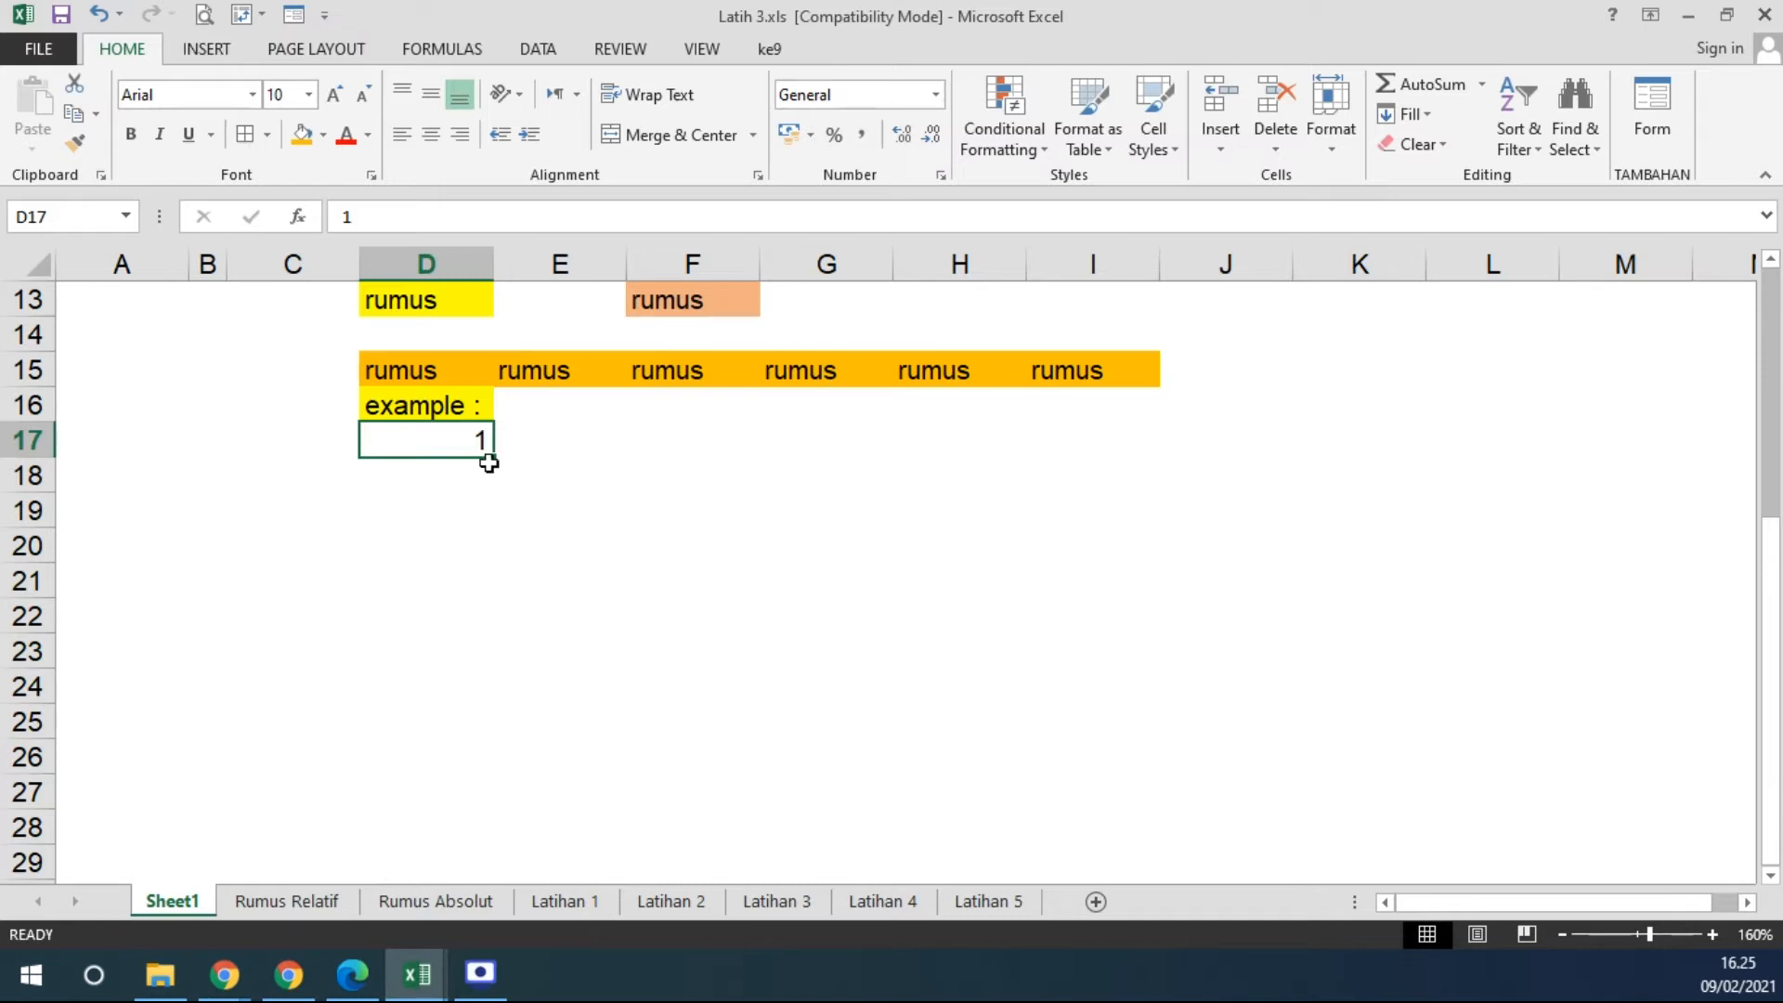
pyautogui.moveTo(495, 460); pyautogui.dragTo(457, 702)
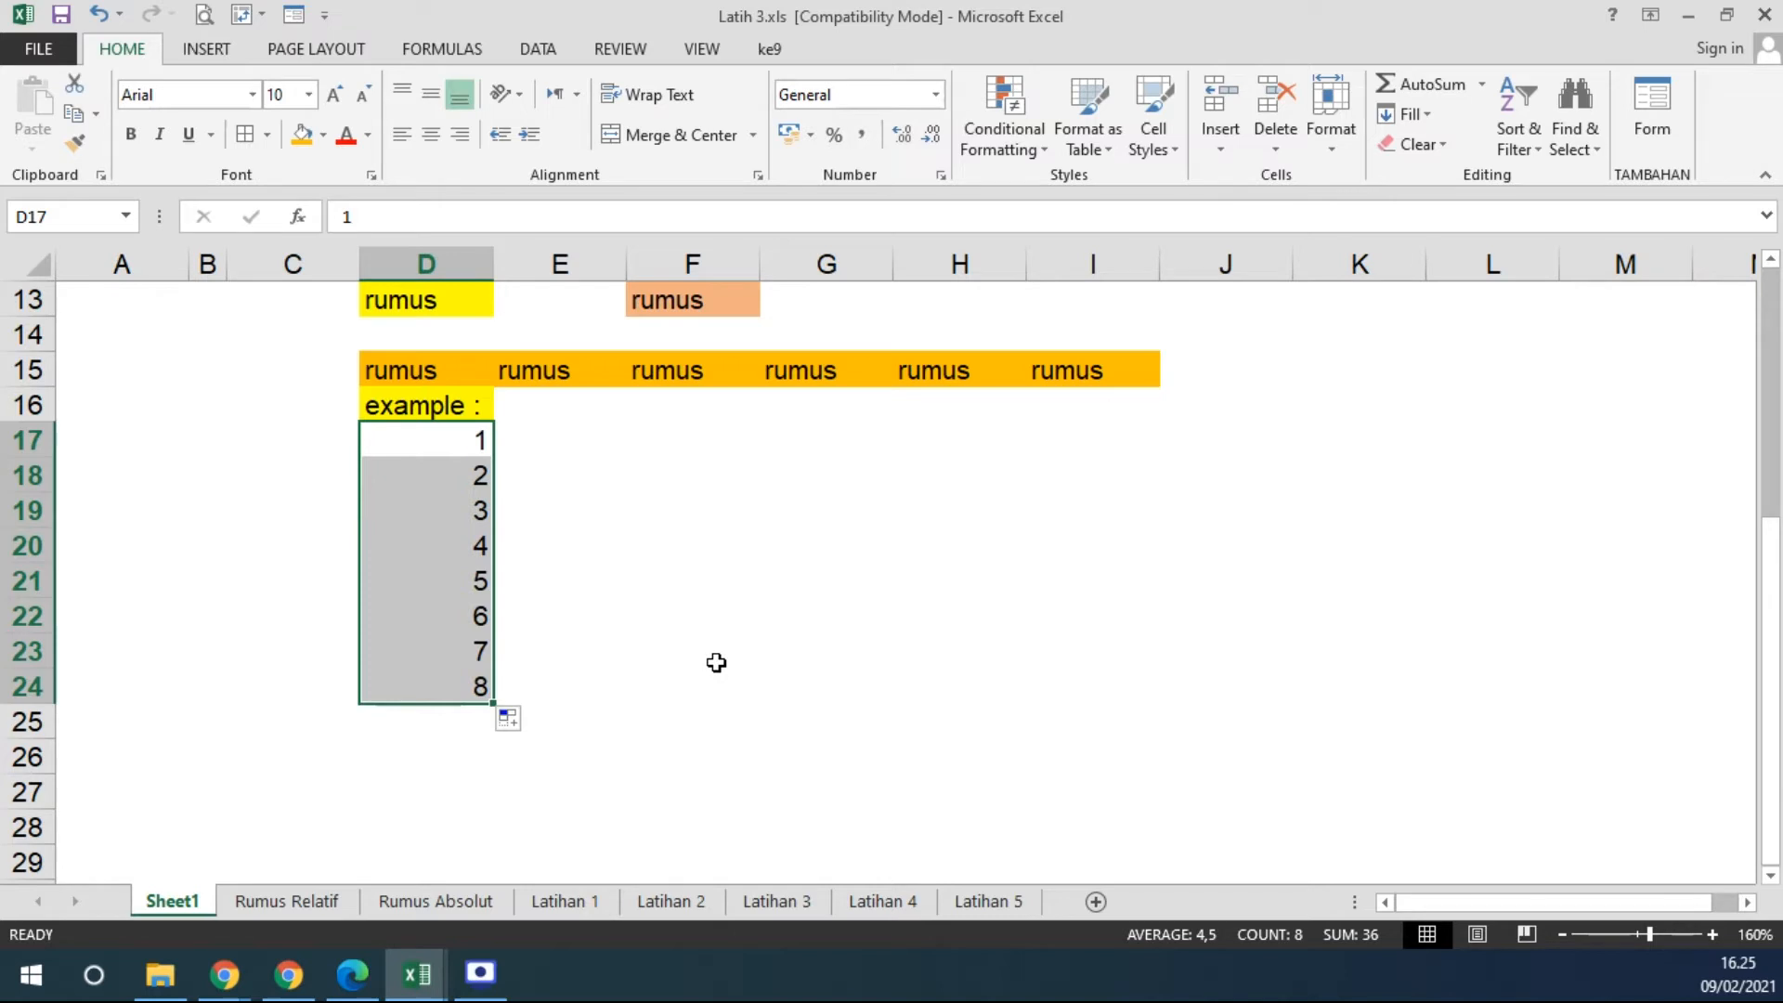
pyautogui.click(733, 615)
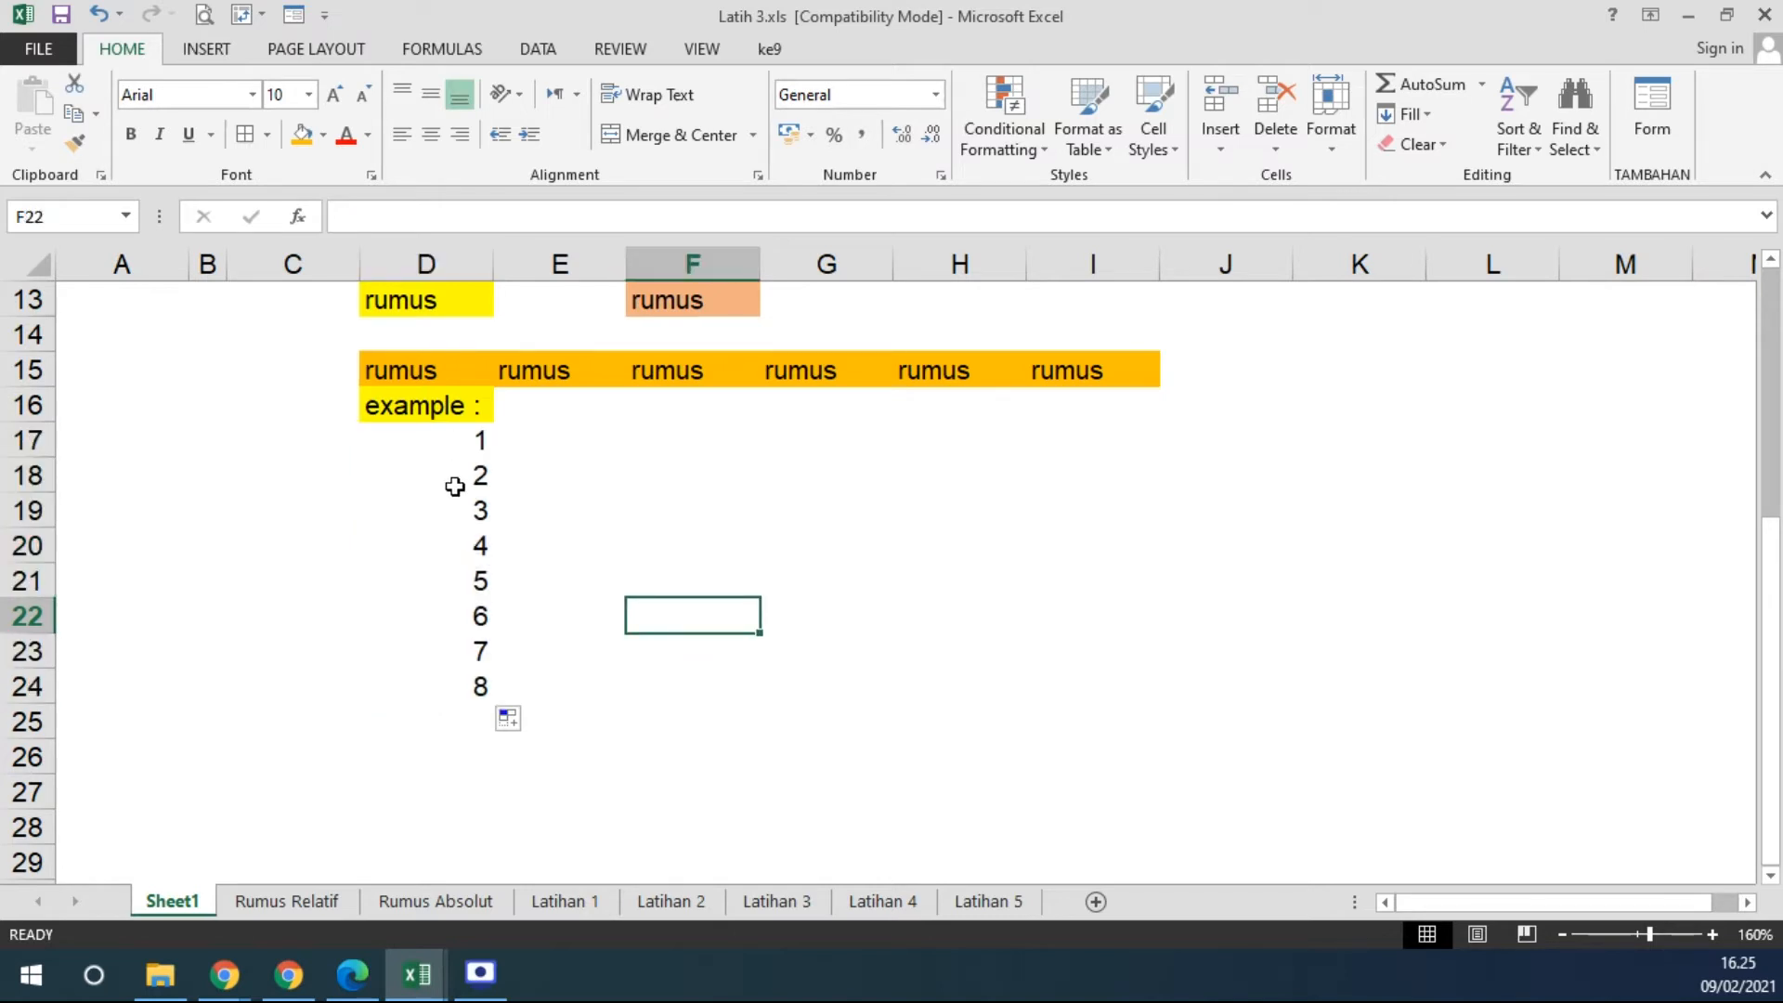
# Clear D19:D24 and extend the 1 and 2 in D17:D18 together down through D24 as a number series.
pyautogui.moveTo(449, 501); pyautogui.dragTo(432, 681)
pyautogui.press('Delete')
pyautogui.click(555, 649)
pyautogui.moveTo(470, 441); pyautogui.dragTo(474, 466)
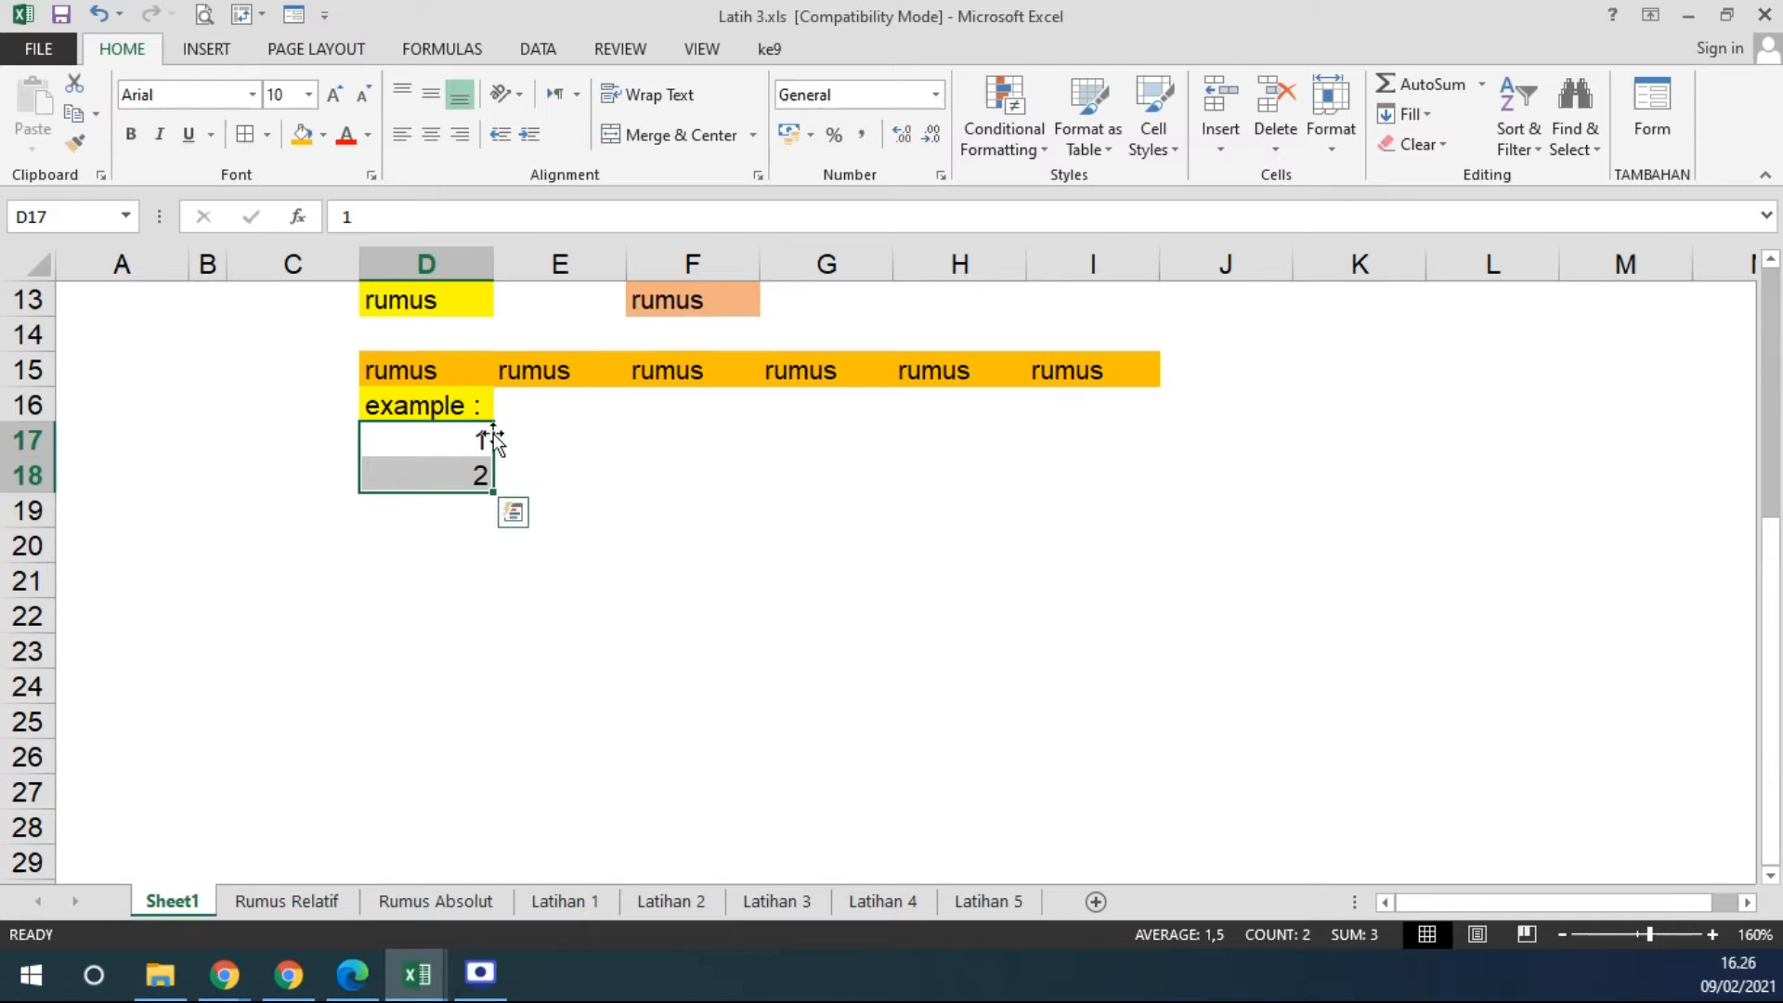
pyautogui.moveTo(422, 429); pyautogui.dragTo(425, 476)
pyautogui.click(453, 442)
pyautogui.moveTo(453, 442); pyautogui.dragTo(494, 497)
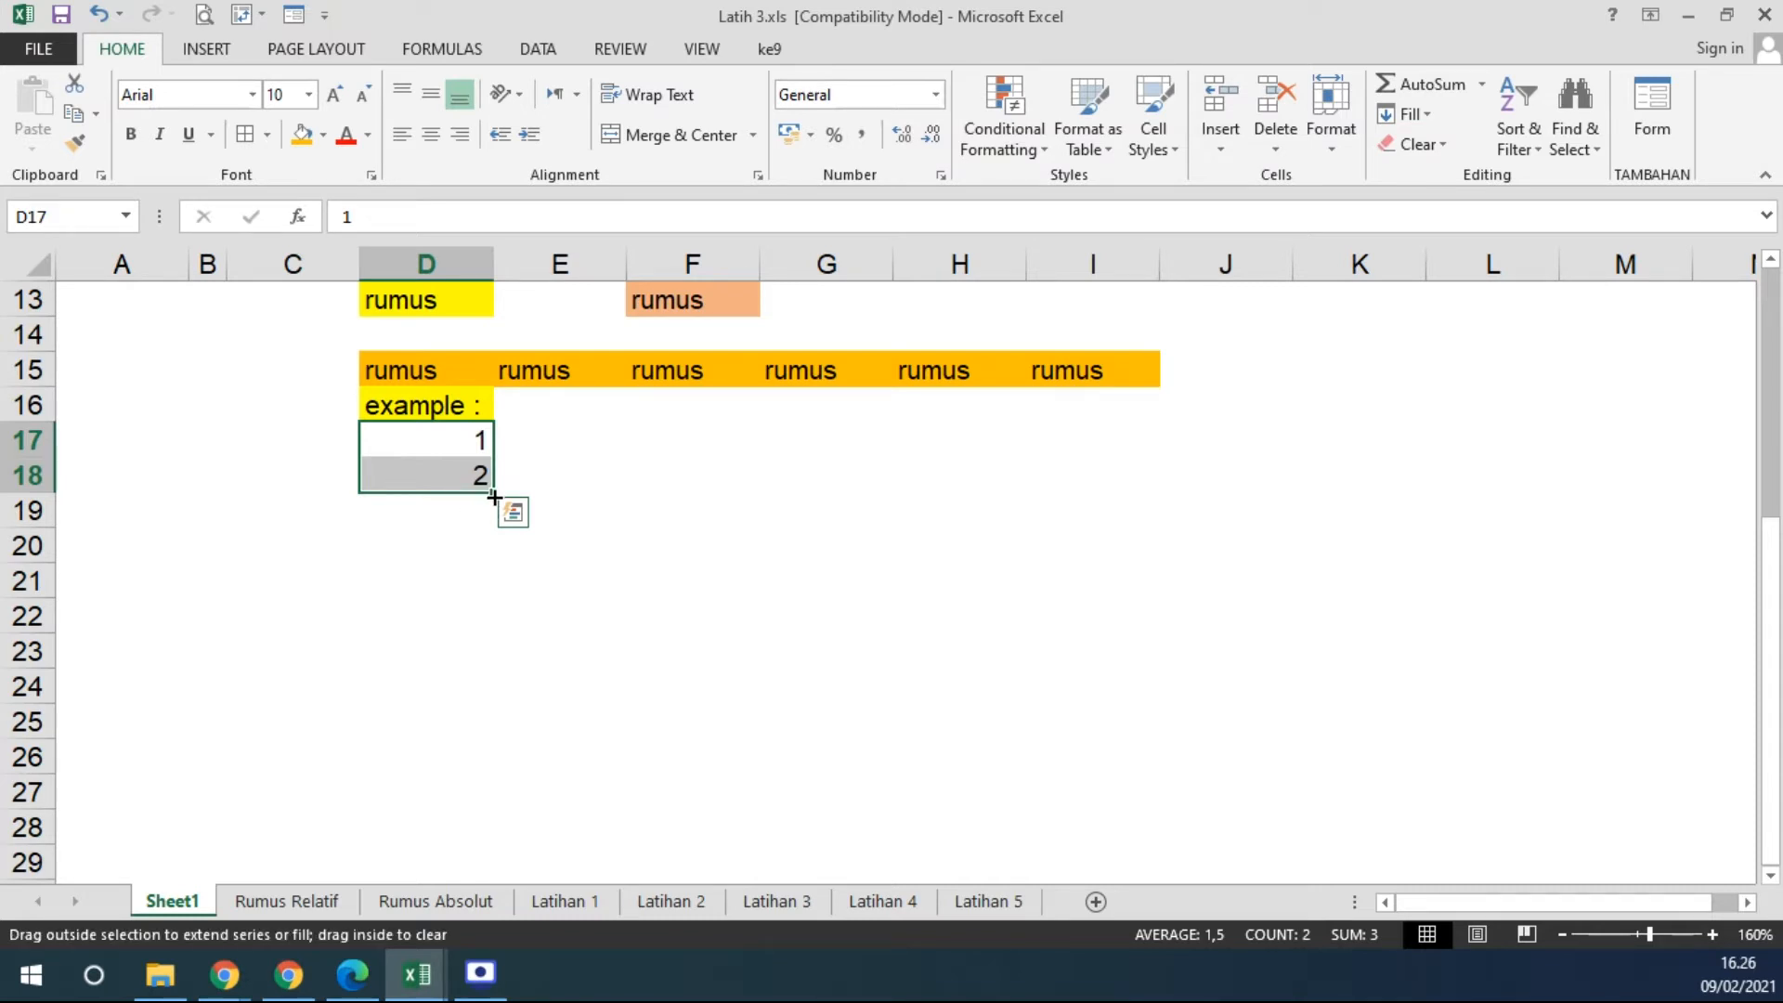
pyautogui.moveTo(494, 497); pyautogui.dragTo(475, 707)
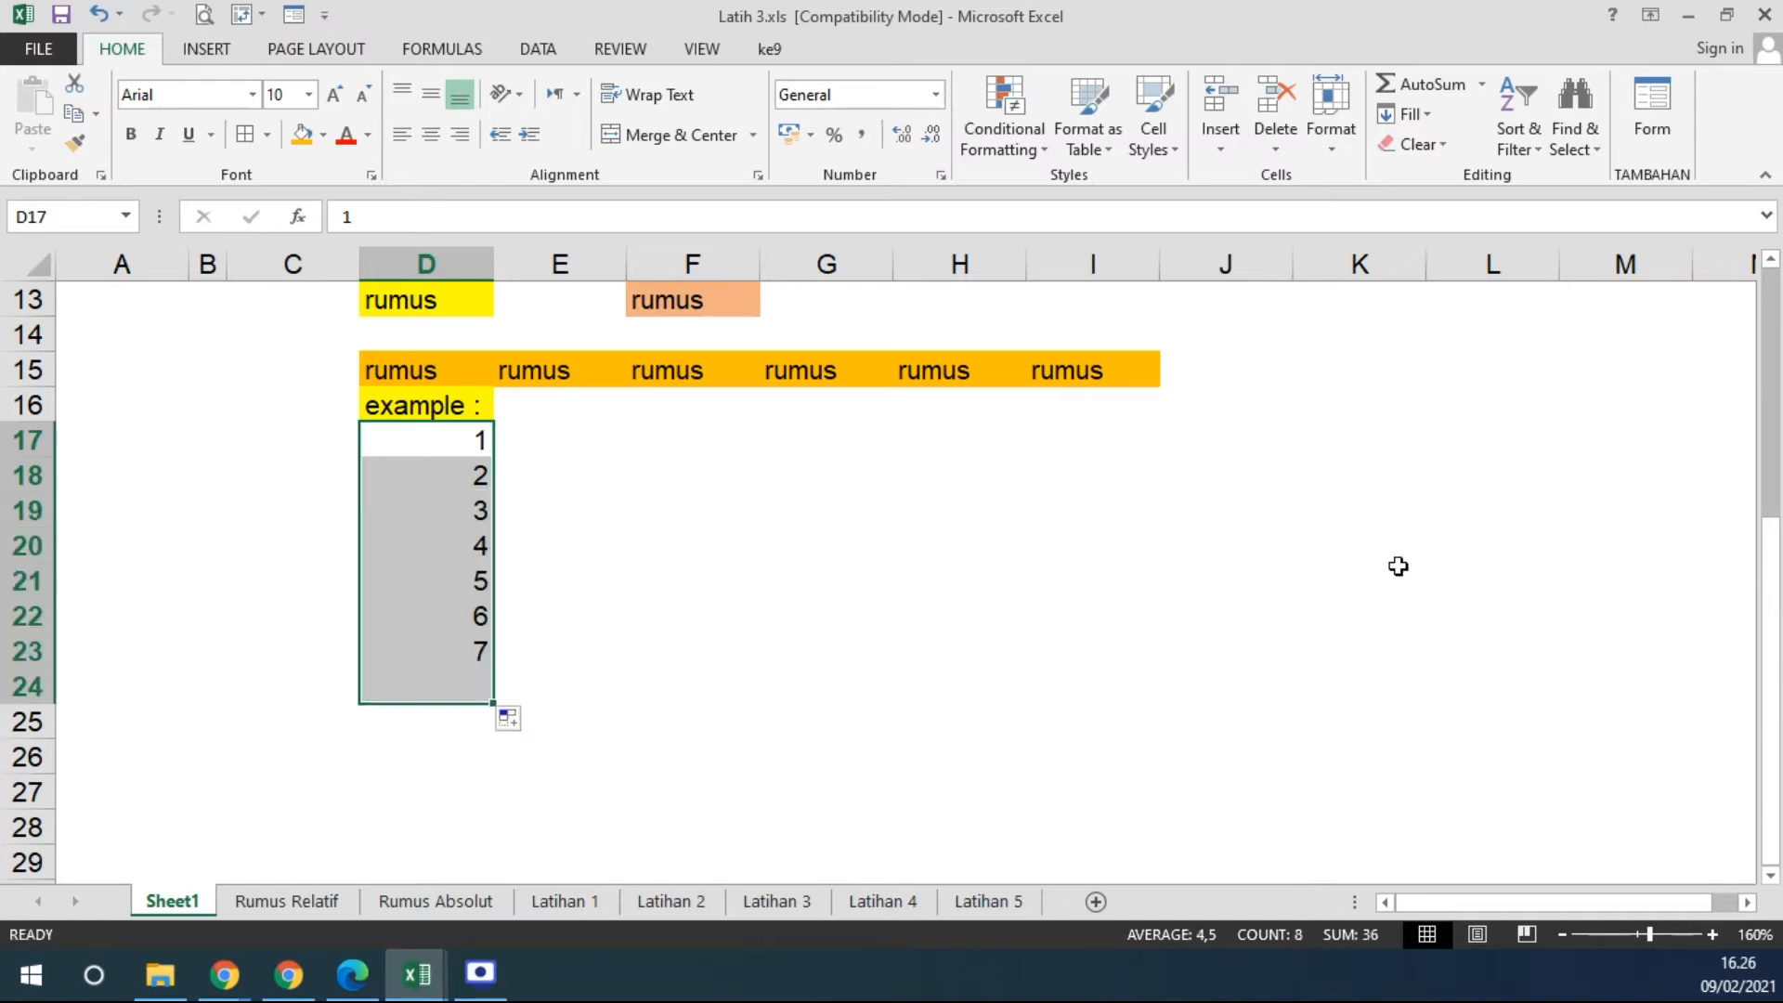
# Move the number series in D17:D24 down two rows to D19:D26.
pyautogui.moveTo(469, 442); pyautogui.dragTo(444, 476)
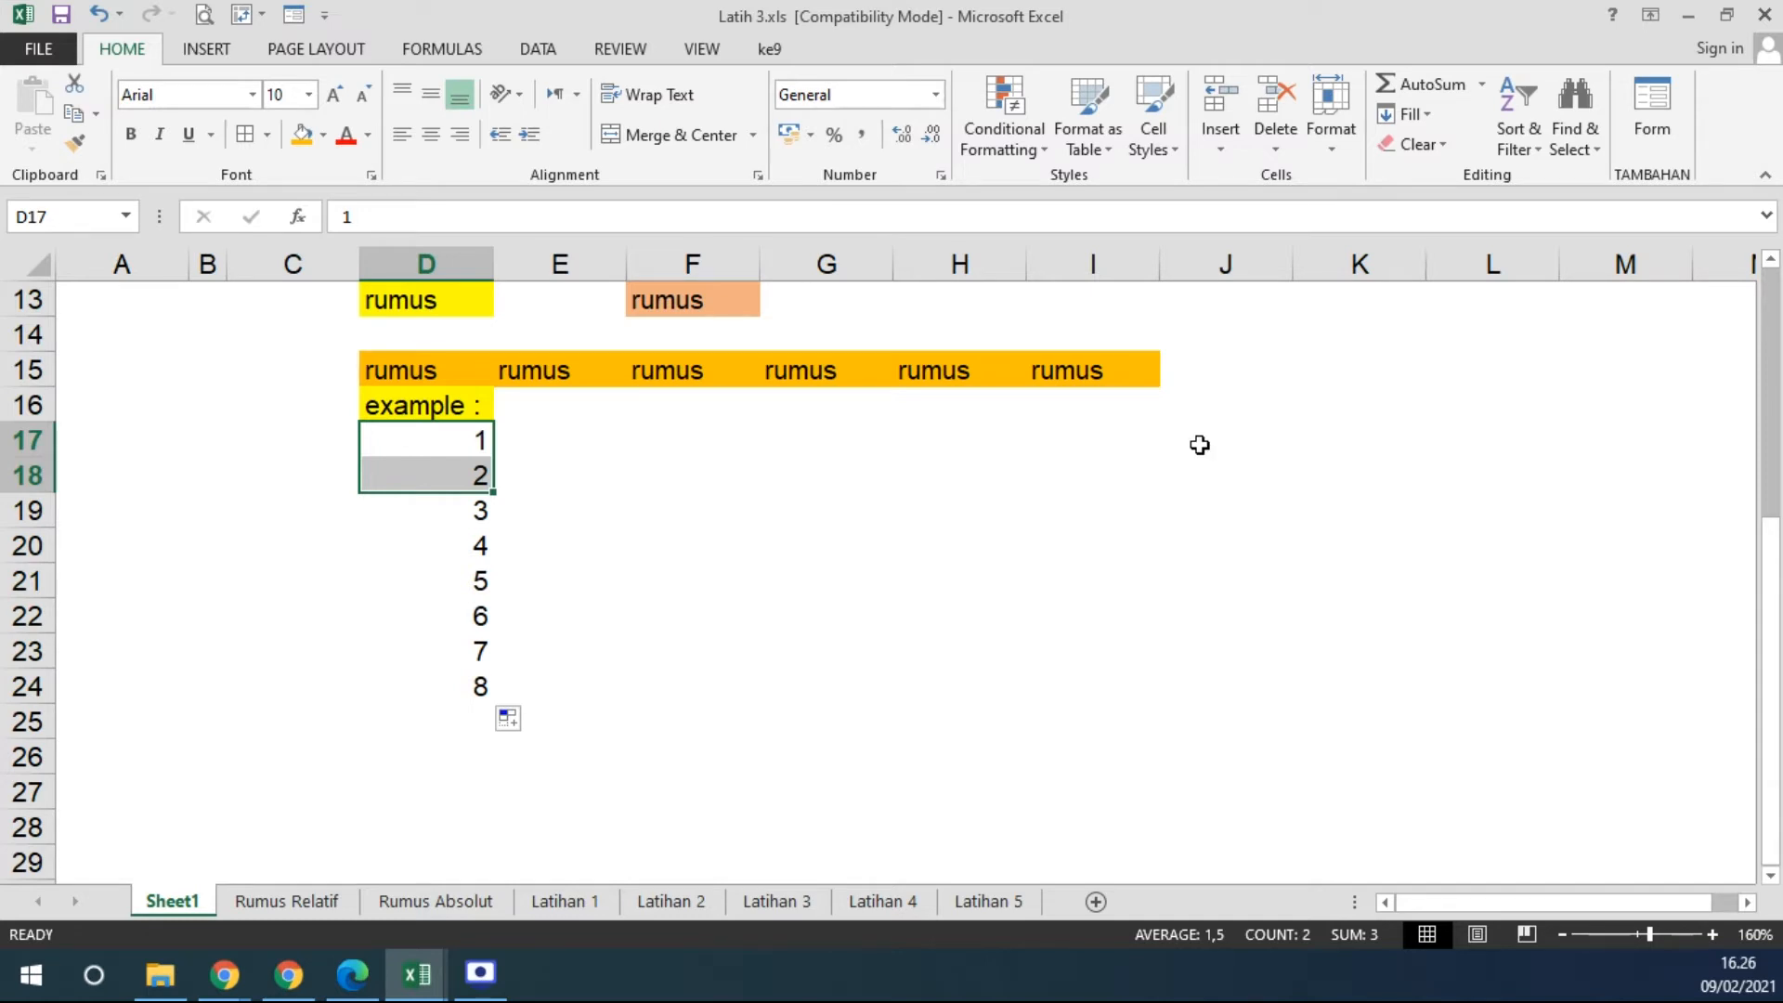
pyautogui.click(576, 437)
pyautogui.click(597, 409)
pyautogui.click(594, 444)
pyautogui.moveTo(481, 444); pyautogui.dragTo(424, 773)
# Add the column headings "angka 1" in D18 and "angka 2" in E18.
pyautogui.click(444, 468)
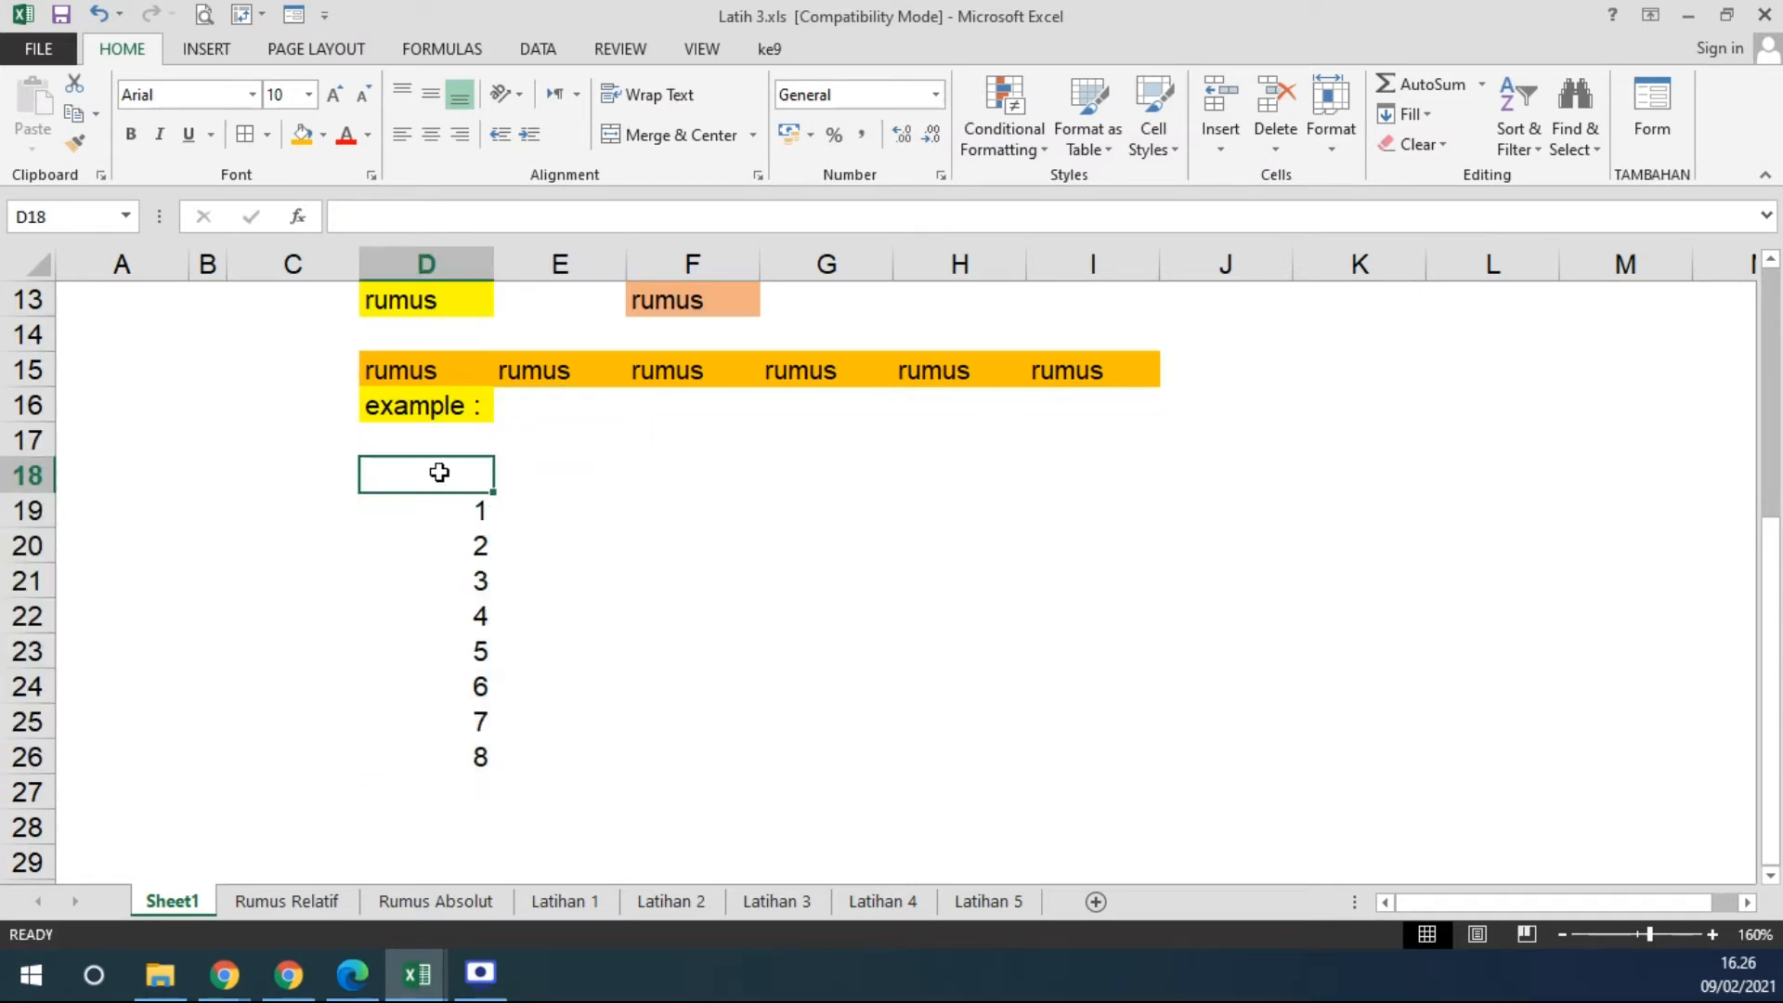
pyautogui.write('angka')
pyautogui.press('Tab')
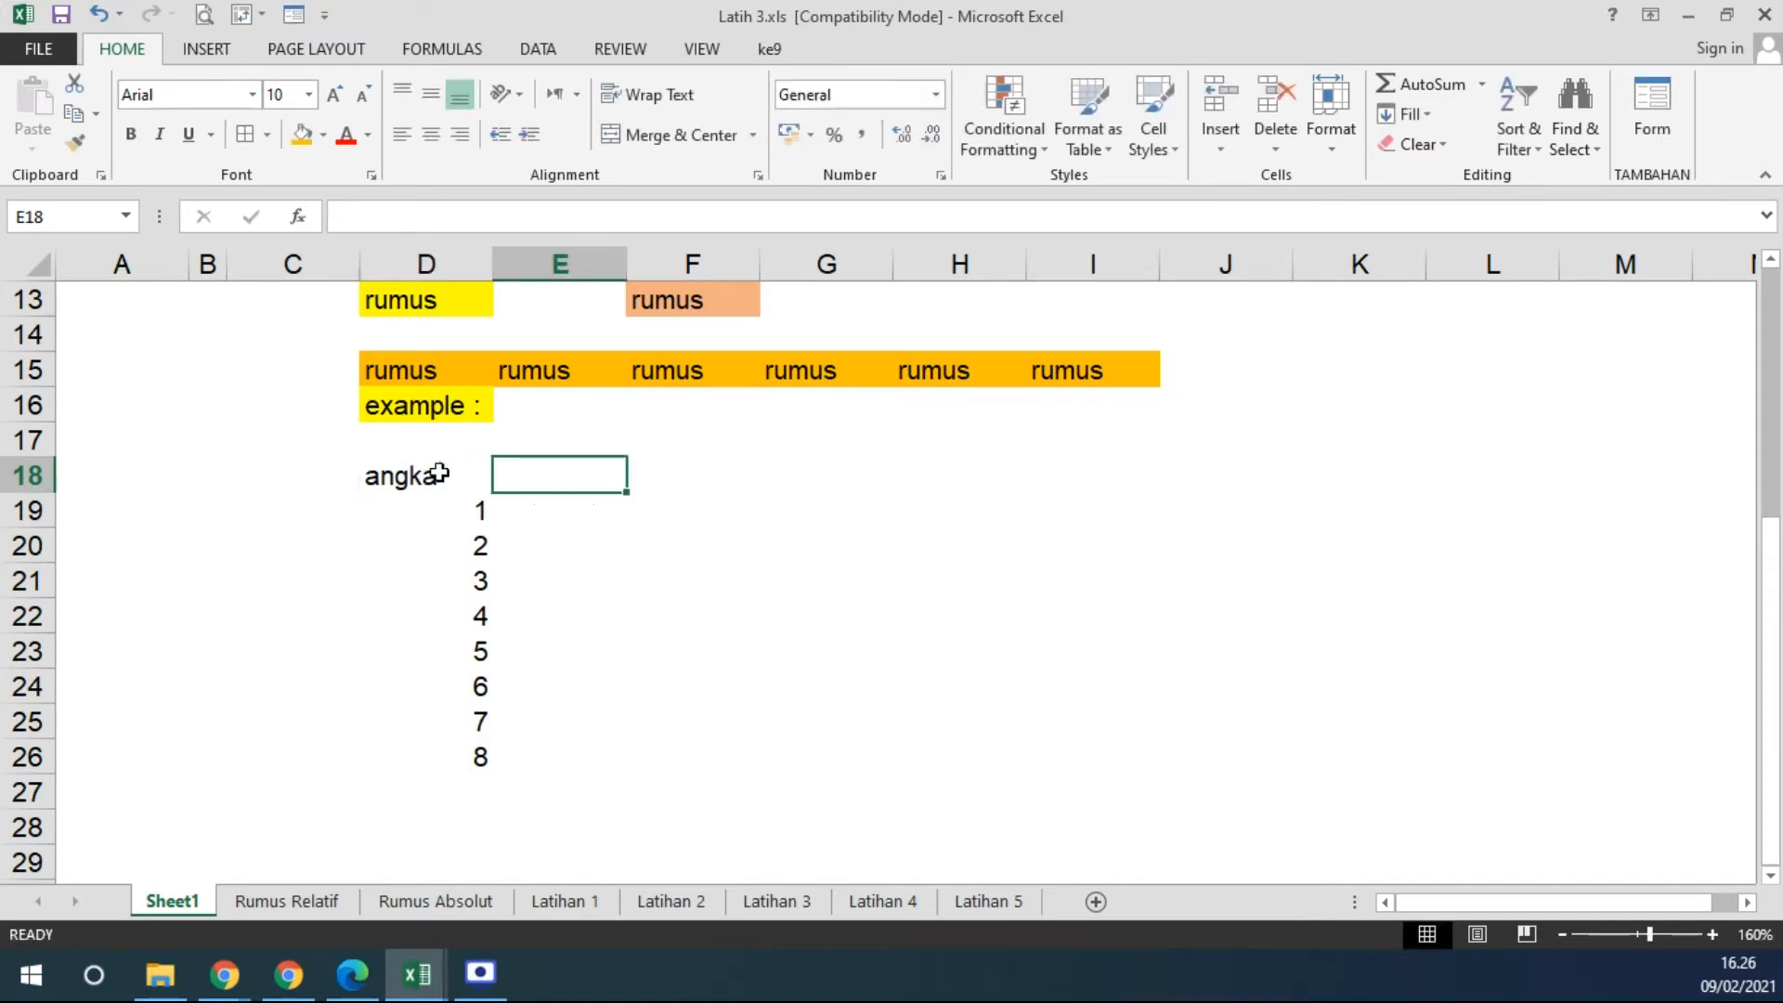
pyautogui.write('angak')
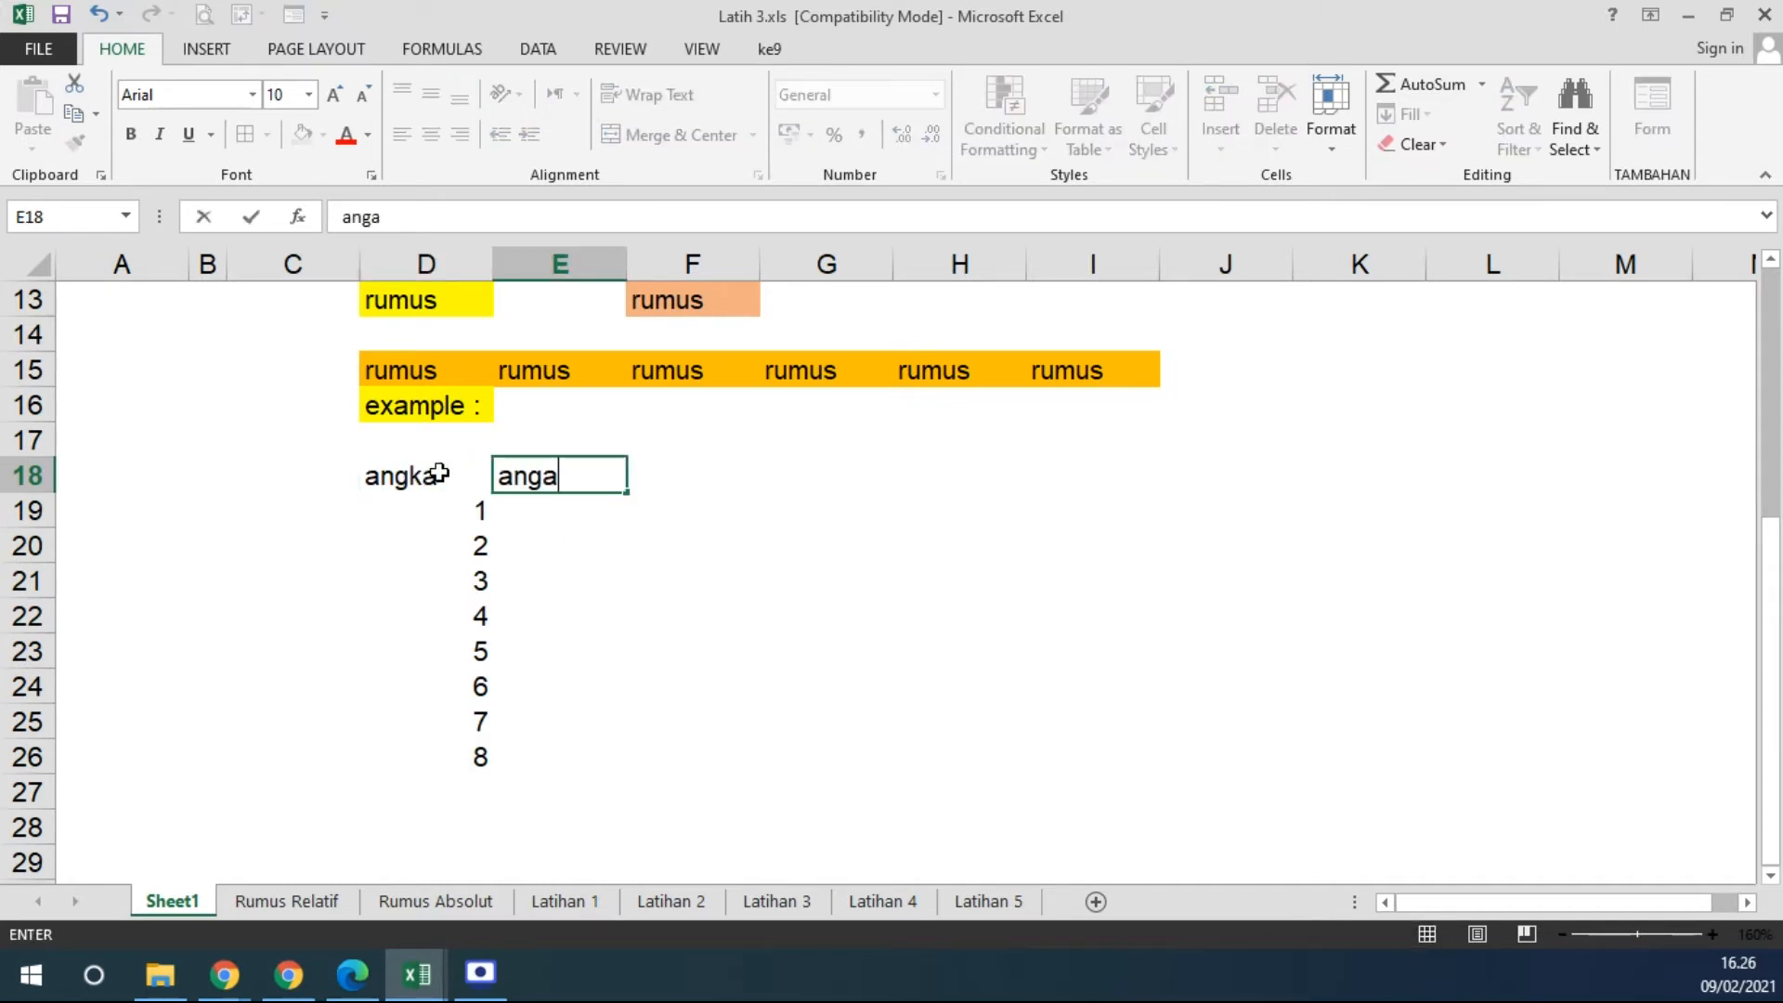
pyautogui.press('BackSpace')
pyautogui.press('BackSpace')
pyautogui.write('ka 2')
pyautogui.click(451, 475)
pyautogui.doubleClick(462, 478)
pyautogui.write('1')
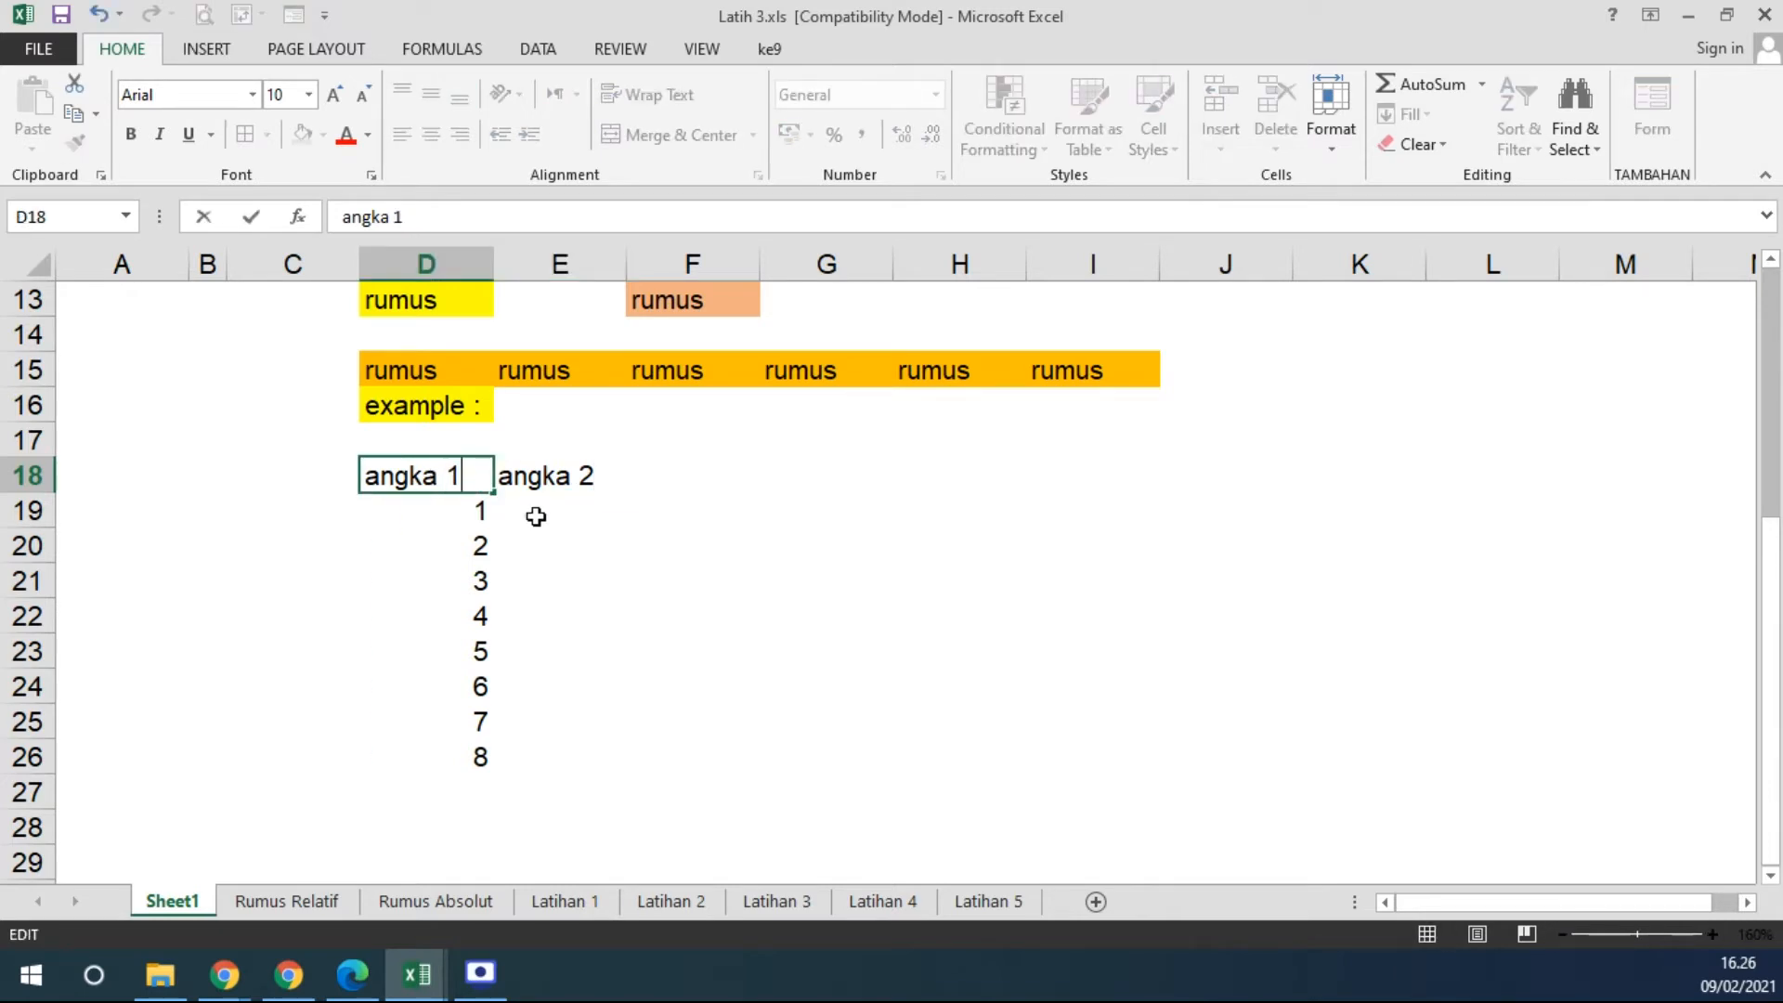
# Enter 10 in E19 and copy it down through E26.
pyautogui.click(531, 512)
pyautogui.write('10')
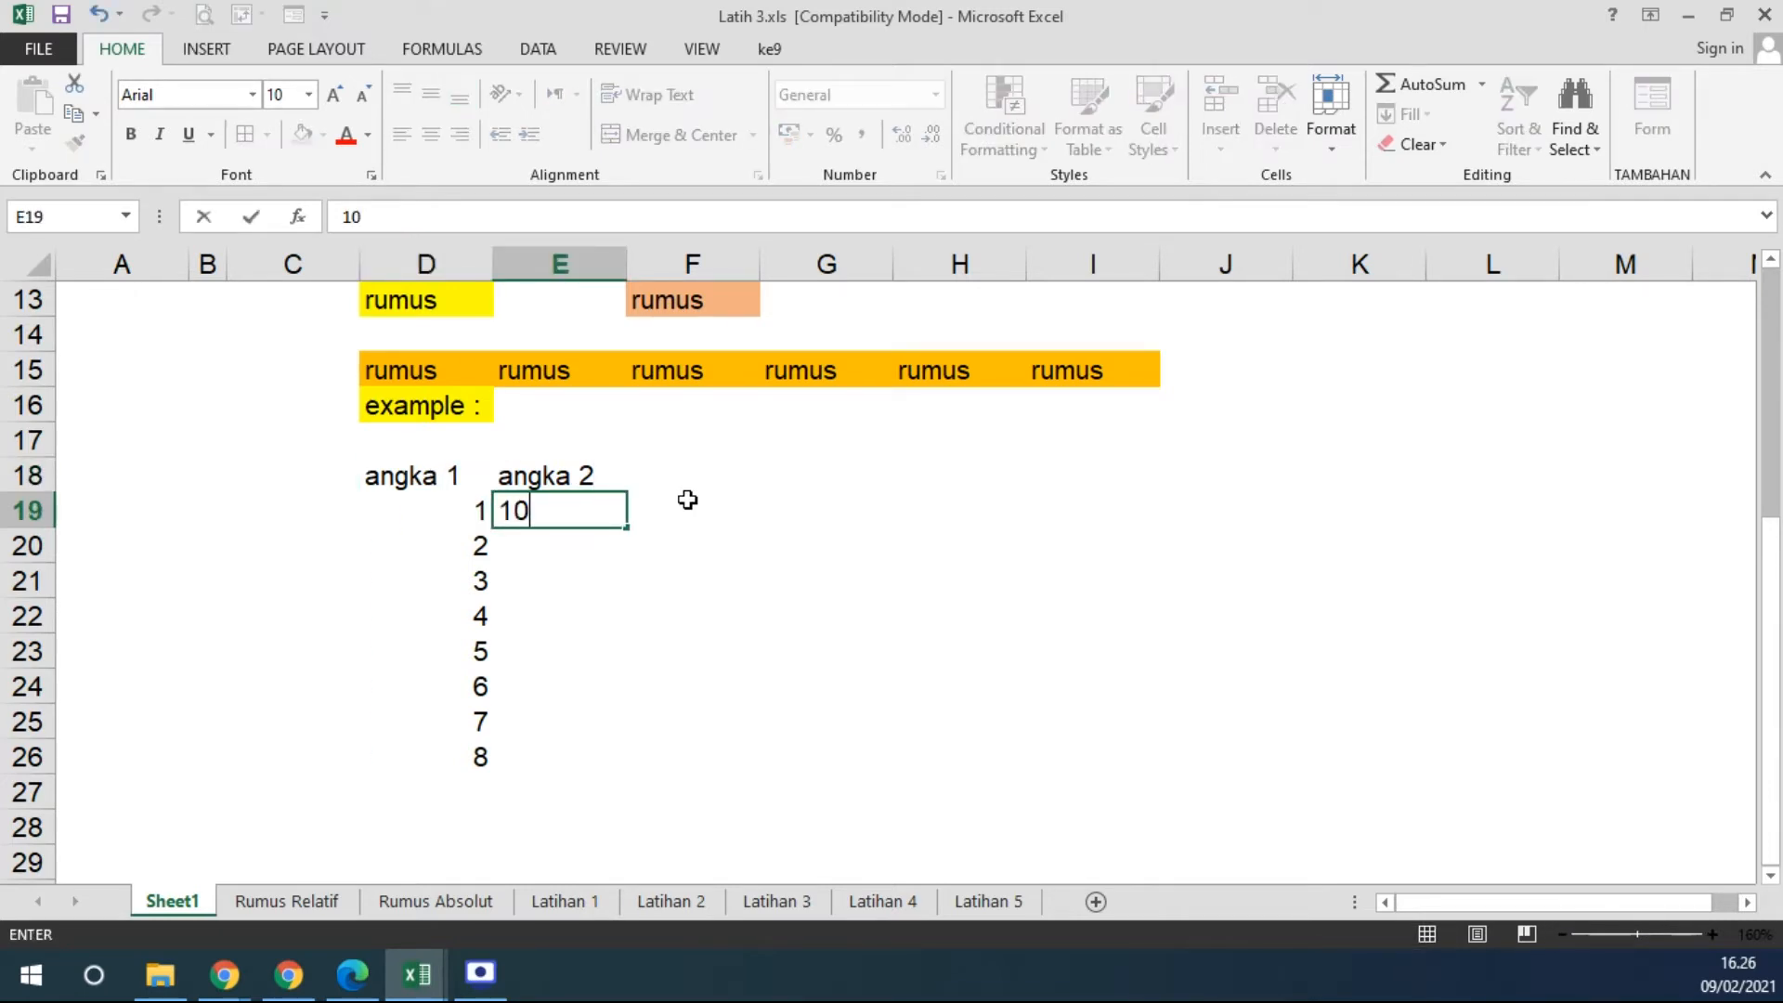
pyautogui.click(722, 551)
pyautogui.click(609, 514)
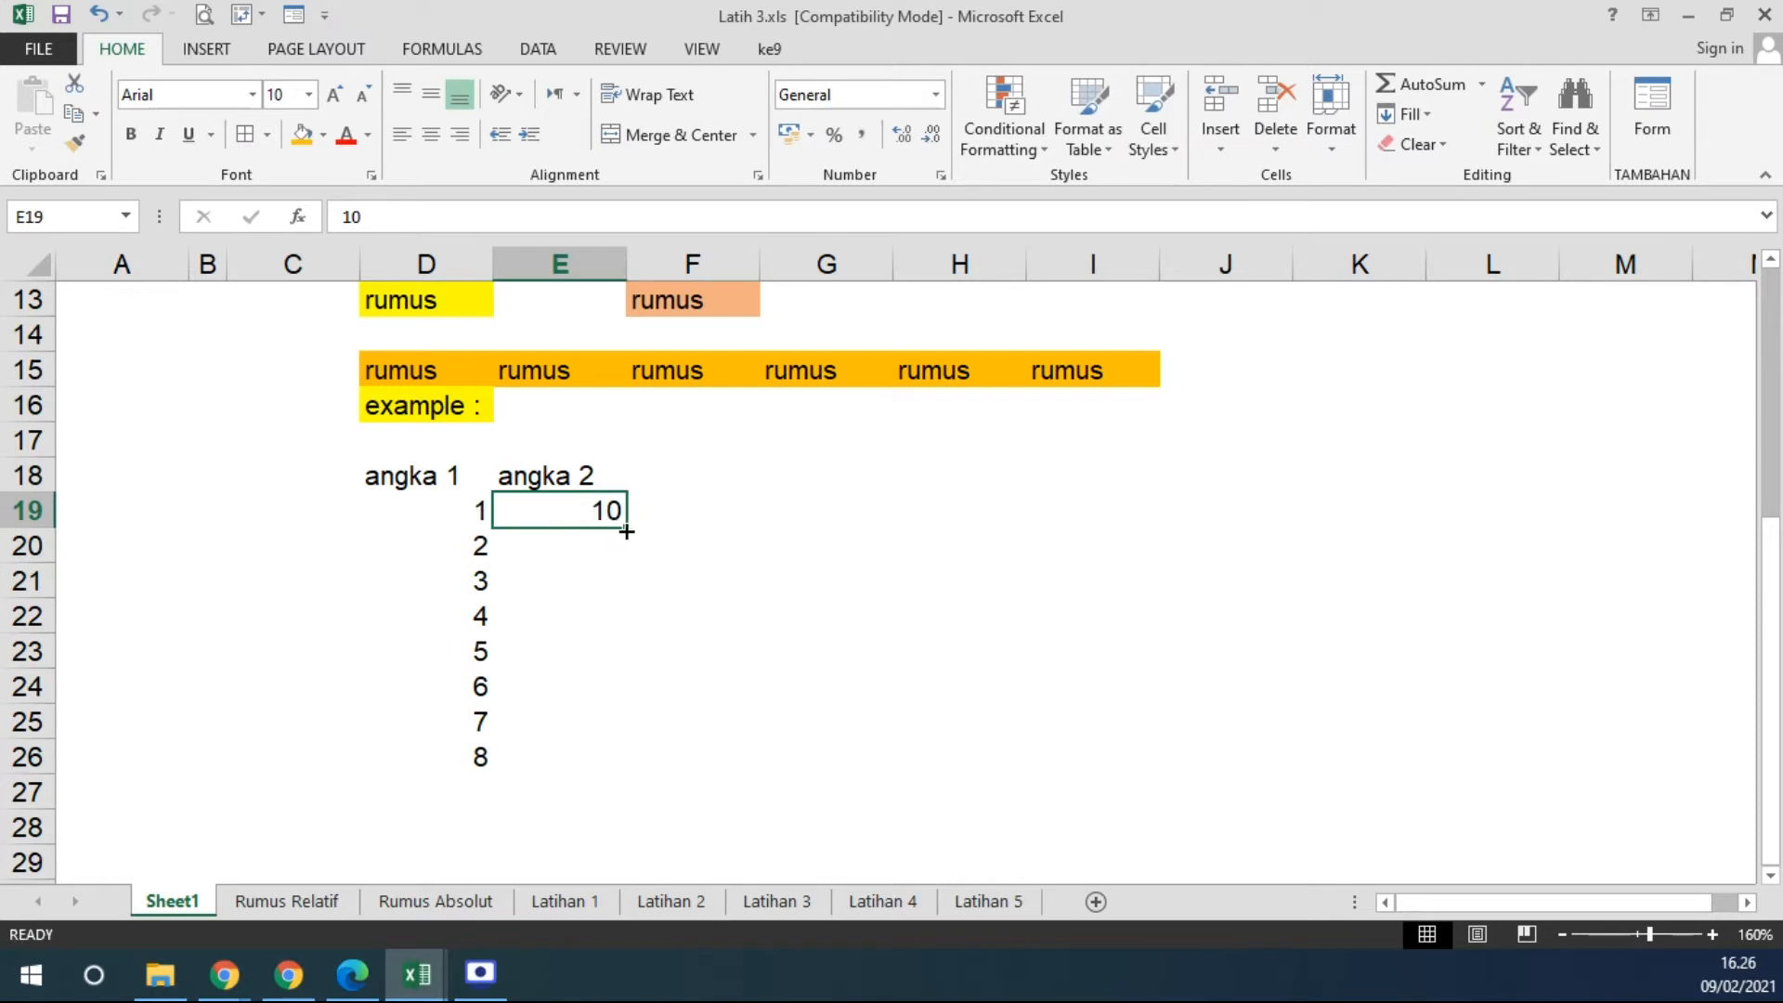
pyautogui.moveTo(627, 531); pyautogui.dragTo(594, 770)
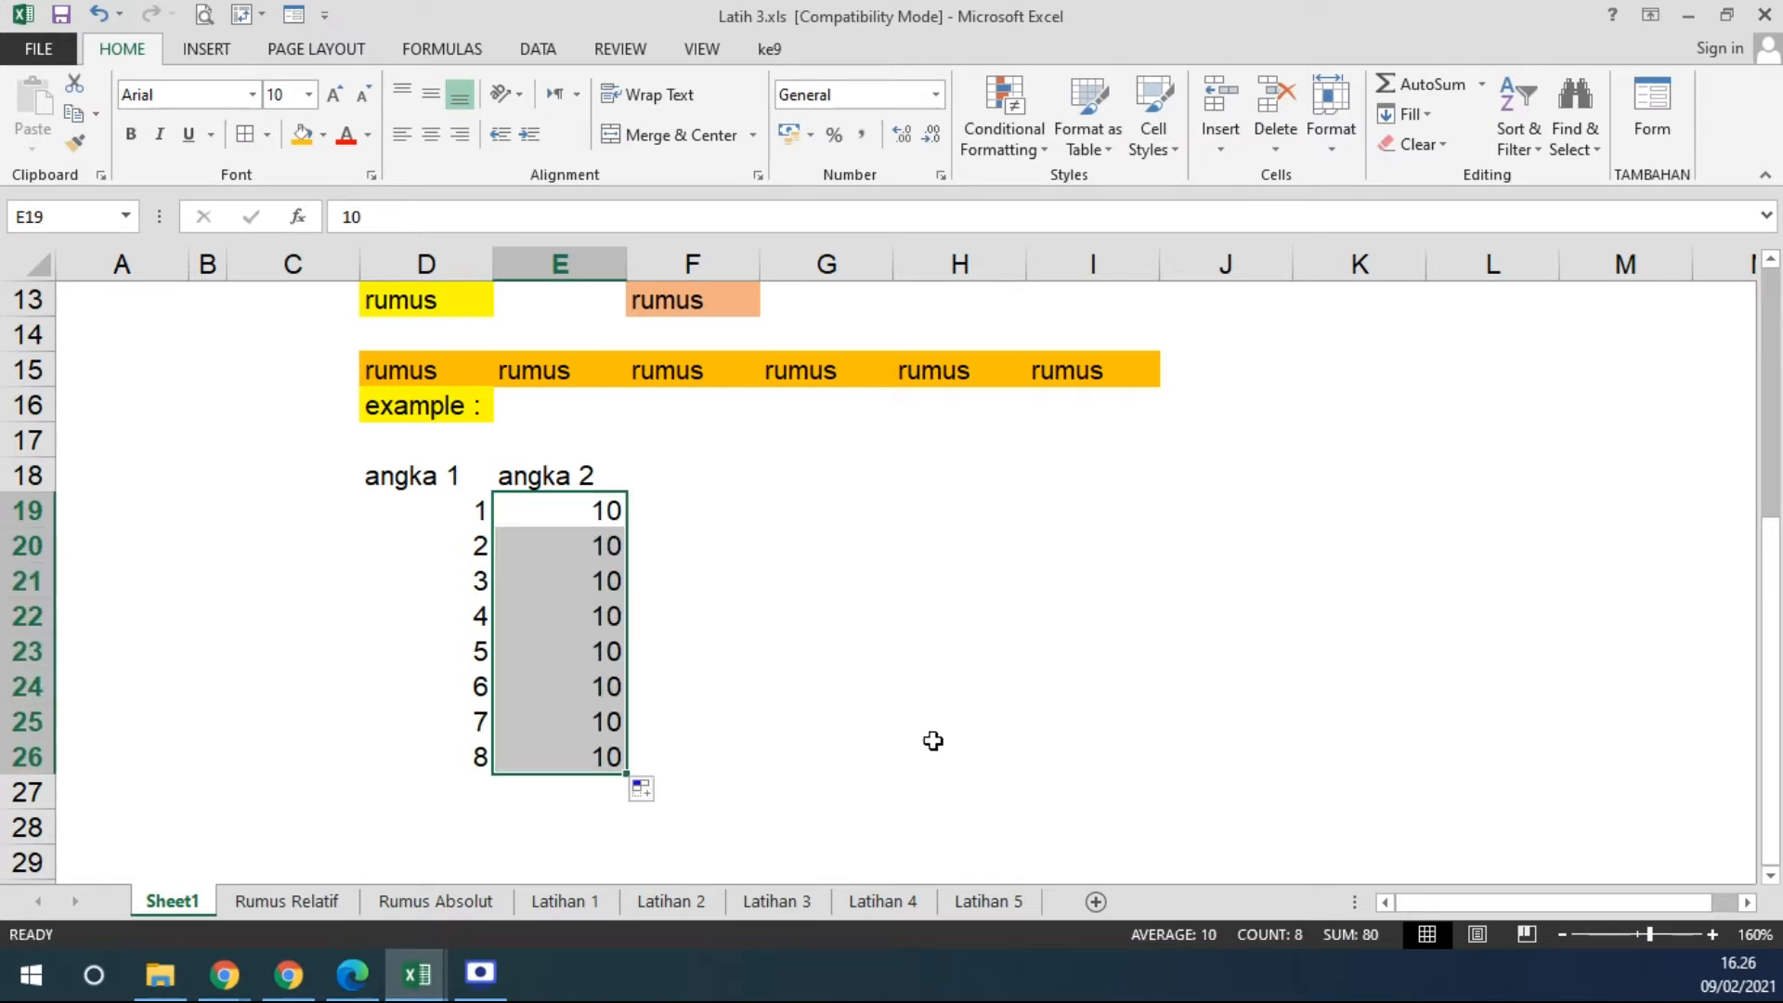
# Add the heading "hasil kali" in F18 and enter the formula =D19*E19 in F19.
pyautogui.click(710, 473)
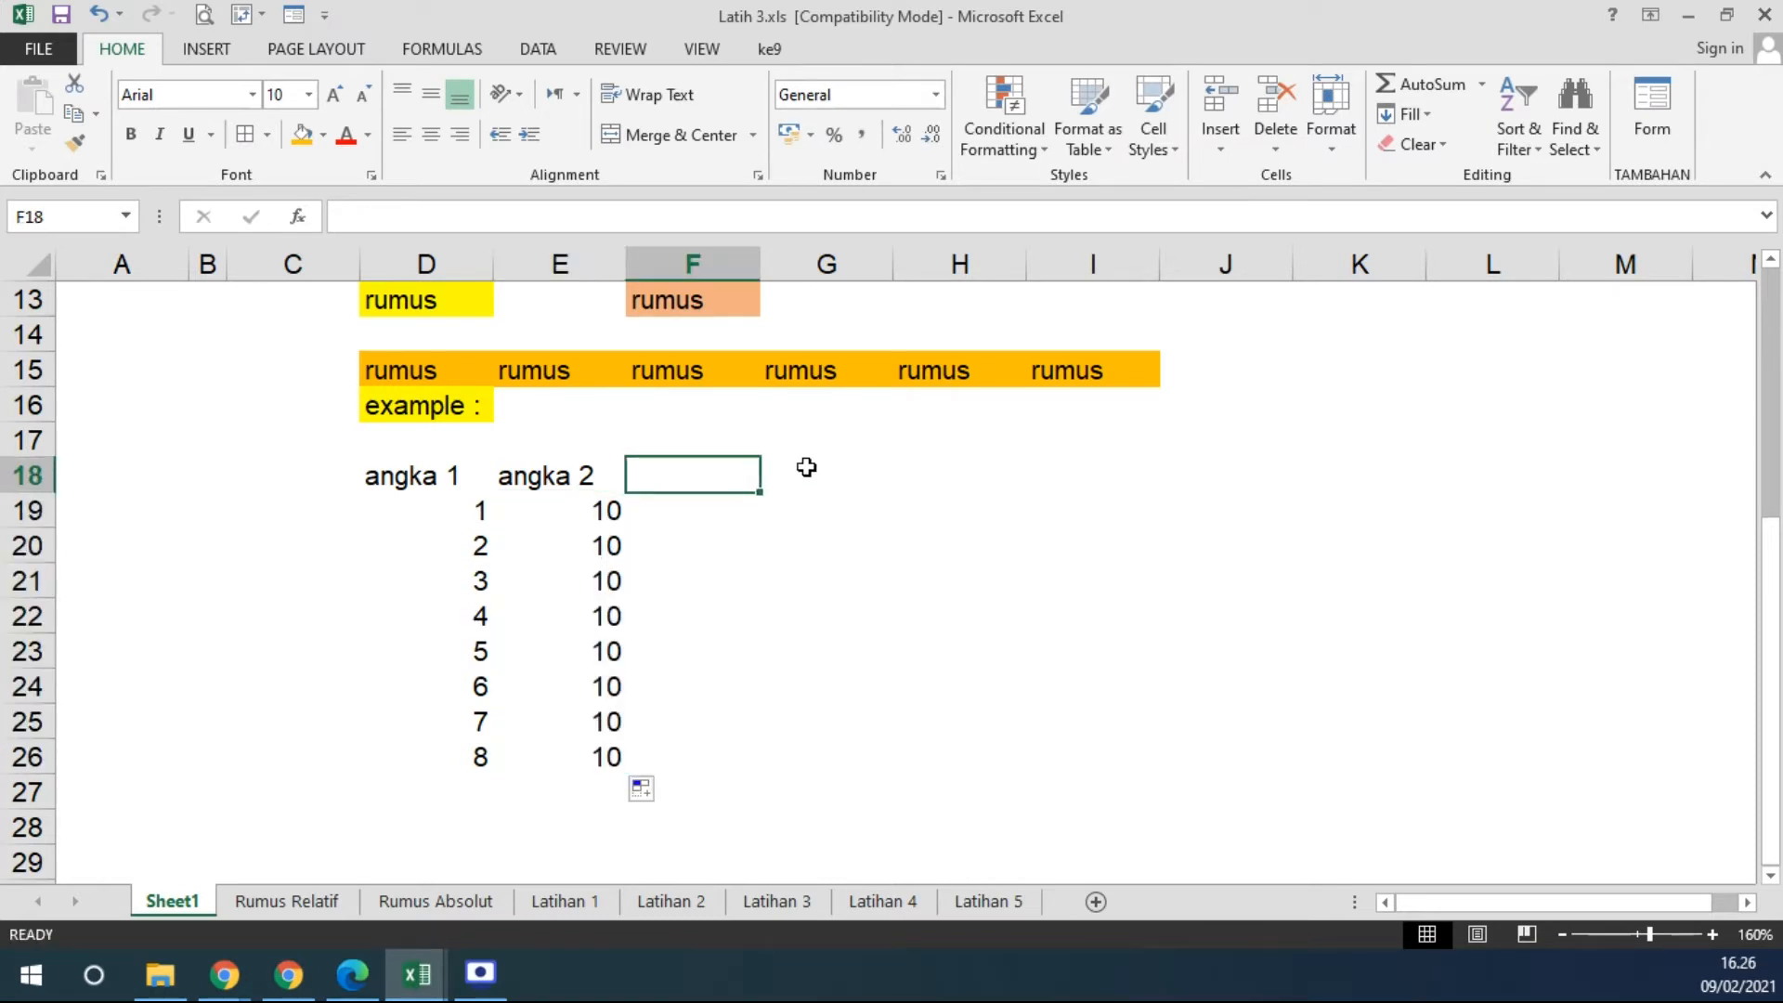
pyautogui.write('hasil kali')
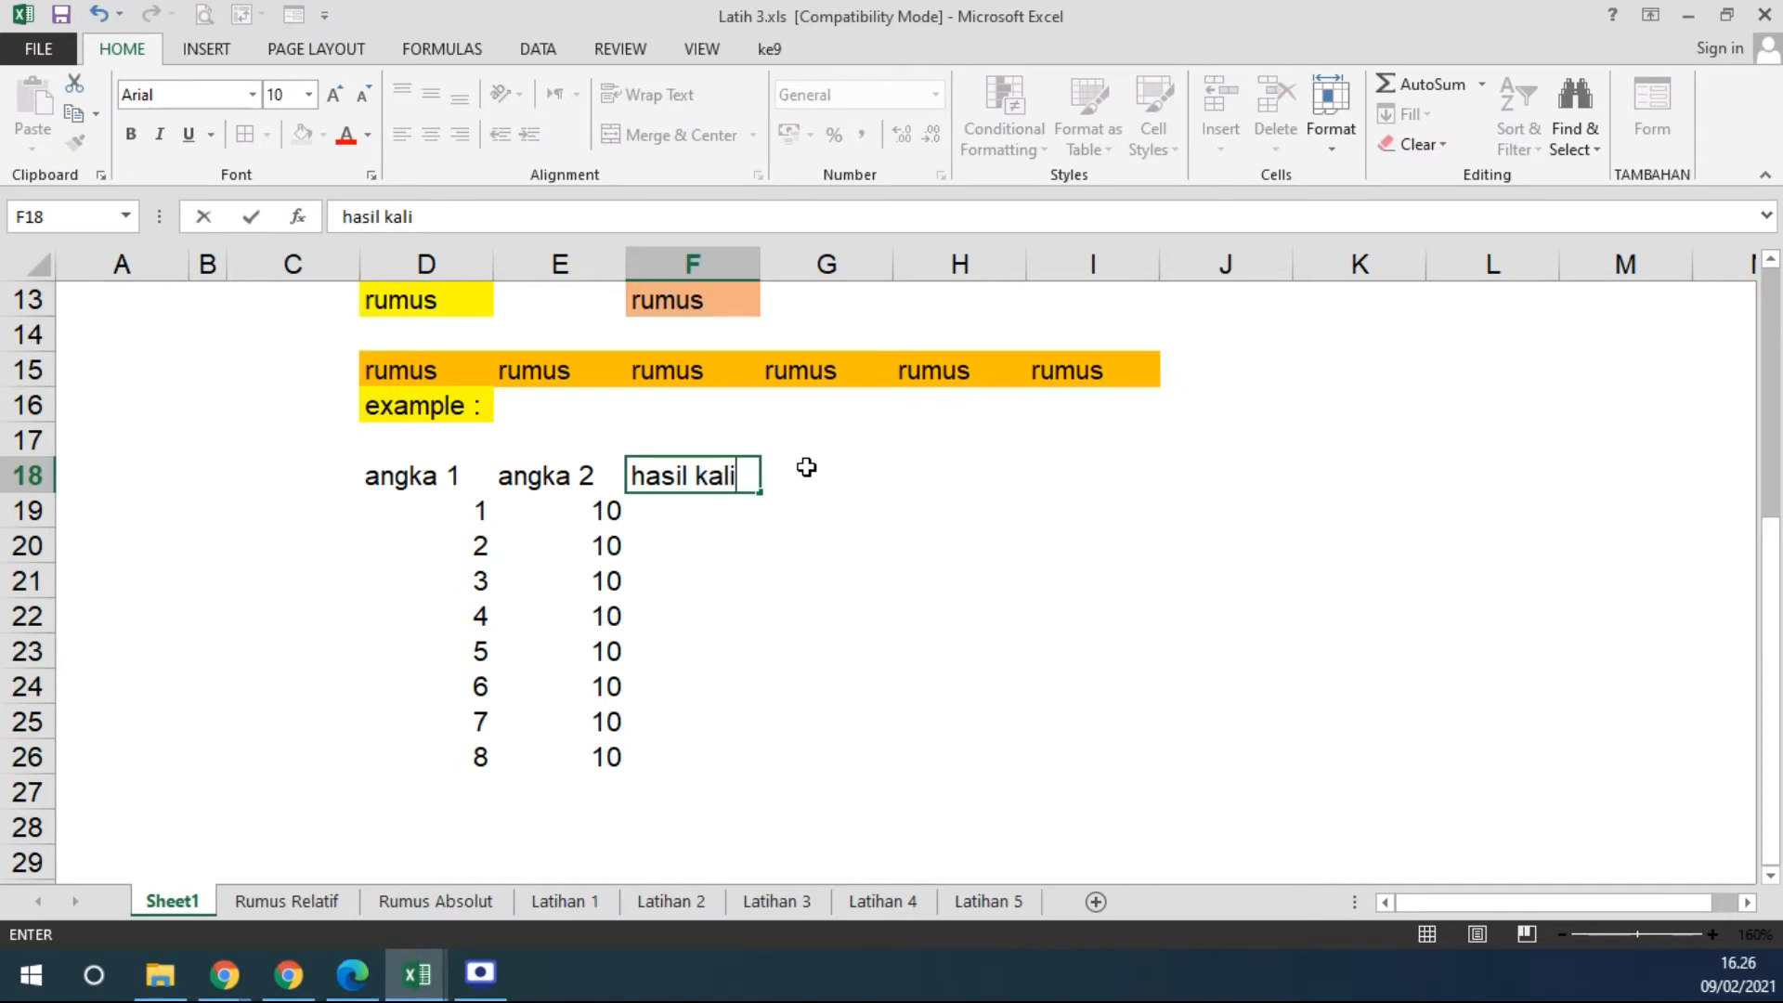
pyautogui.press('Return')
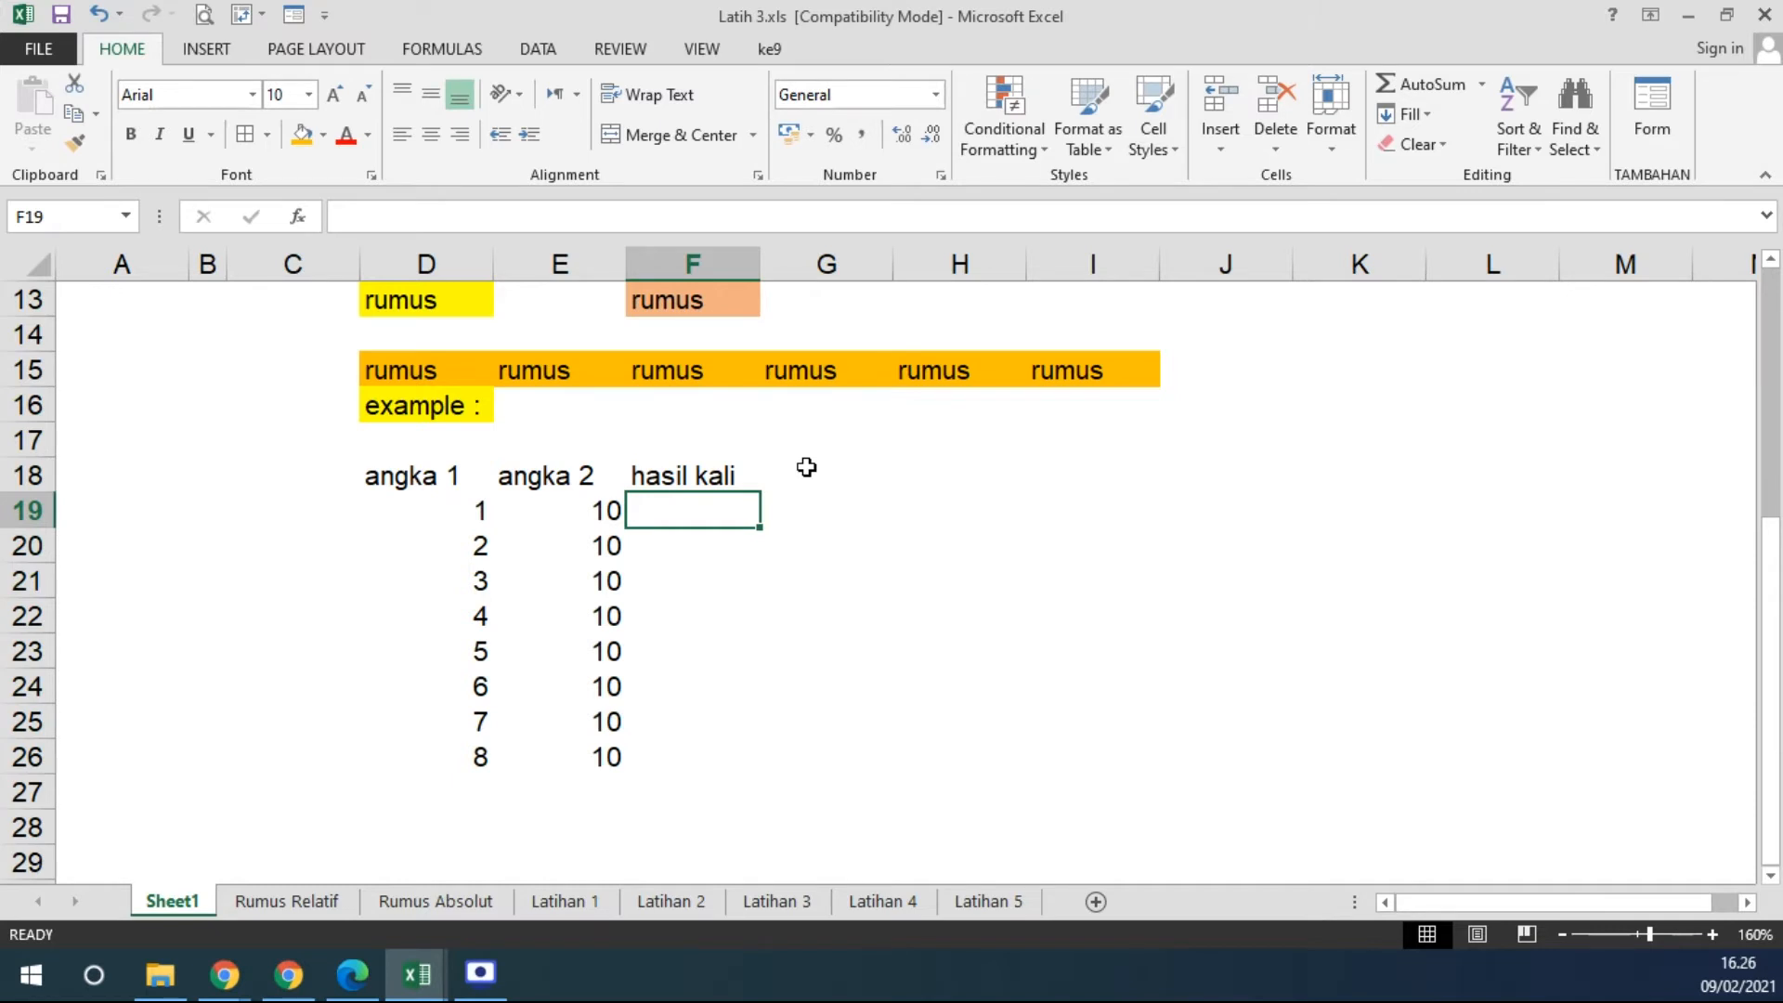
pyautogui.write('=')
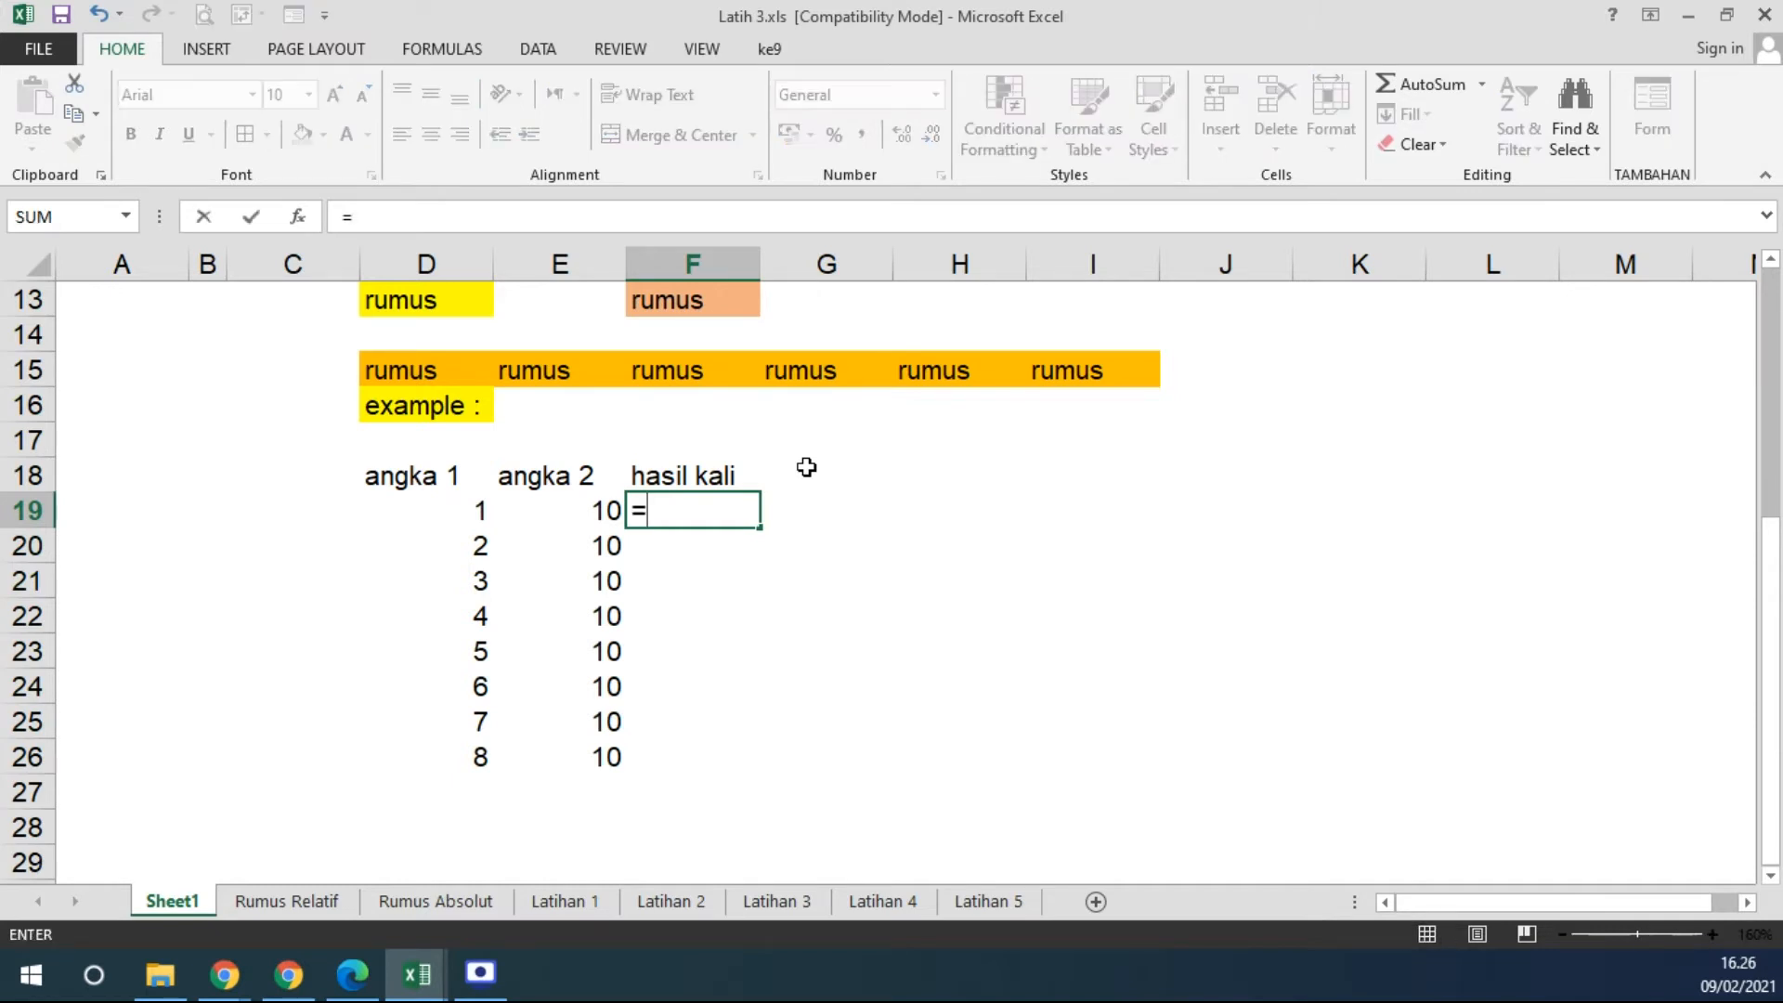
pyautogui.click(462, 517)
pyautogui.write('*')
pyautogui.click(561, 509)
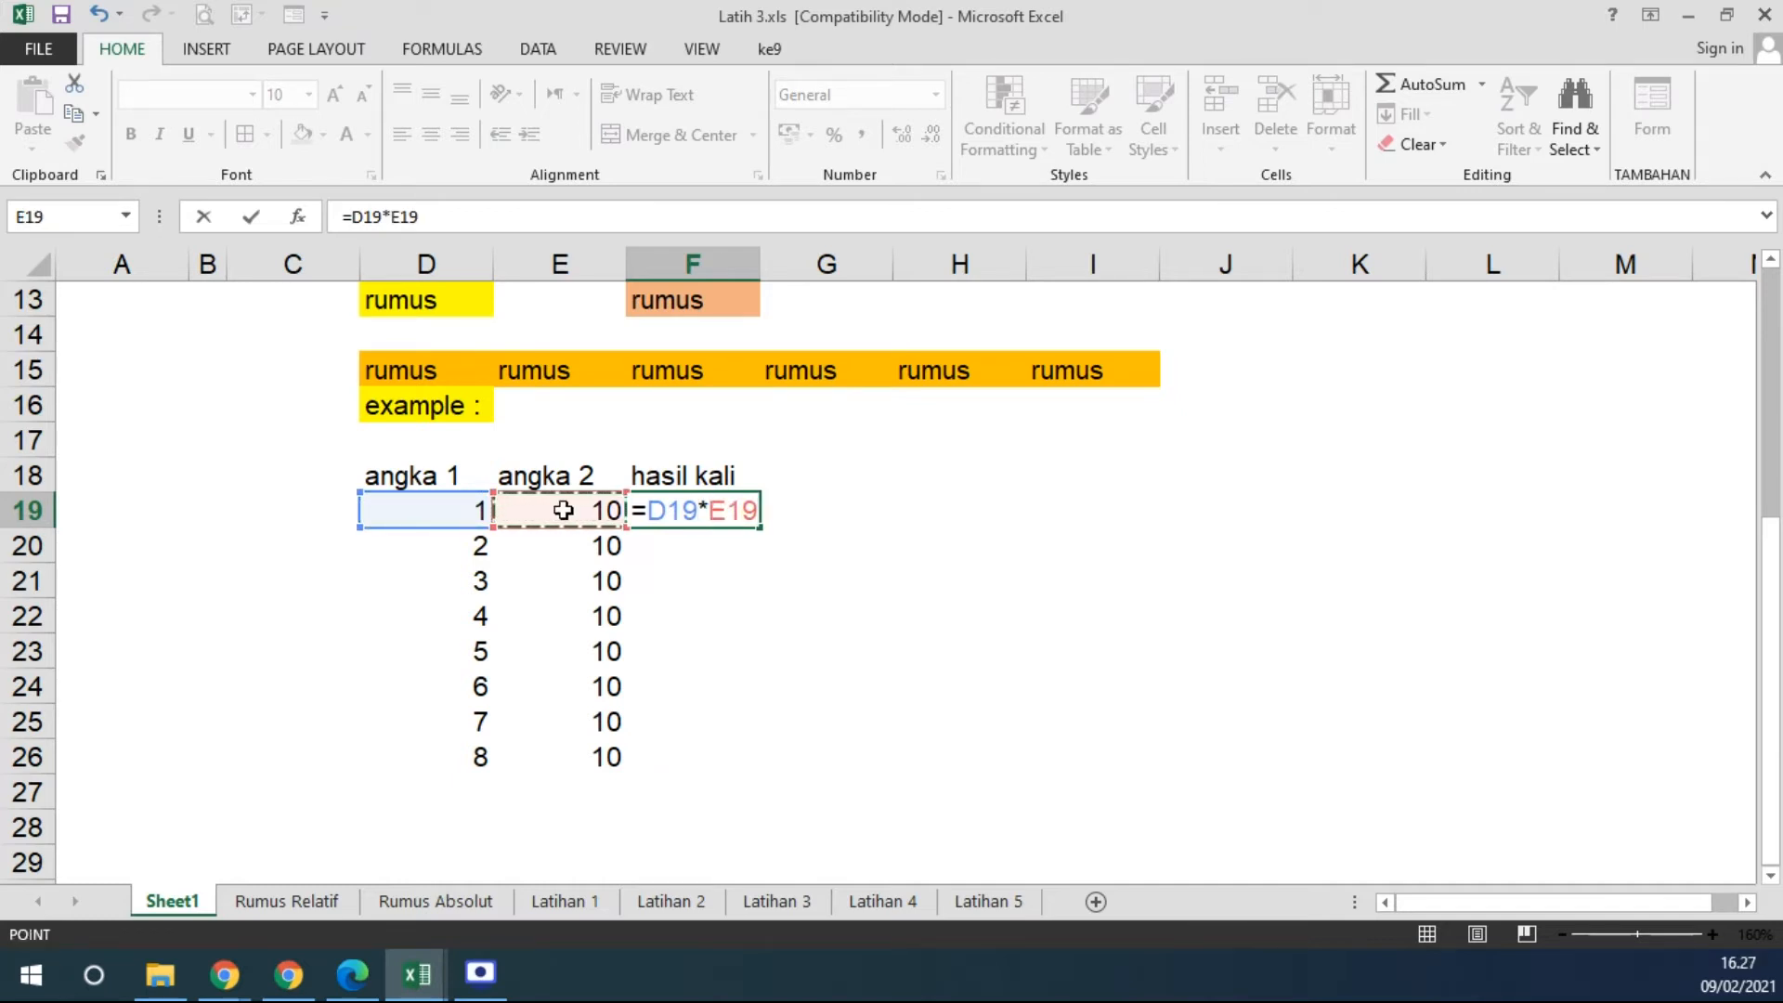
pyautogui.press('Return')
# Check the cells referenced by the F19 formula and fill it down through F26.
pyautogui.click(458, 510)
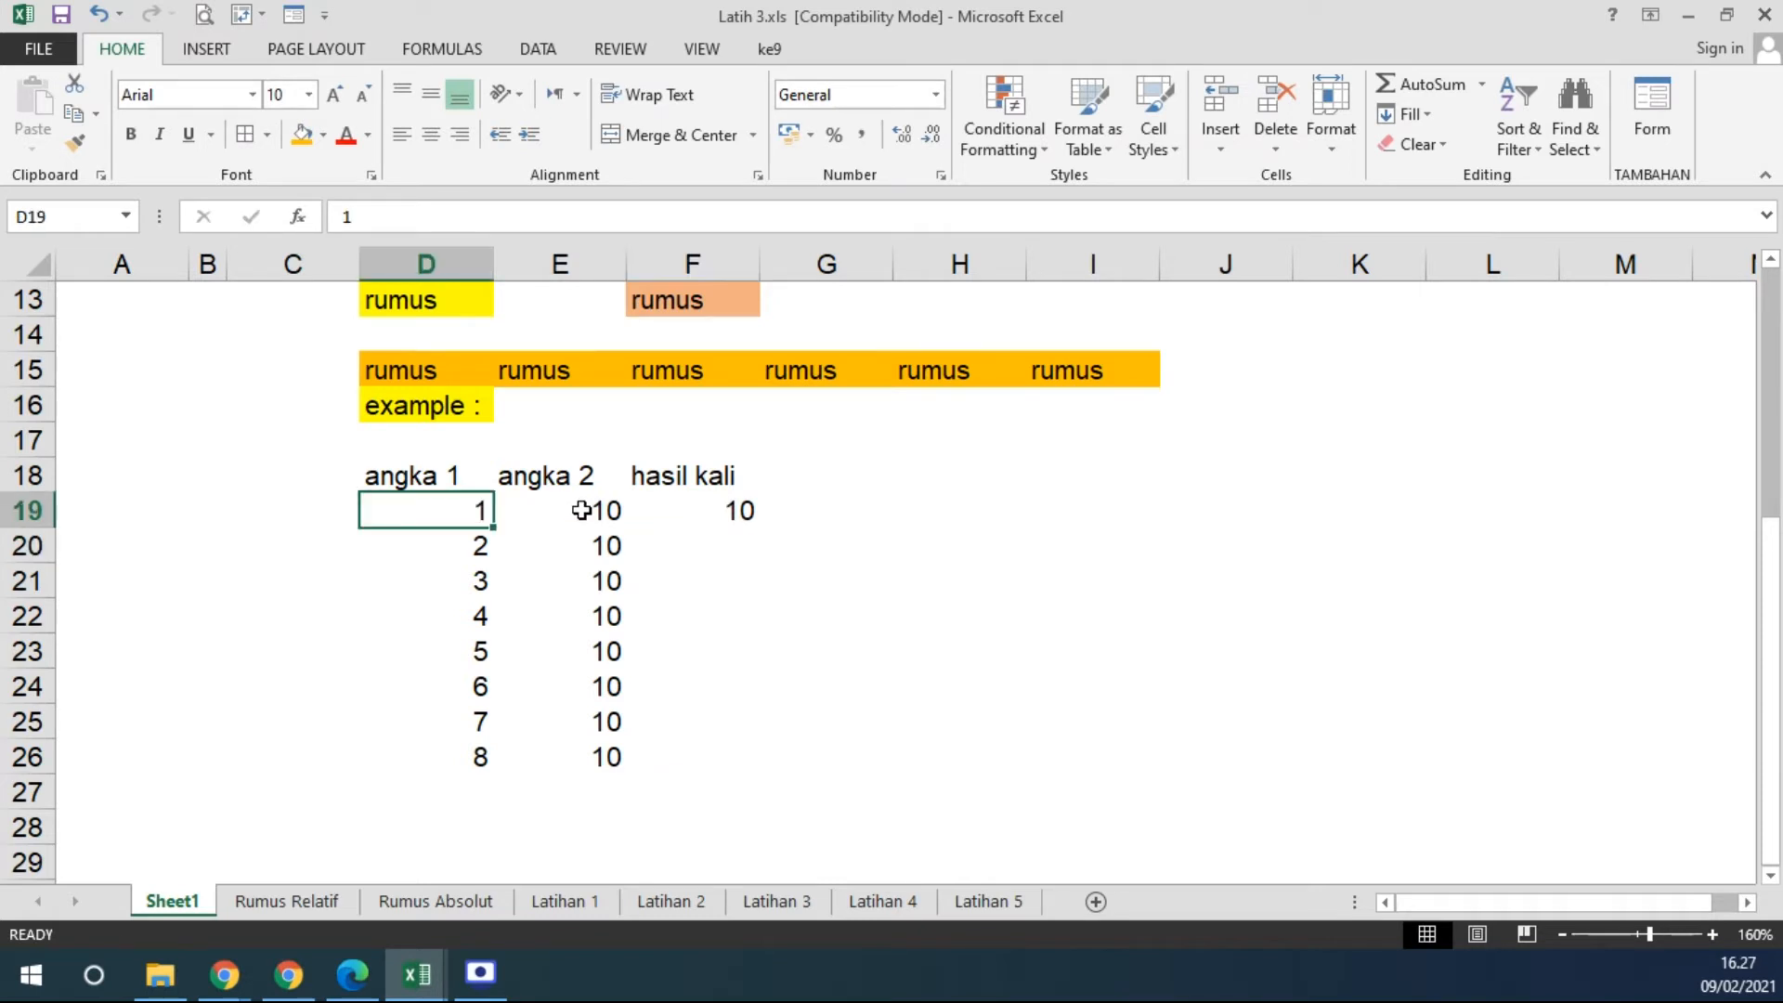
pyautogui.click(583, 510)
pyautogui.doubleClick(712, 510)
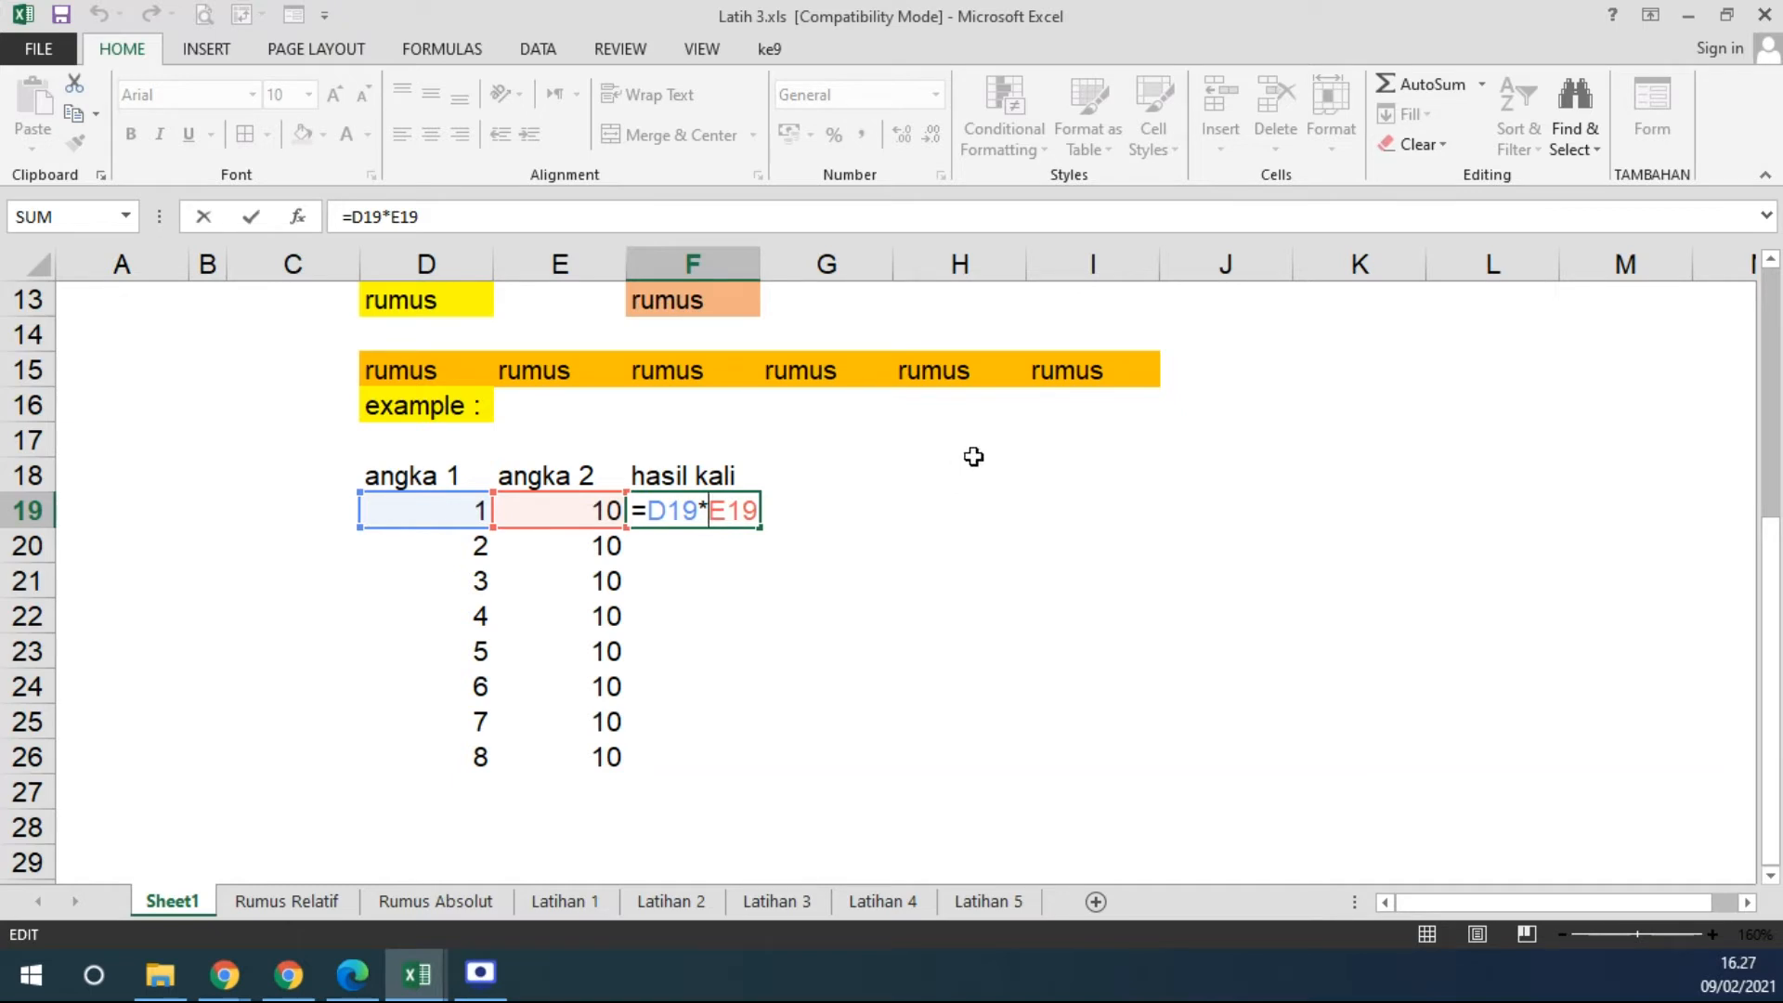
pyautogui.press('Return')
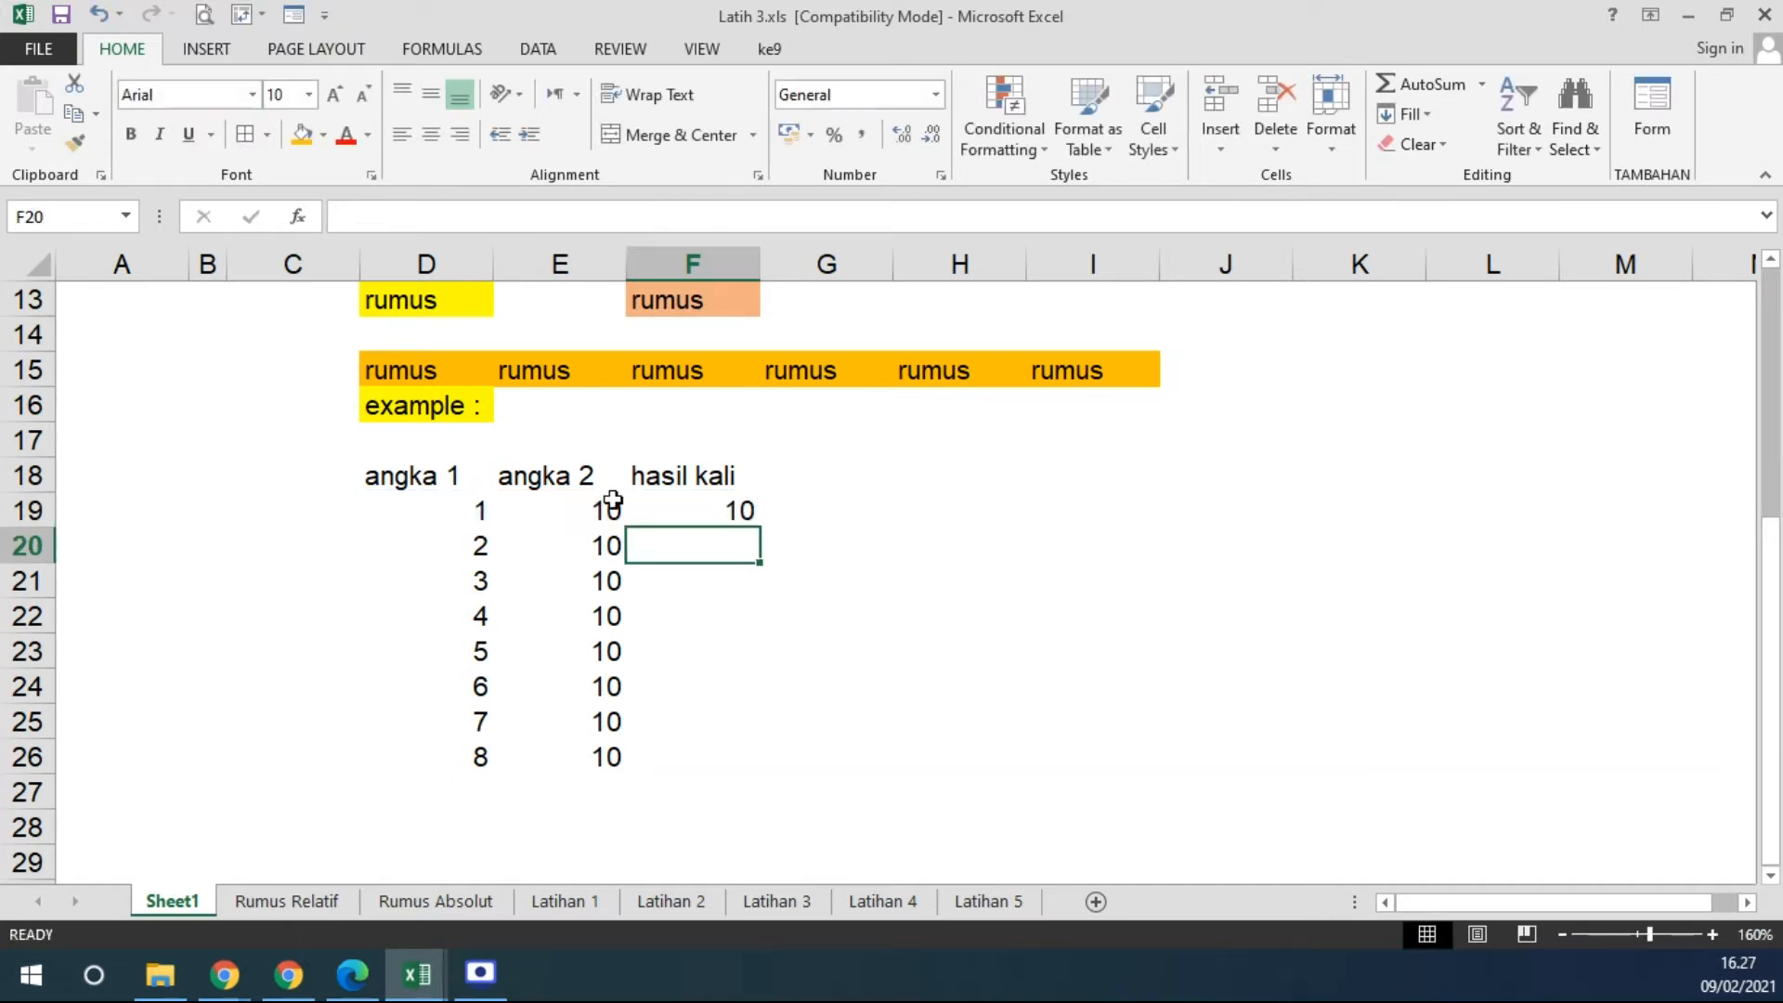
pyautogui.click(664, 507)
pyautogui.moveTo(760, 526); pyautogui.dragTo(728, 782)
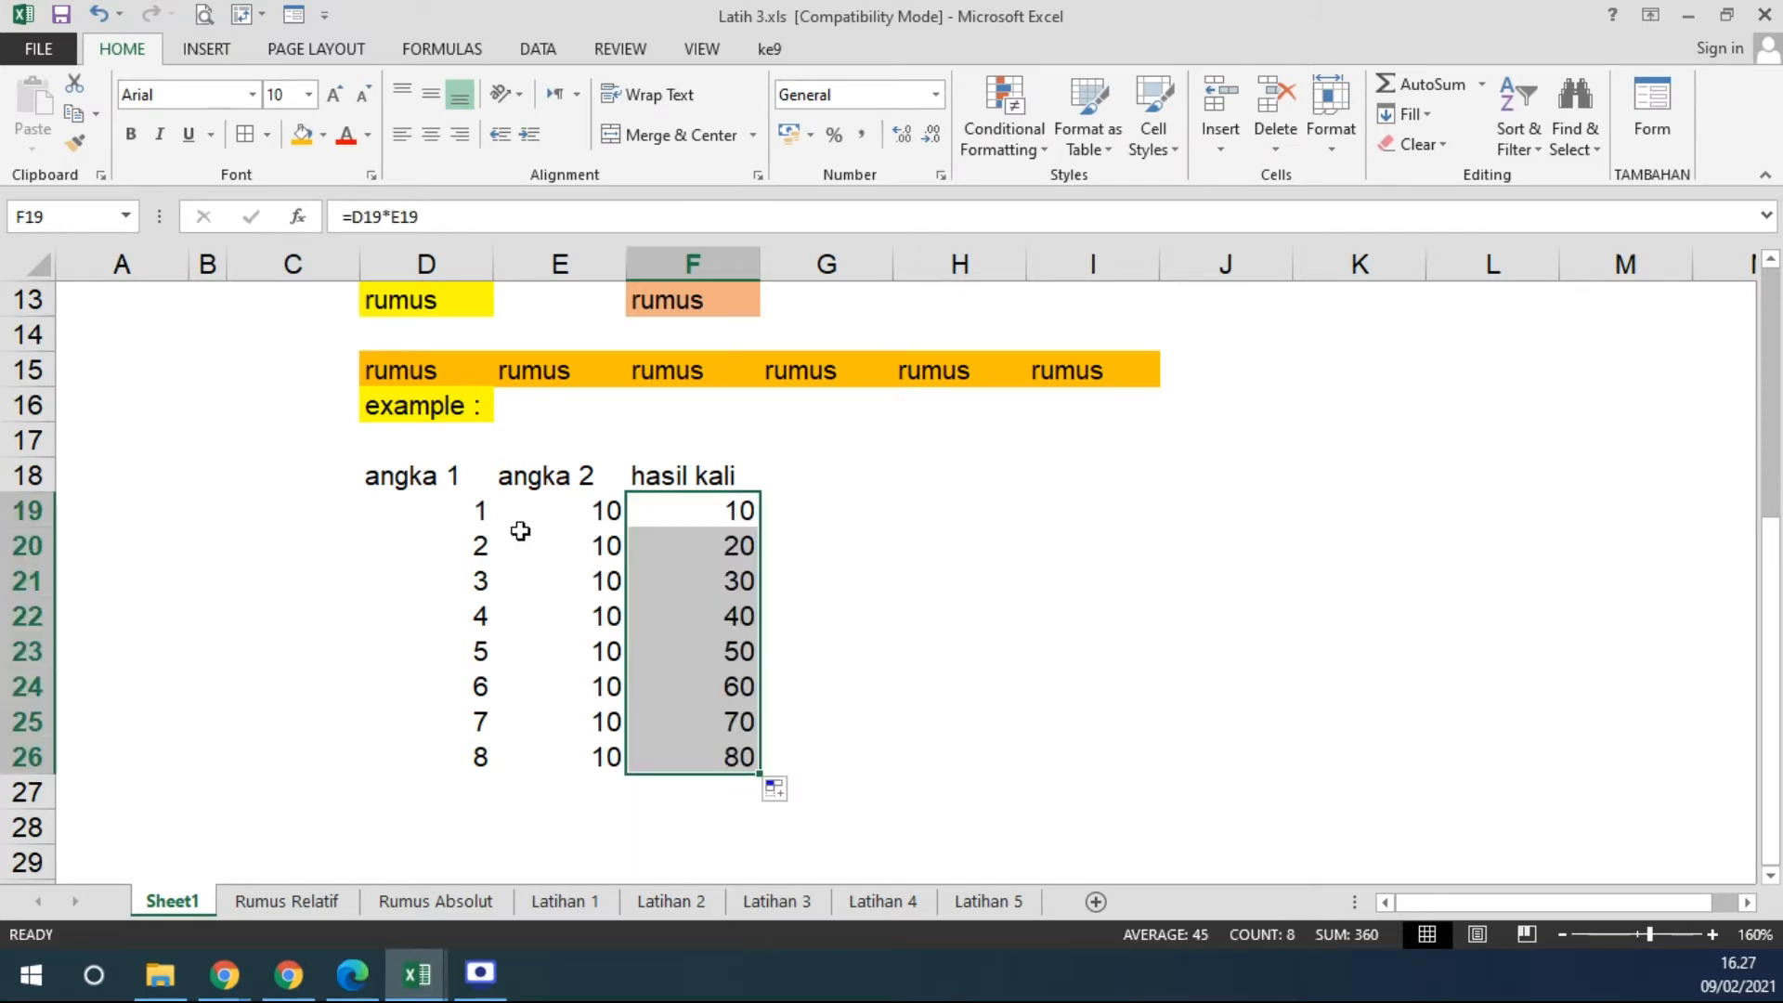
pyautogui.click(668, 546)
pyautogui.click(613, 510)
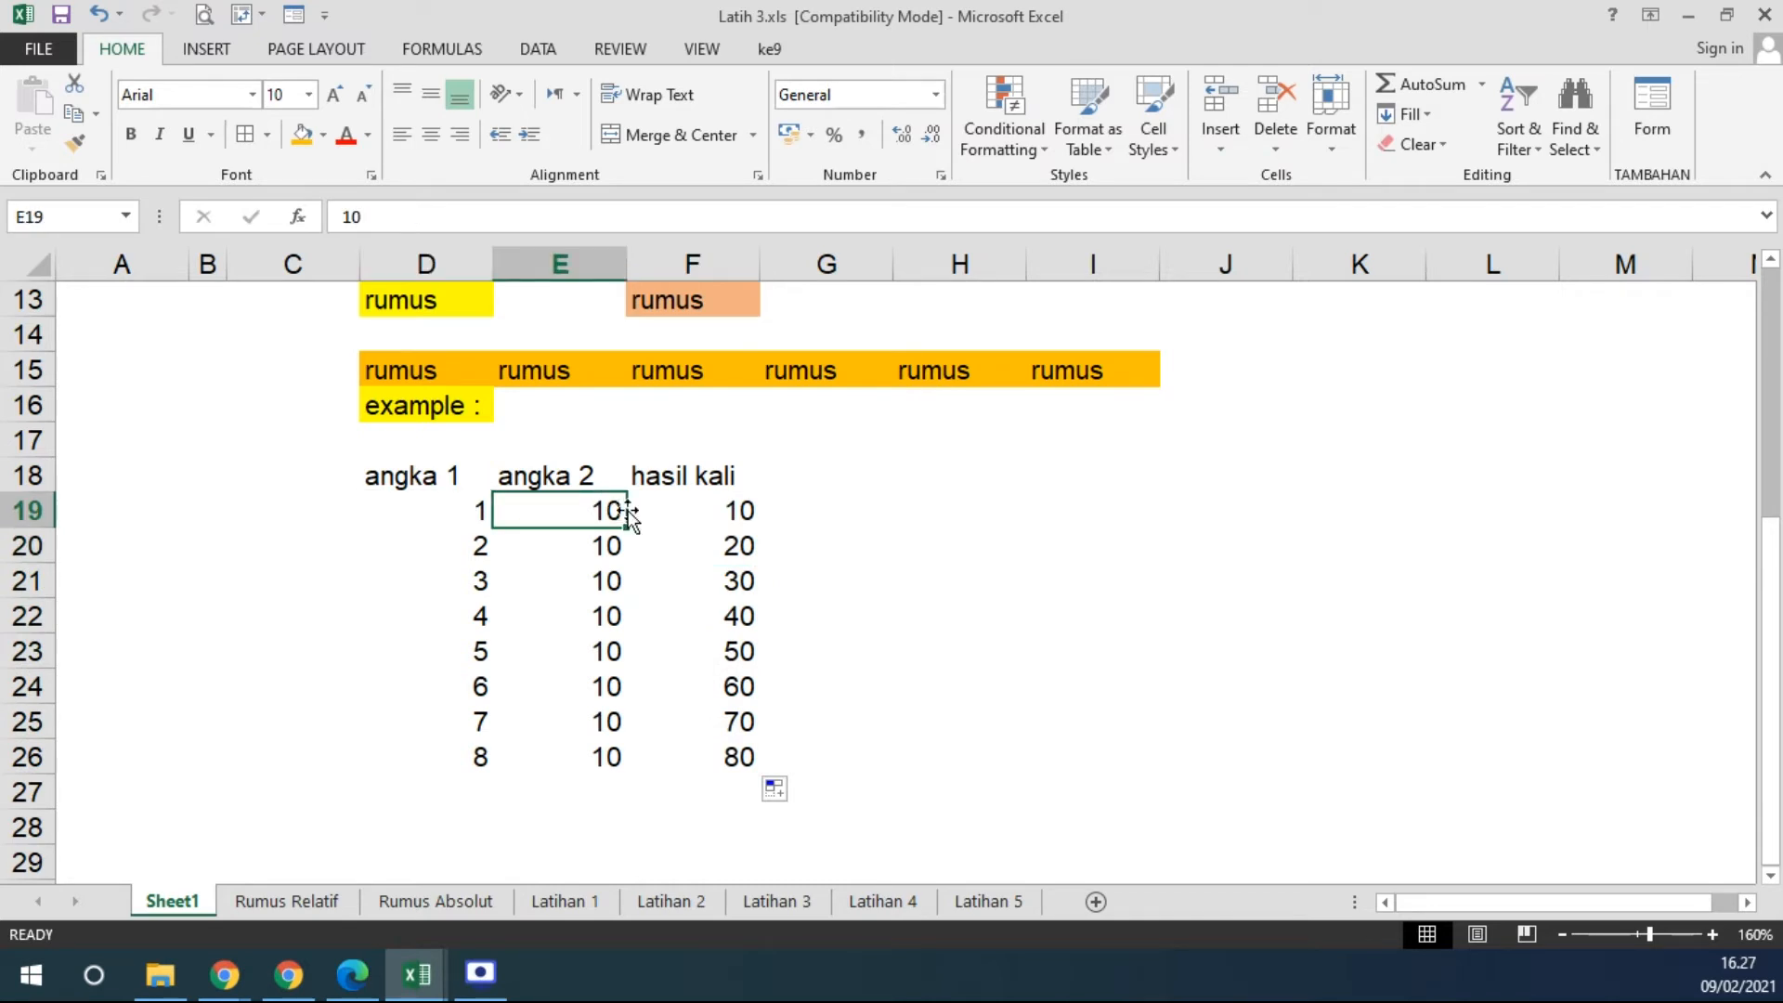
# Examine the cell references in the hasil kali formulas from F20 to F26 and compare them with the relative cell notes.
pyautogui.click(724, 552)
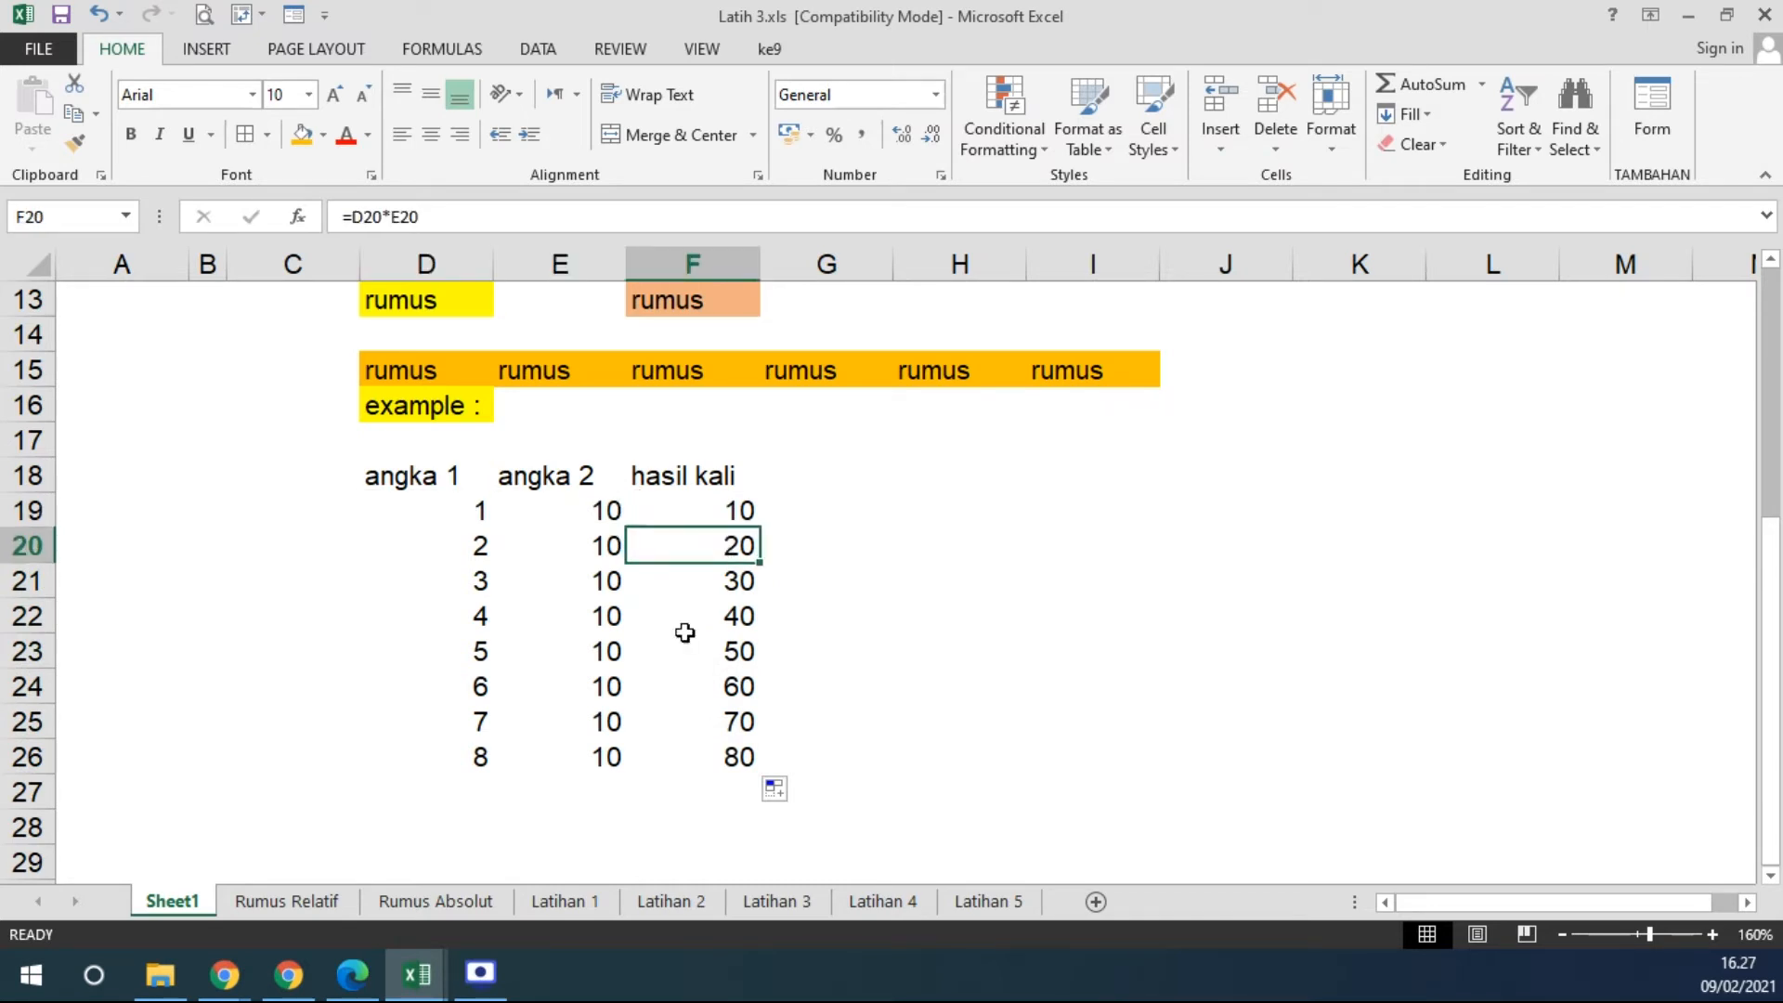
pyautogui.doubleClick(740, 547)
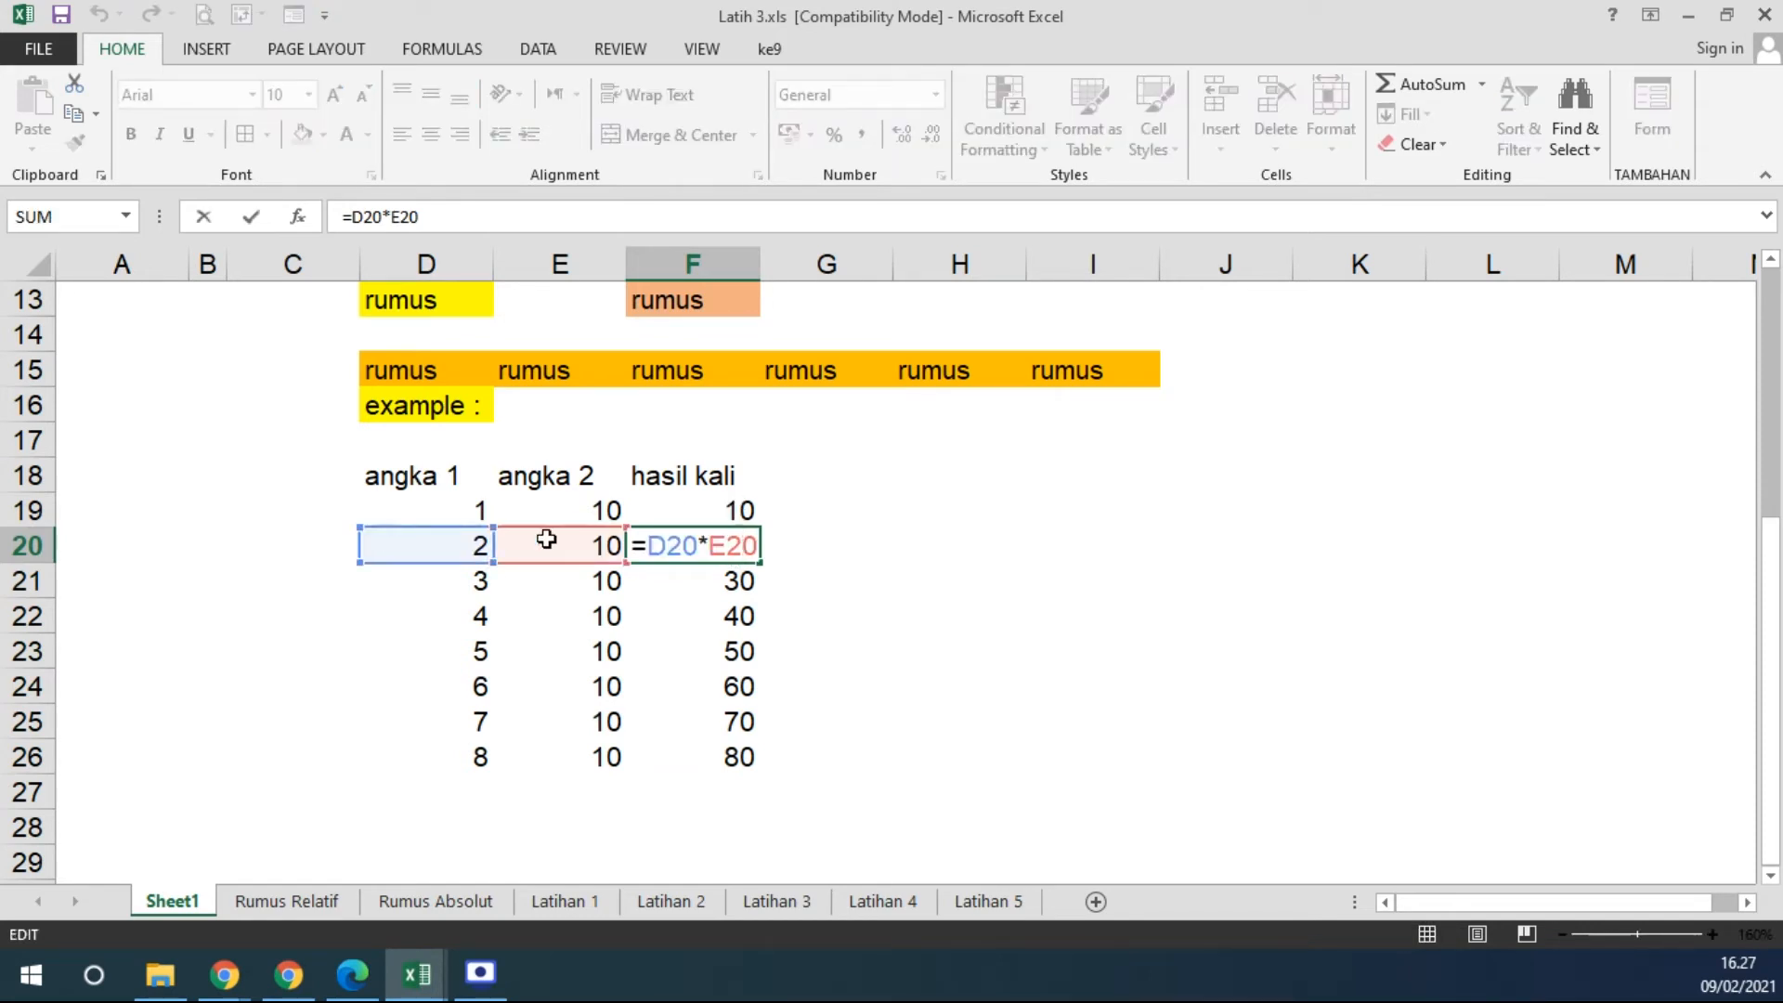
pyautogui.doubleClick(675, 579)
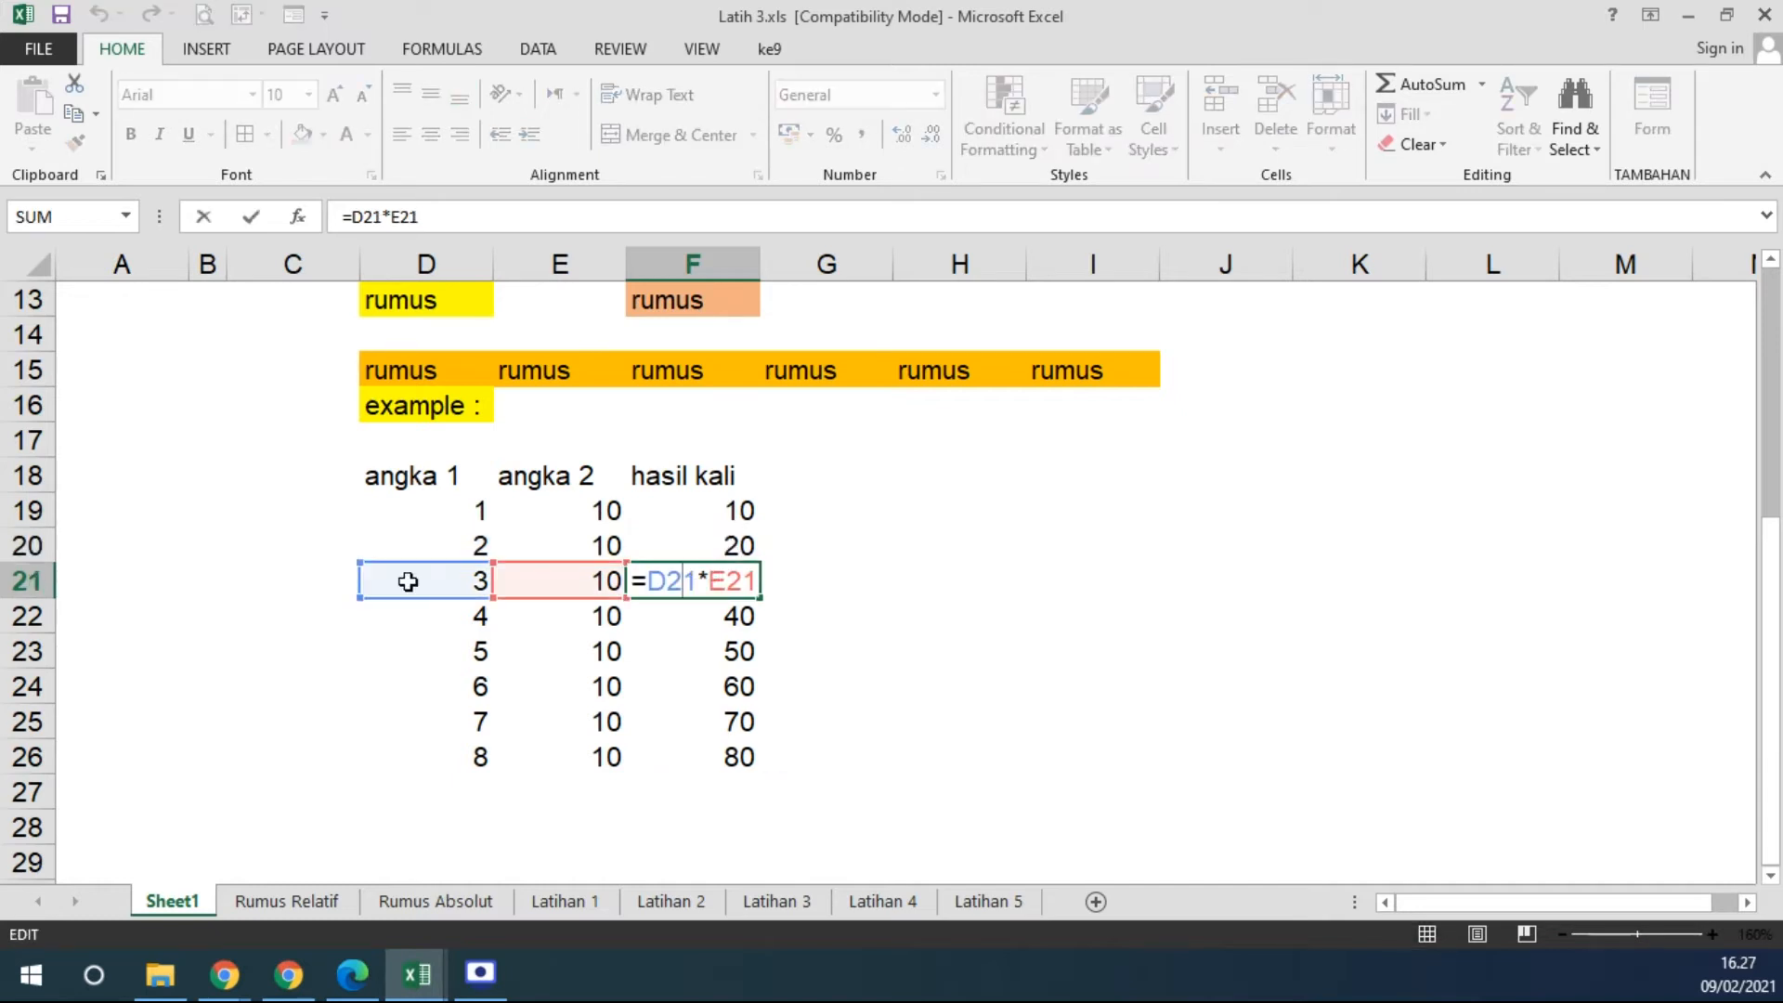
pyautogui.doubleClick(728, 617)
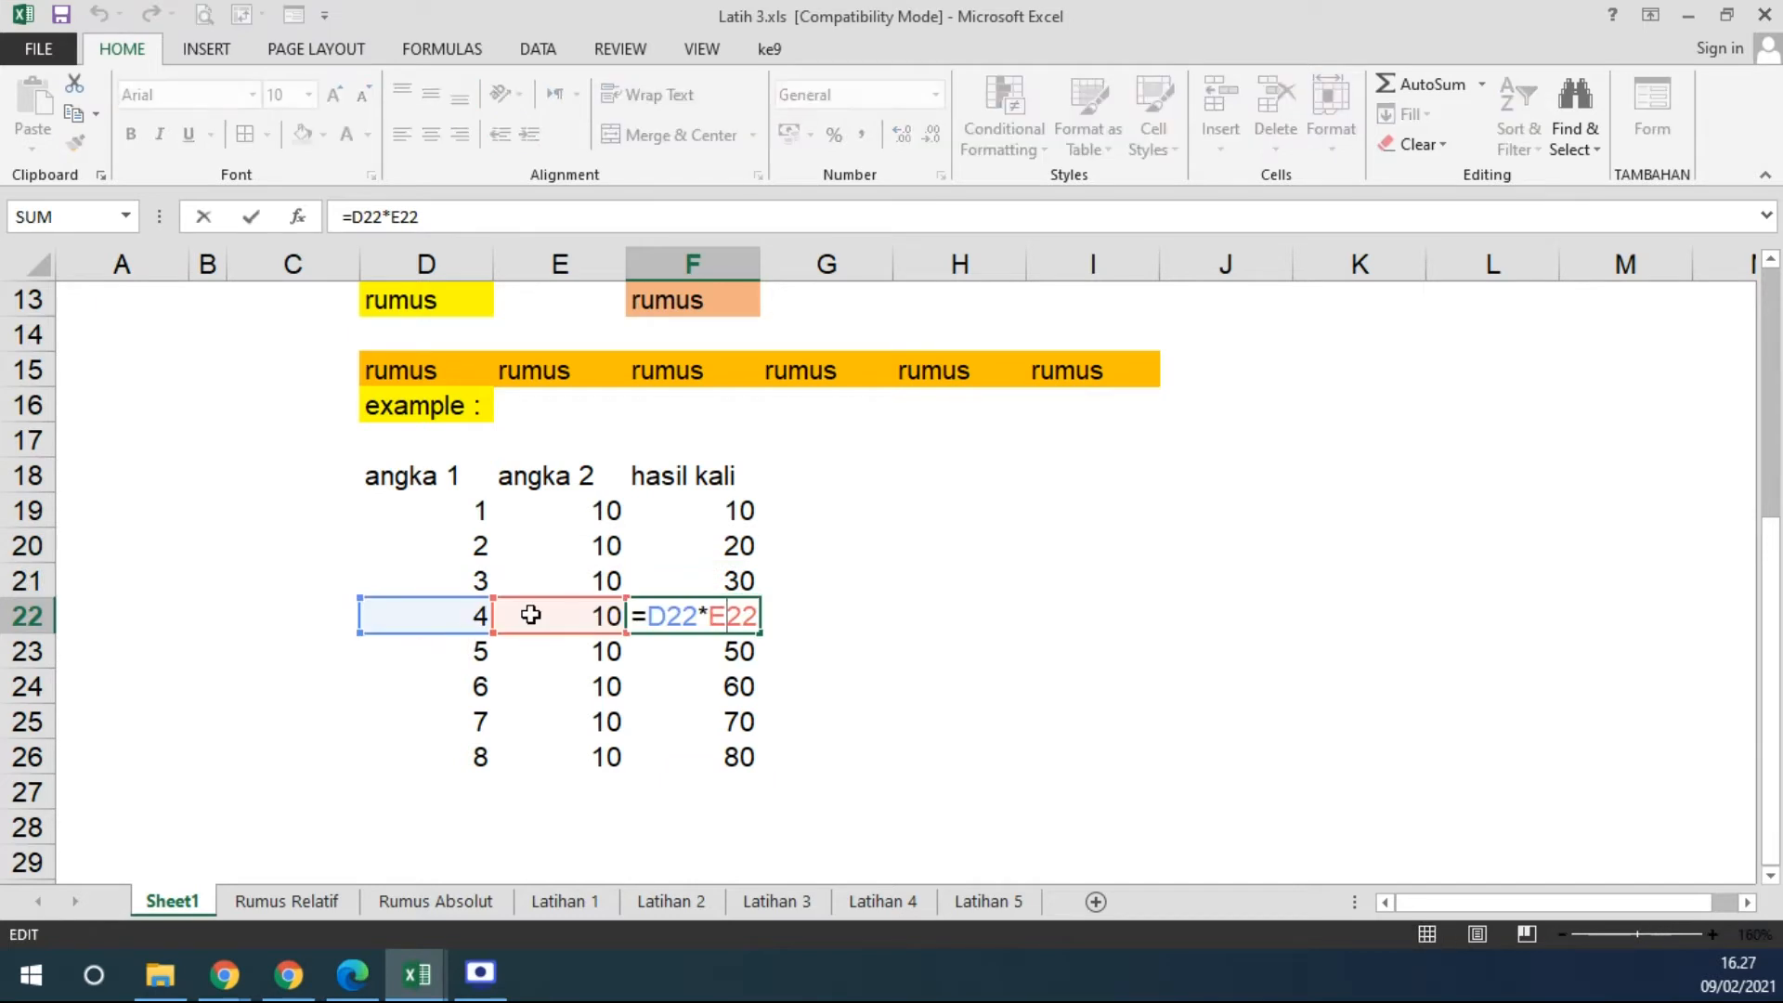
pyautogui.doubleClick(730, 650)
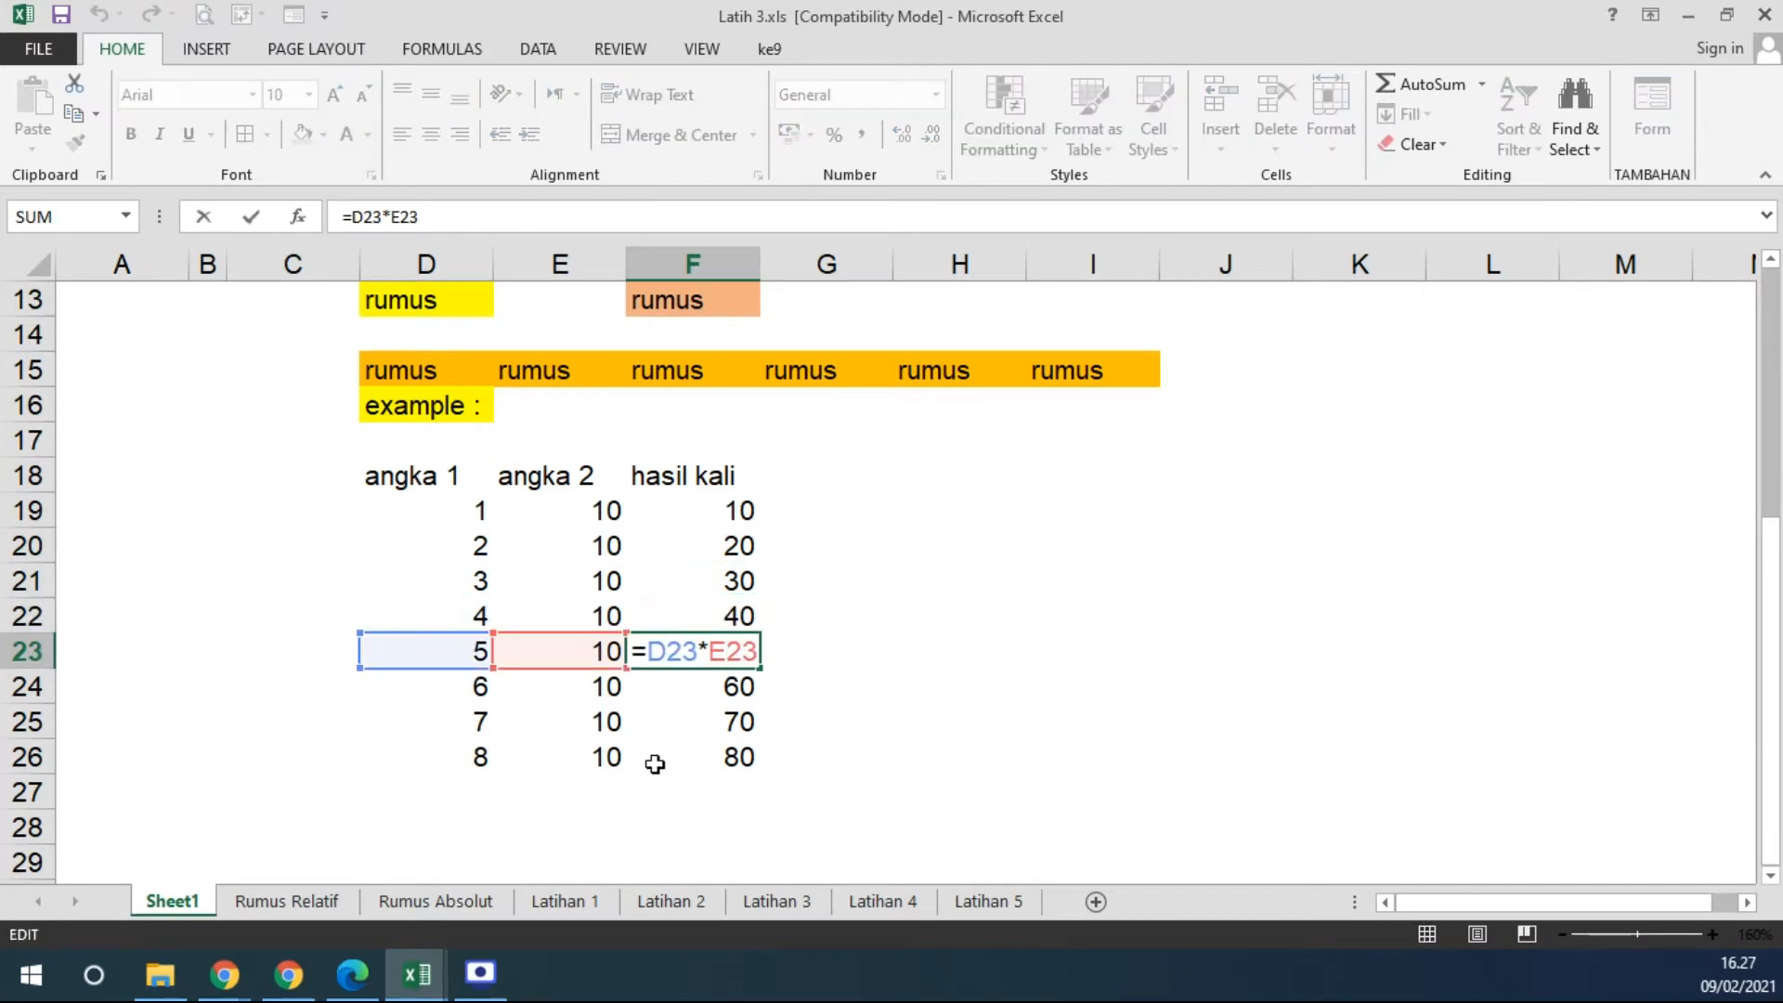
pyautogui.doubleClick(699, 756)
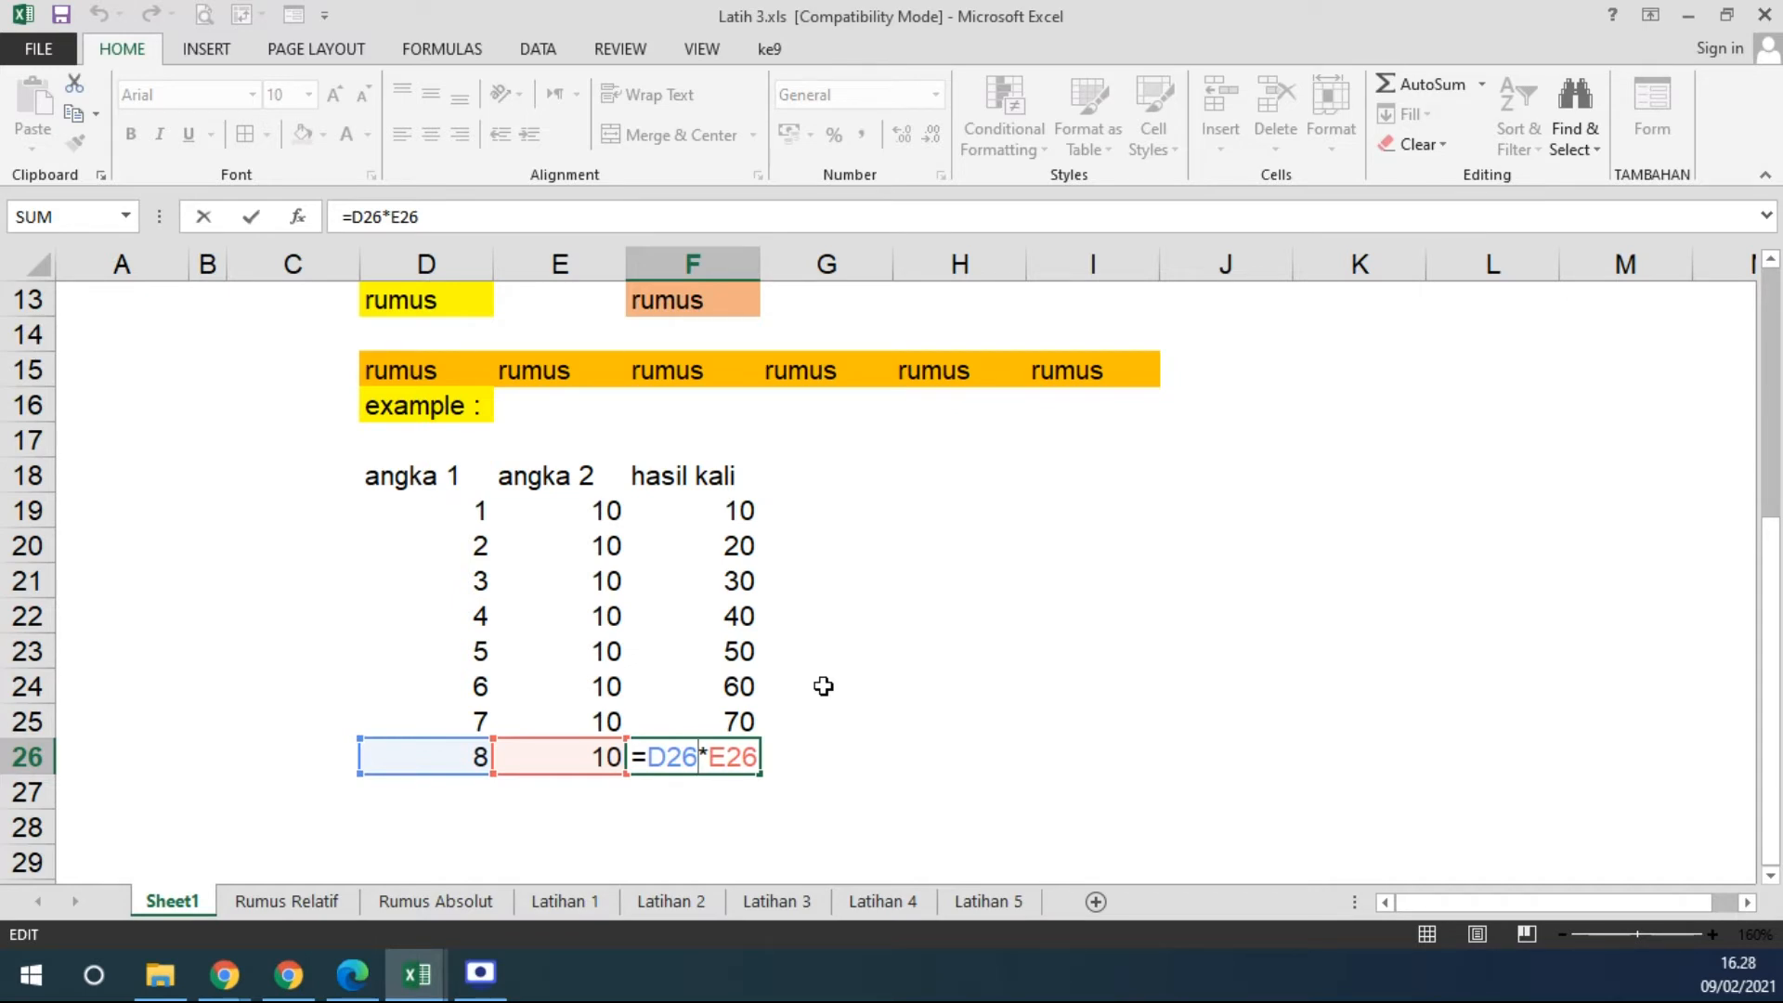
pyautogui.scroll(3, 824, 686)
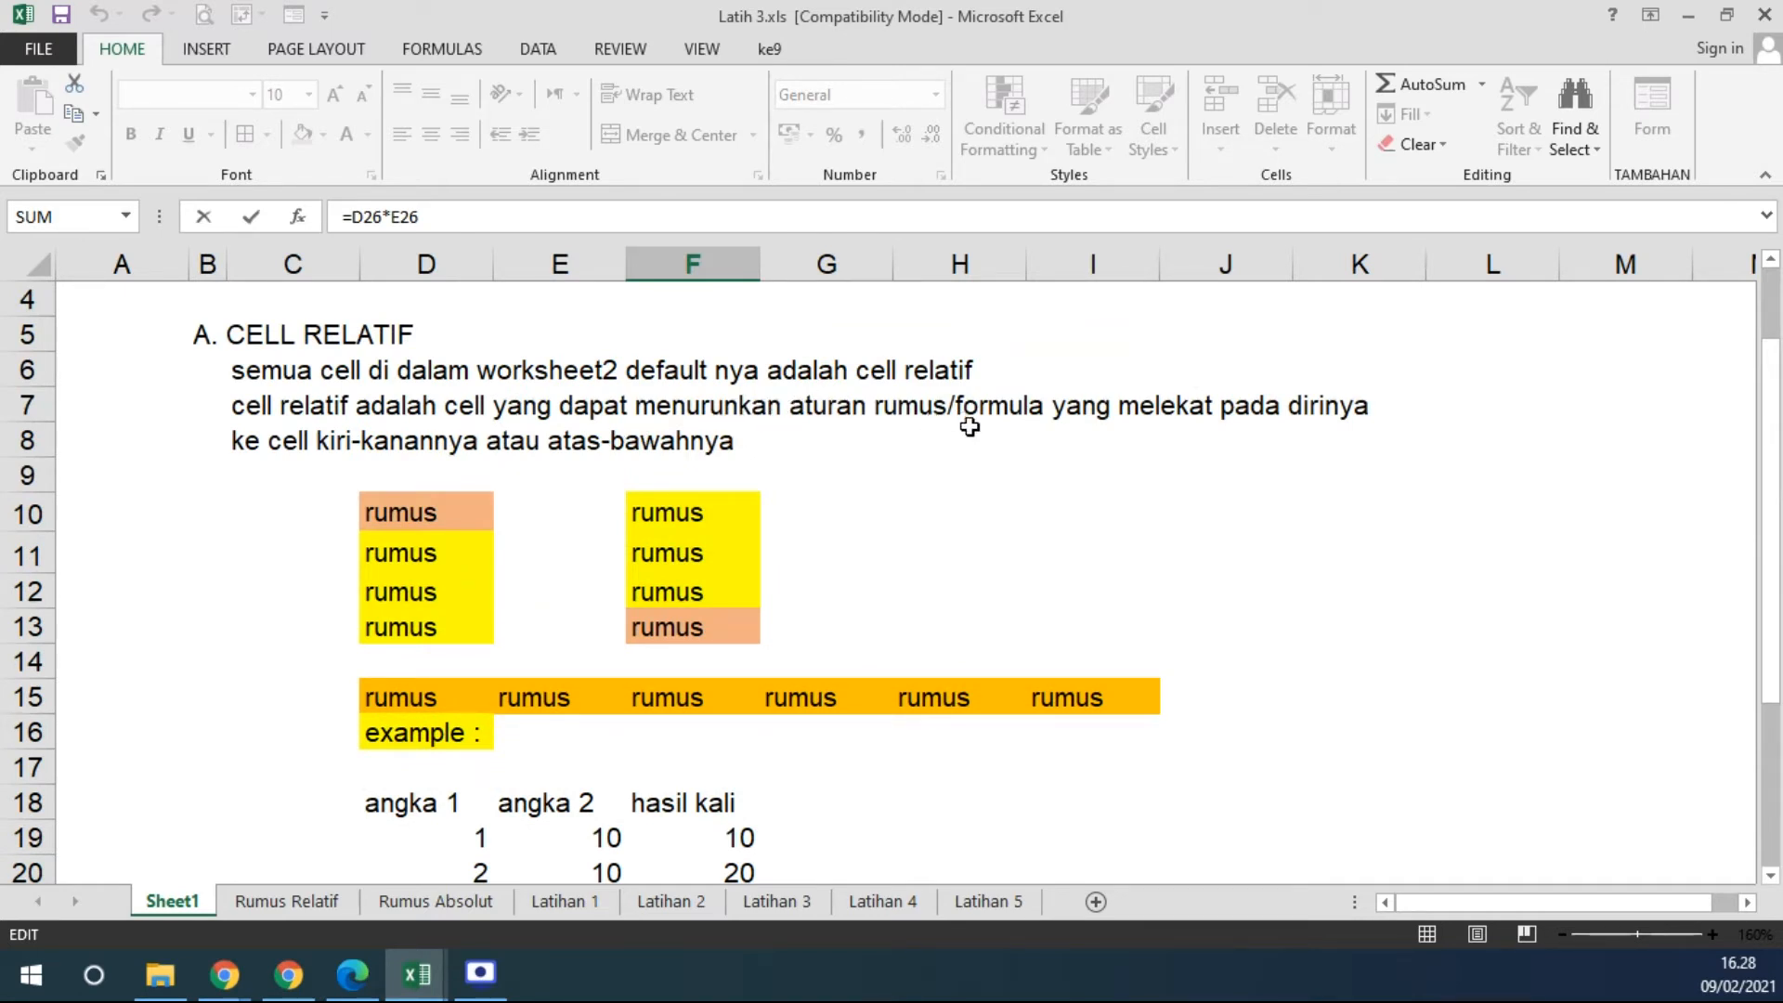
pyautogui.scroll(-3, 945, 530)
pyautogui.scroll(3, 950, 530)
pyautogui.scroll(-4, 1006, 598)
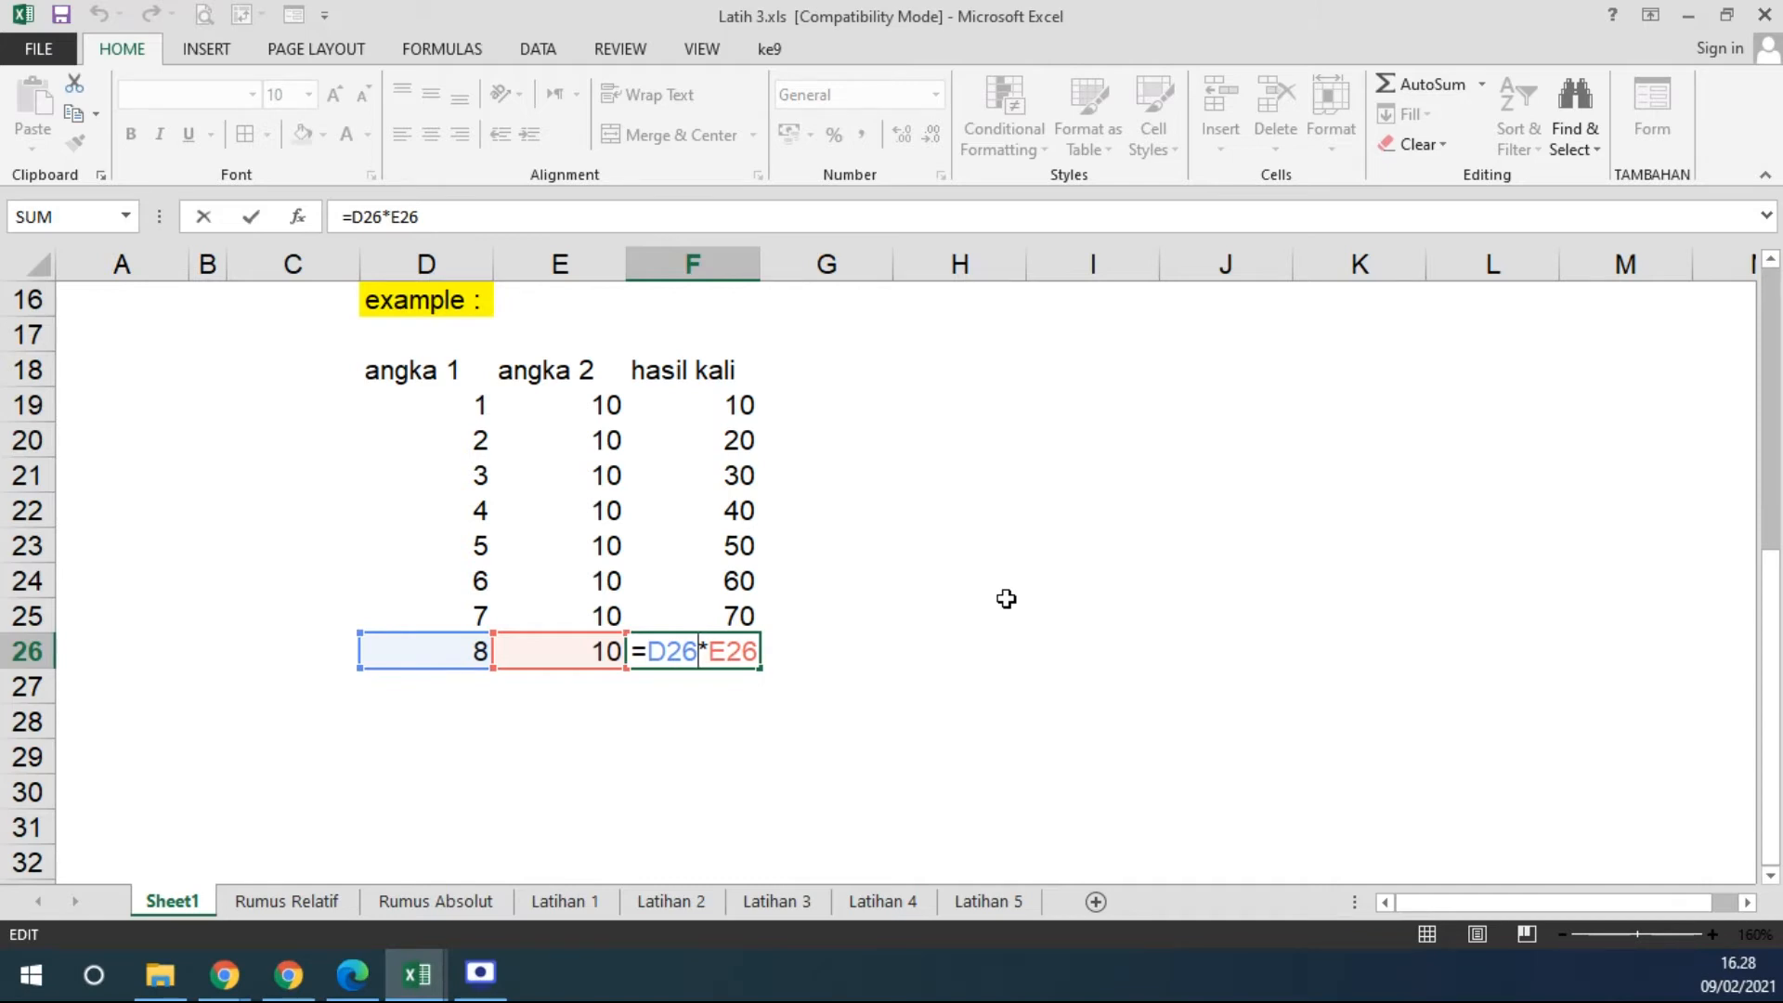
pyautogui.hotkey('ctrl', 'Return')
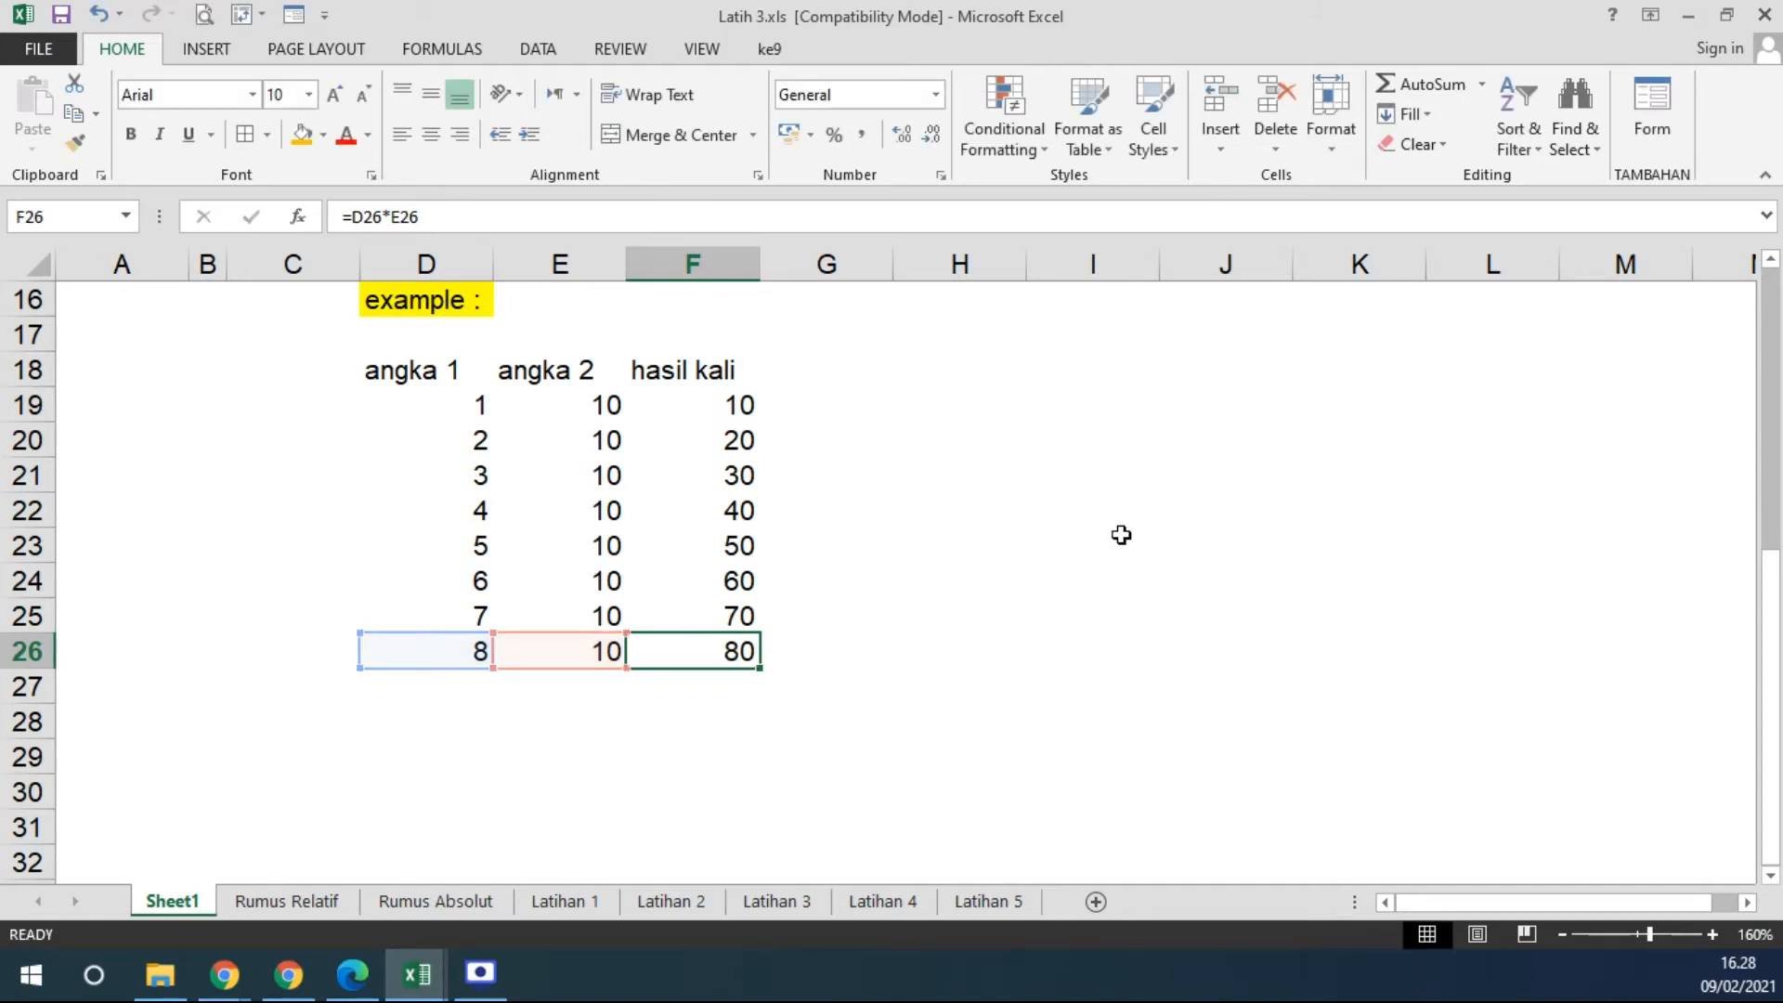
# Fill the F19 formula down to F20 again and check its referenced cells D20 and E20.
pyautogui.click(717, 405)
pyautogui.moveTo(759, 423); pyautogui.dragTo(695, 447)
pyautogui.doubleClick(694, 446)
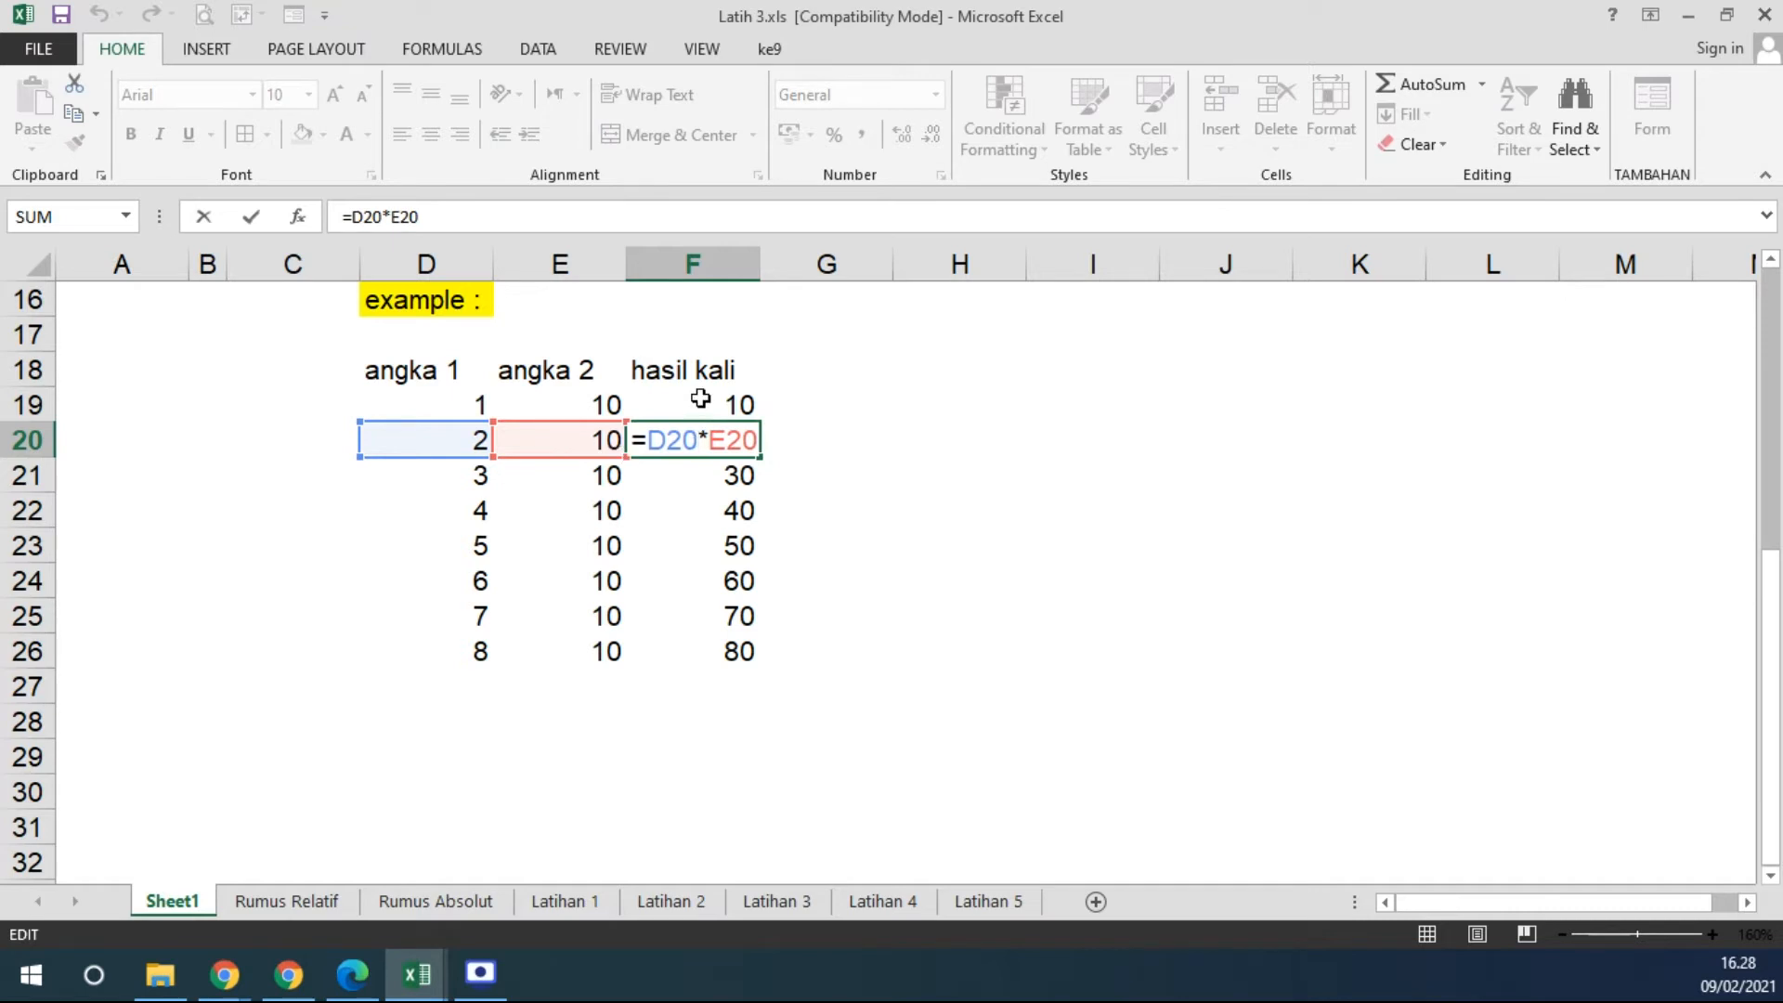
pyautogui.click(438, 400)
pyautogui.click(437, 442)
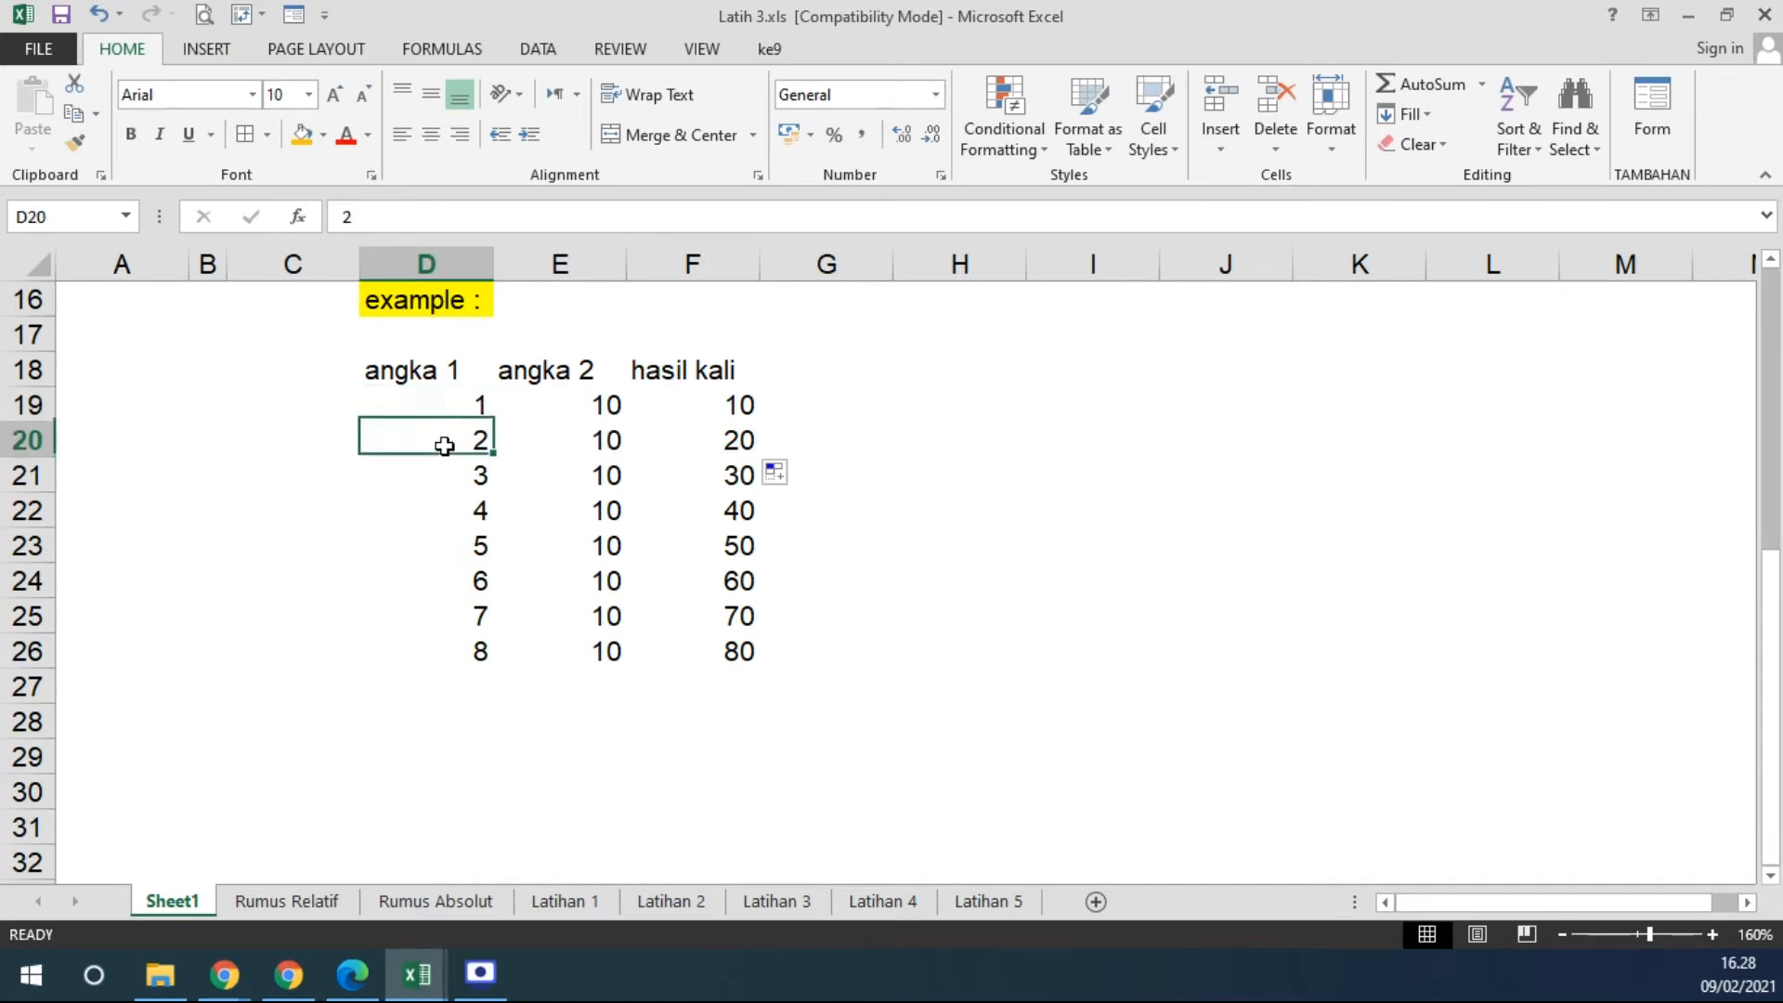
pyautogui.click(560, 442)
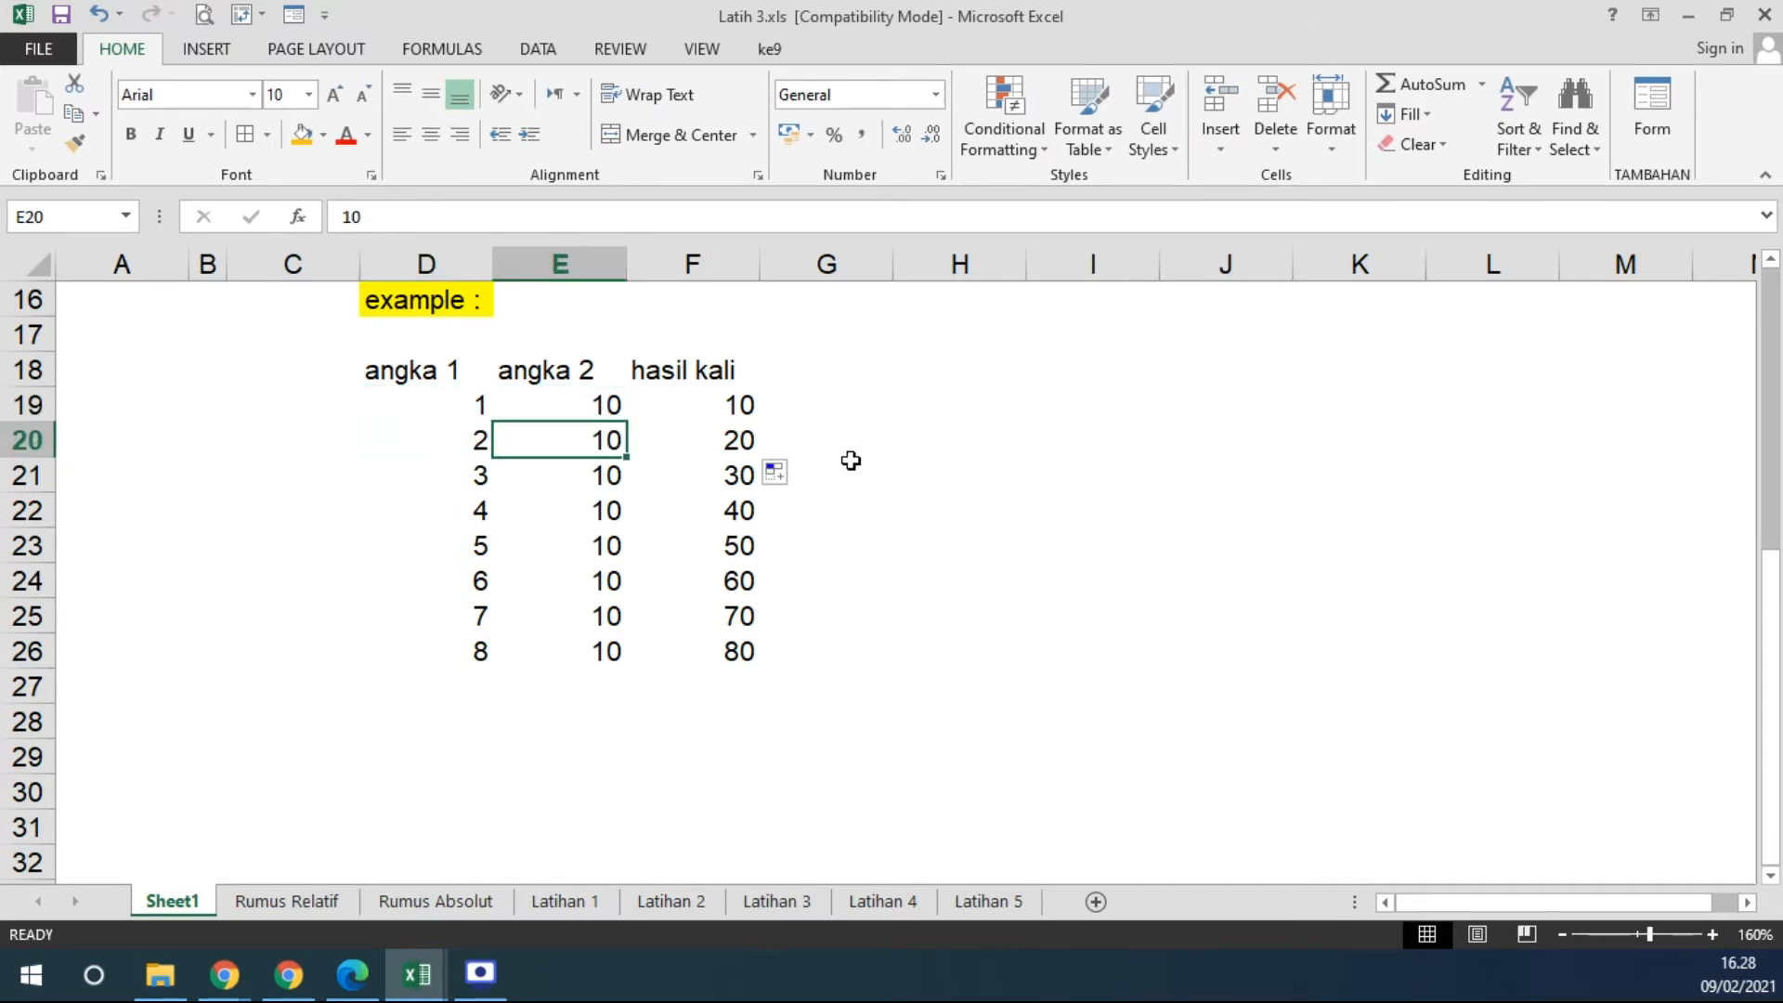
# Examine the F19 formula's references and the matching angka 1 and angka 2 cells in rows 20 to 22.
pyautogui.doubleClick(708, 403)
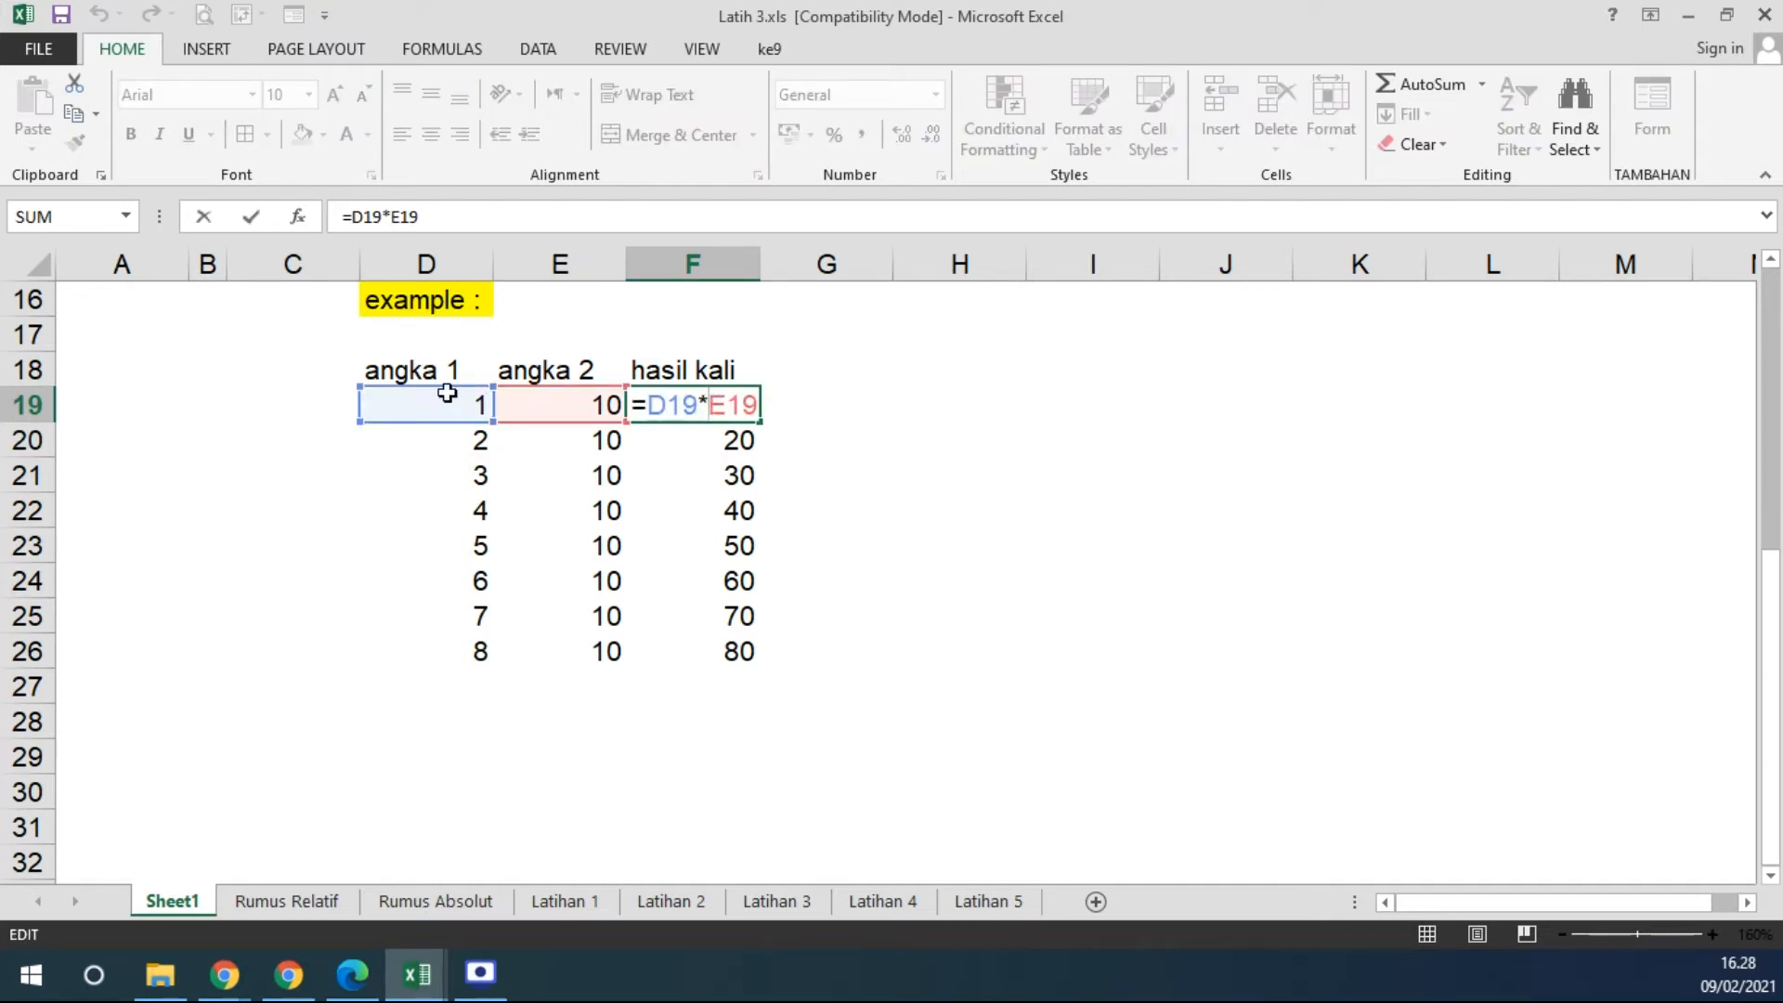
pyautogui.press('Escape')
pyautogui.click(420, 440)
pyautogui.click(585, 438)
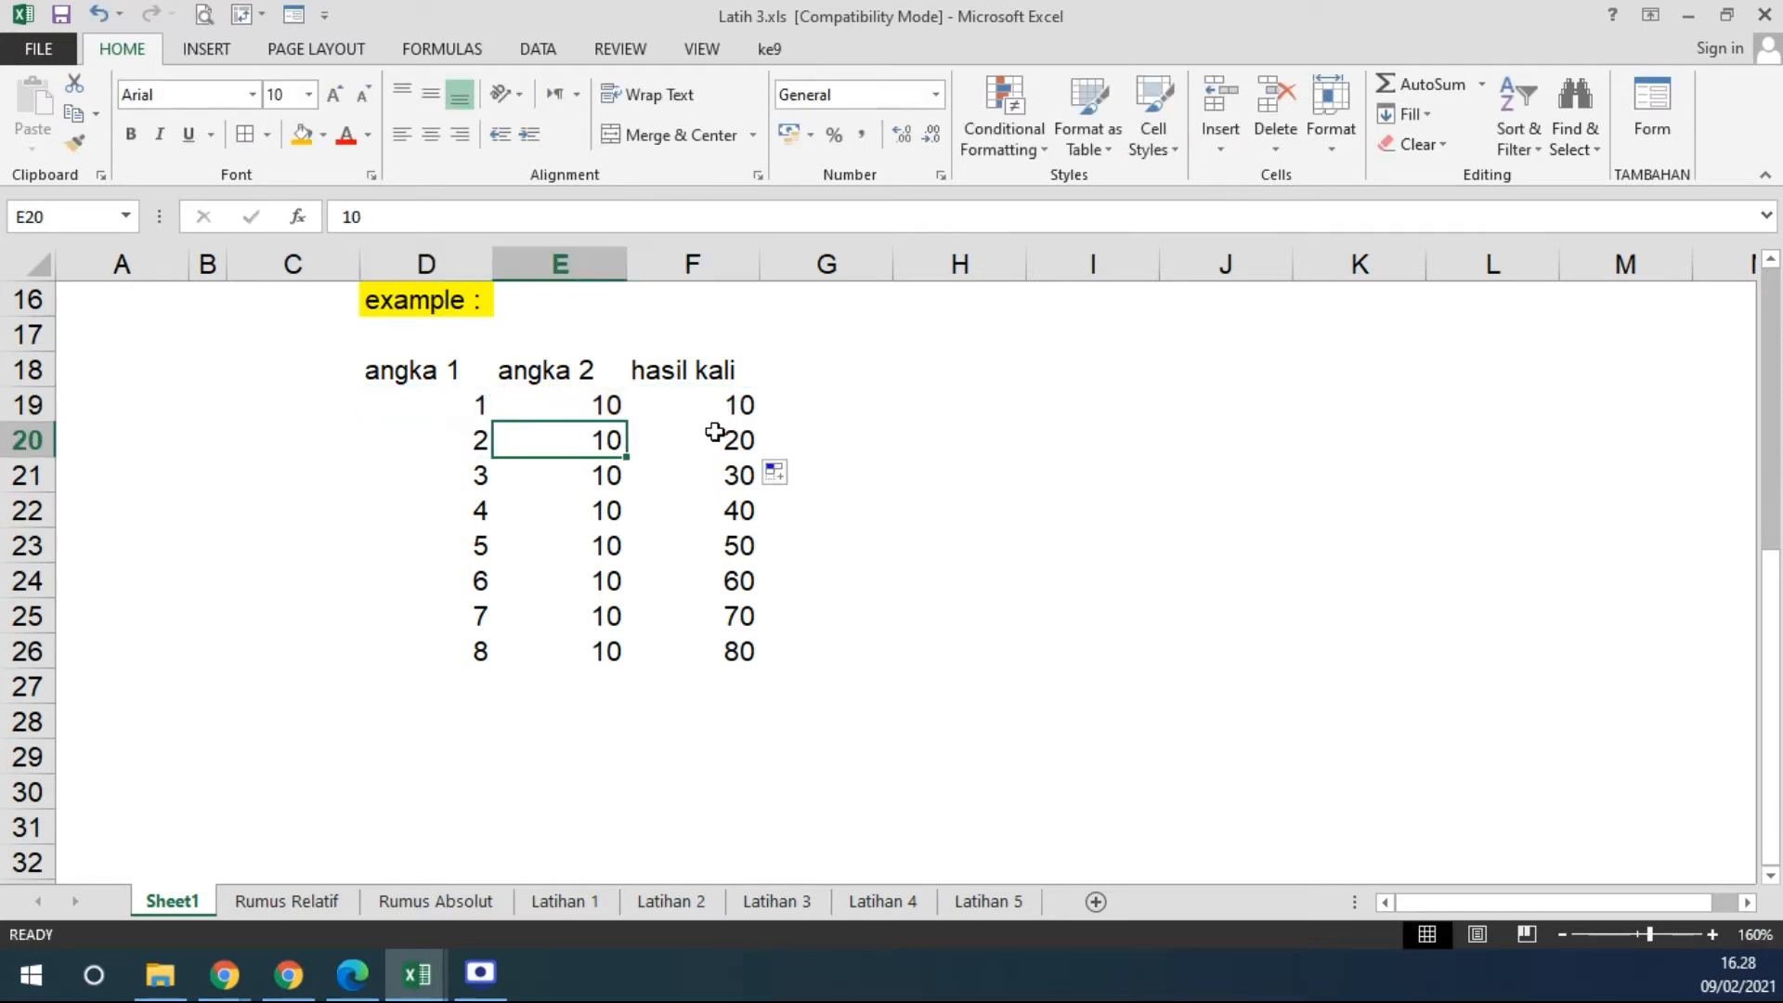
pyautogui.click(469, 471)
pyautogui.click(562, 472)
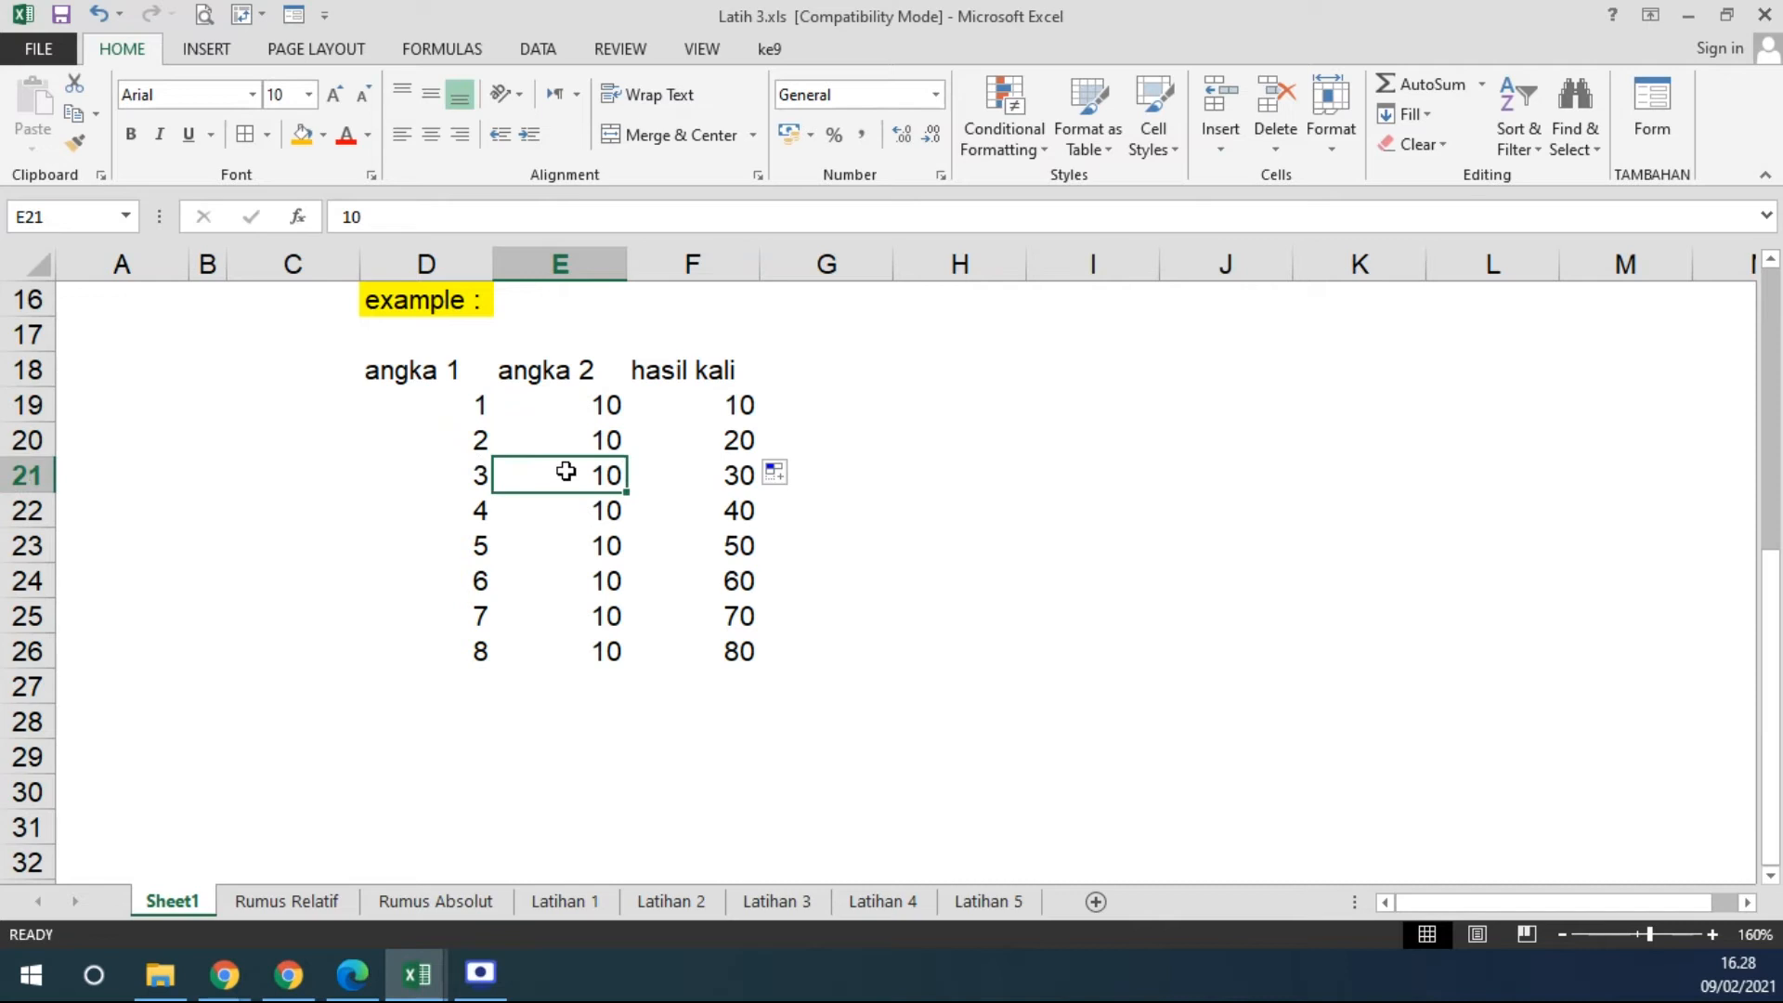
pyautogui.click(447, 518)
pyautogui.click(557, 510)
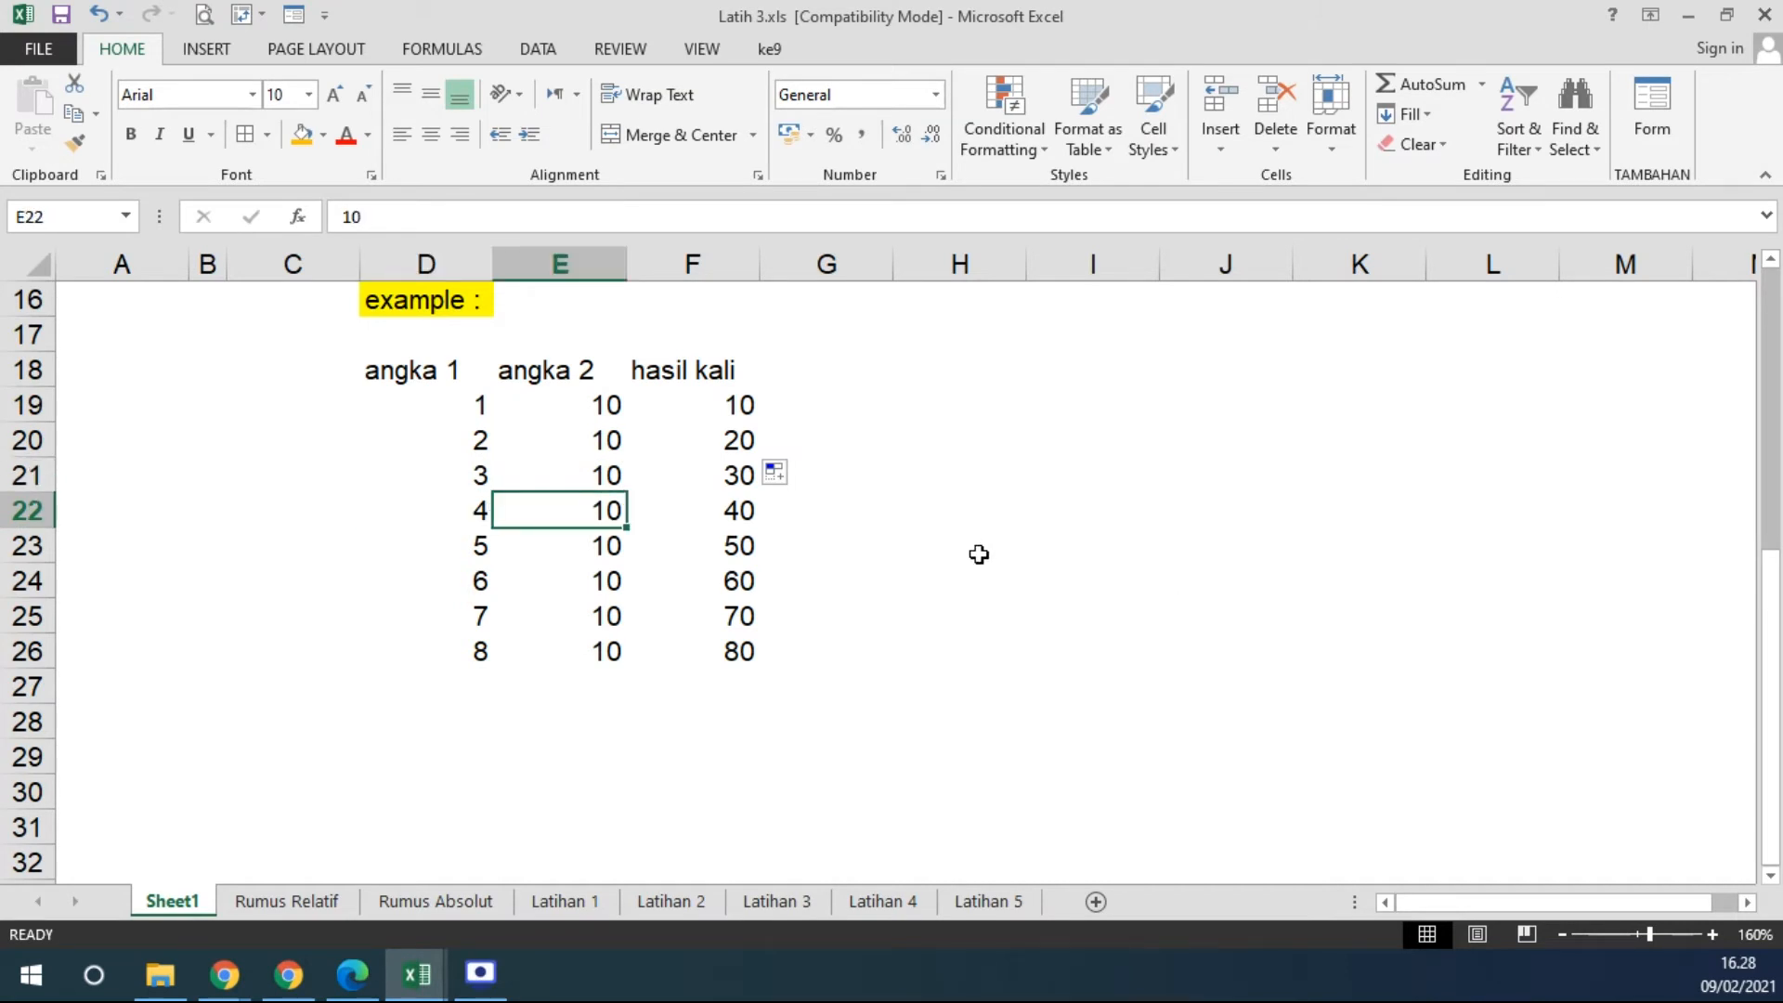
# Add the section heading "B. CELL ABSOLUTE" in B28 below the multiplication table.
pyautogui.scroll(4, 978, 555)
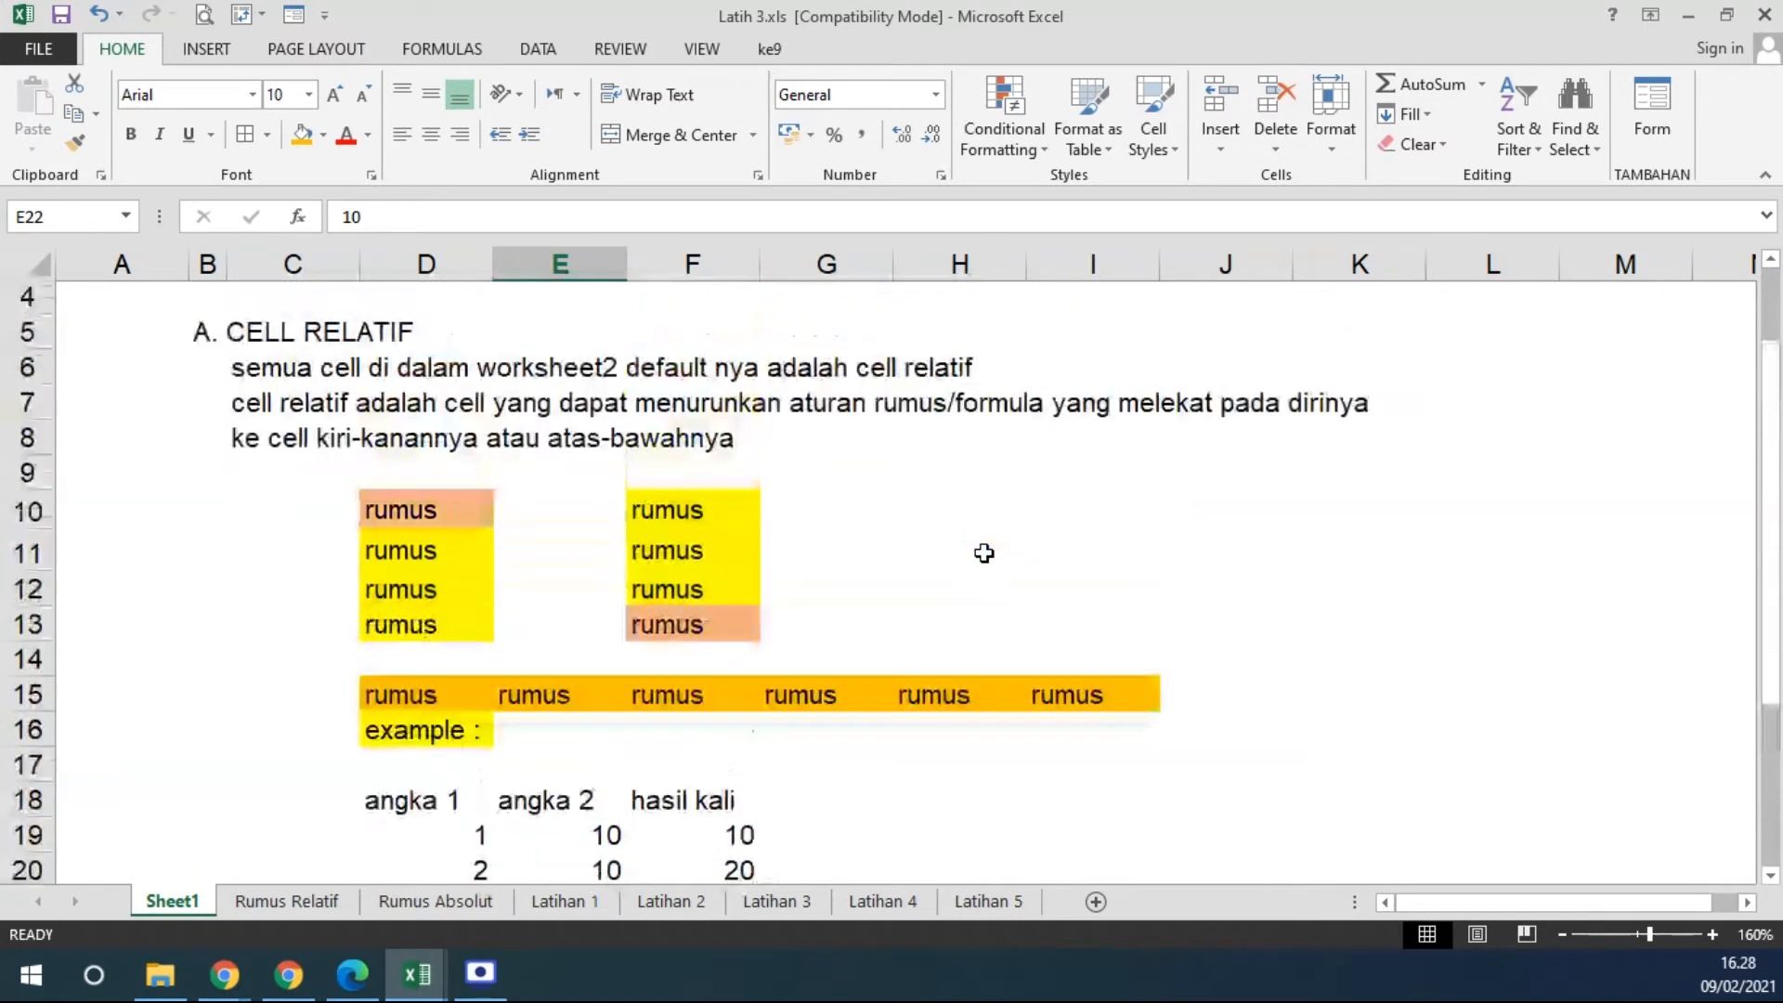
pyautogui.scroll(-4, 938, 520)
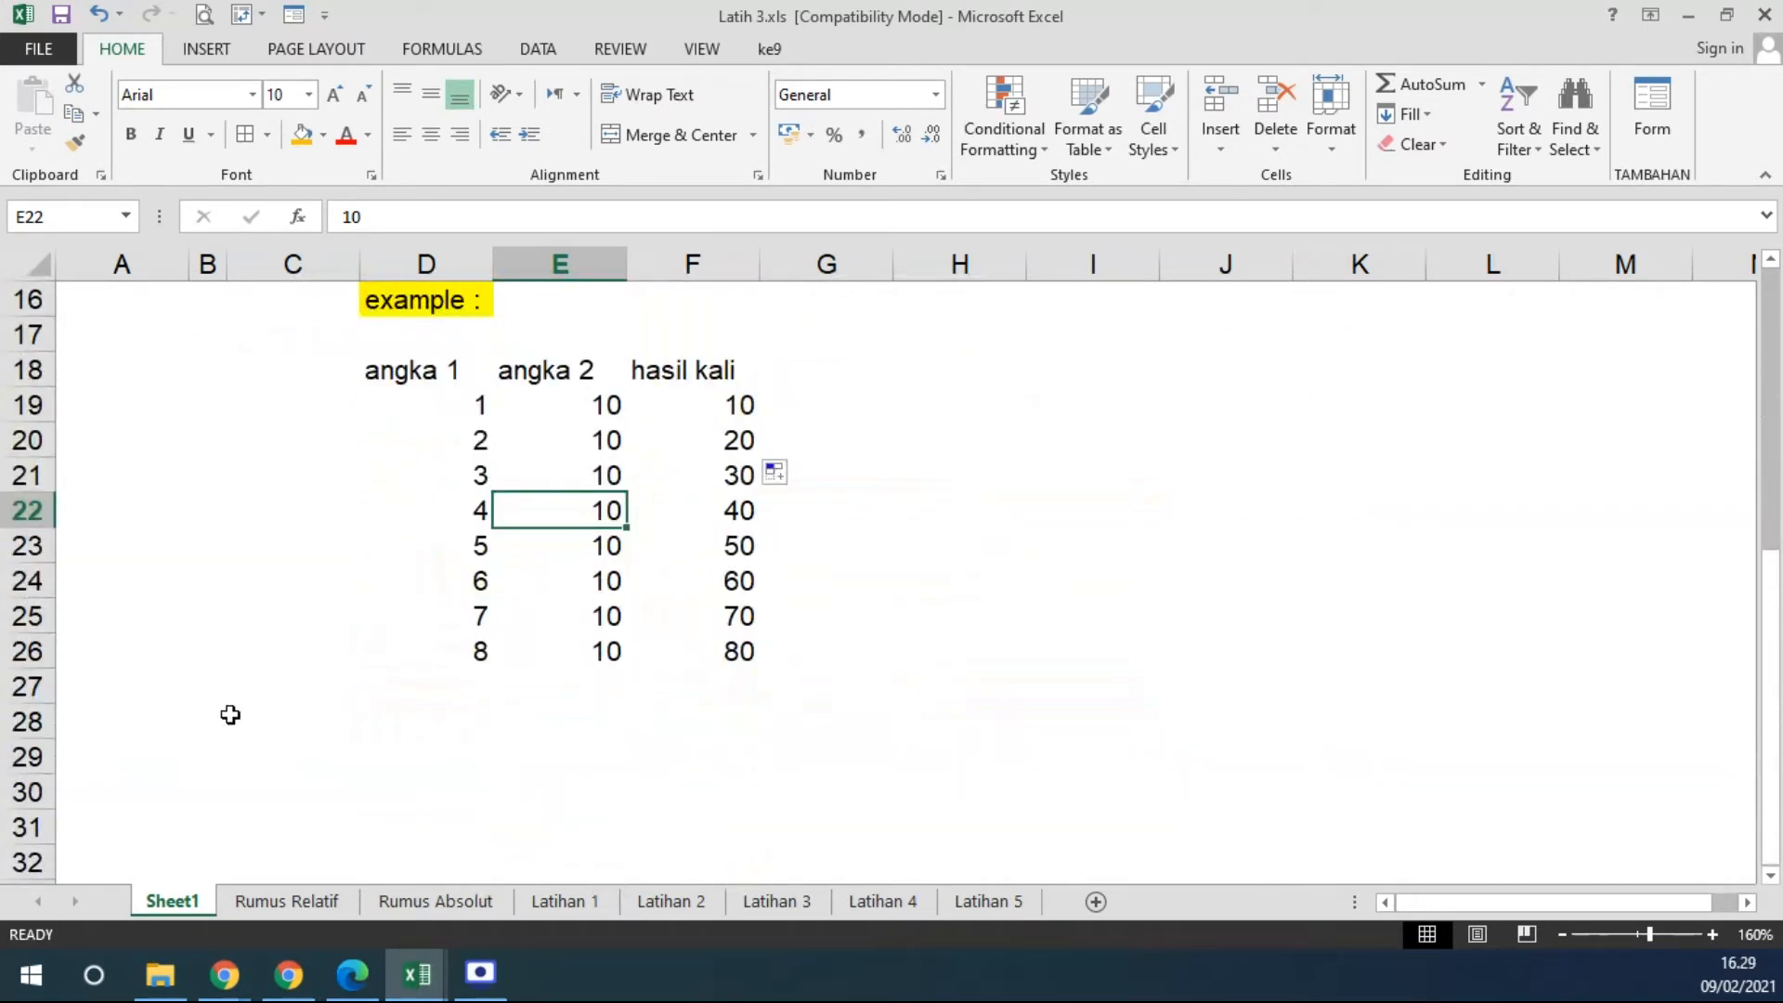
pyautogui.scroll(5, 183, 637)
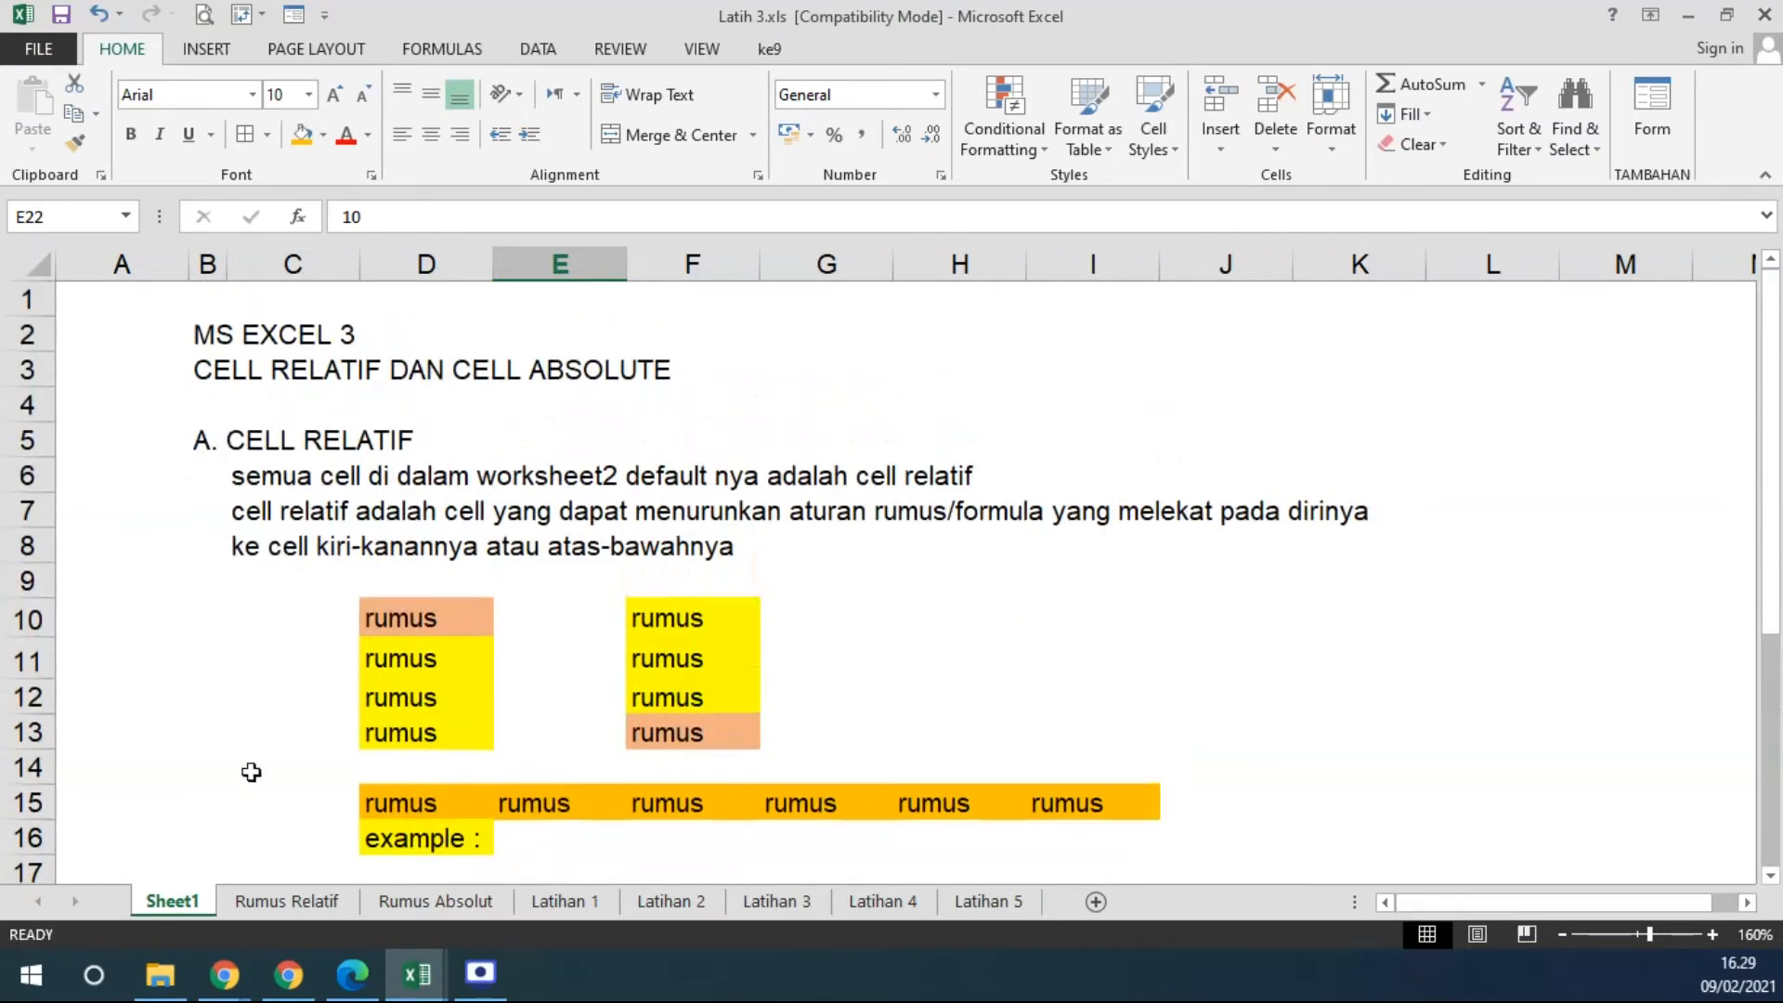
pyautogui.scroll(-5, 247, 768)
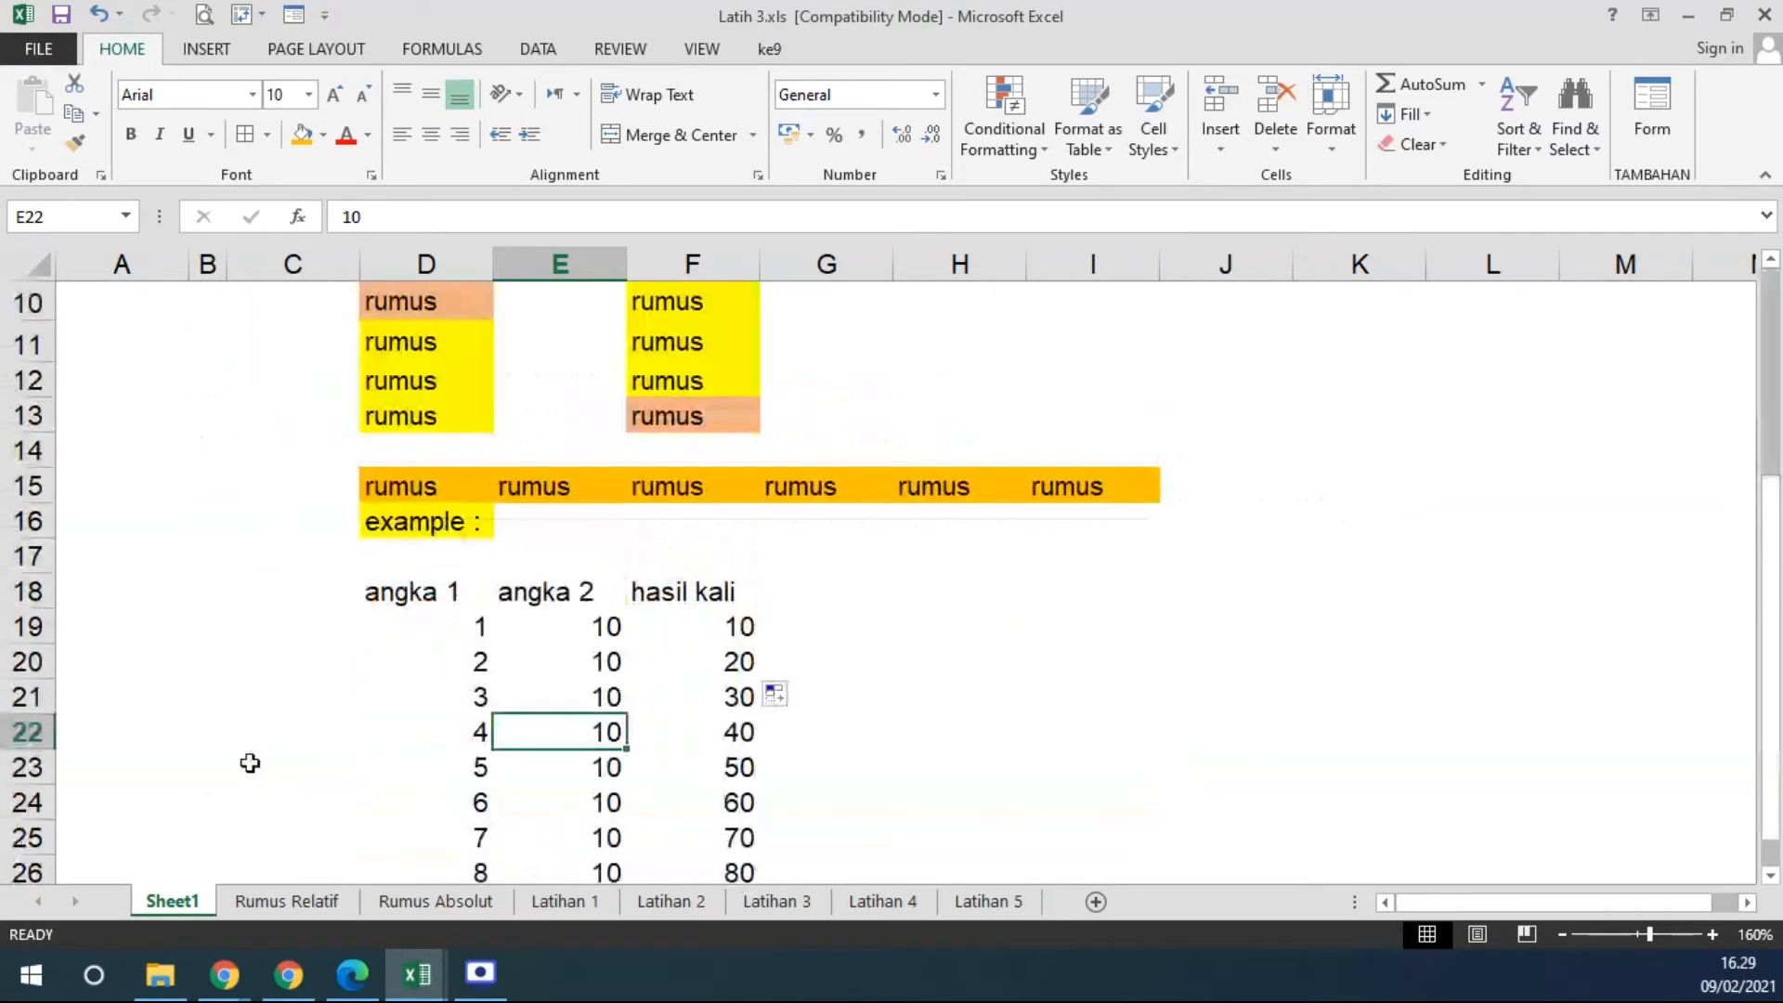
pyautogui.click(195, 726)
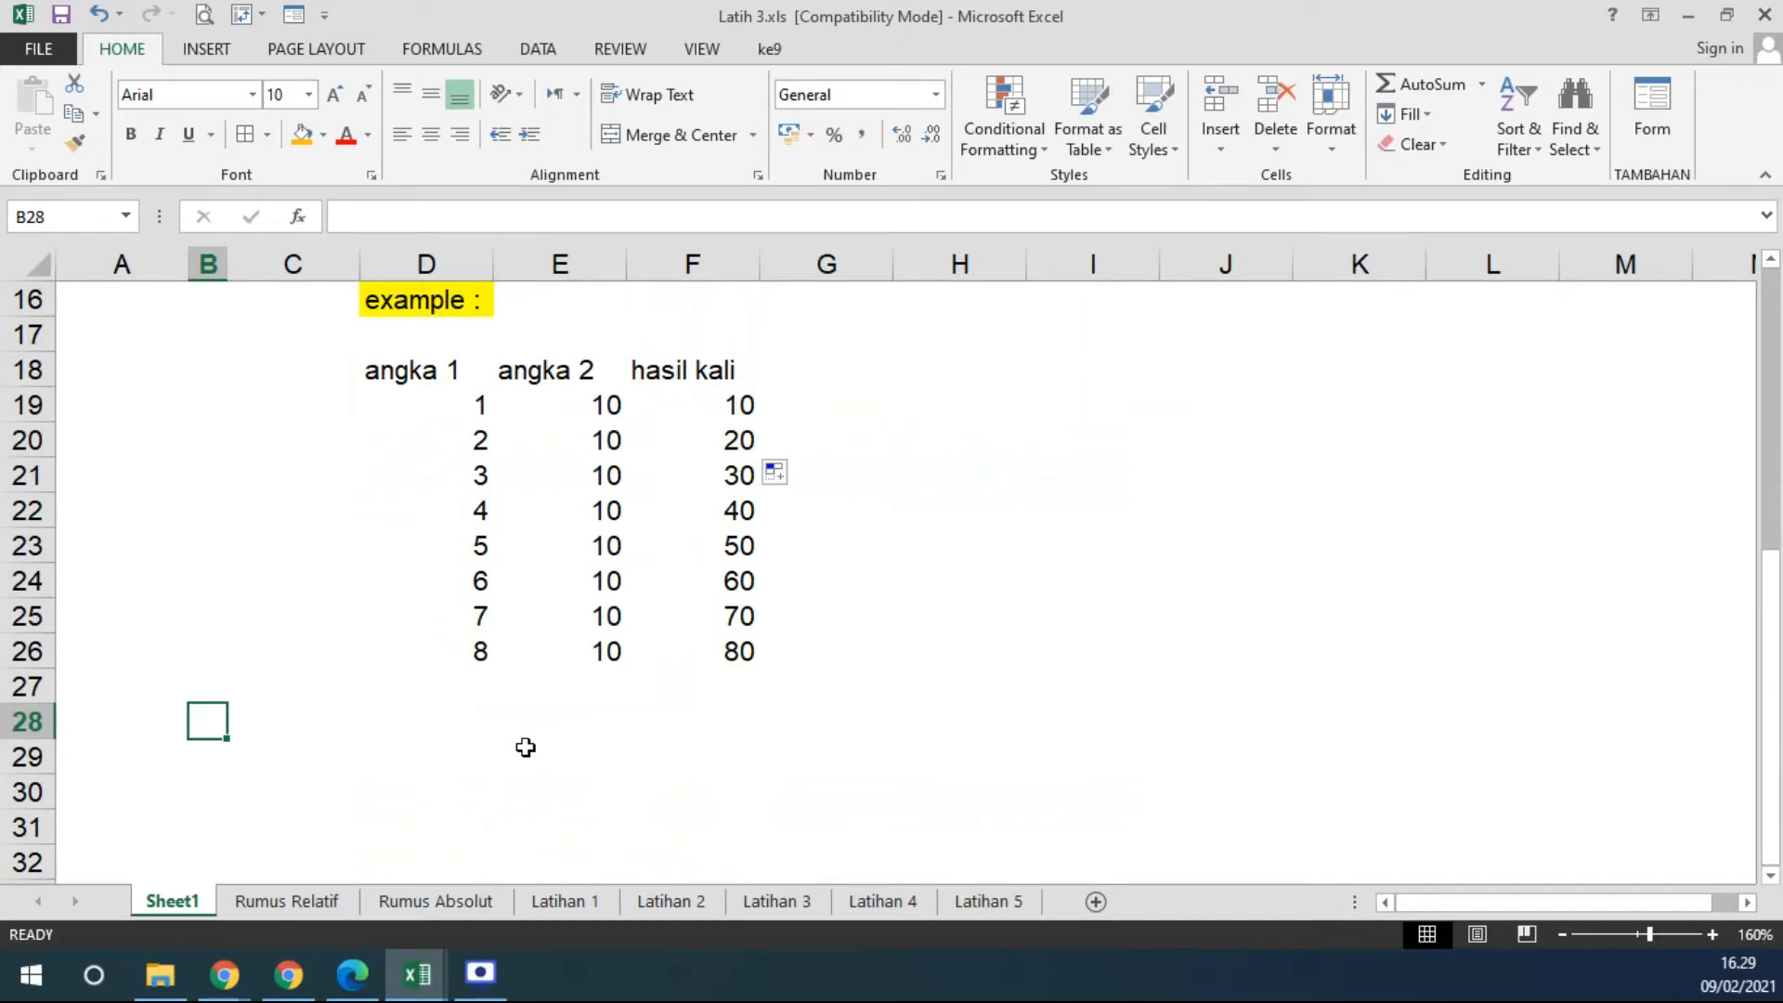
pyautogui.write('B. CELL')
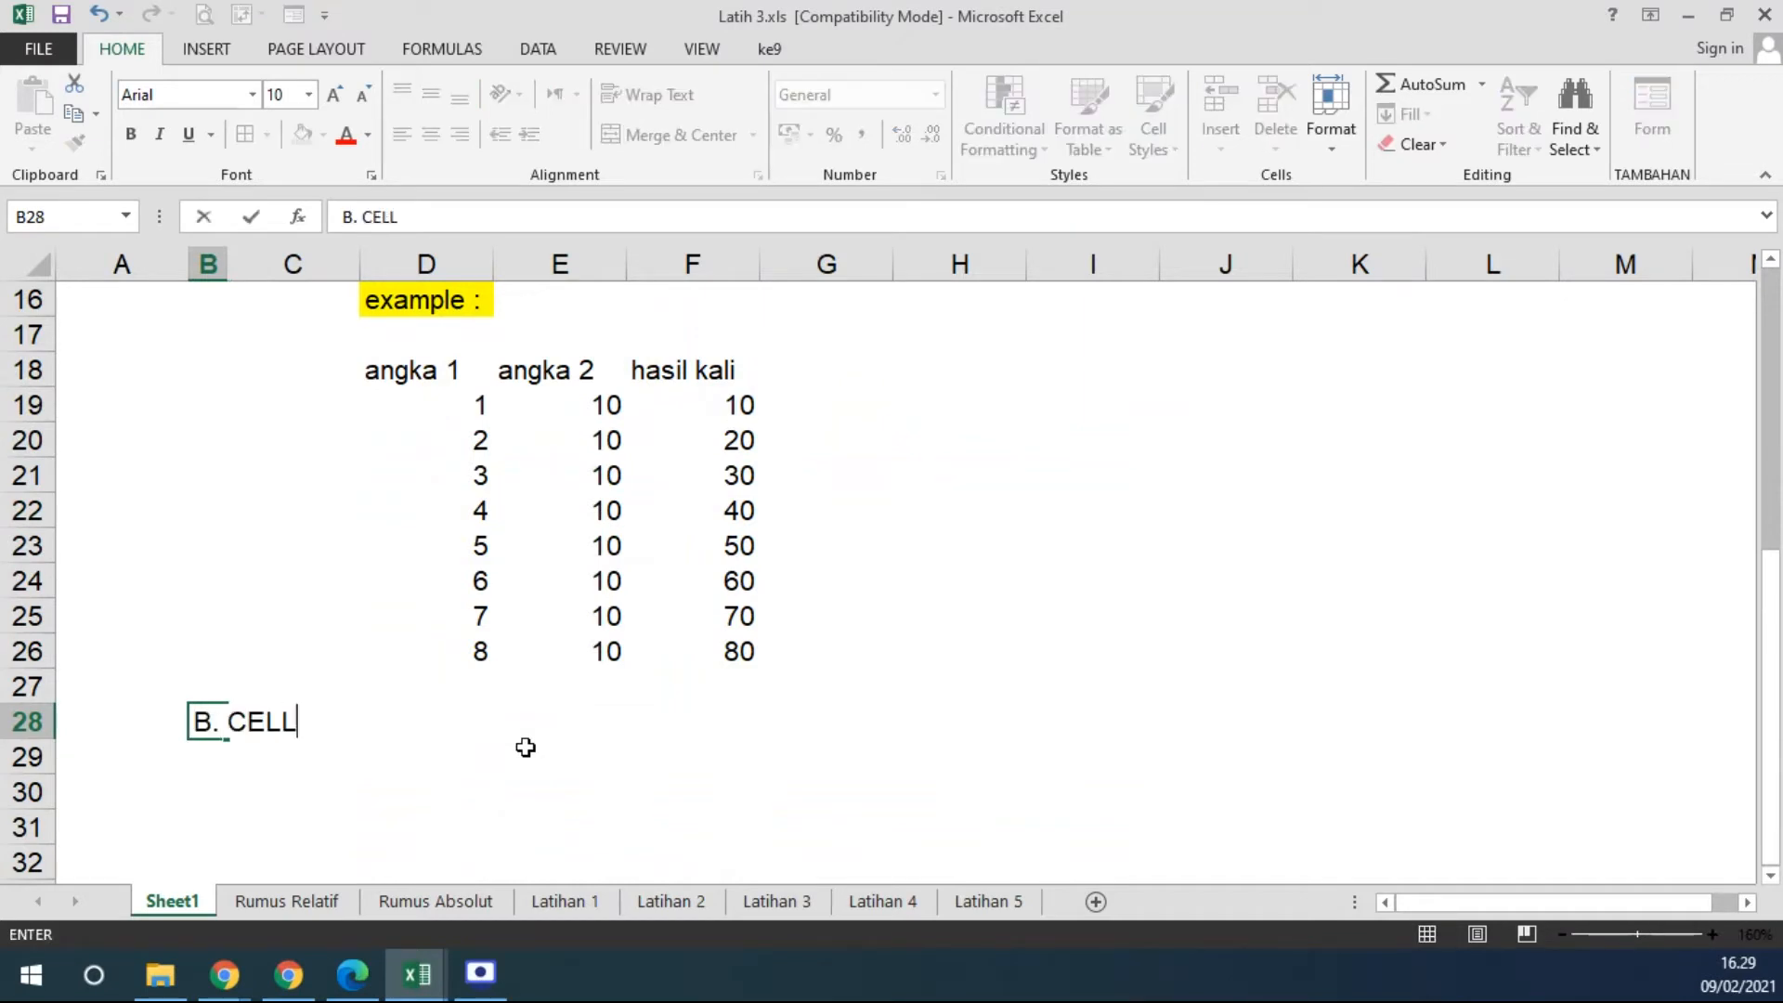
pyautogui.write(' ABSOLUTE')
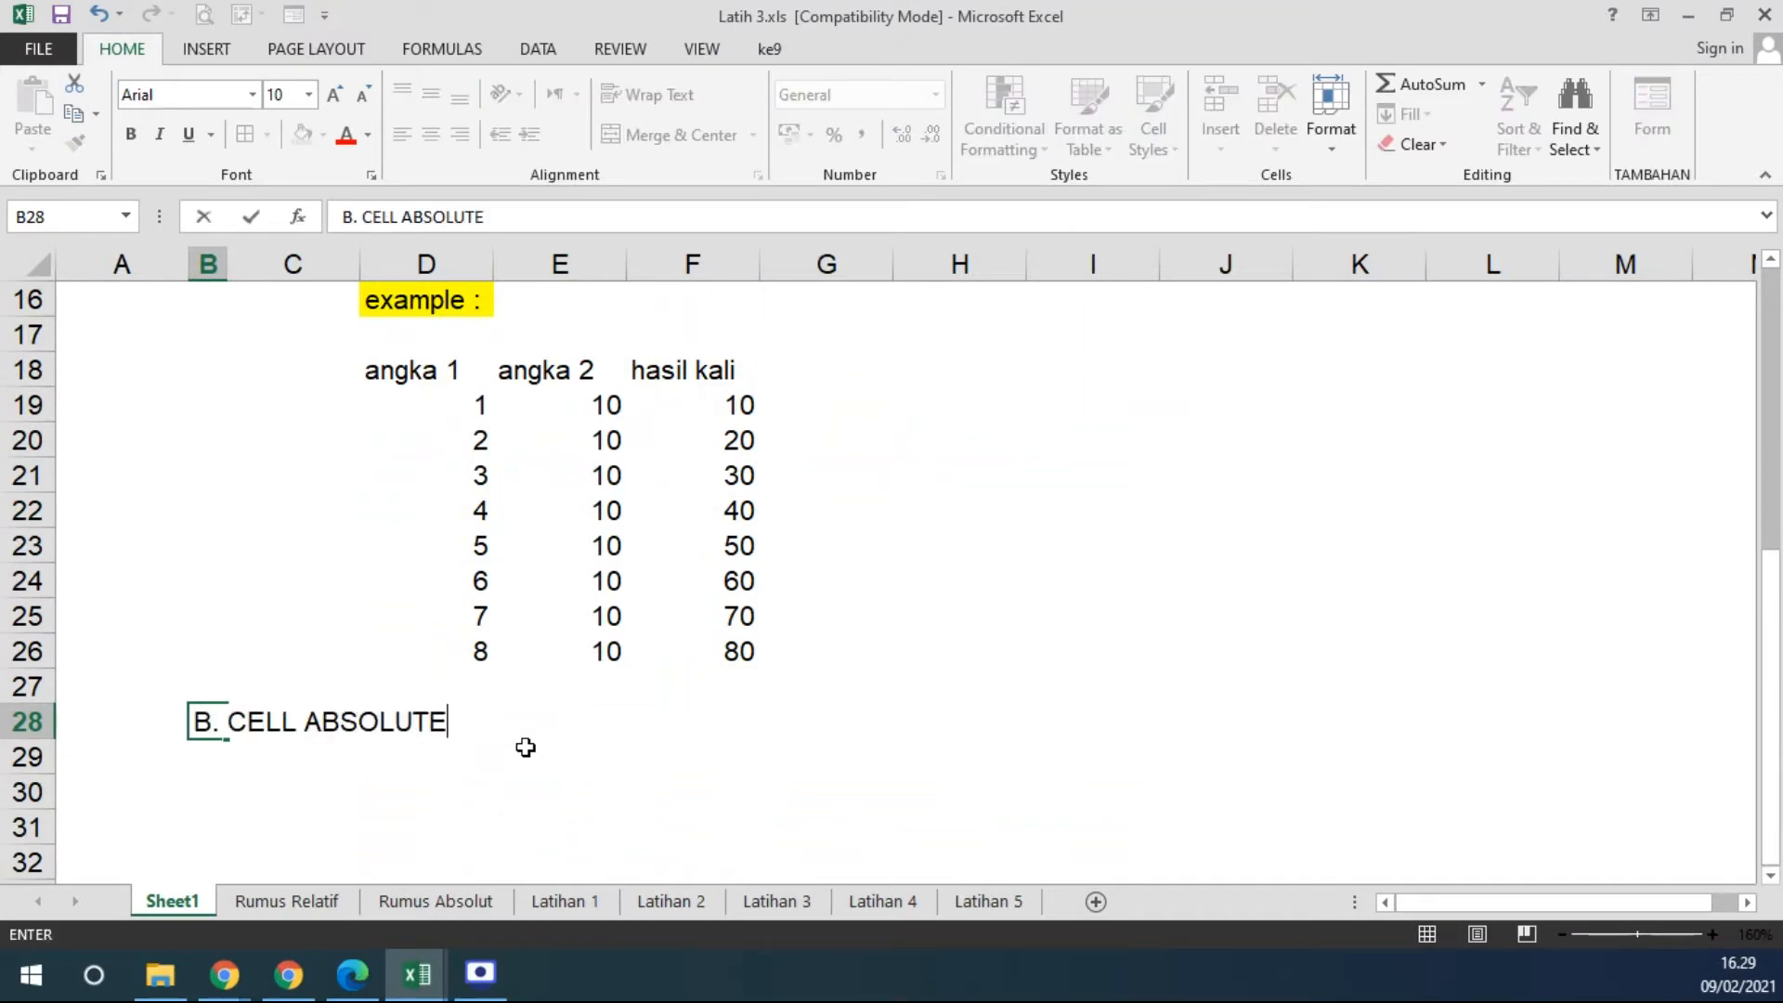
pyautogui.press('Return')
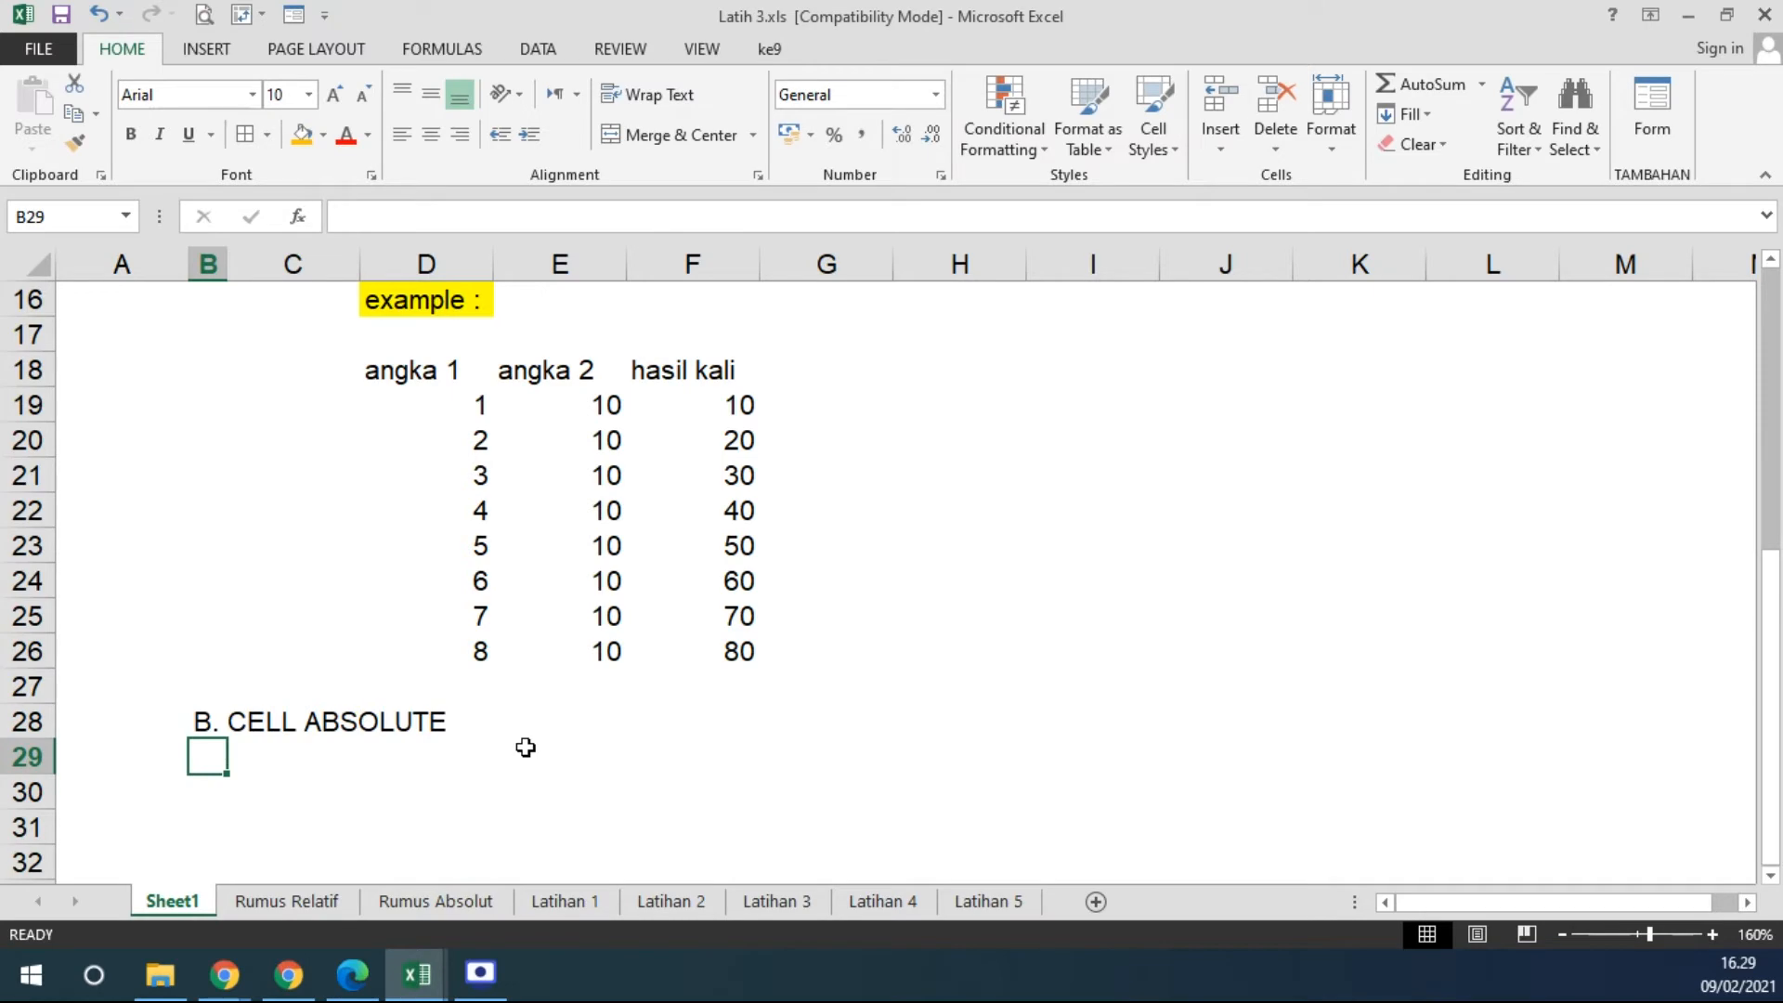
# Switch to Soal Excel.pdf in Edge and review the book sales table and its instructions on page 7.
pyautogui.click(357, 980)
pyautogui.scroll(-10, 743, 678)
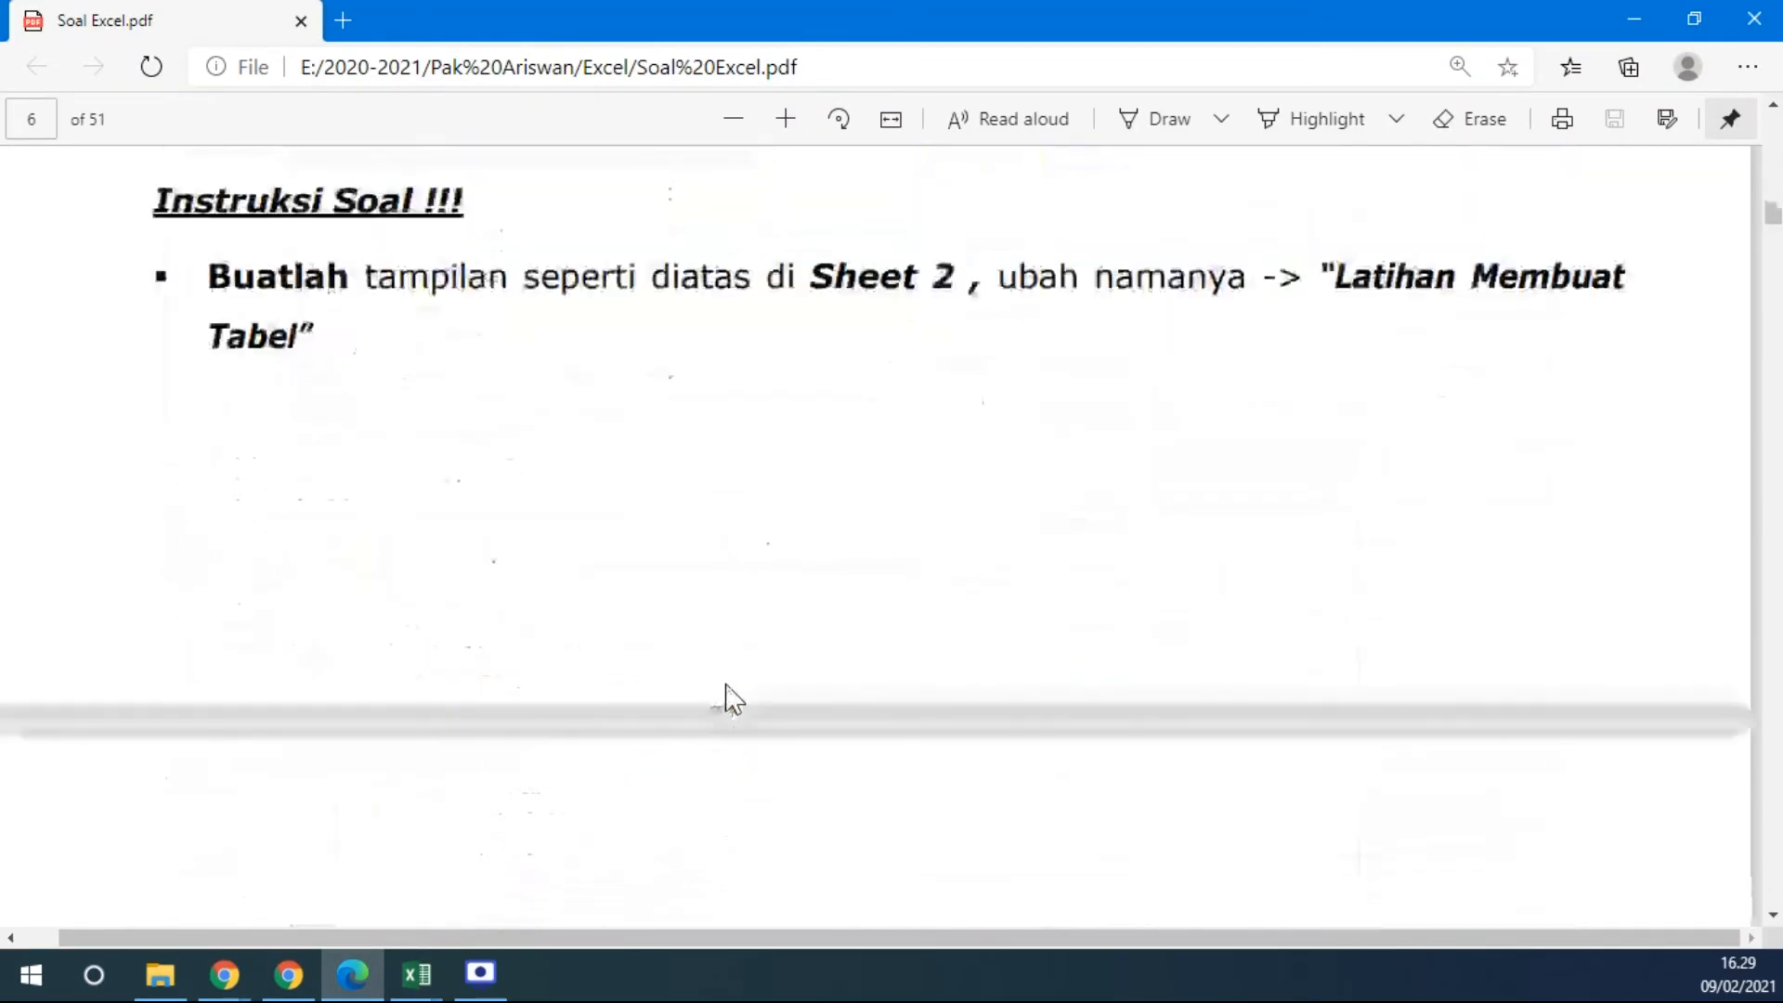
pyautogui.scroll(-3, 731, 699)
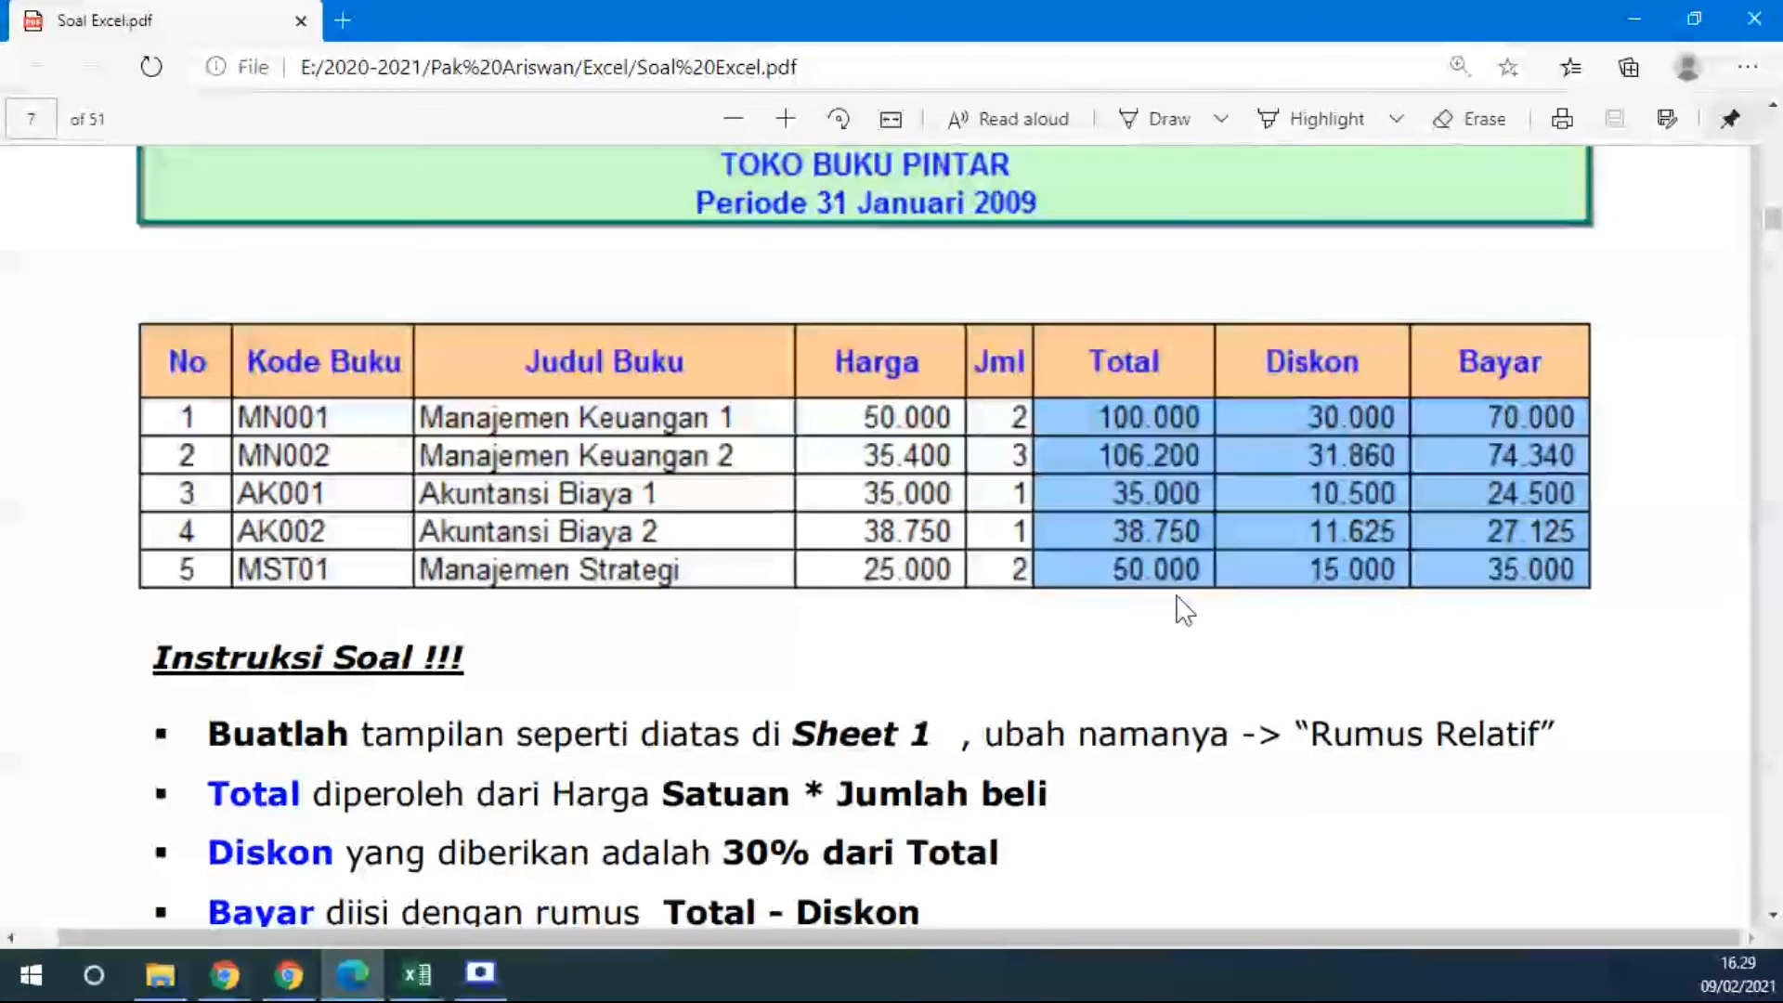
pyautogui.scroll(1, 1293, 380)
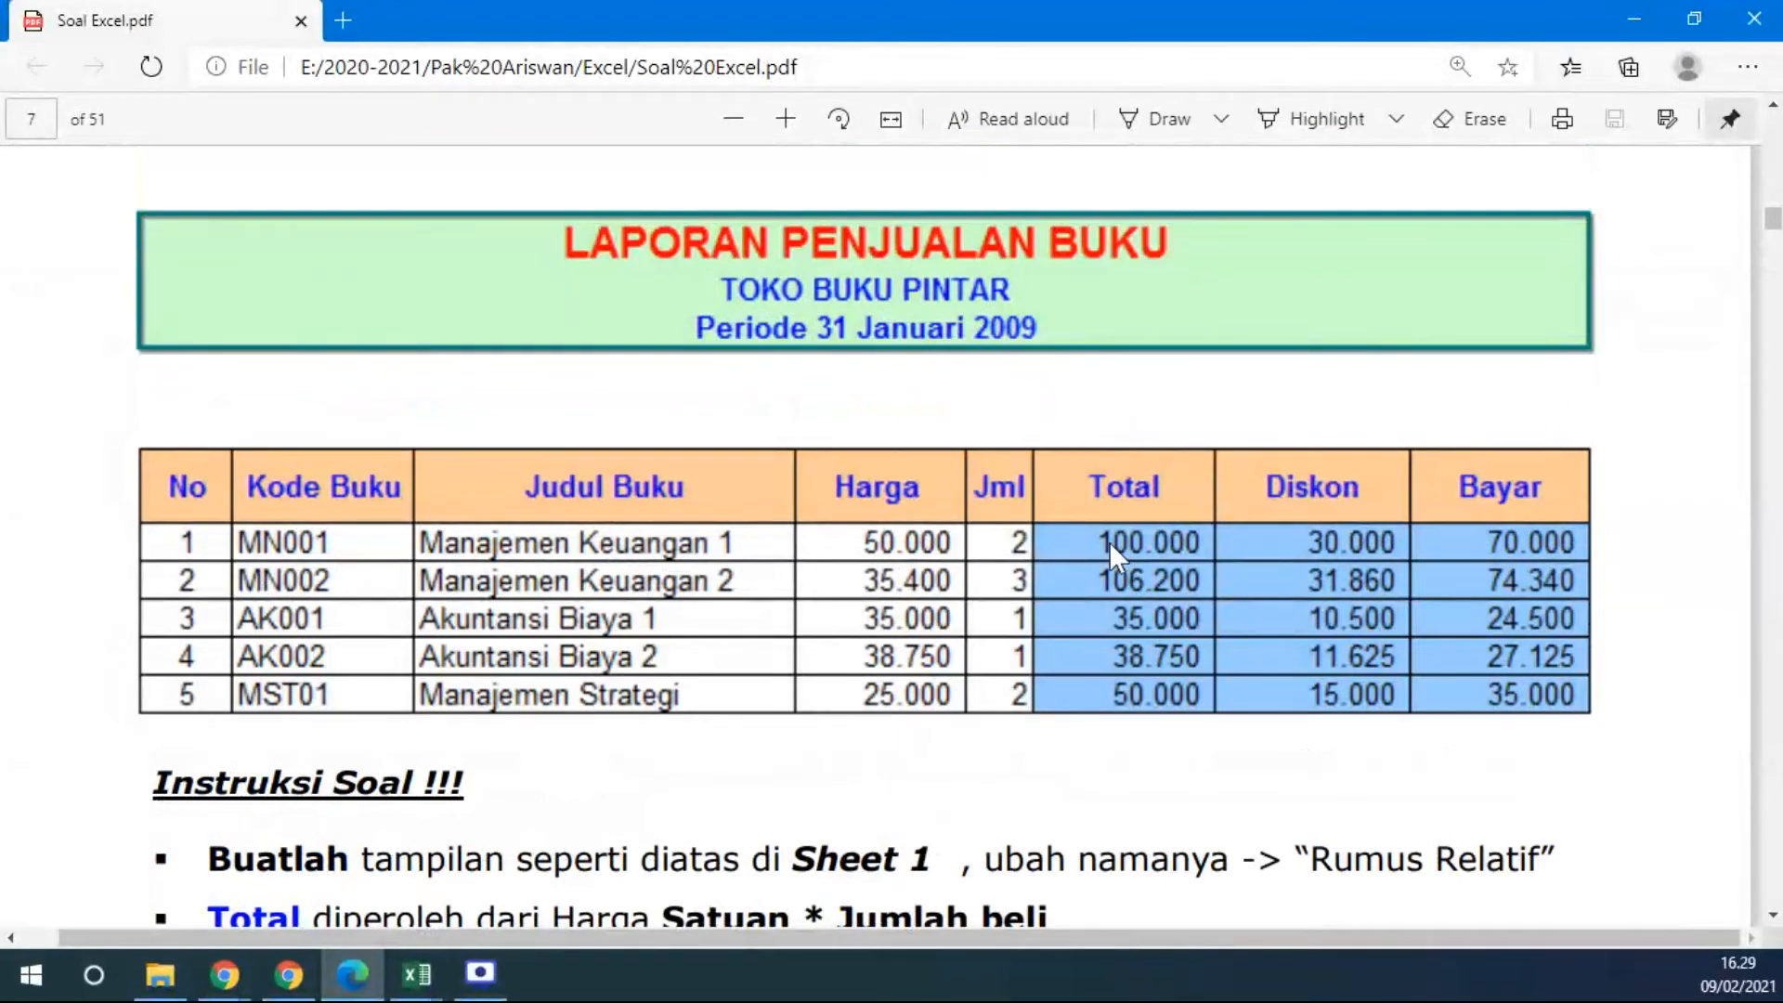
pyautogui.scroll(-1, 1118, 541)
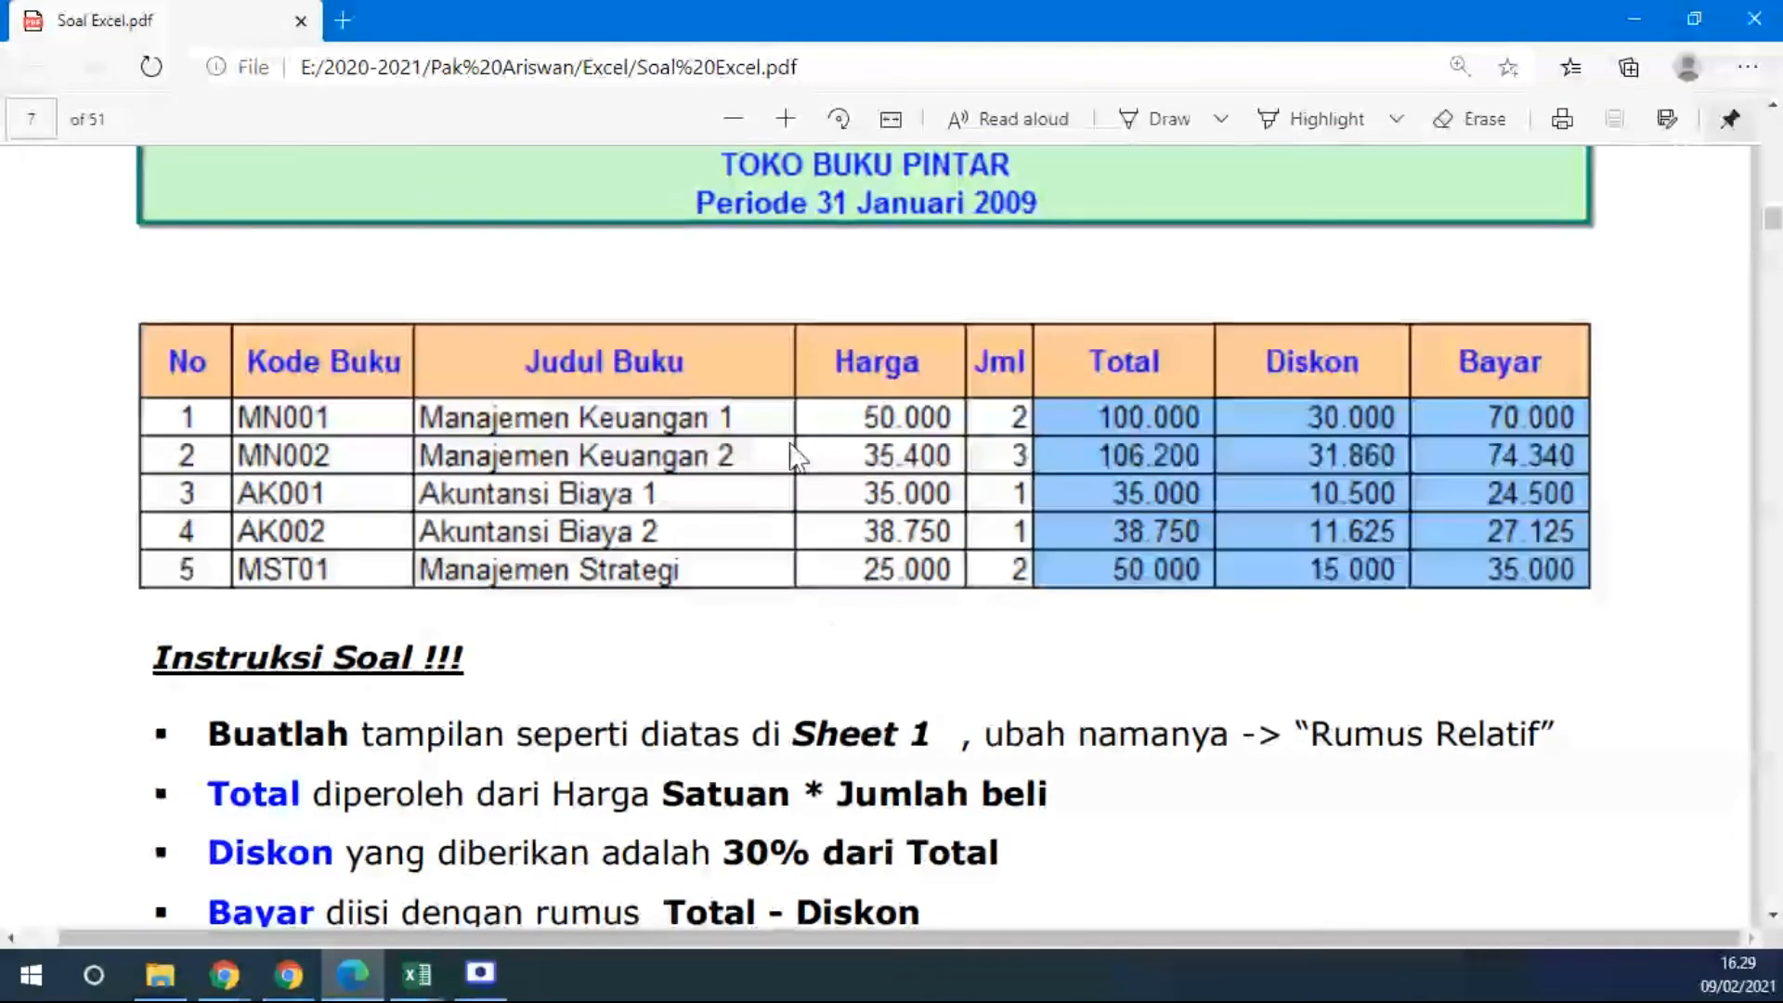
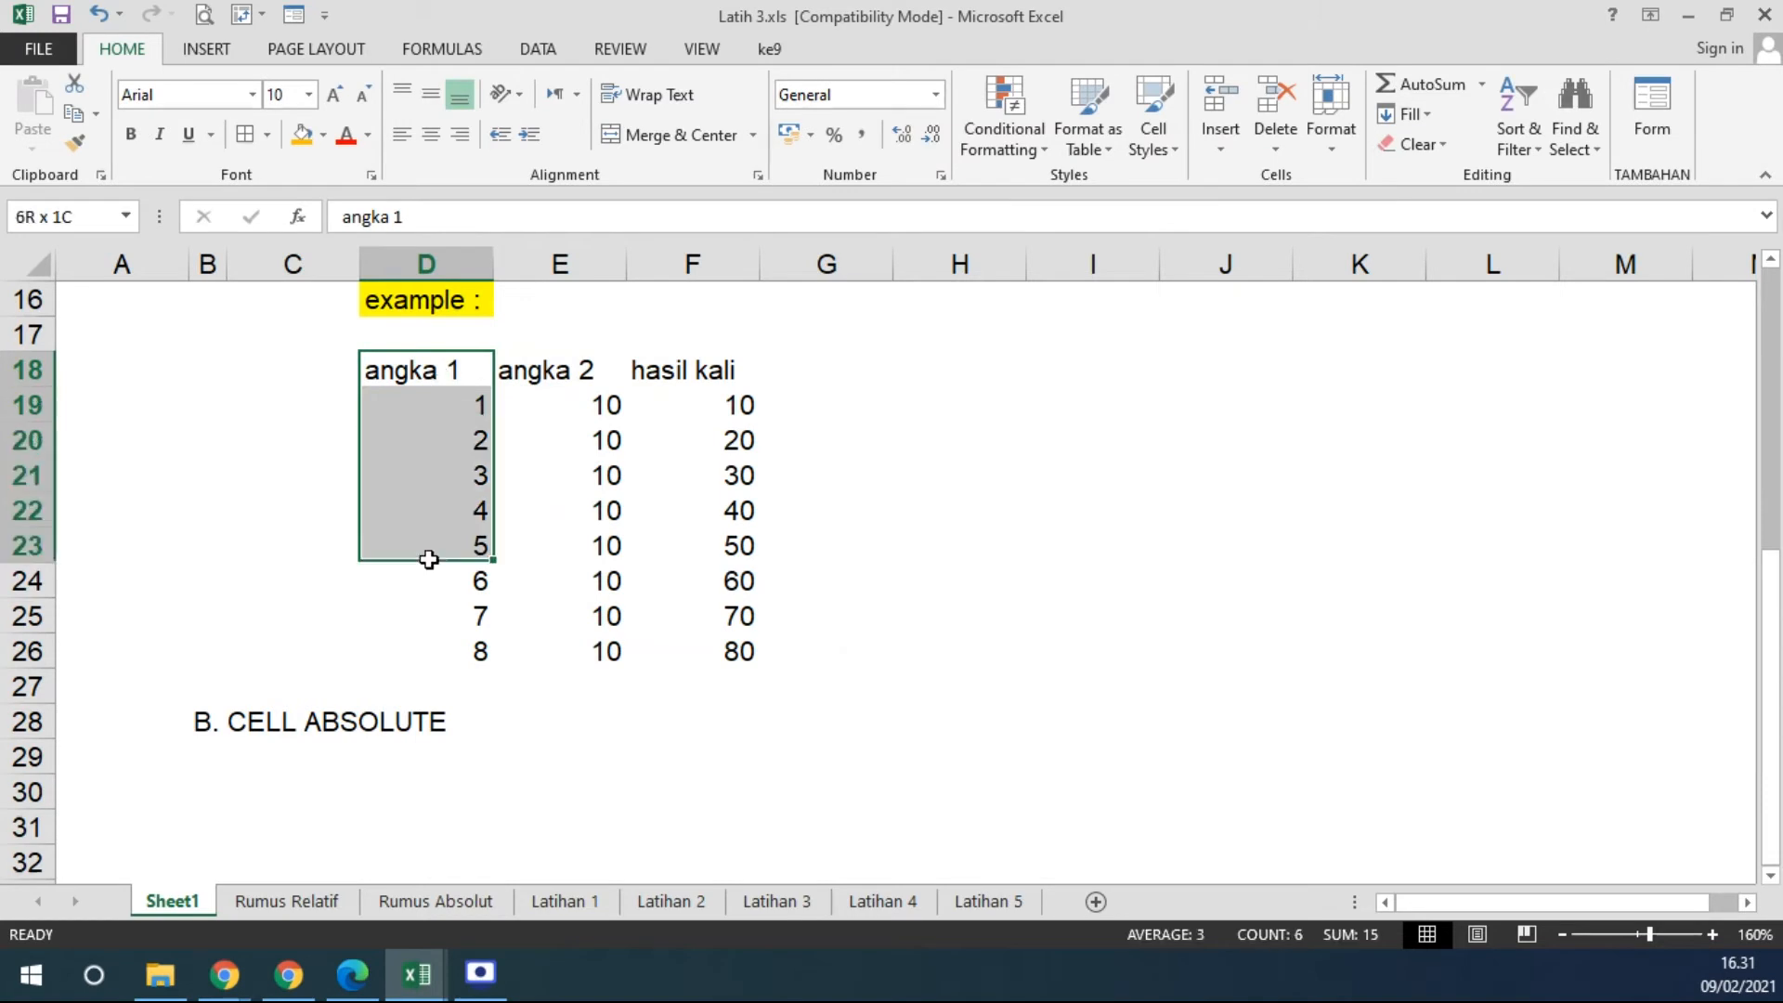
# Copy the angka 1 column D18:D26 to D30 under the CELL ABSOLUTE heading.
pyautogui.hotkey('ctrl', 'c')
pyautogui.scroll(-1, 544, 712)
pyautogui.scroll(-4, 592, 676)
pyautogui.click(402, 513)
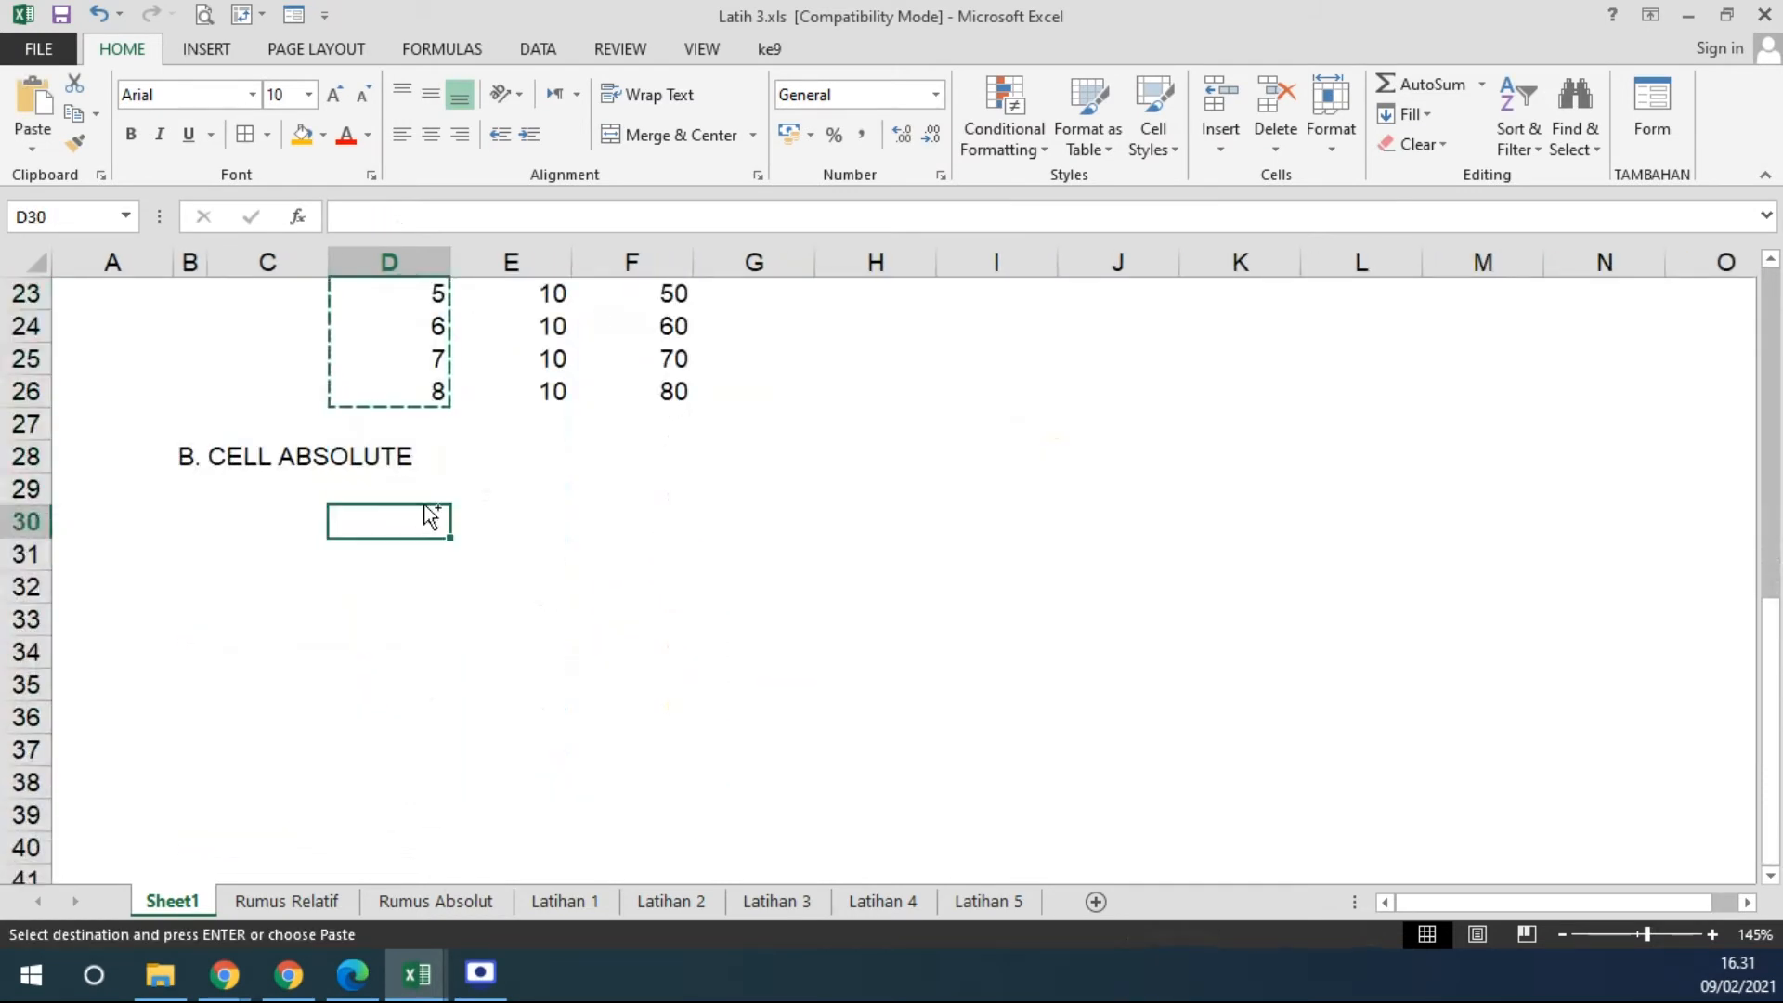
pyautogui.hotkey('ctrl', 'v')
pyautogui.click(677, 565)
pyautogui.click(381, 520)
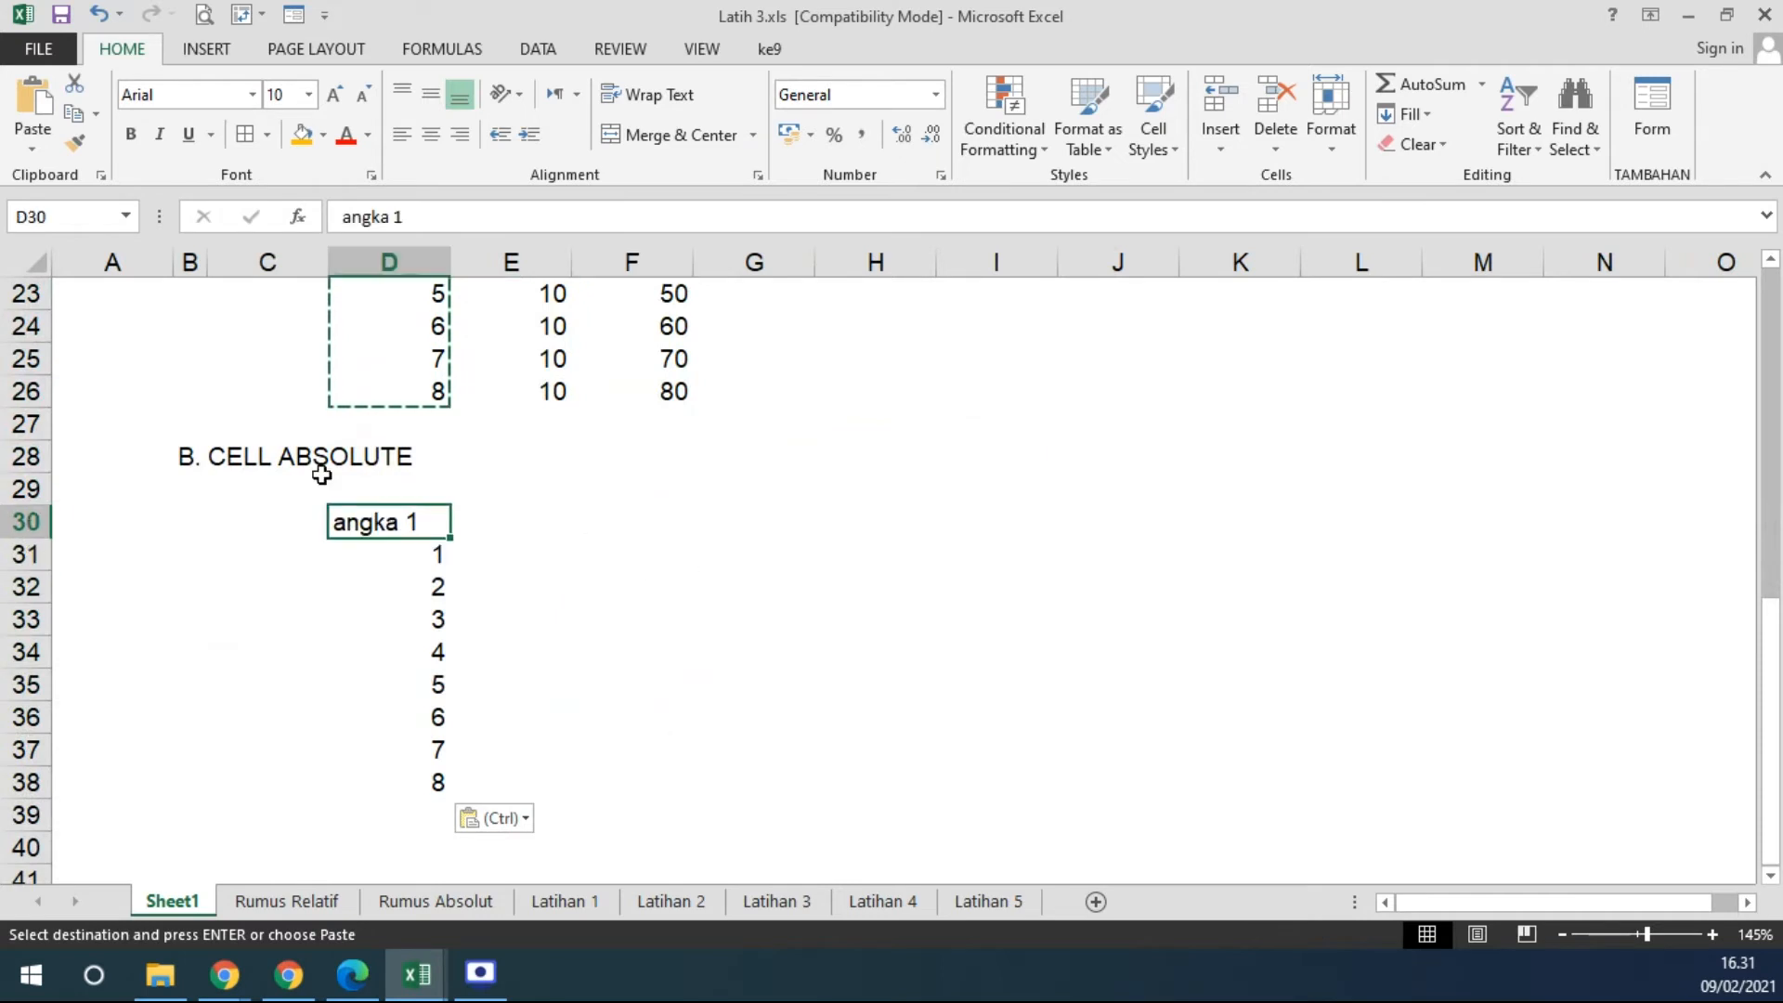
# Enter the label "Pengali" in C29 and the multiplier 10 in D29.
pyautogui.click(249, 490)
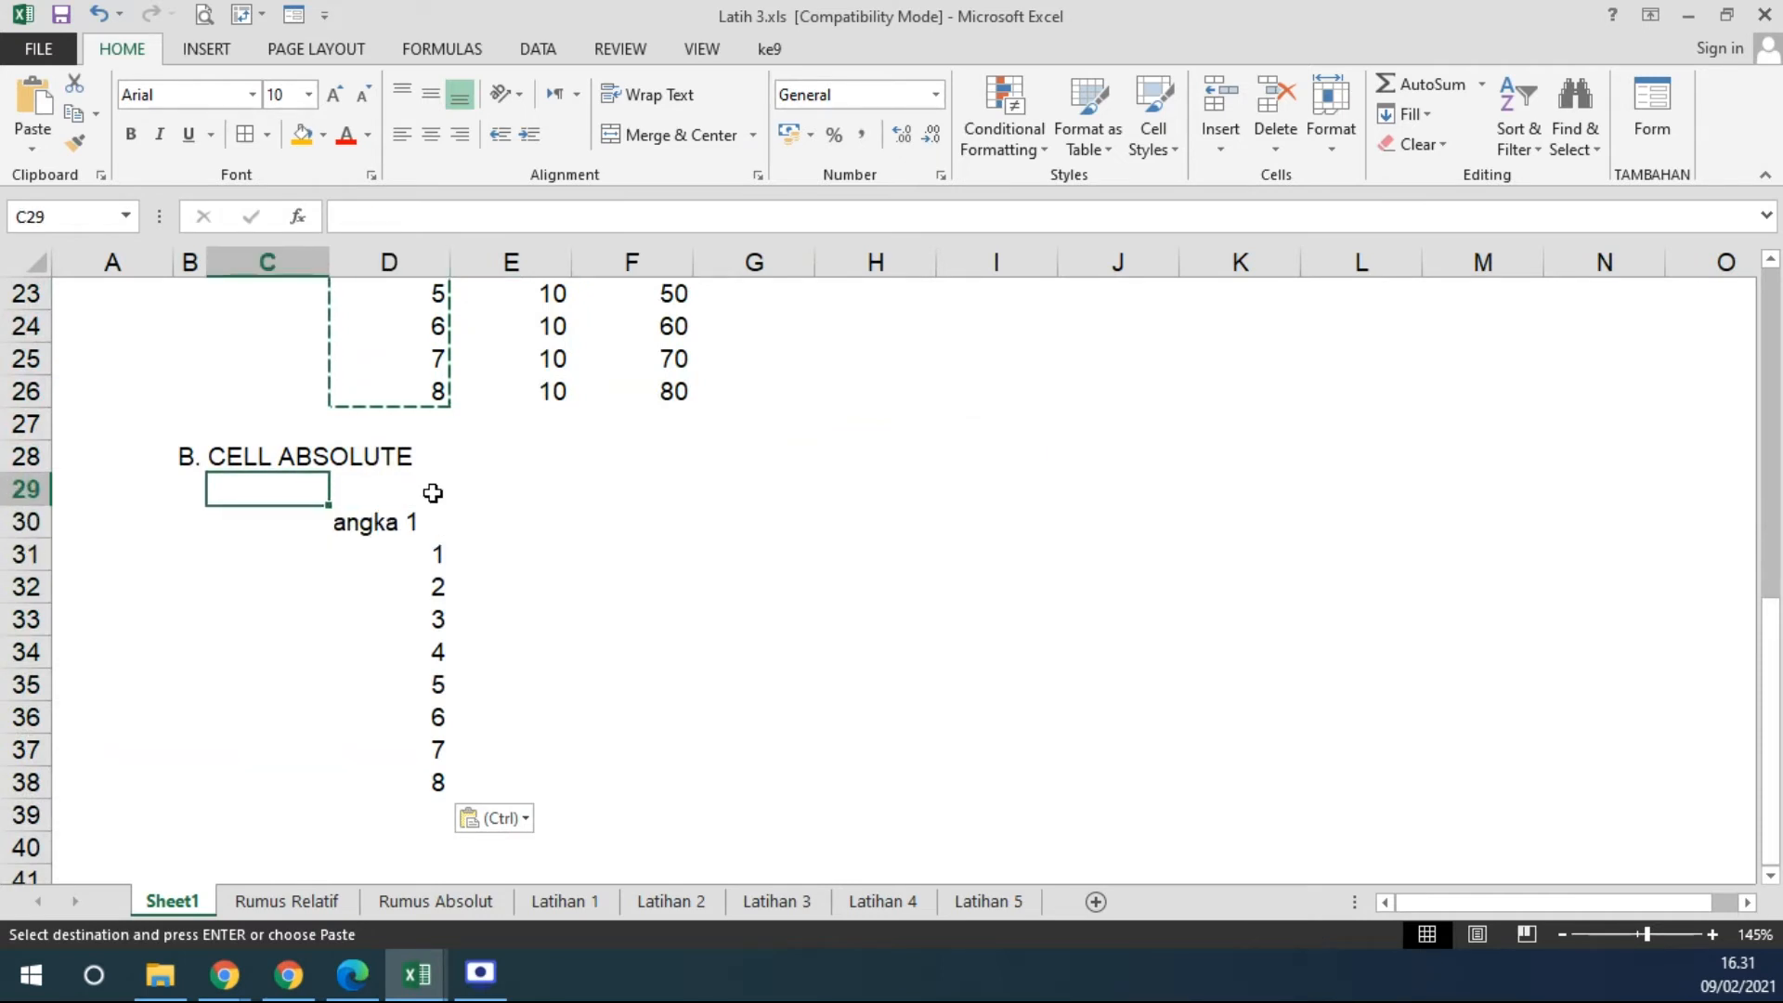
pyautogui.write('pENG')
pyautogui.press('BackSpace')
pyautogui.press('BackSpace')
pyautogui.press('BackSpace')
pyautogui.press('BackSpace')
pyautogui.write('Pengal')
pyautogui.click(432, 492)
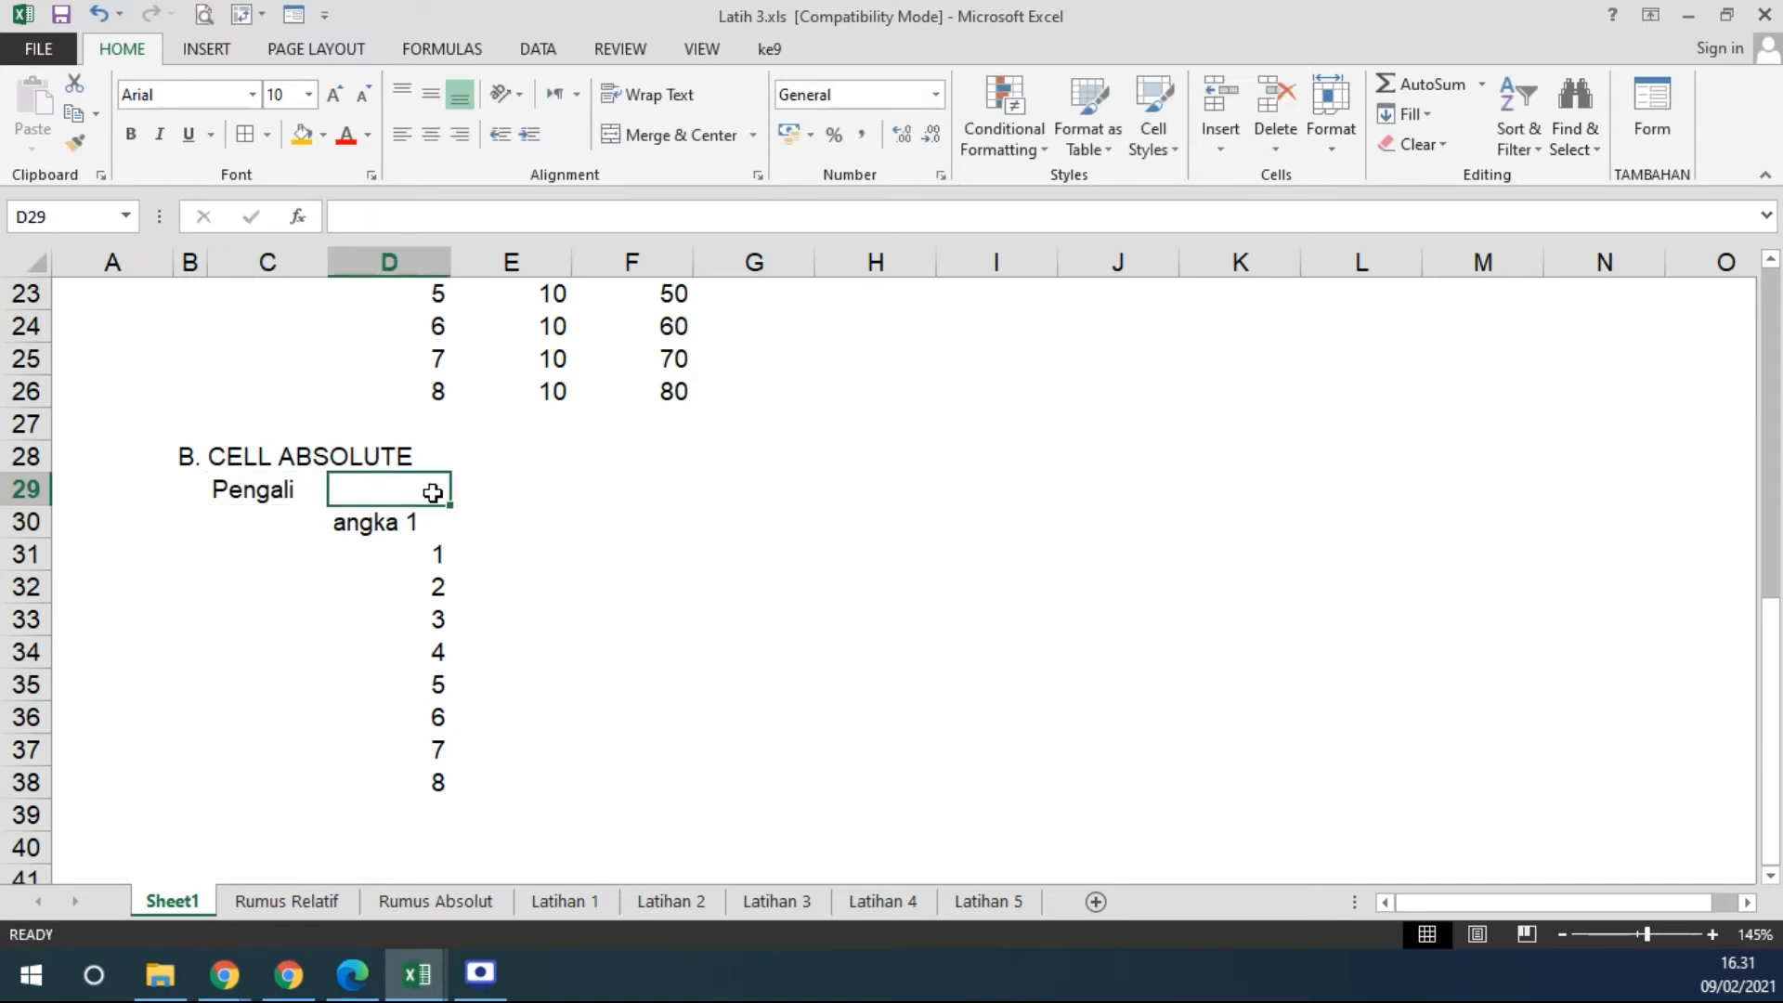
pyautogui.write('10')
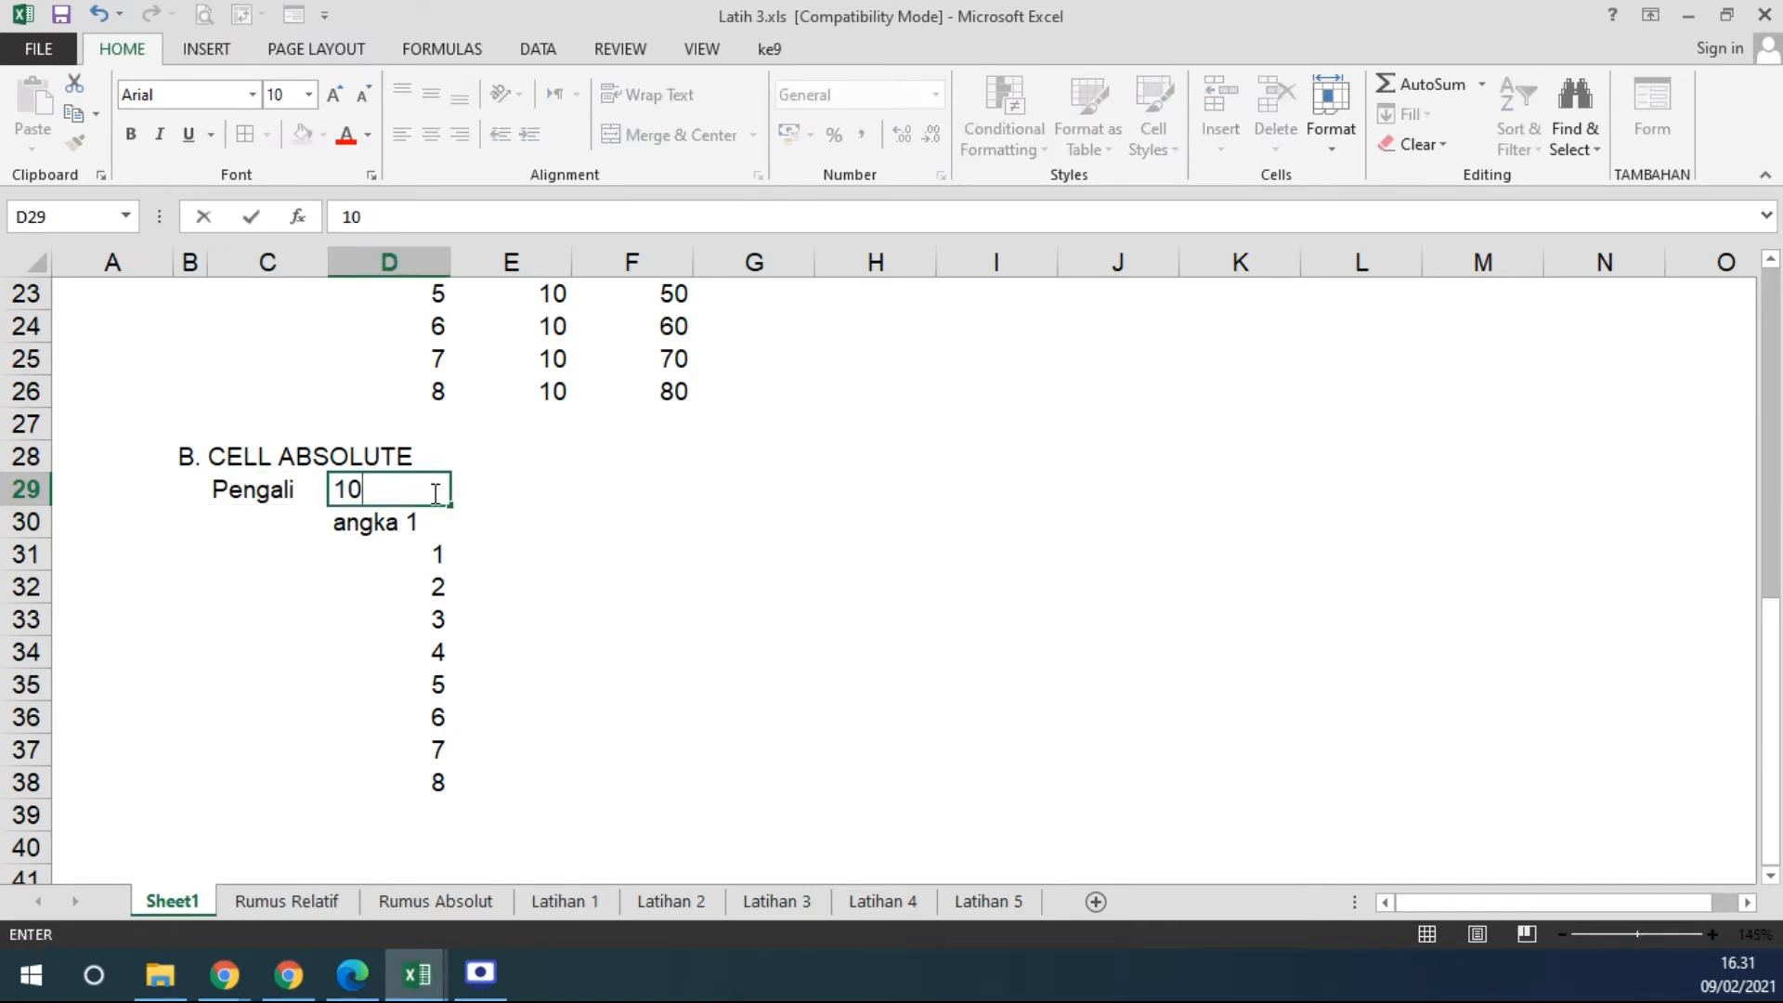
pyautogui.click(749, 589)
# Apply borders to all cells of the Pengali entry C29:D29 and the angka 1 list D30:D38.
pyautogui.click(316, 491)
pyautogui.moveTo(331, 489); pyautogui.dragTo(381, 783)
pyautogui.click(245, 133)
pyautogui.click(376, 523)
pyautogui.click(502, 520)
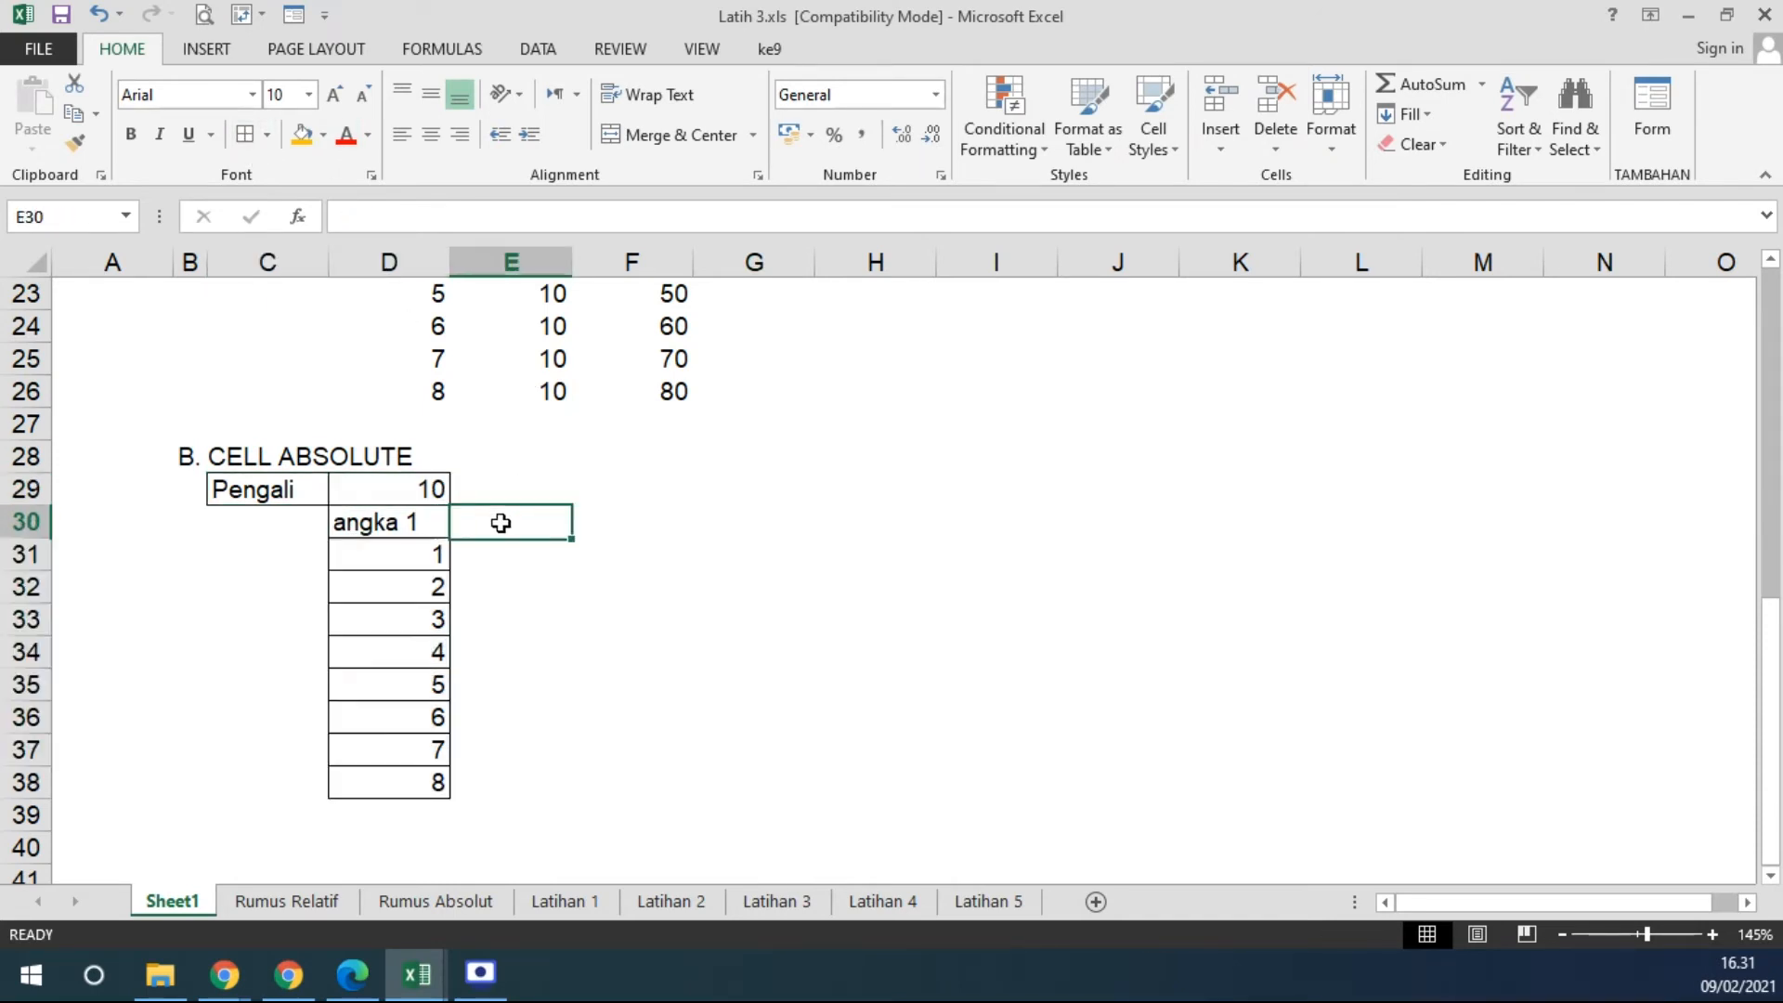
# Enter the heading "hasil kali" in E30 and apply borders to all cells of E30:E38.
pyautogui.write('hasil kalio')
pyautogui.click(624, 601)
pyautogui.moveTo(520, 522); pyautogui.dragTo(482, 790)
pyautogui.click(245, 135)
pyautogui.click(768, 548)
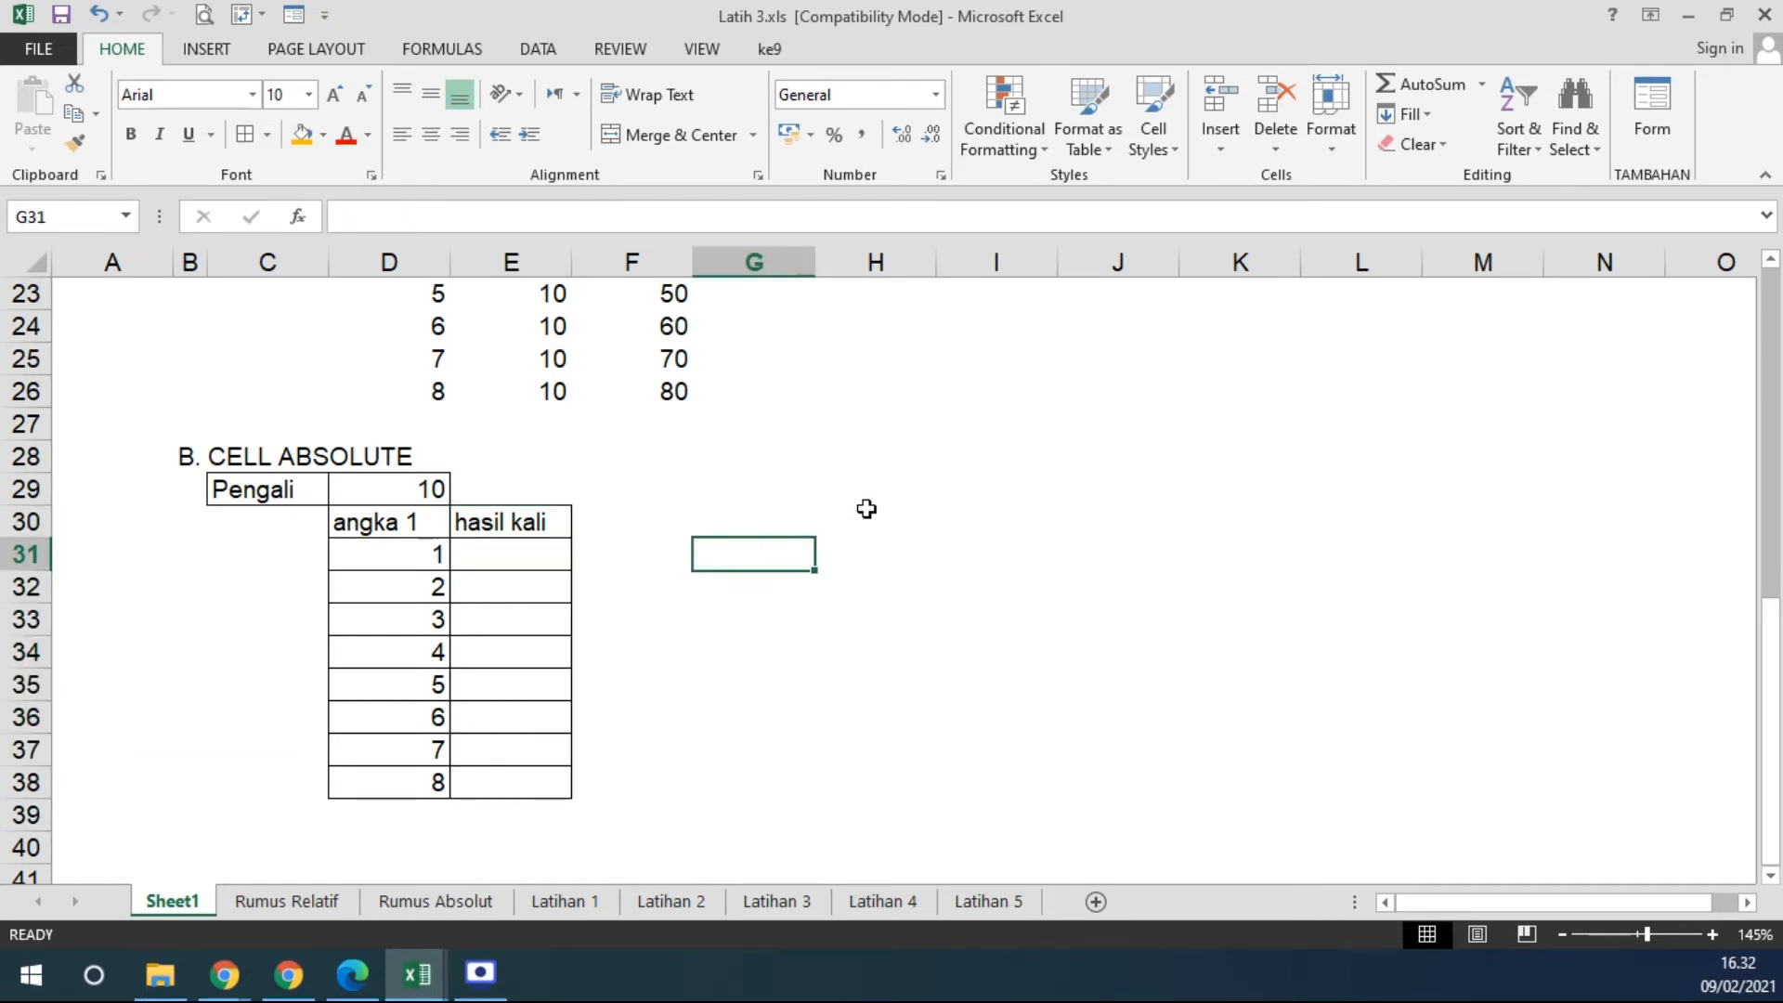
# Center the two column headings in D30:E30 of the absolute cell table.
pyautogui.moveTo(385, 546); pyautogui.dragTo(534, 522)
pyautogui.click(539, 577)
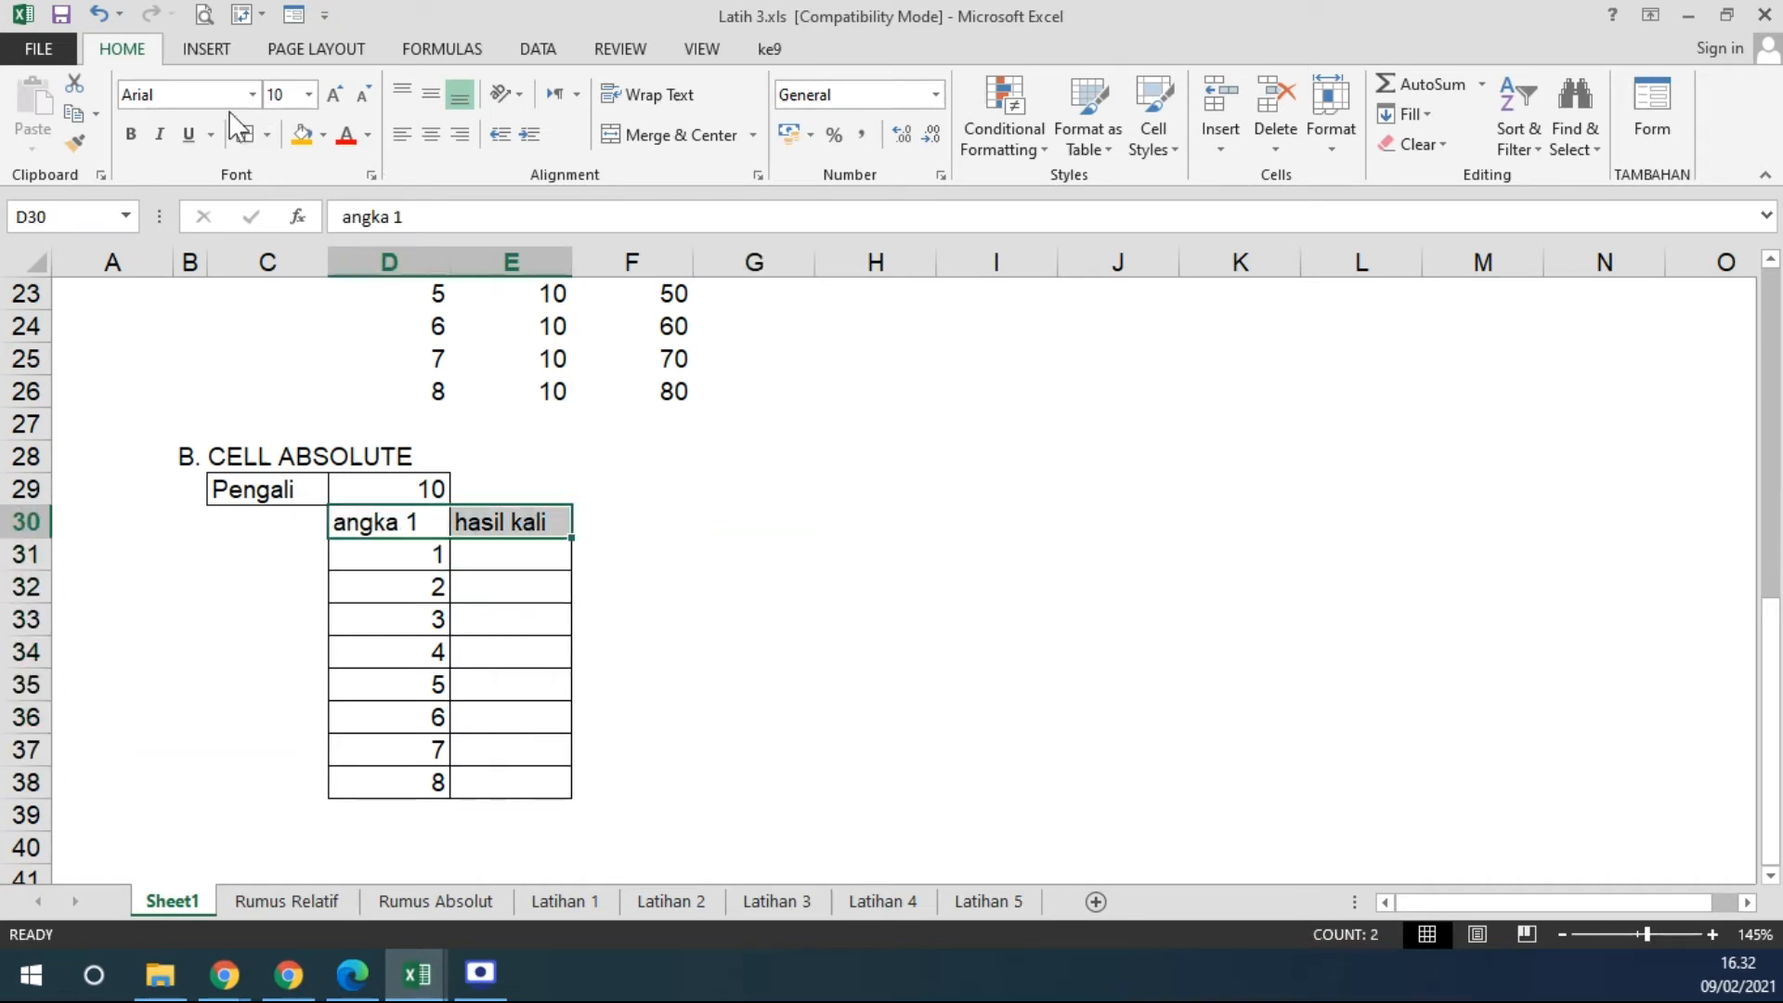
pyautogui.click(430, 133)
pyautogui.click(274, 489)
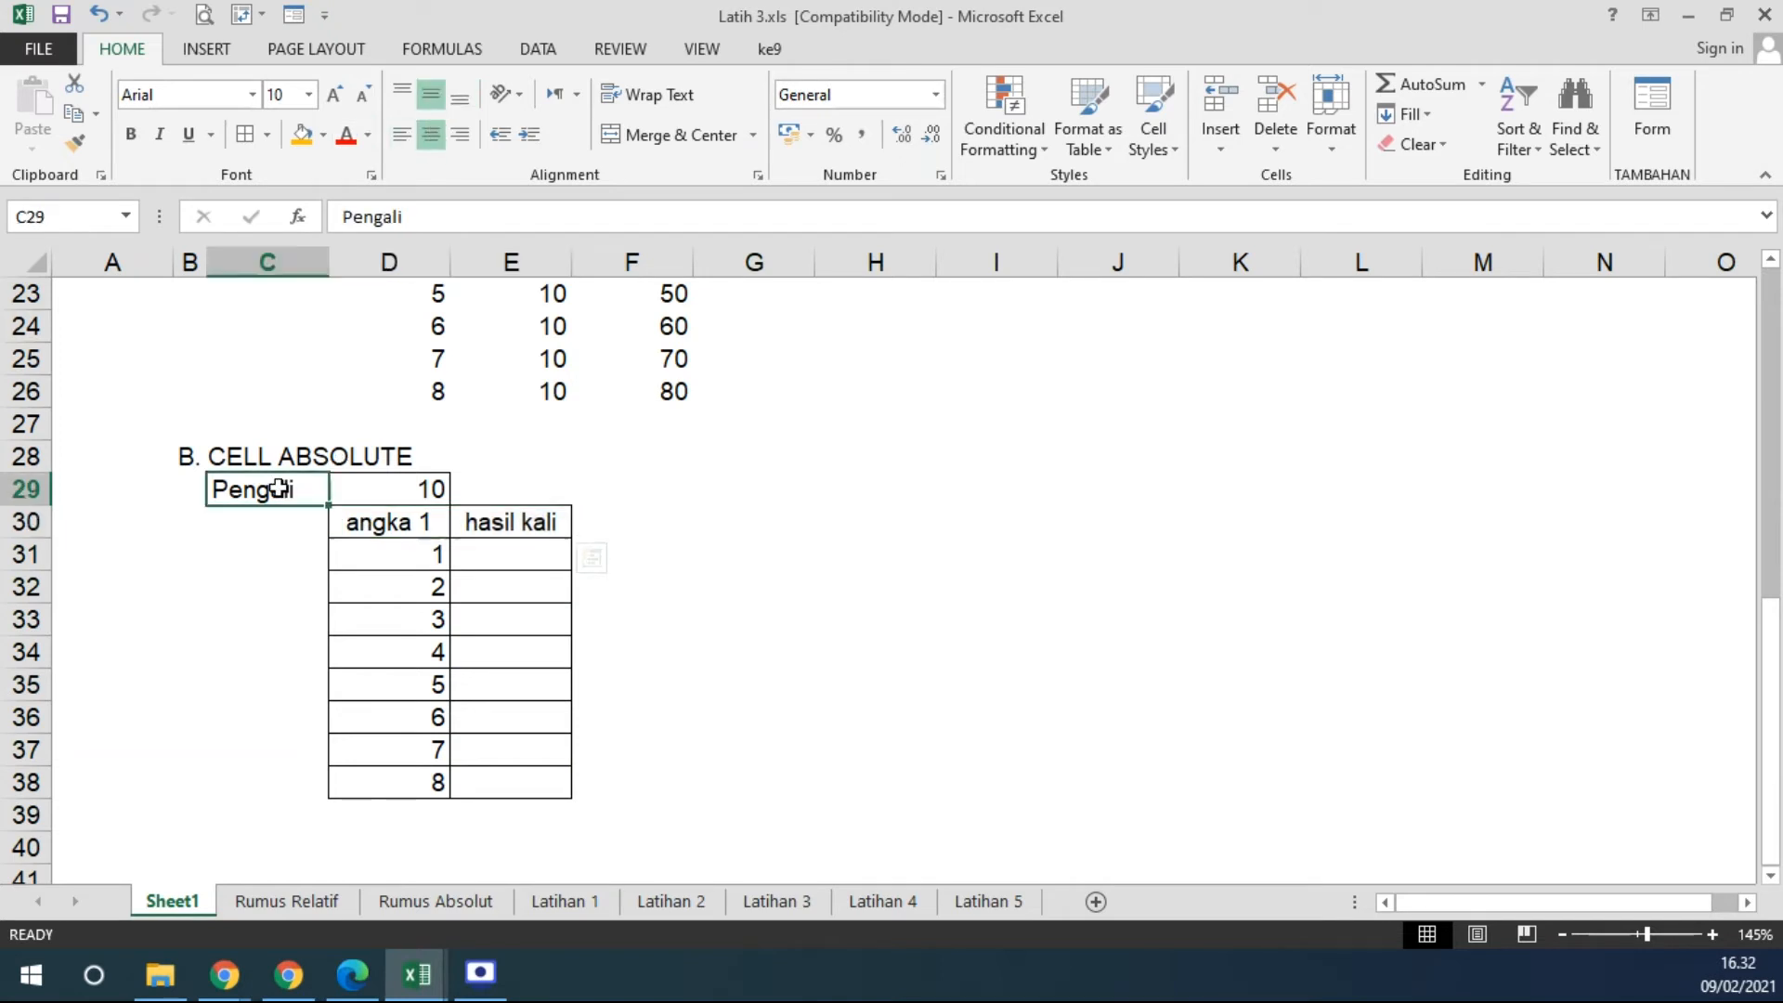
pyautogui.click(373, 481)
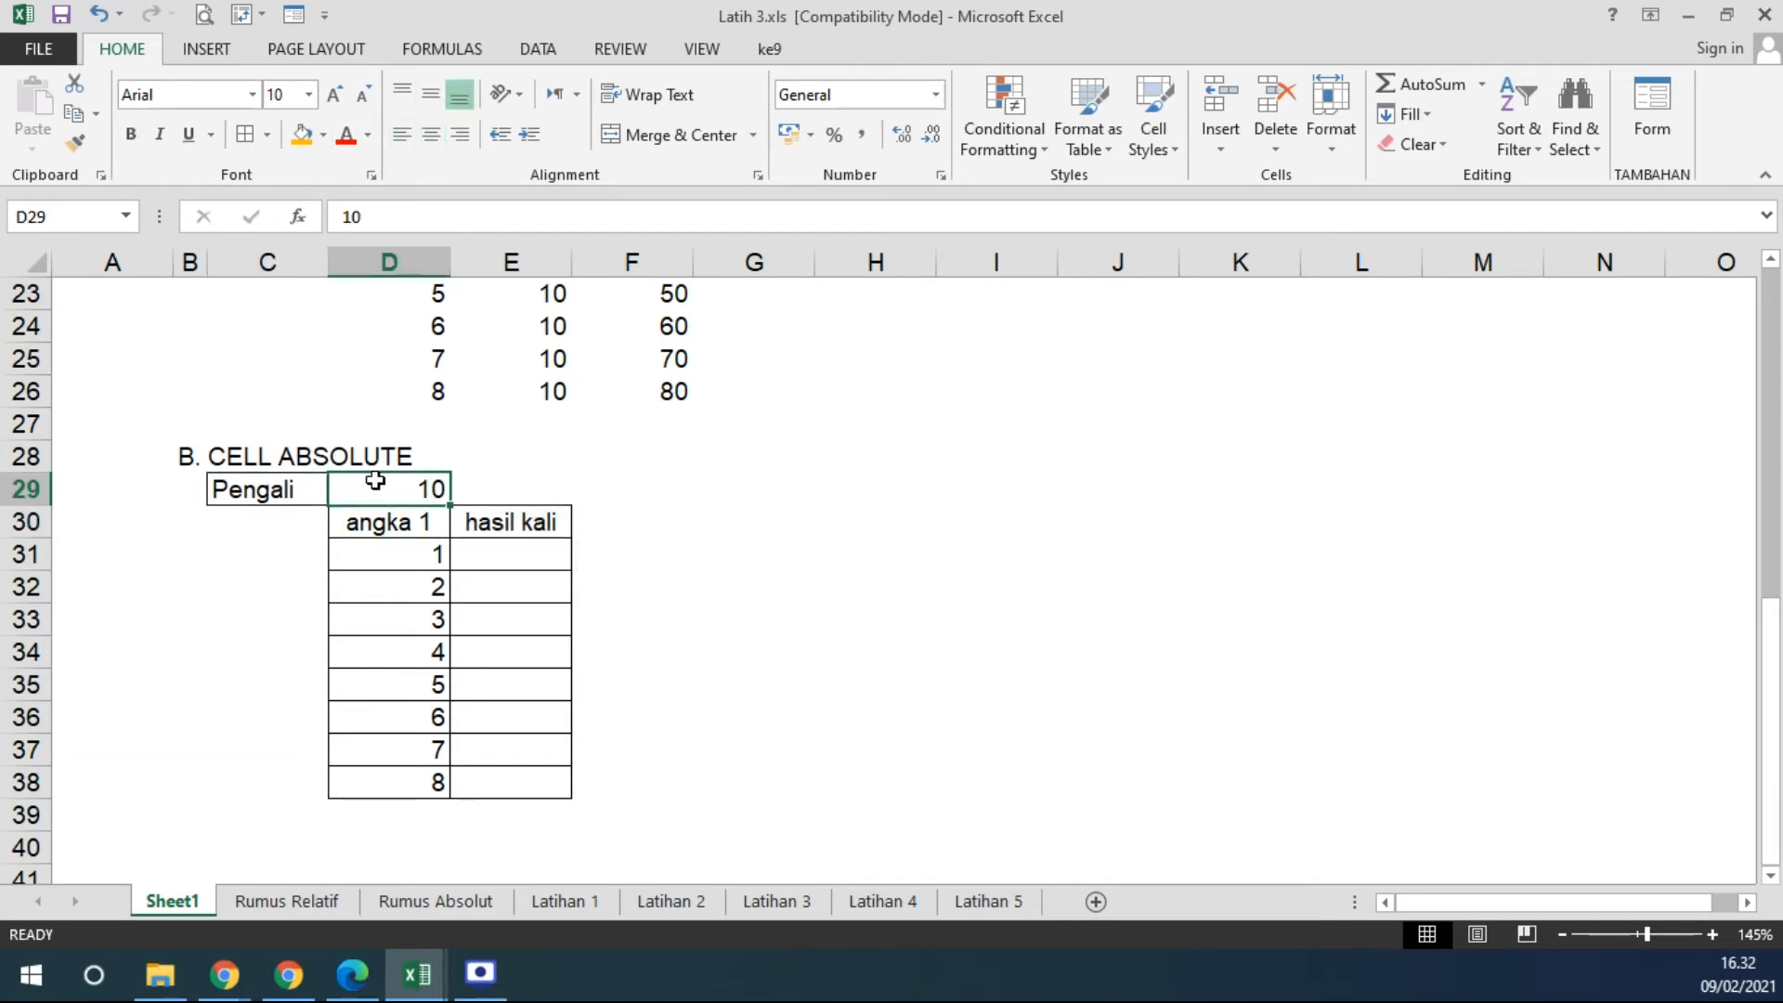
# Shorten the heading in D30 to "angka".
pyautogui.click(381, 526)
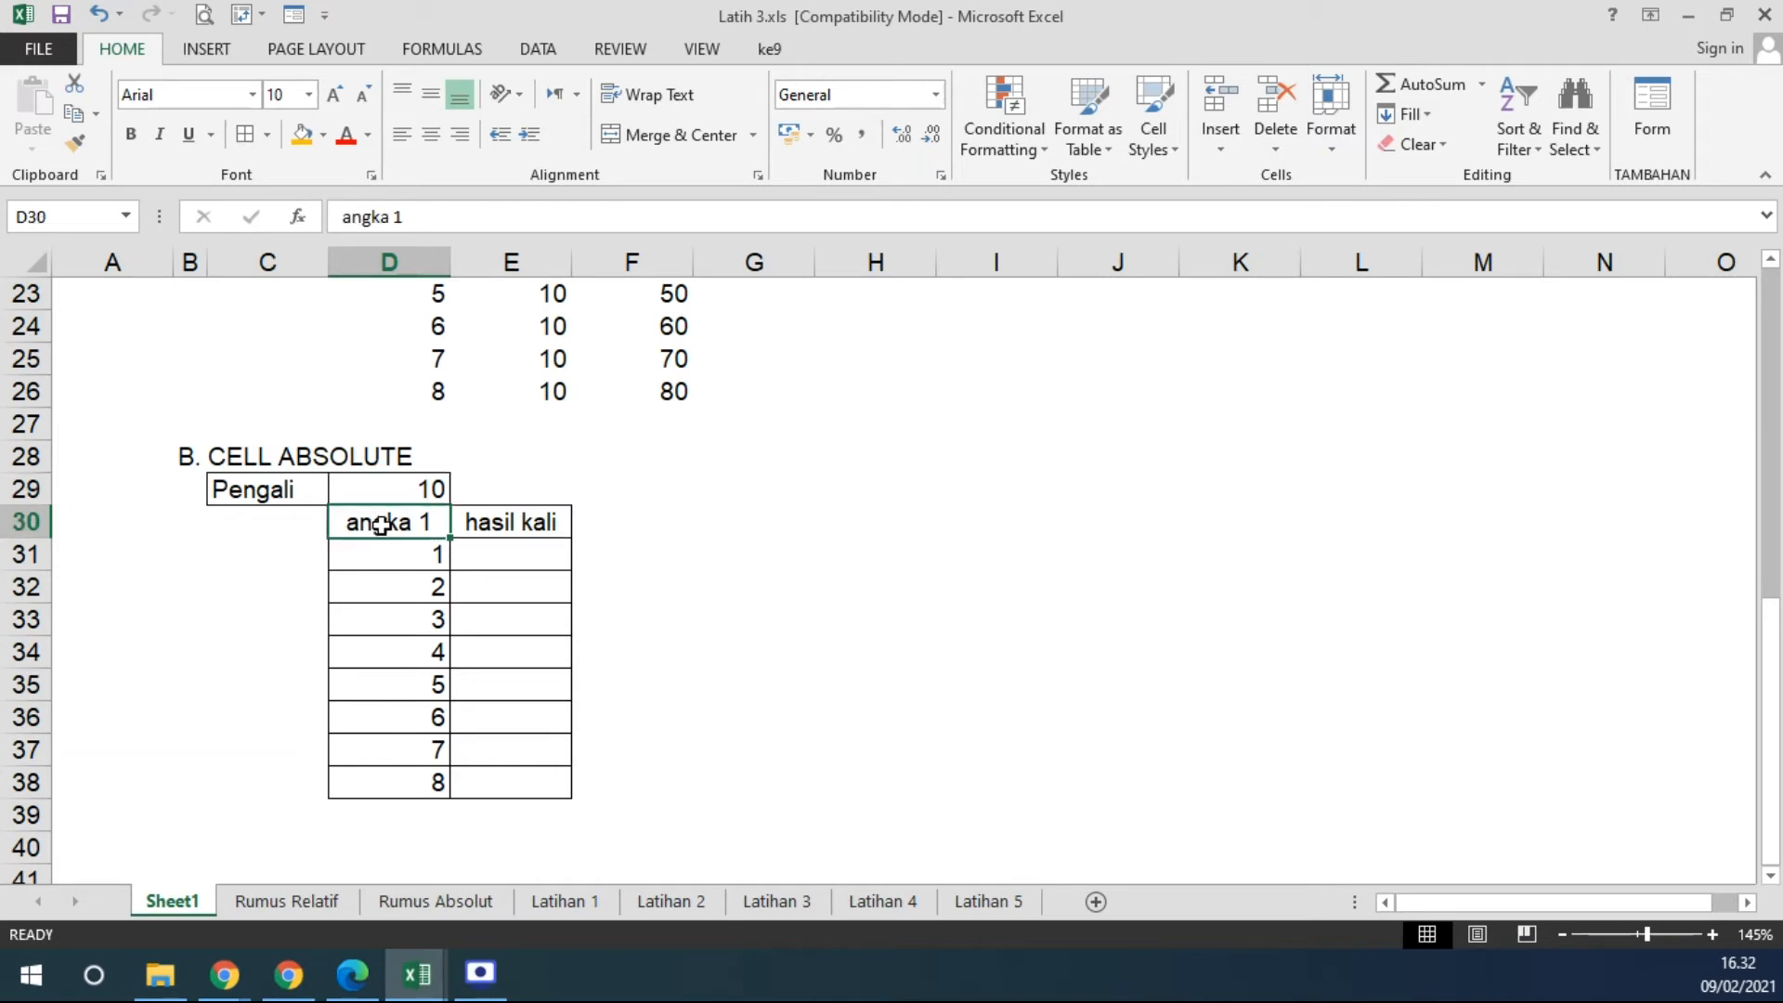
pyautogui.doubleClick(415, 522)
pyautogui.moveTo(411, 520); pyautogui.dragTo(434, 507)
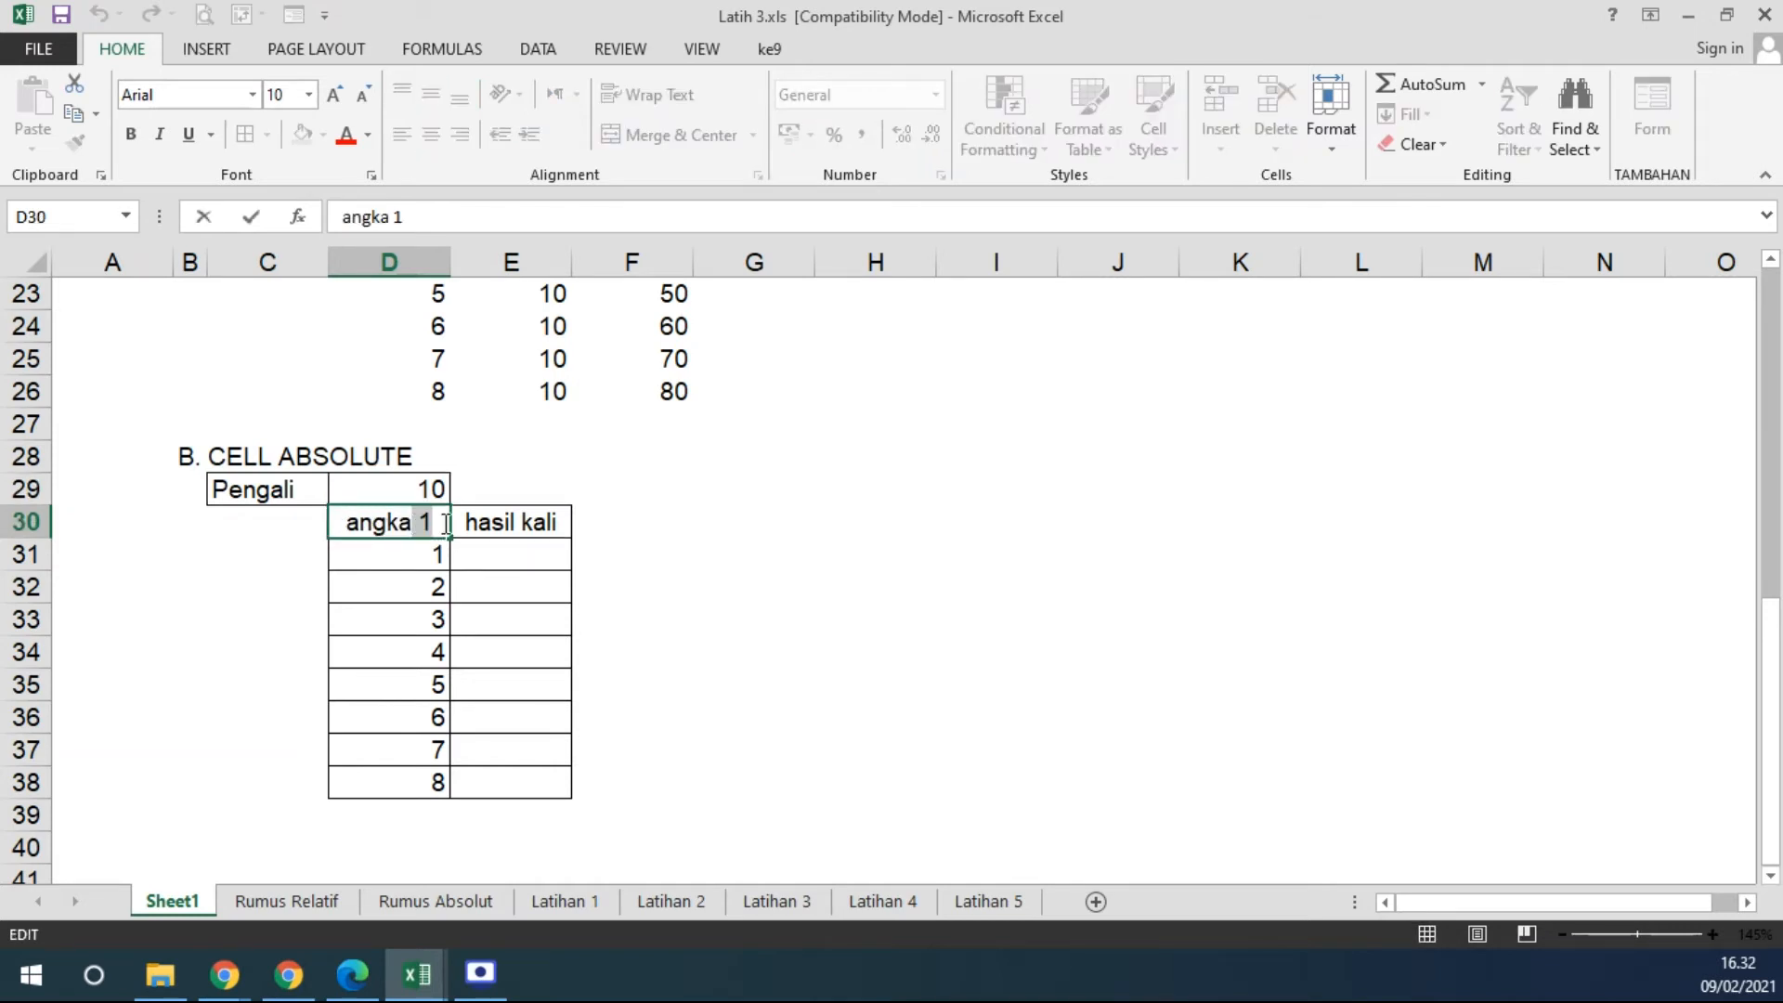
pyautogui.press('BackSpace')
pyautogui.click(625, 573)
# Enter the formula =D31*D29 in E31 to multiply the first angka value by the Pengali value.
pyautogui.moveTo(365, 561); pyautogui.dragTo(404, 782)
pyautogui.click(426, 475)
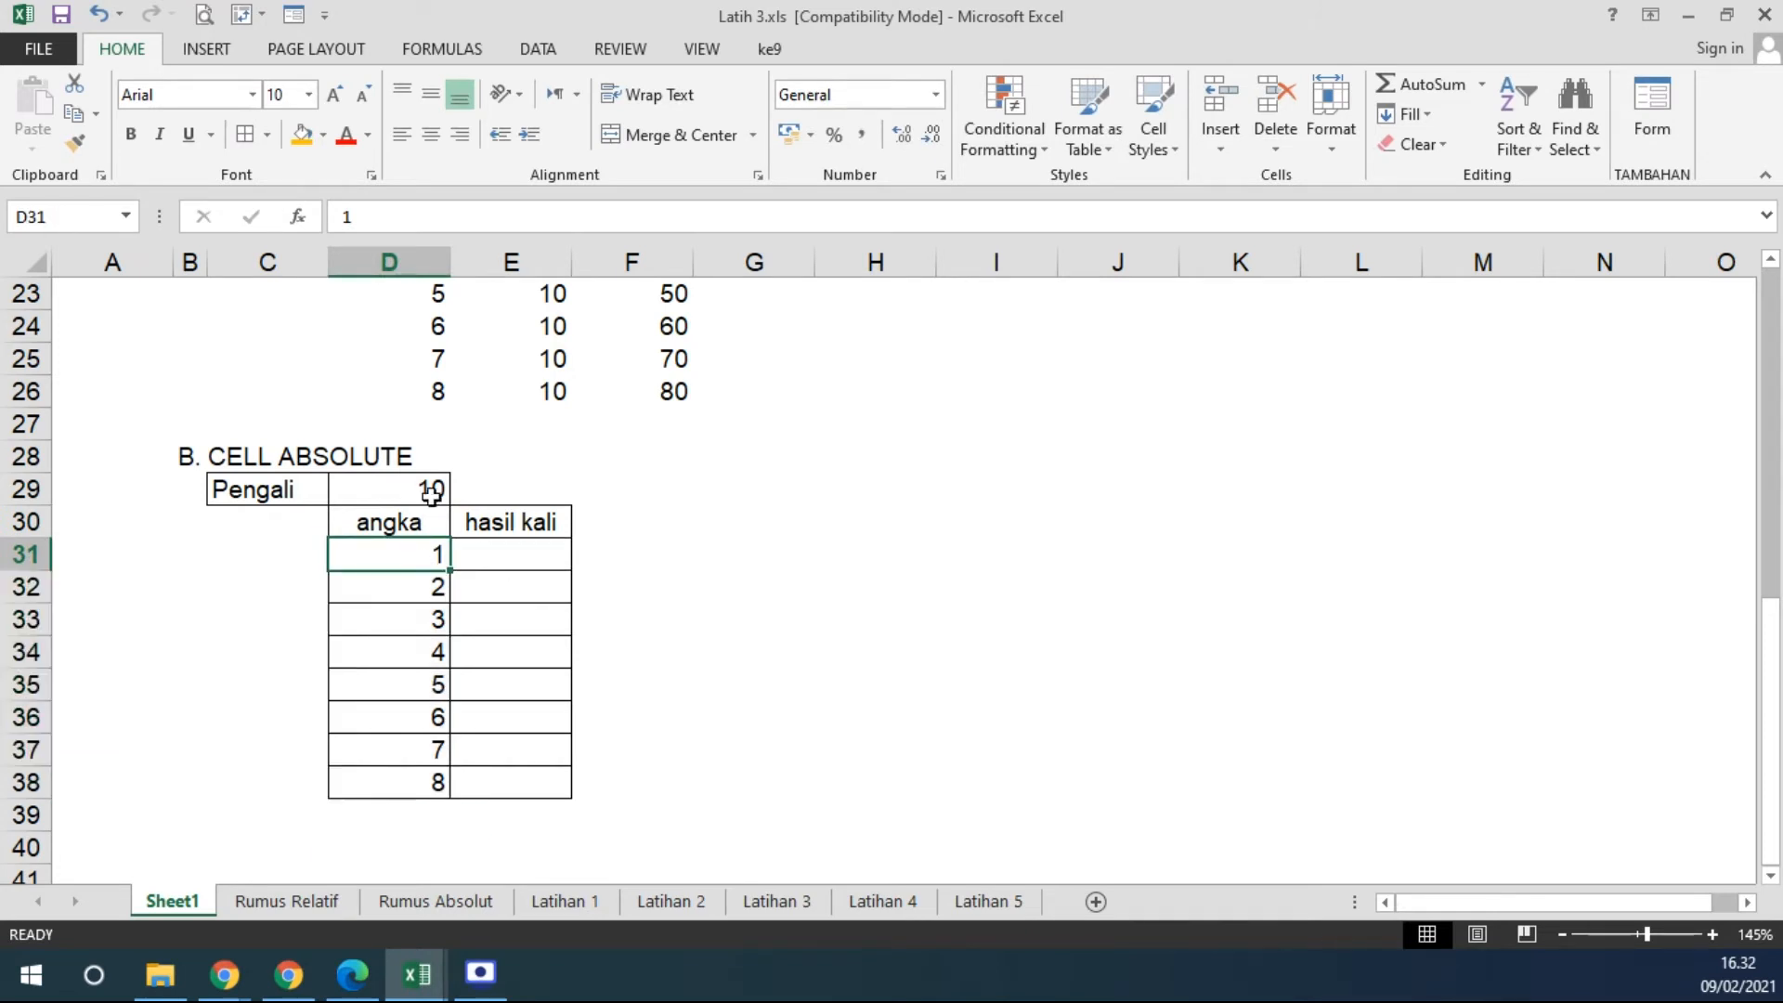
pyautogui.click(432, 594)
pyautogui.click(424, 497)
pyautogui.click(440, 630)
pyautogui.click(430, 486)
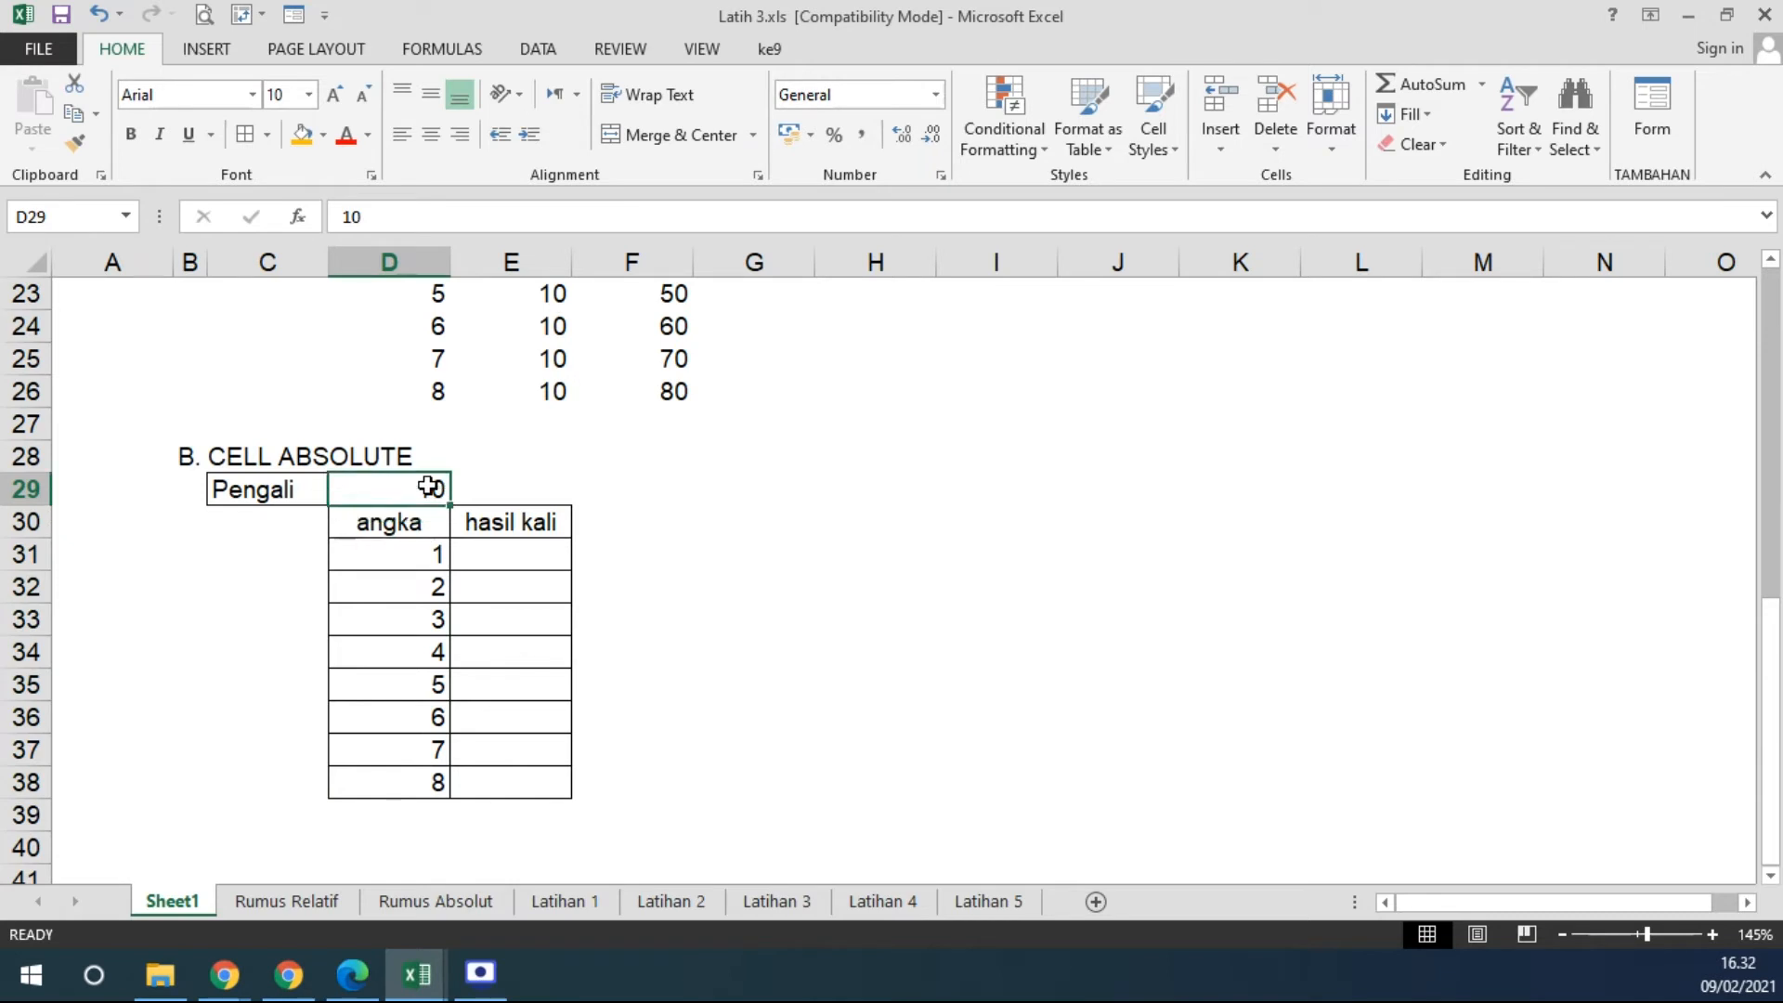
pyautogui.click(485, 554)
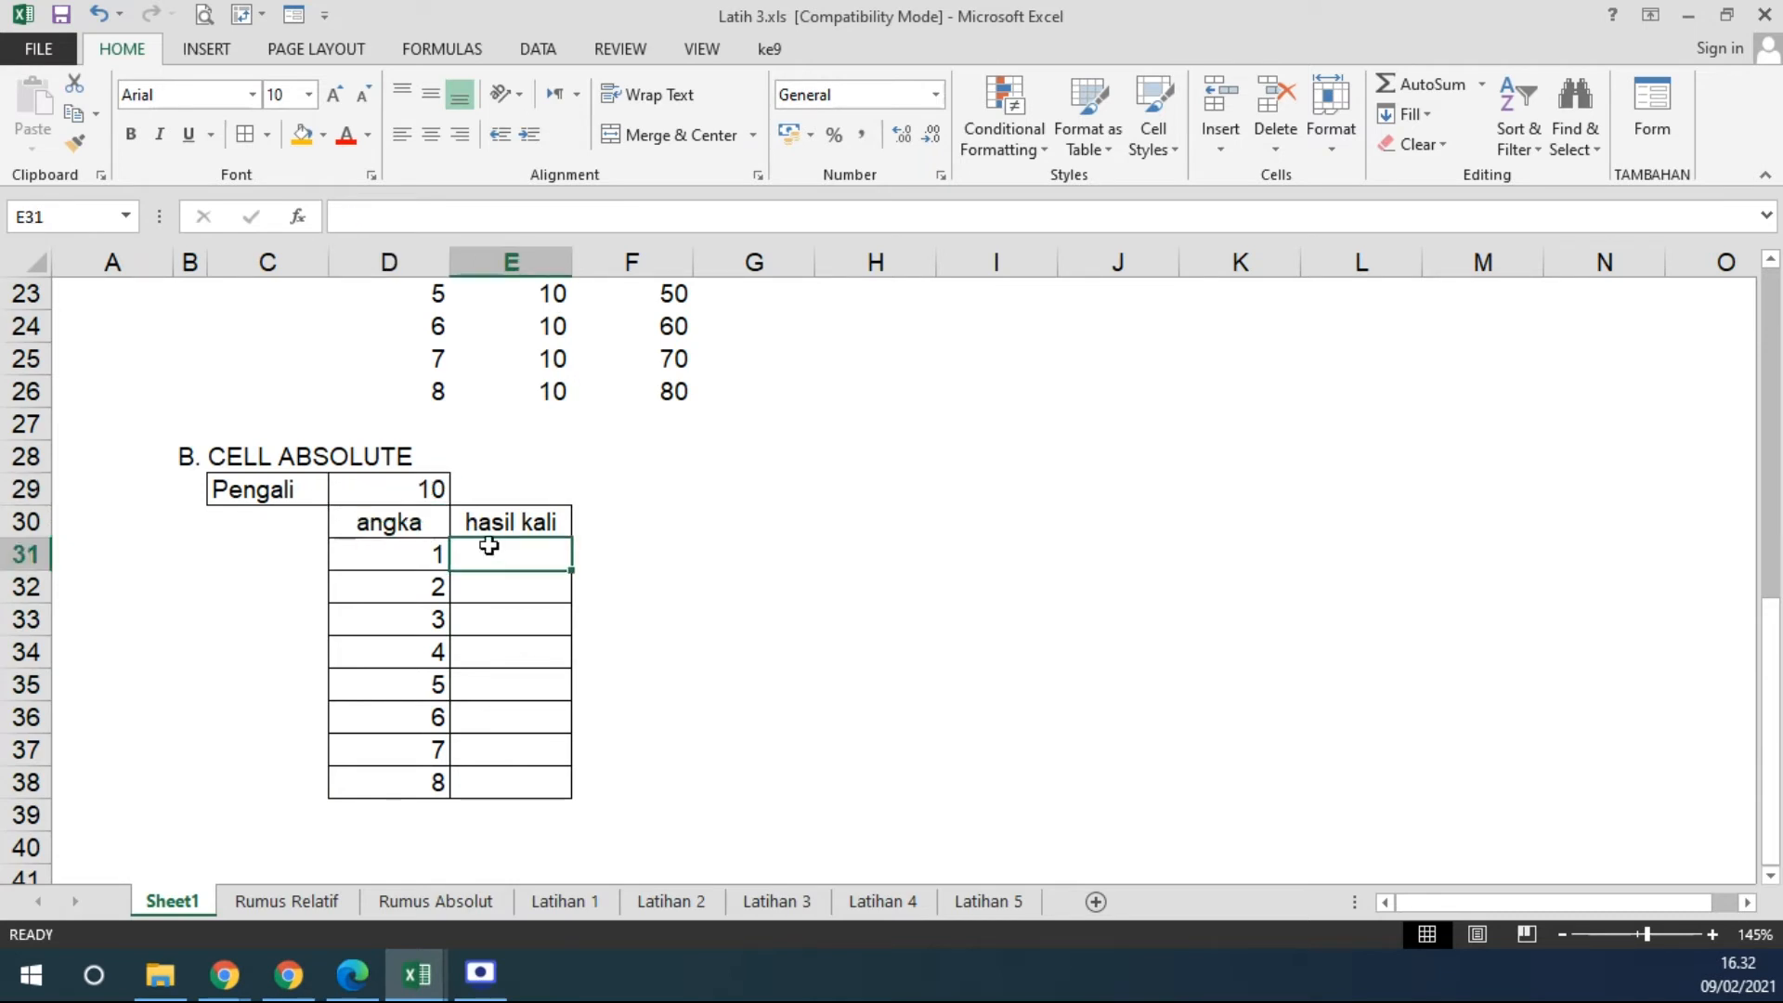
pyautogui.write('=')
pyautogui.click(429, 553)
pyautogui.write('*')
pyautogui.click(405, 489)
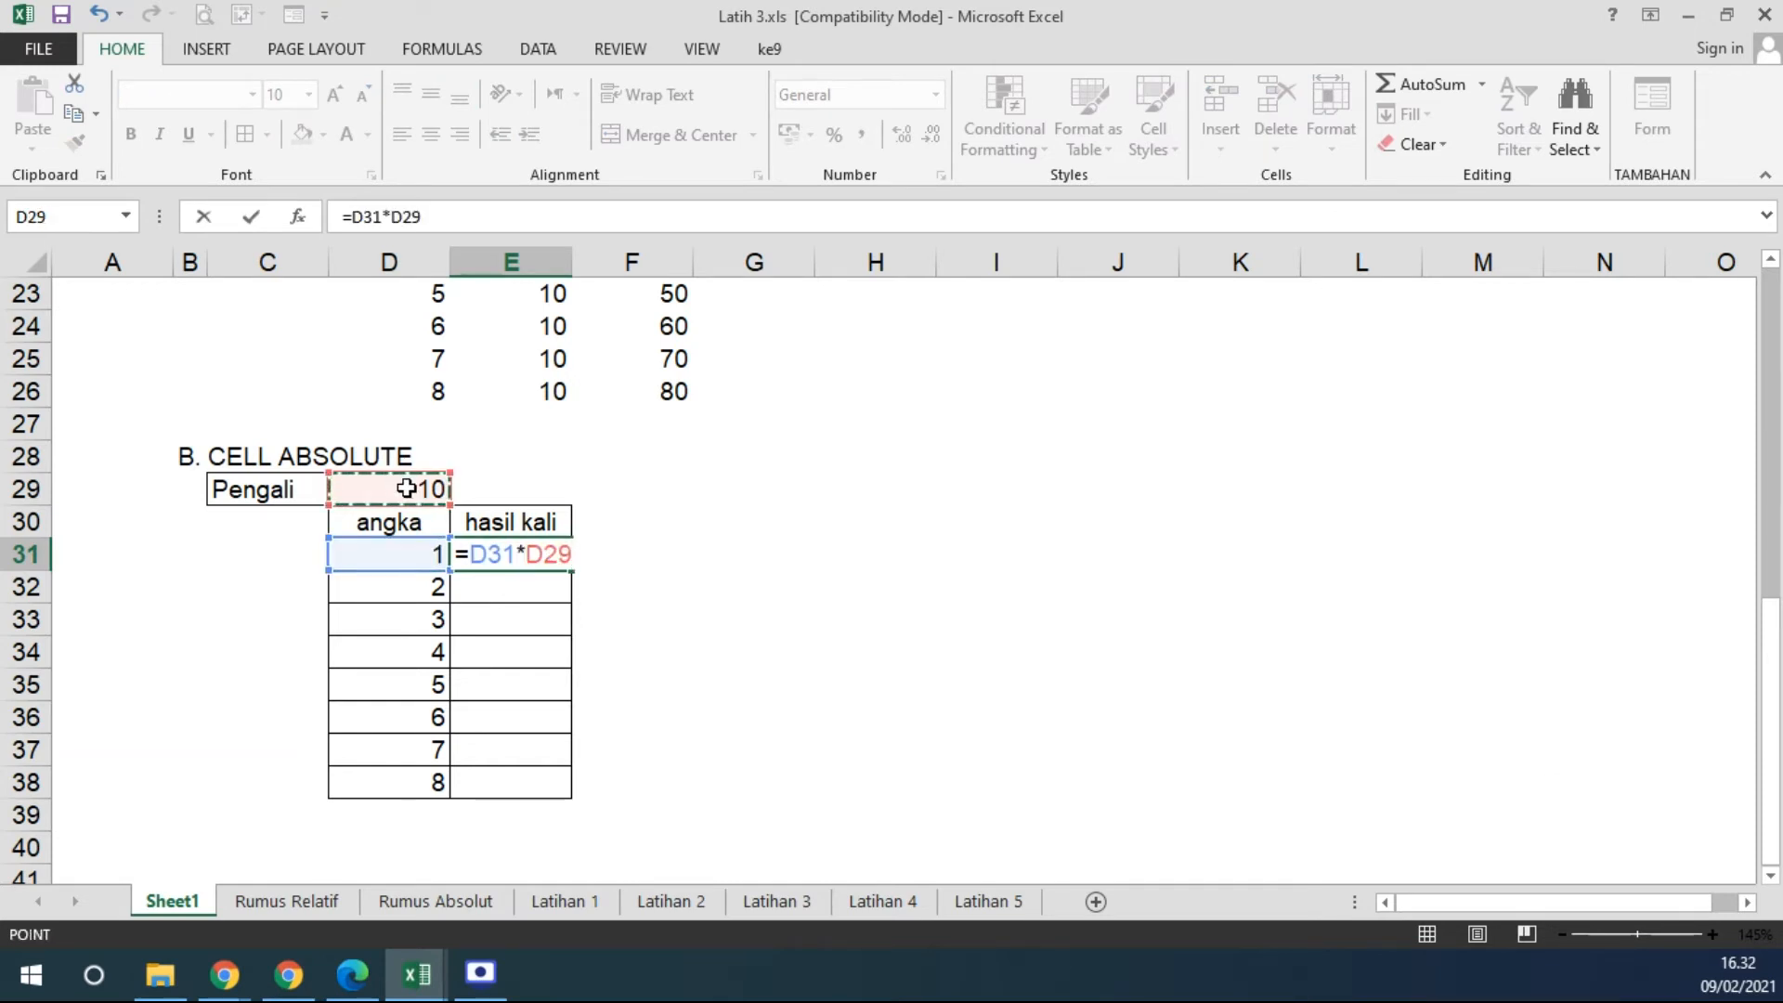
pyautogui.press('Return')
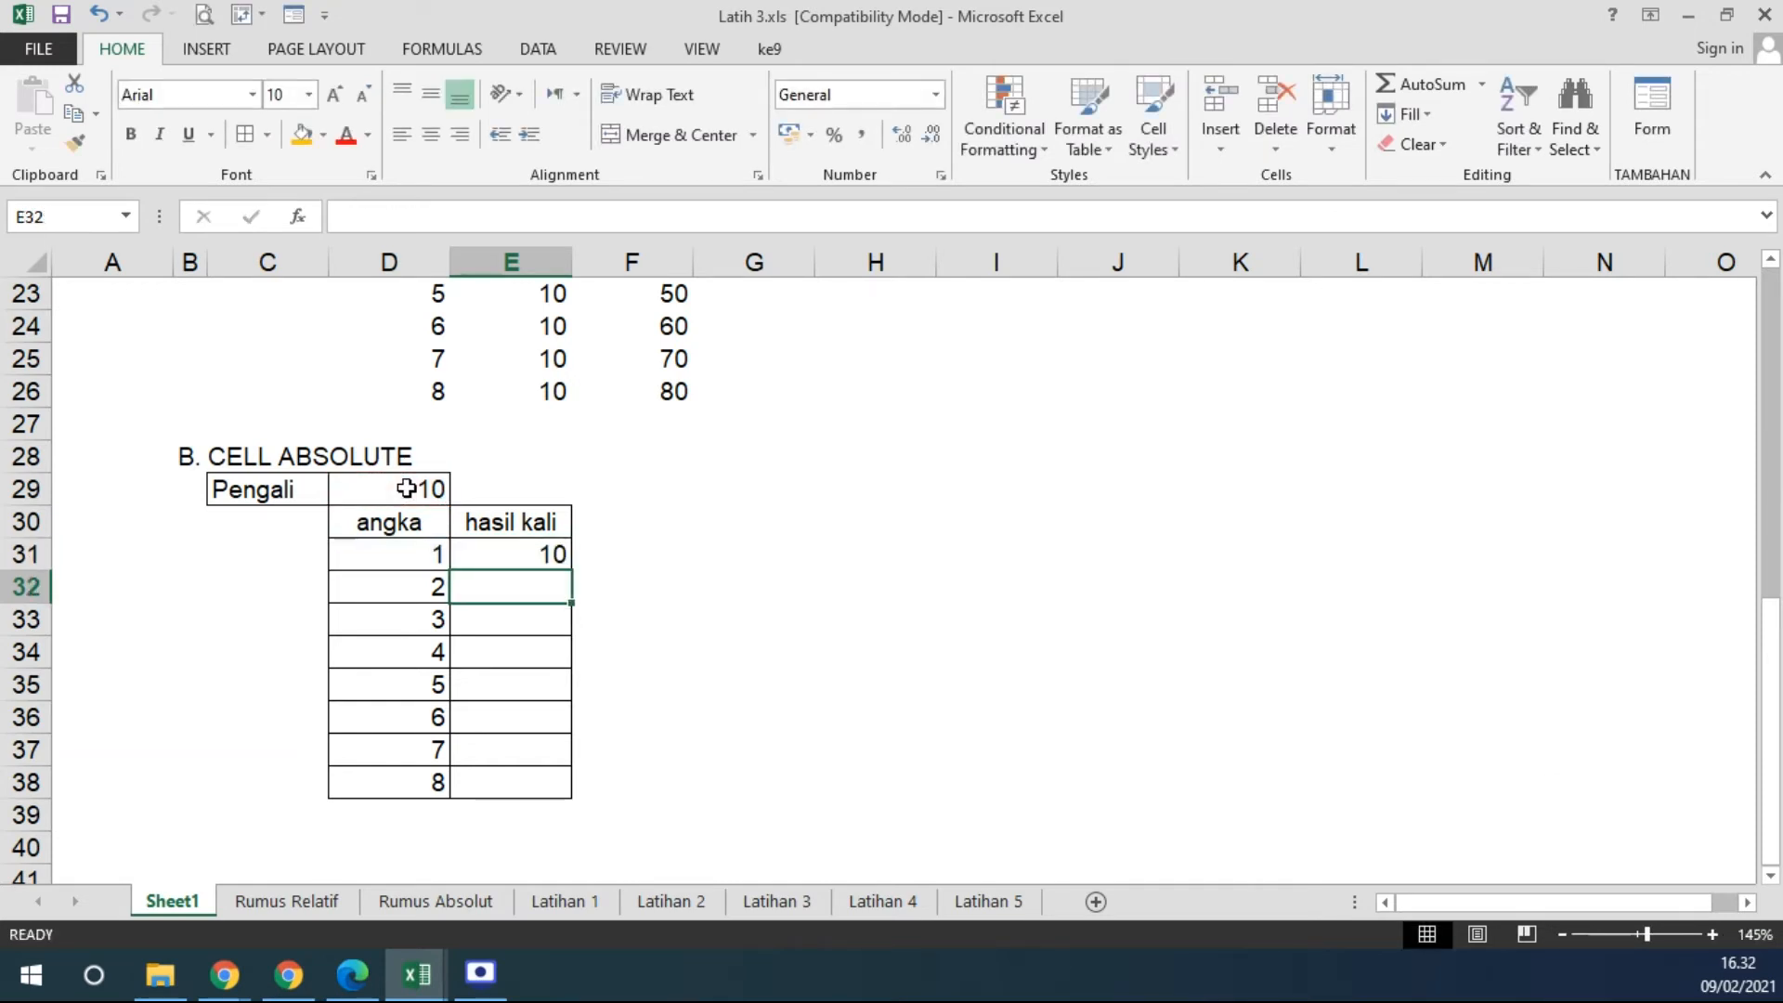
# Fill the E31 formula down the hasil kali column in stages, through E32 and E33 to E38.
pyautogui.click(479, 554)
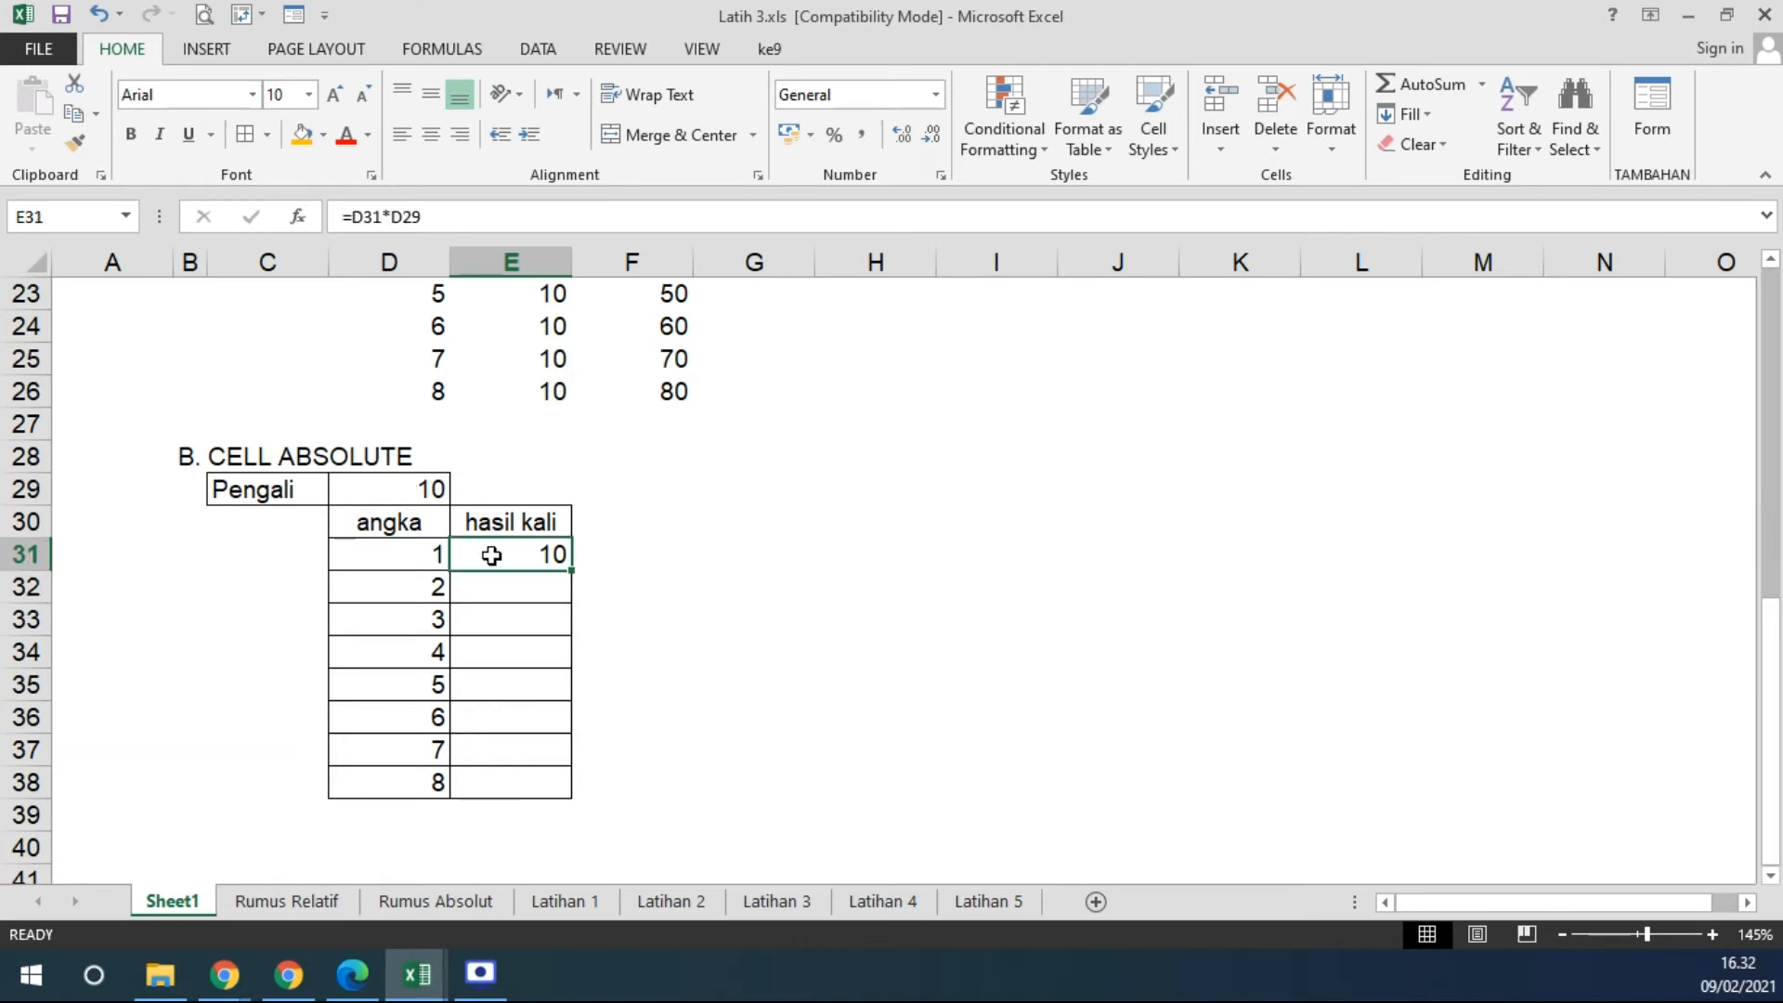
pyautogui.click(408, 555)
pyautogui.click(521, 562)
pyautogui.moveTo(572, 571)
pyautogui.mouseDown()
pyautogui.moveTo(581, 613)
pyautogui.moveTo(569, 594)
pyautogui.mouseUp()
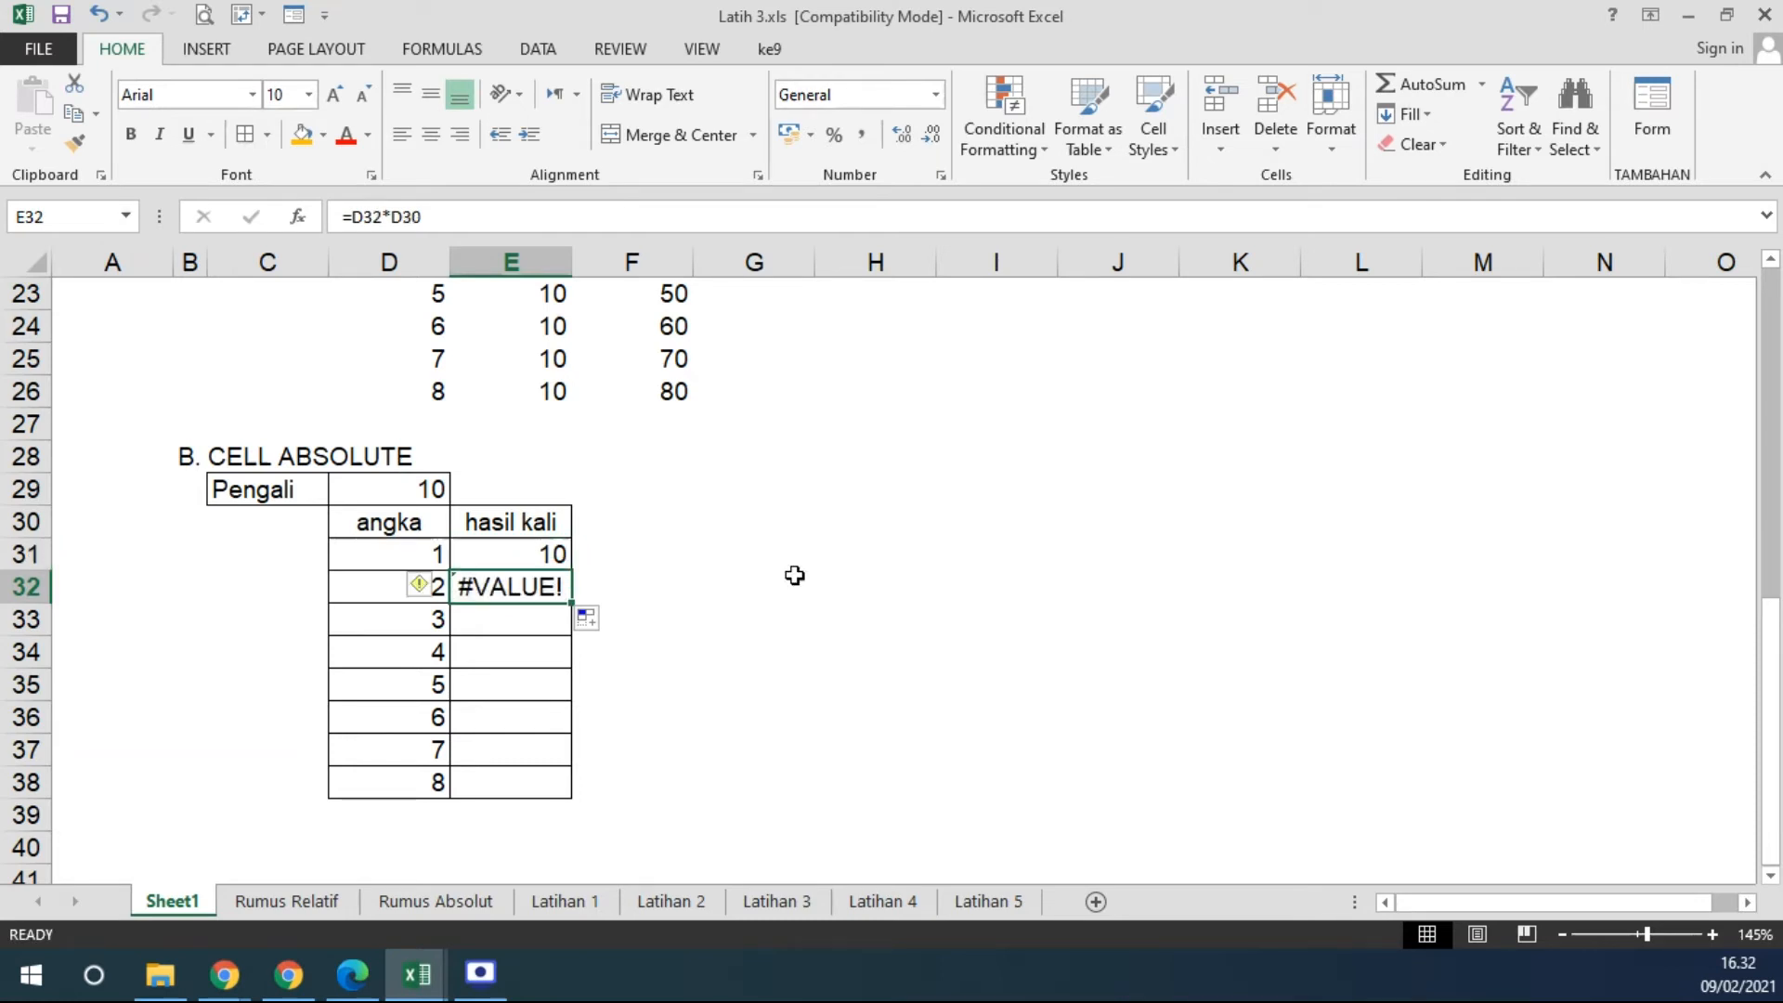
pyautogui.moveTo(572, 602)
pyautogui.mouseDown()
pyautogui.moveTo(561, 643)
pyautogui.moveTo(548, 618)
pyautogui.mouseUp()
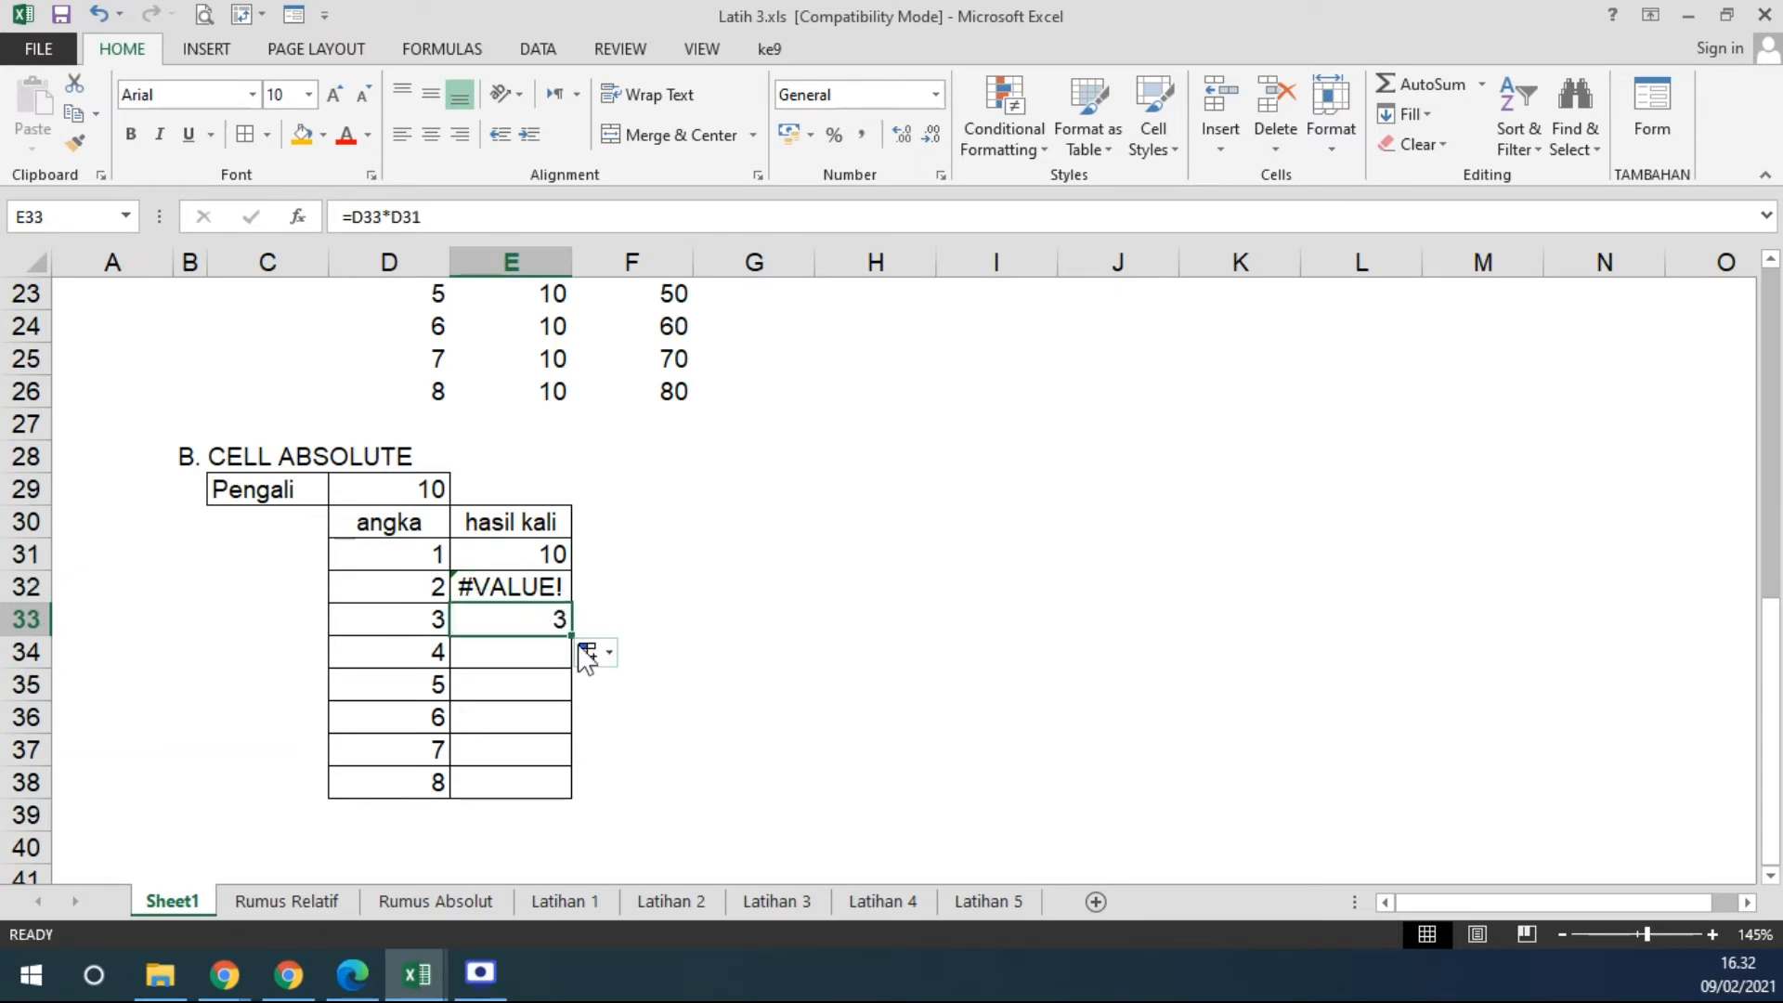
pyautogui.moveTo(573, 635); pyautogui.dragTo(581, 791)
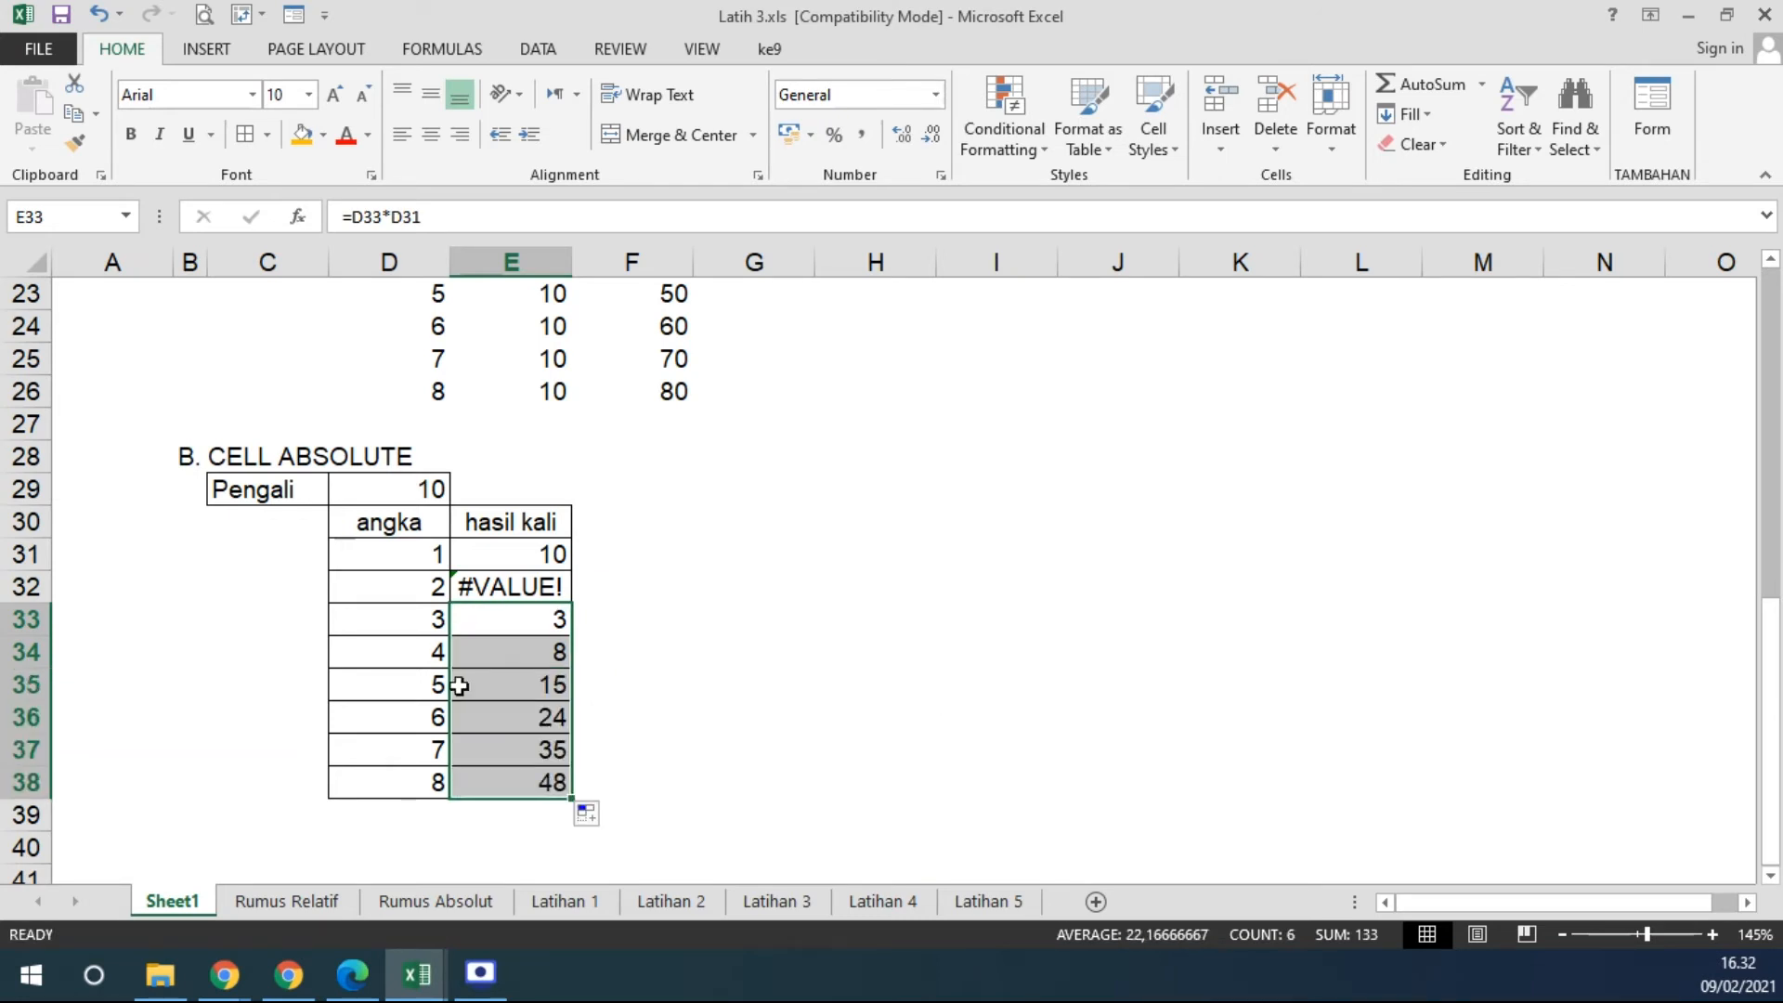
# Inspect the copied formulas in E33 and E34, and fill the E31 formula down to E38 again.
pyautogui.moveTo(437, 684); pyautogui.dragTo(386, 617)
pyautogui.click(505, 617)
pyautogui.click(426, 652)
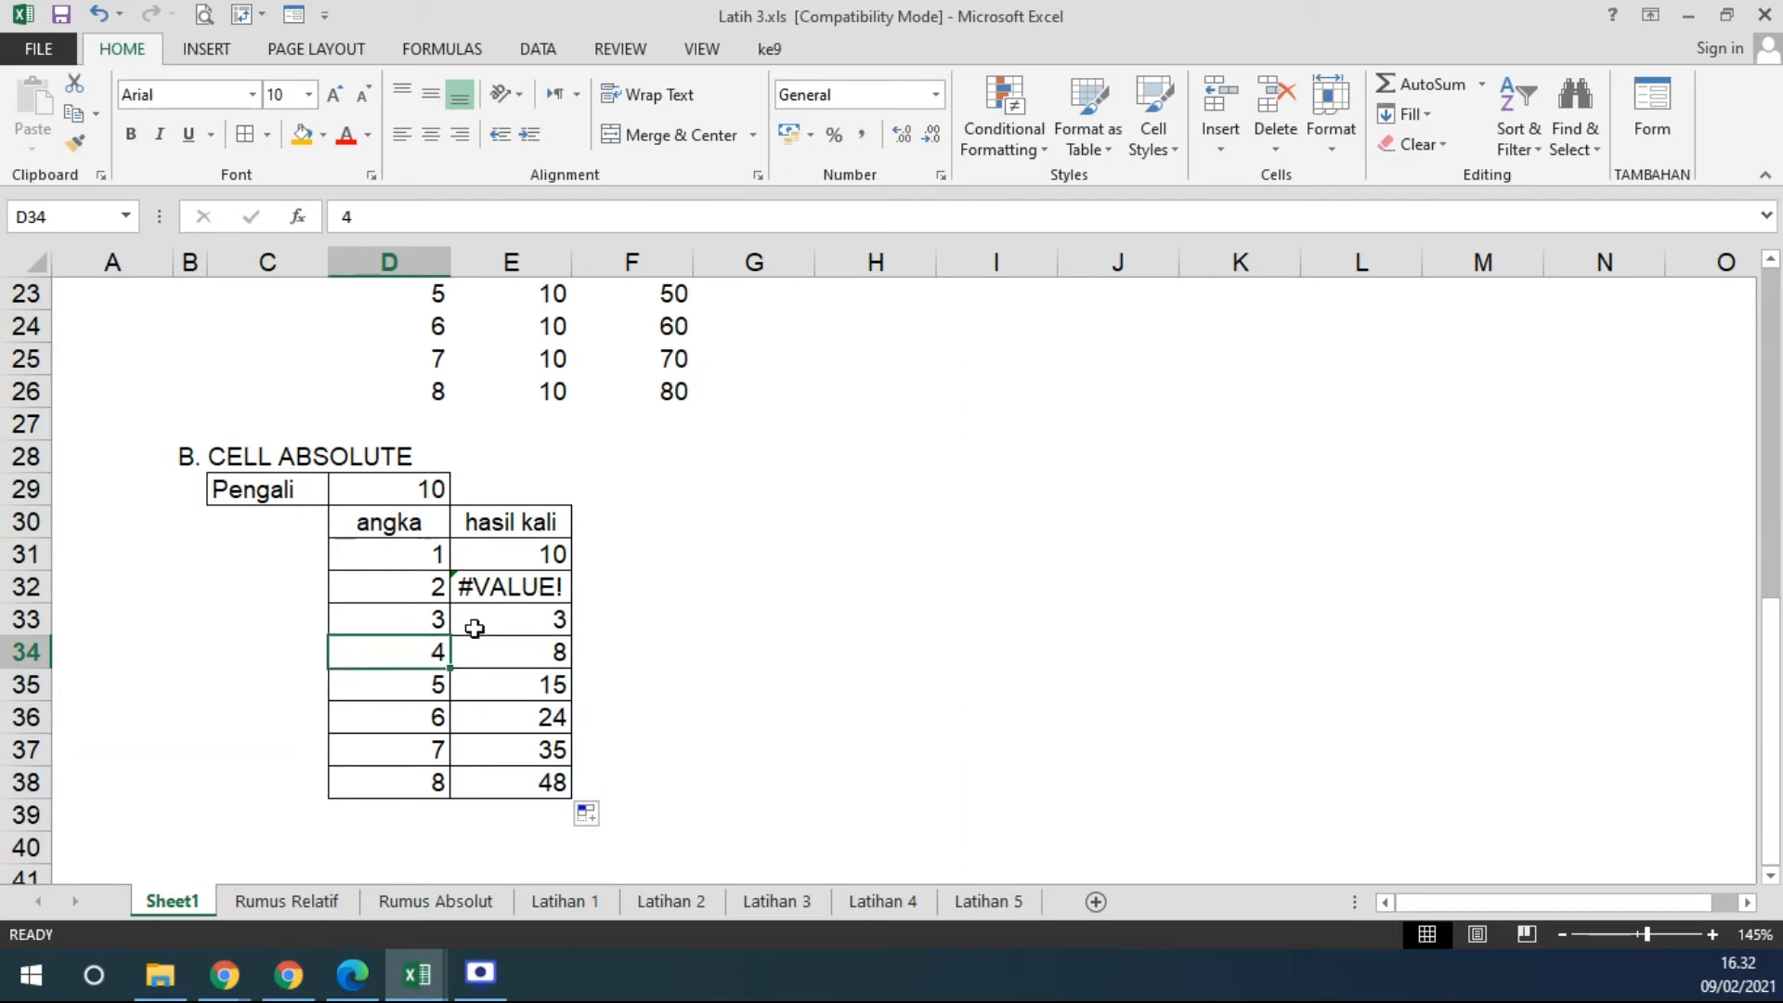
pyautogui.click(499, 654)
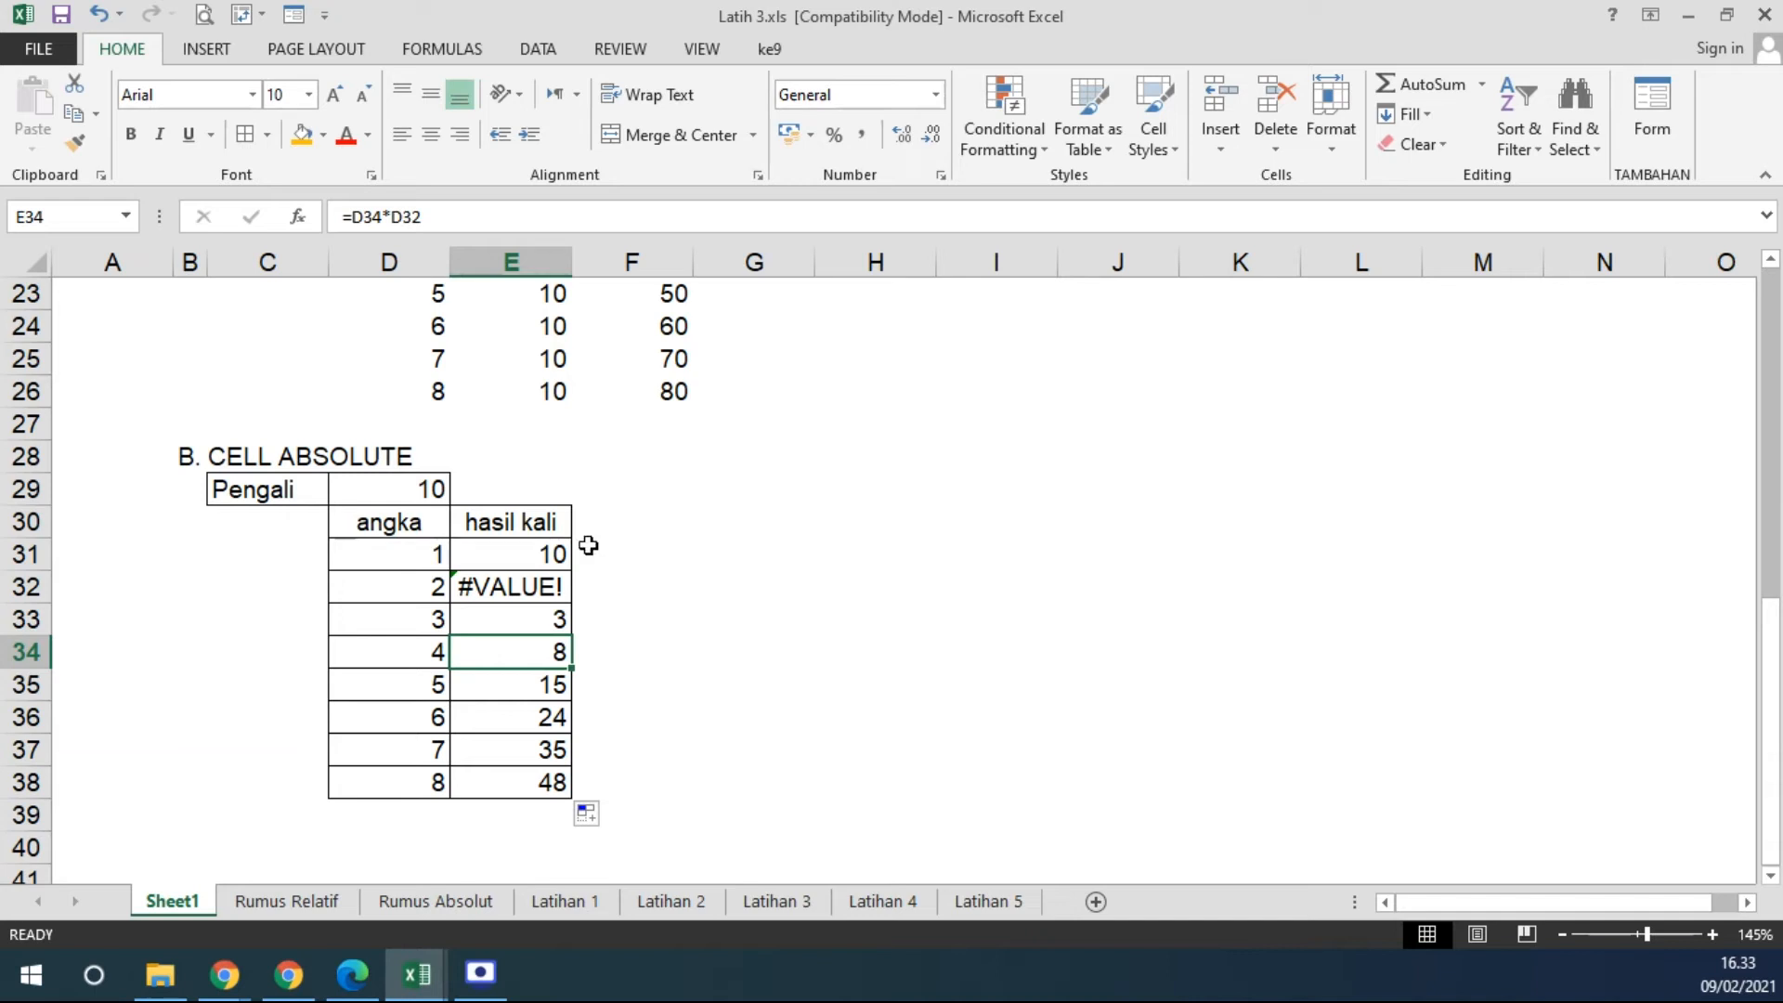
pyautogui.click(440, 555)
pyautogui.click(436, 490)
pyautogui.click(555, 557)
pyautogui.moveTo(565, 572); pyautogui.dragTo(552, 797)
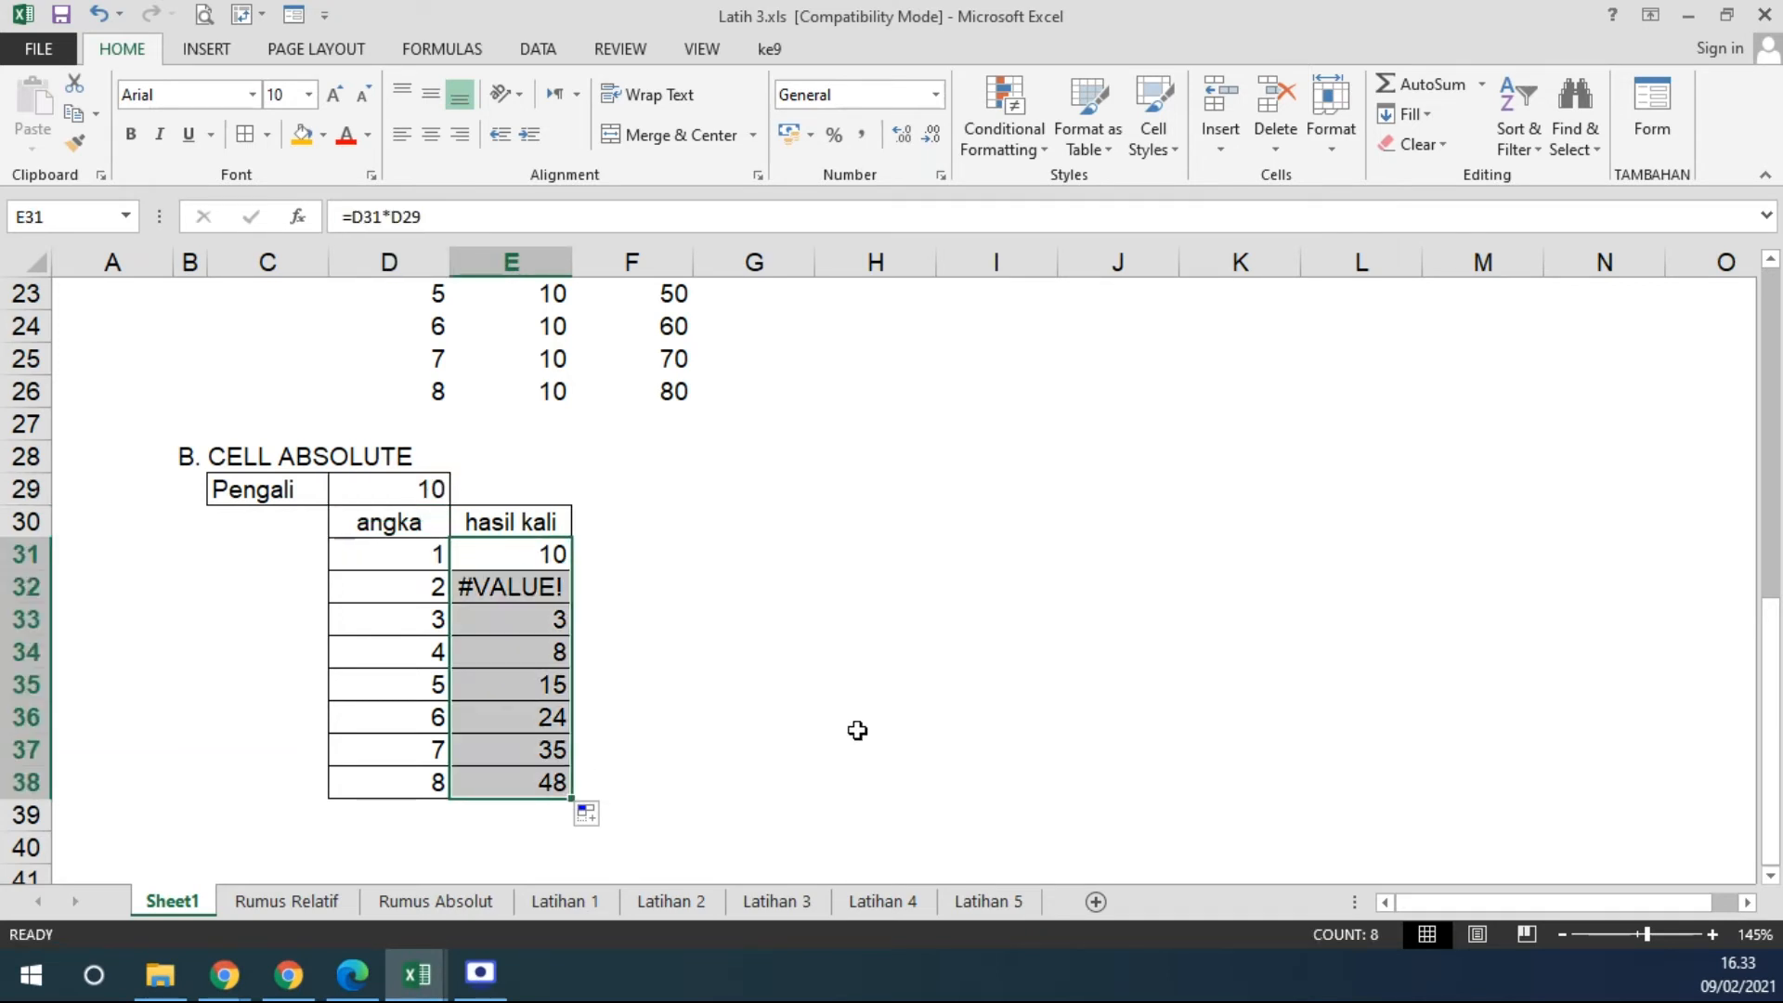
pyautogui.click(877, 691)
# Replace the formula in E32 with =D32*D29.
pyautogui.click(495, 598)
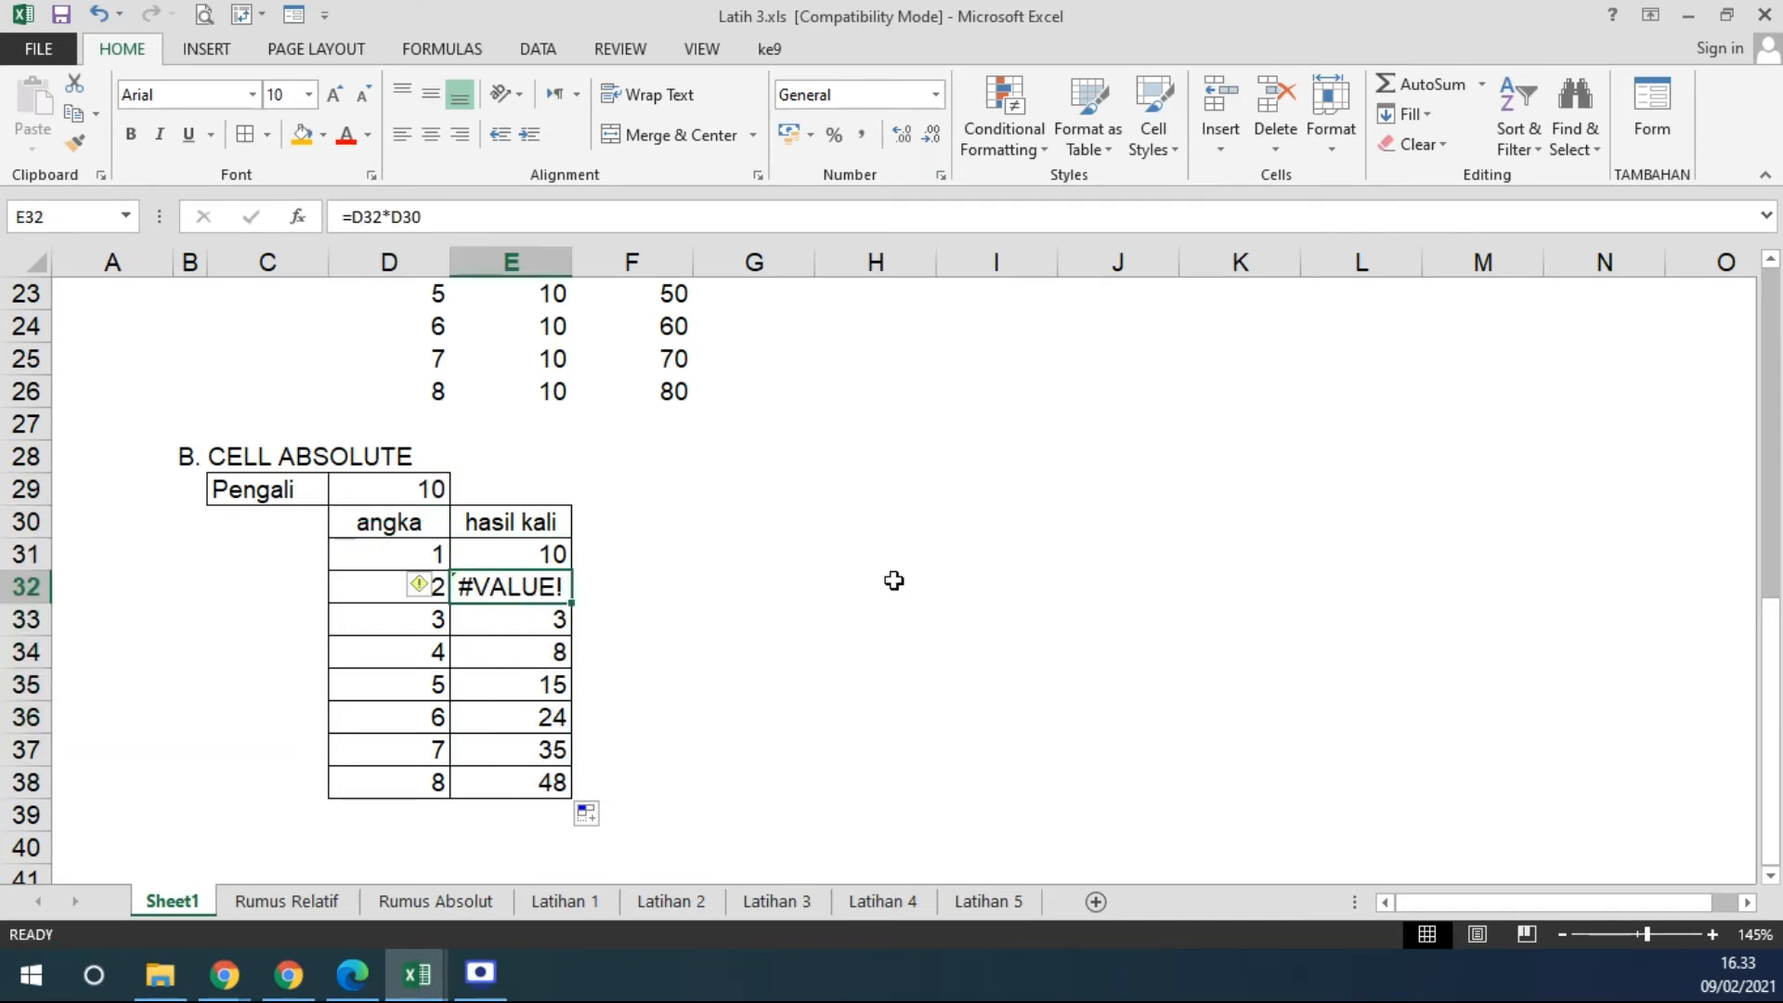
pyautogui.write('=')
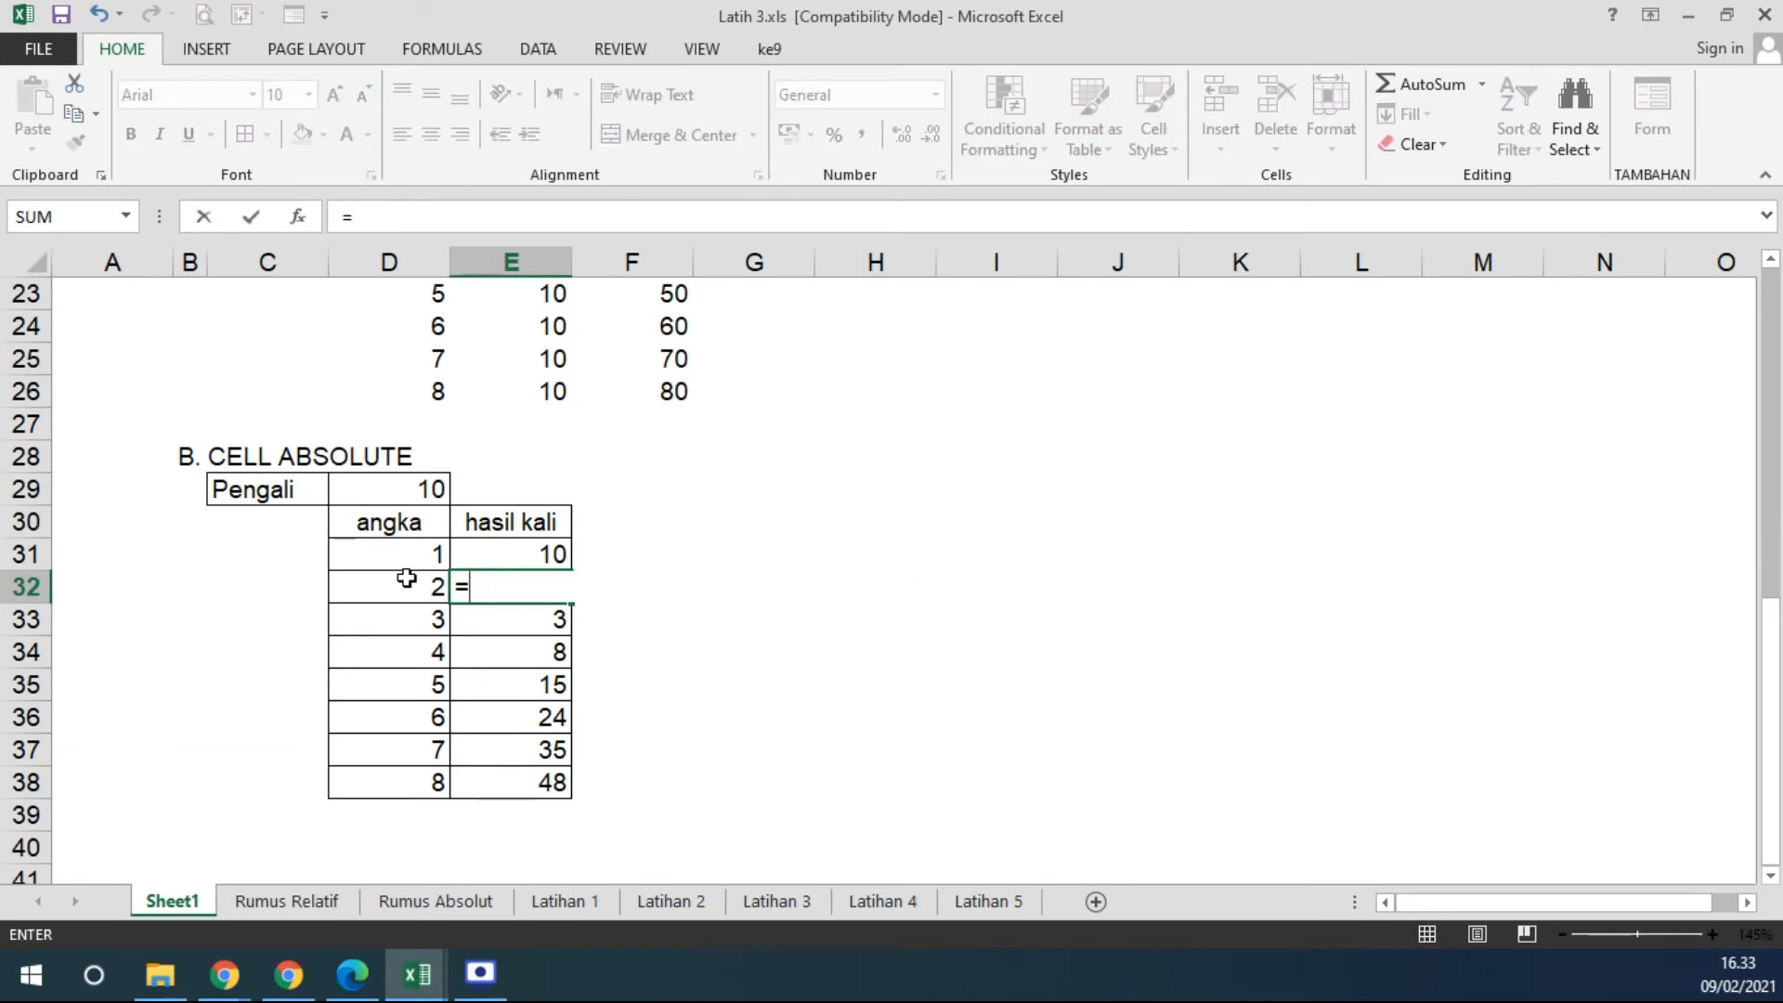
pyautogui.click(402, 583)
pyautogui.write('*')
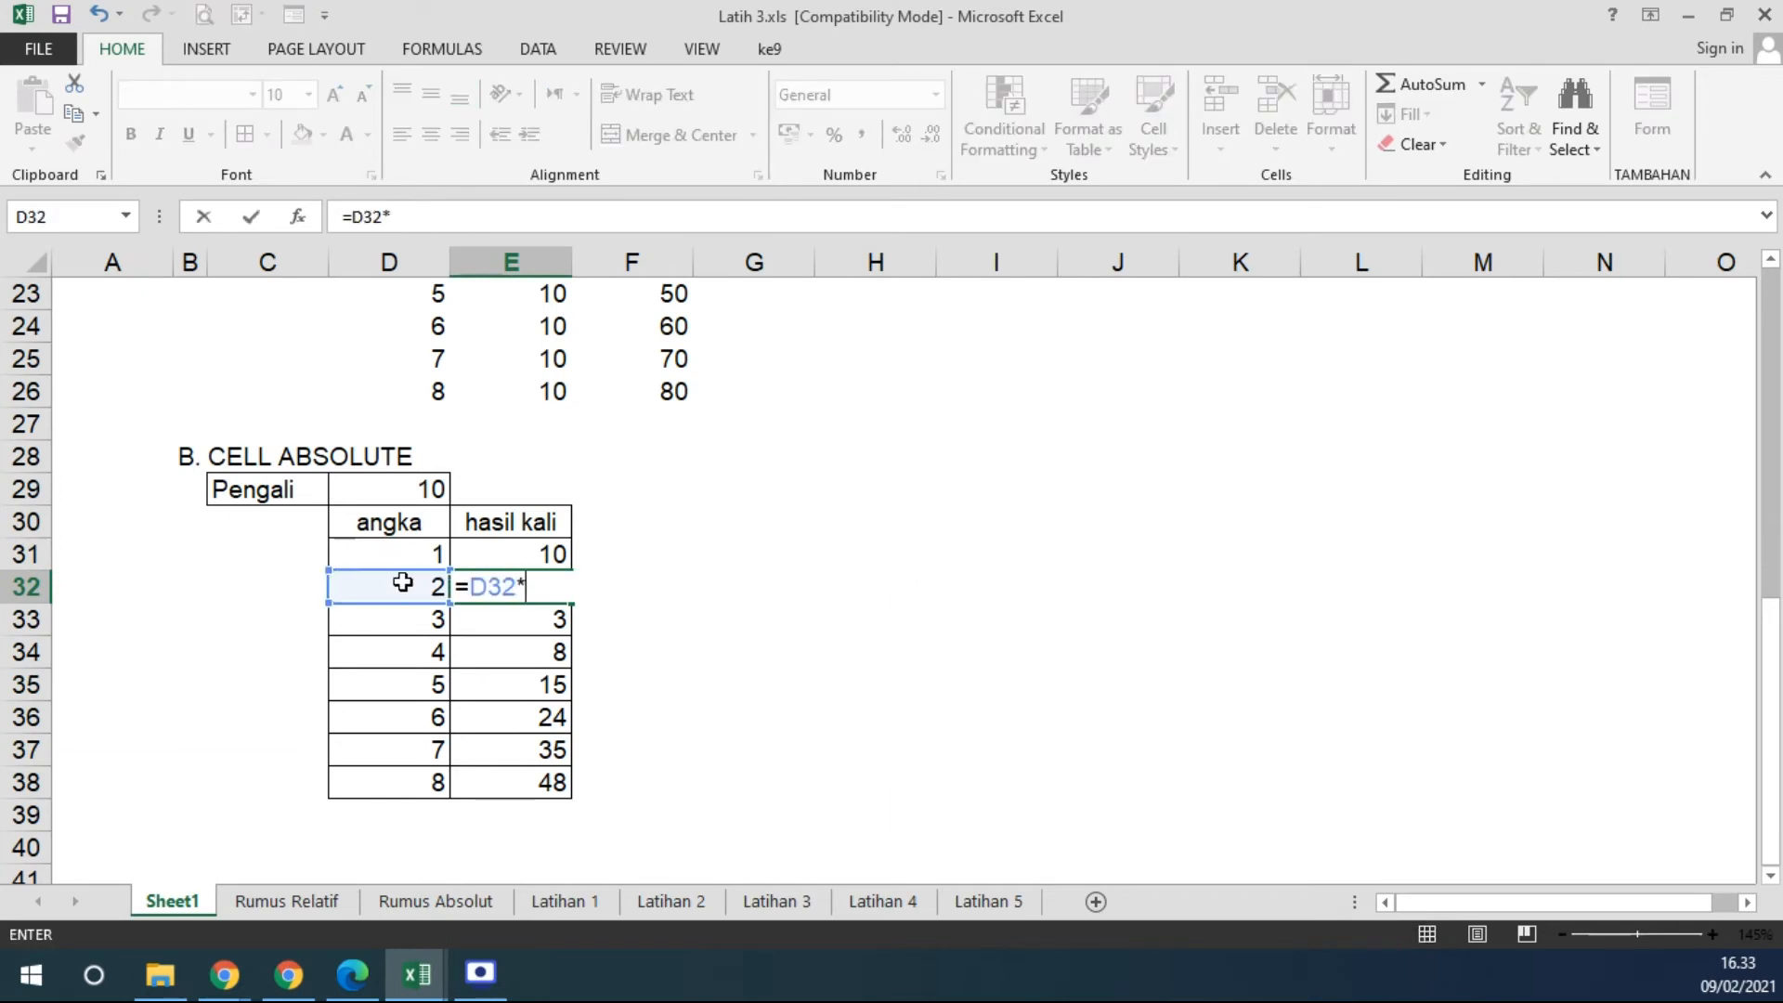
pyautogui.click(436, 492)
pyautogui.press('Return')
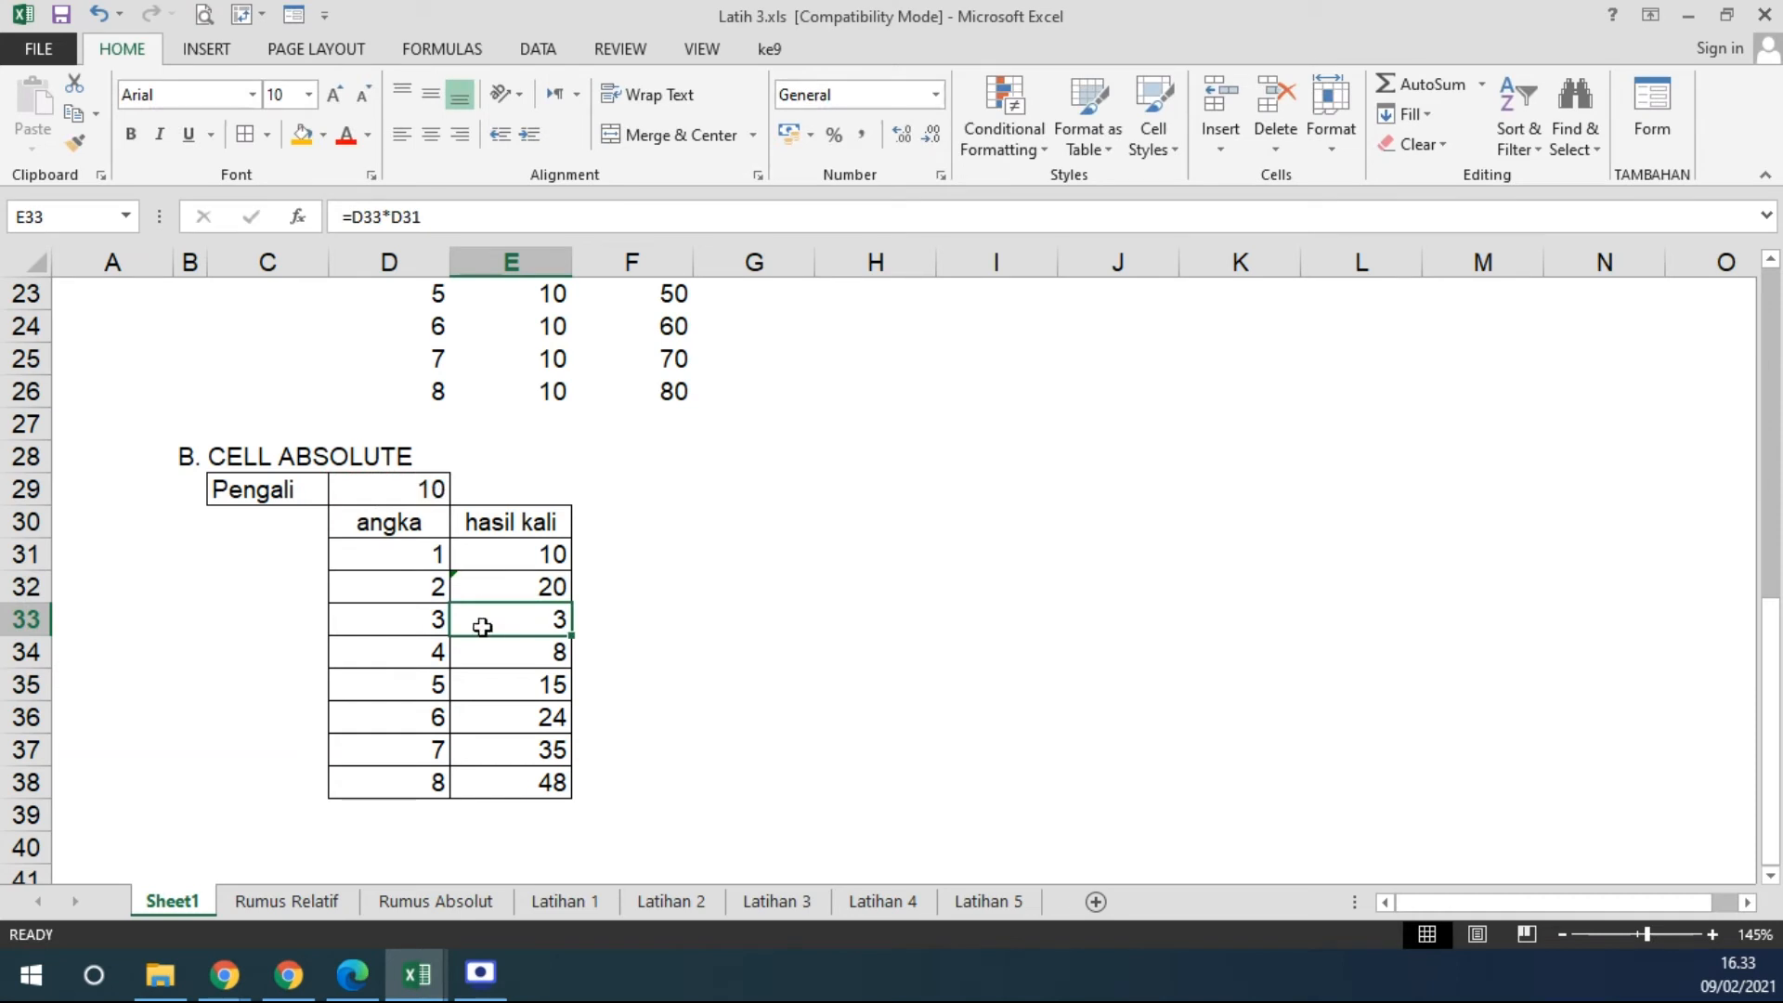
# Replace the formula in E33 with =D33*D29.
pyautogui.write('=')
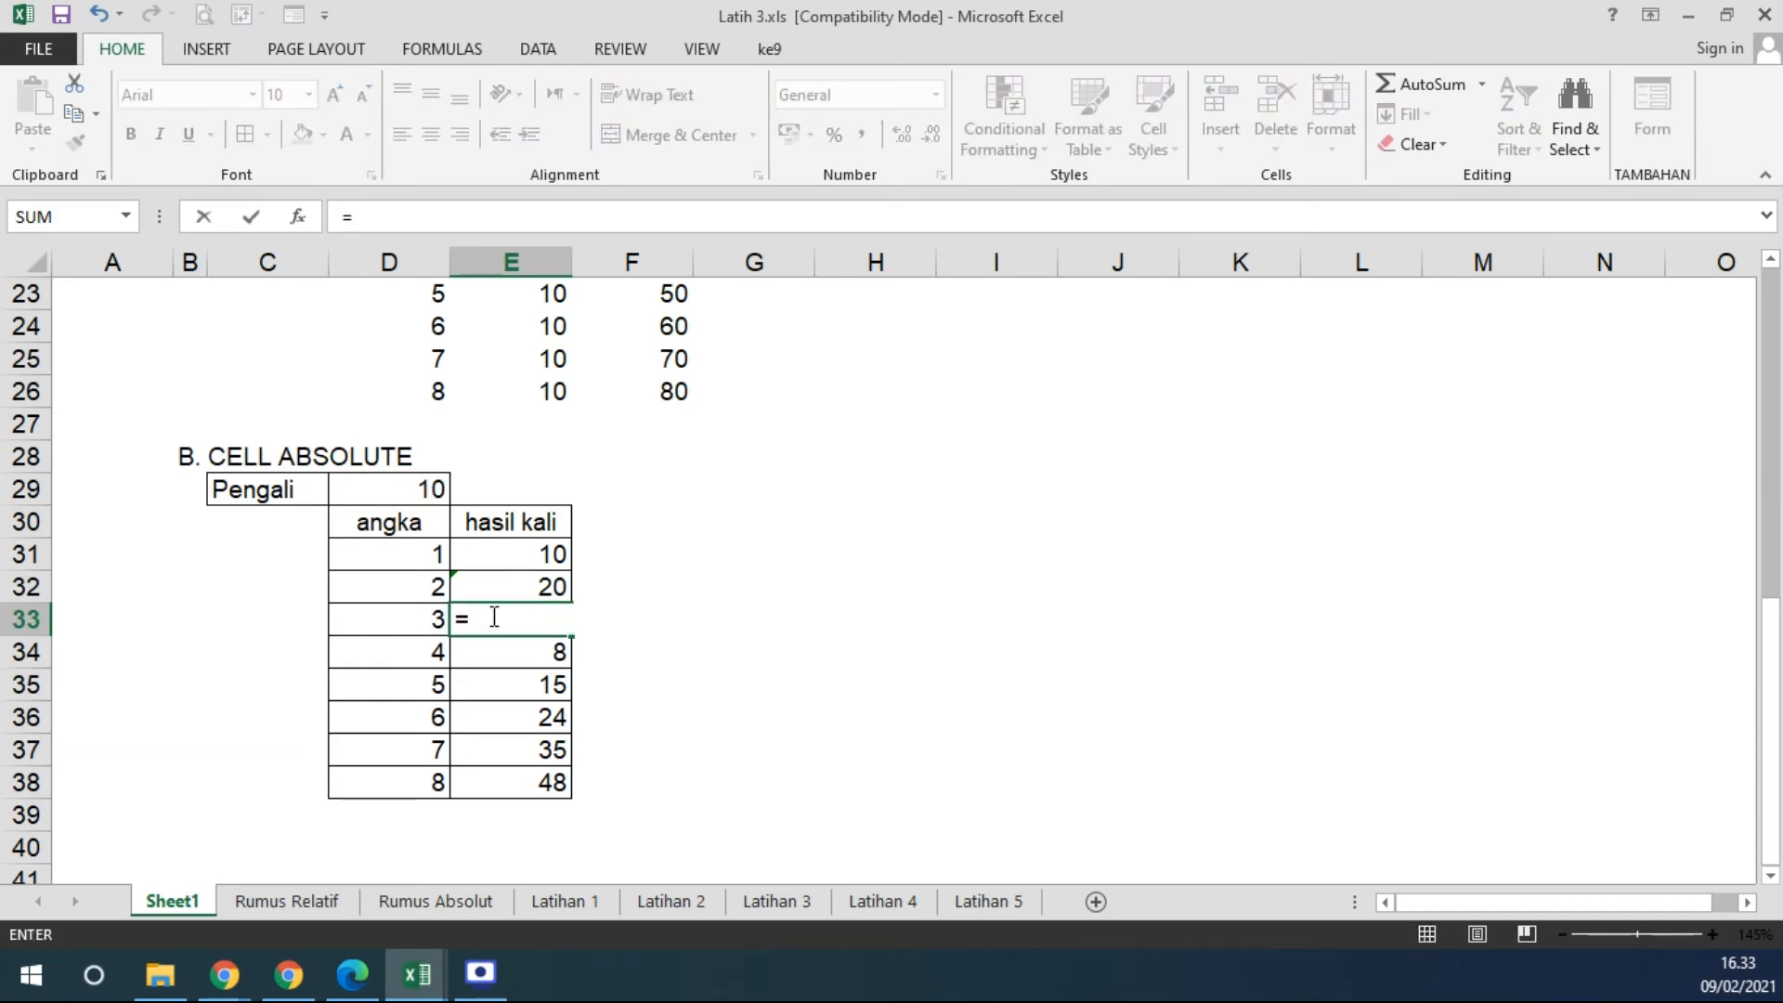
pyautogui.click(417, 623)
pyautogui.write('*')
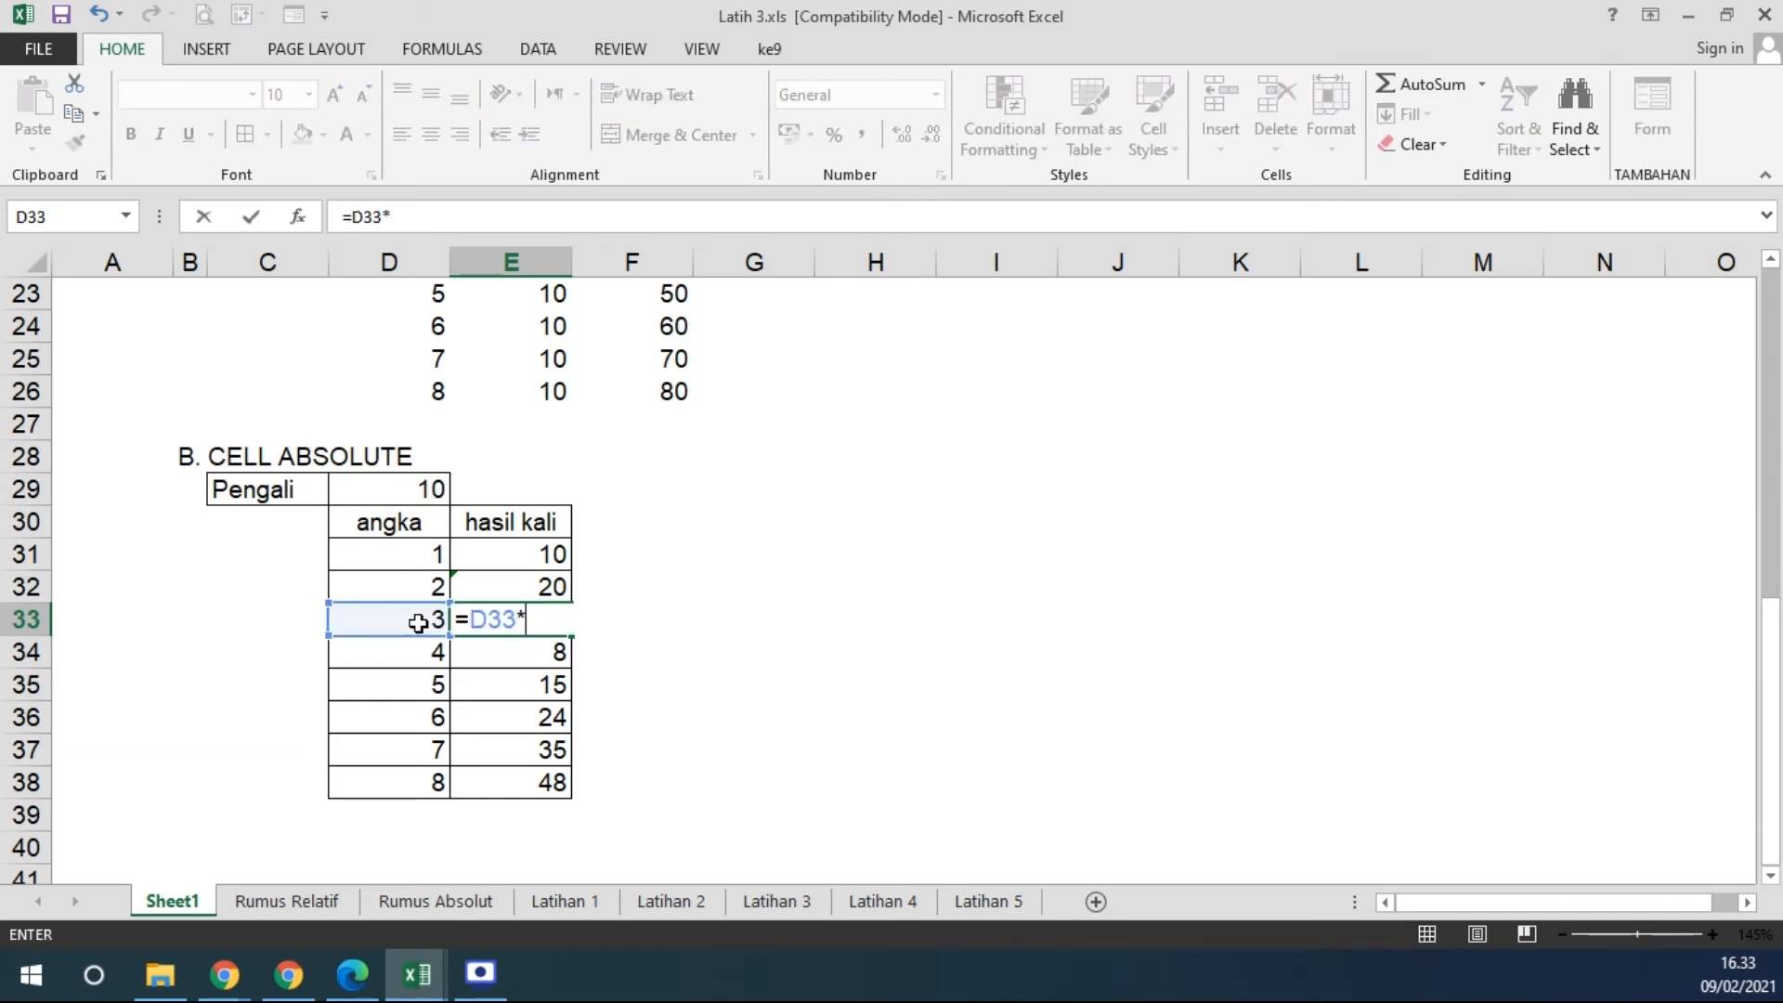
pyautogui.click(375, 495)
pyautogui.press('Return')
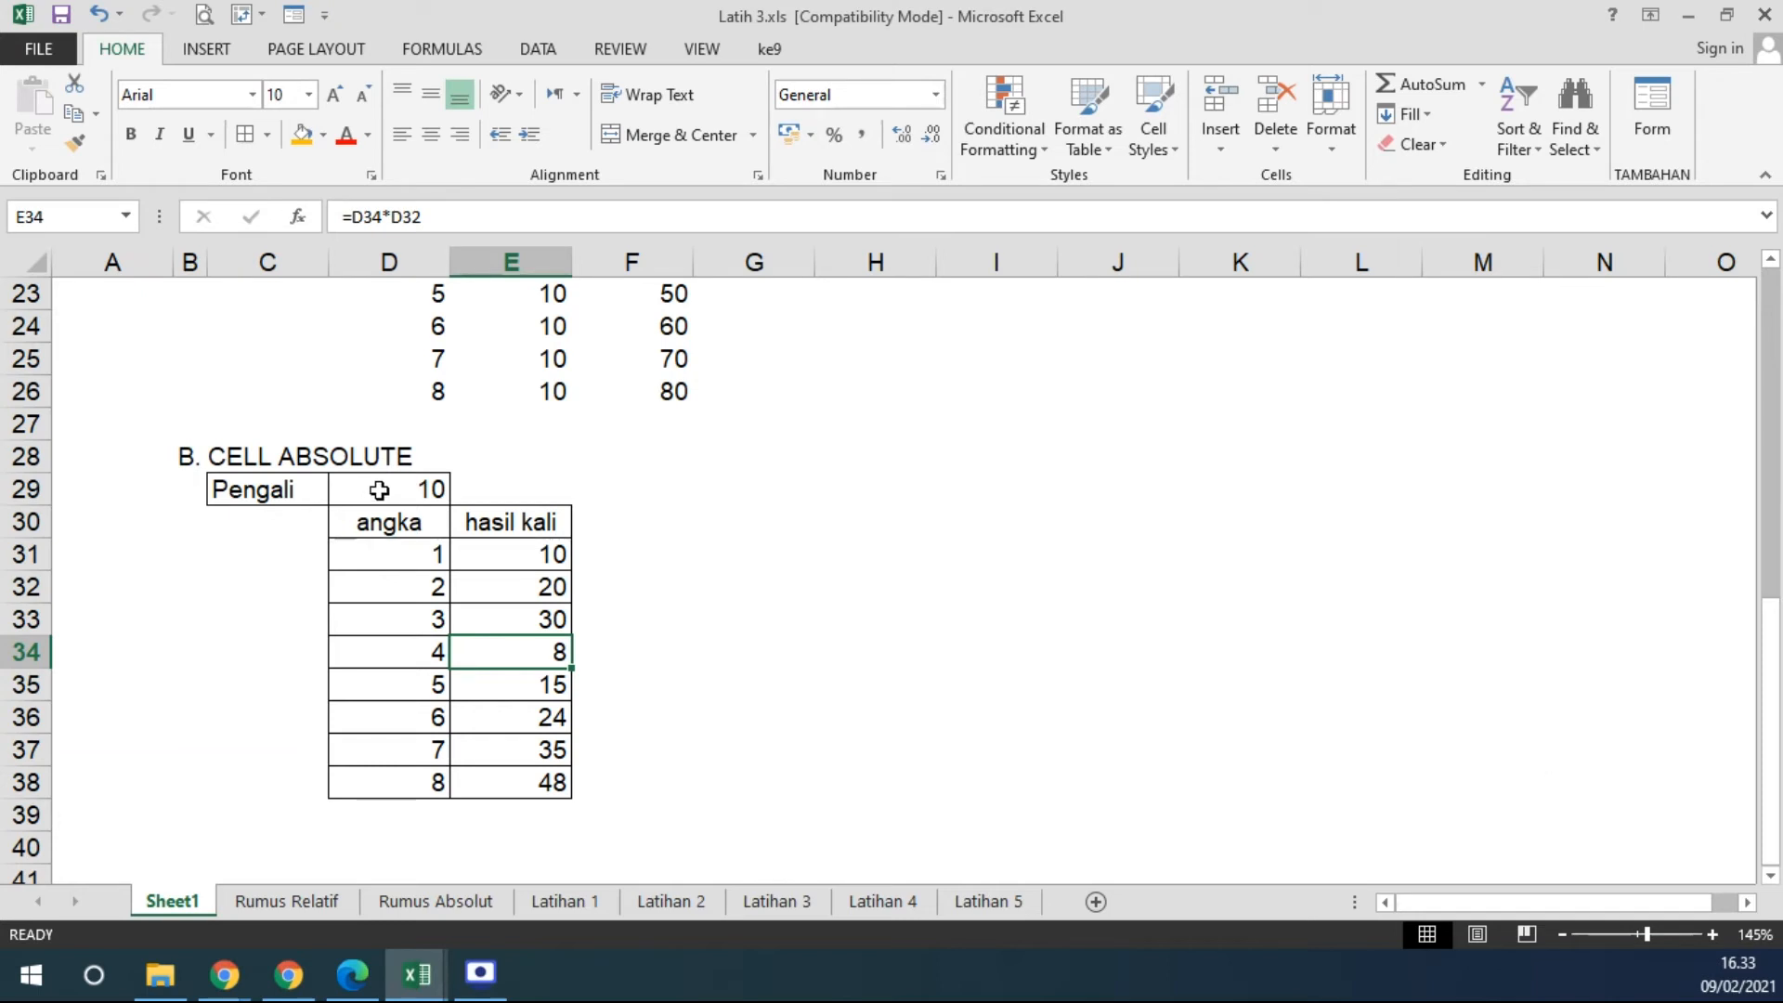
# Apply an orange fill to the angka values in D31:D38.
pyautogui.click(378, 491)
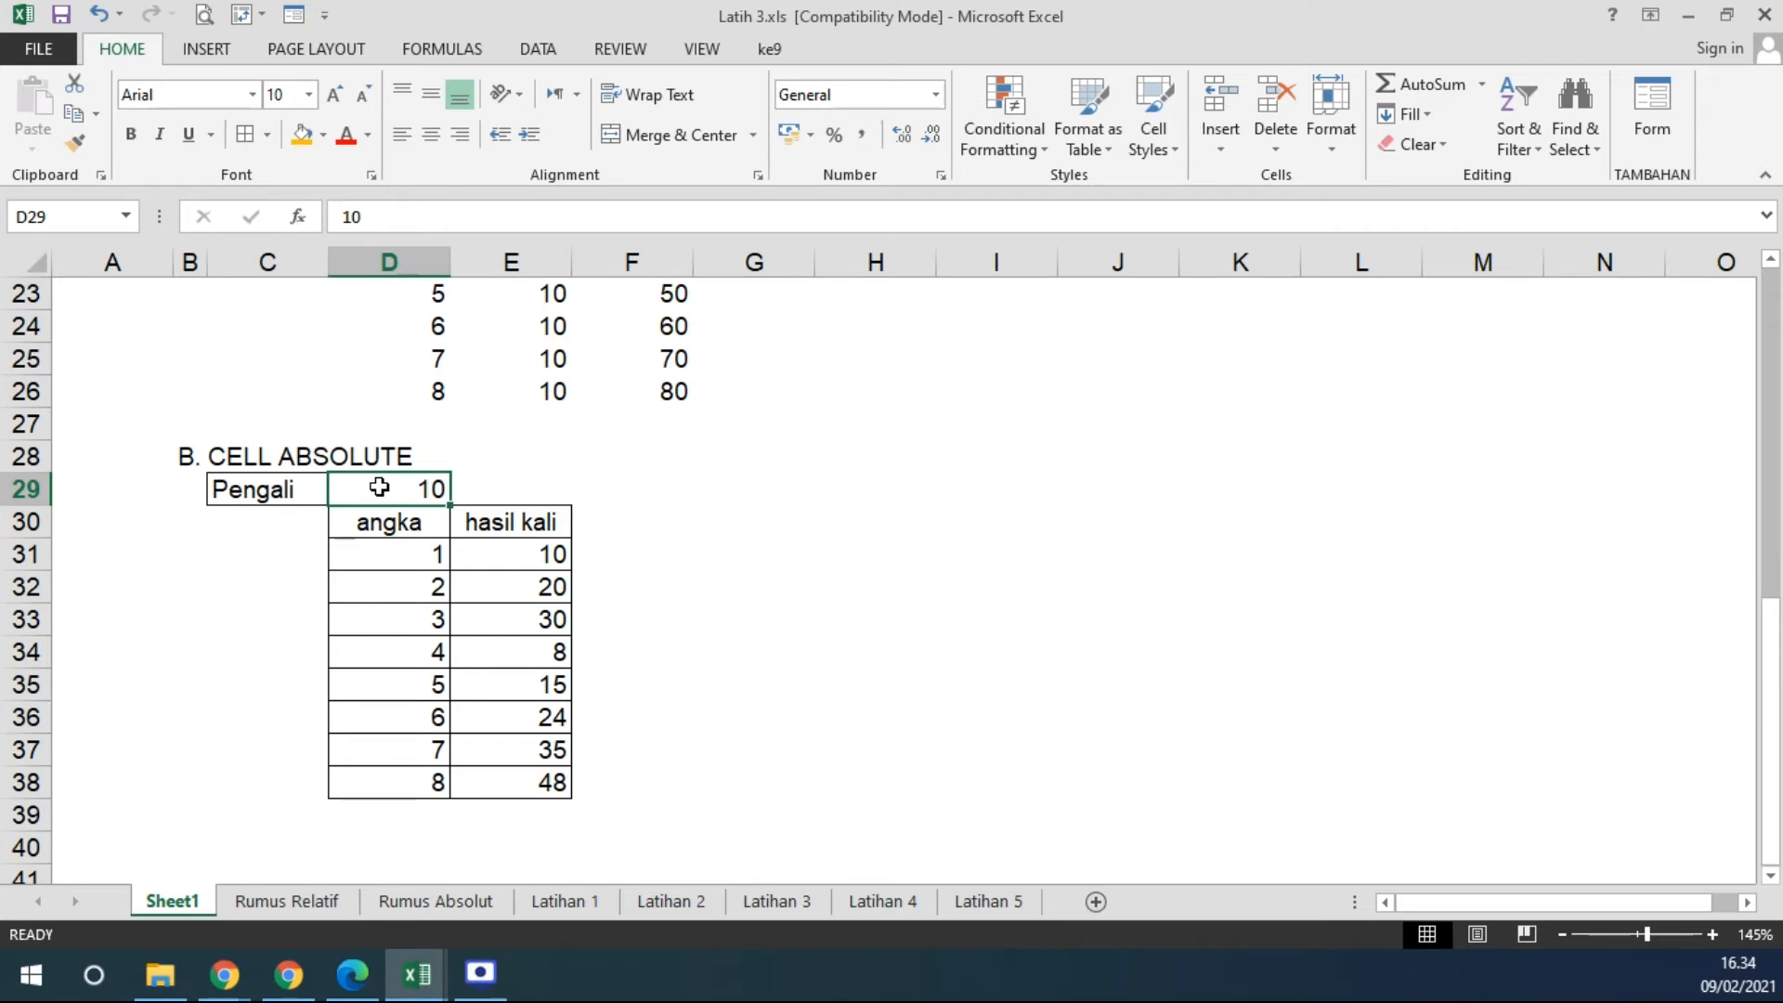
pyautogui.moveTo(378, 555); pyautogui.dragTo(371, 783)
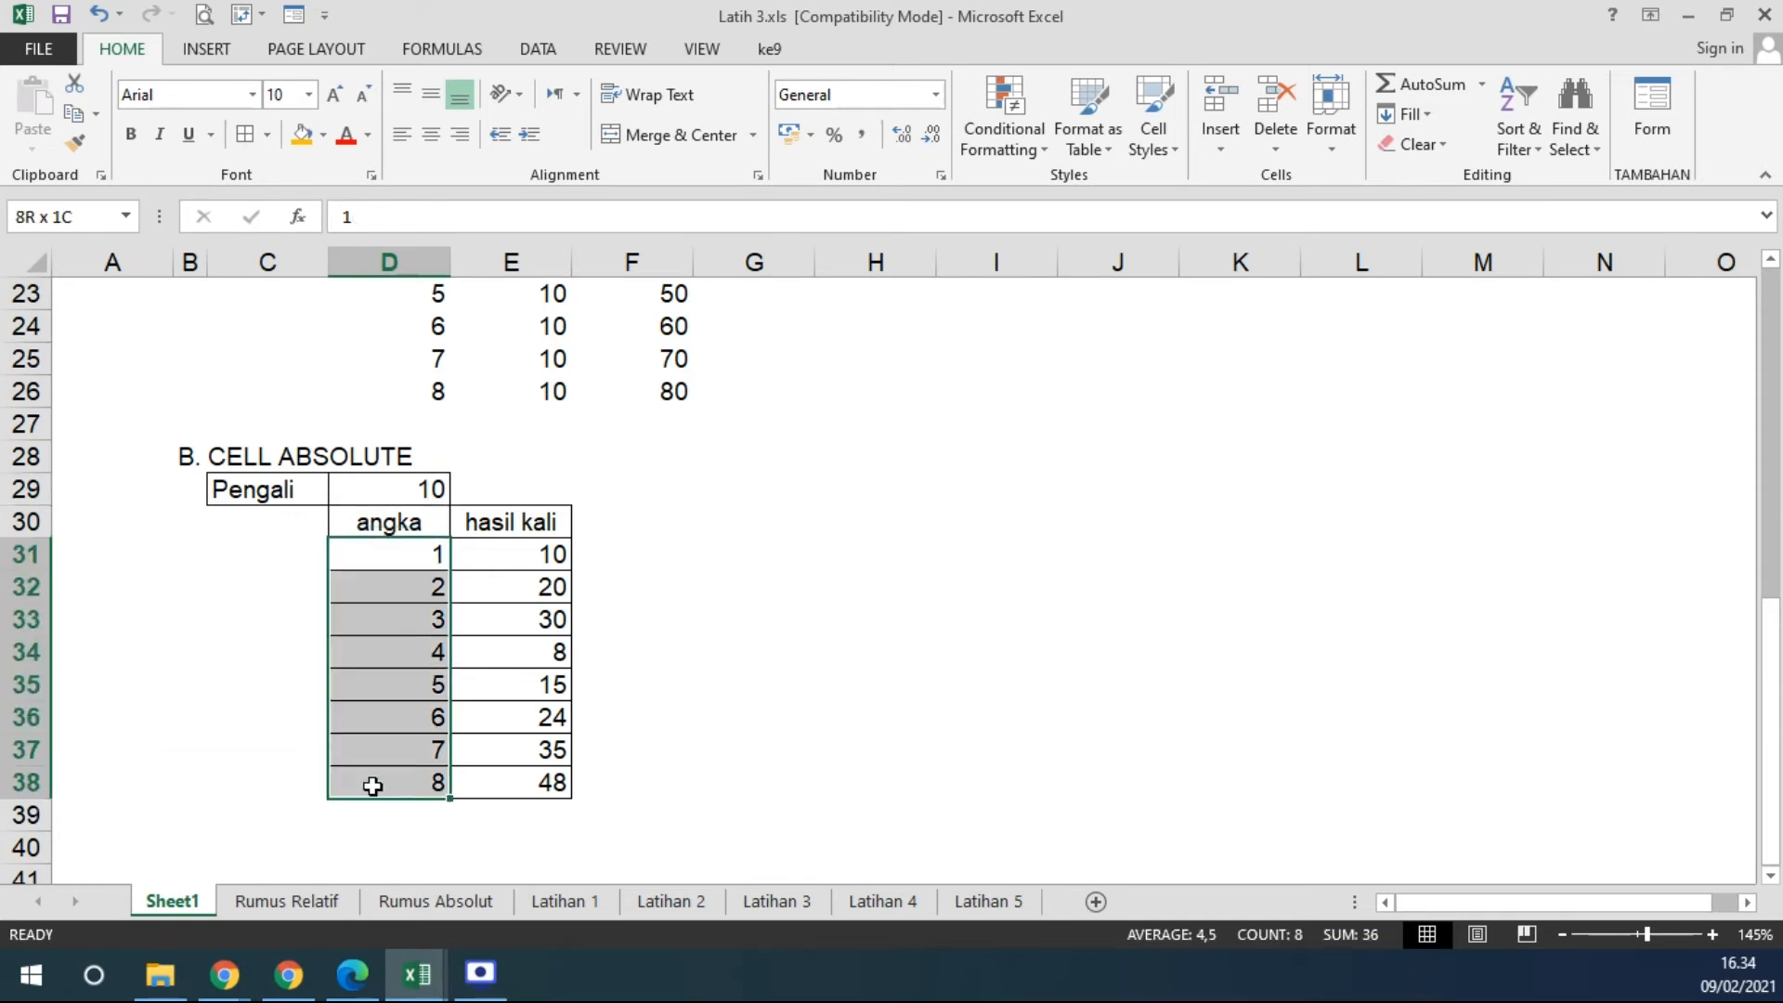
pyautogui.click(303, 136)
pyautogui.moveTo(399, 550); pyautogui.dragTo(402, 784)
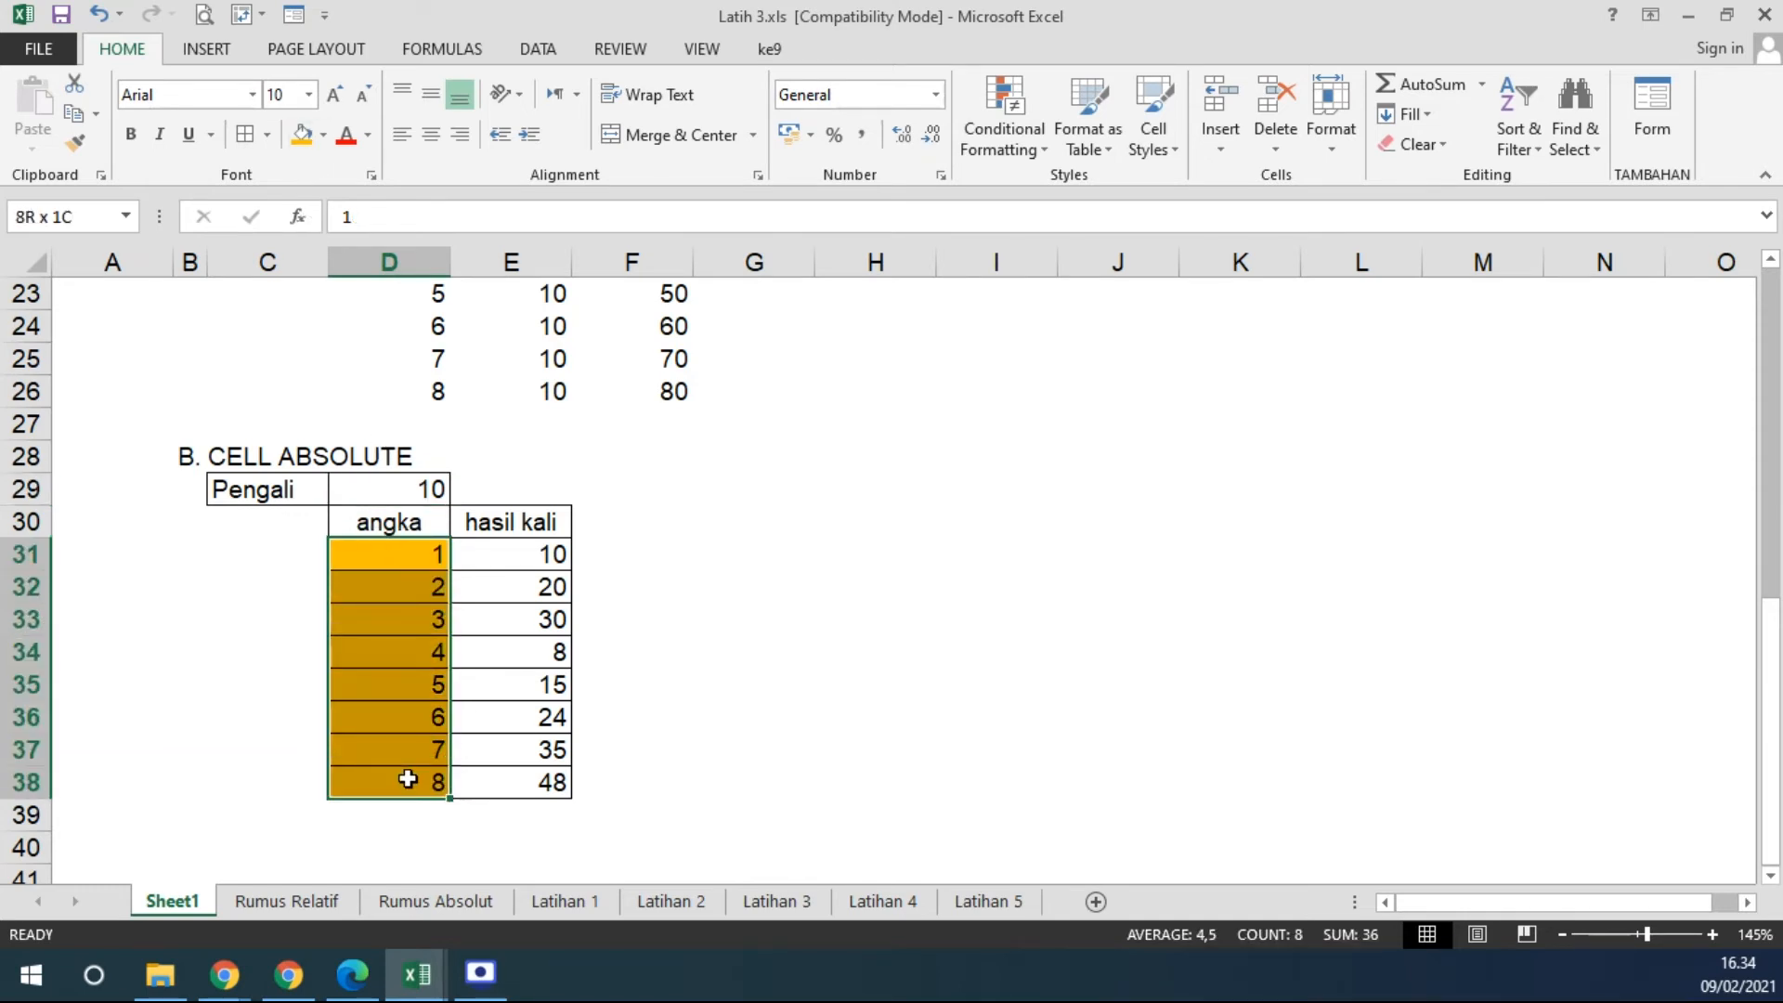
# Apply a light green fill to the Pengali value in D29.
pyautogui.click(427, 490)
pyautogui.click(322, 136)
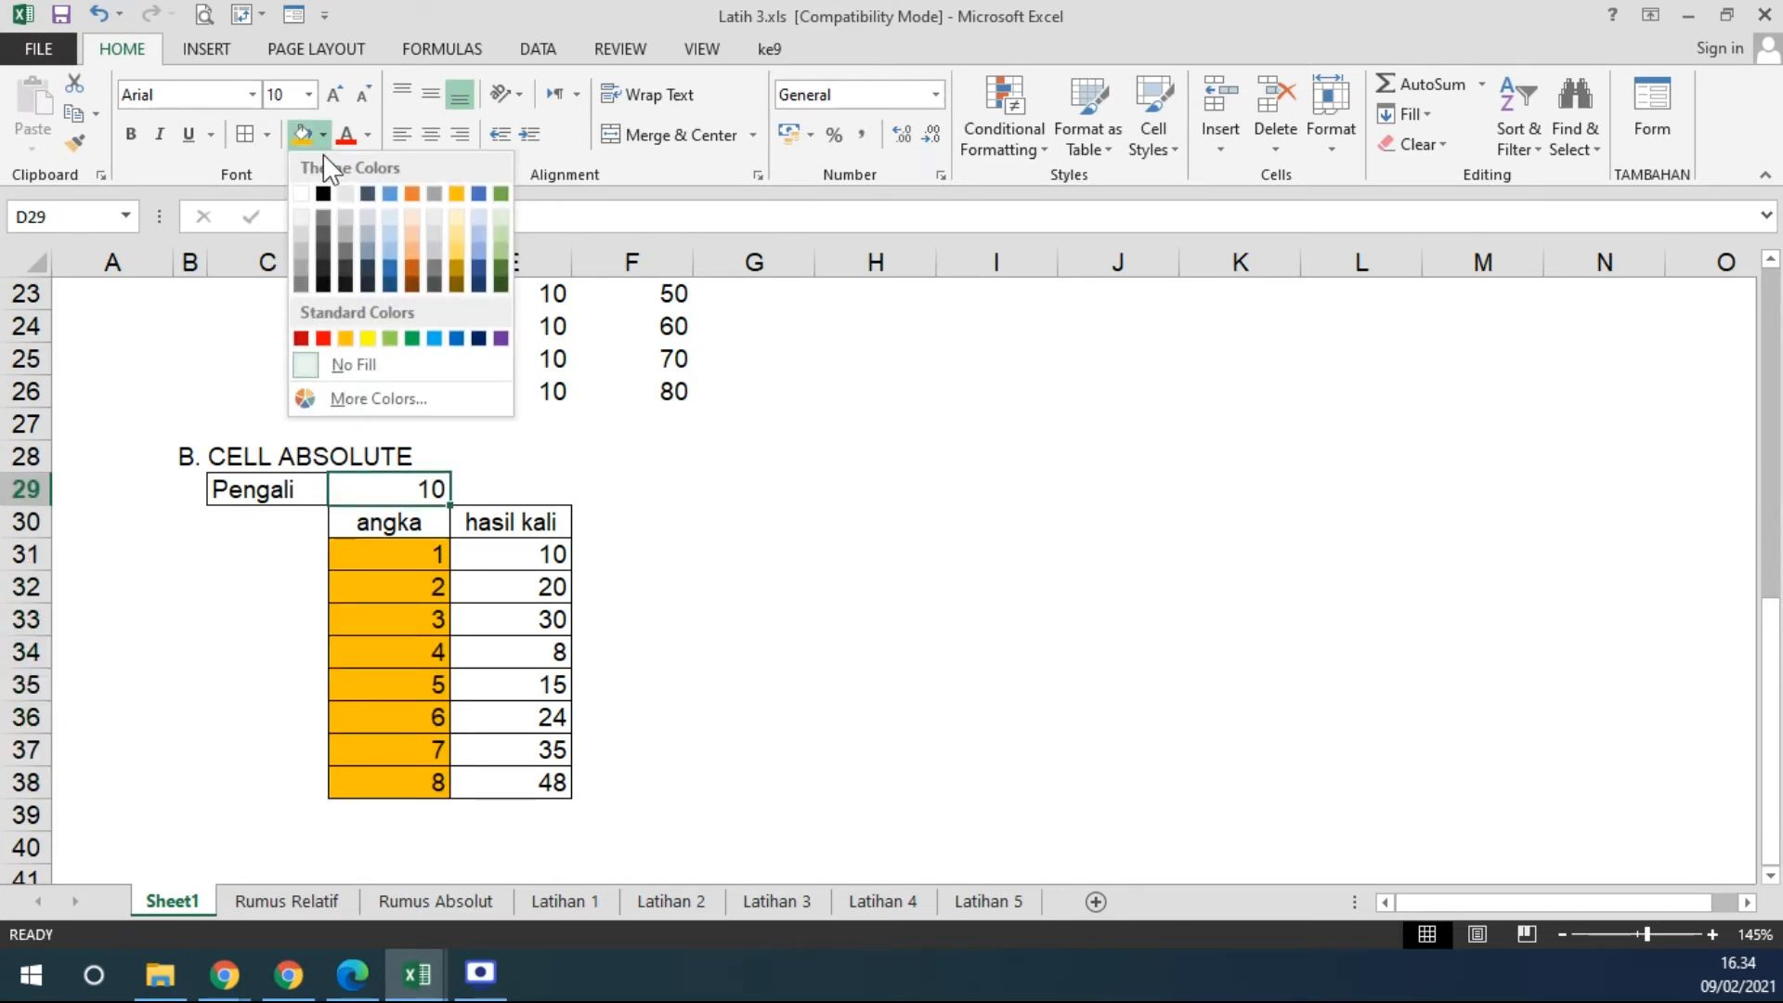
pyautogui.click(389, 334)
pyautogui.click(914, 595)
# Compare the single multiplier in D29 with the row-by-row angka 1 and angka 2 pairs of the relative table in D19:E26.
pyautogui.click(383, 490)
pyautogui.moveTo(384, 545); pyautogui.dragTo(382, 784)
pyautogui.scroll(2, 860, 554)
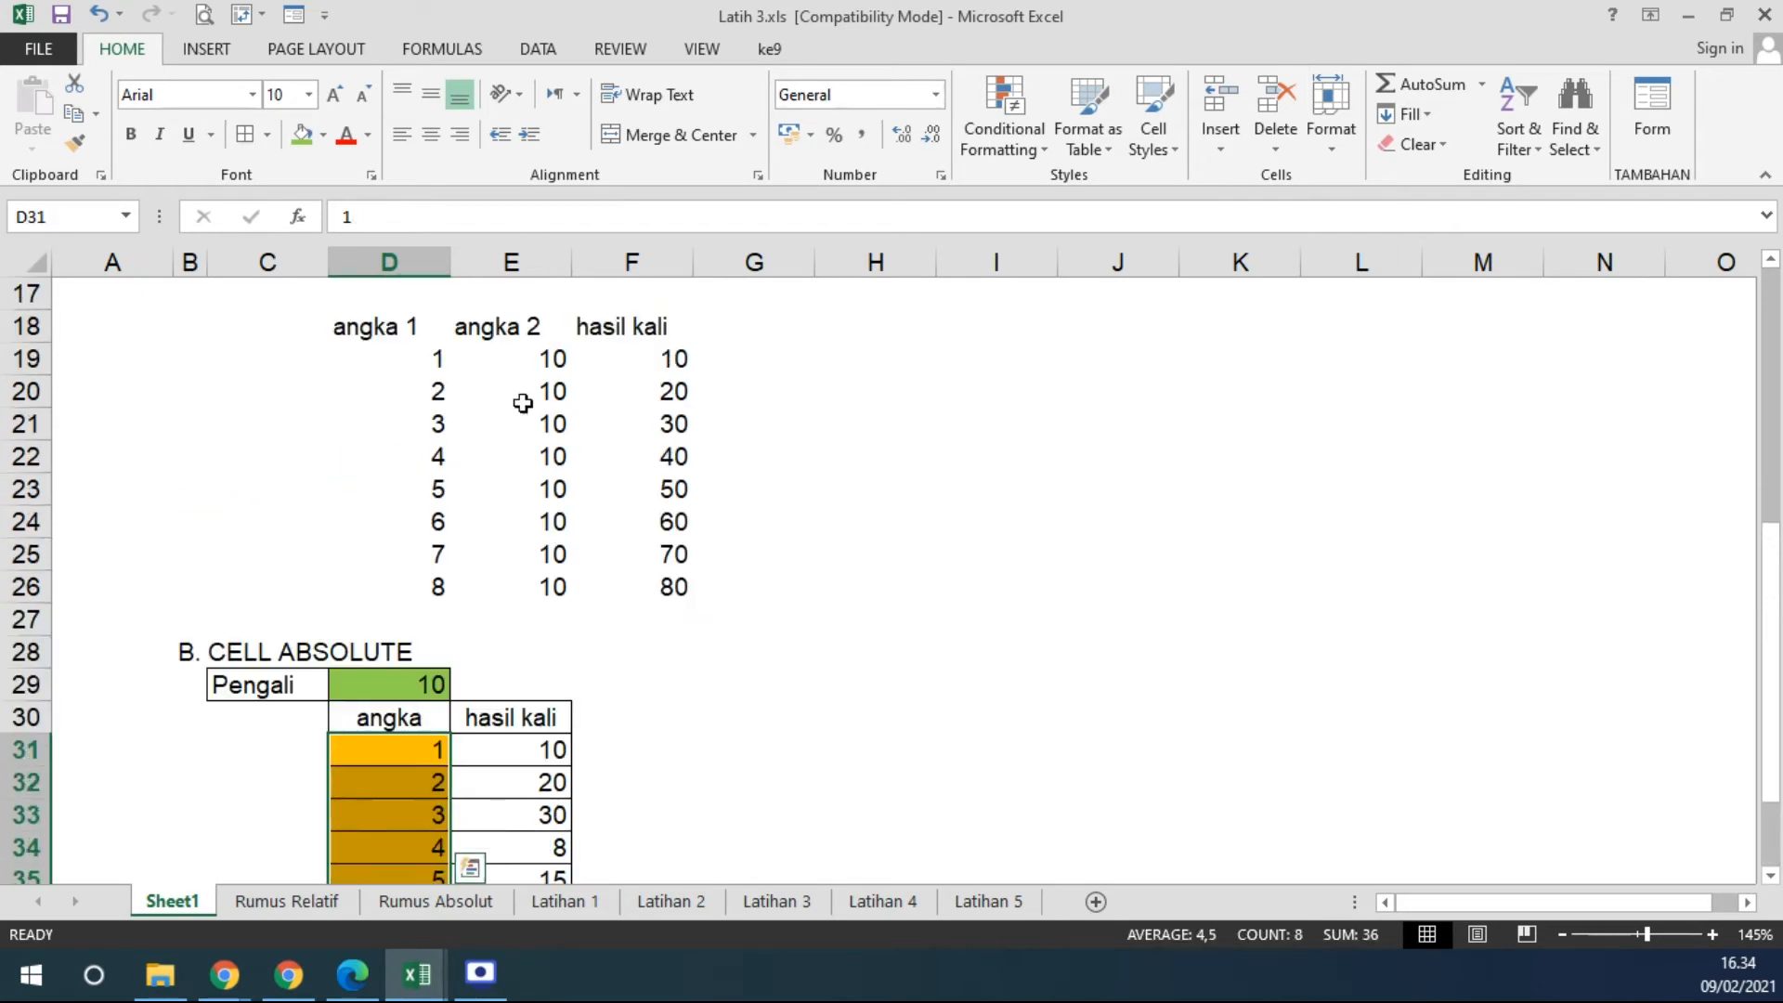
pyautogui.moveTo(548, 360); pyautogui.dragTo(546, 588)
pyautogui.moveTo(416, 363); pyautogui.dragTo(510, 359)
pyautogui.moveTo(385, 397); pyautogui.dragTo(528, 391)
pyautogui.moveTo(408, 424); pyautogui.dragTo(499, 424)
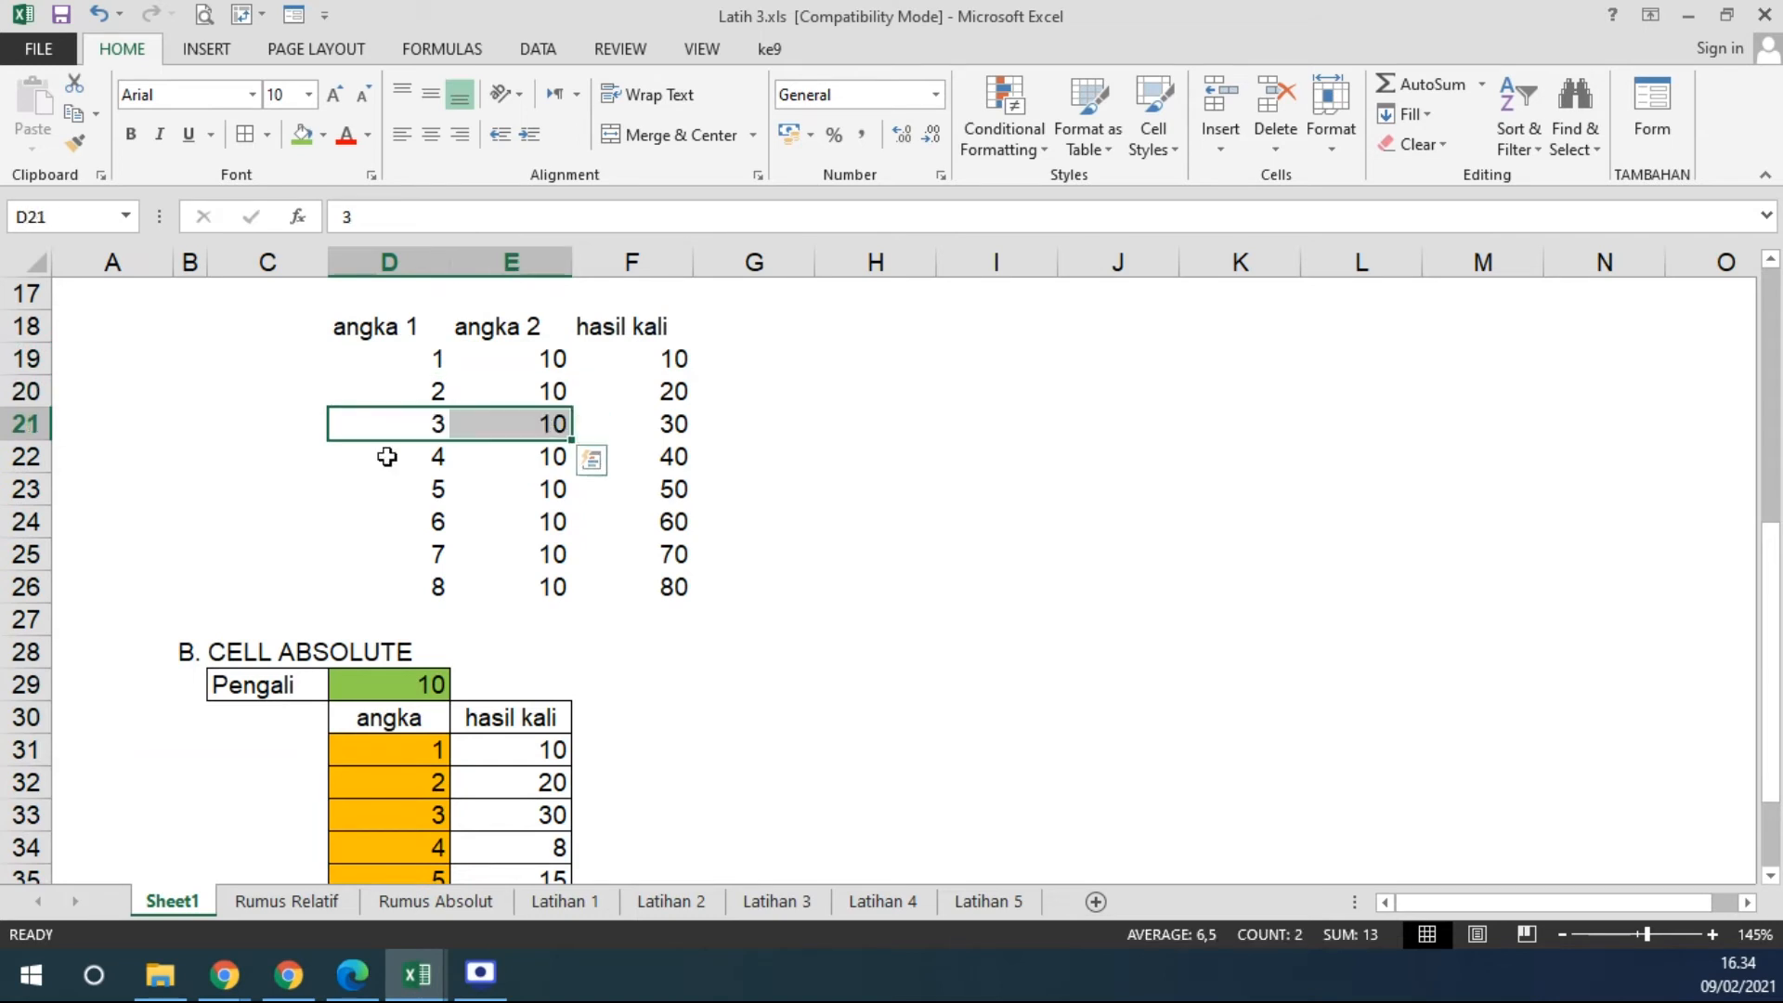
pyautogui.moveTo(386, 453); pyautogui.dragTo(510, 453)
pyautogui.moveTo(372, 493); pyautogui.dragTo(516, 455)
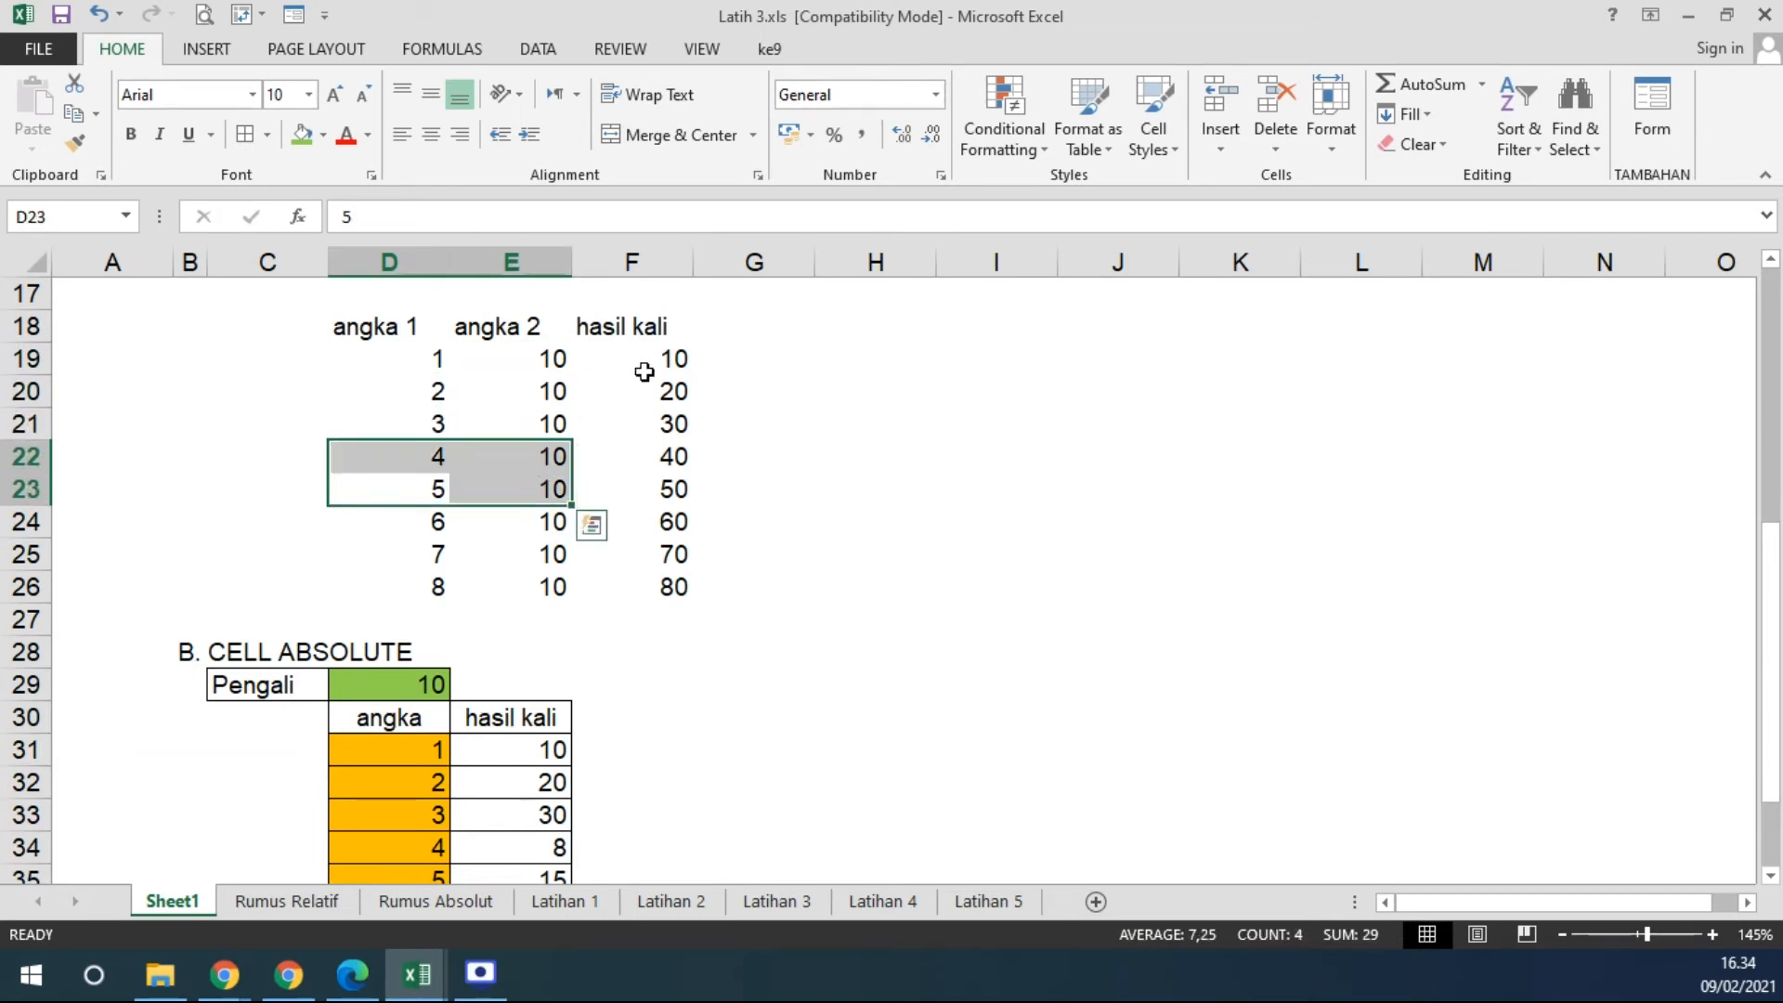
pyautogui.scroll(-2, 656, 649)
pyautogui.click(433, 506)
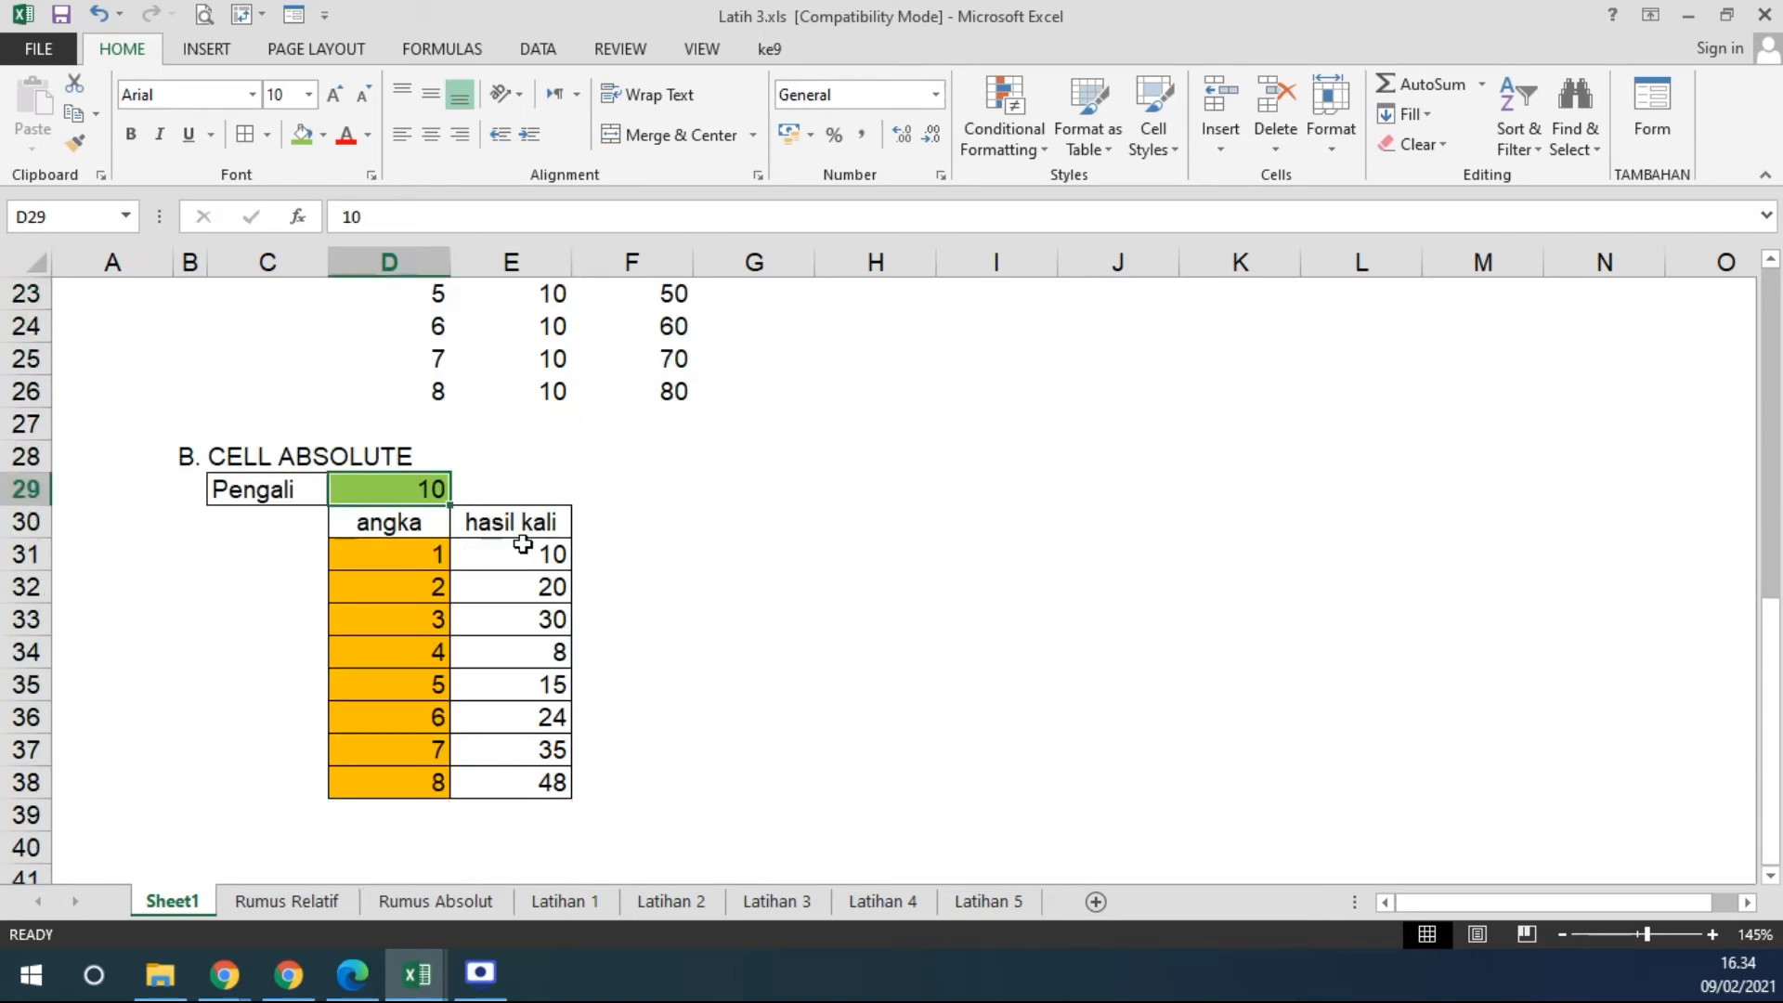
# Clear the hasil kali results in E31:E38 and move the absolute-cell table, including the Pengali row, down one row to C30.
pyautogui.click(510, 554)
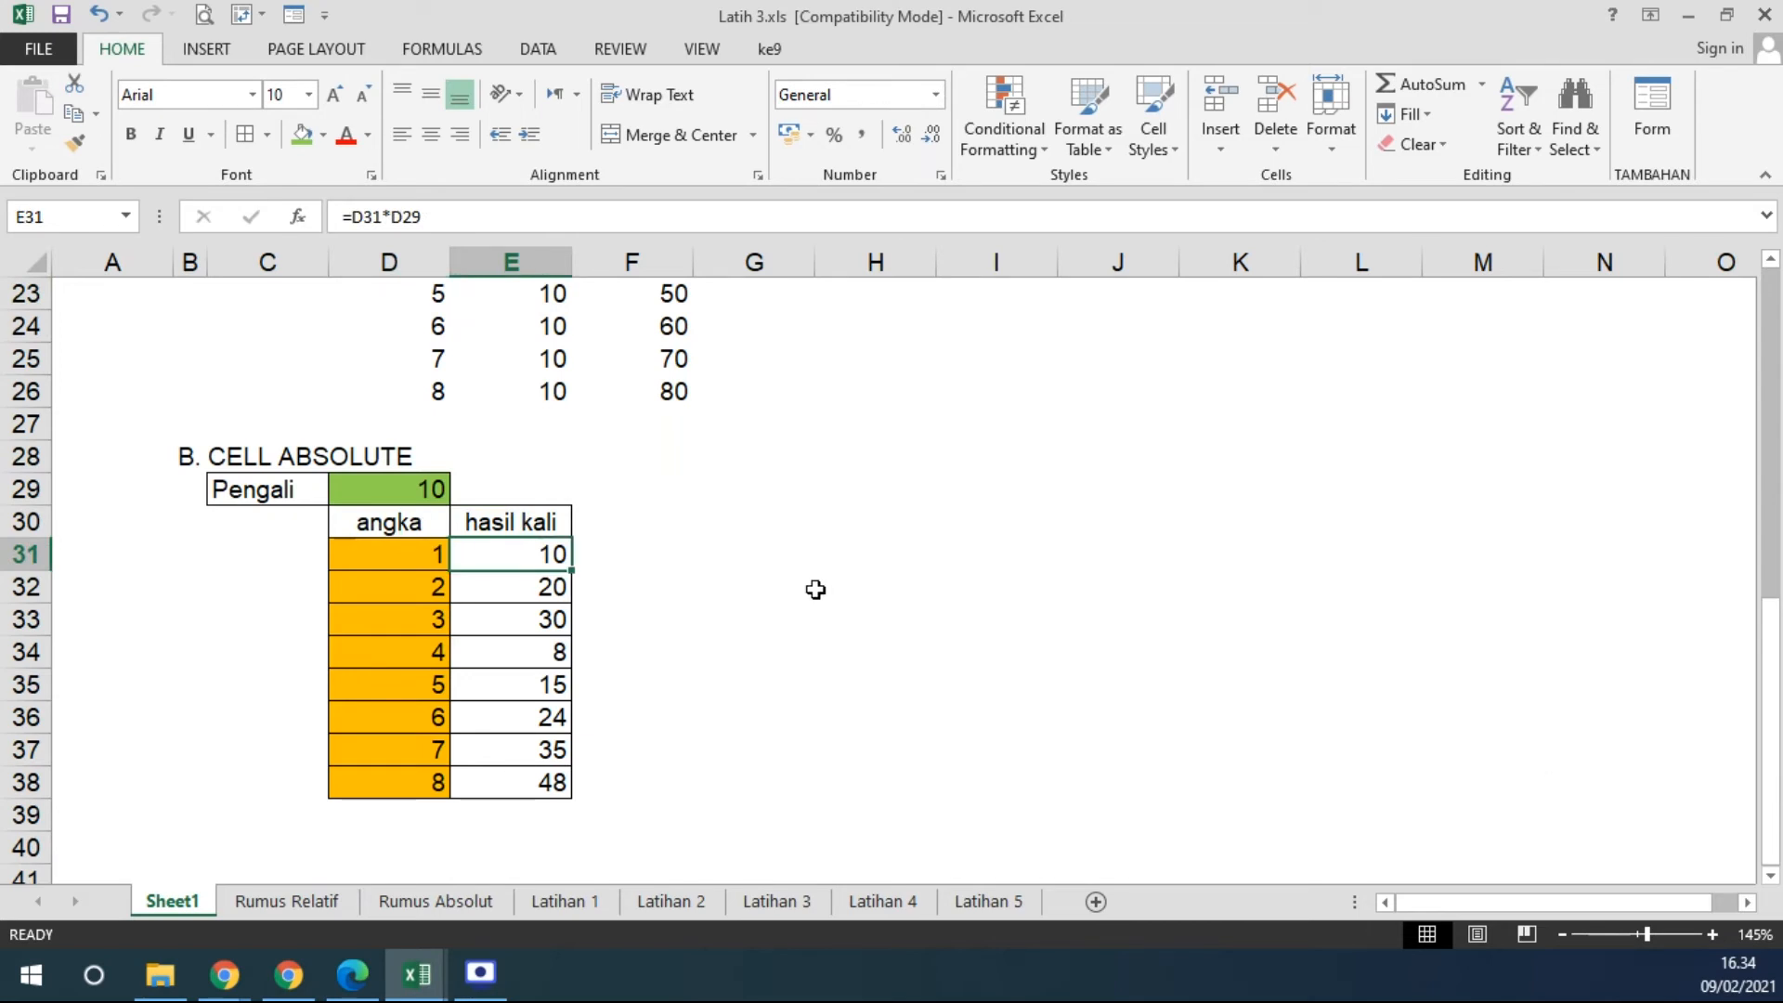
pyautogui.hotkey('shift', 'Down')
pyautogui.hotkey('shift', 'Down')
pyautogui.hotkey('shift', 'Down')
pyautogui.hotkey('shift', 'Down')
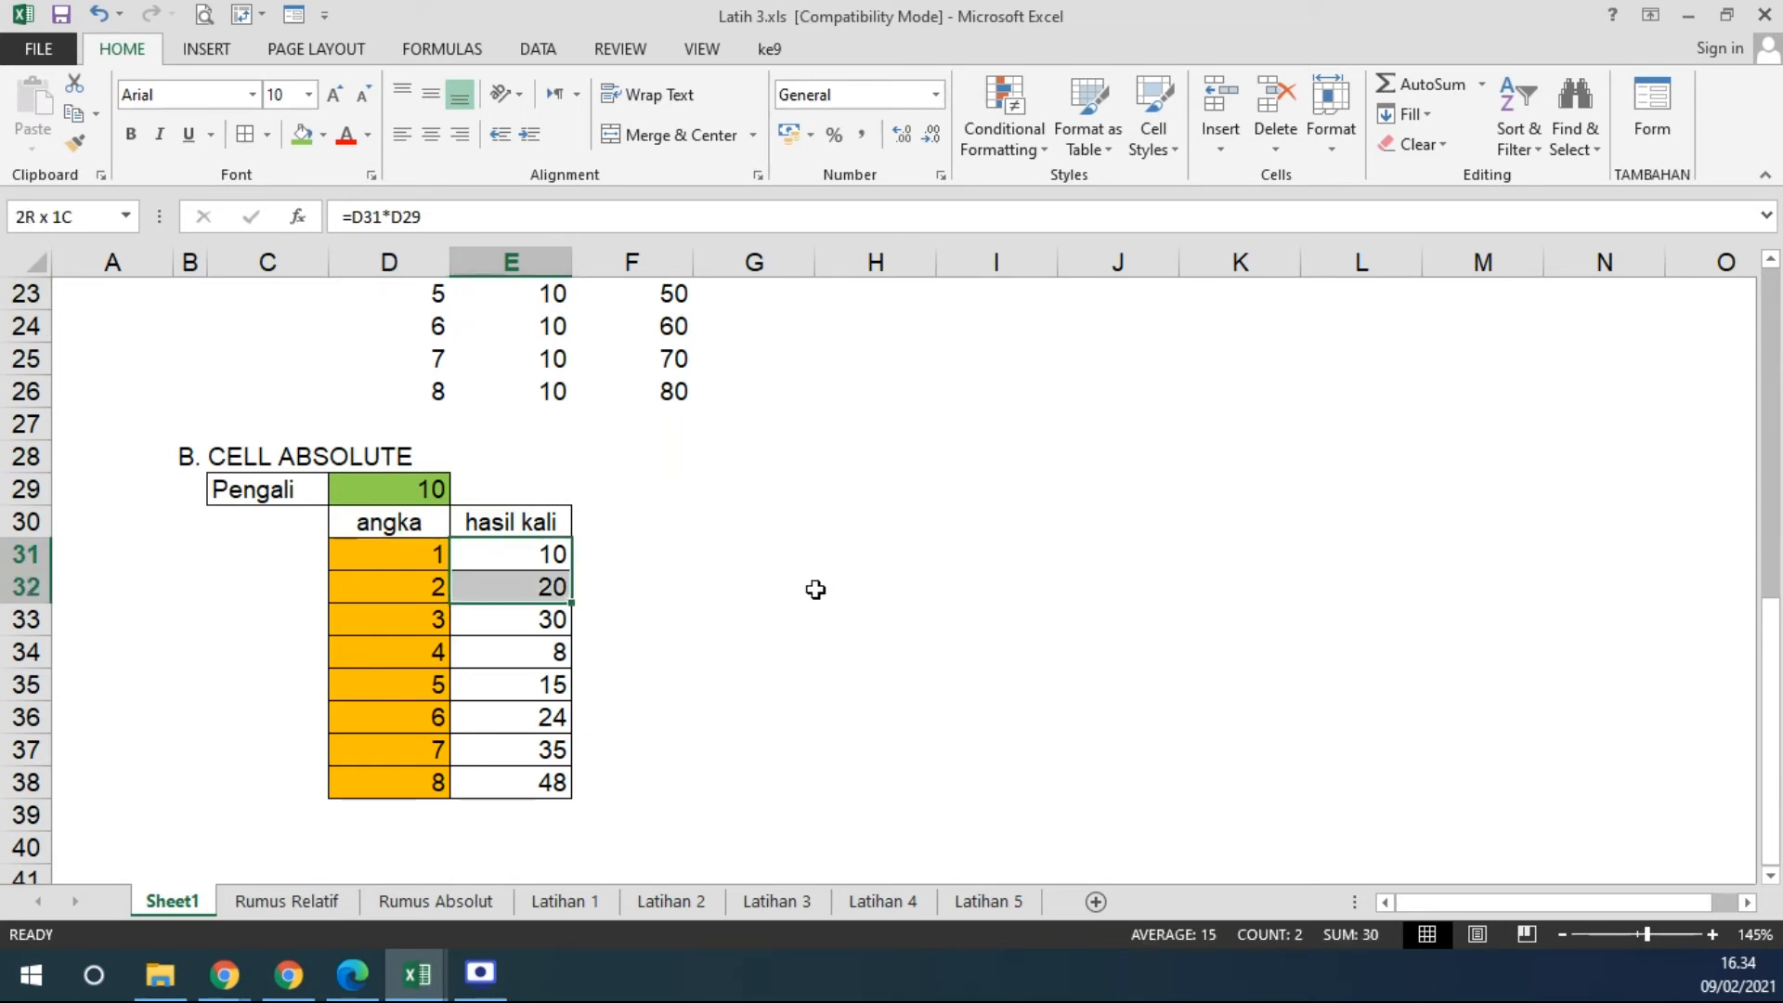
pyautogui.hotkey('shift', 'Down')
pyautogui.hotkey('shift', 'Down')
pyautogui.hotkey('shift', 'Down')
pyautogui.press('Delete')
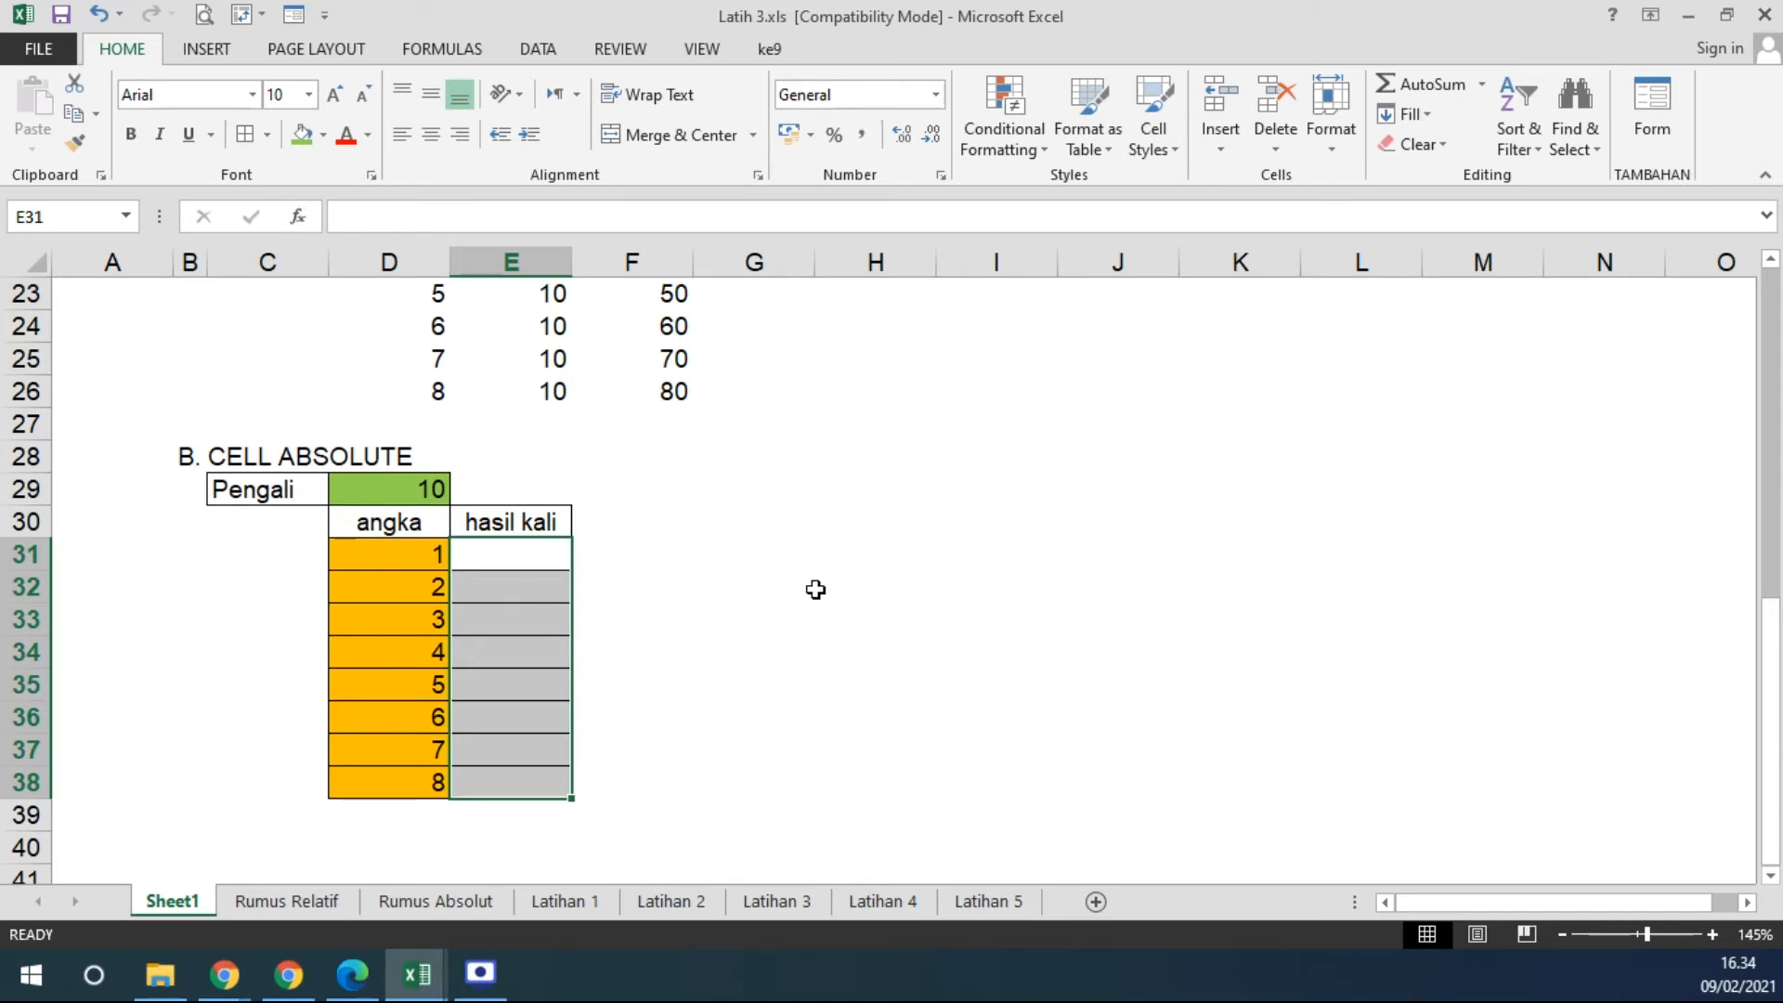
pyautogui.moveTo(260, 490); pyautogui.dragTo(486, 822)
pyautogui.click(271, 483)
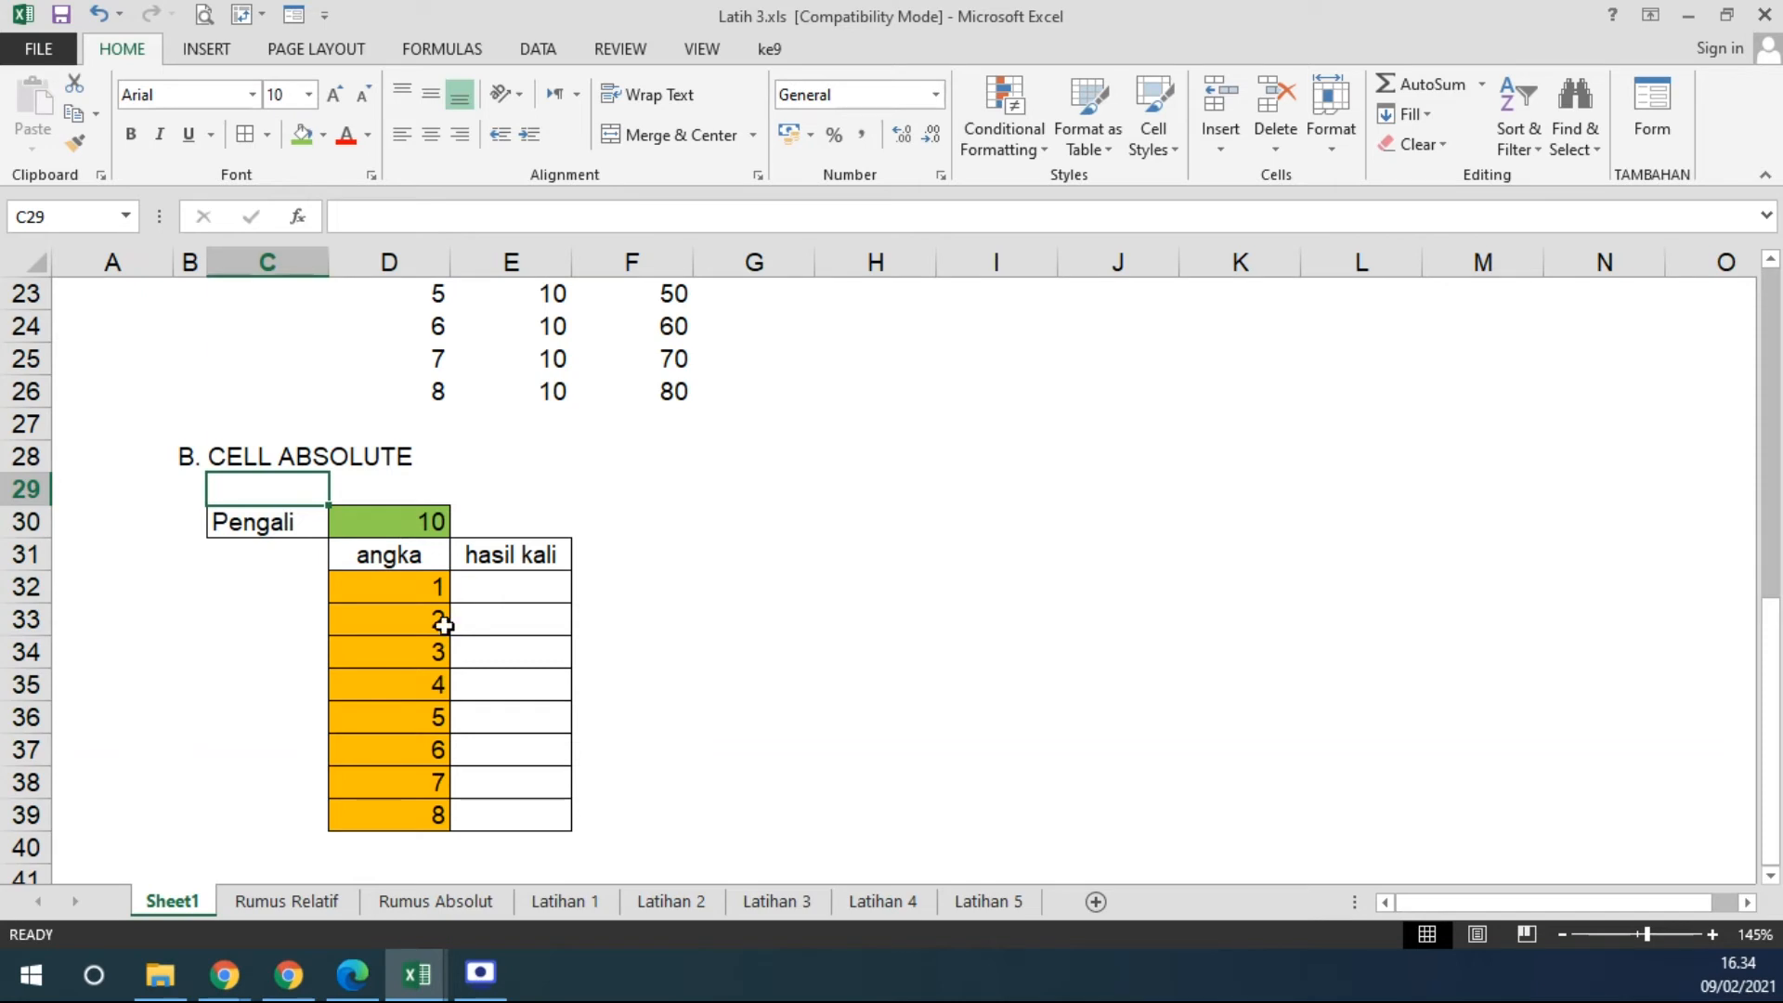
# Enter the relative formula =D32*D30 in E32 for the first hasil kali value.
pyautogui.click(494, 585)
pyautogui.write('=')
pyautogui.click(412, 585)
pyautogui.write('*')
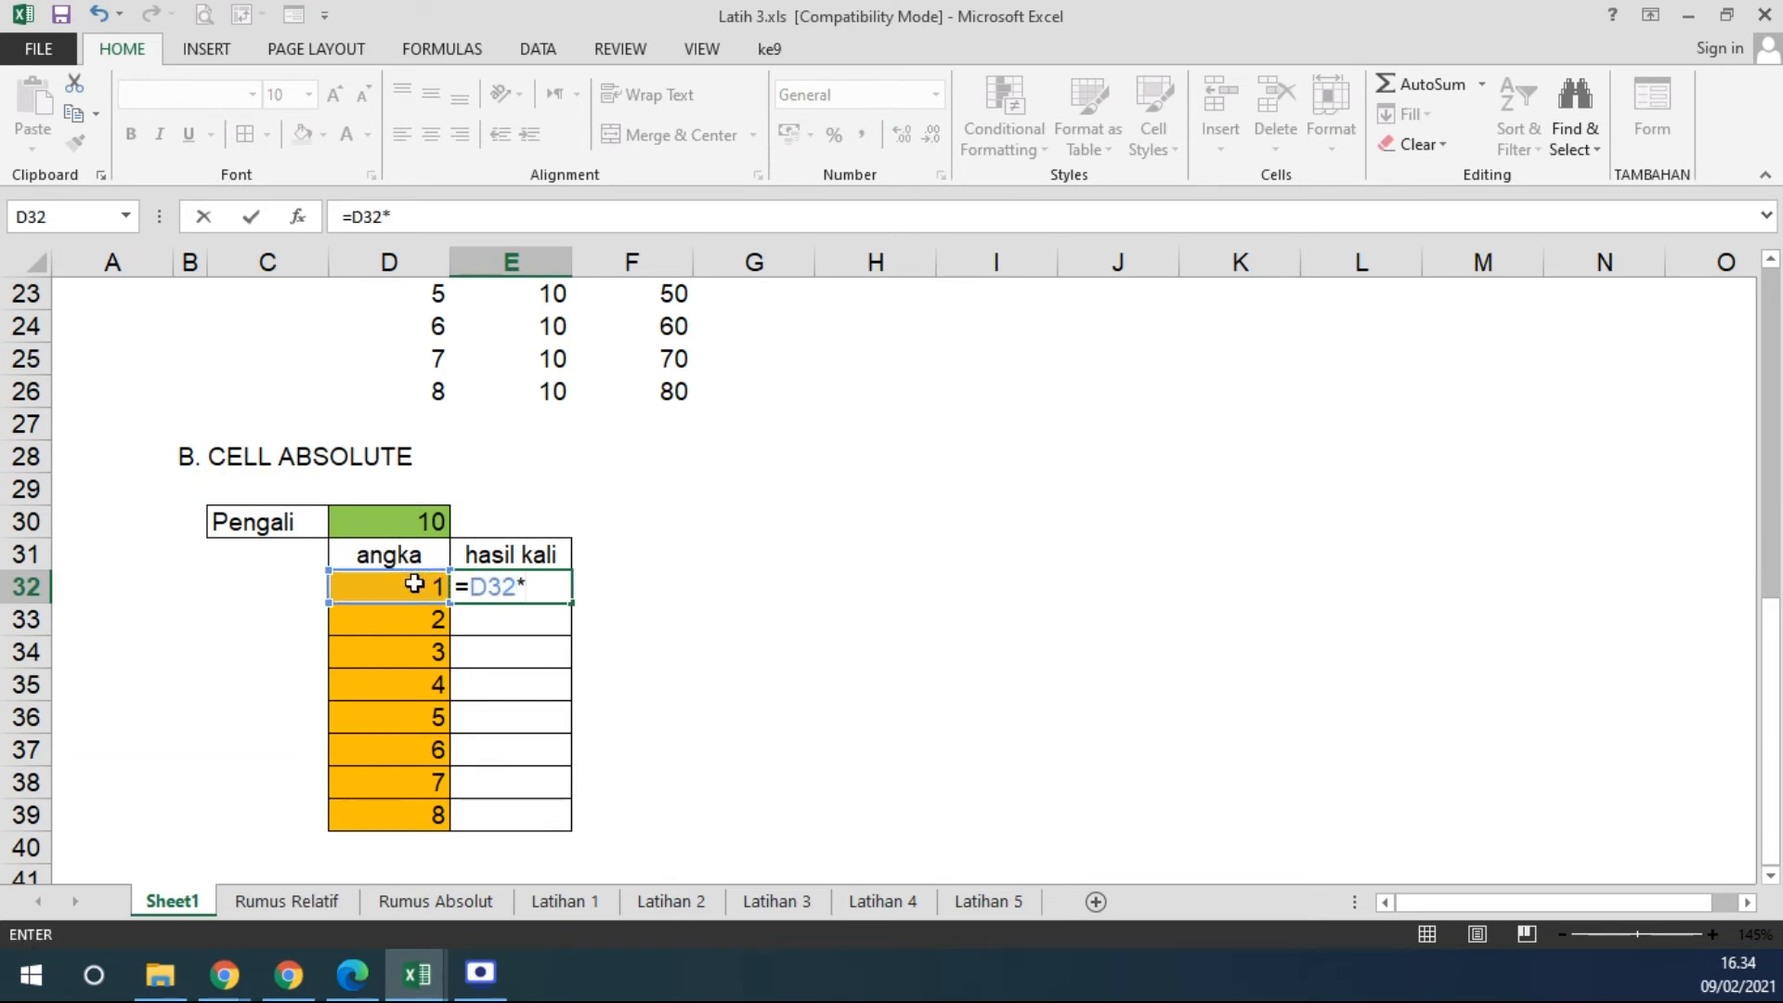
pyautogui.click(422, 521)
pyautogui.press('Return')
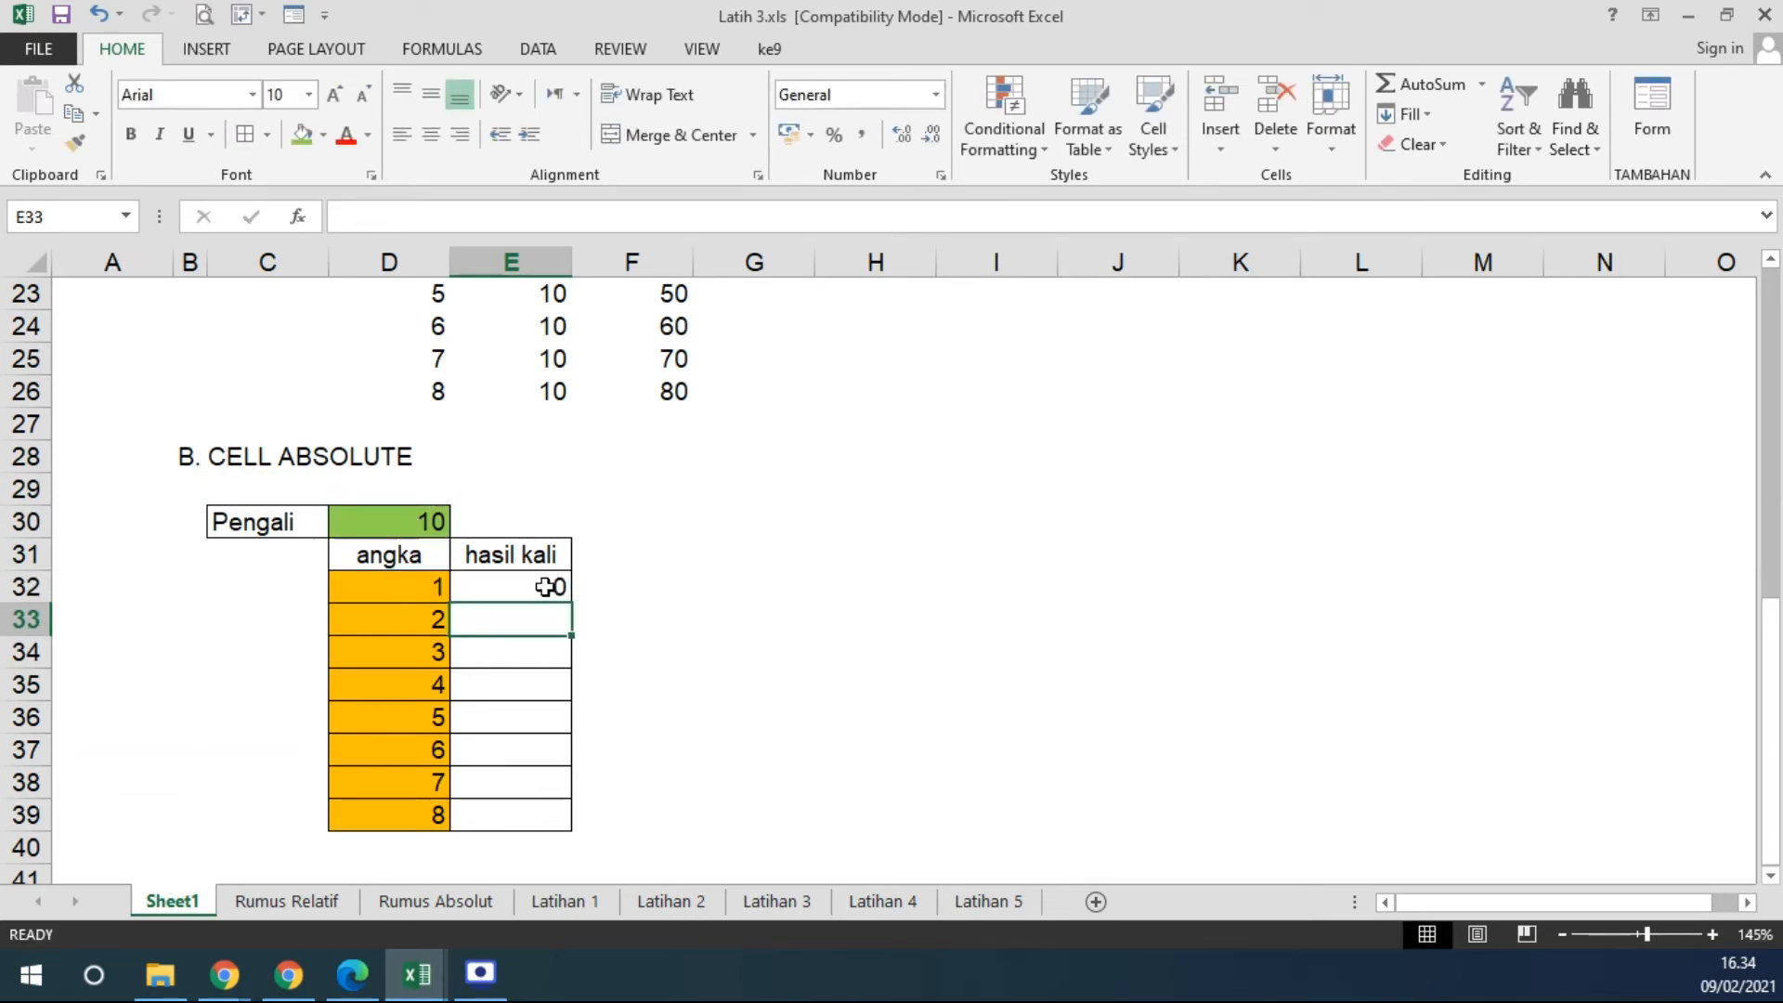
# Fill the formula from E32 into E33 and inspect which cells the copy references.
pyautogui.click(545, 586)
pyautogui.moveTo(571, 602); pyautogui.dragTo(511, 628)
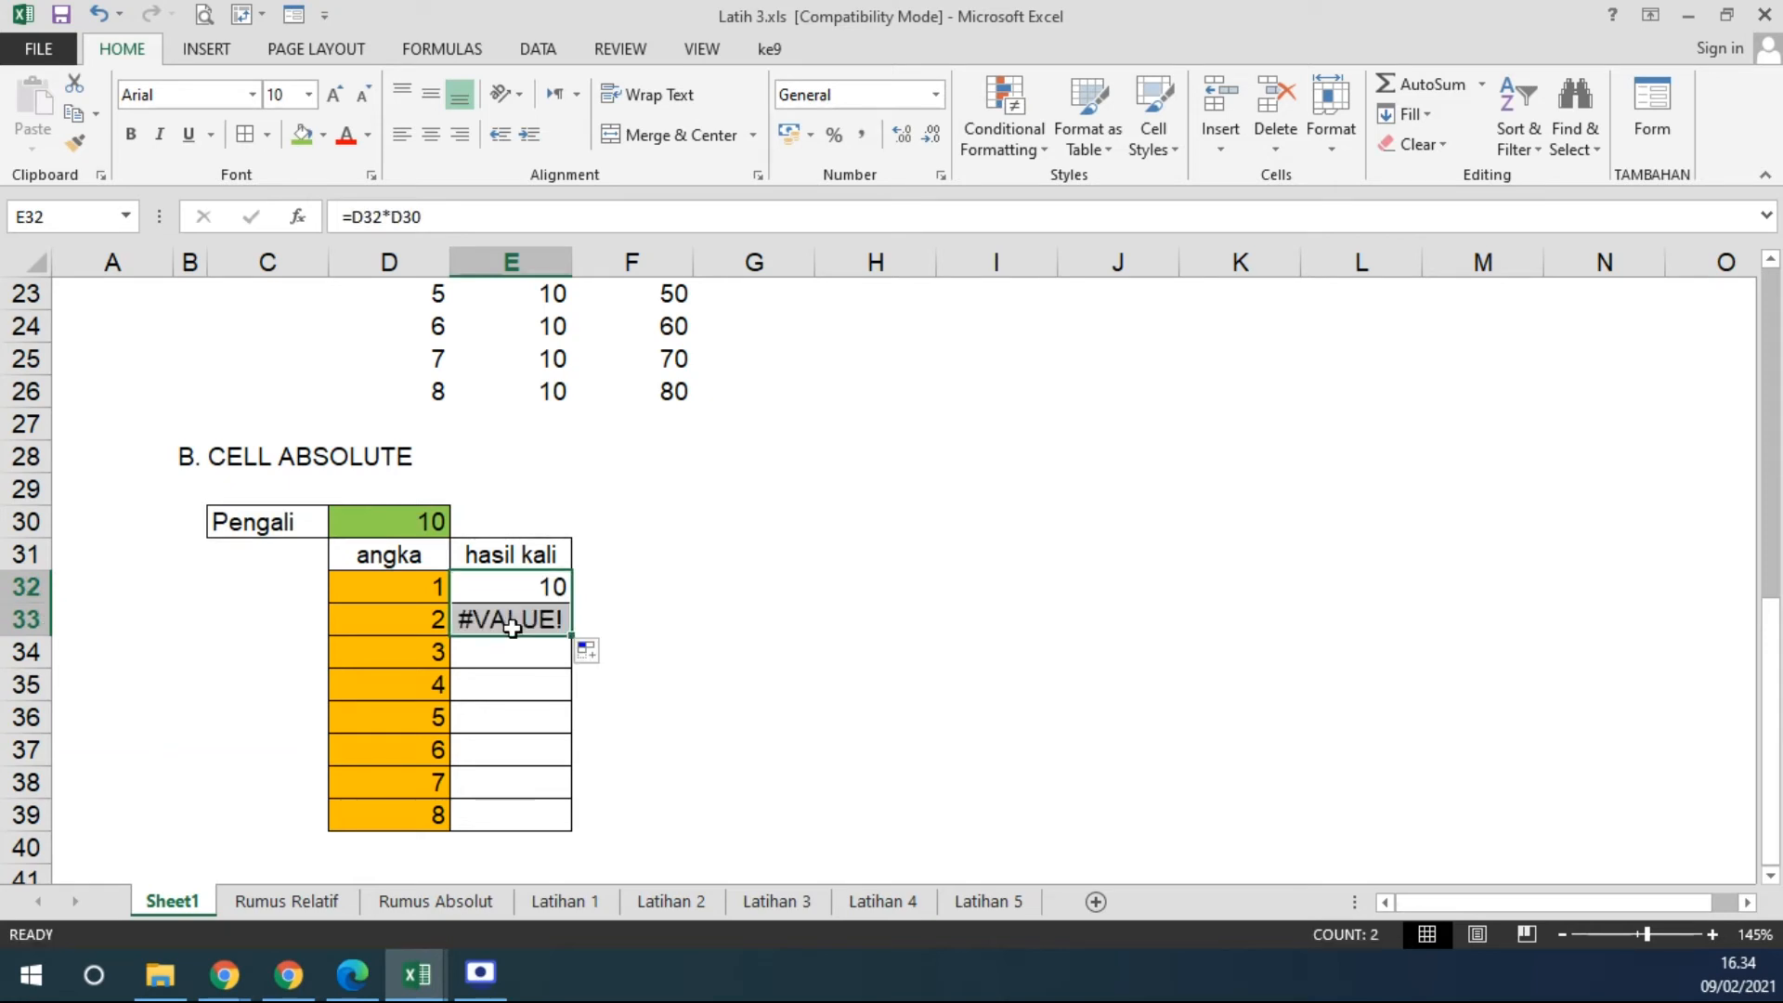
pyautogui.doubleClick(520, 620)
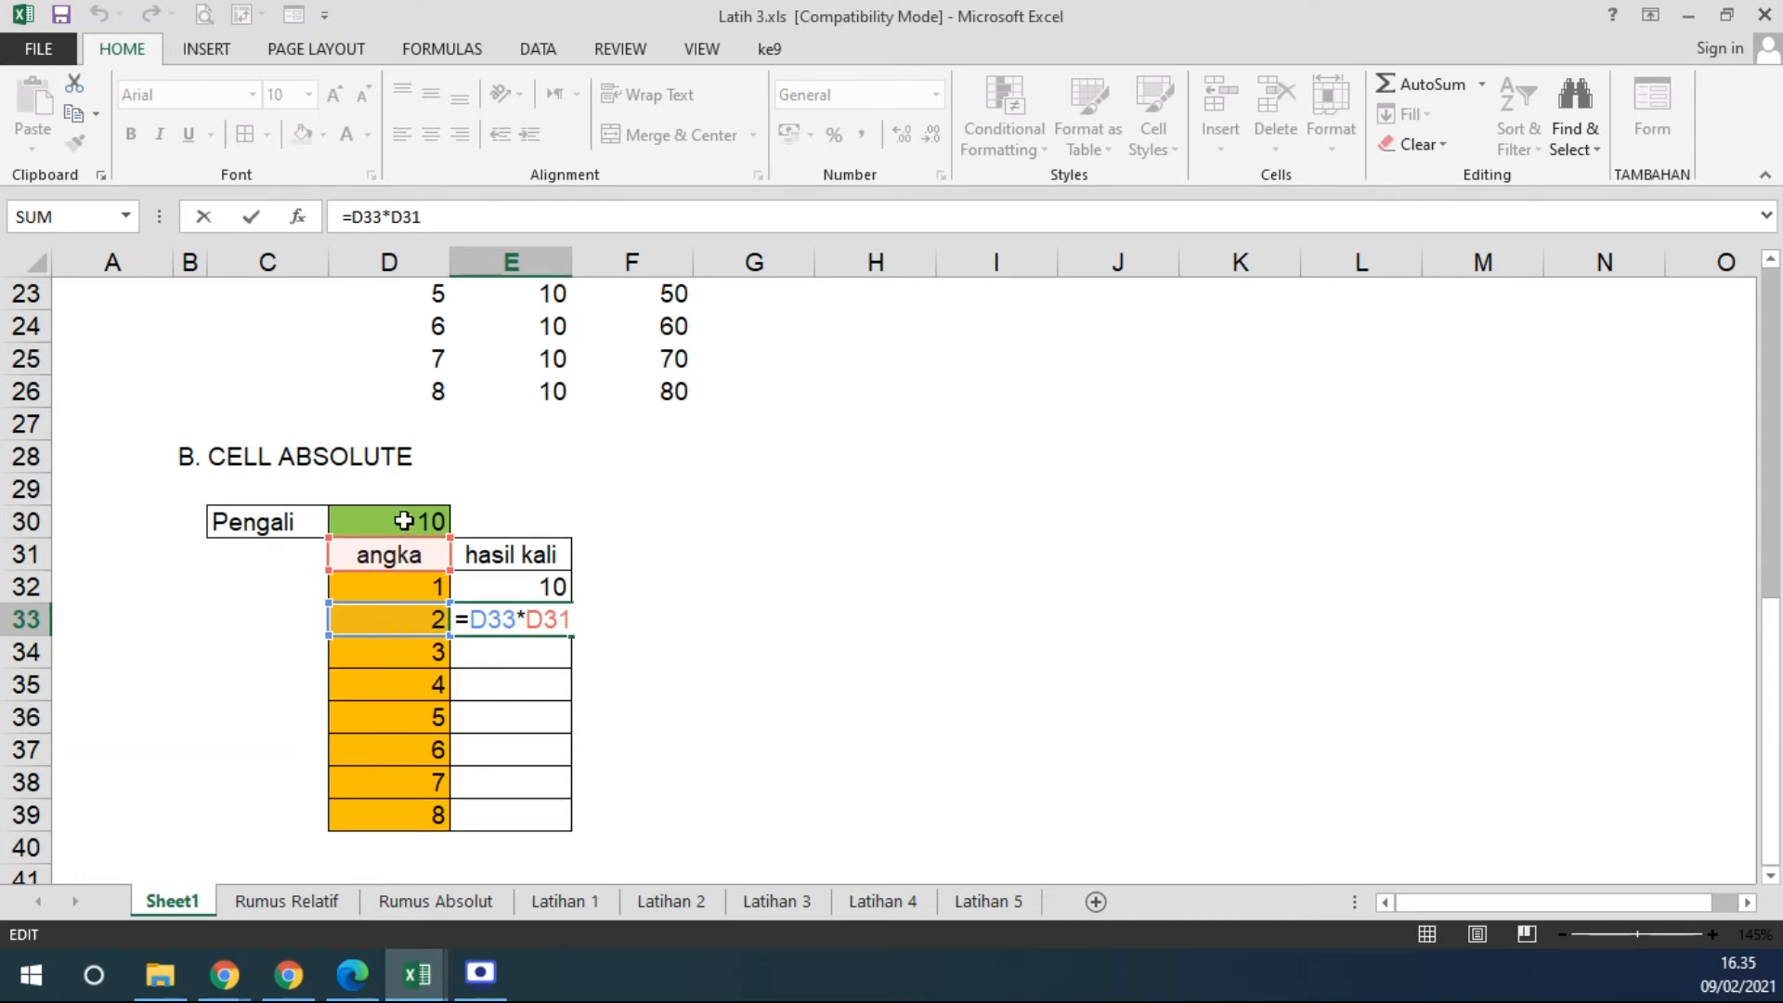
pyautogui.press('Return')
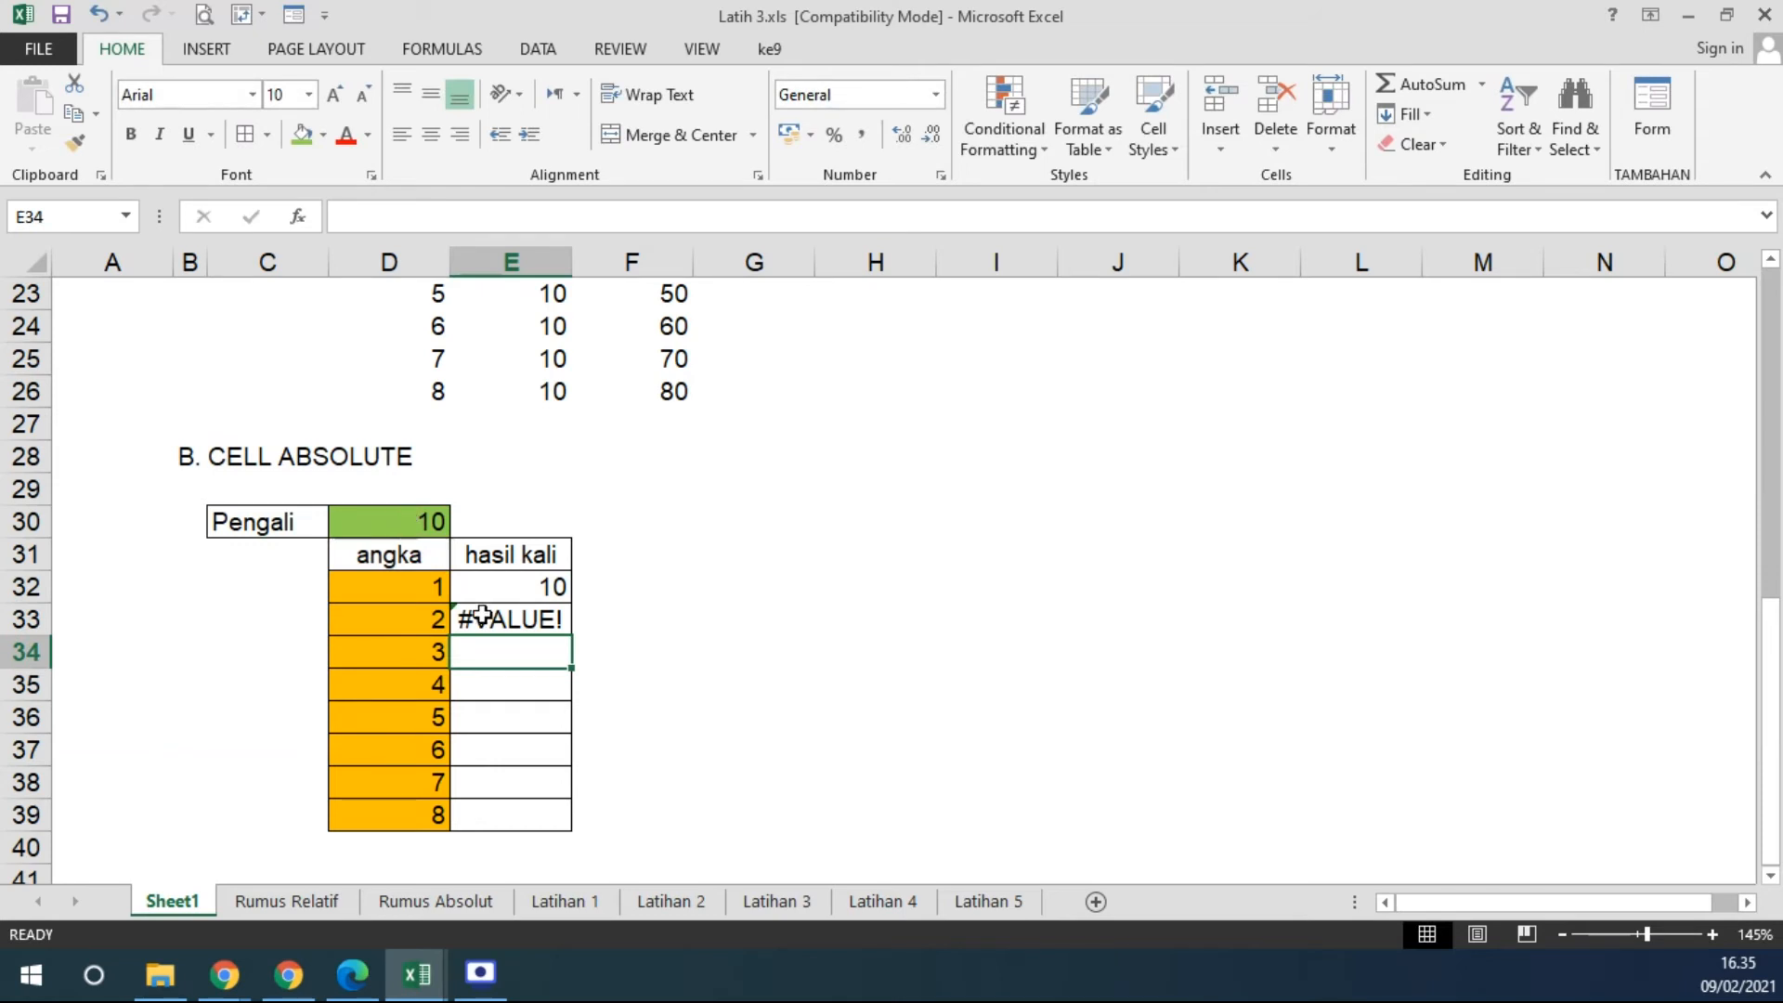
# Fill the formula from E33 into E34, inspect its references, and continue the fill down to E39.
pyautogui.click(487, 620)
pyautogui.moveTo(571, 641); pyautogui.dragTo(562, 661)
pyautogui.doubleClick(521, 656)
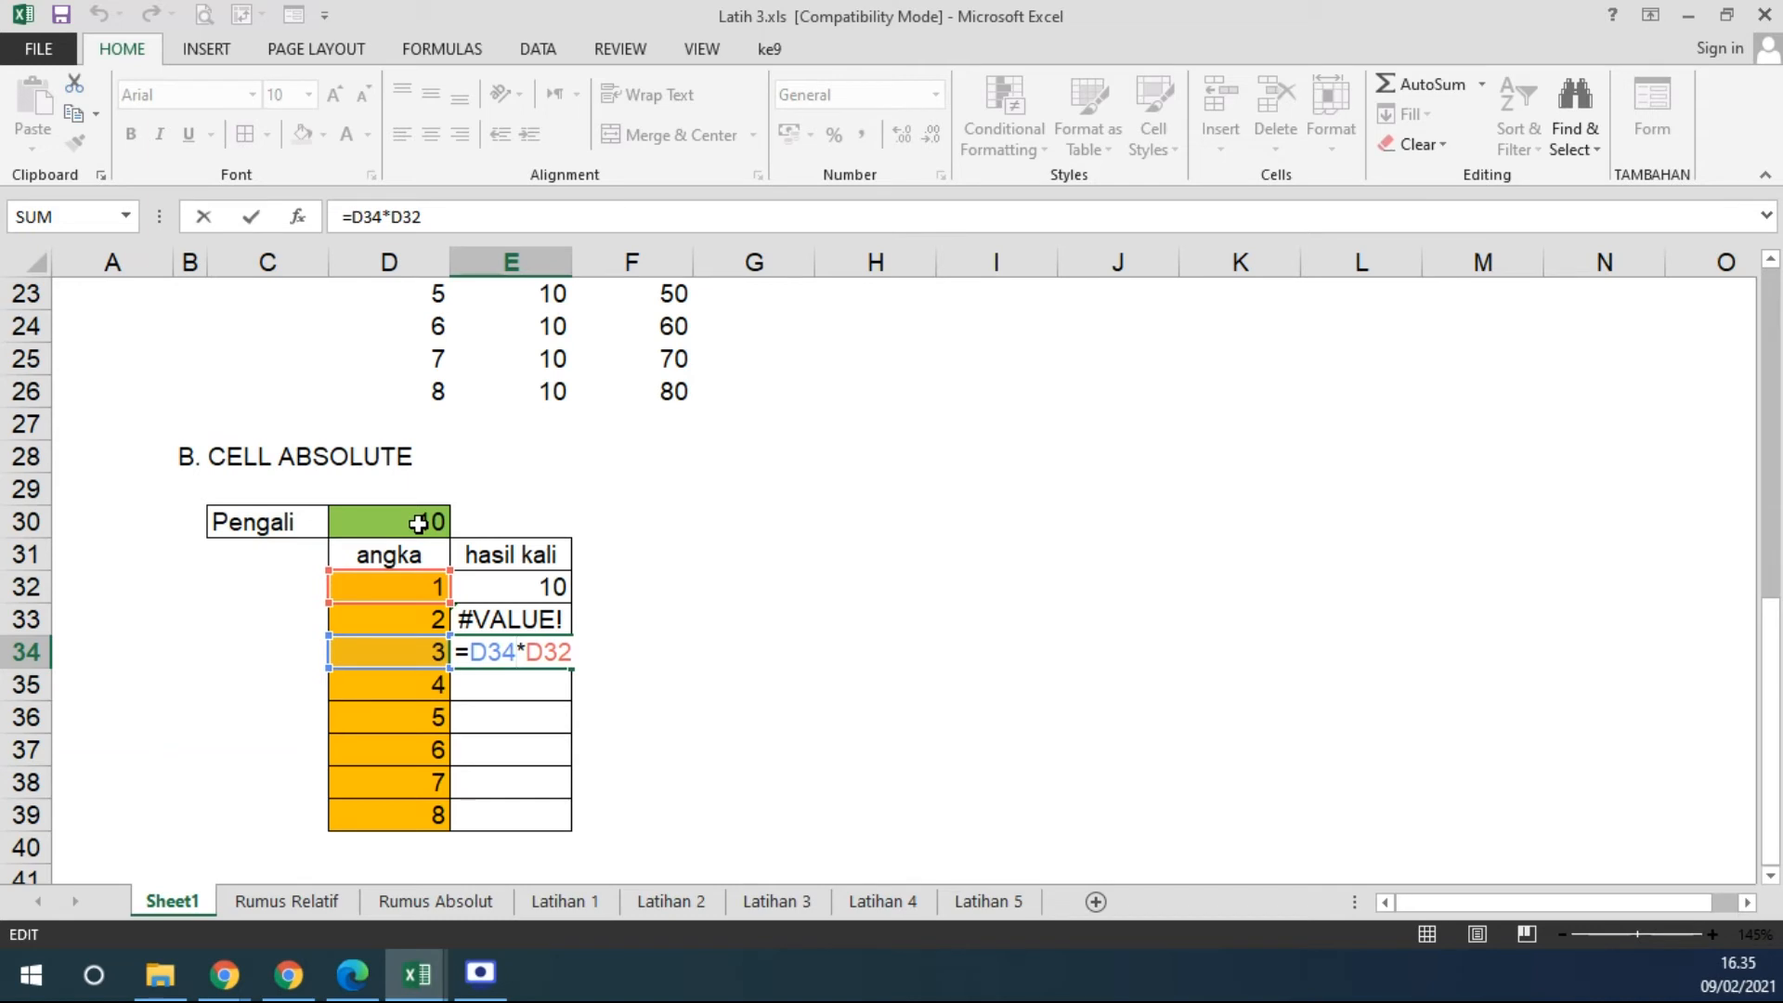
pyautogui.press('Return')
pyautogui.click(564, 660)
pyautogui.moveTo(563, 660); pyautogui.dragTo(568, 827)
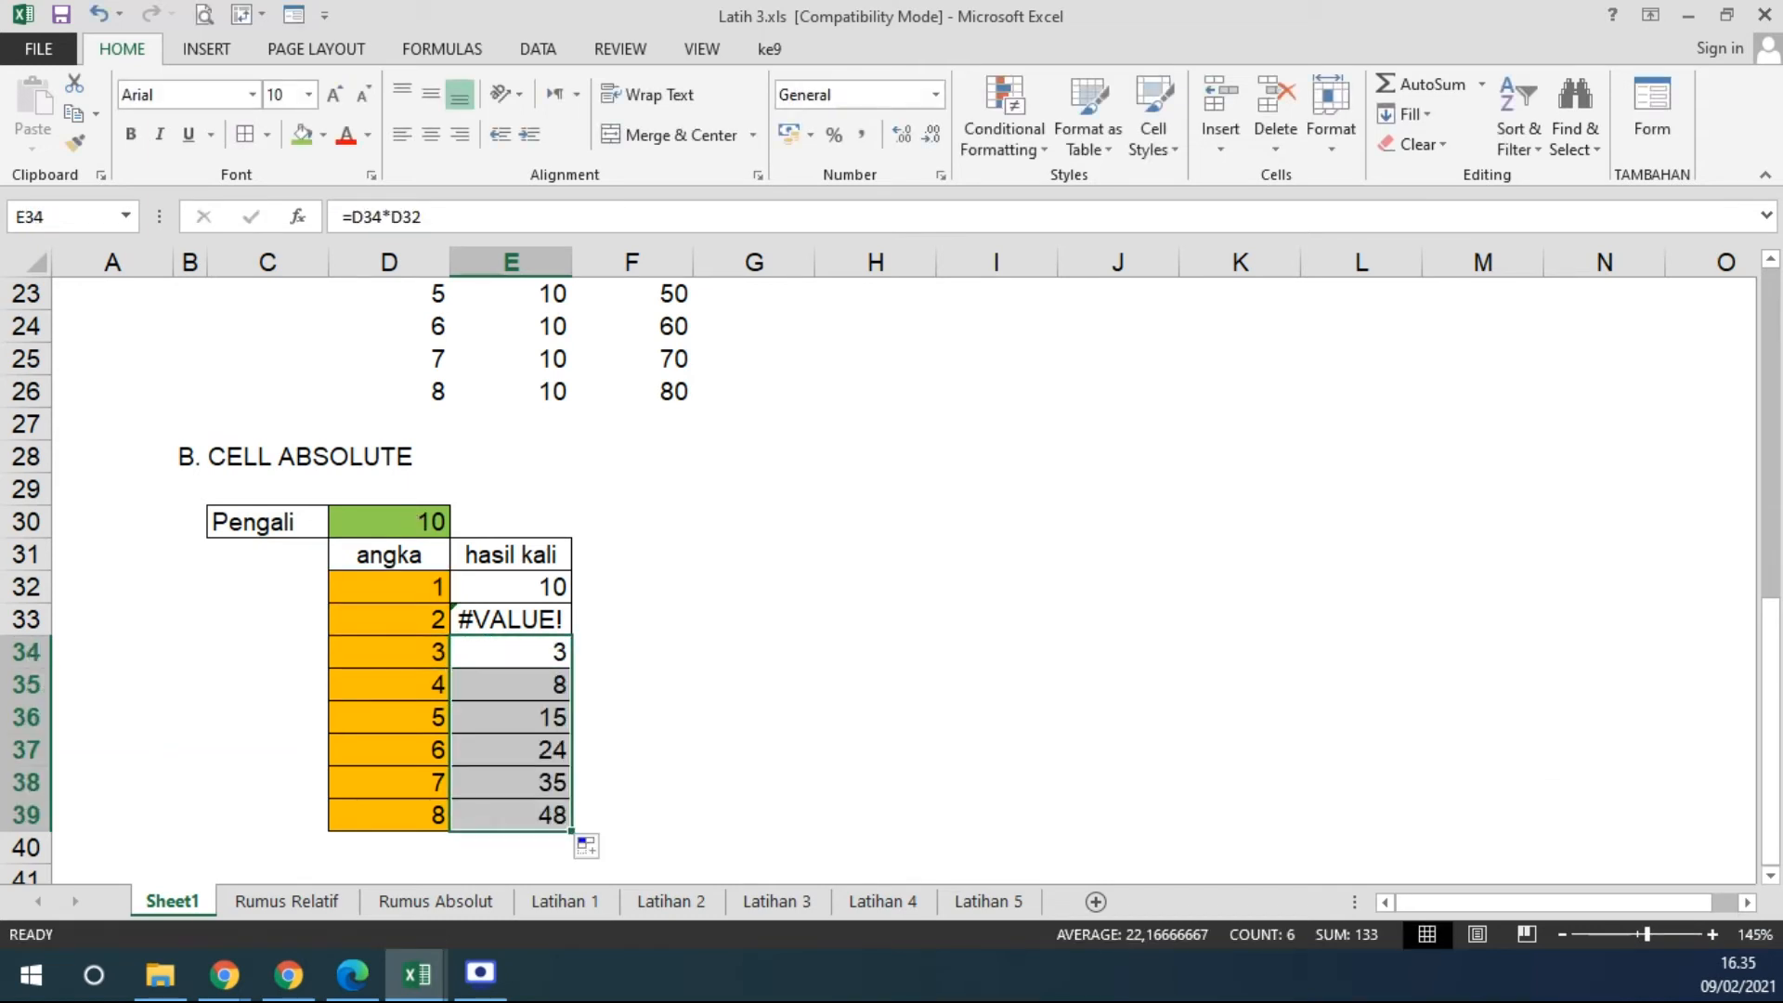
# Clear the relative-formula results from the hasil kali range E32:E39.
pyautogui.hotkey('alt', 'Tab')
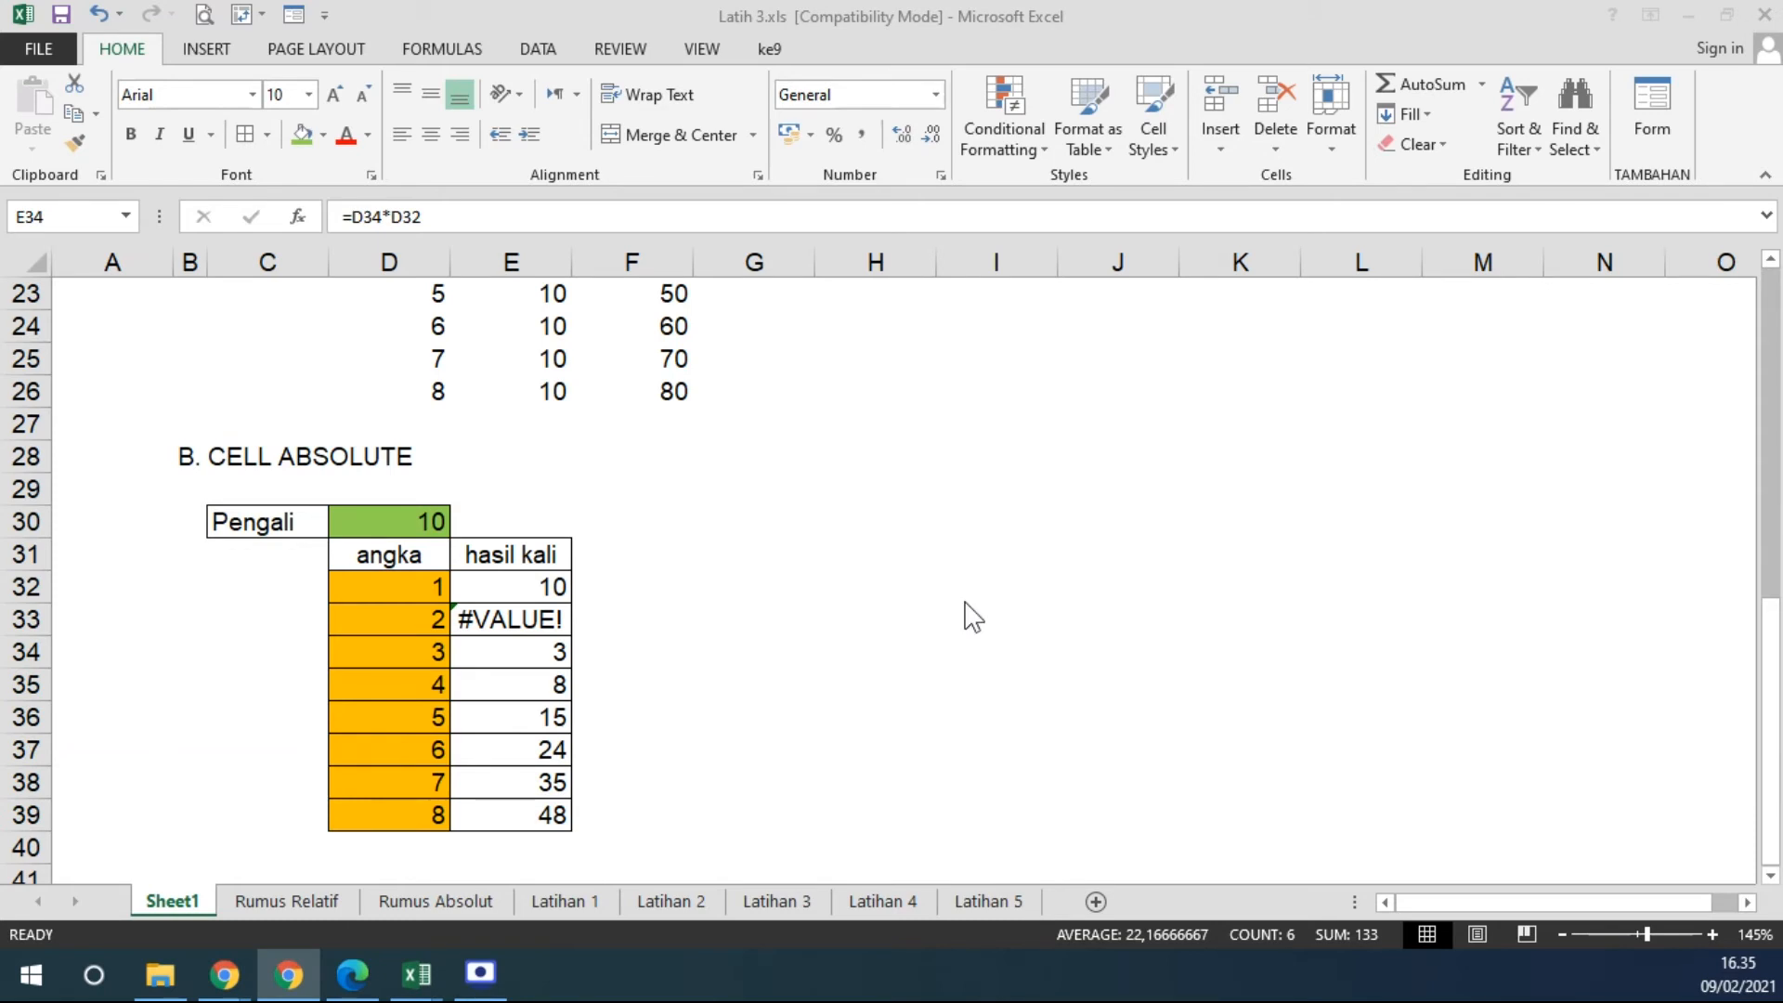
pyautogui.moveTo(498, 594); pyautogui.dragTo(529, 816)
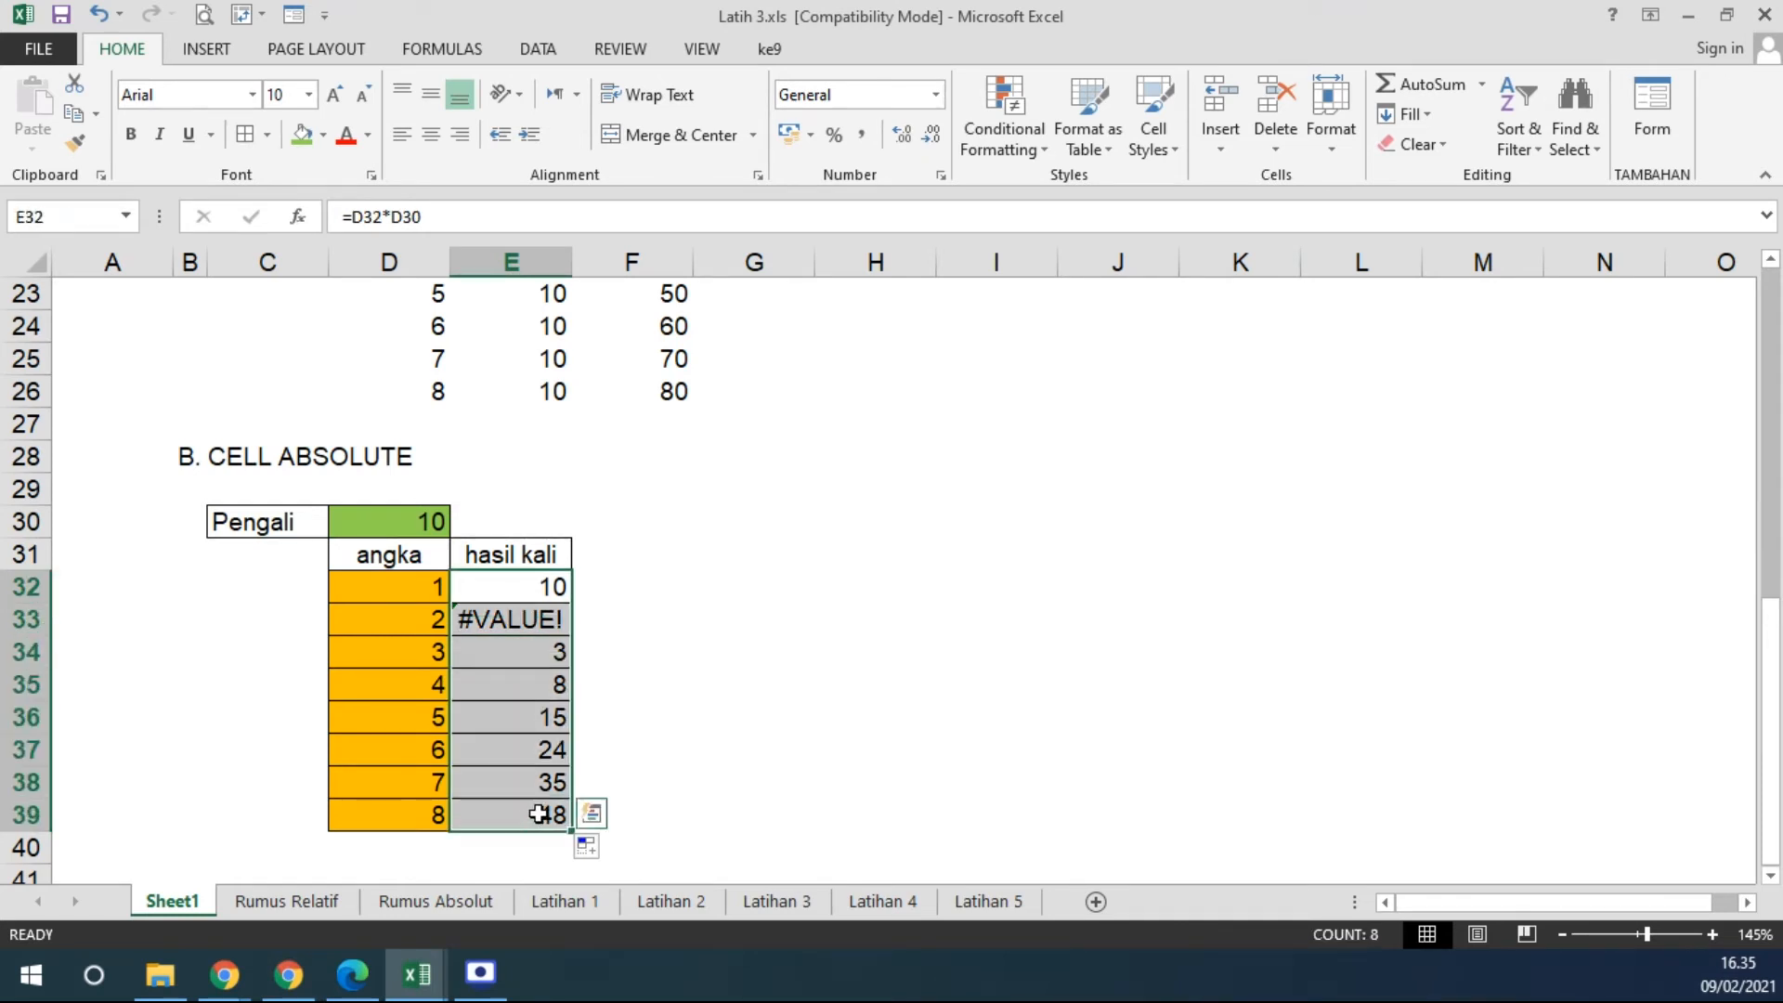
pyautogui.press('Delete')
# Enter the absolute reference =$D$30 to the Pengali value in E32 and fill it down to E39.
pyautogui.click(546, 576)
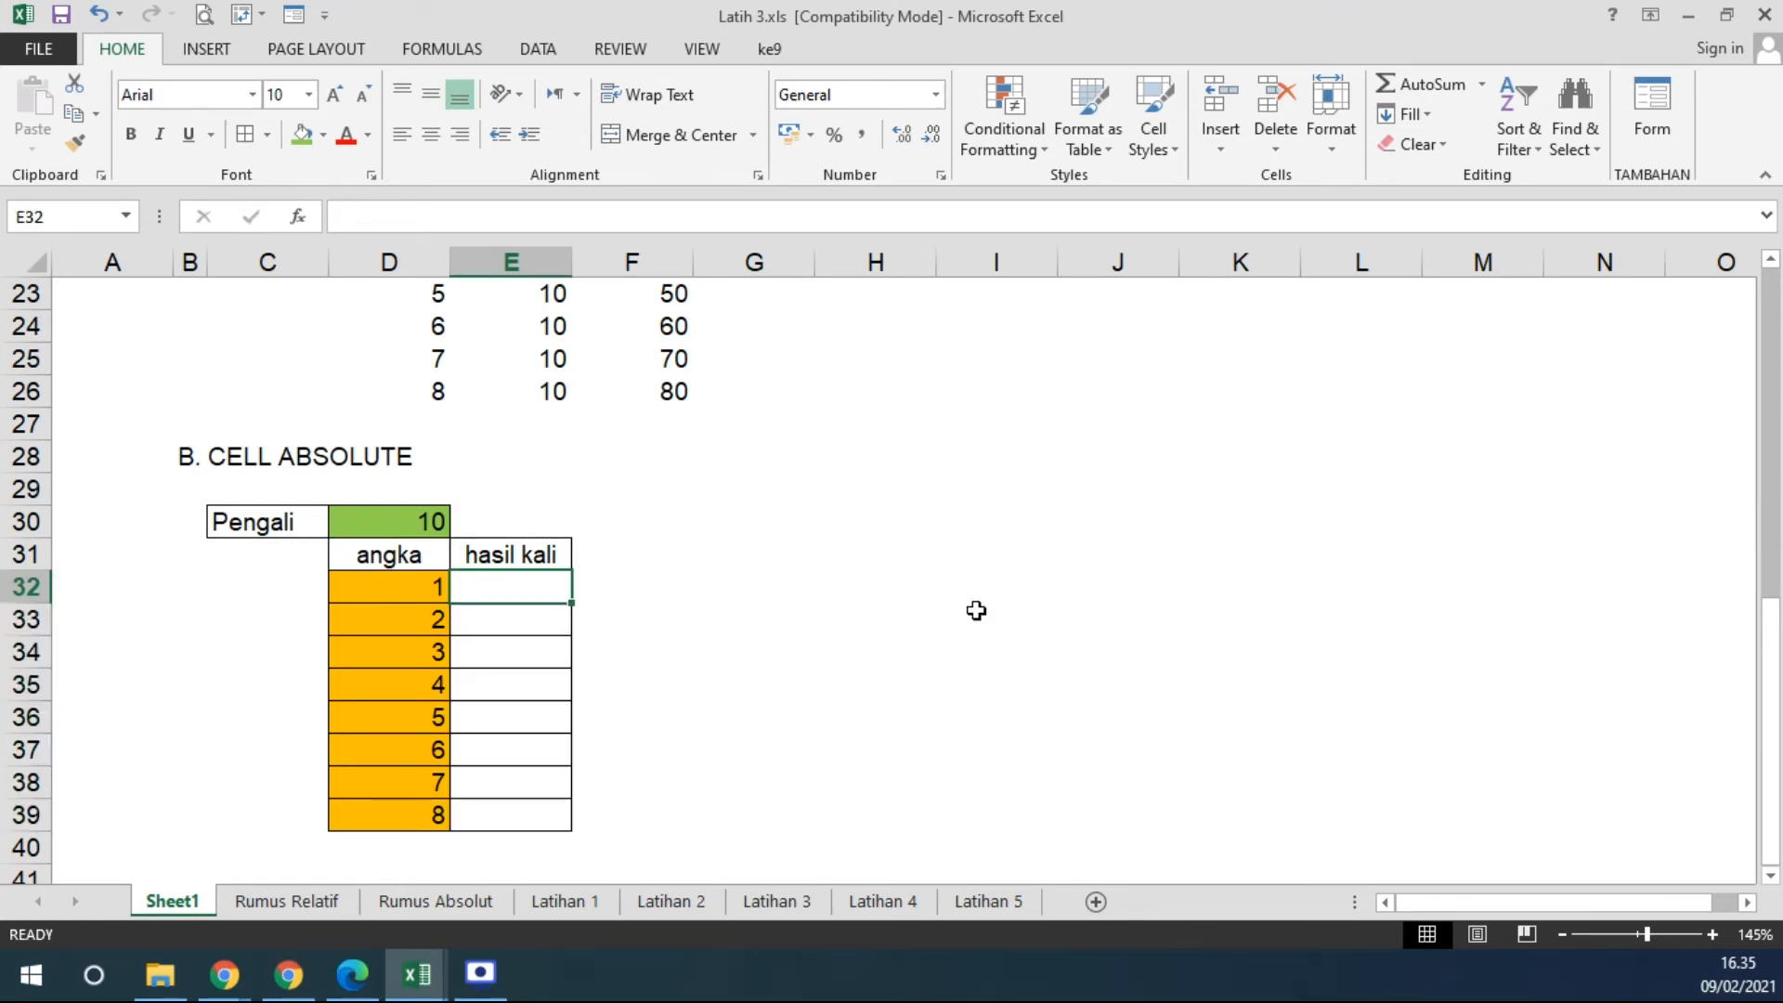
pyautogui.write('=')
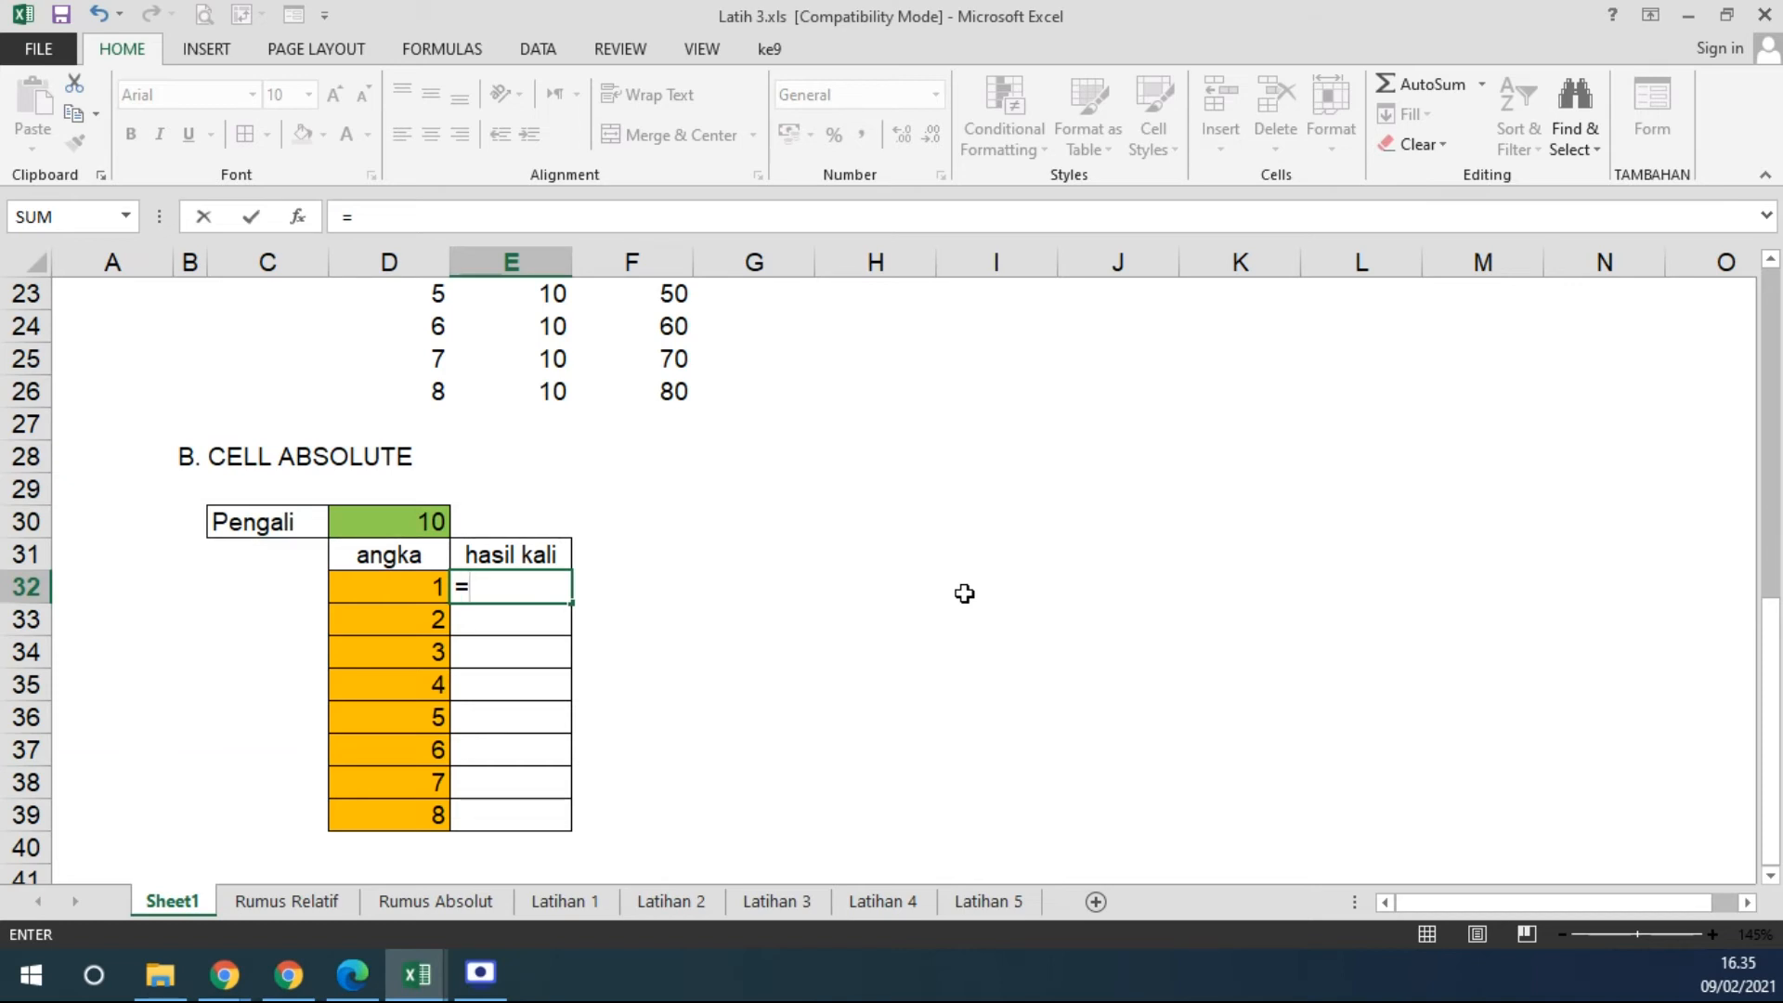
pyautogui.click(430, 521)
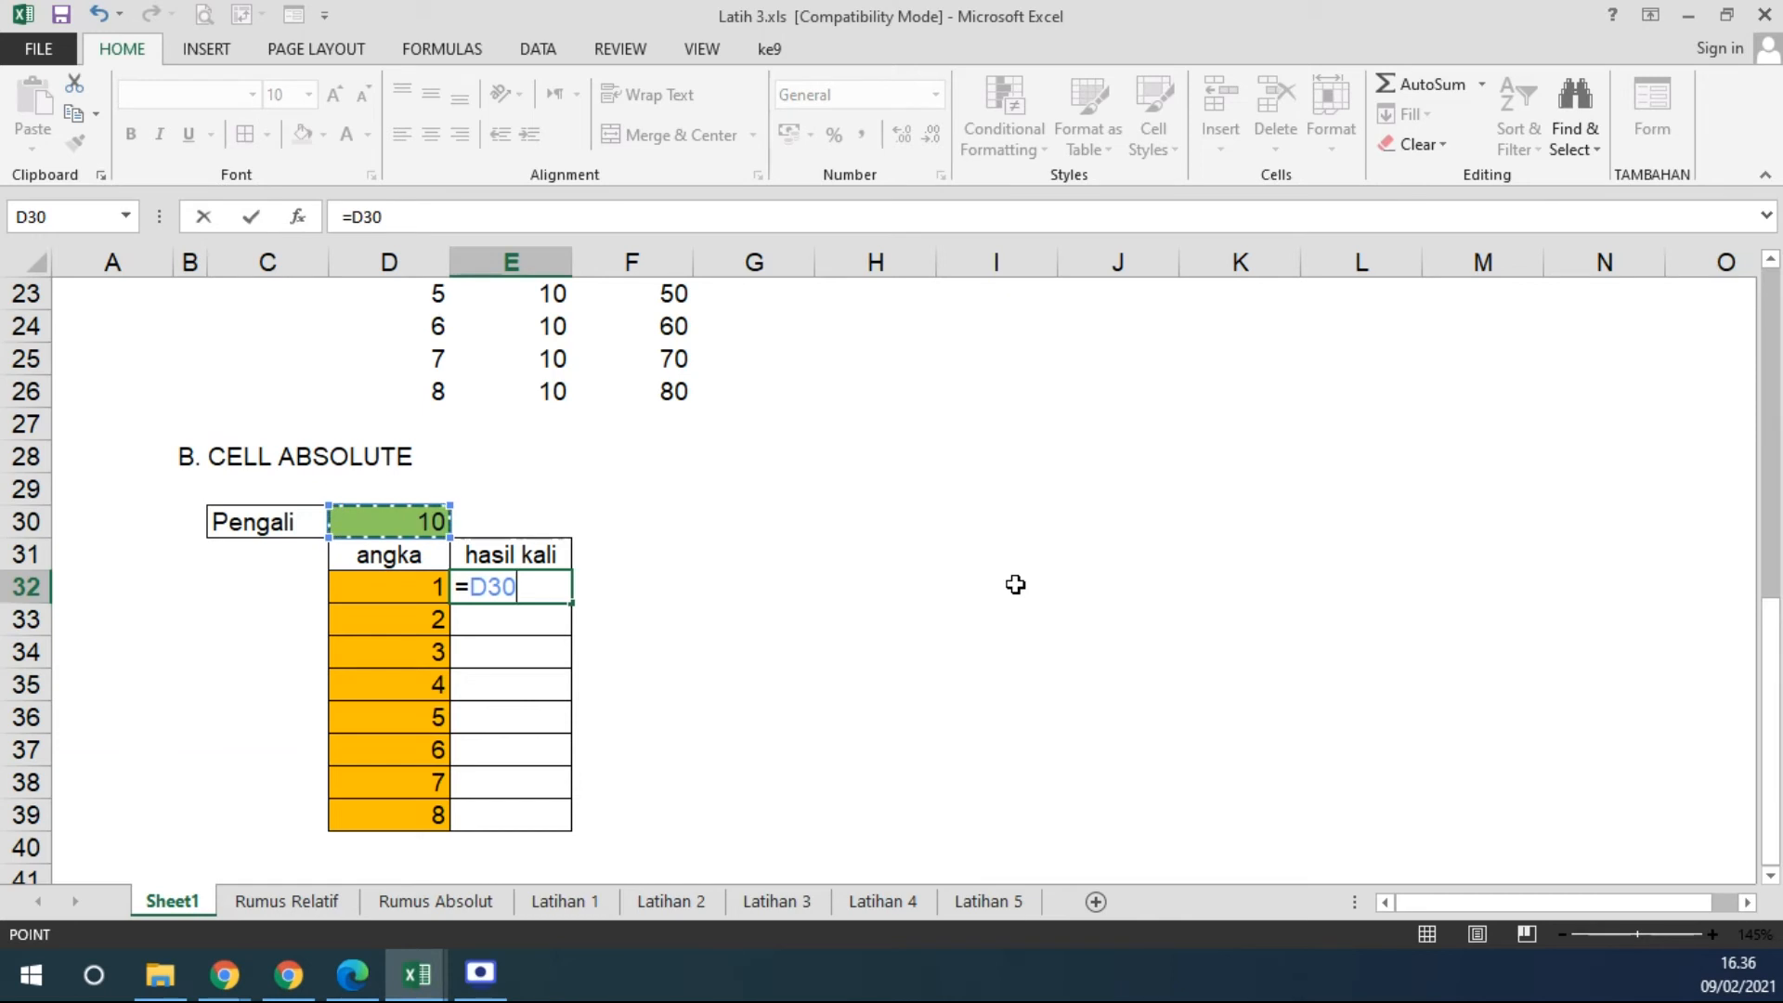
pyautogui.press('F4')
pyautogui.click(485, 586)
pyautogui.press('BackSpace')
pyautogui.press('Right')
pyautogui.press('Delete')
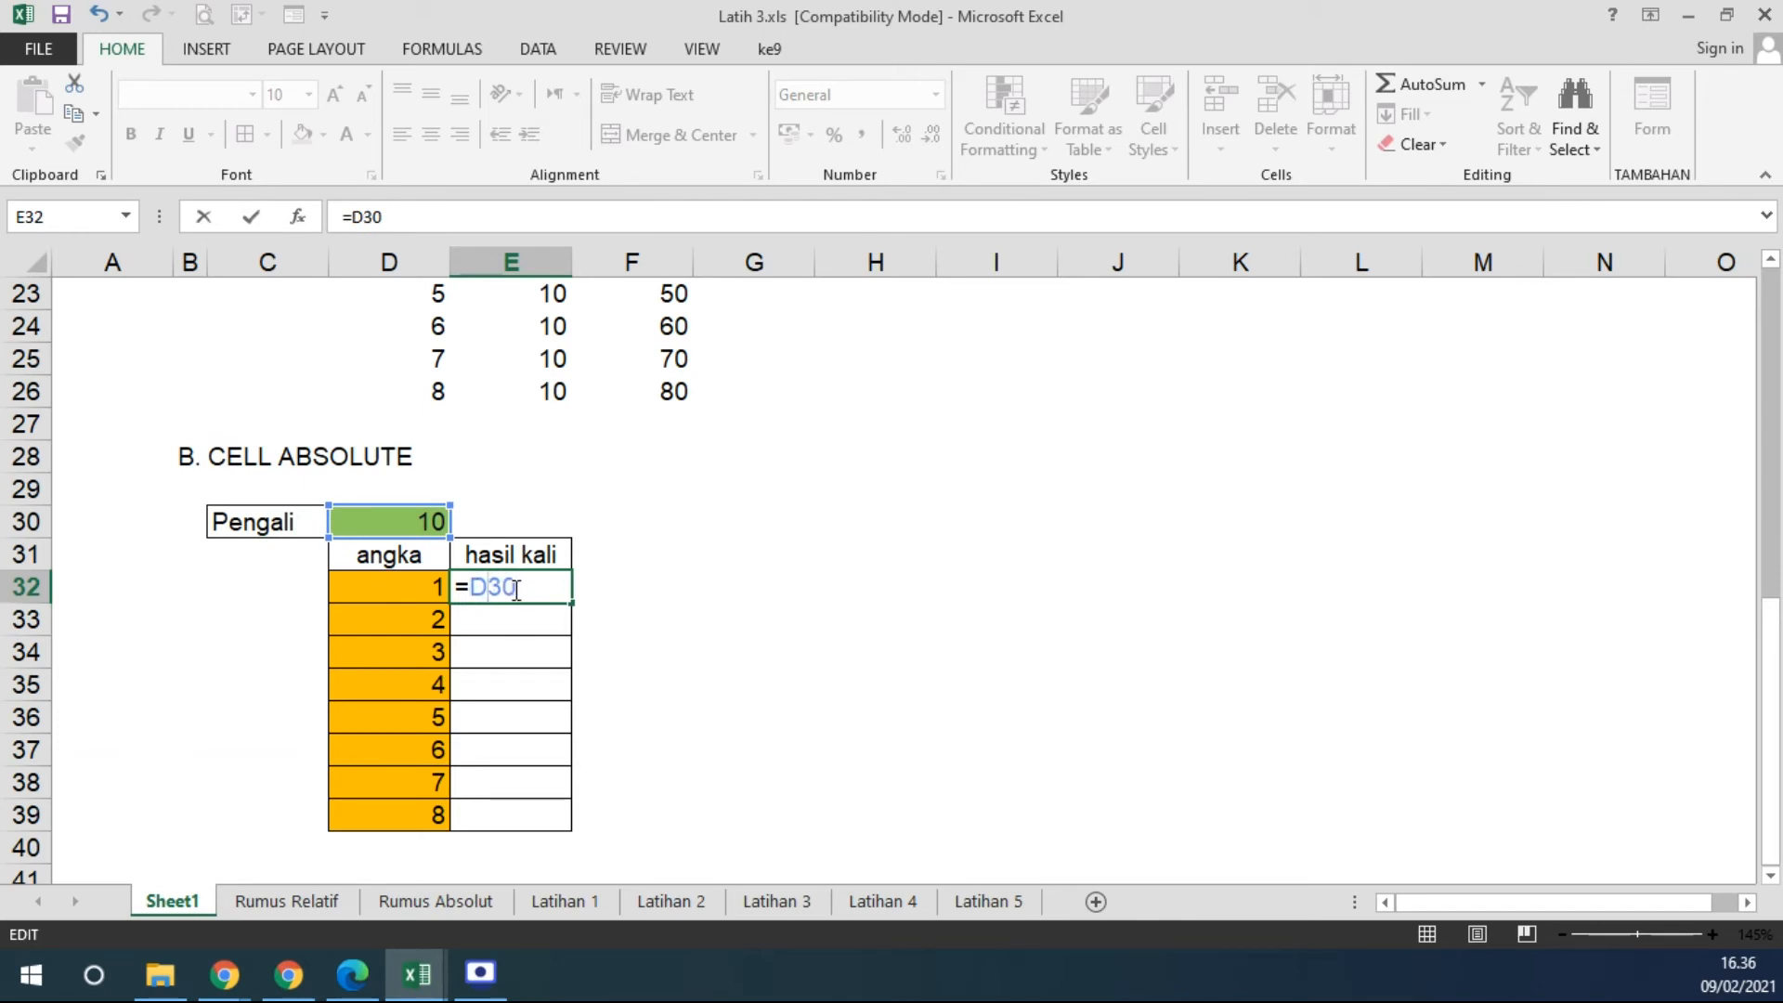
pyautogui.press('F4')
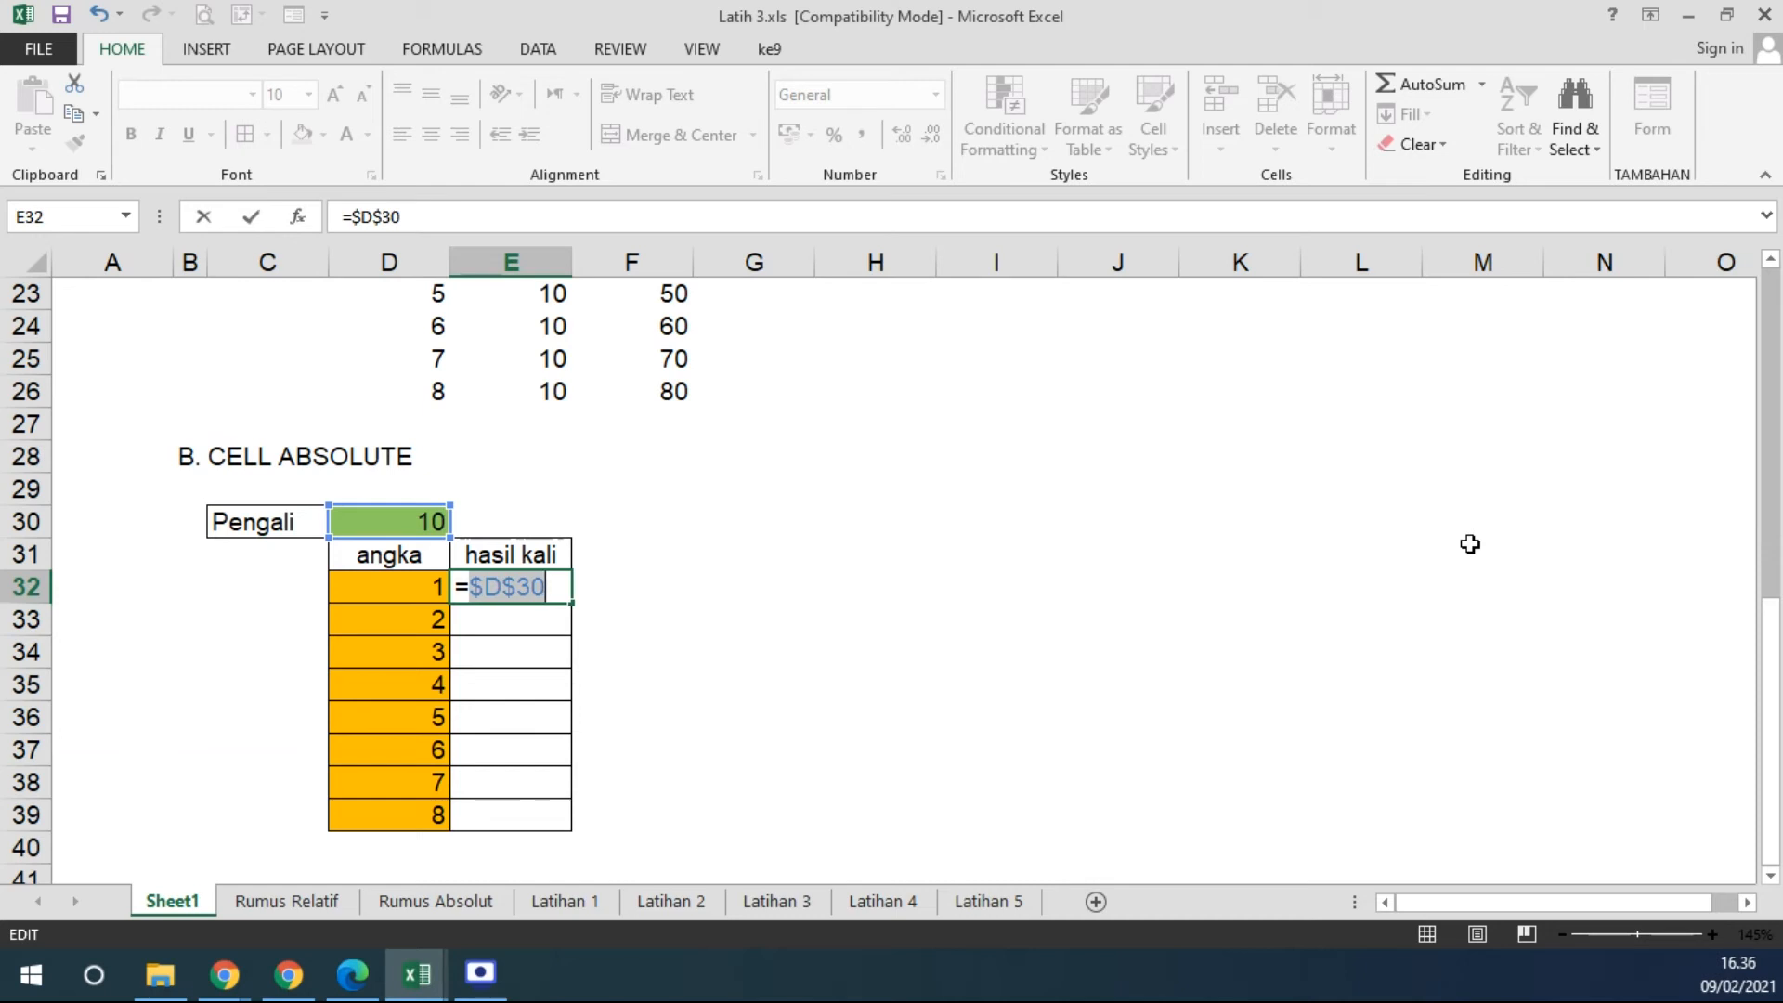
pyautogui.hotkey('ctrl', 'Return')
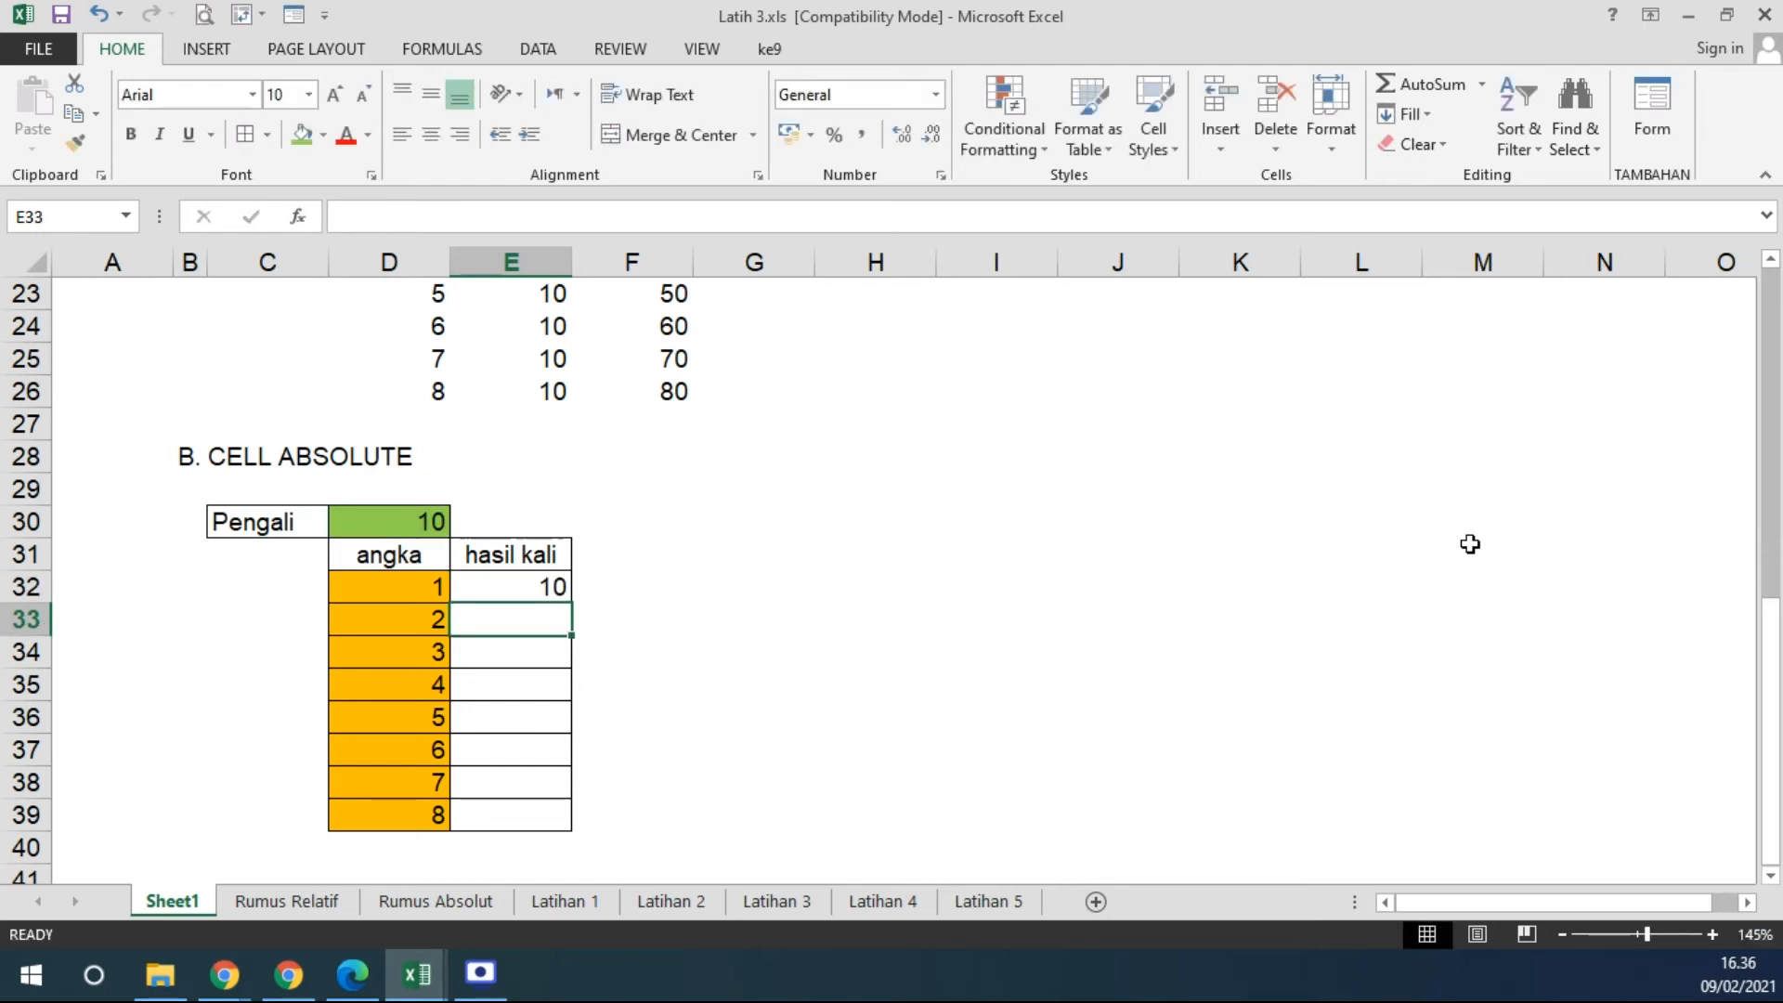
pyautogui.moveTo(575, 608); pyautogui.dragTo(571, 819)
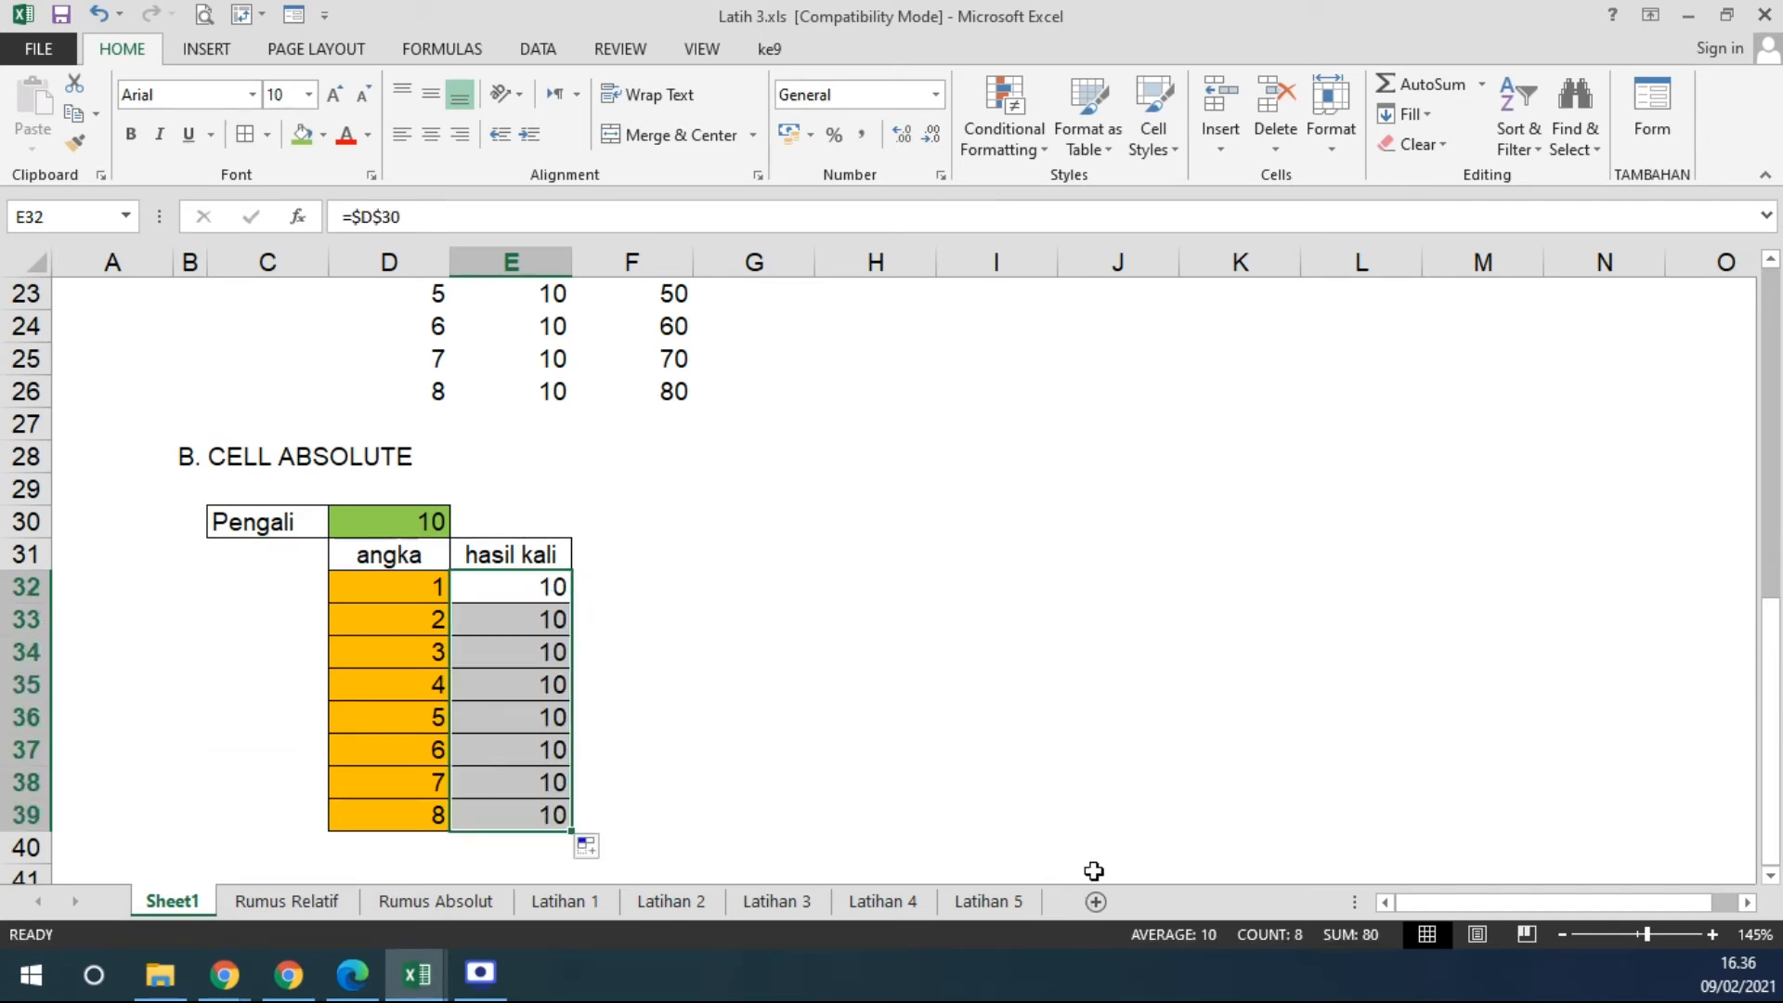
# Refill the absolute reference down to E39 in stages and examine which cell E32, E33, E34 and E39 each reference.
pyautogui.doubleClick(510, 591)
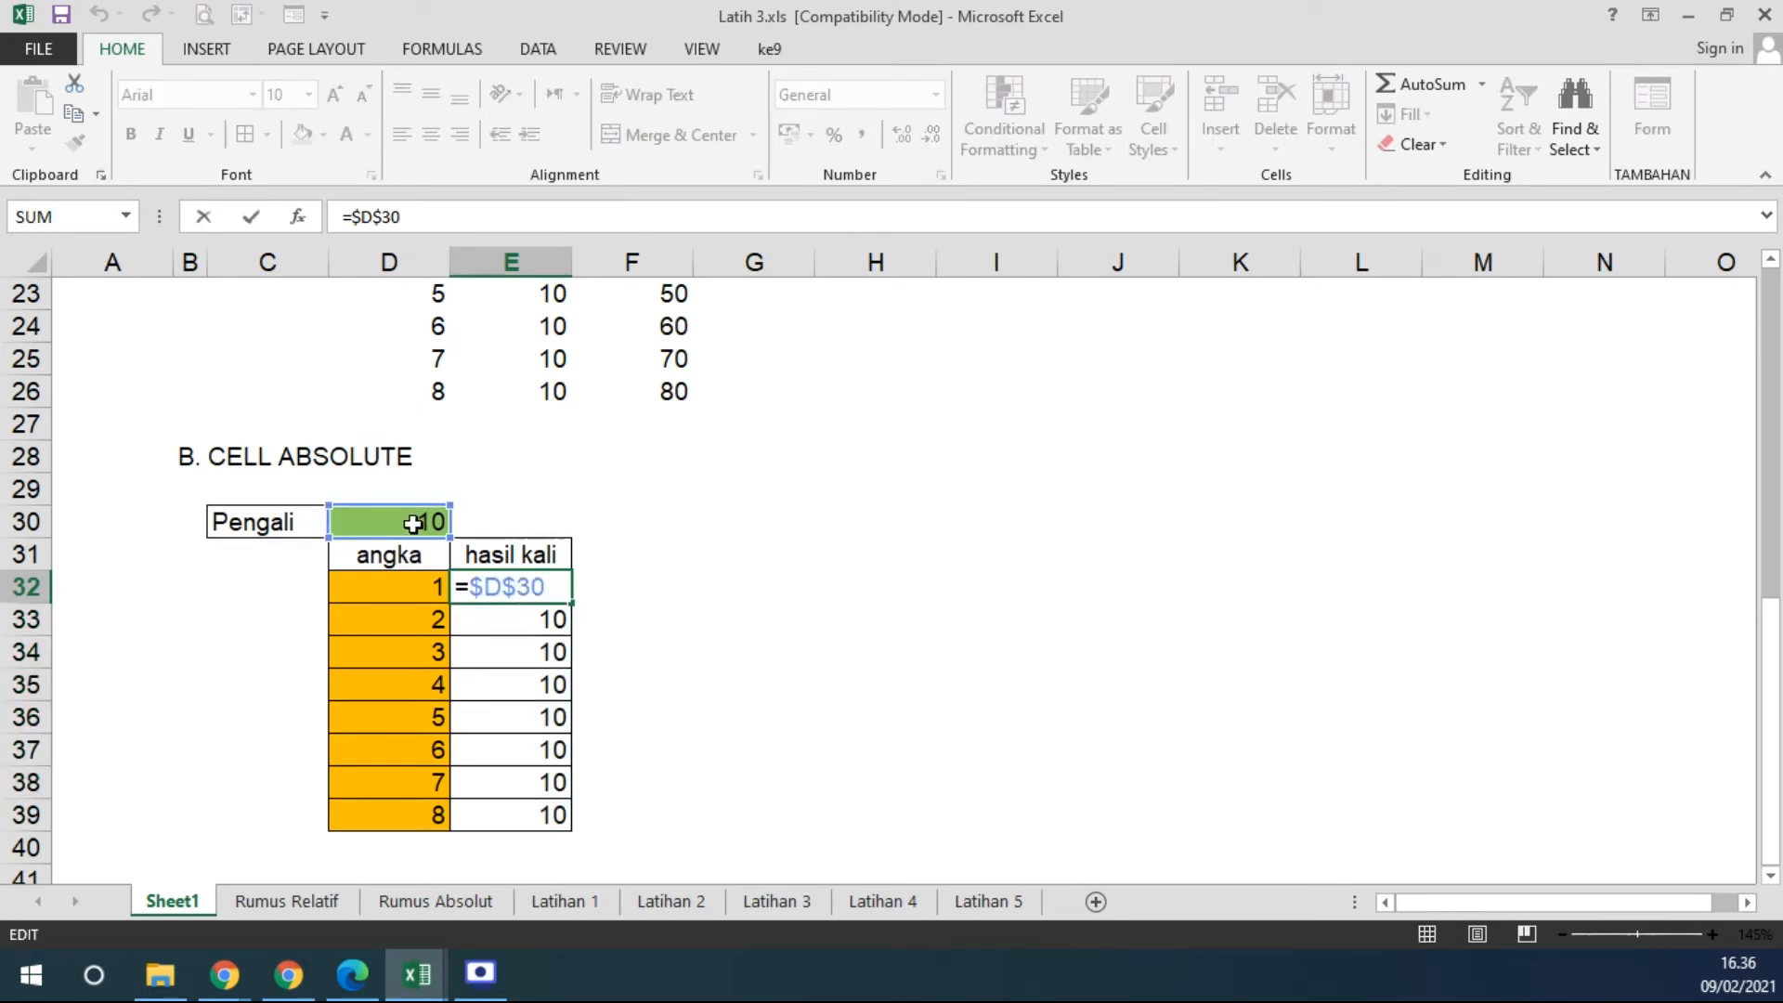
pyautogui.moveTo(570, 603); pyautogui.dragTo(565, 639)
pyautogui.click(502, 621)
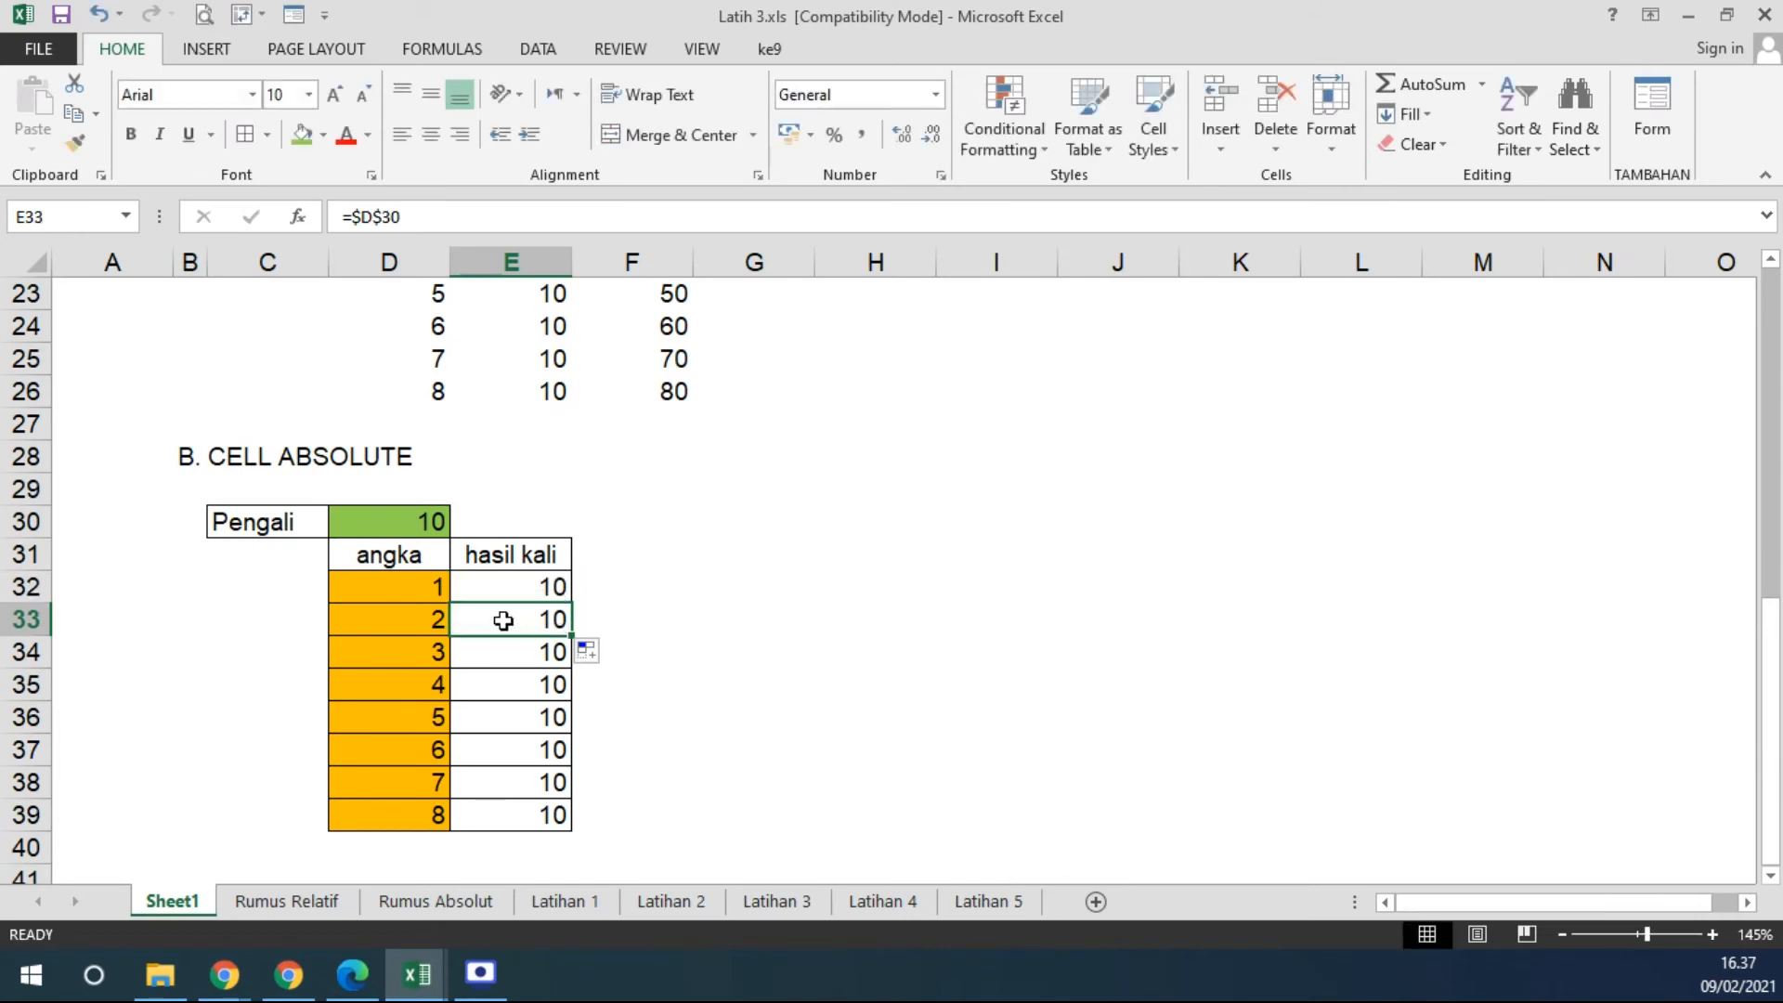
pyautogui.doubleClick(502, 621)
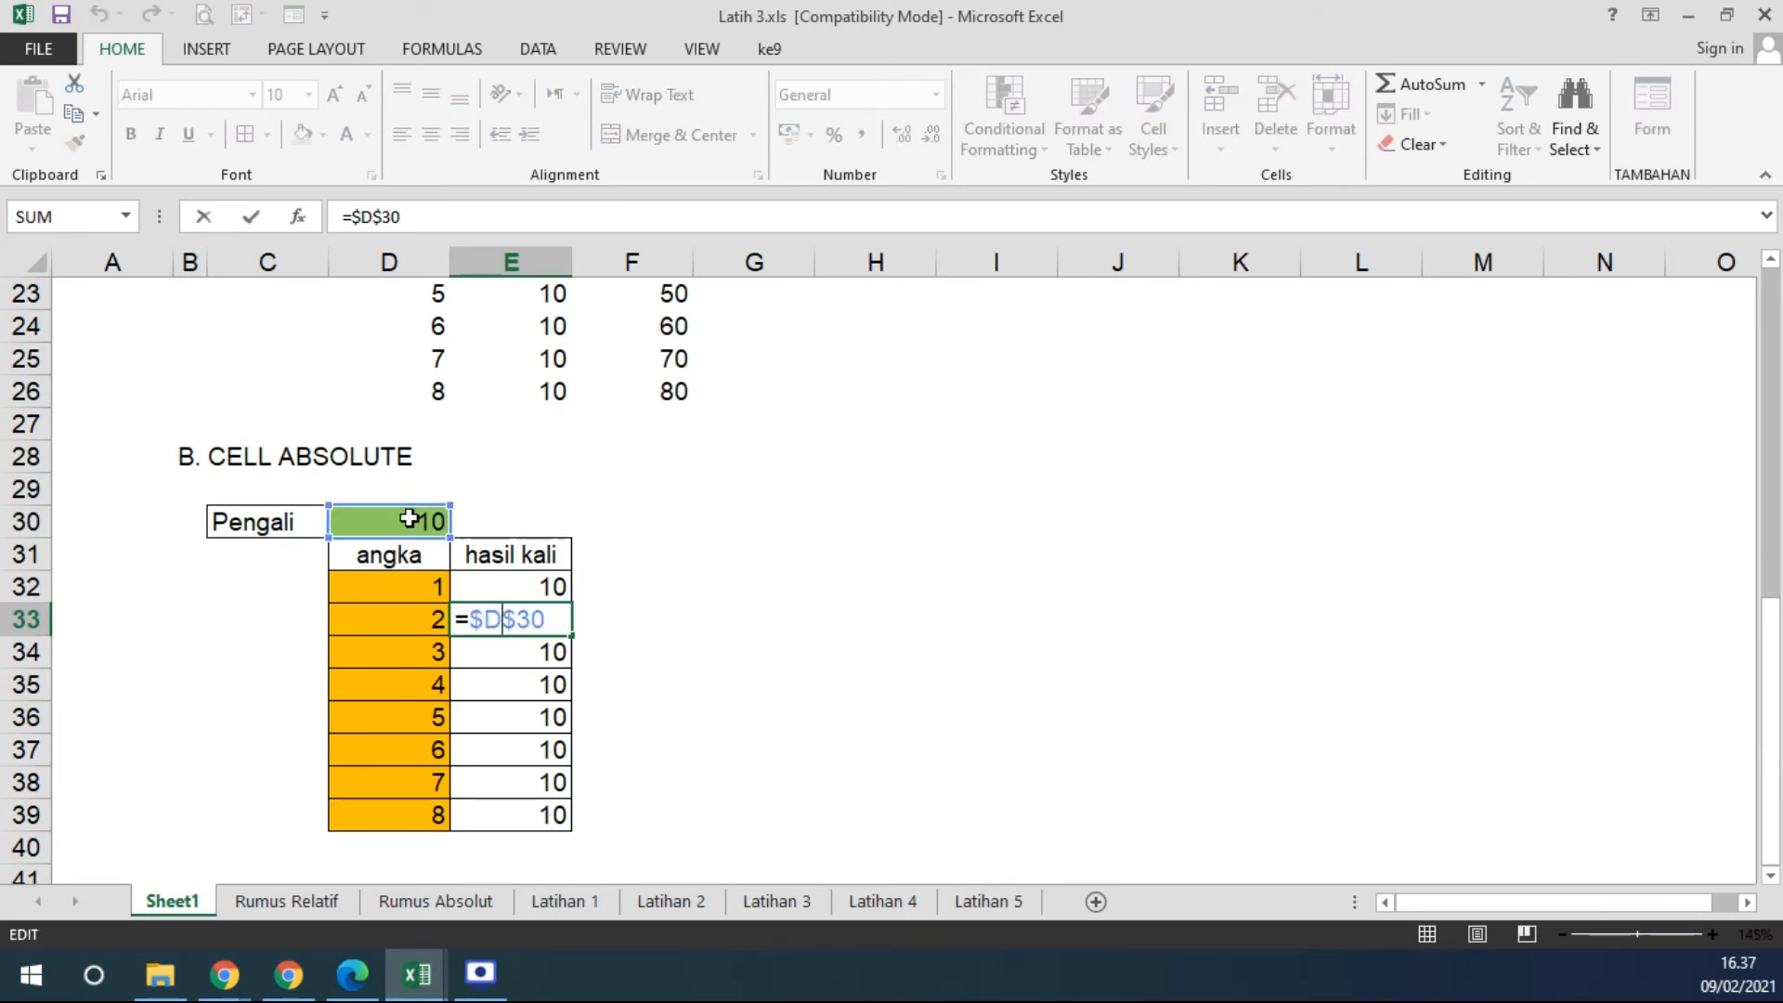
pyautogui.moveTo(572, 636); pyautogui.dragTo(570, 665)
pyautogui.doubleClick(493, 656)
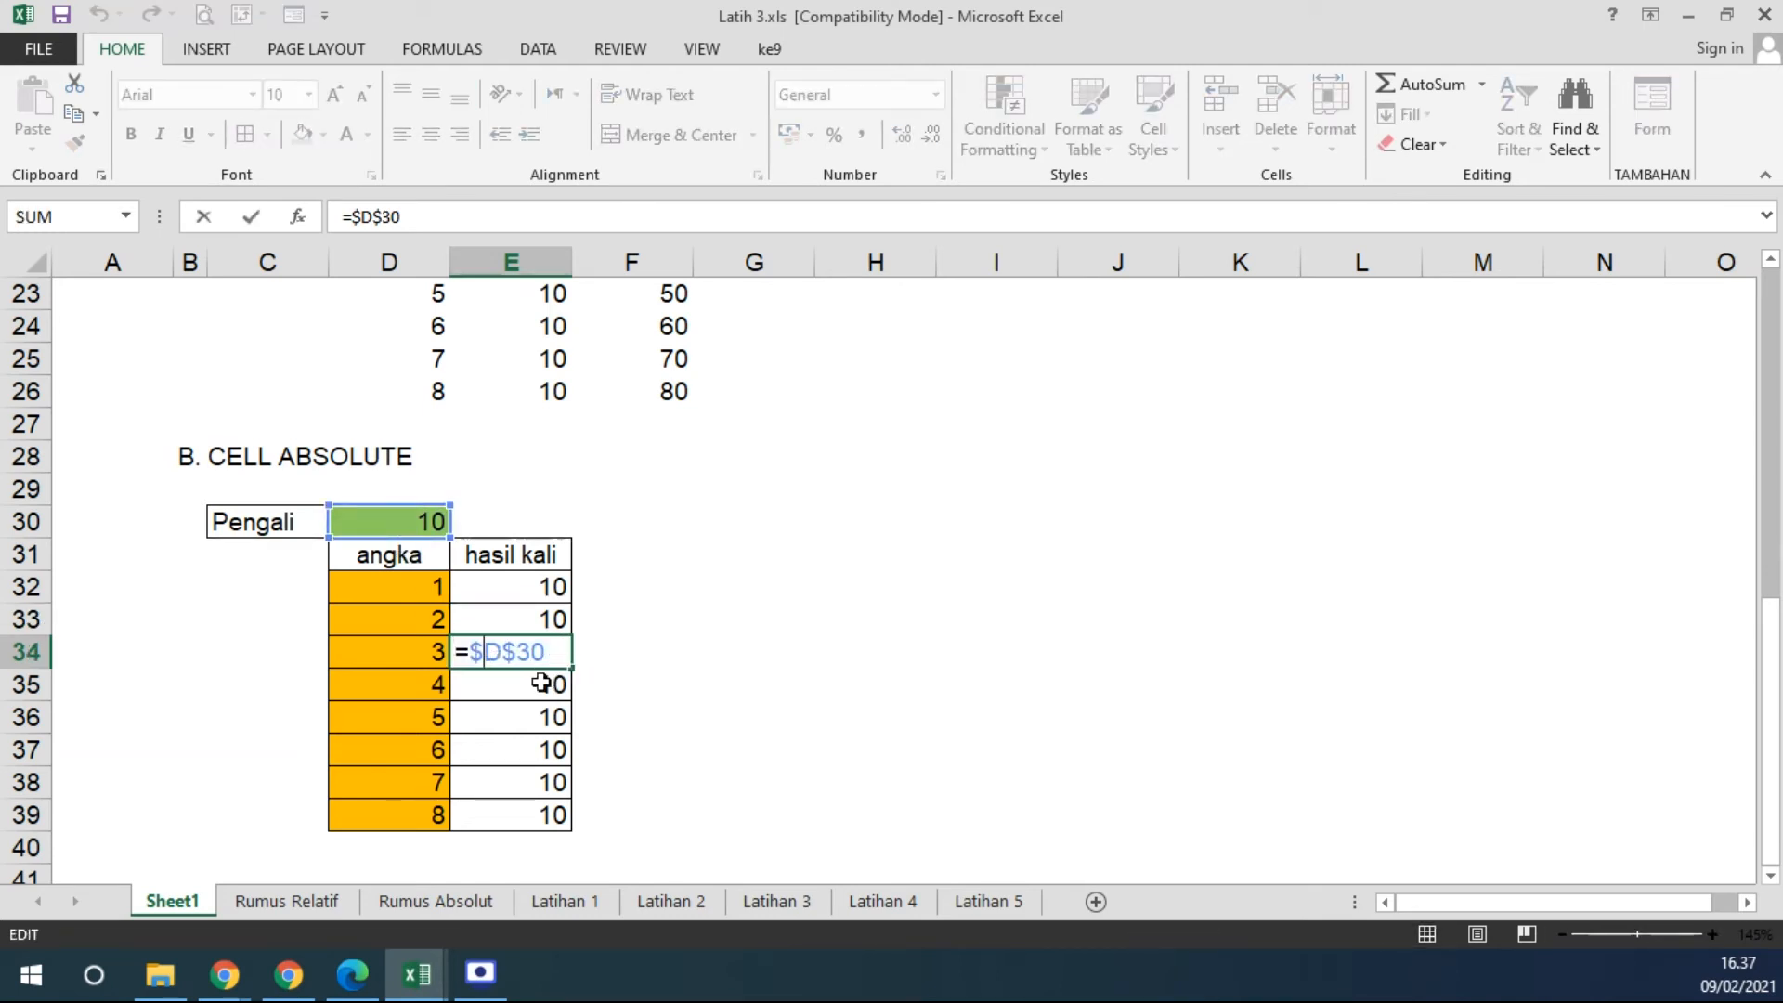
pyautogui.press('Return')
pyautogui.click(569, 662)
pyautogui.moveTo(569, 661); pyautogui.dragTo(557, 822)
pyautogui.doubleClick(554, 816)
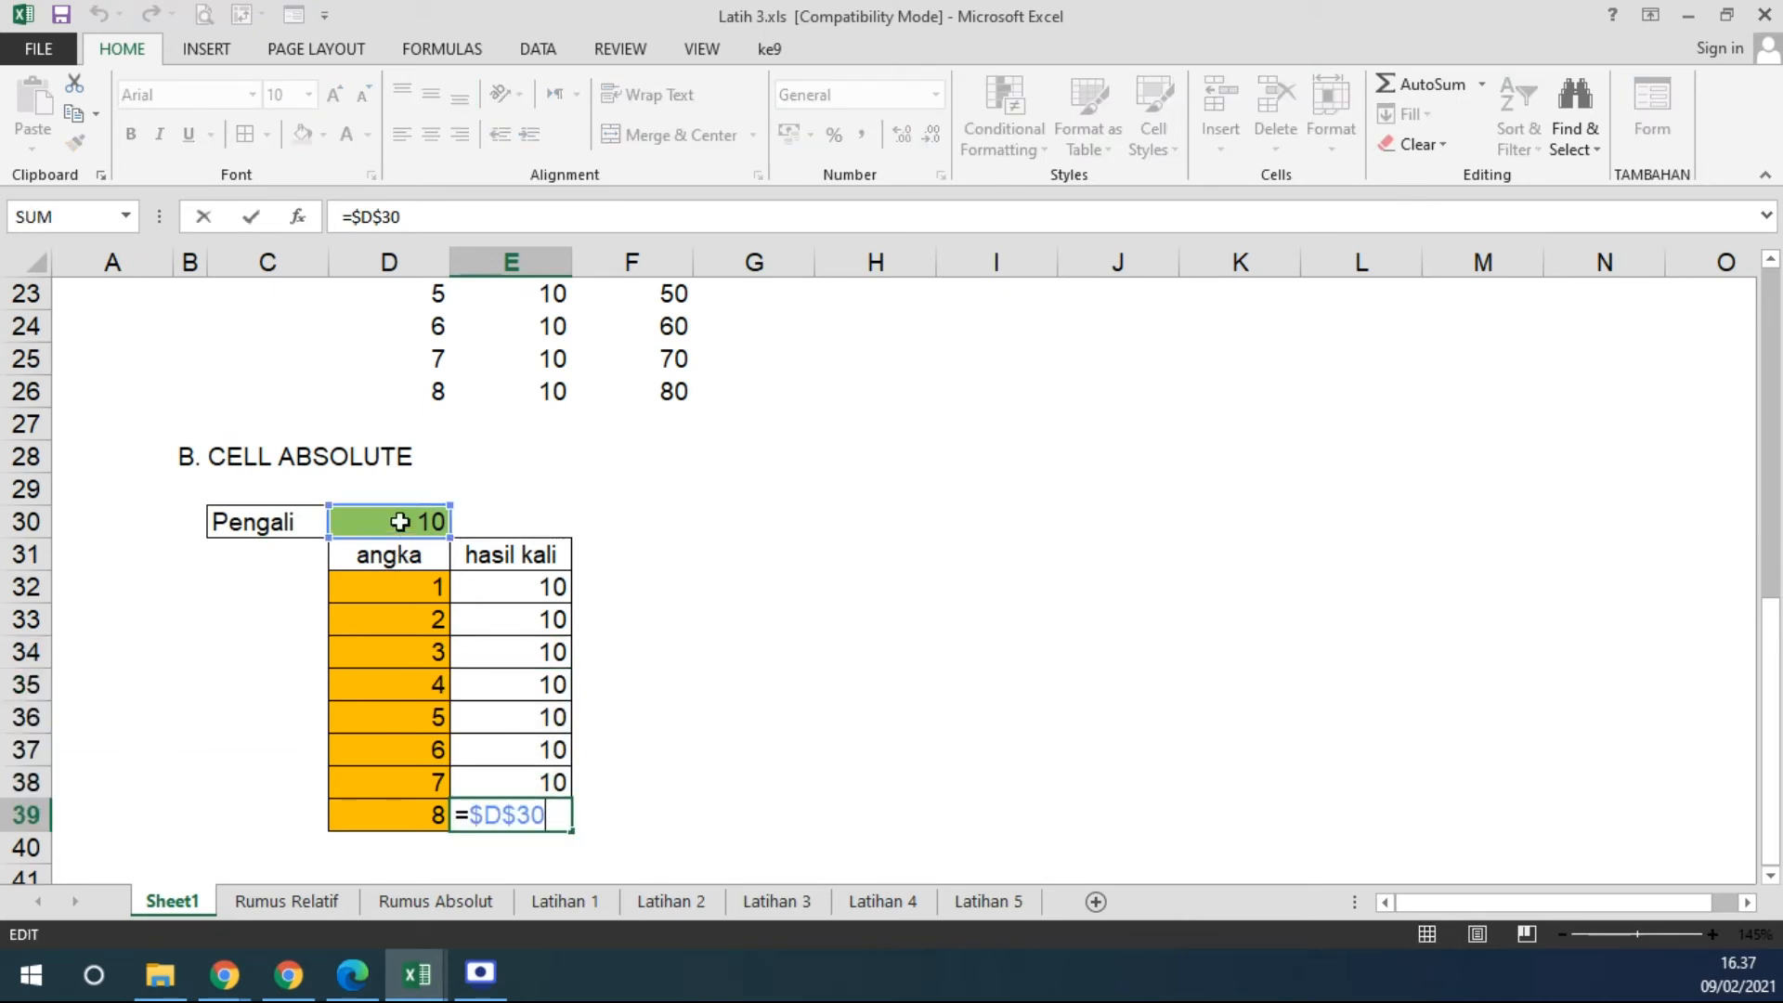
pyautogui.press('Escape')
# Extend the formula in E32 to =$D$30 * D32 and review its two references.
pyautogui.doubleClick(506, 587)
pyautogui.write('*')
pyautogui.click(427, 589)
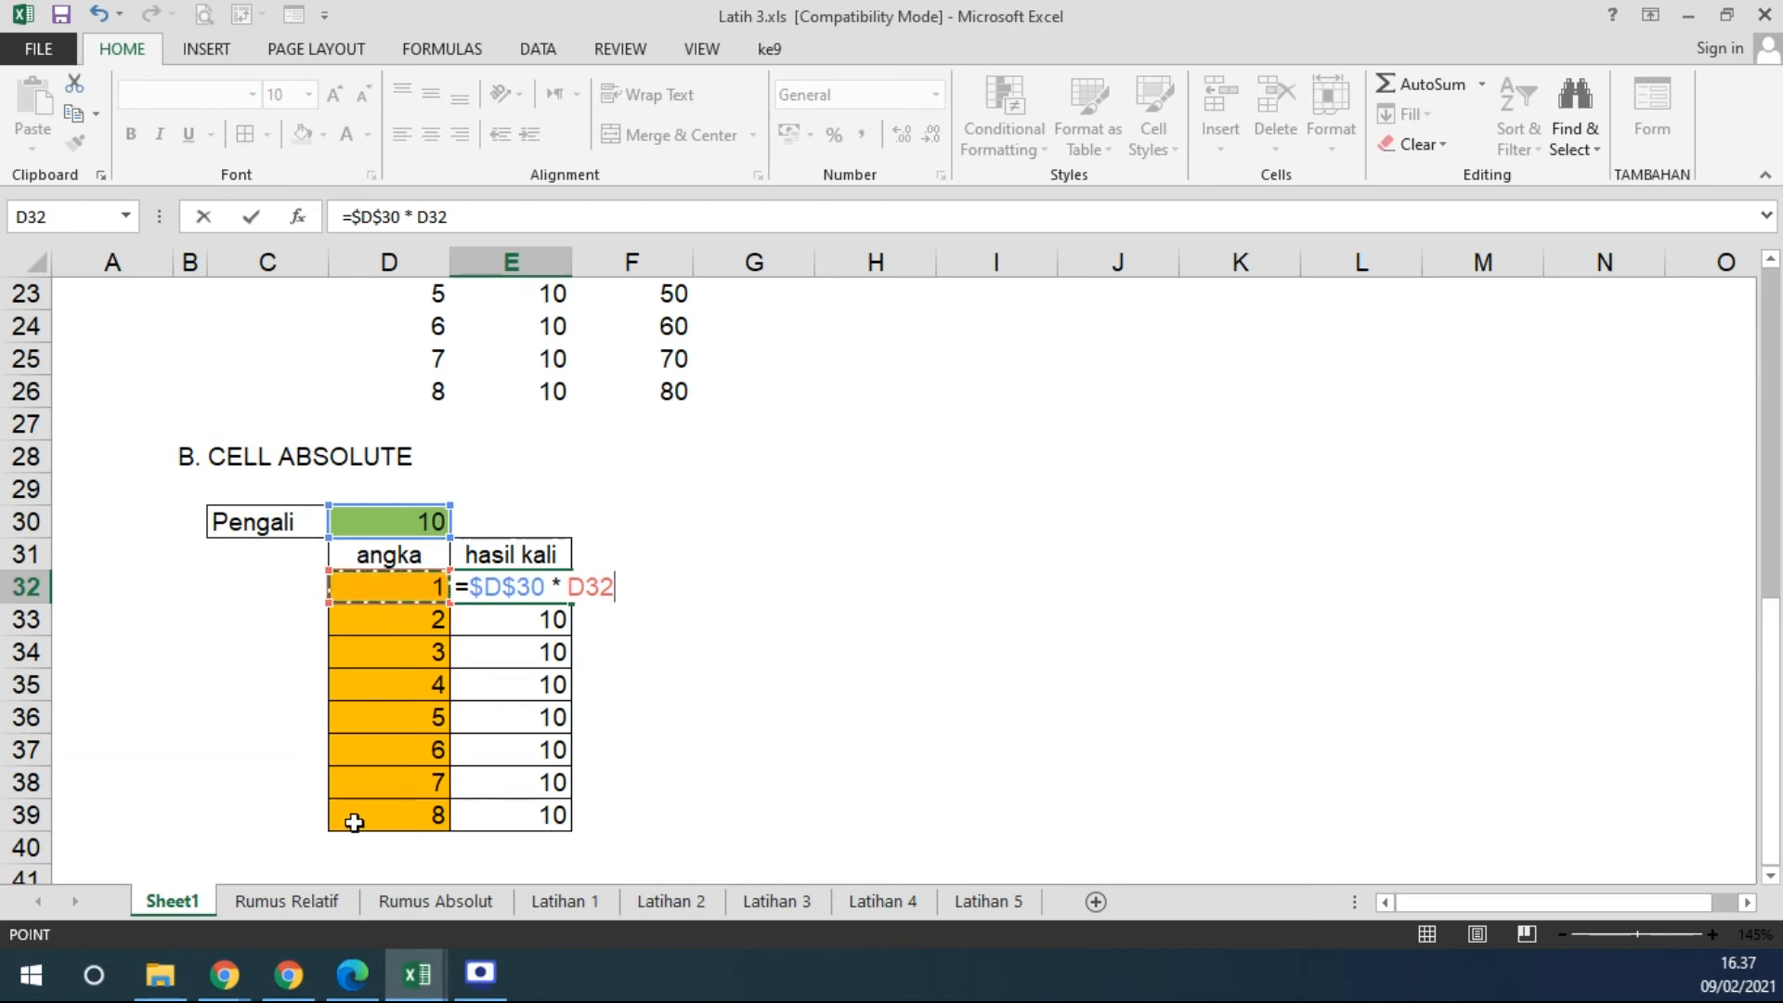
pyautogui.press('Return')
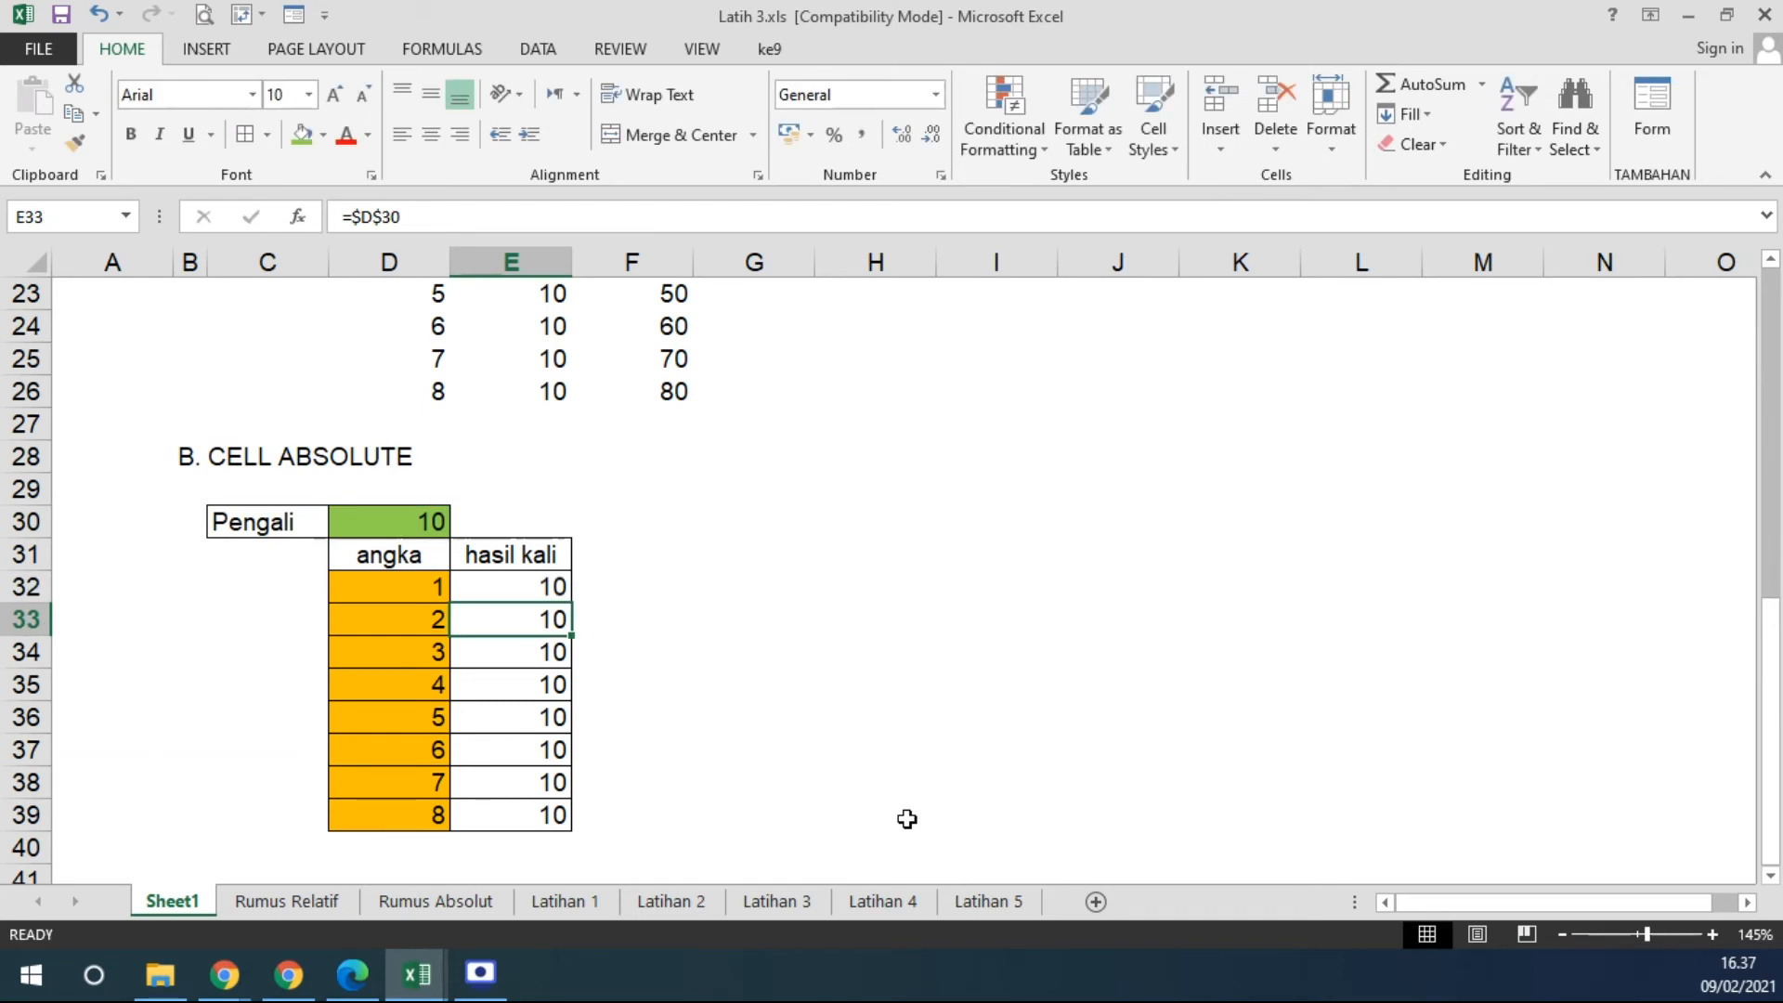
pyautogui.doubleClick(545, 590)
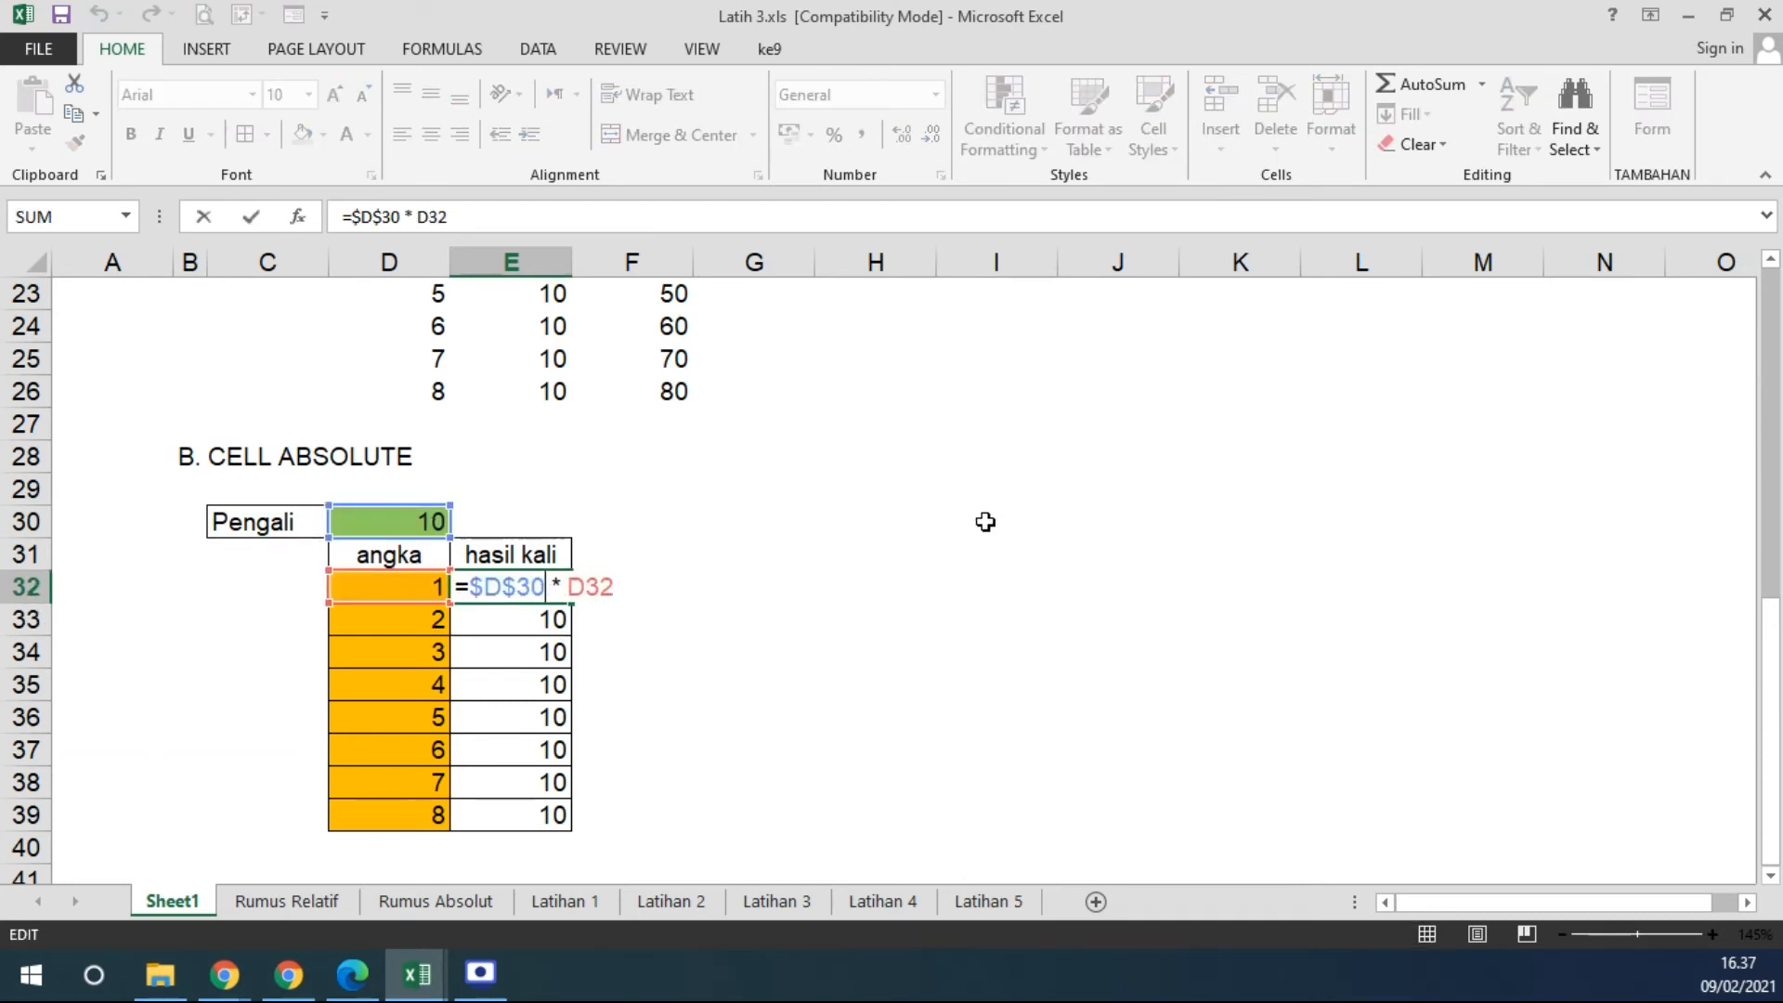
pyautogui.press('Escape')
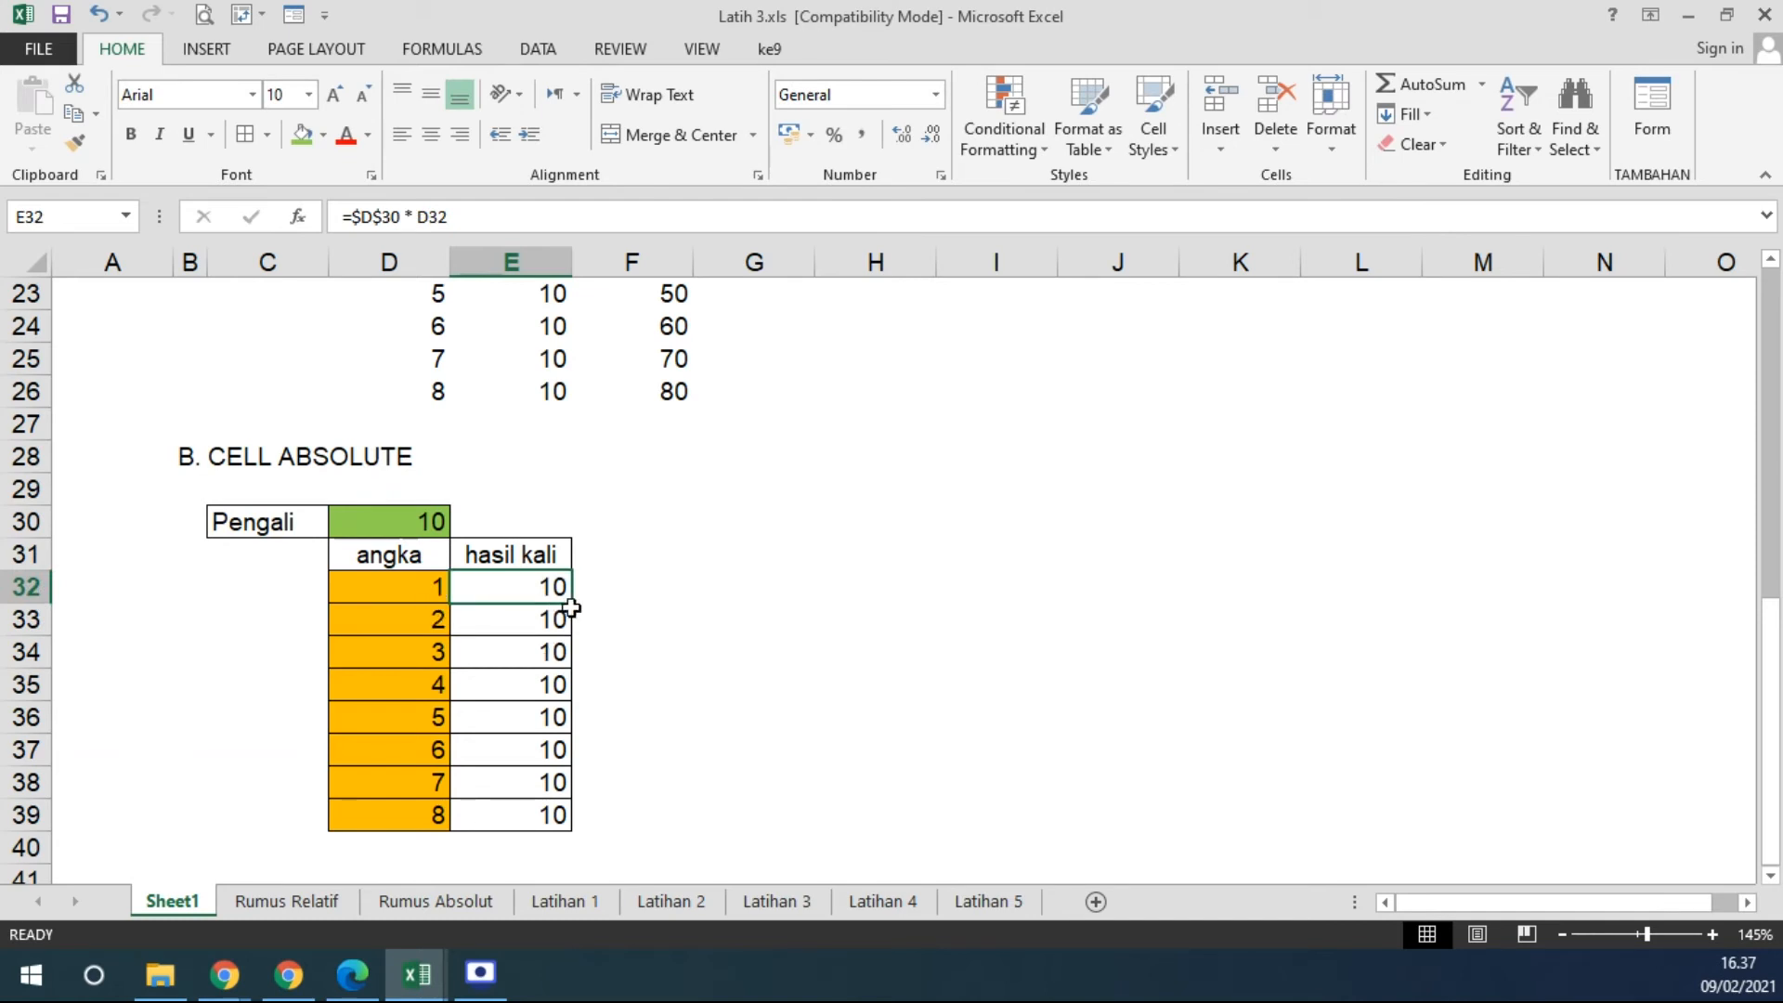
# Fill the E32 formula down into E33 and E34 one cell at a time, reviewing the references in each copy.
pyautogui.moveTo(568, 605); pyautogui.dragTo(579, 641)
pyautogui.click(555, 620)
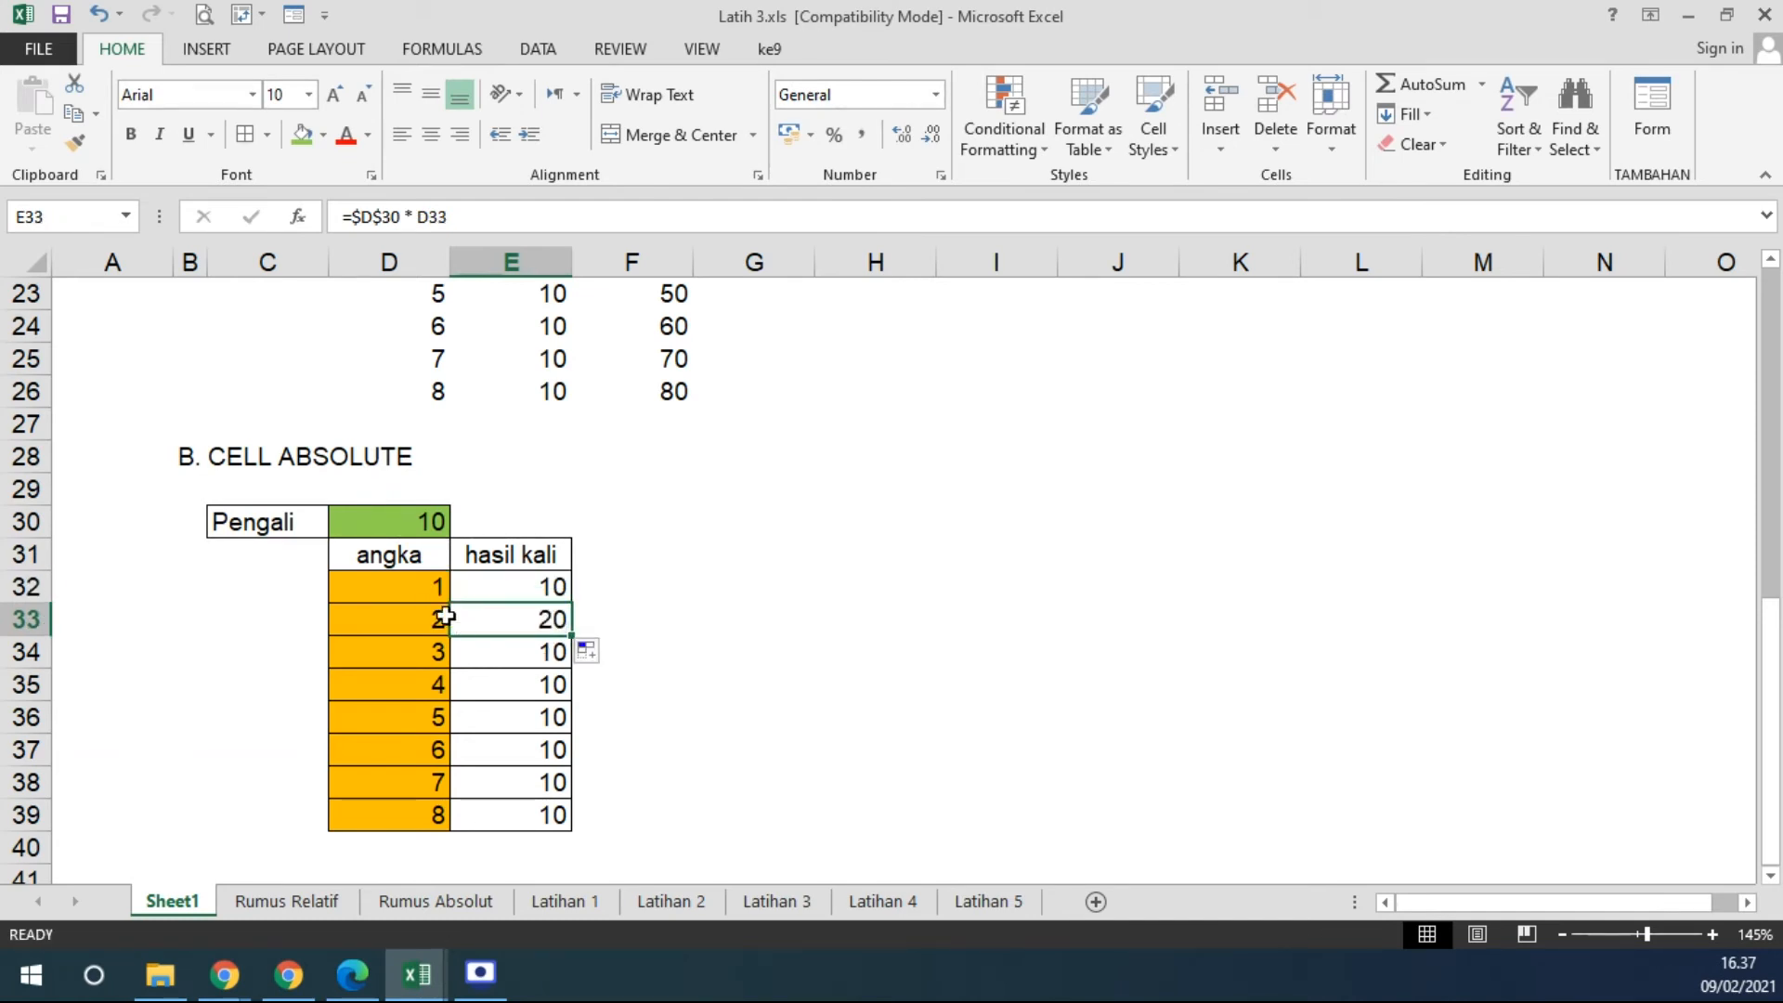
pyautogui.doubleClick(545, 617)
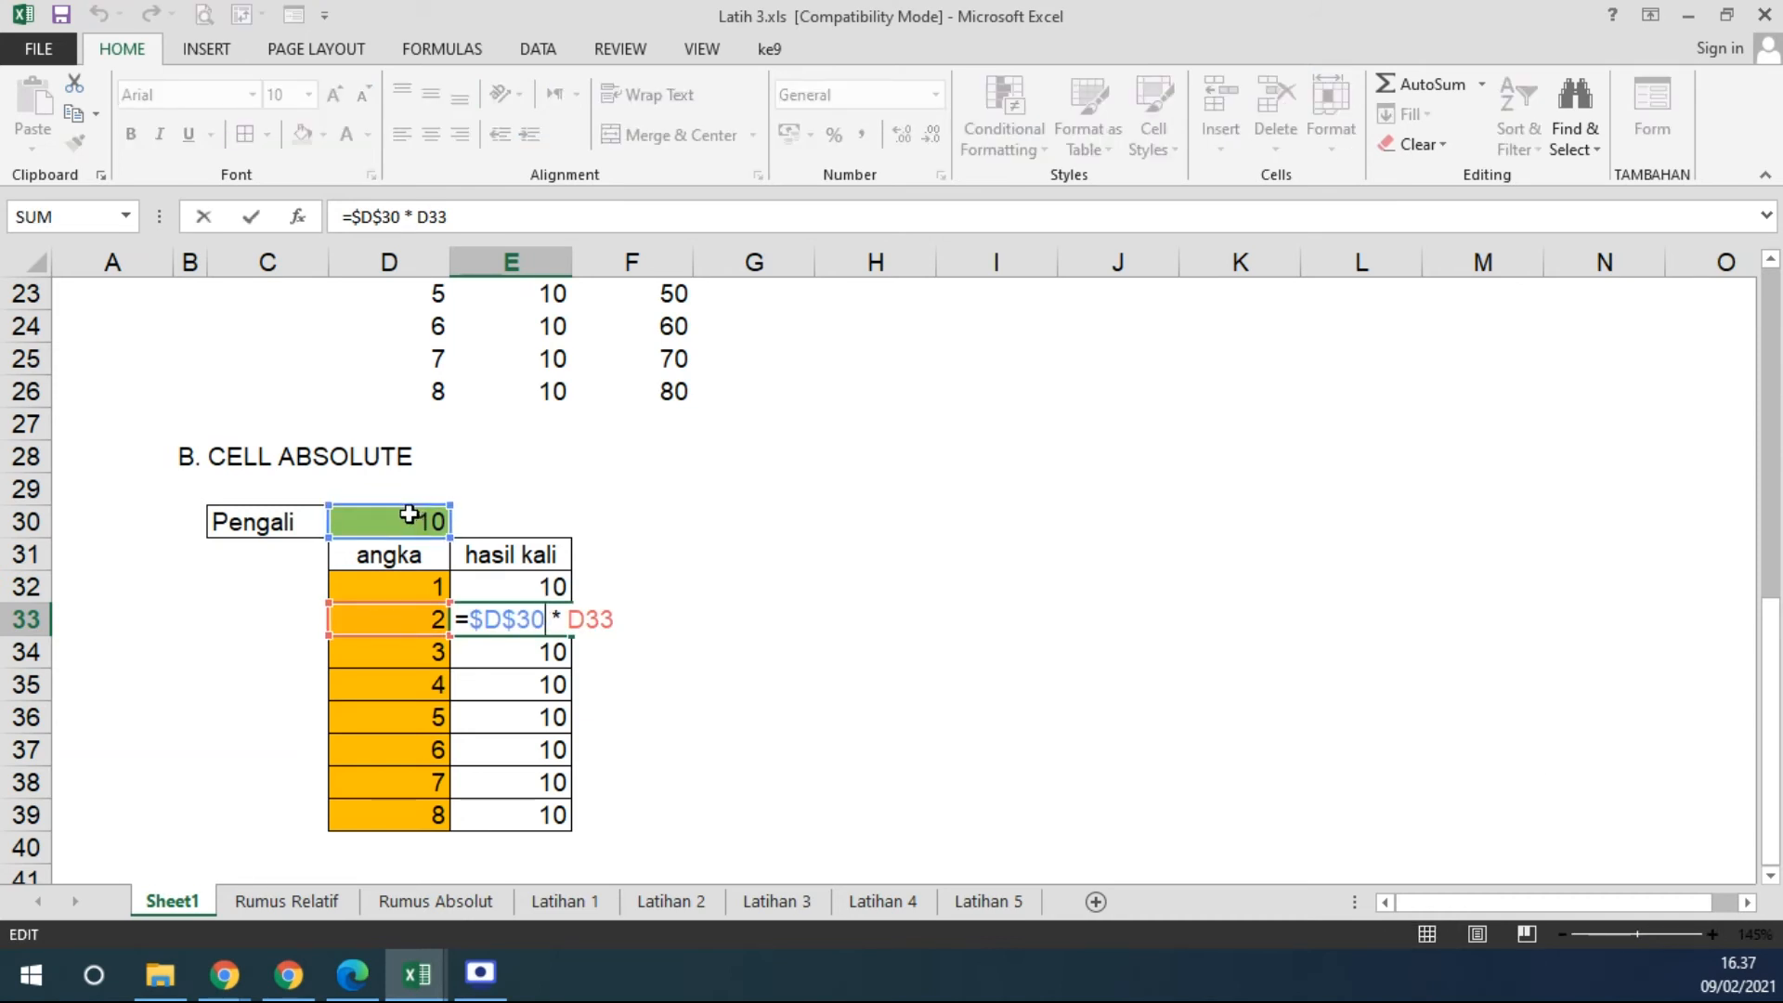
pyautogui.press('Return')
pyautogui.click(532, 620)
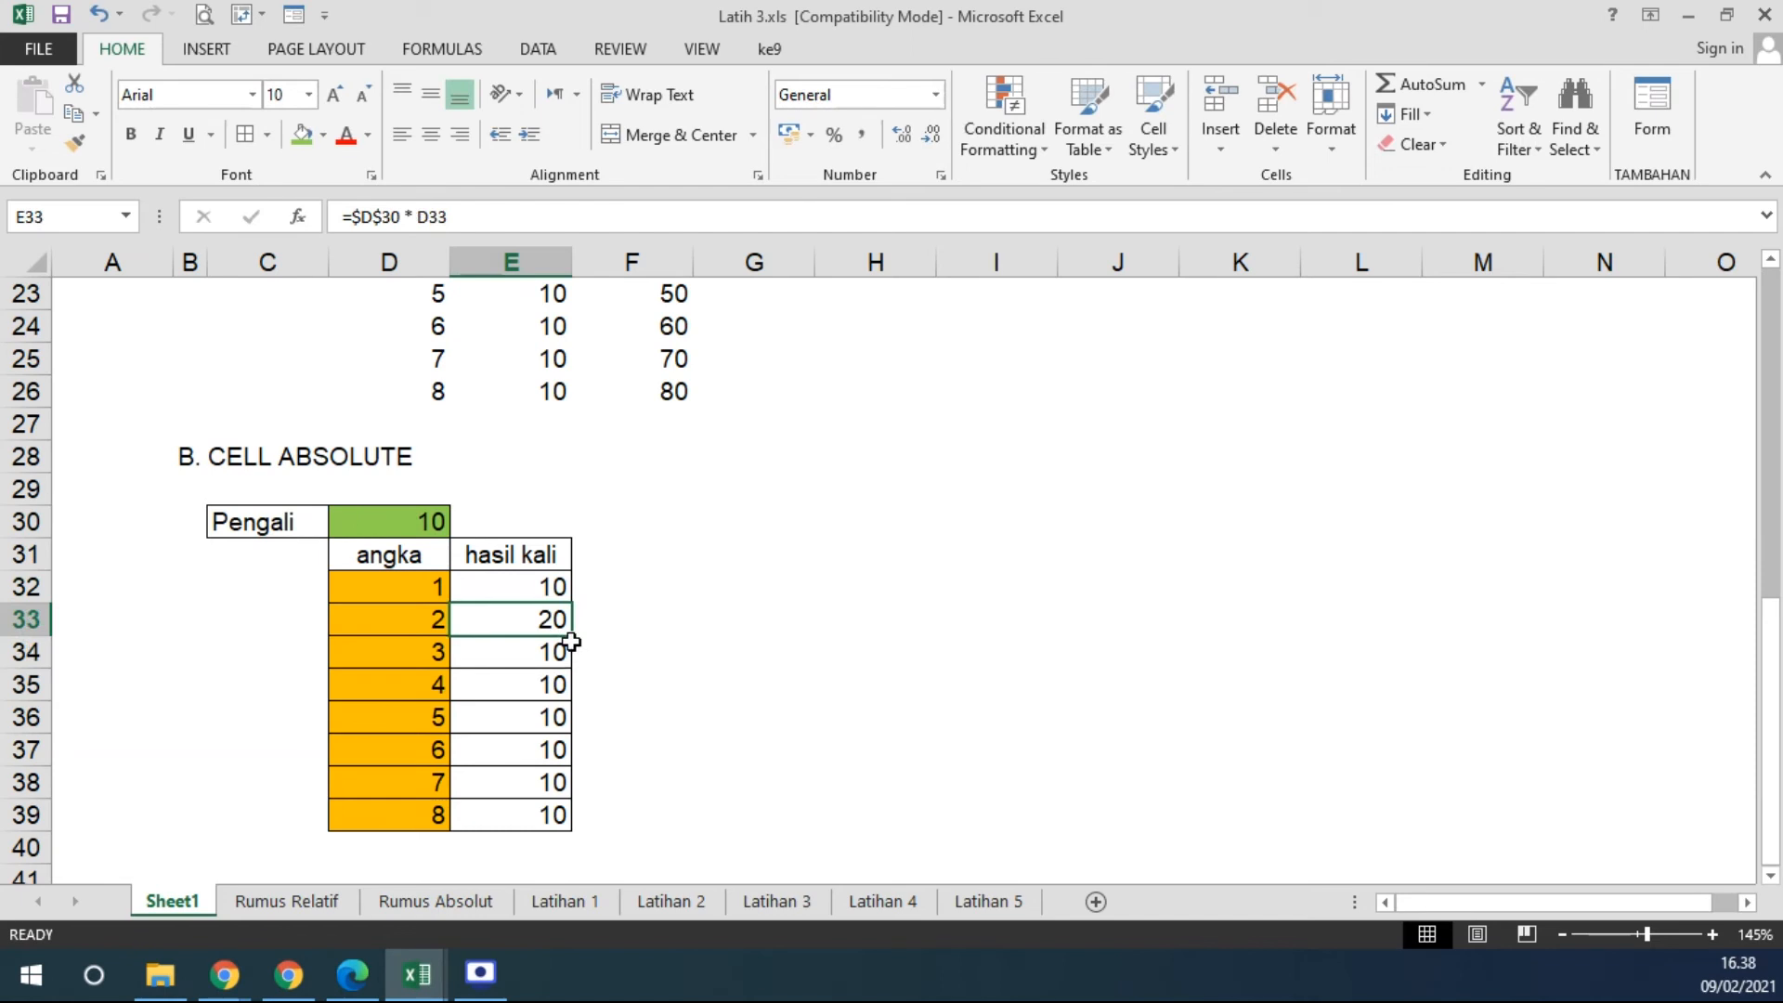
pyautogui.moveTo(574, 638); pyautogui.dragTo(557, 650)
pyautogui.doubleClick(554, 652)
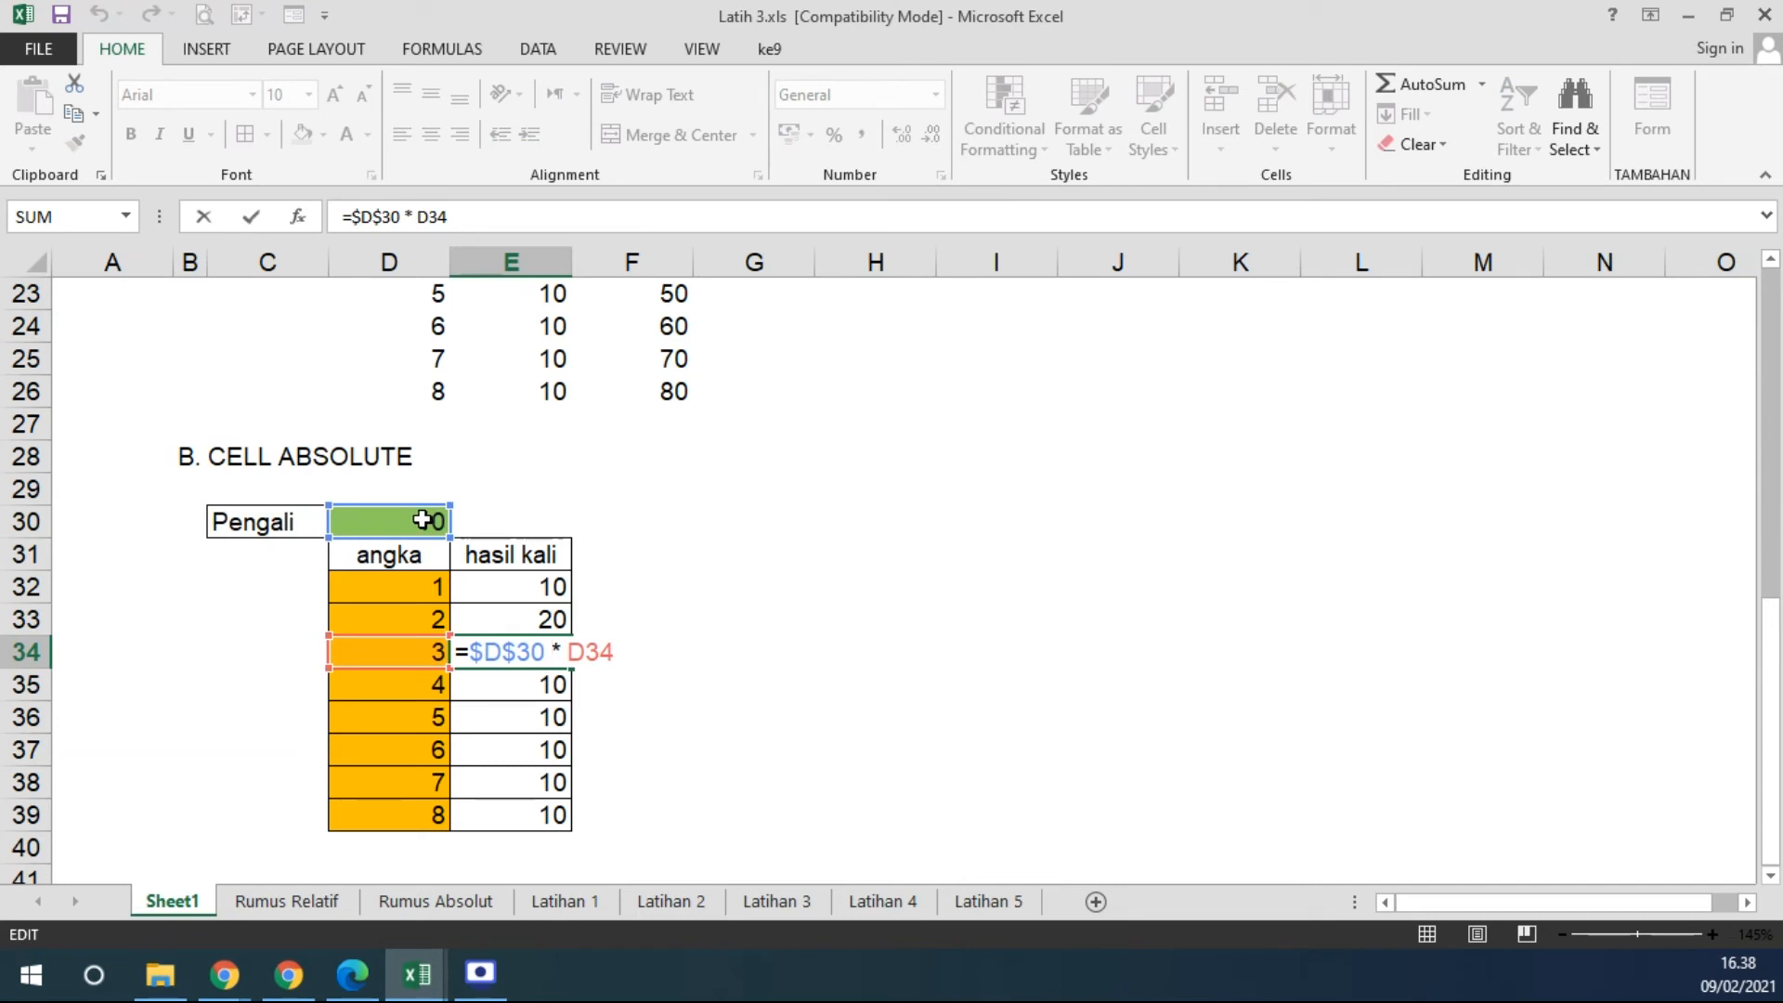
pyautogui.press('Return')
# Fill the formula from E34 down to E39 to complete the hasil kali column.
pyautogui.click(568, 661)
pyautogui.moveTo(571, 666); pyautogui.dragTo(548, 799)
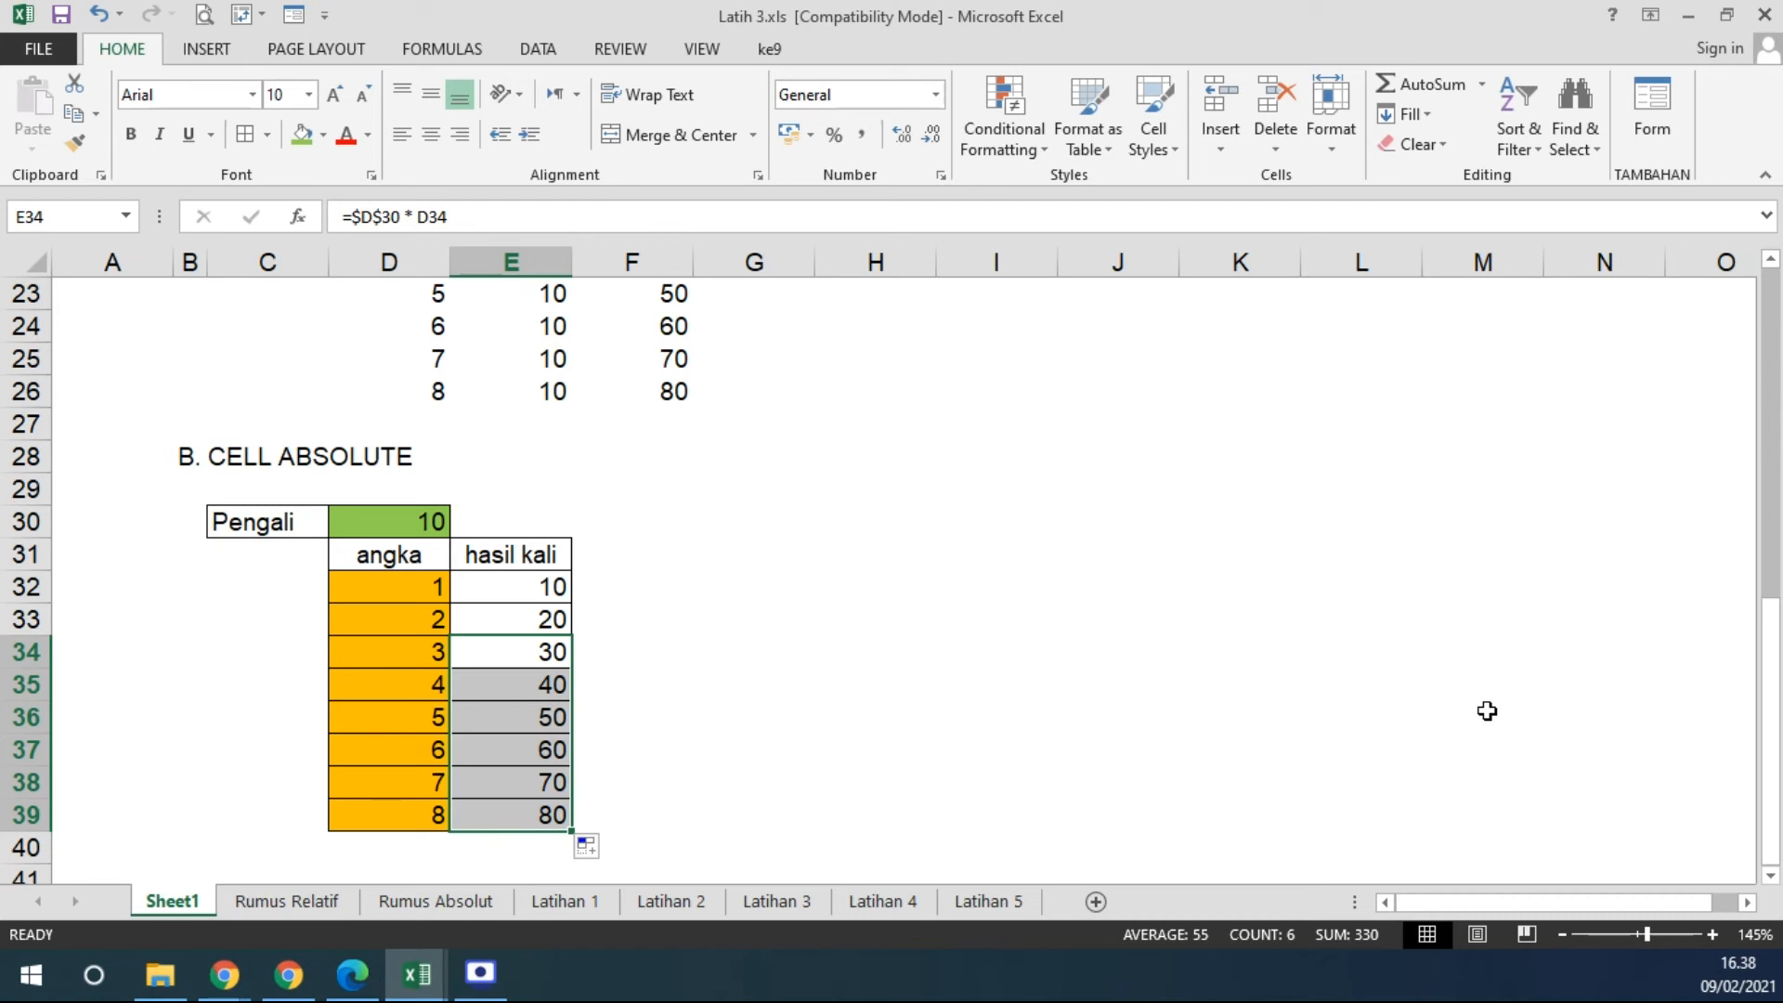
pyautogui.scroll(2, 1306, 685)
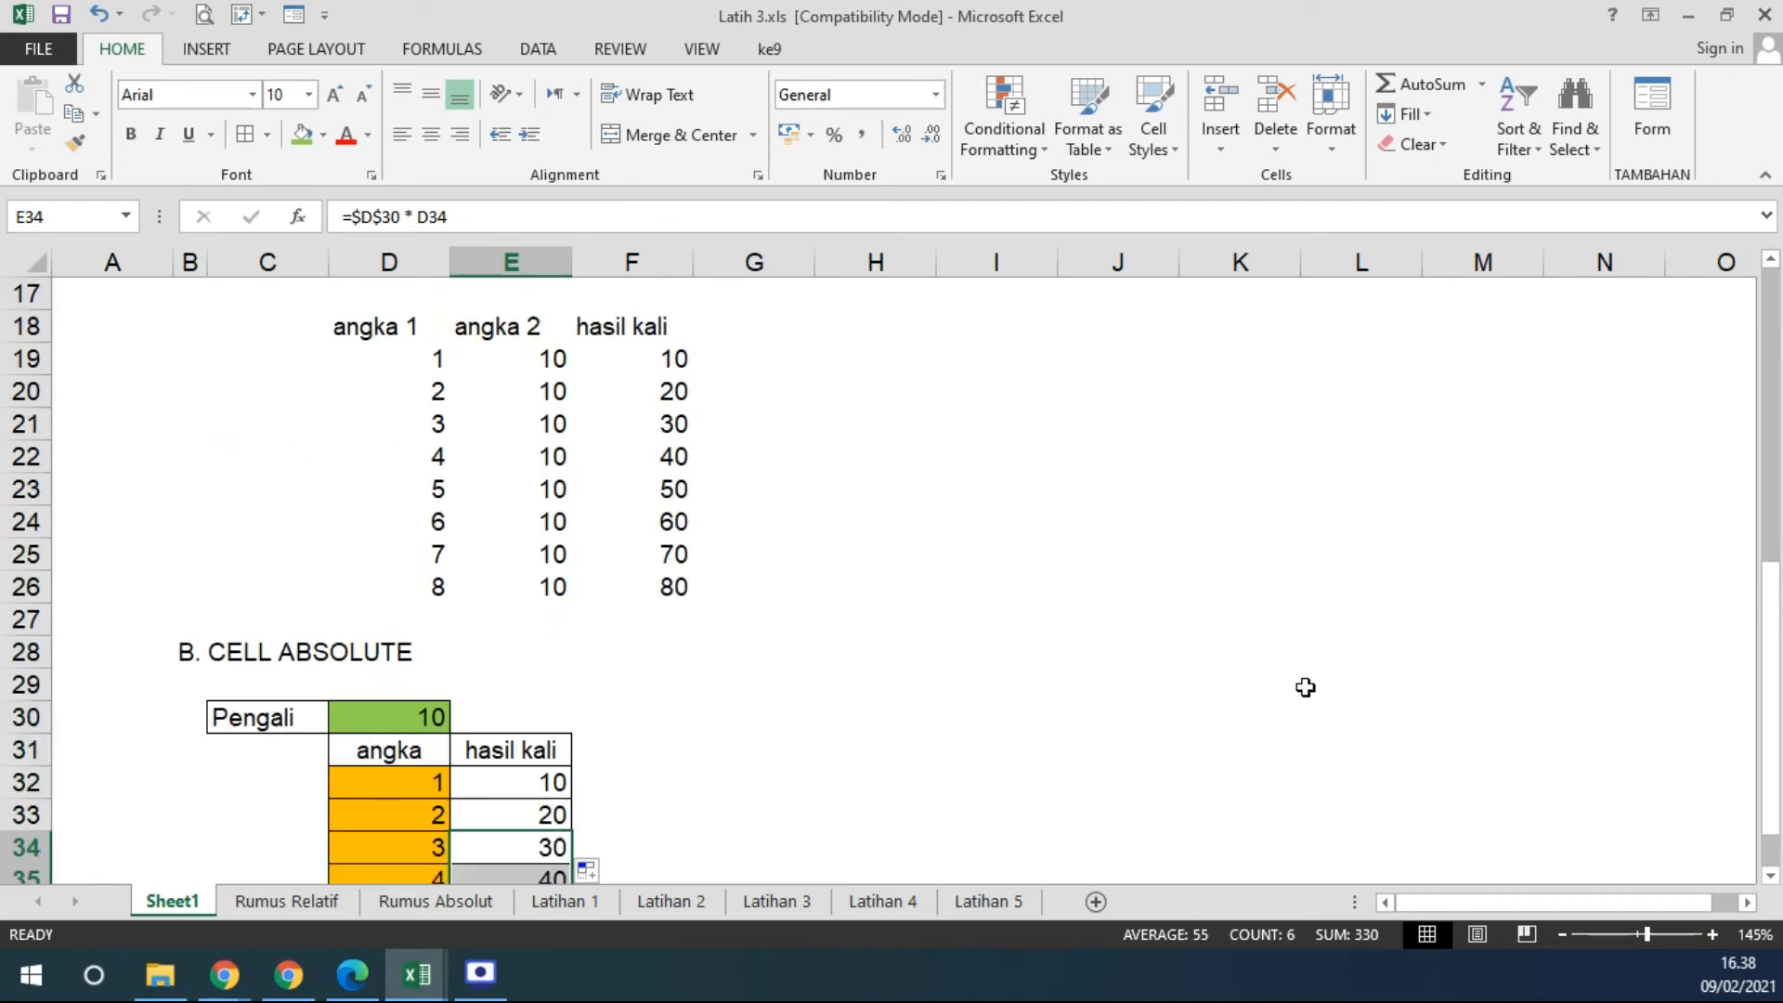
# Compare the factors and F19 formula in the relative table with the single multiplier in D30 and the E32 formula in the absolute table.
pyautogui.moveTo(431, 360); pyautogui.dragTo(649, 585)
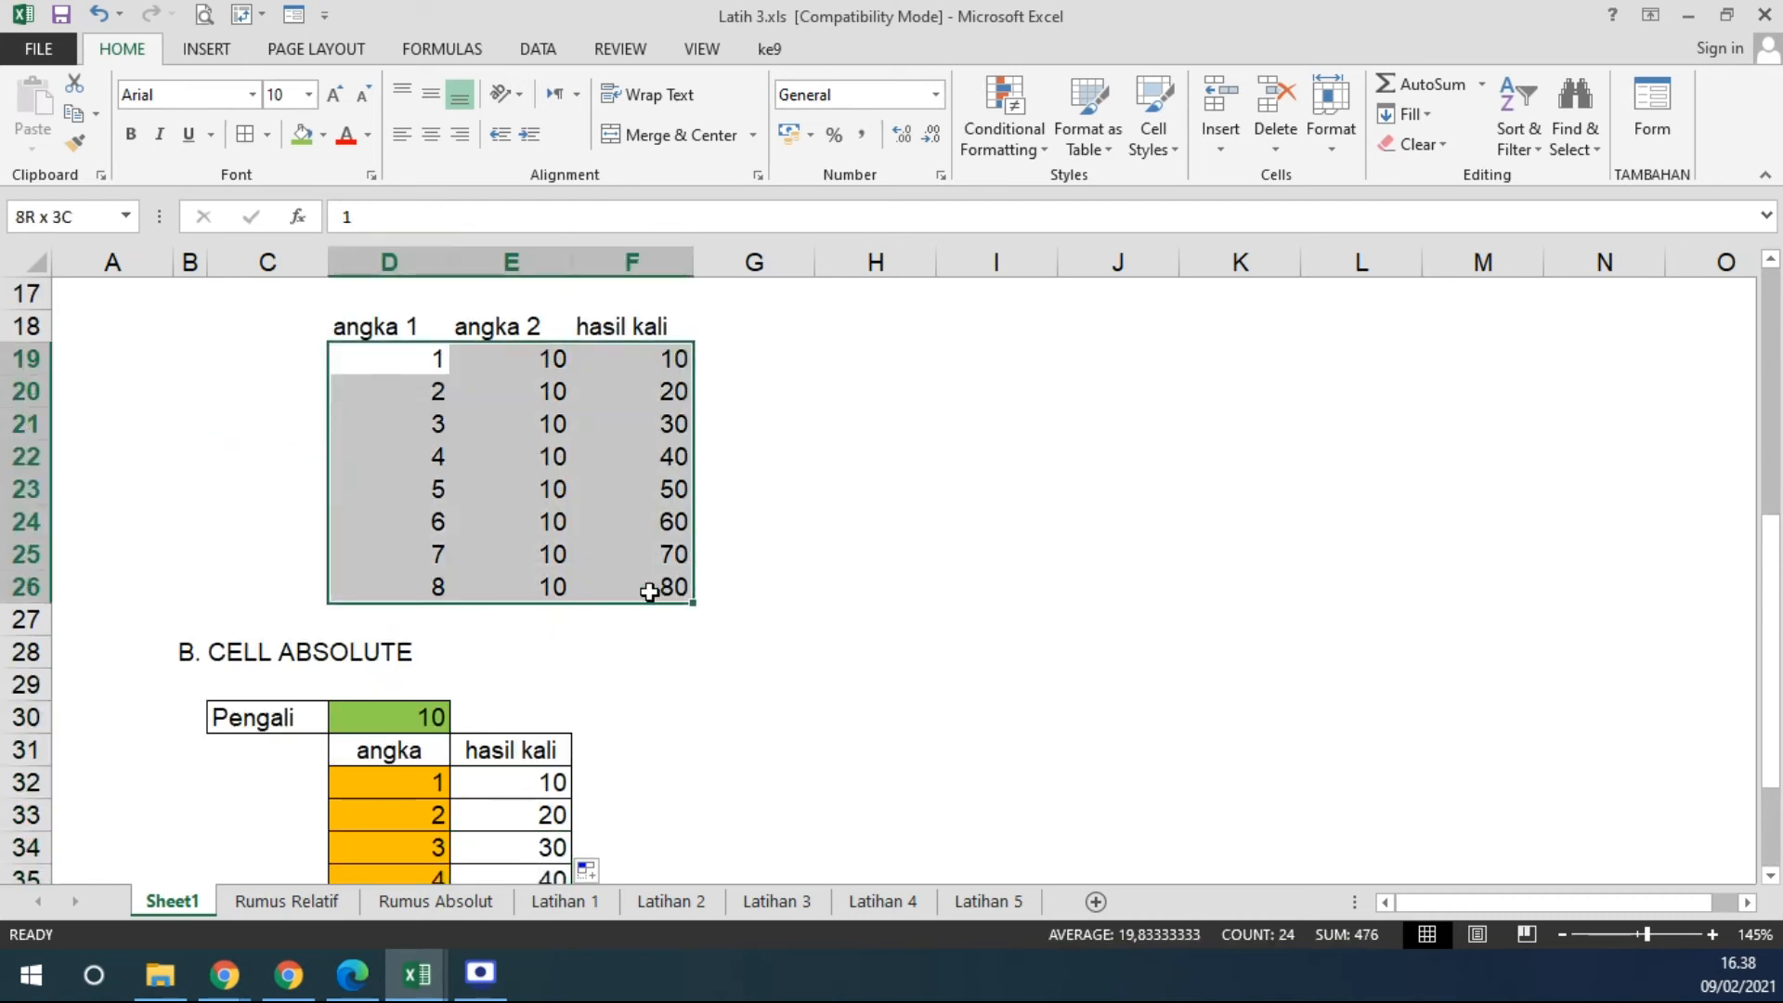
pyautogui.click(668, 360)
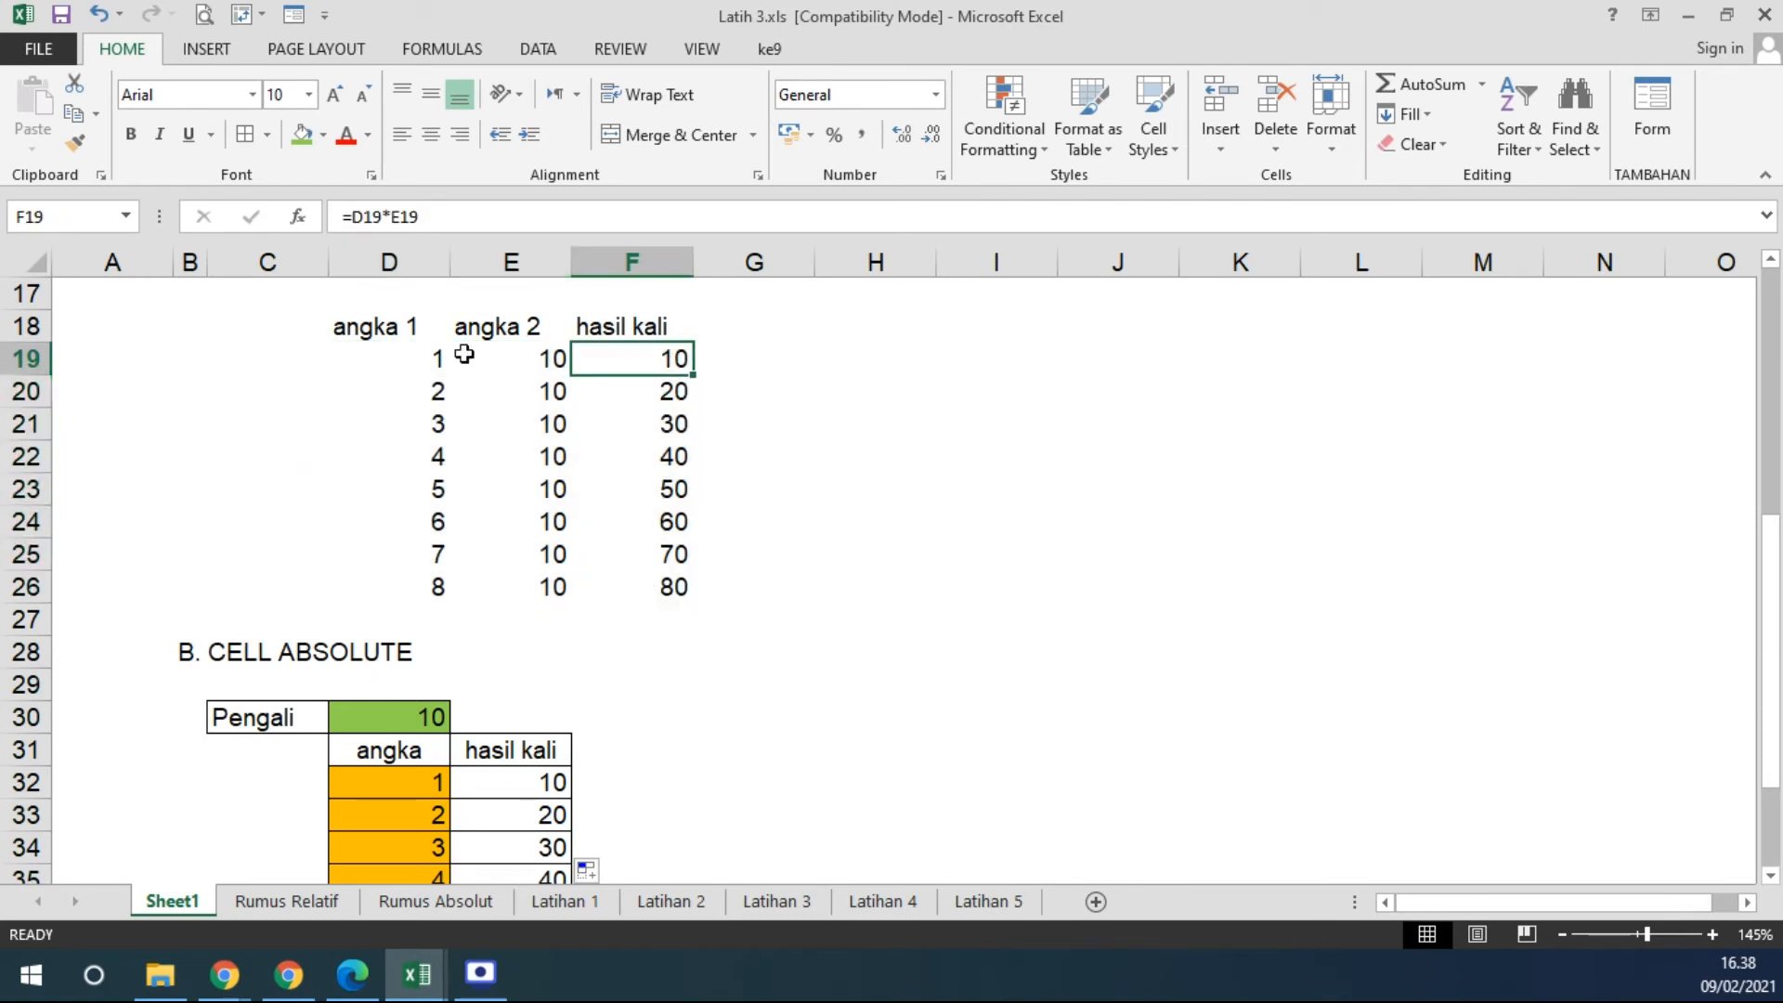
pyautogui.click(426, 357)
pyautogui.click(525, 356)
pyautogui.click(407, 385)
pyautogui.click(518, 391)
pyautogui.click(492, 426)
pyautogui.click(520, 456)
pyautogui.scroll(-2, 744, 505)
pyautogui.moveTo(285, 530); pyautogui.dragTo(439, 827)
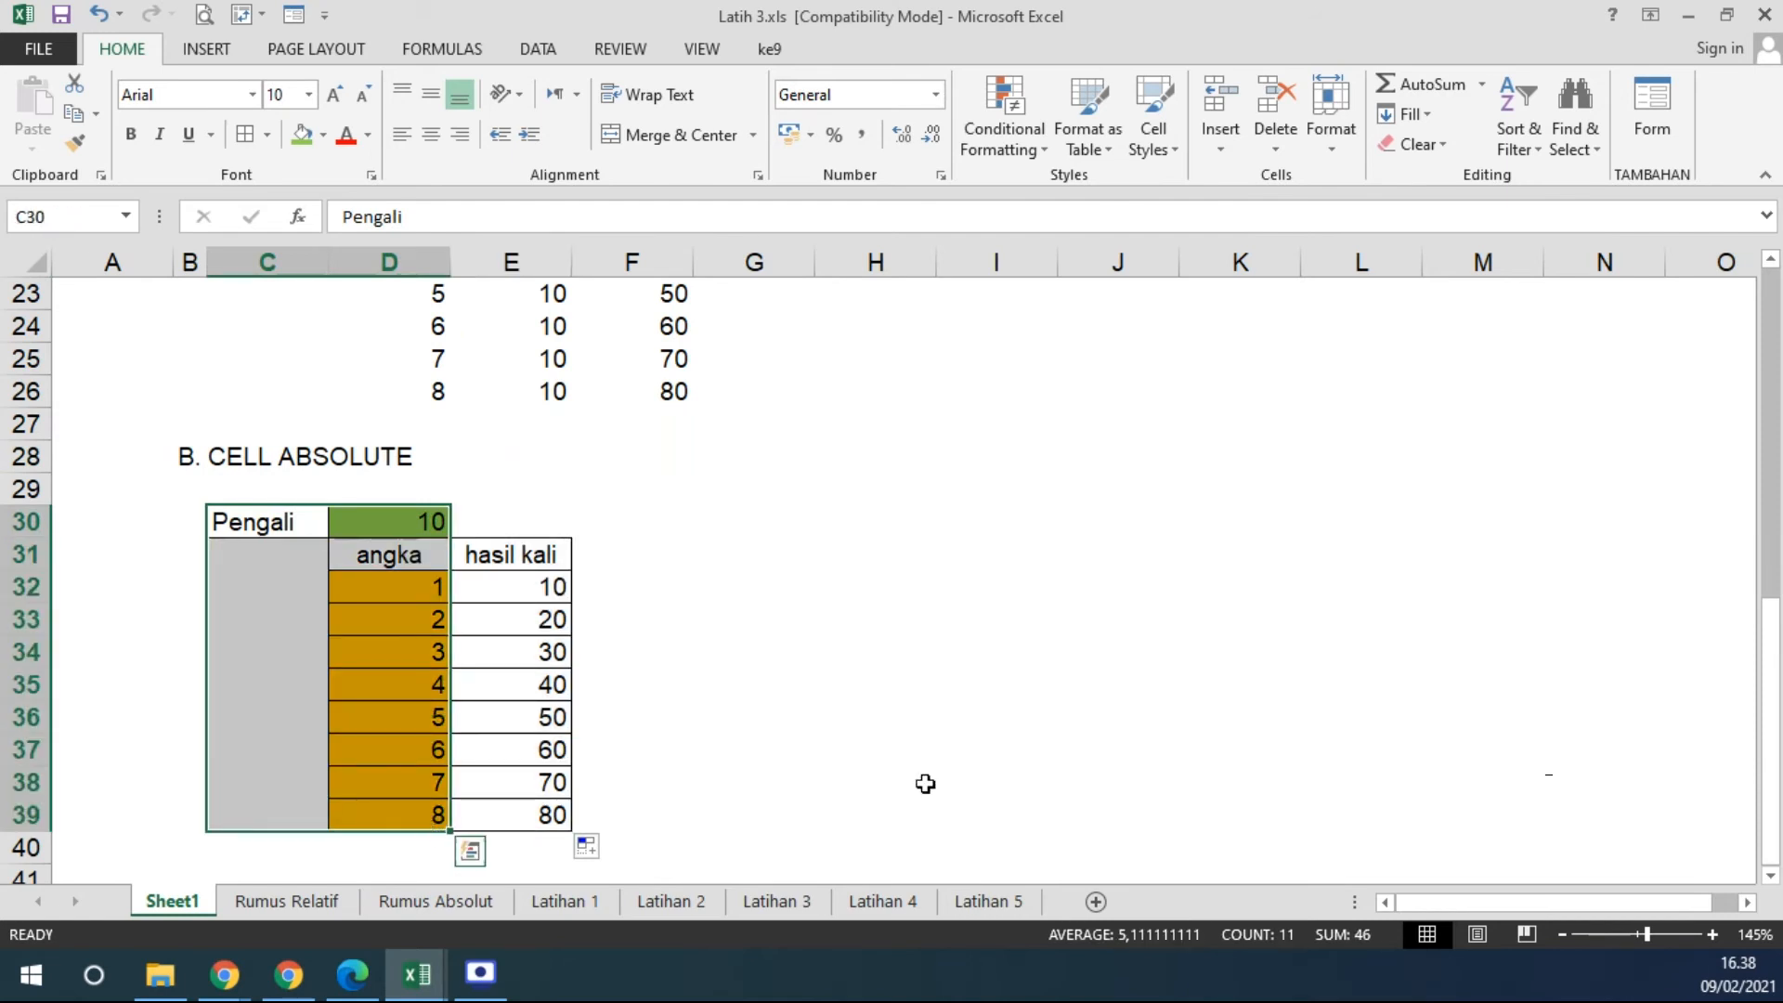
pyautogui.click(534, 597)
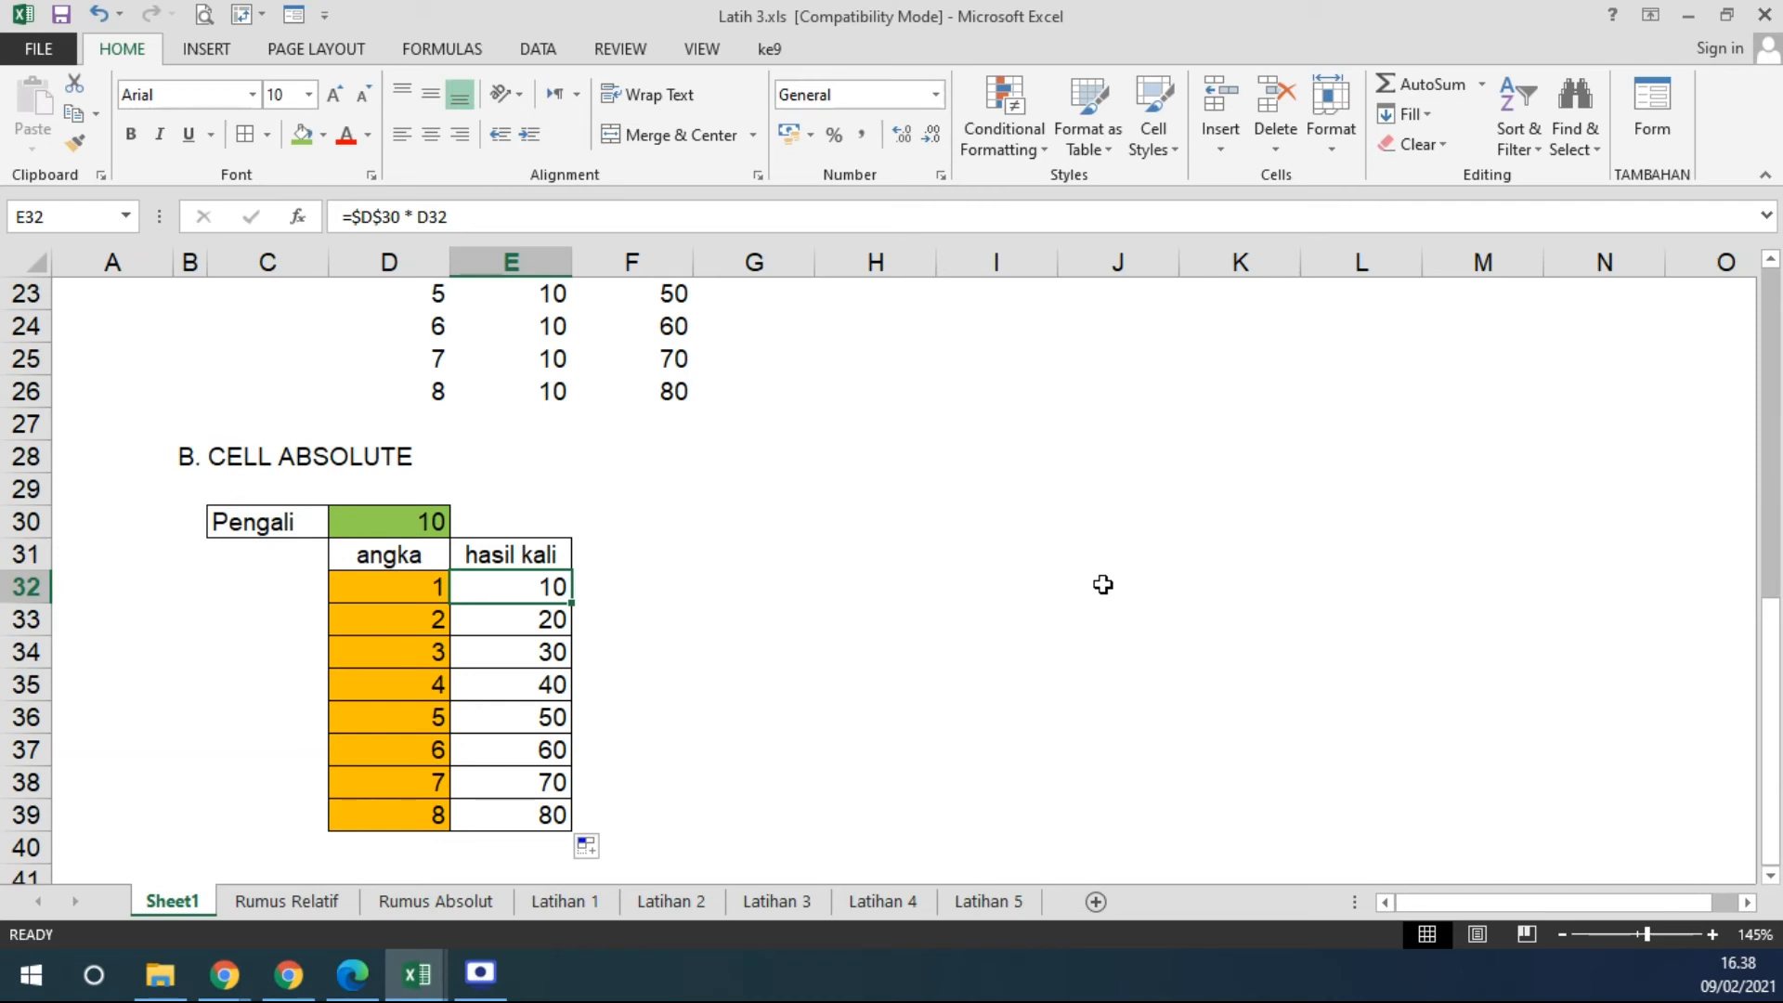
pyautogui.moveTo(291, 521); pyautogui.dragTo(435, 513)
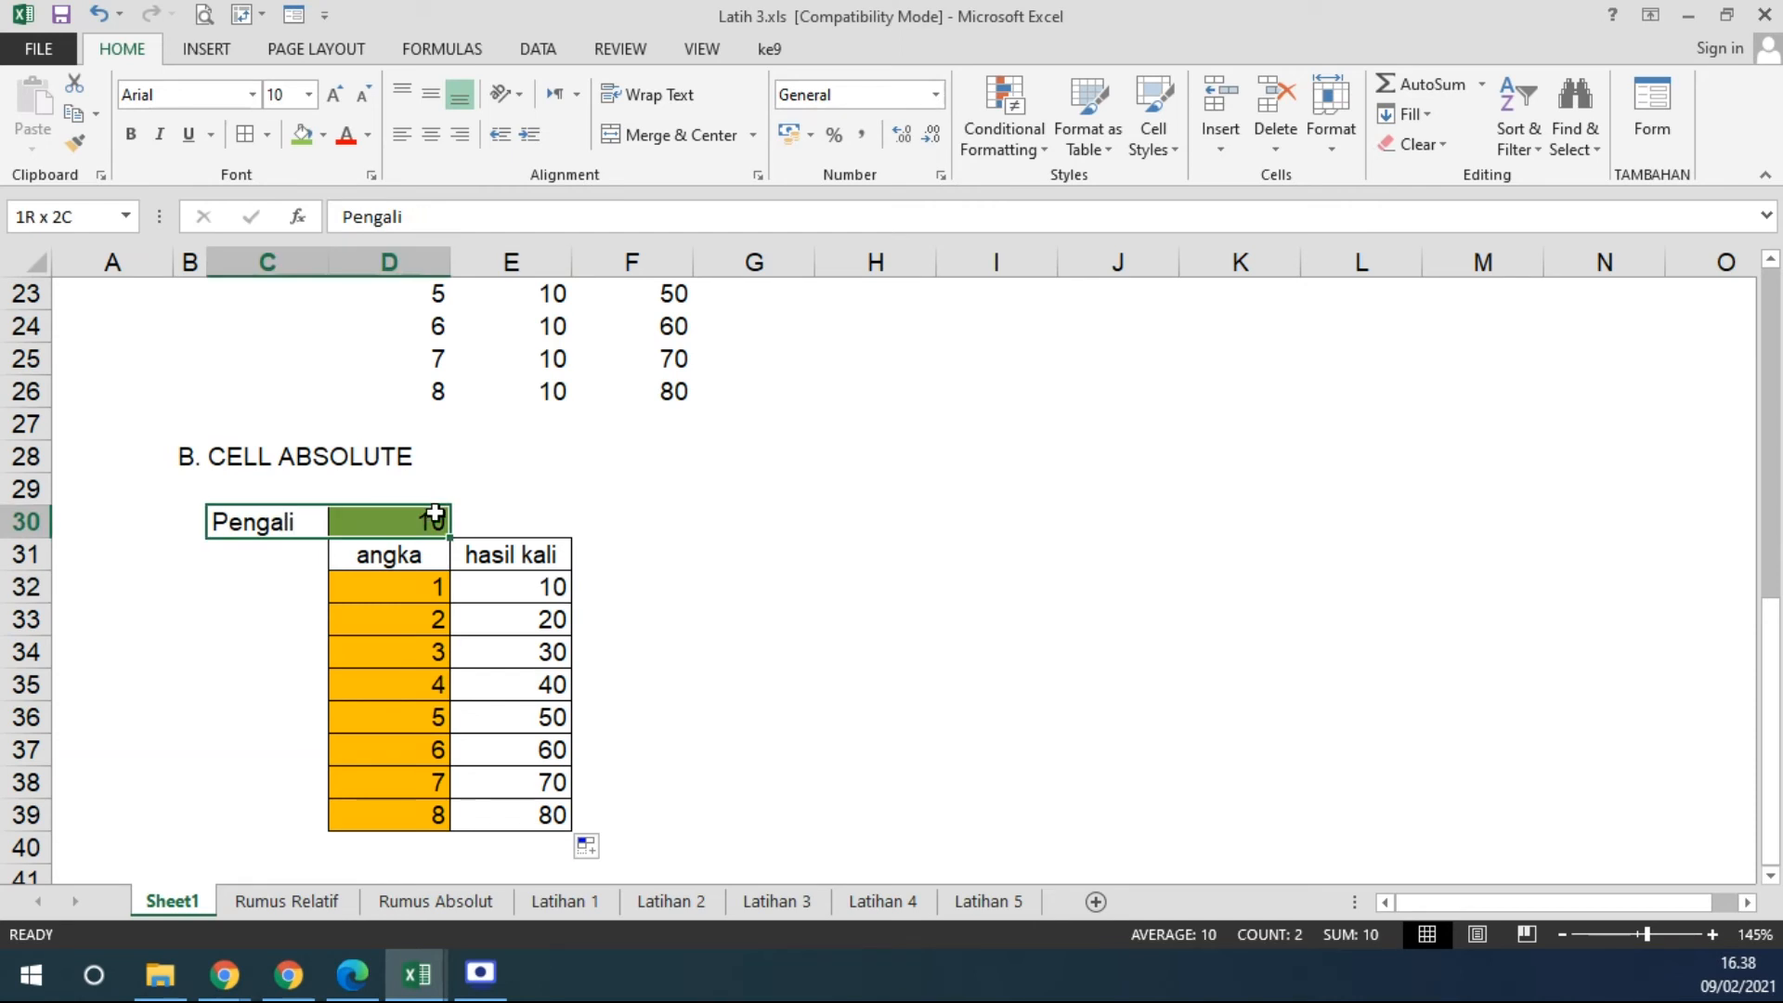
pyautogui.click(430, 517)
# Try a repeated multiplier column by filling C32:C39 with 10, clear it again, and review the hasil kali values.
pyautogui.click(279, 588)
pyautogui.write('10')
pyautogui.click(430, 677)
pyautogui.click(307, 596)
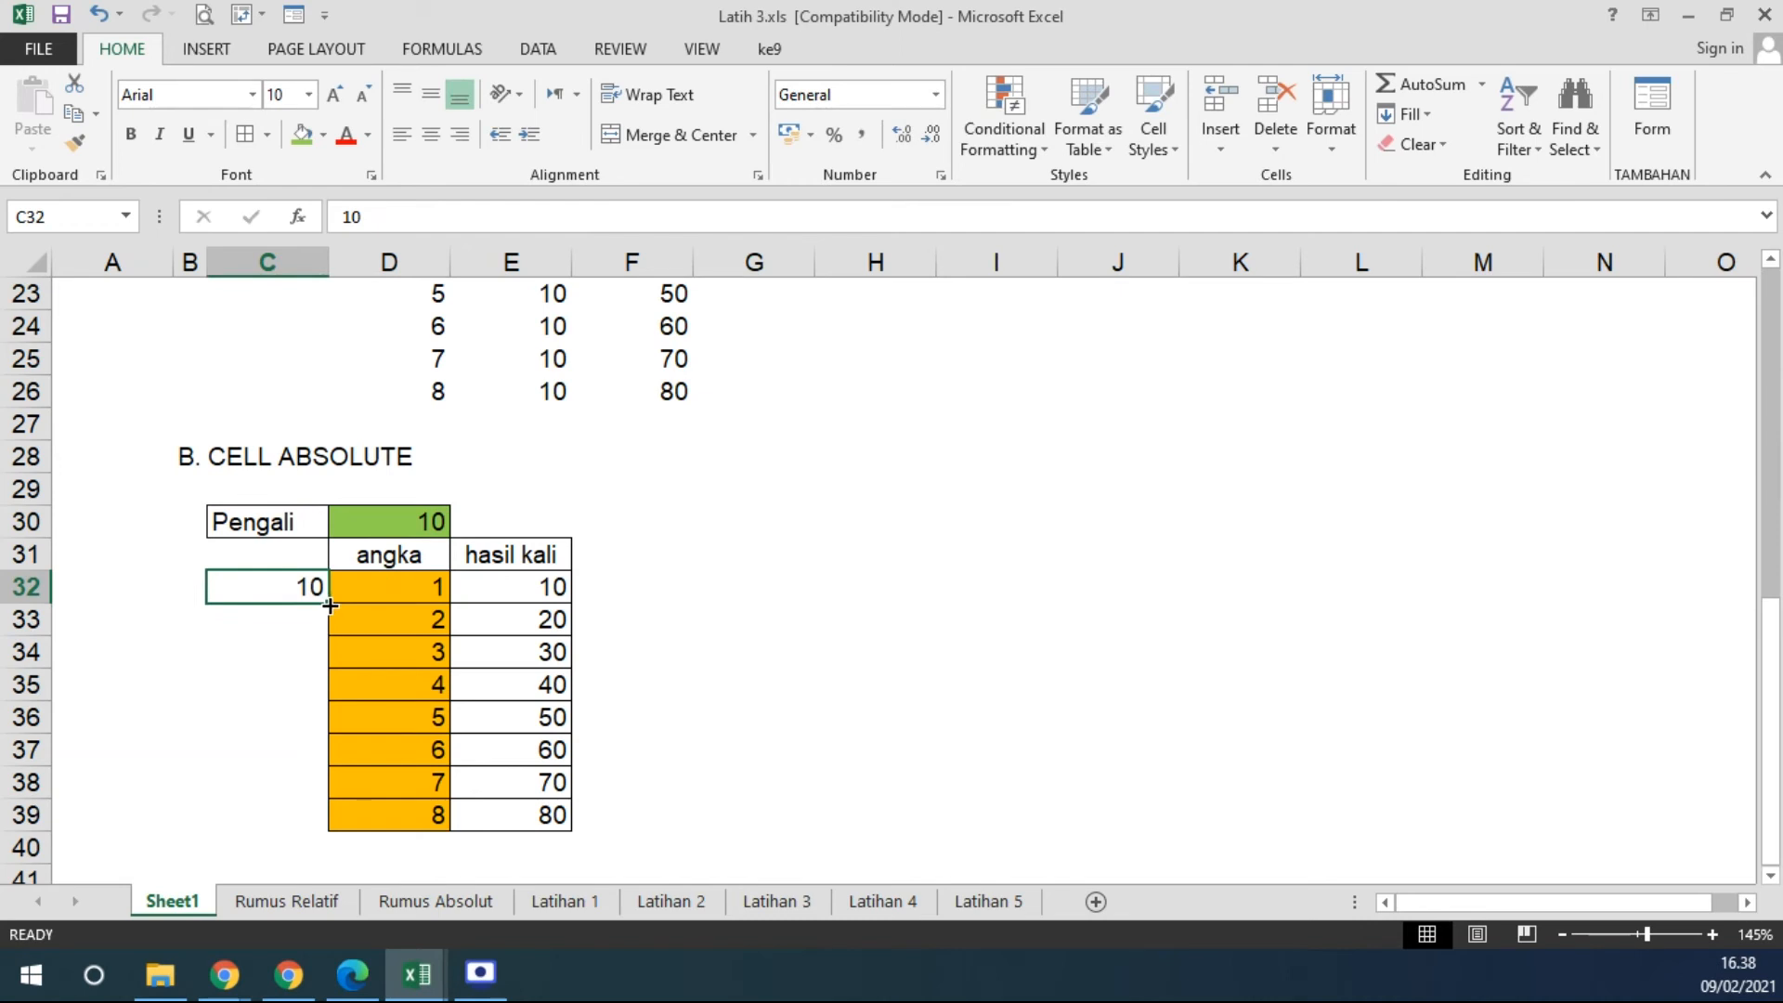
pyautogui.moveTo(329, 605); pyautogui.dragTo(340, 832)
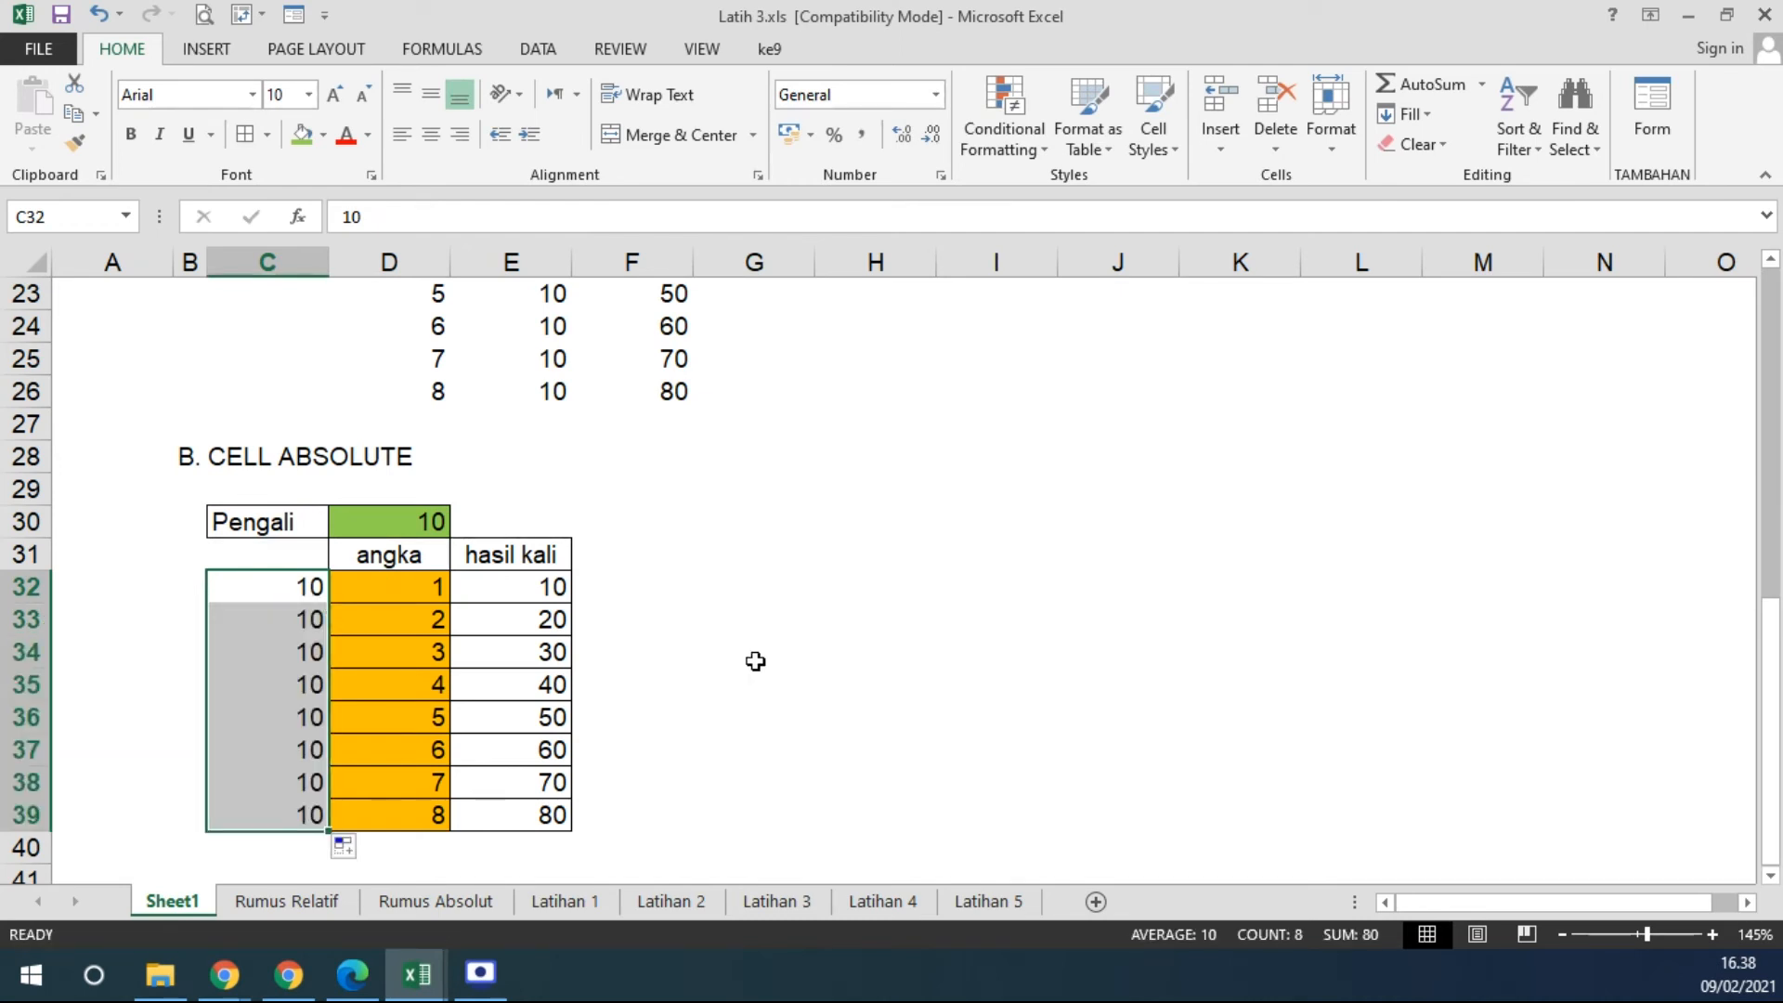
pyautogui.press('Delete')
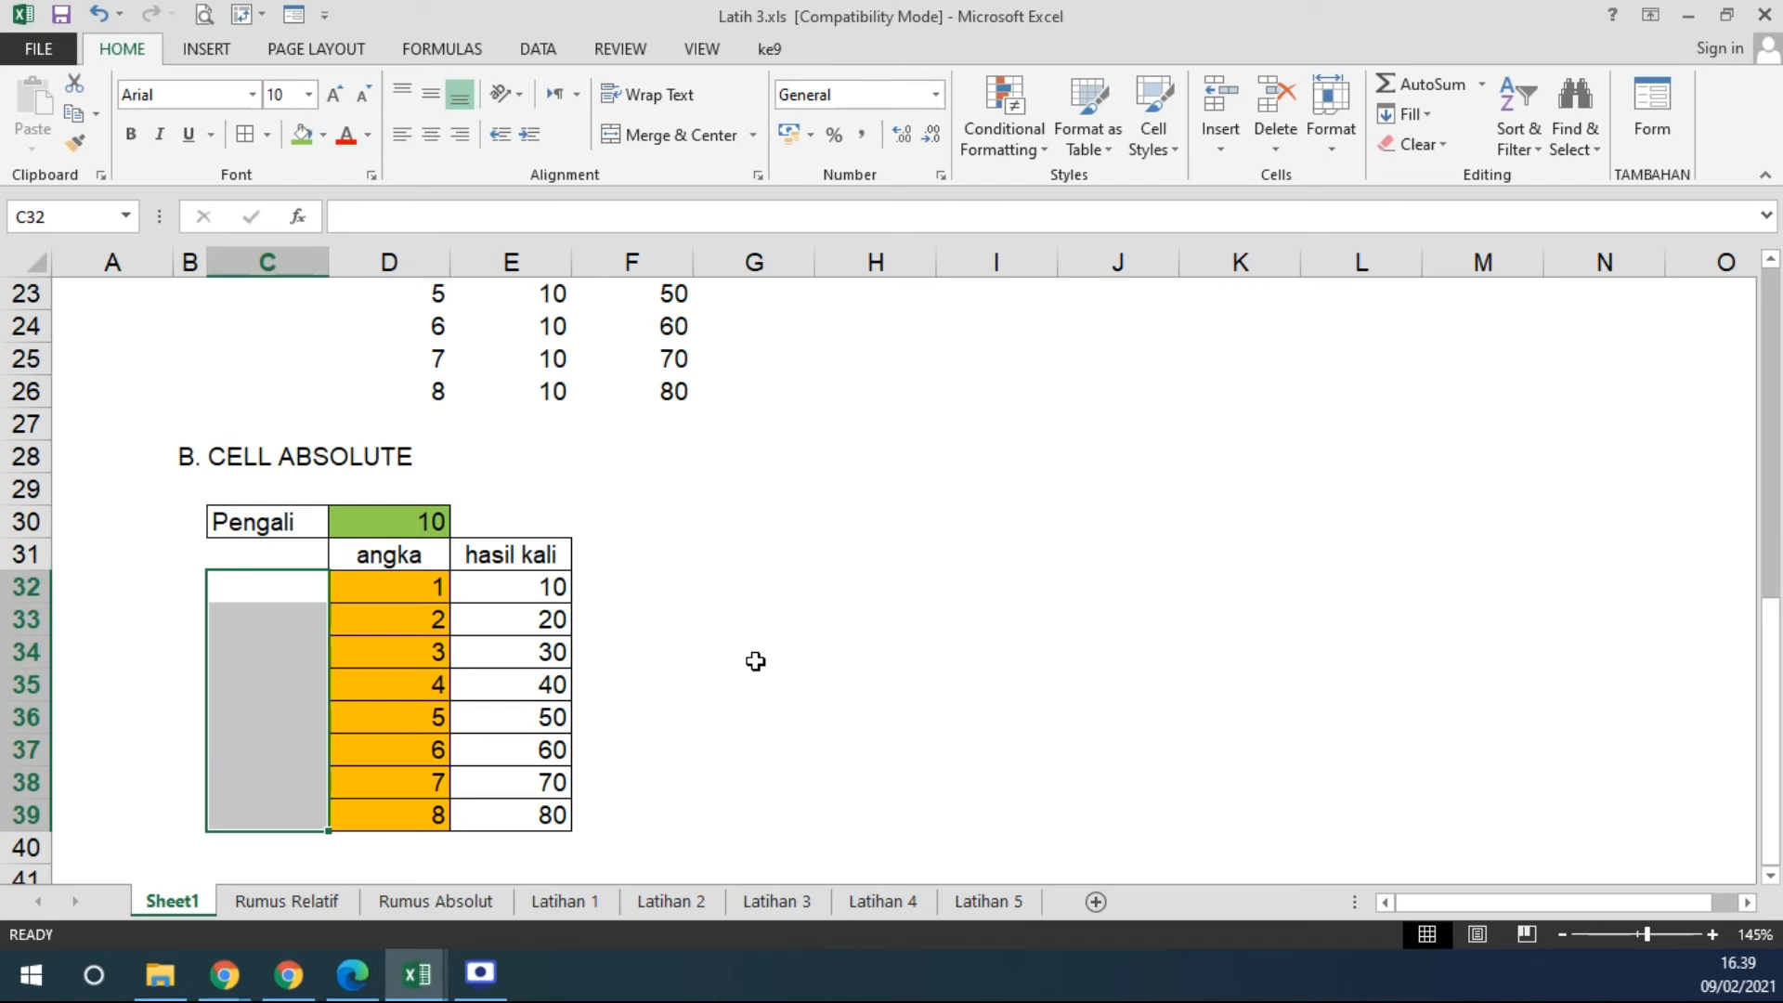
pyautogui.moveTo(516, 592); pyautogui.dragTo(520, 811)
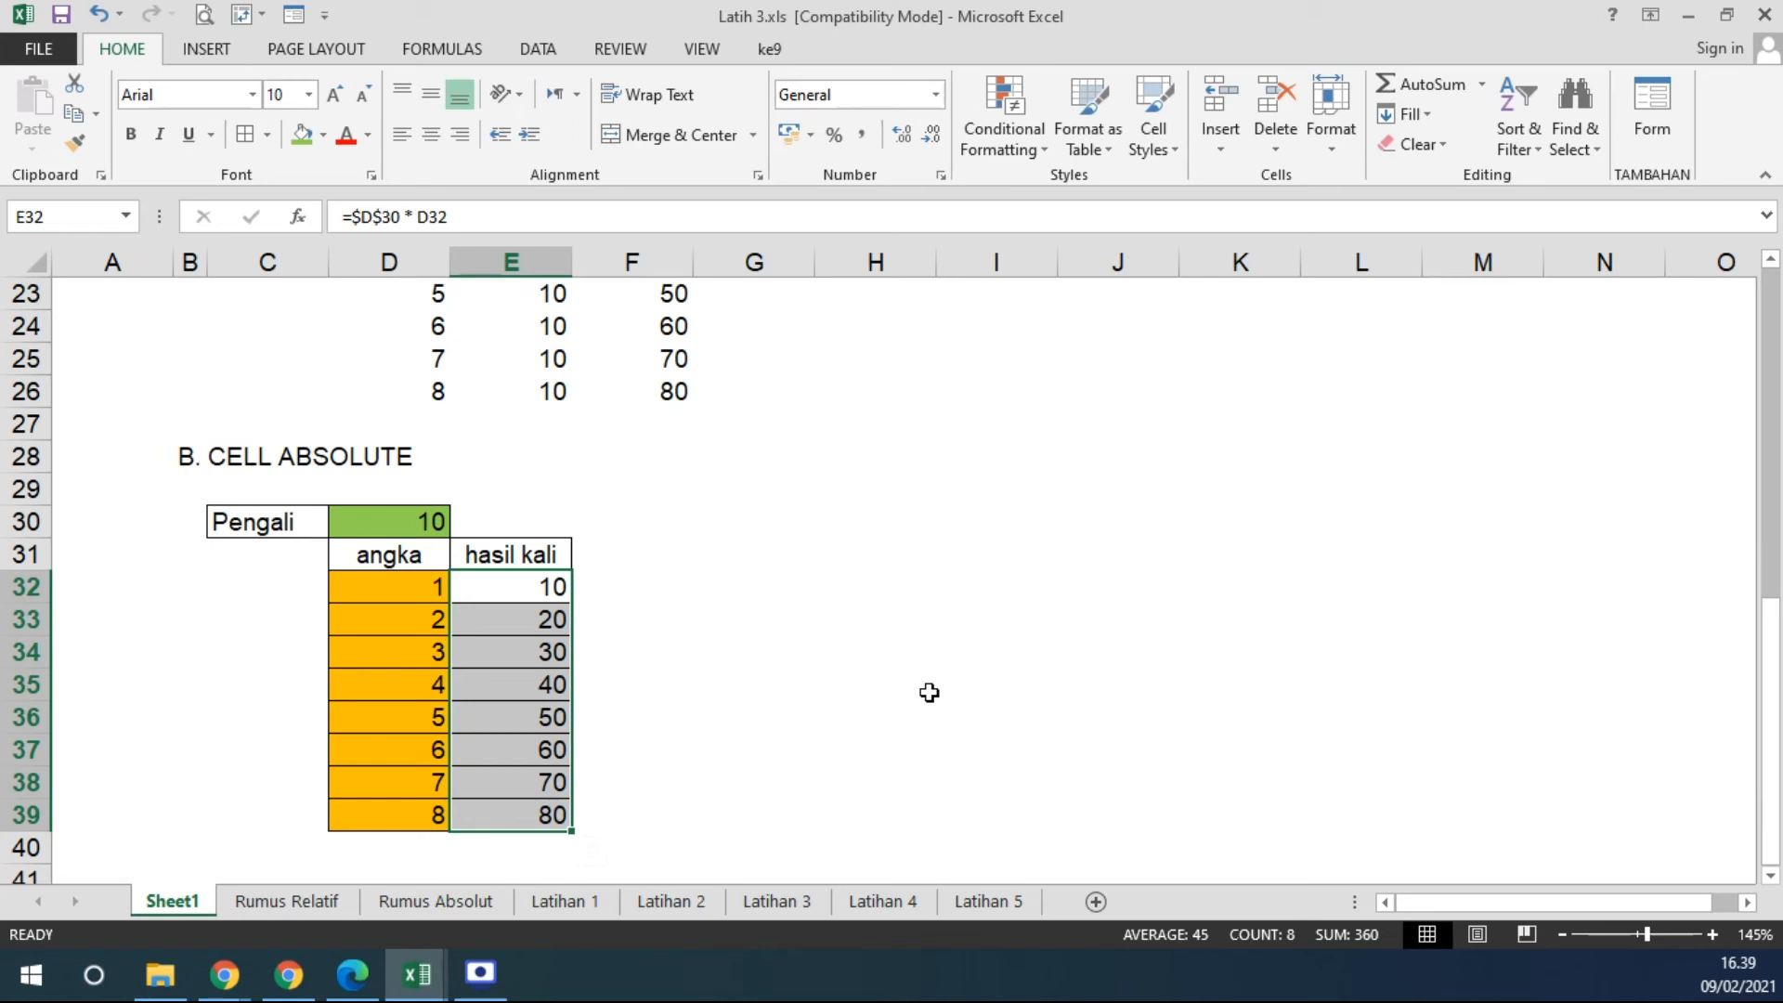
# On the Rumus Absolut sheet, calculate the Contoh 1 totals with =$D$8 * F8 in G8, filled down to G11.
pyautogui.click(436, 903)
pyautogui.click(497, 444)
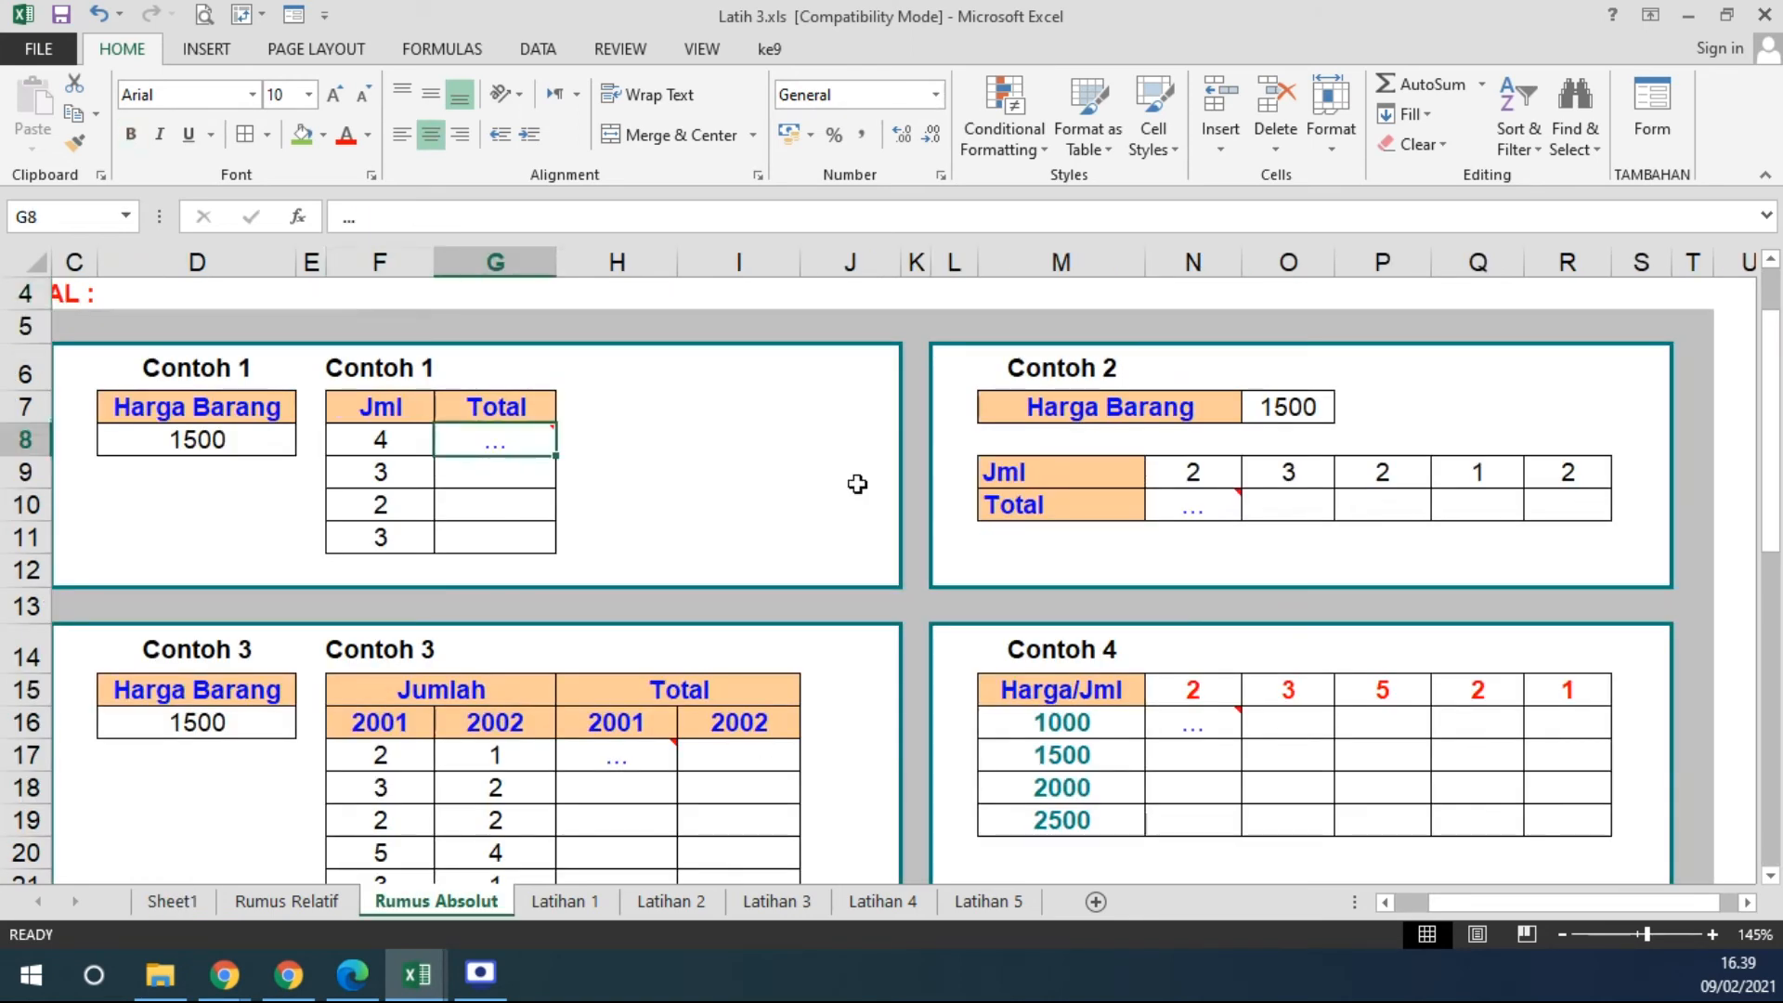
pyautogui.write('=')
pyautogui.click(158, 443)
pyautogui.press('F4')
pyautogui.write('*')
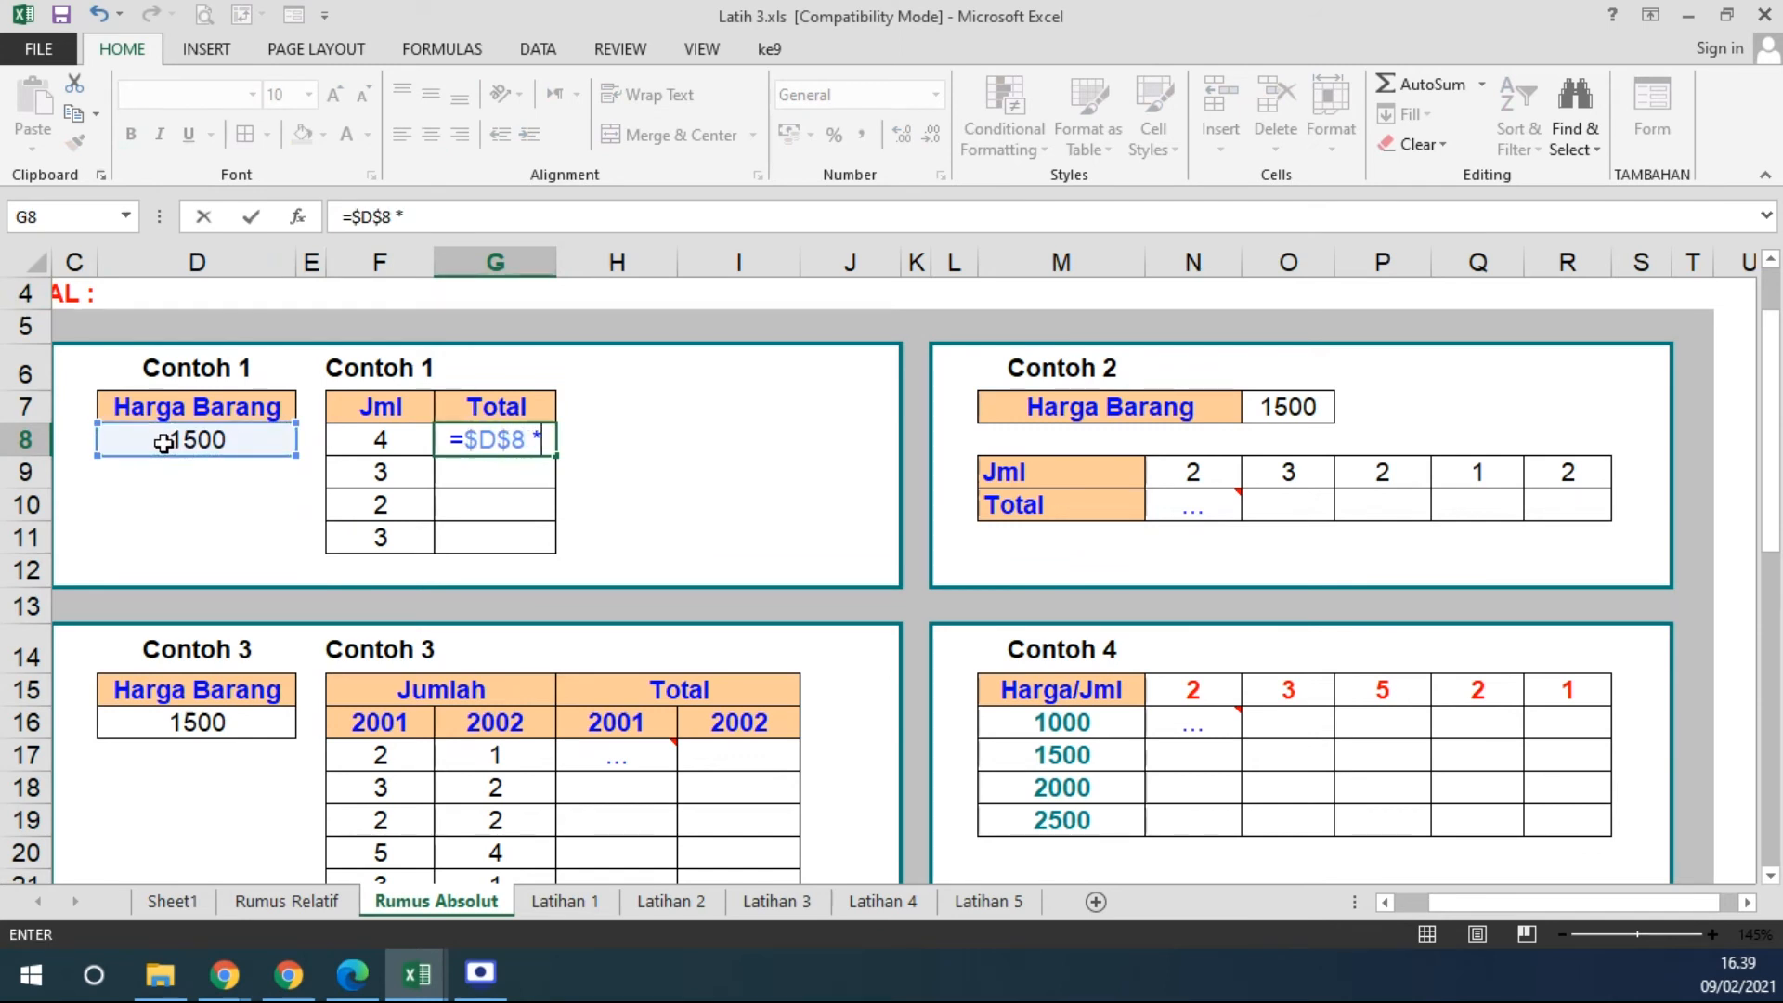
pyautogui.click(378, 437)
pyautogui.press('Return')
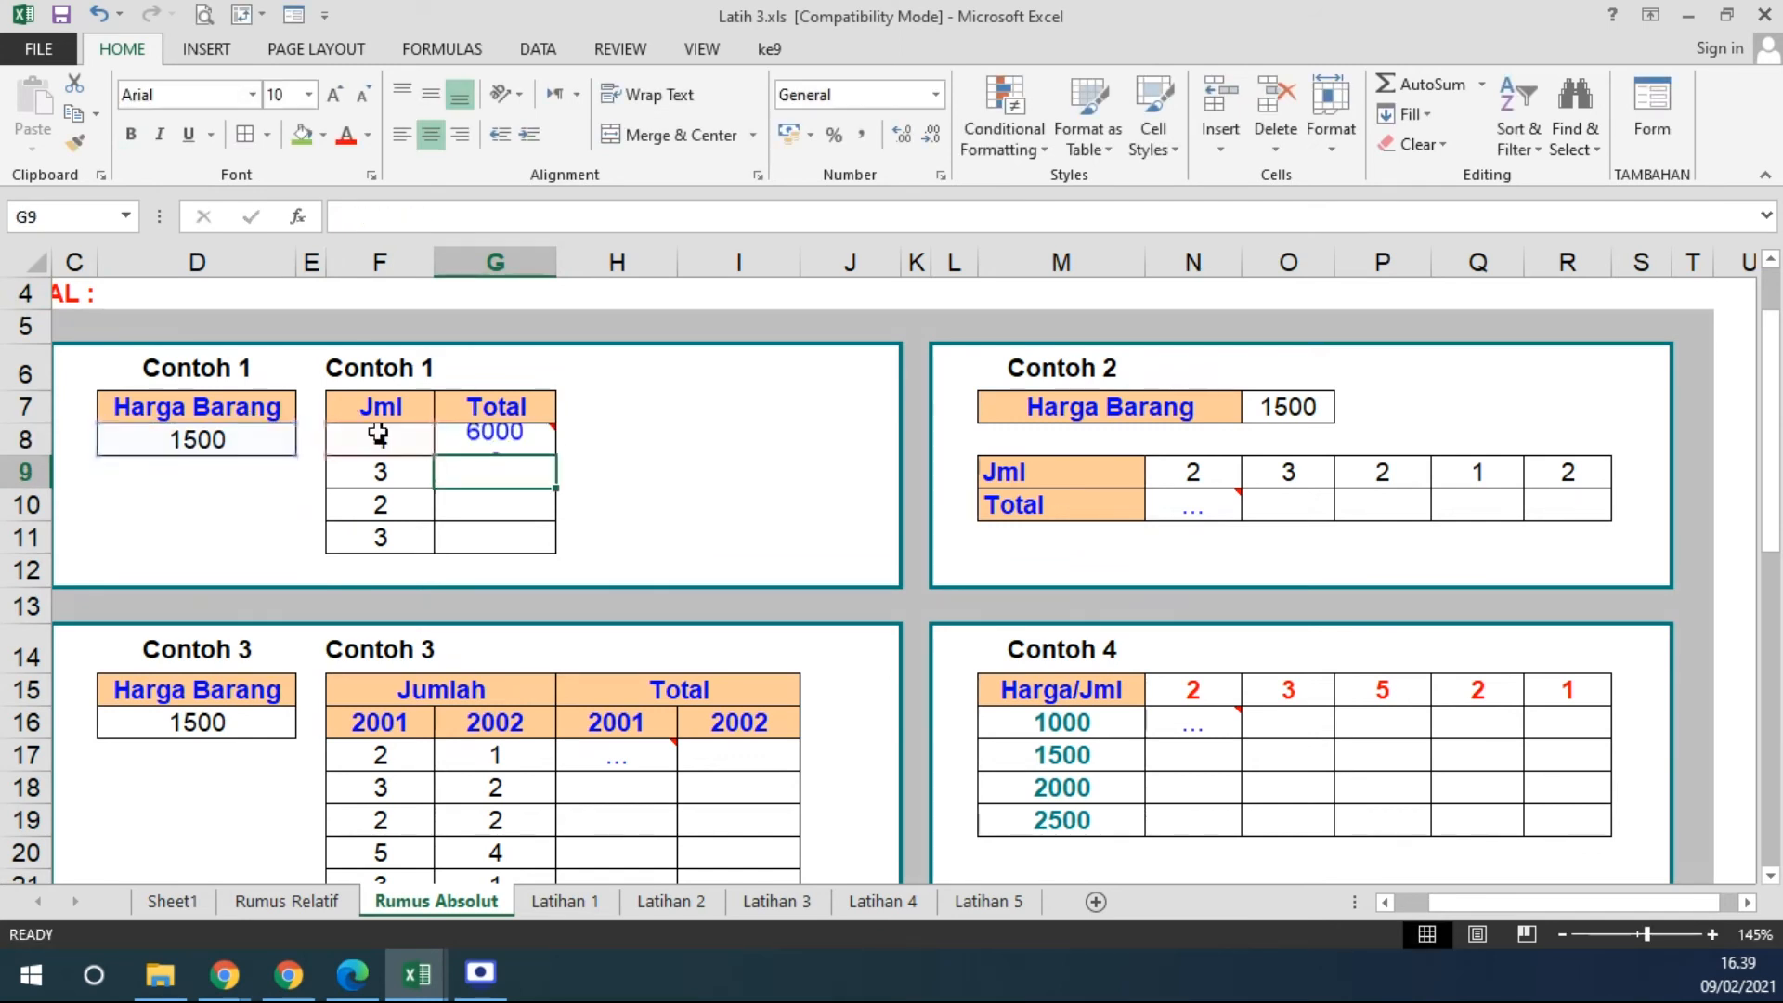
pyautogui.click(512, 443)
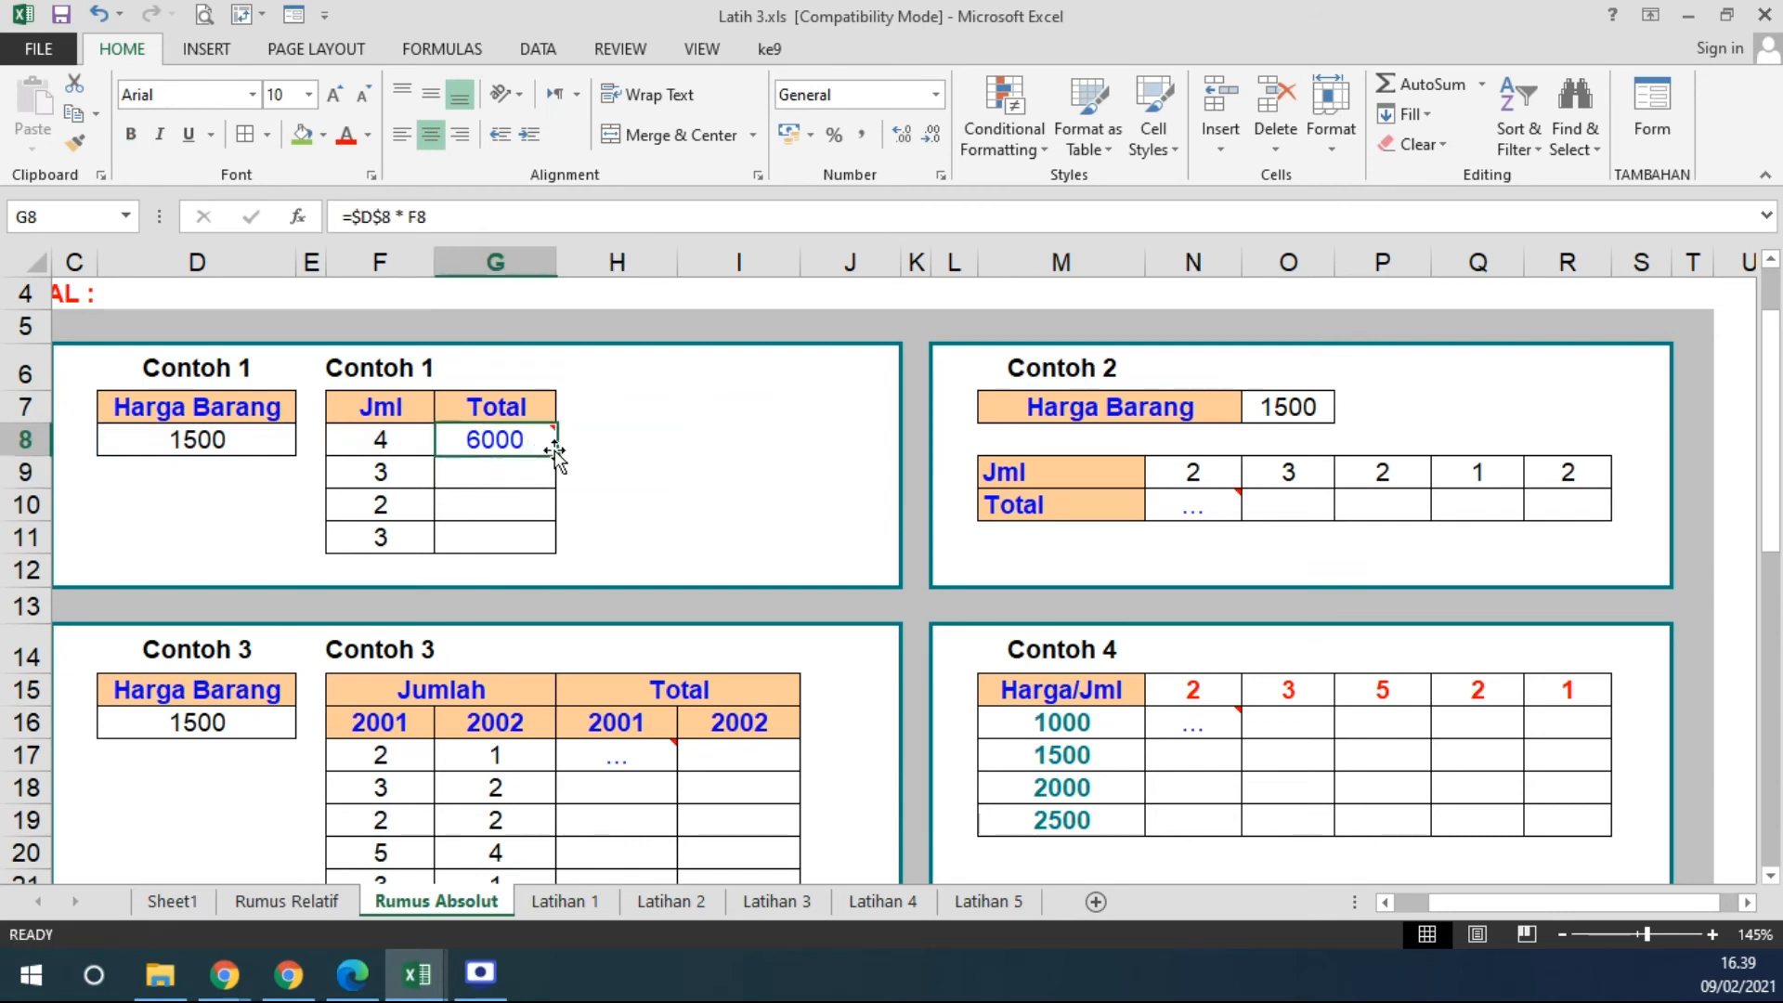
pyautogui.moveTo(557, 460); pyautogui.dragTo(556, 549)
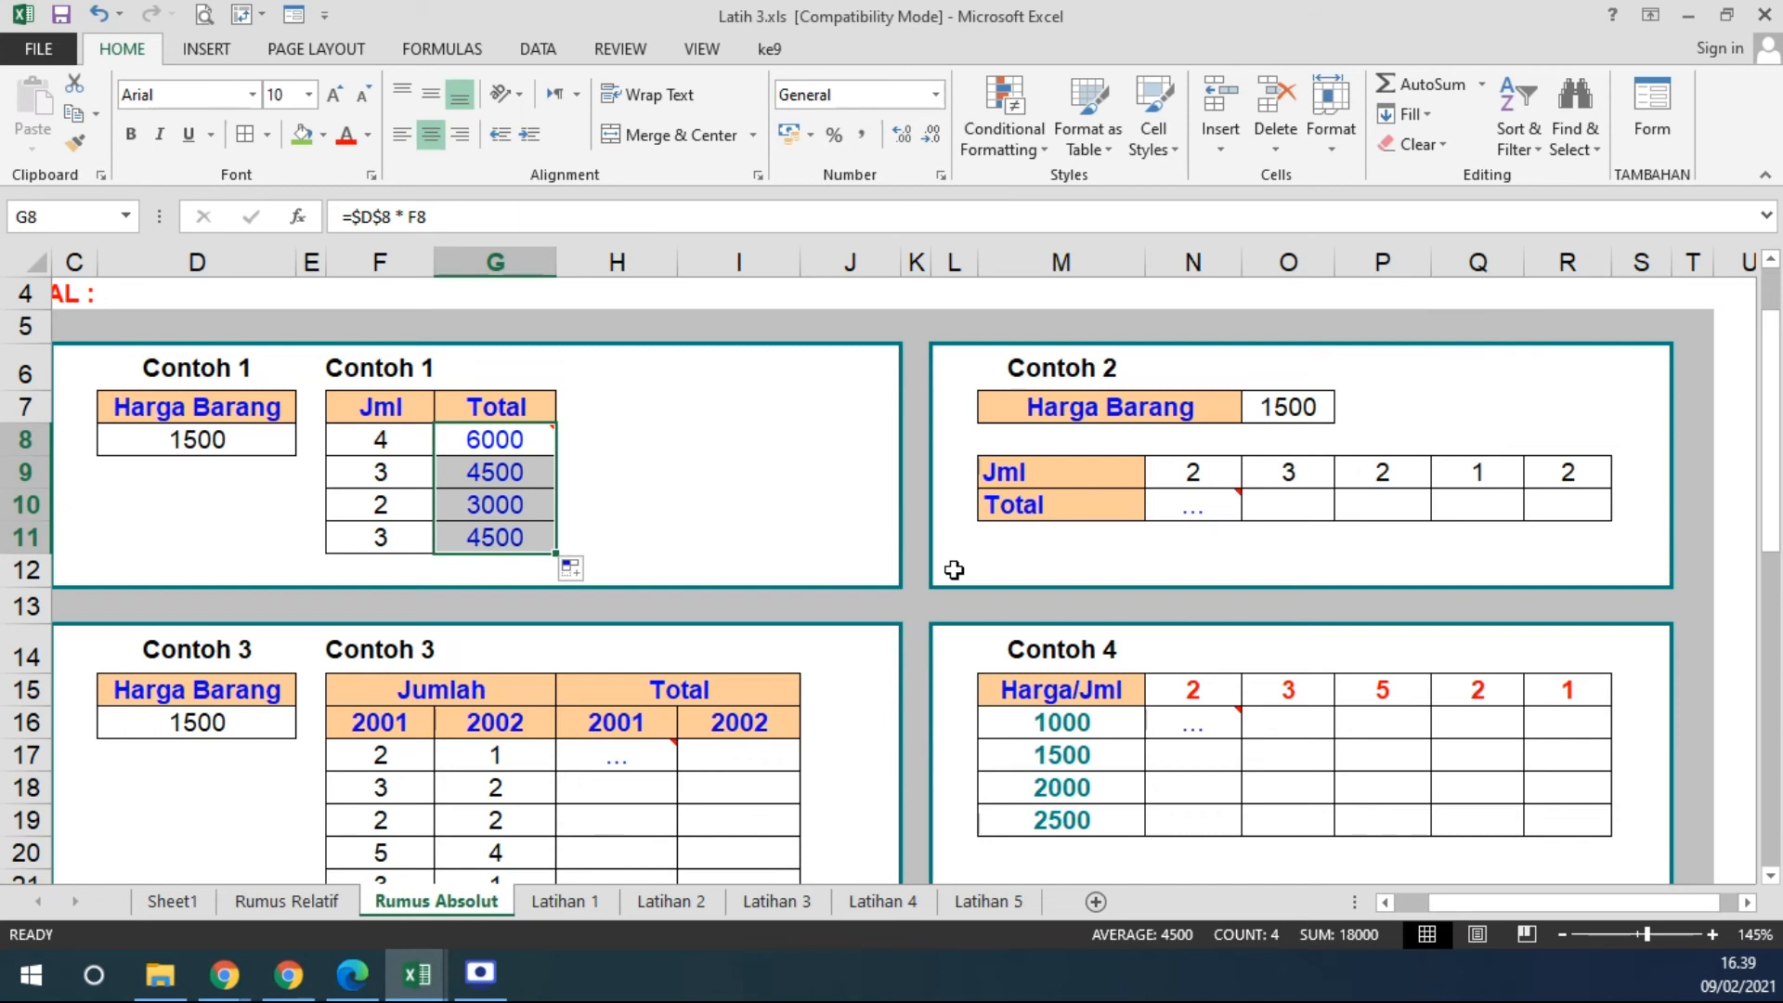
# Cycle the D8 reference in G8 through its absolute and mixed forms and leave the formula as =D8 * F8.
pyautogui.doubleClick(482, 441)
pyautogui.doubleClick(495, 439)
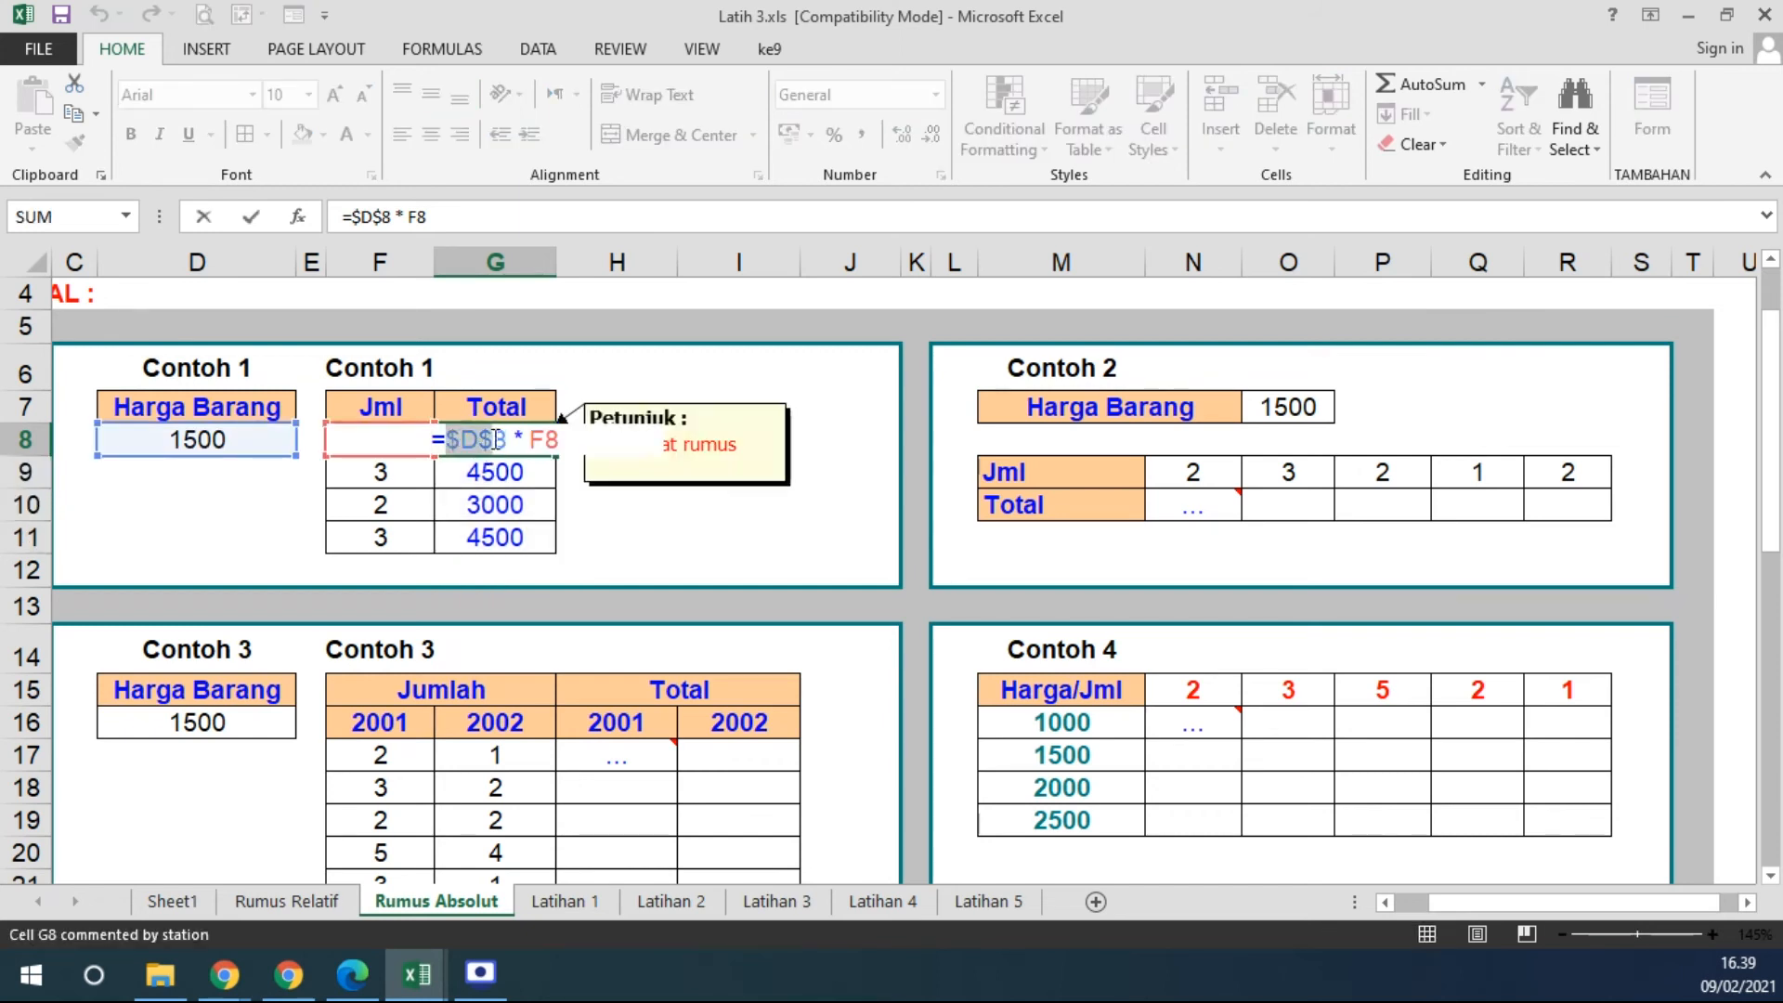
pyautogui.click(506, 444)
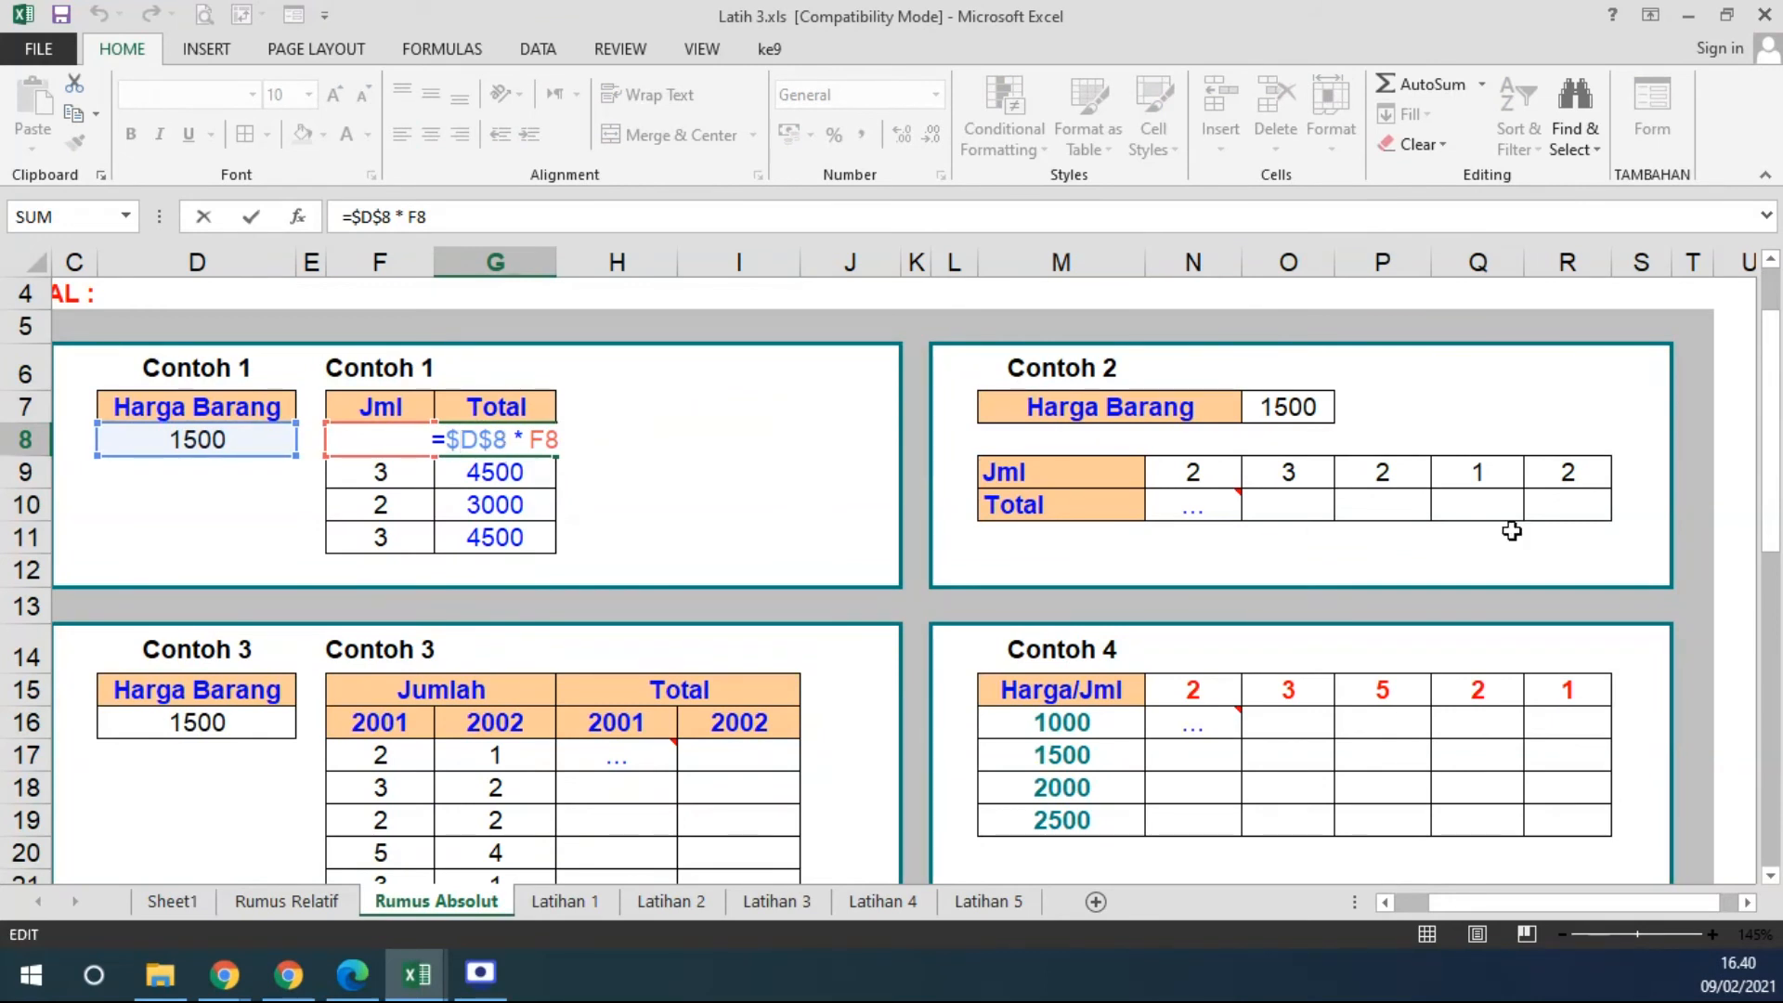
pyautogui.press('F4')
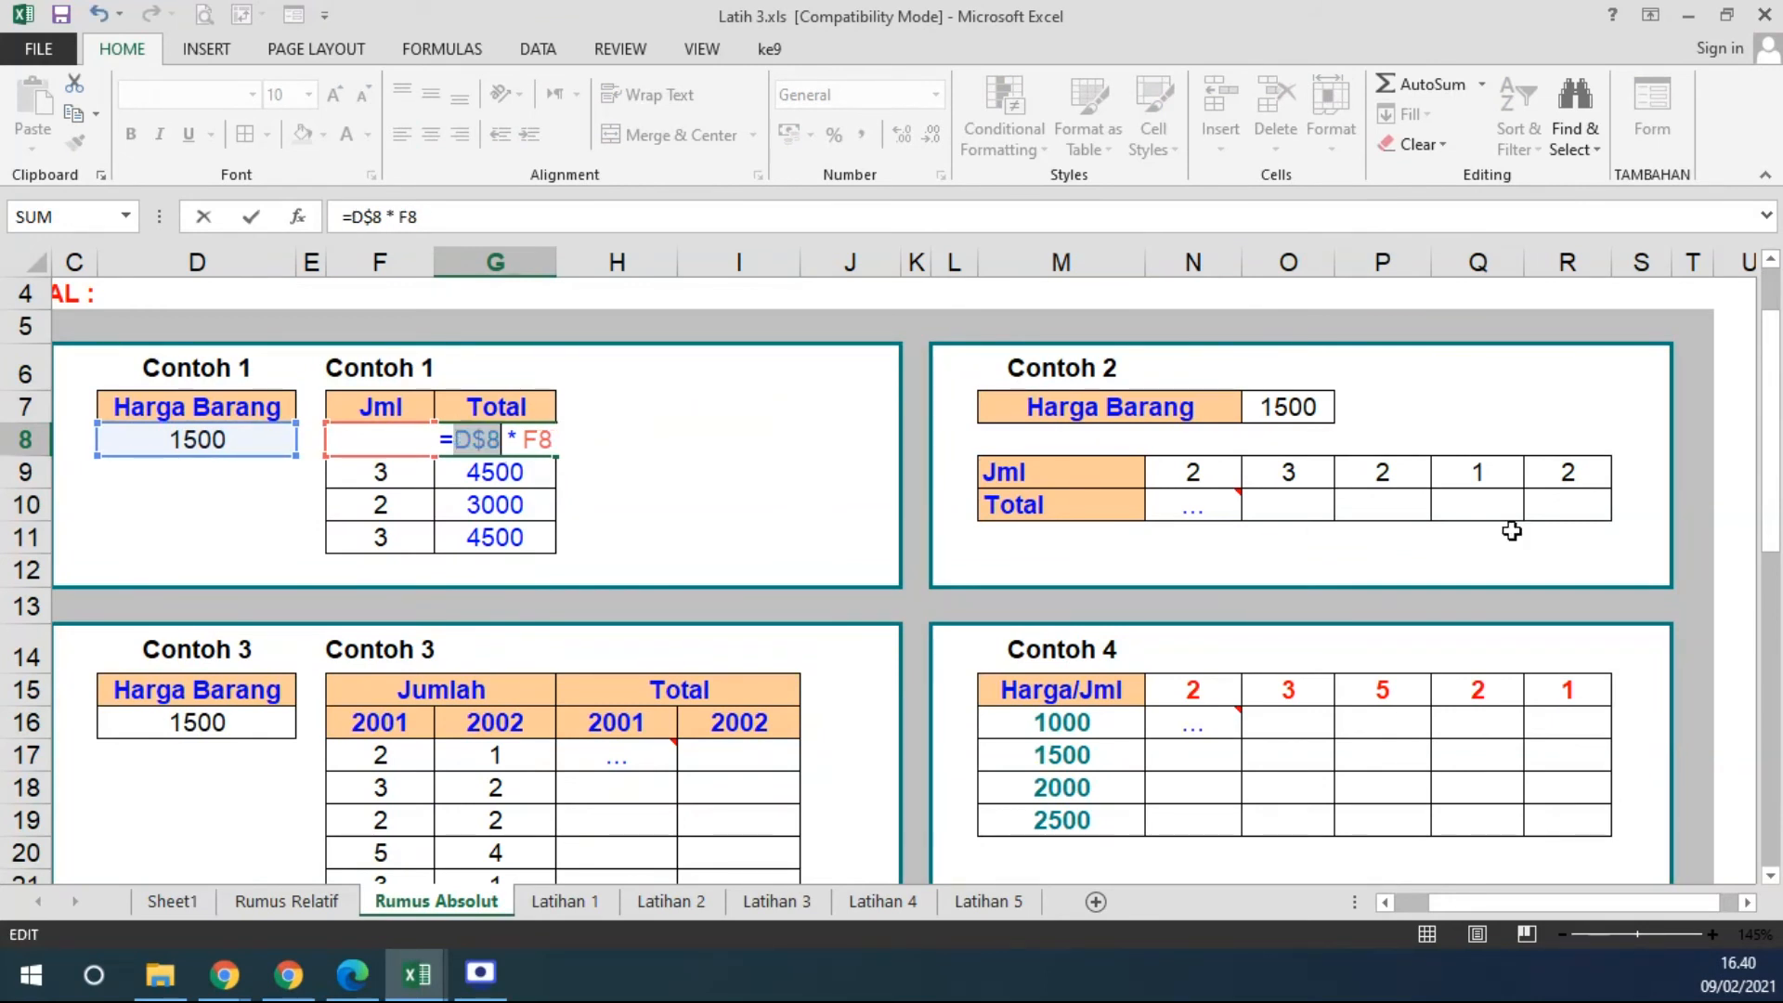
pyautogui.press('F4')
pyautogui.press('F4')
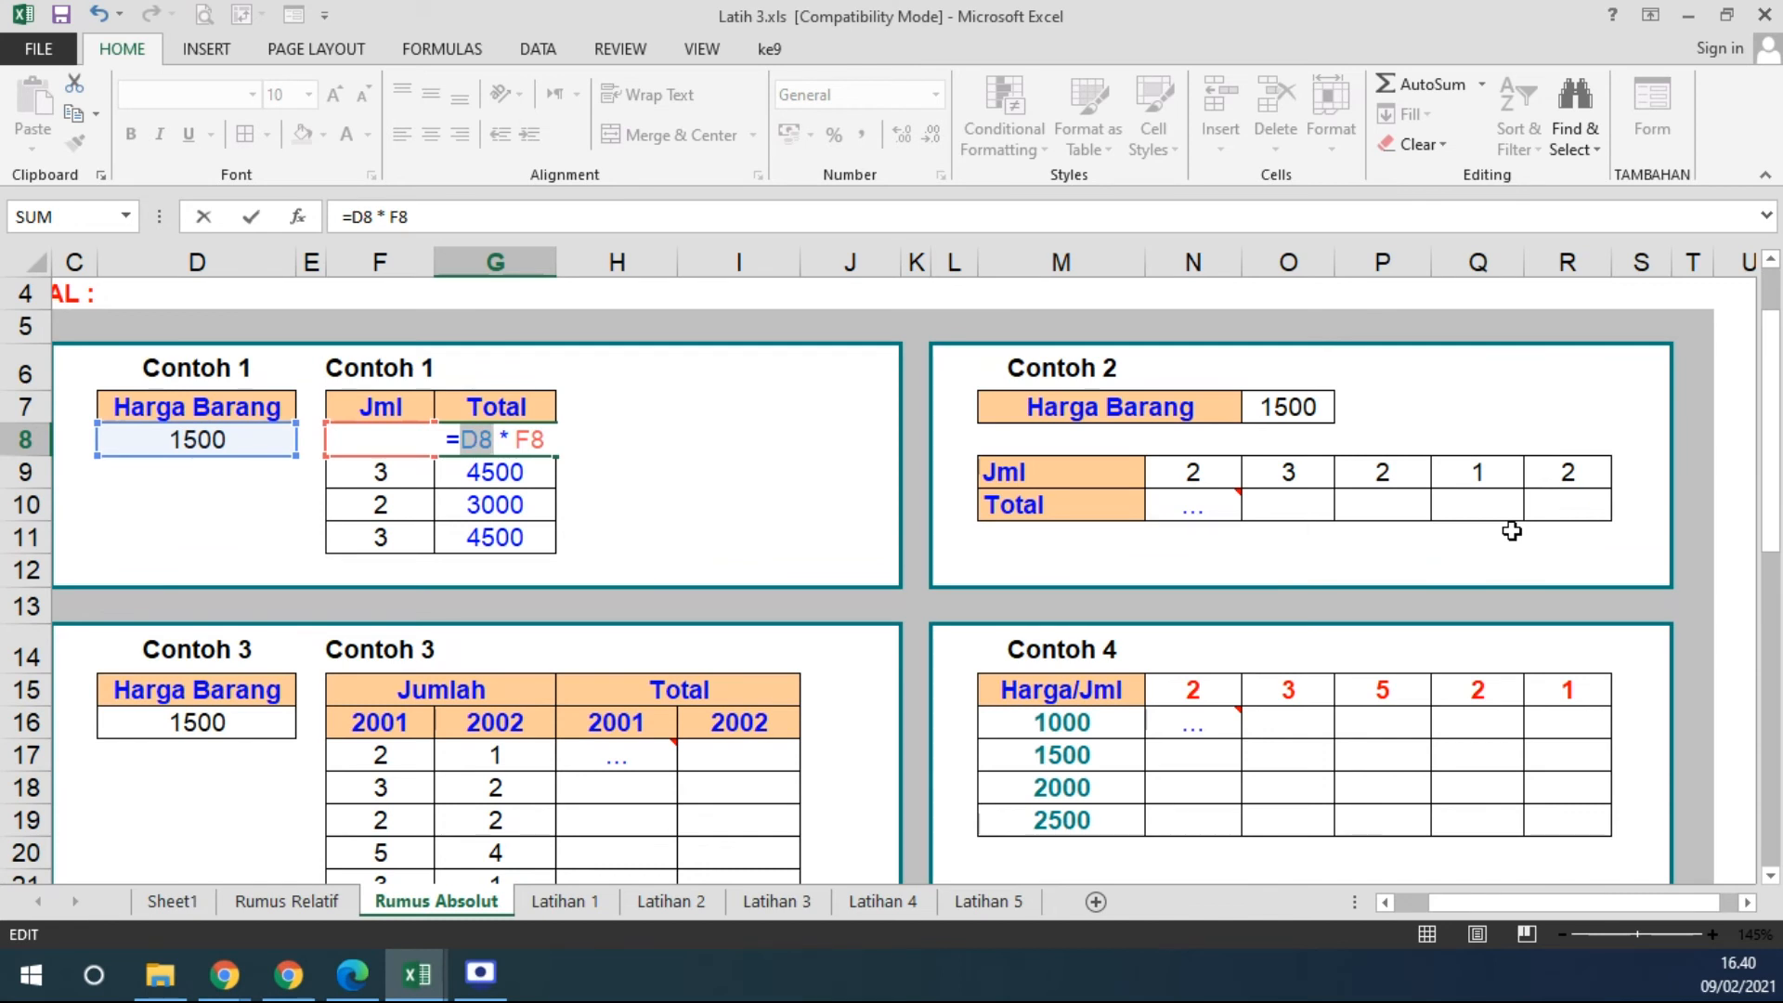
pyautogui.press('F4')
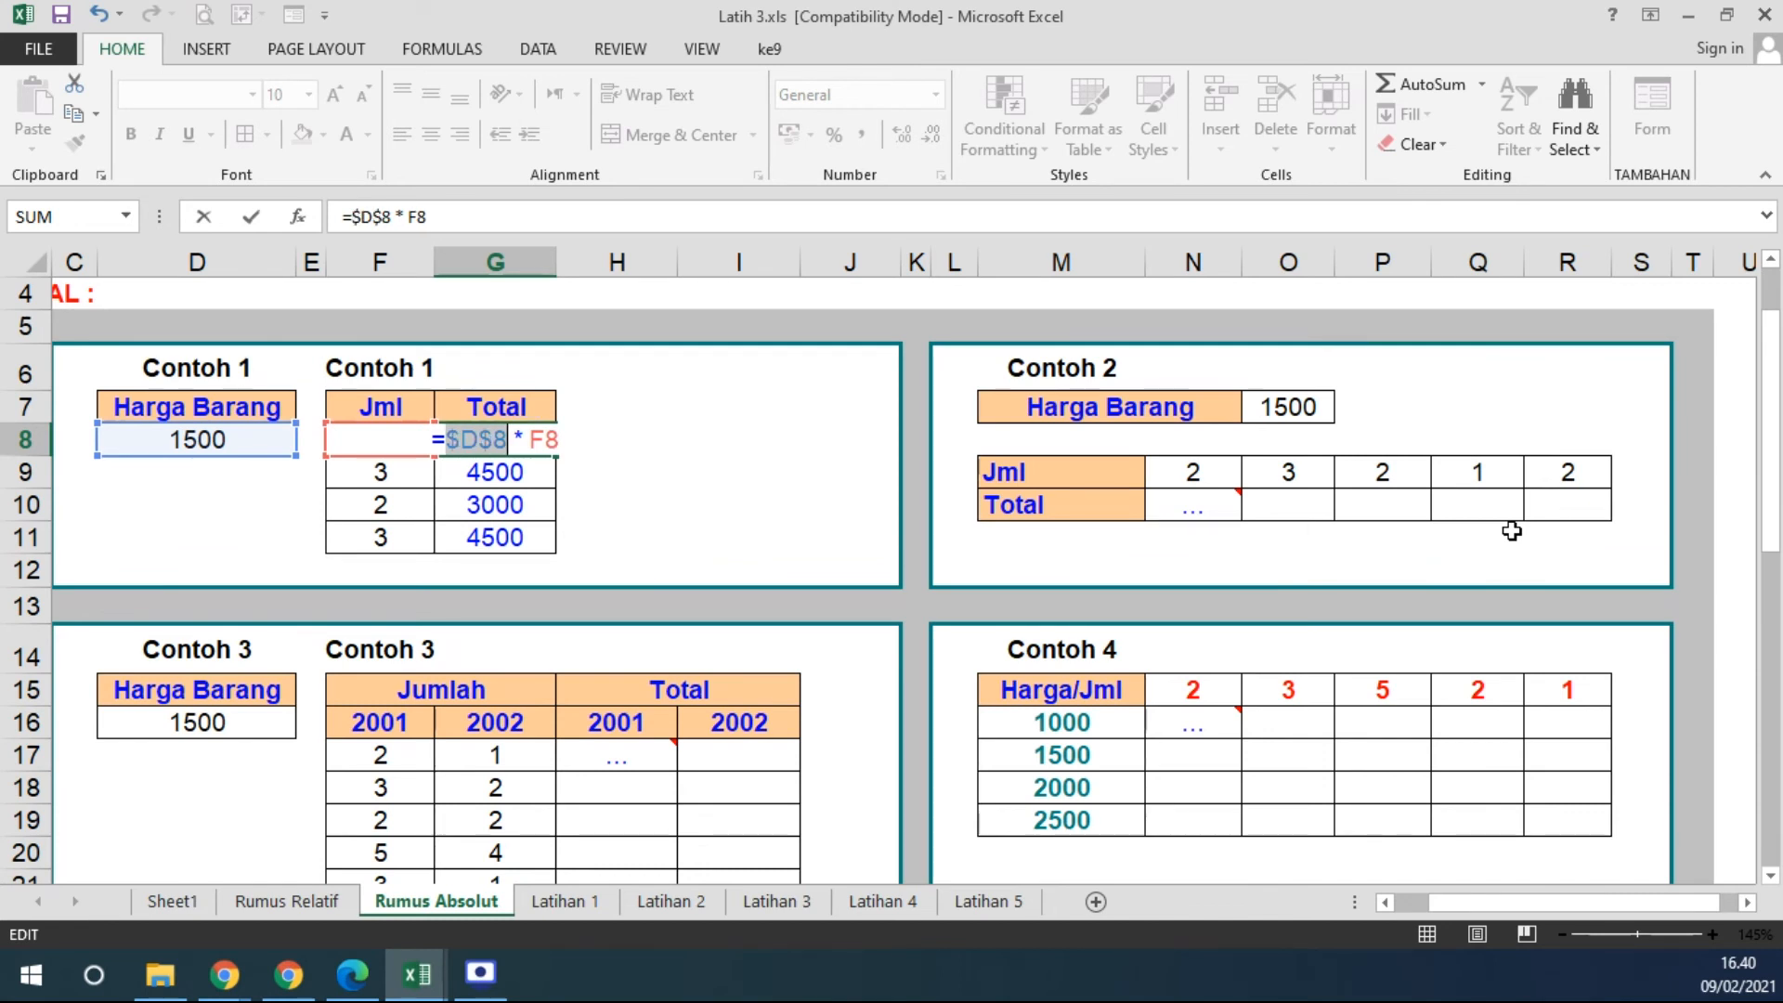
pyautogui.press('F4')
pyautogui.press('F4')
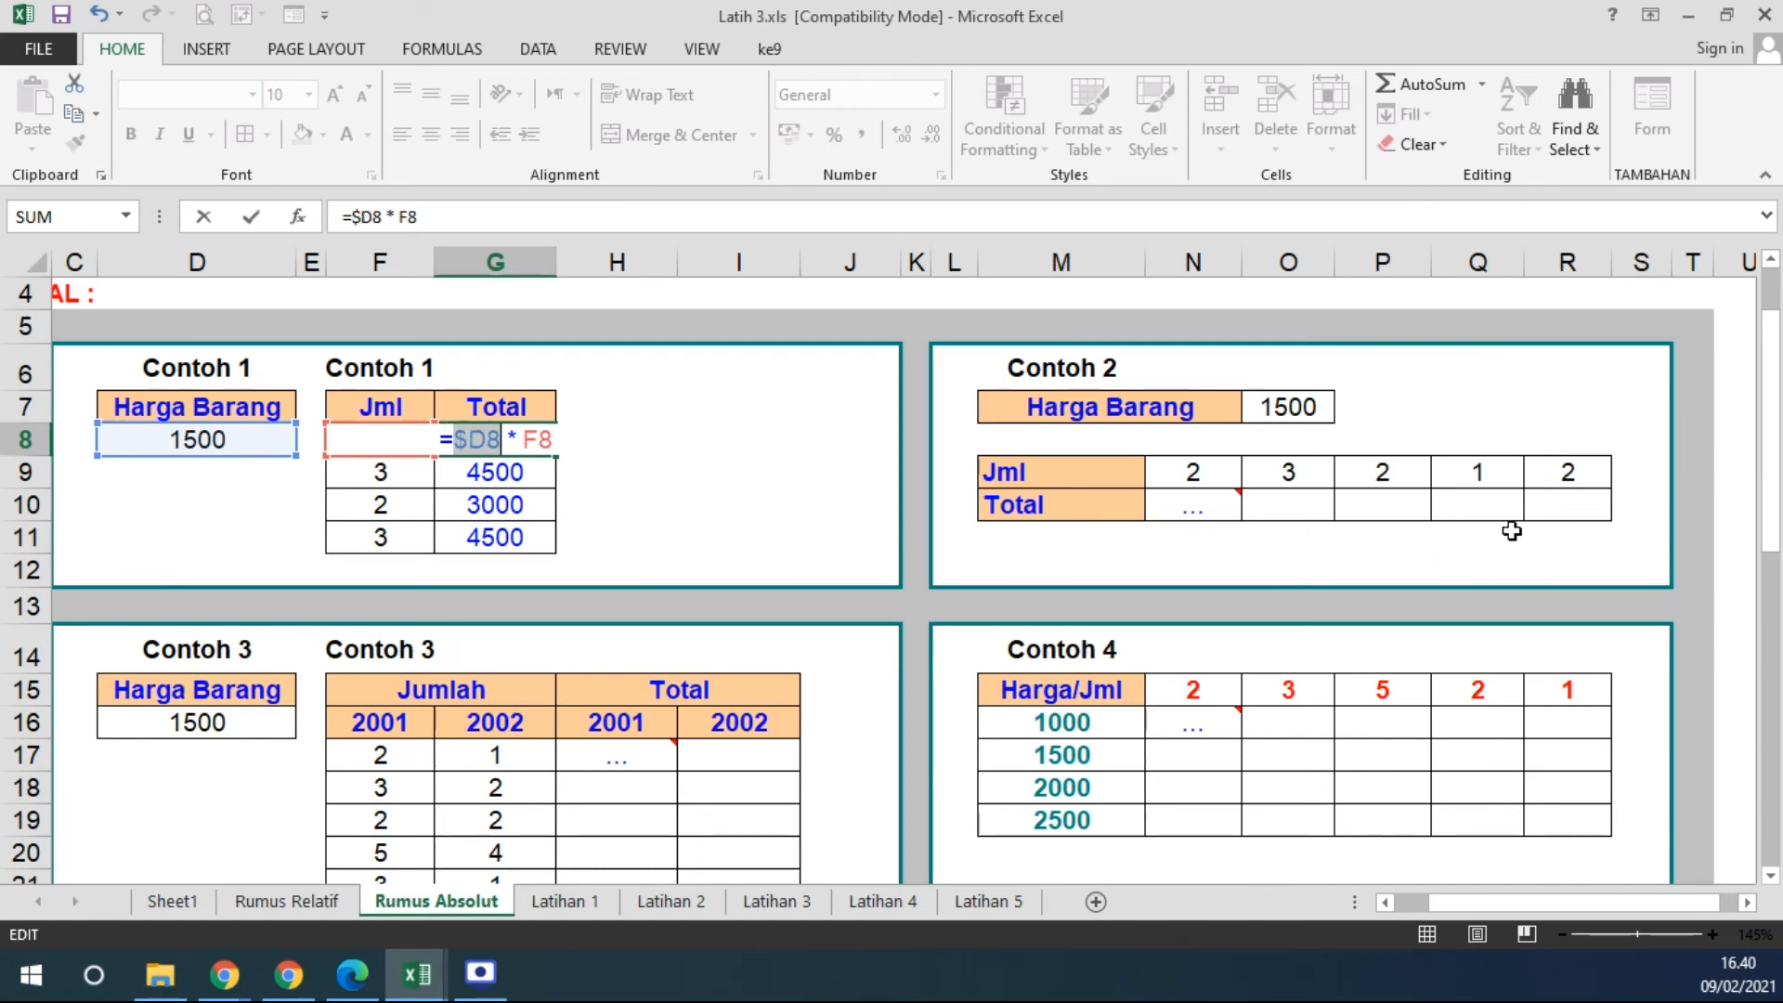
pyautogui.press('F4')
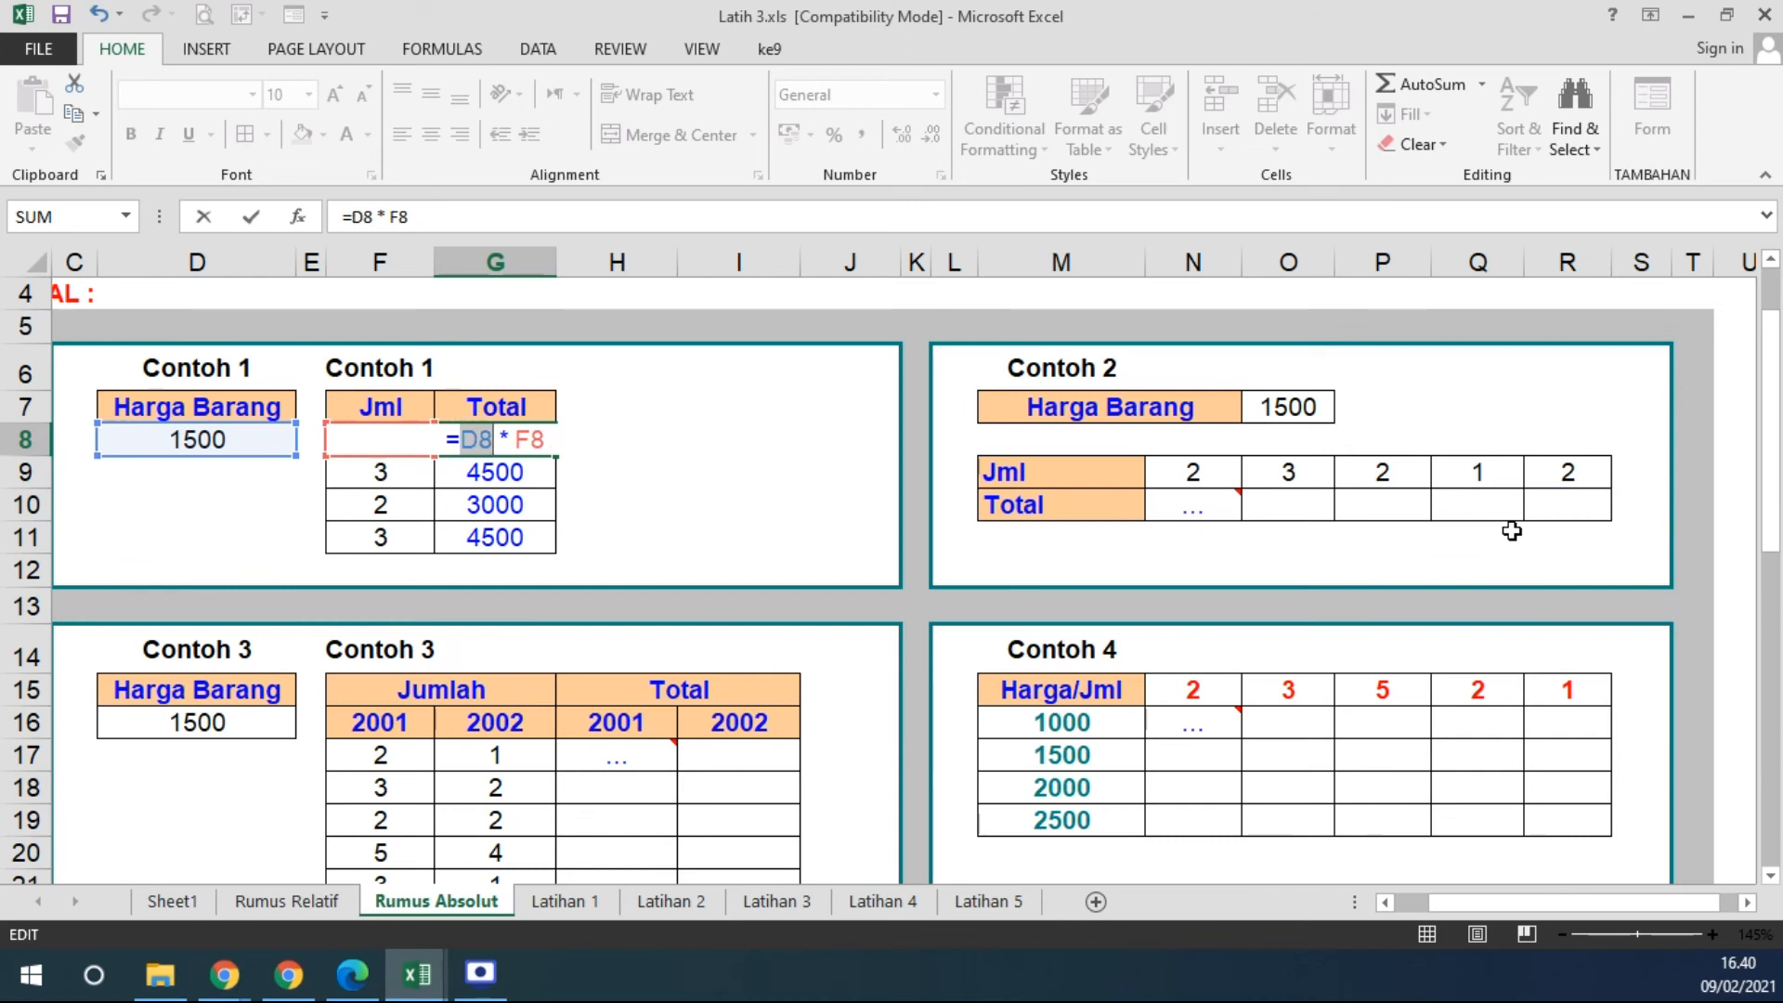
pyautogui.press('Return')
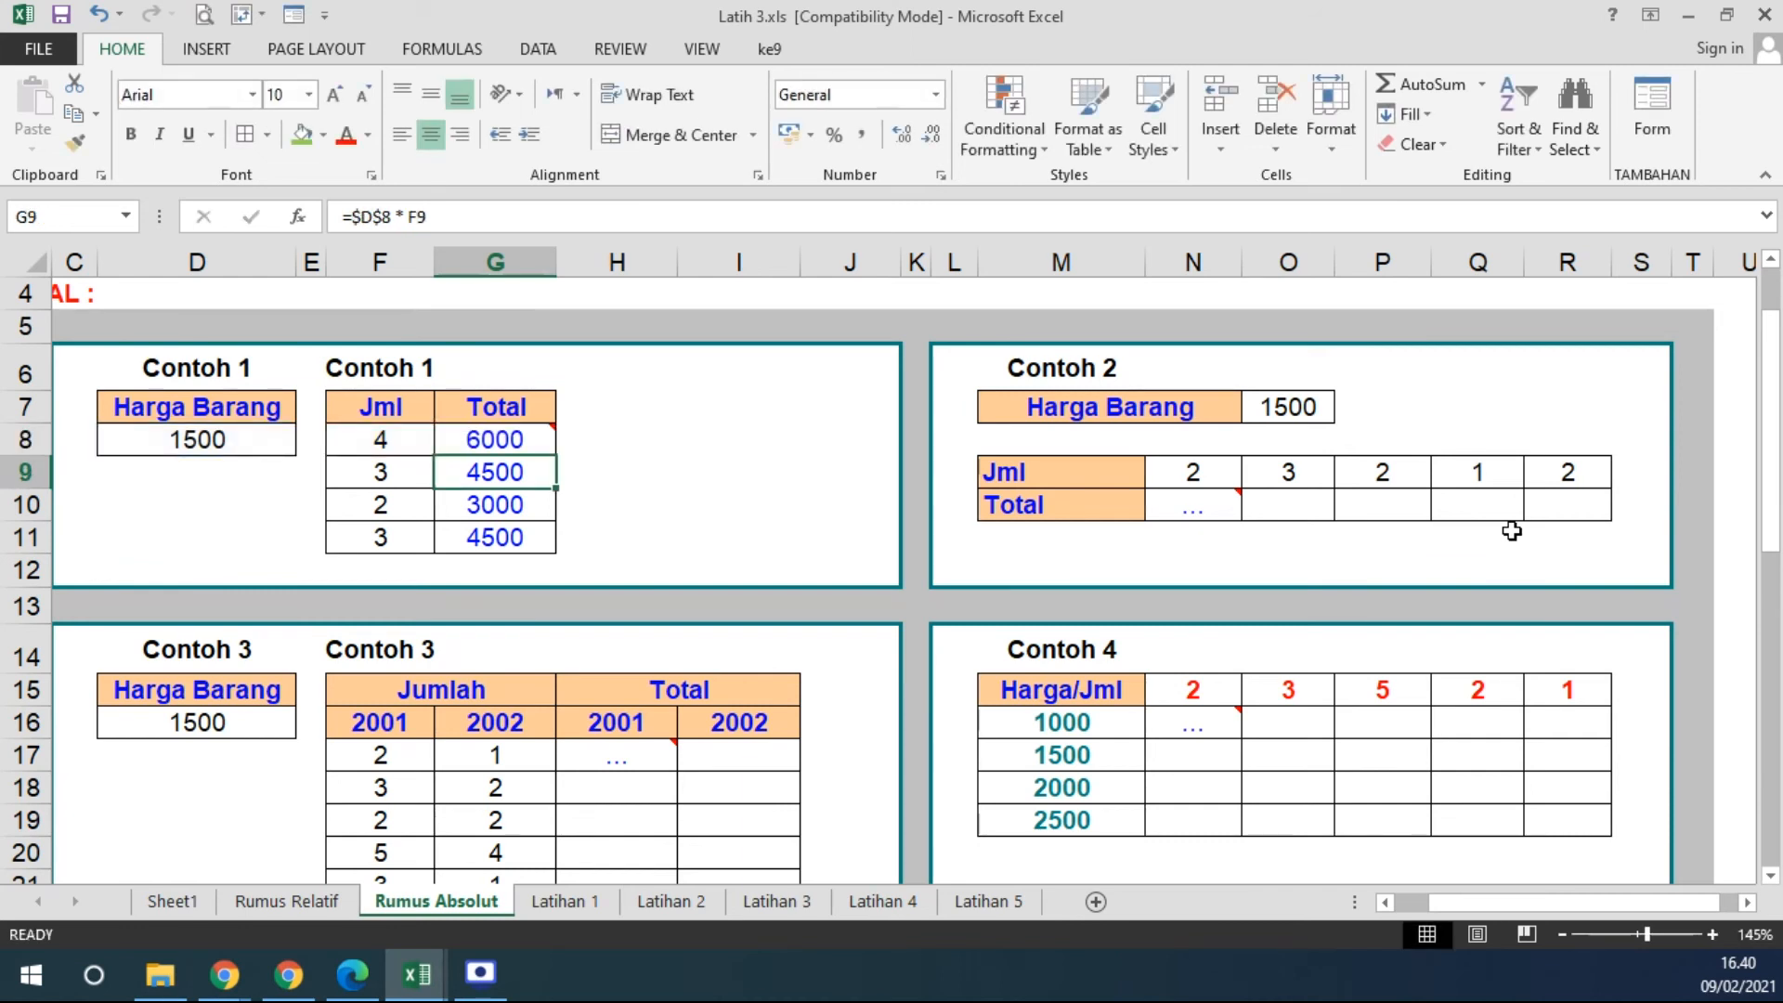
# Fill the relative formula from G8 down to G11 and examine which cells each copy references.
pyautogui.click(511, 444)
pyautogui.moveTo(556, 459); pyautogui.dragTo(557, 543)
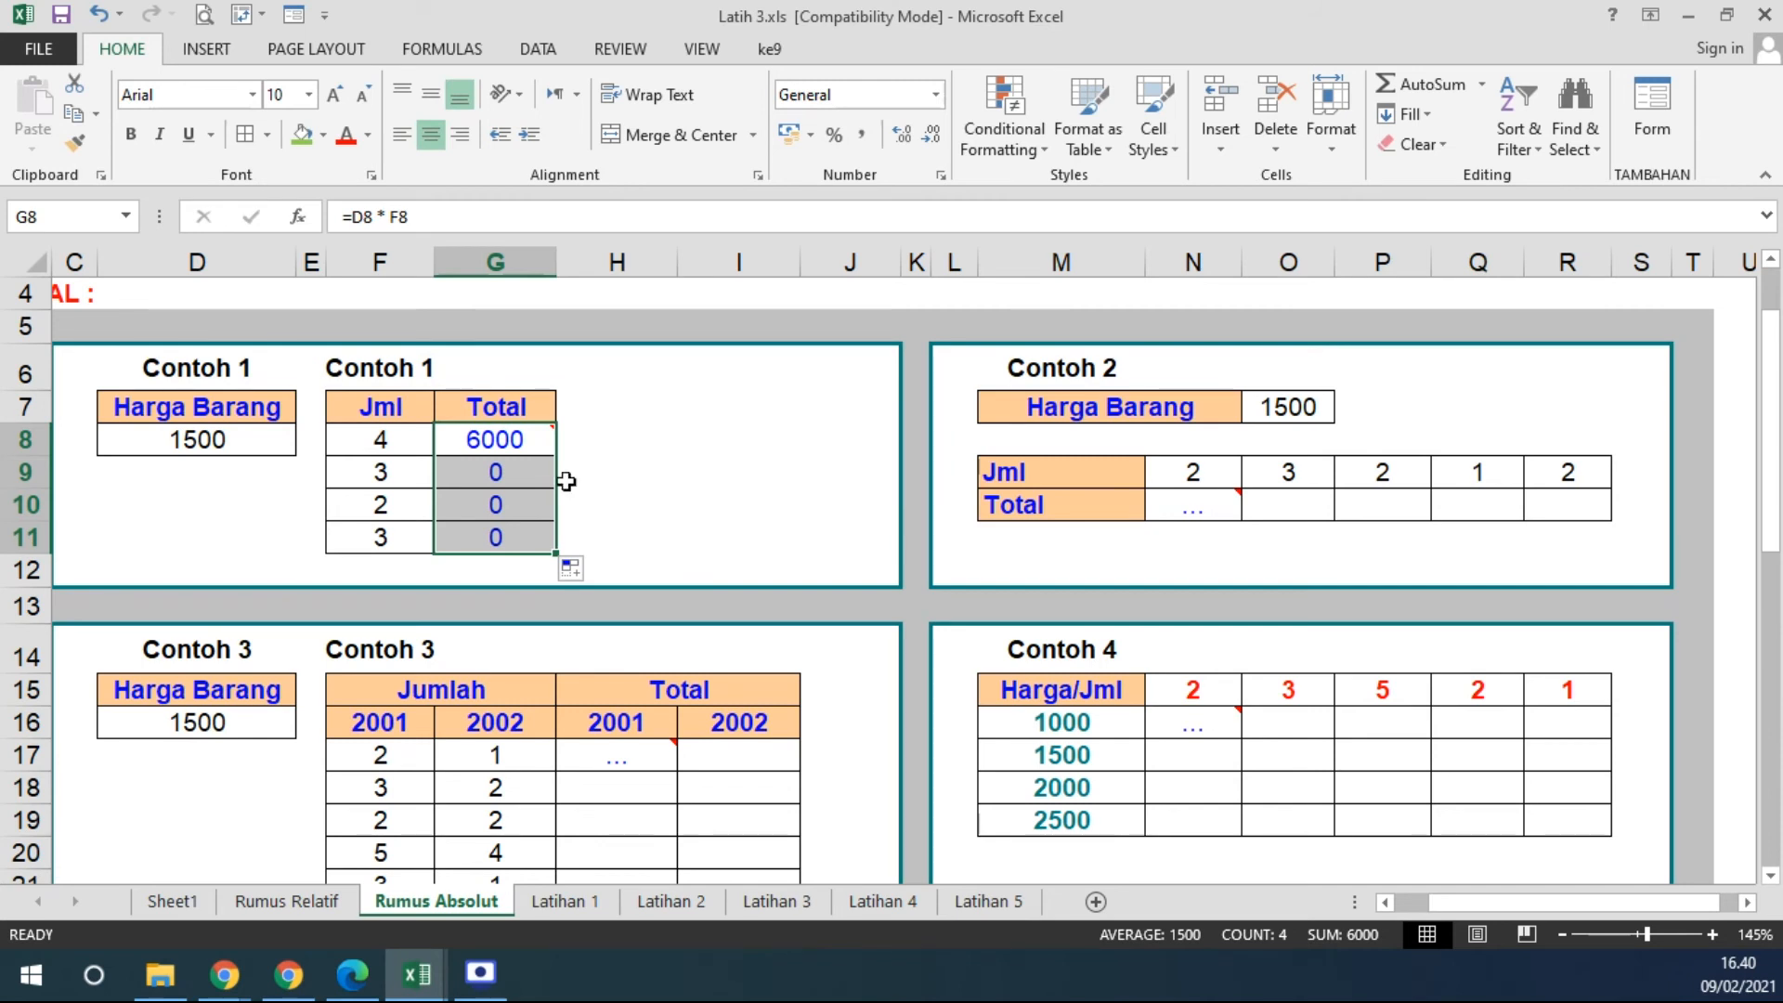
pyautogui.doubleClick(514, 438)
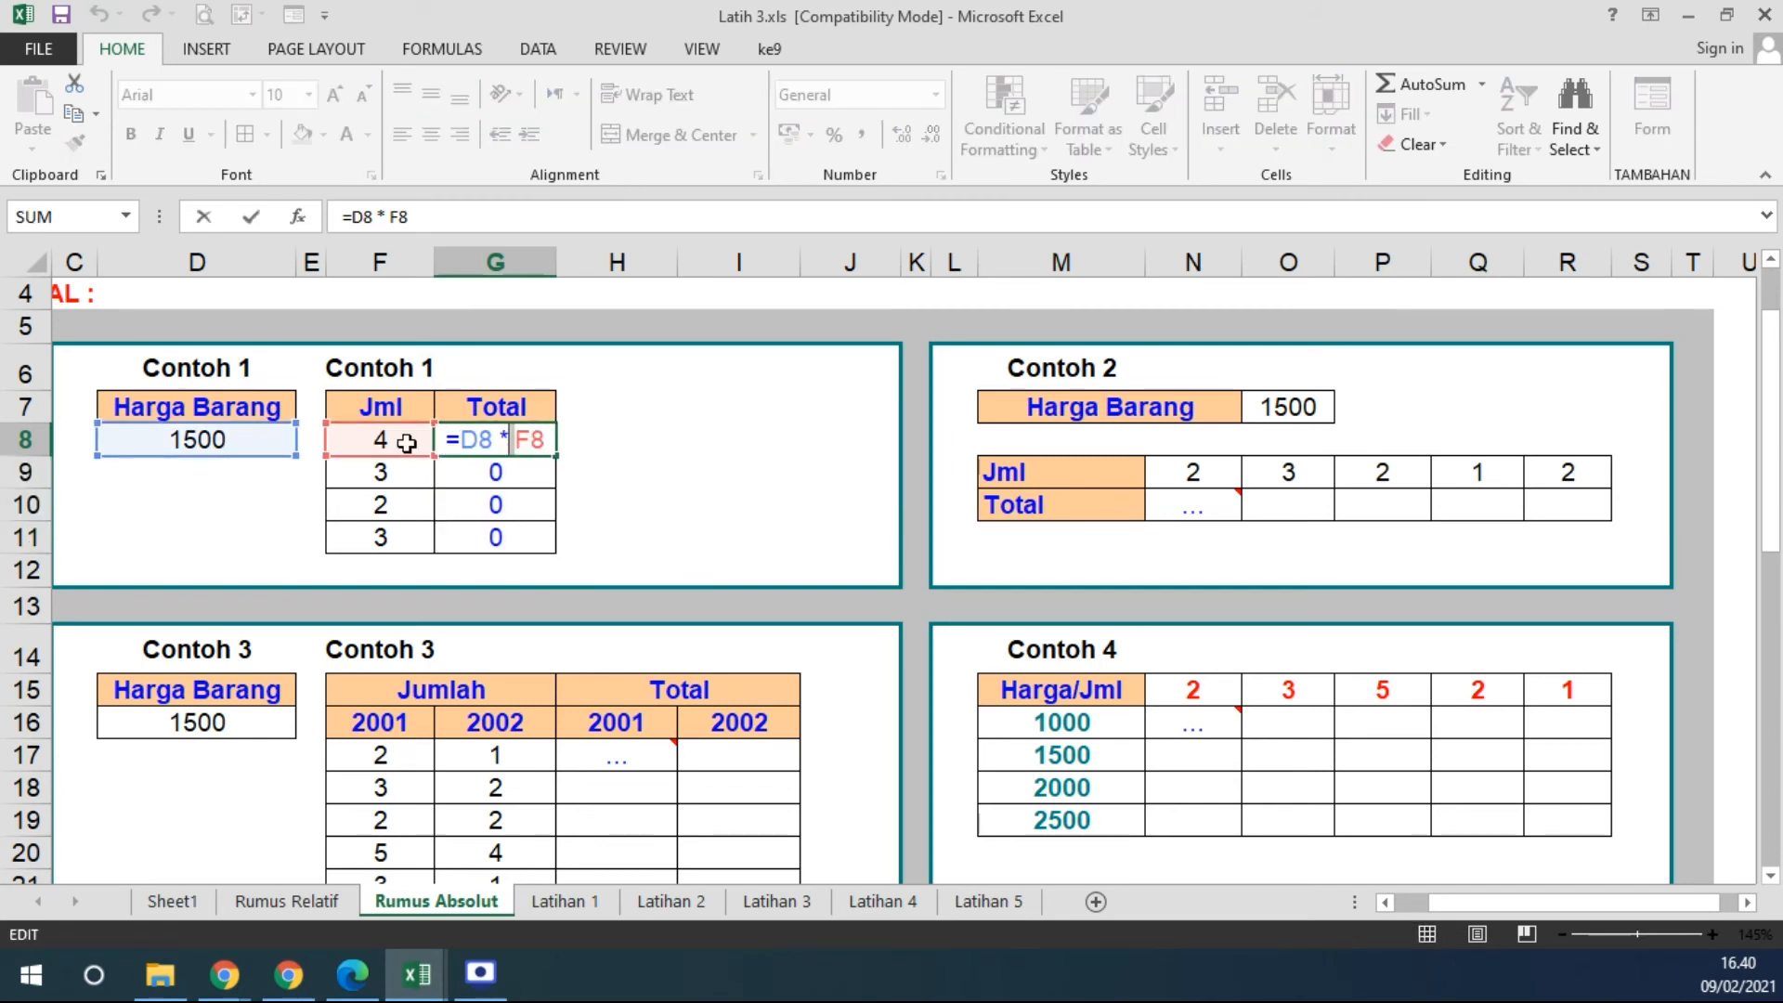
pyautogui.press('Return')
pyautogui.doubleClick(490, 475)
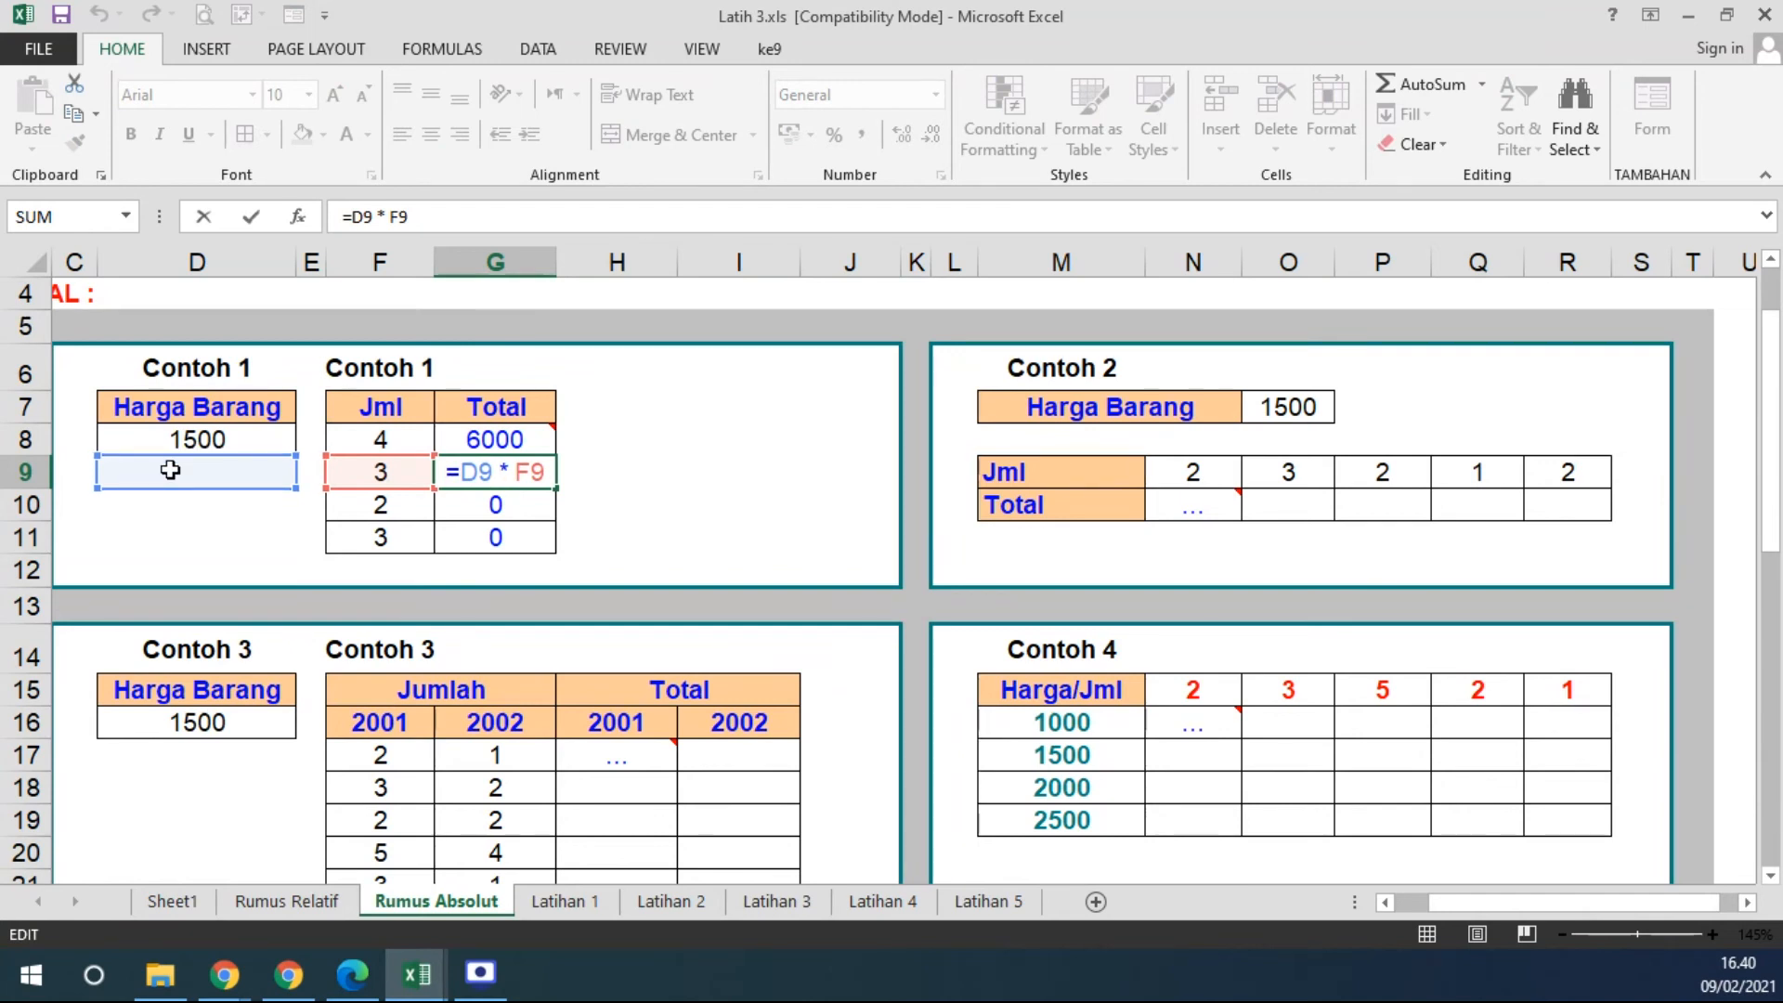
pyautogui.doubleClick(492, 506)
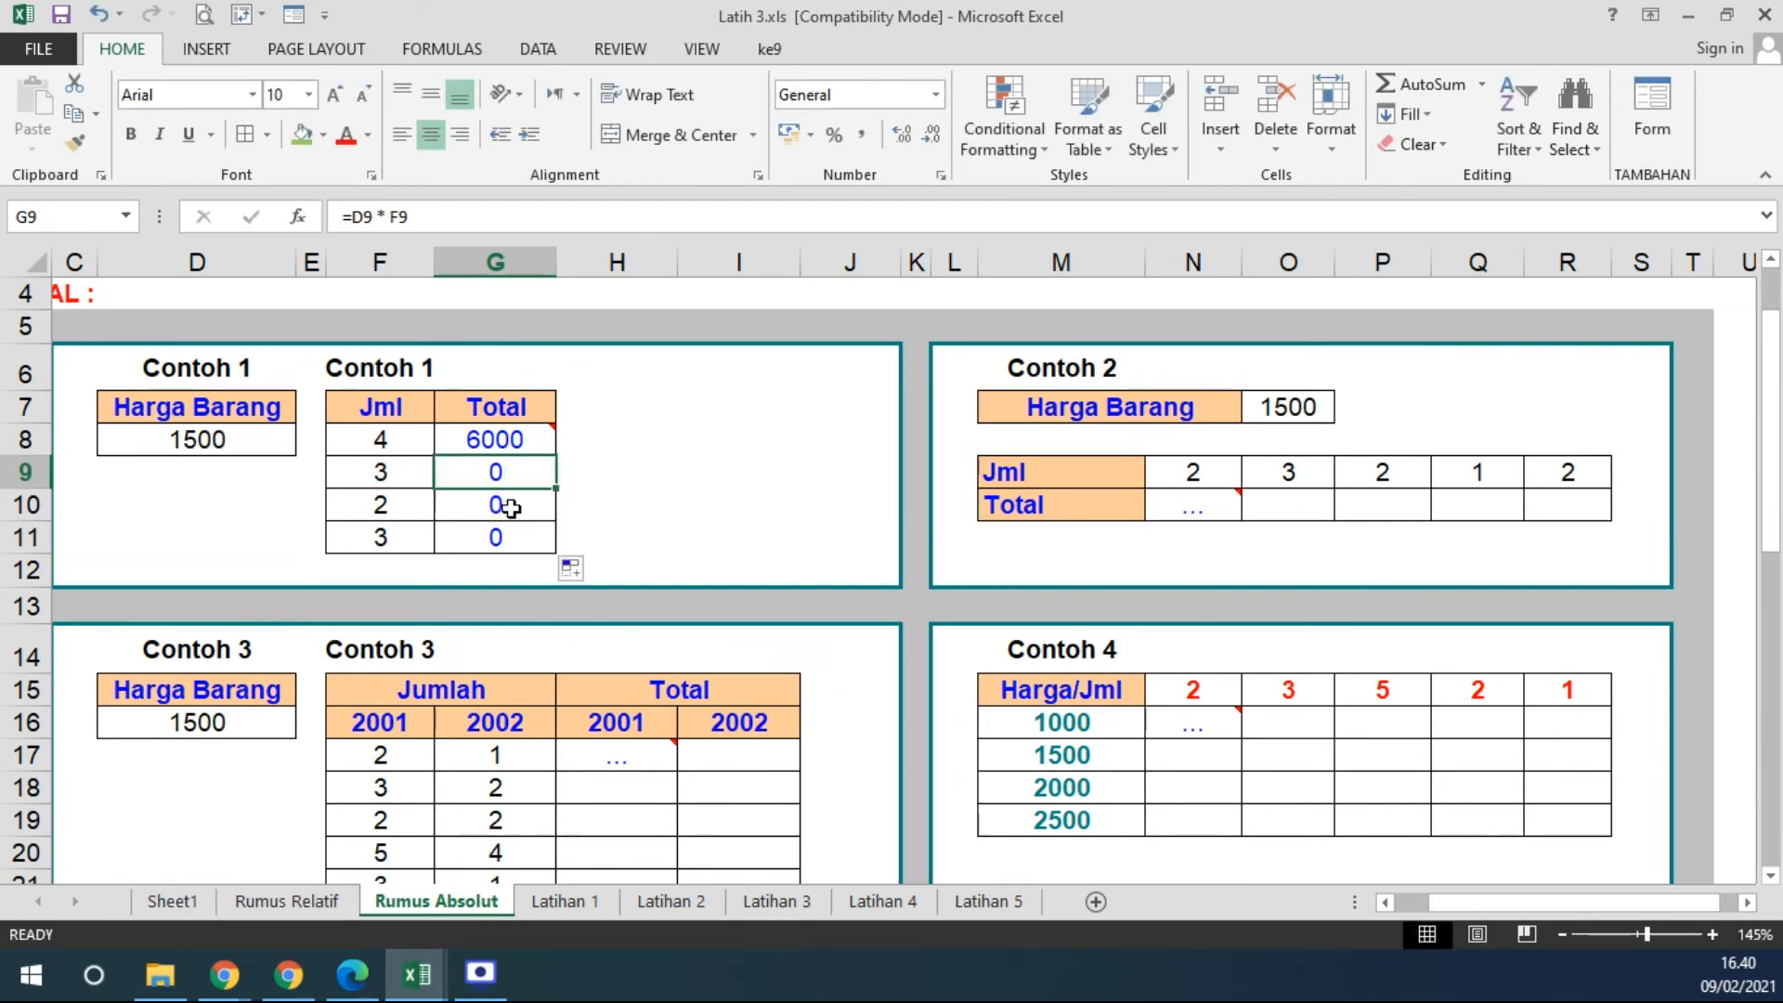
pyautogui.click(506, 538)
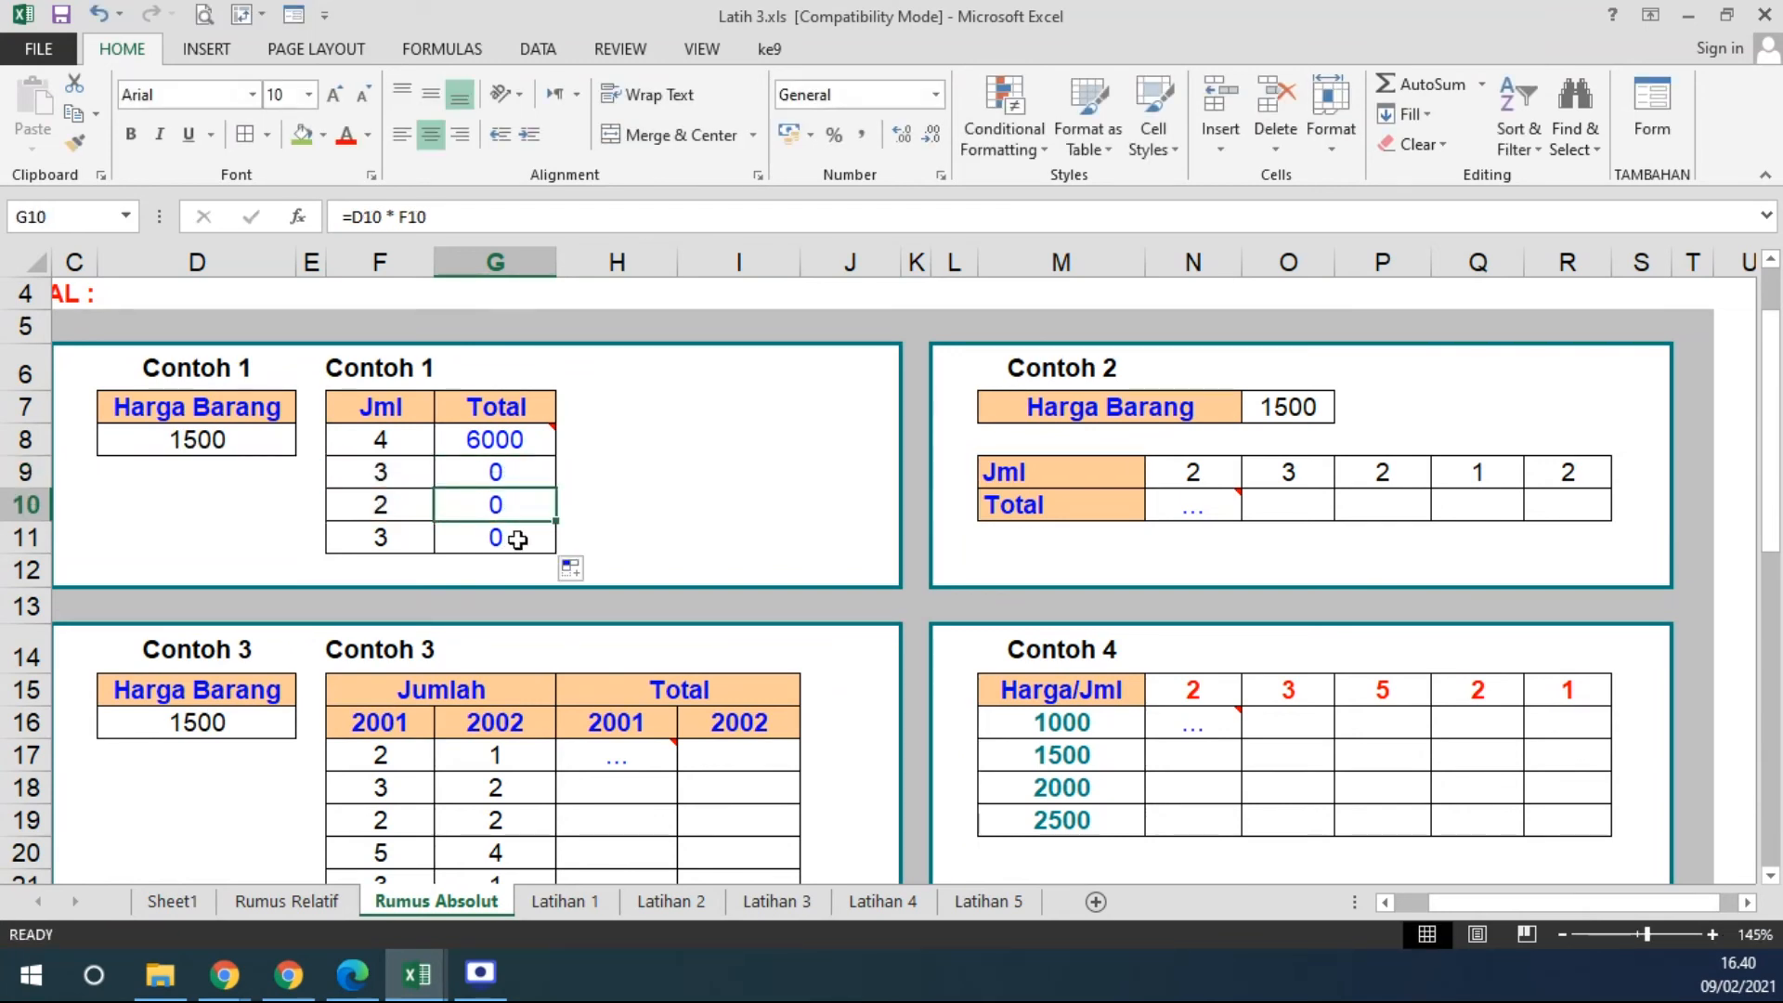
pyautogui.doubleClick(520, 538)
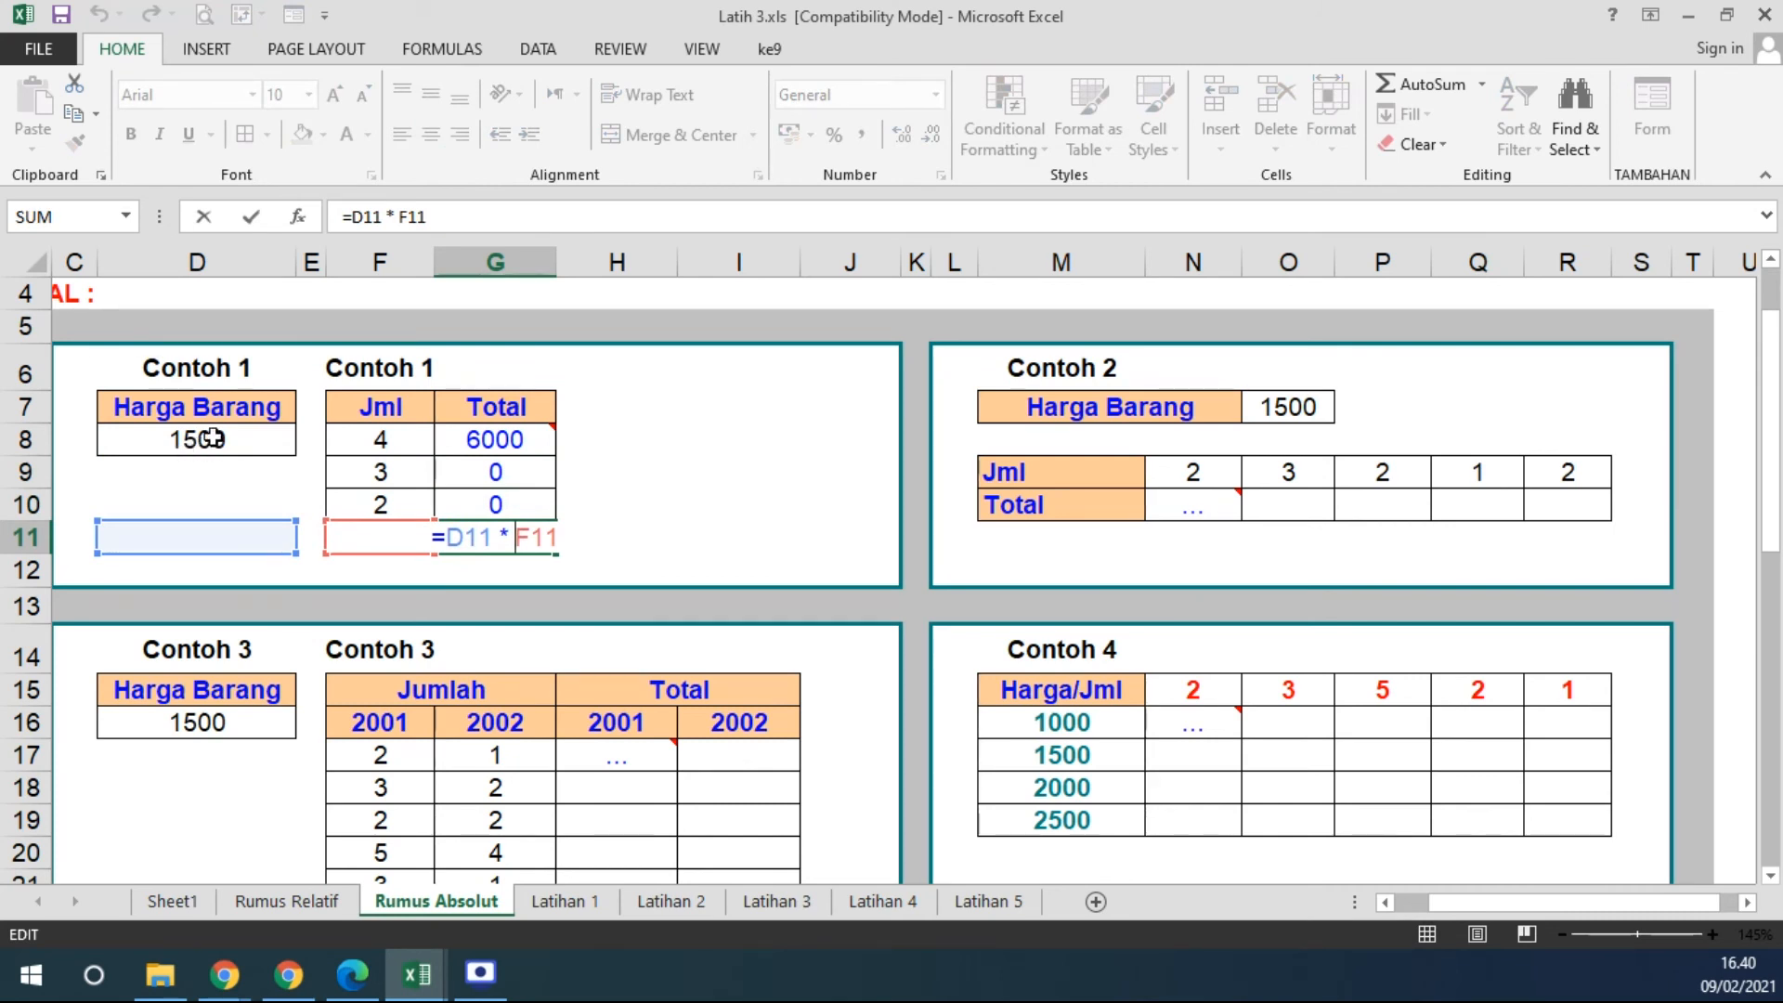
pyautogui.click(479, 444)
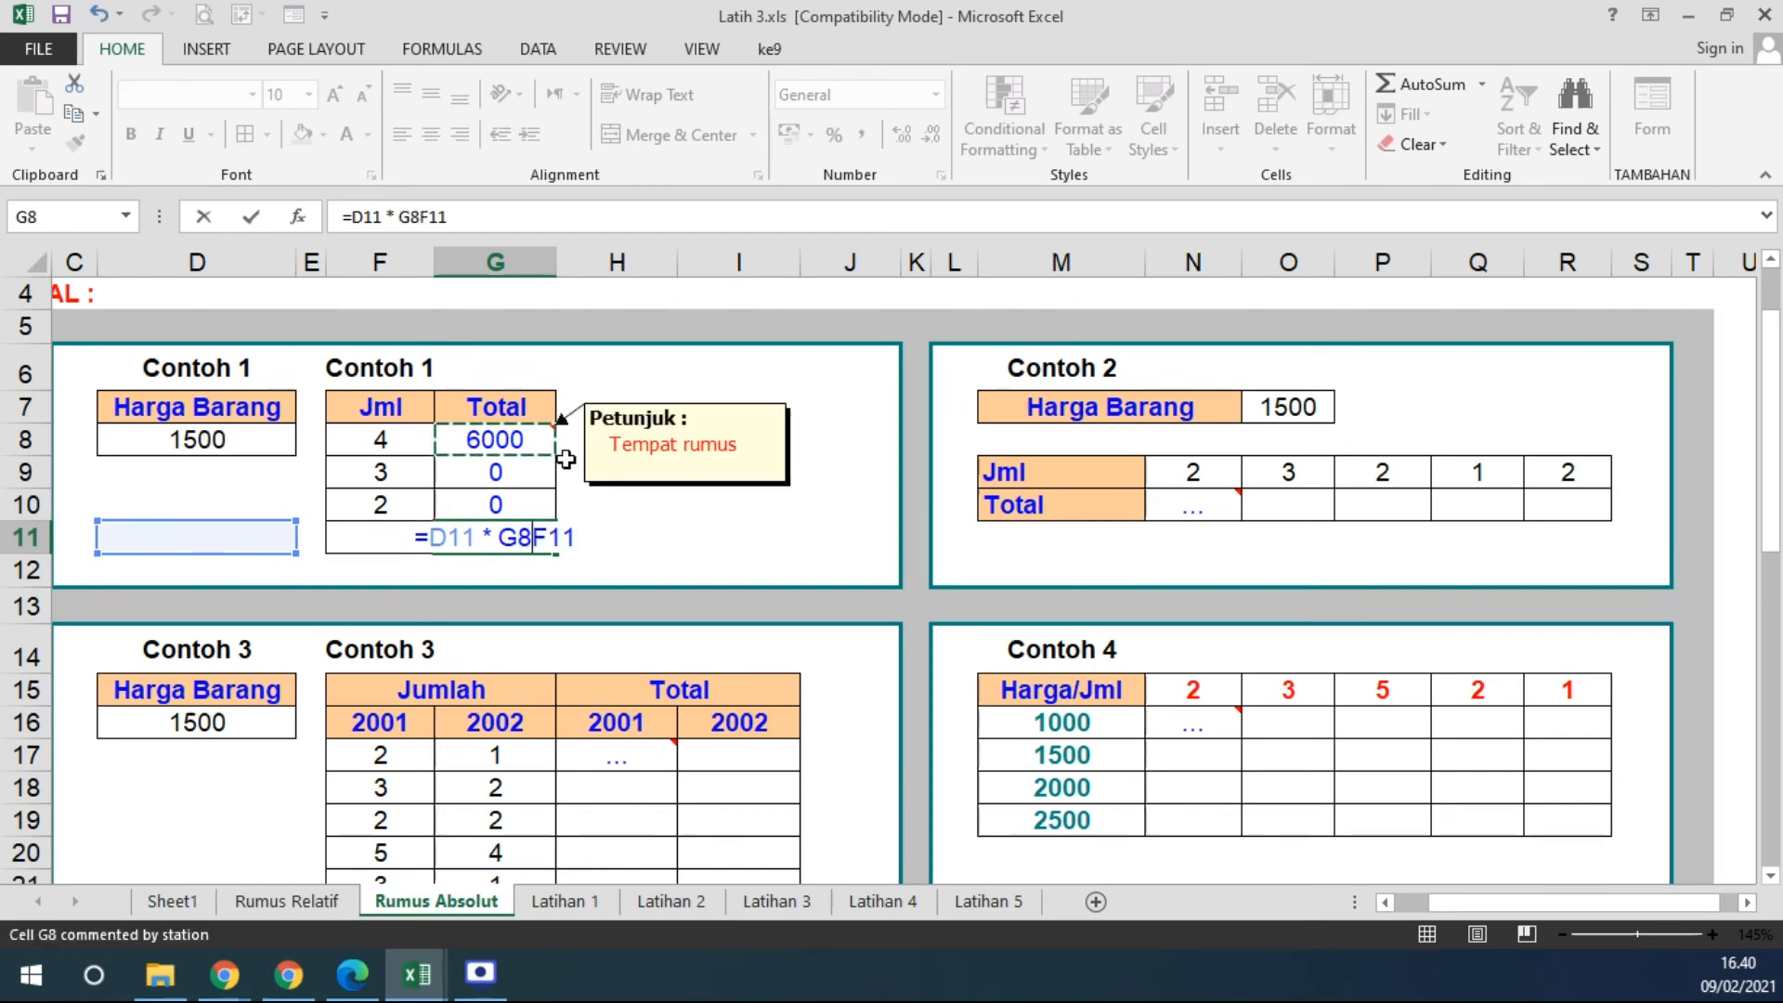
pyautogui.press('Escape')
# Make the D8 reference in G8 absolute as =$D$8 * F8 and refill the Contoh 1 totals down to G11.
pyautogui.doubleClick(490, 444)
pyautogui.moveTo(462, 442); pyautogui.dragTo(492, 442)
pyautogui.press('F4')
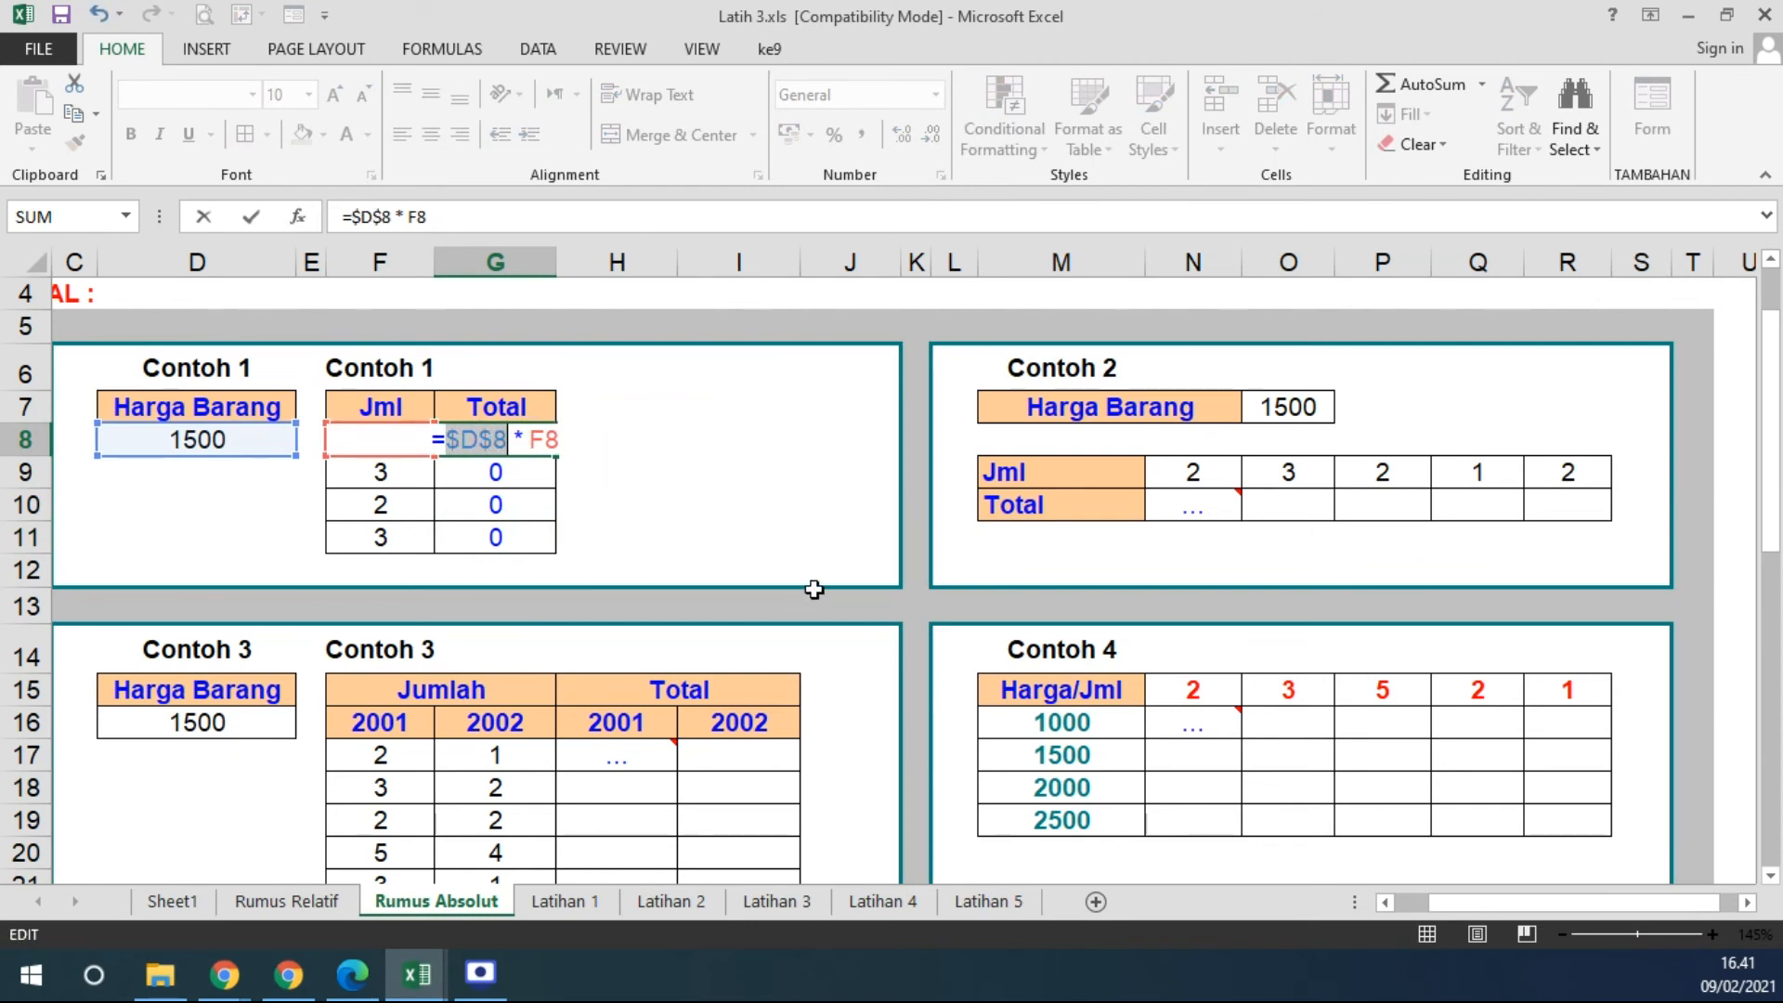
pyautogui.press('Return')
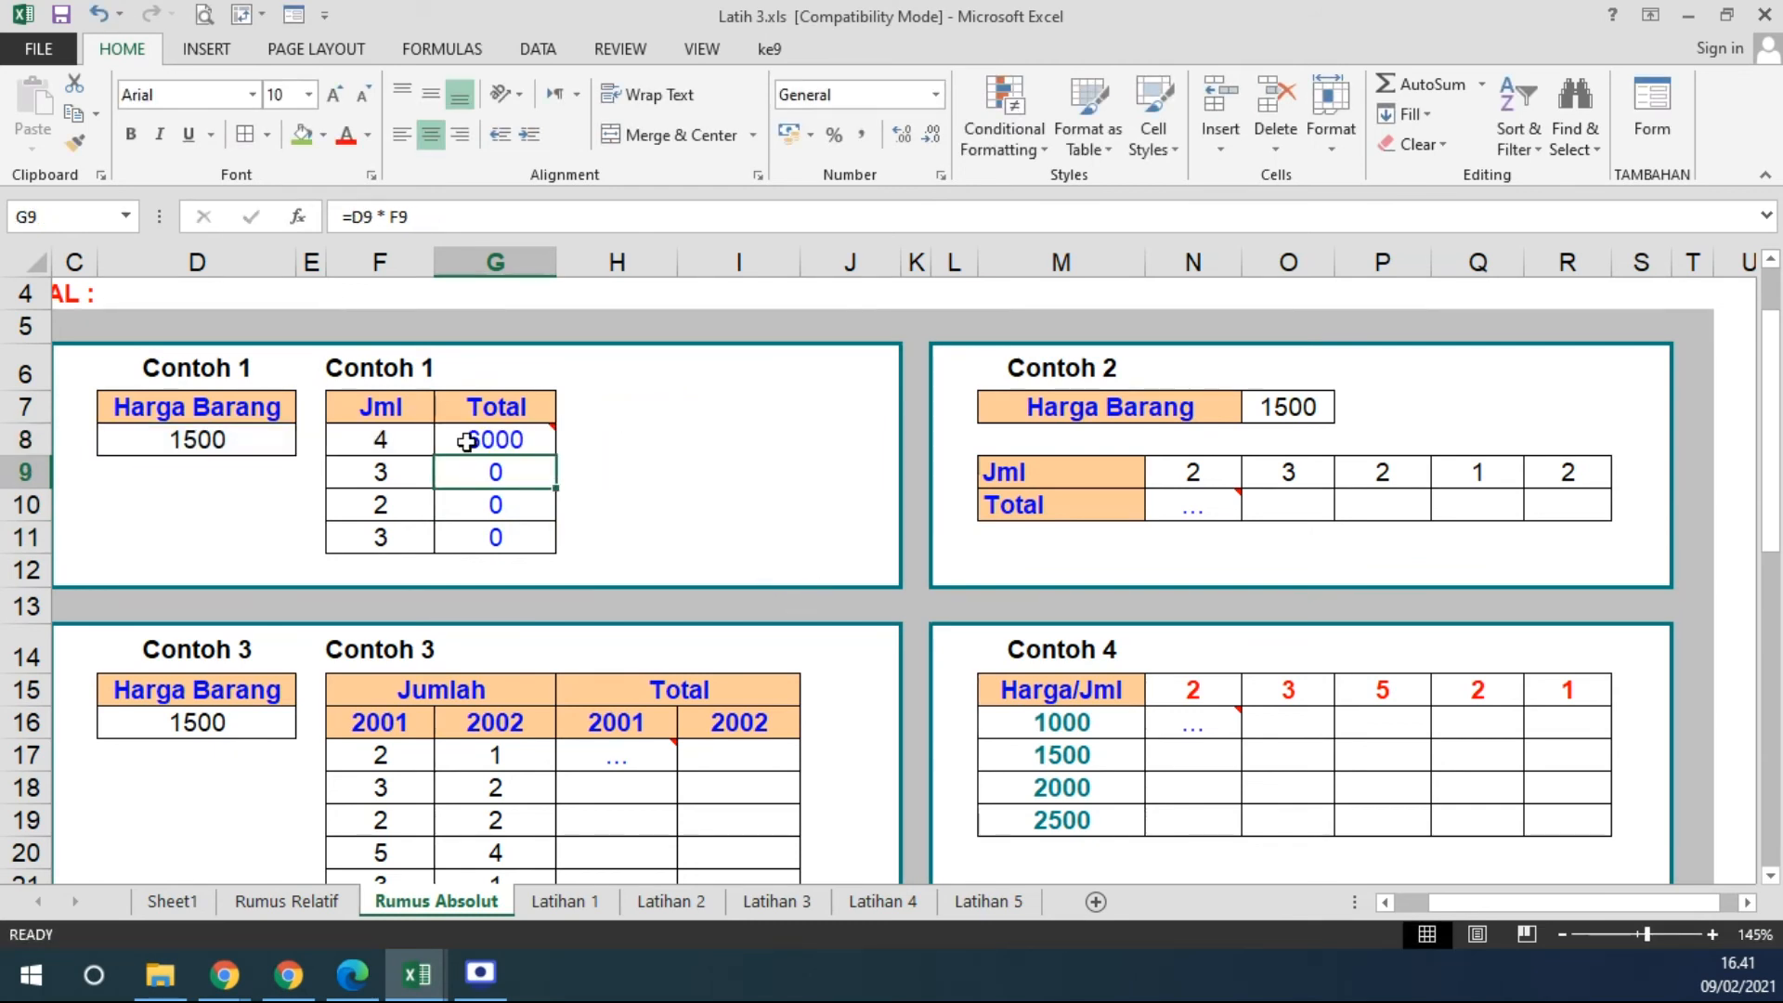
pyautogui.click(466, 442)
pyautogui.moveTo(555, 456); pyautogui.dragTo(556, 551)
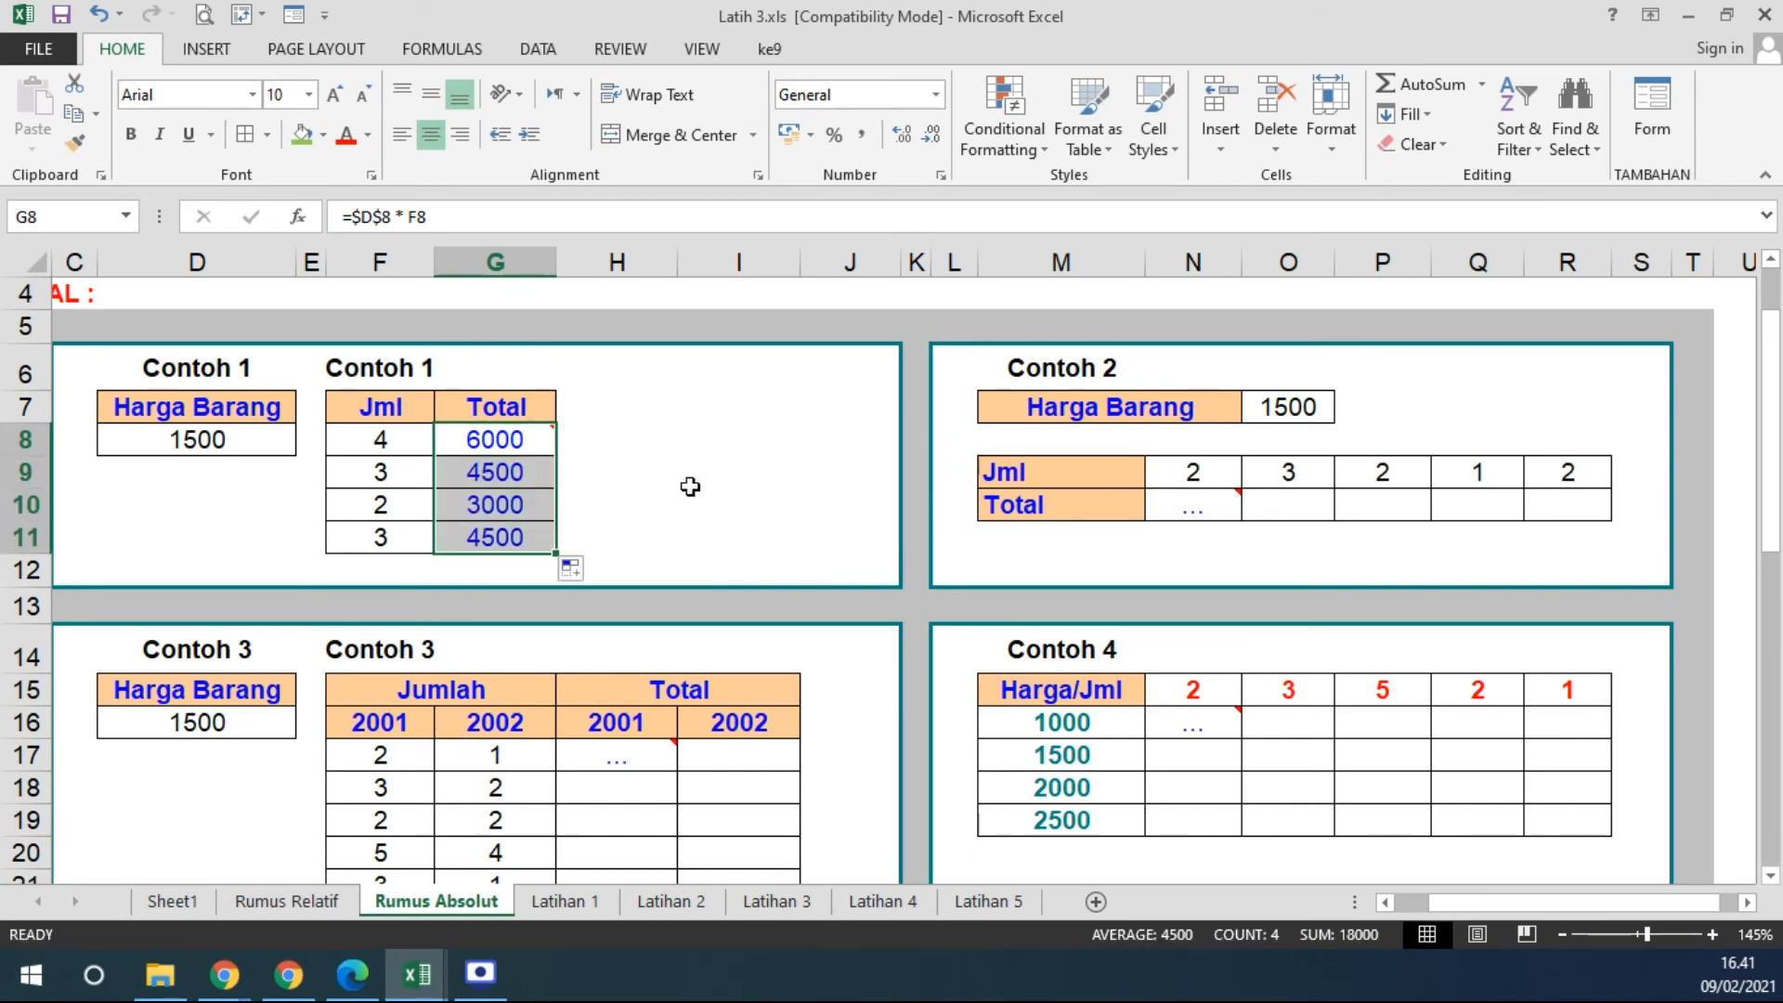
# Calculate the Contoh 2 totals with =$O$7 * N9 in N10, filled across to R10.
pyautogui.click(1746, 903)
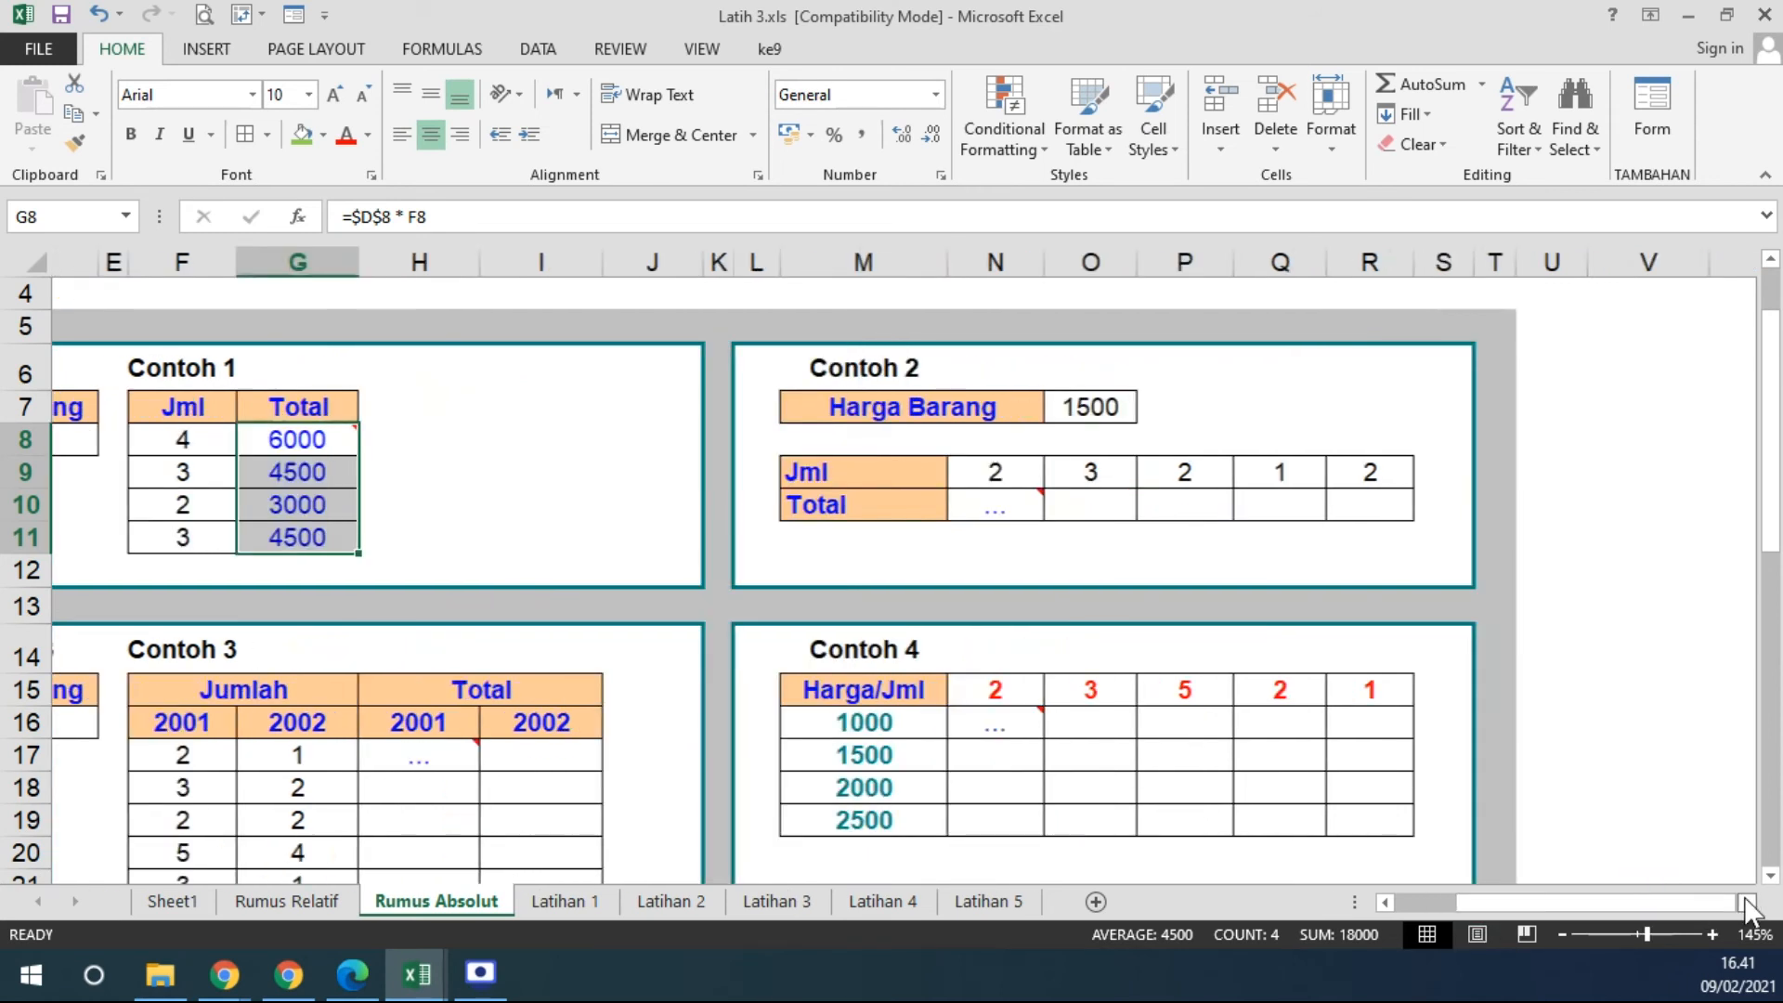
pyautogui.click(1746, 903)
pyautogui.click(698, 507)
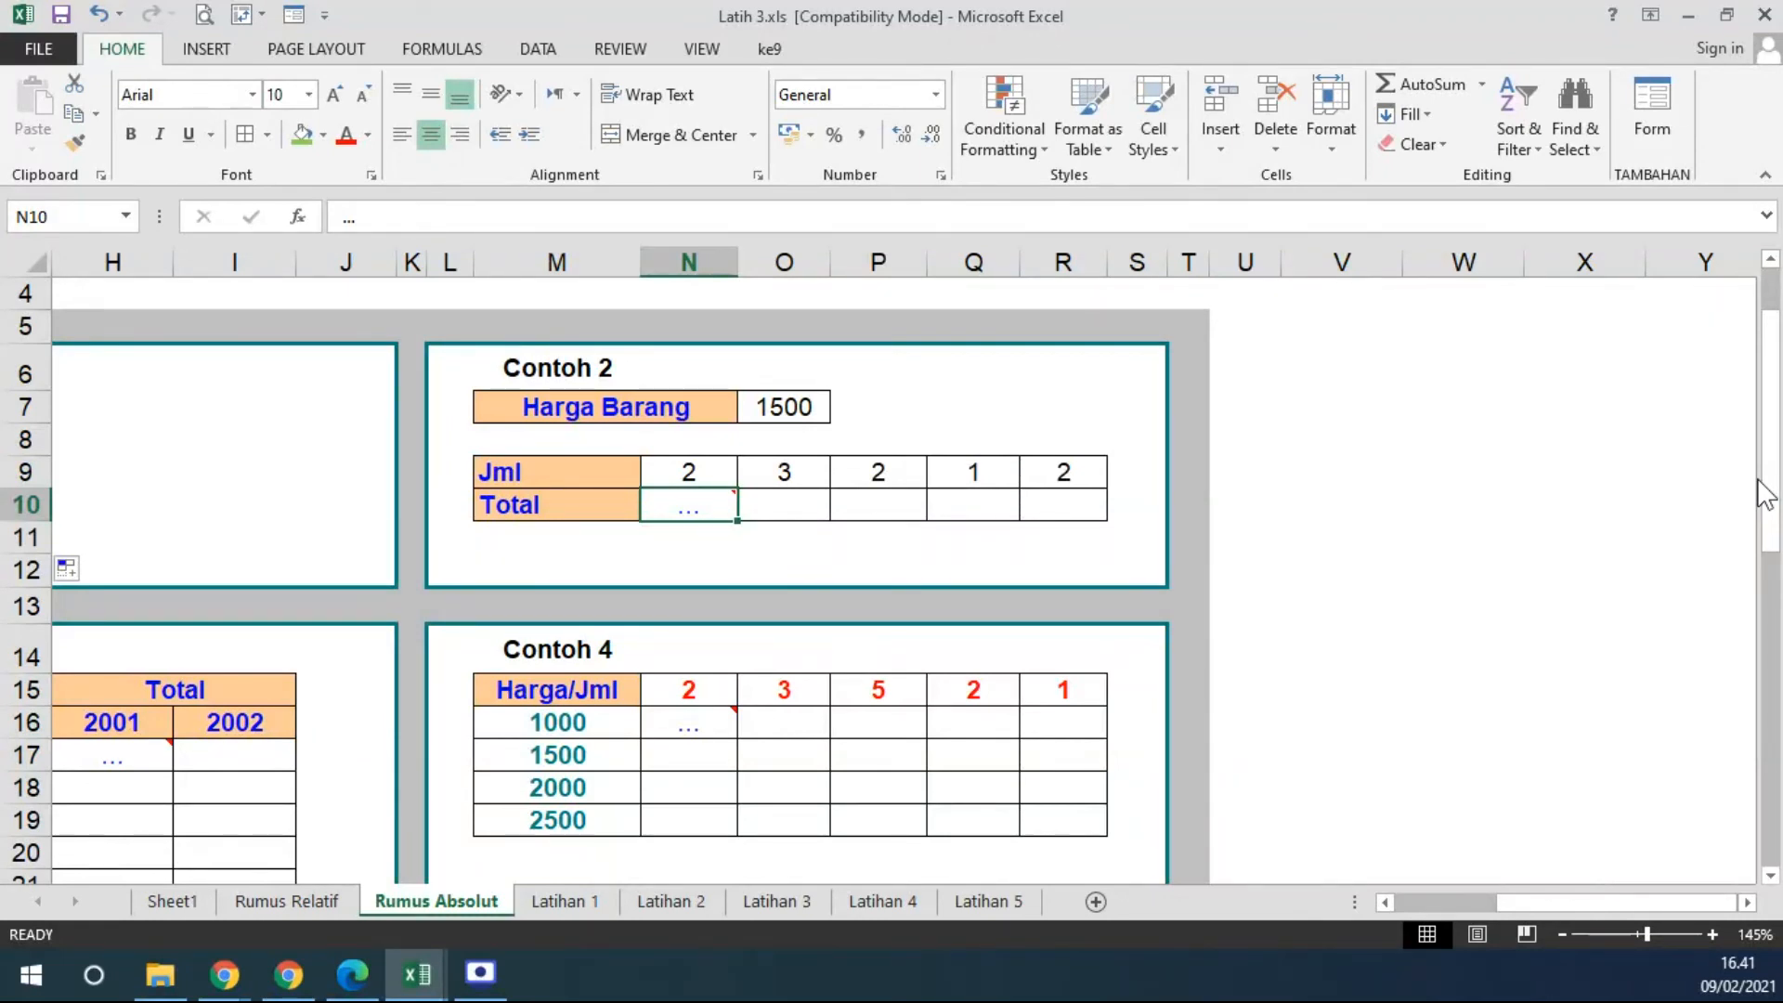
pyautogui.write('=')
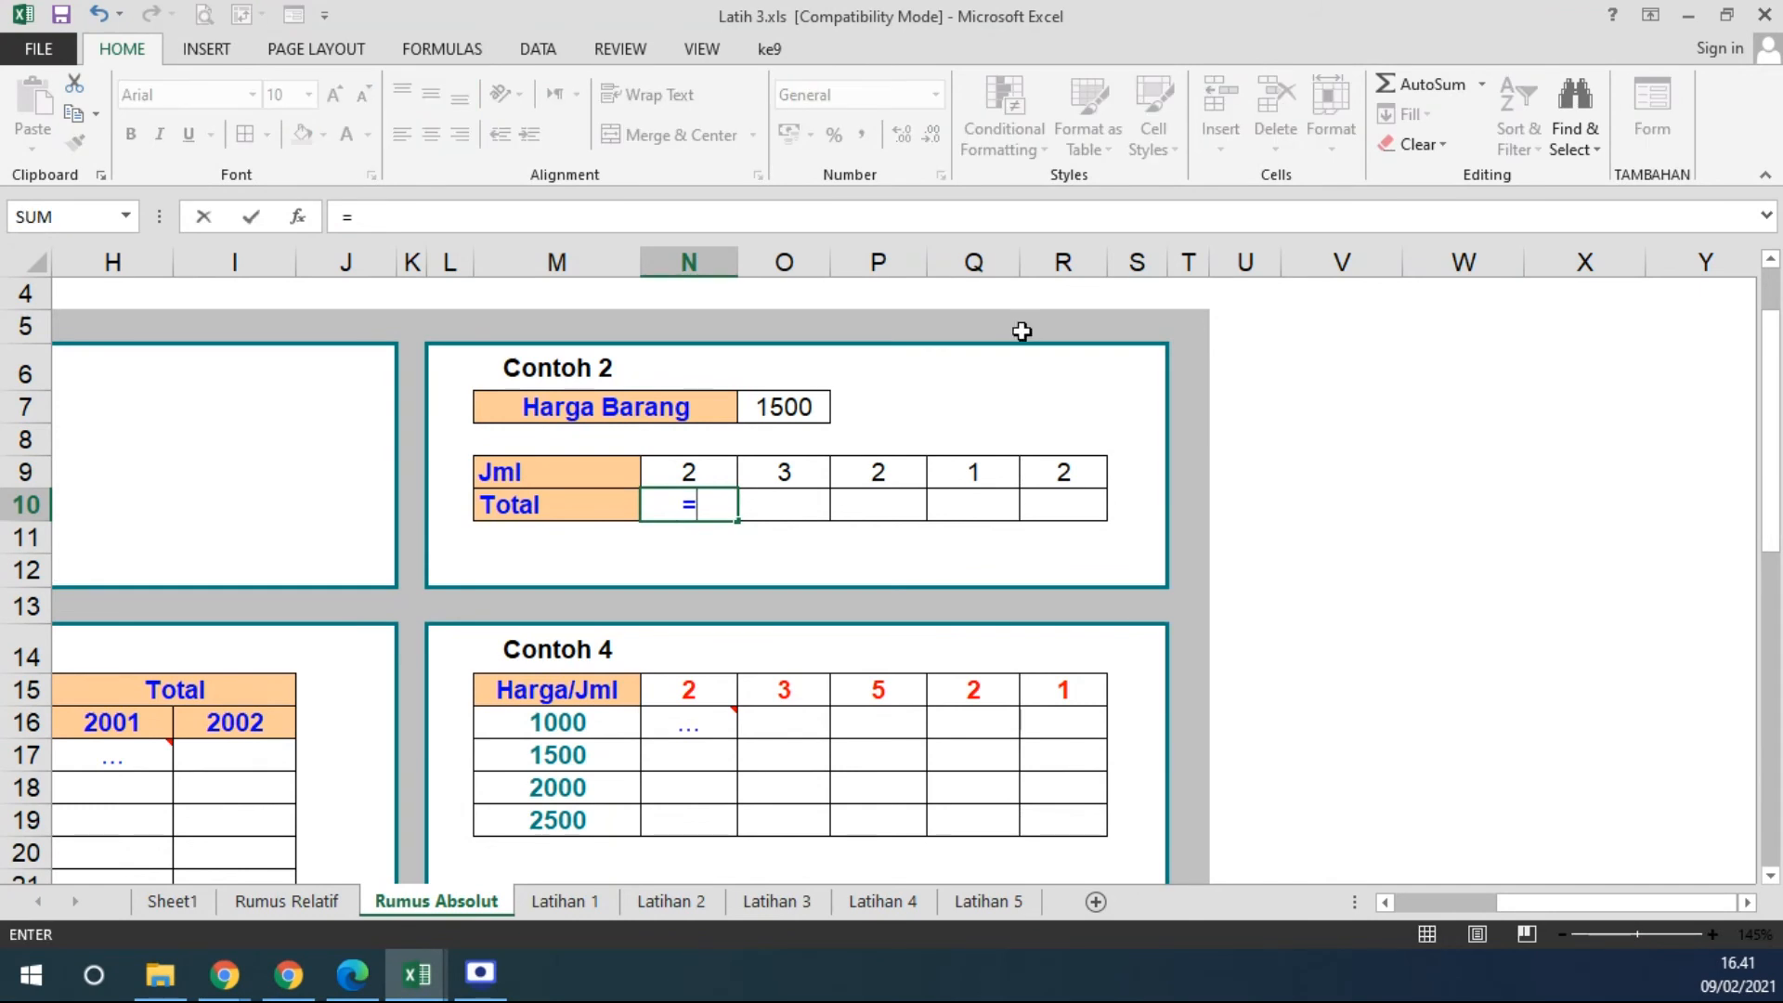
pyautogui.click(795, 409)
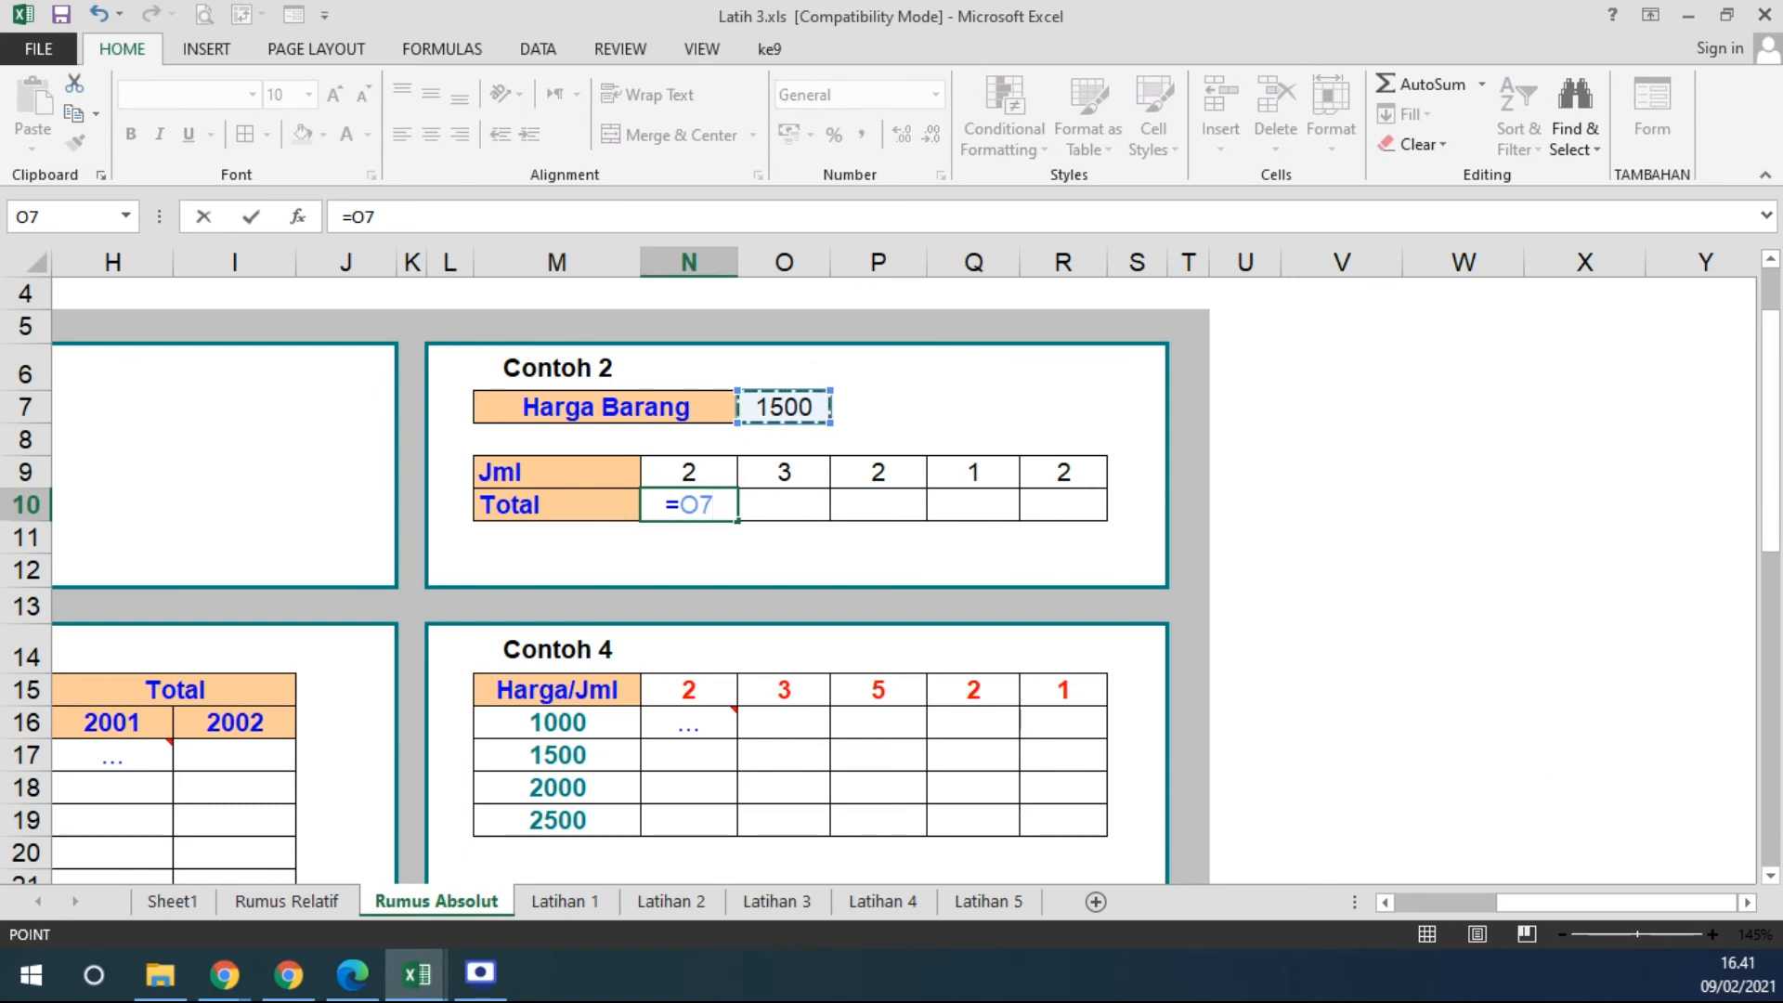
pyautogui.press('F4')
pyautogui.write('*')
pyautogui.write('*')
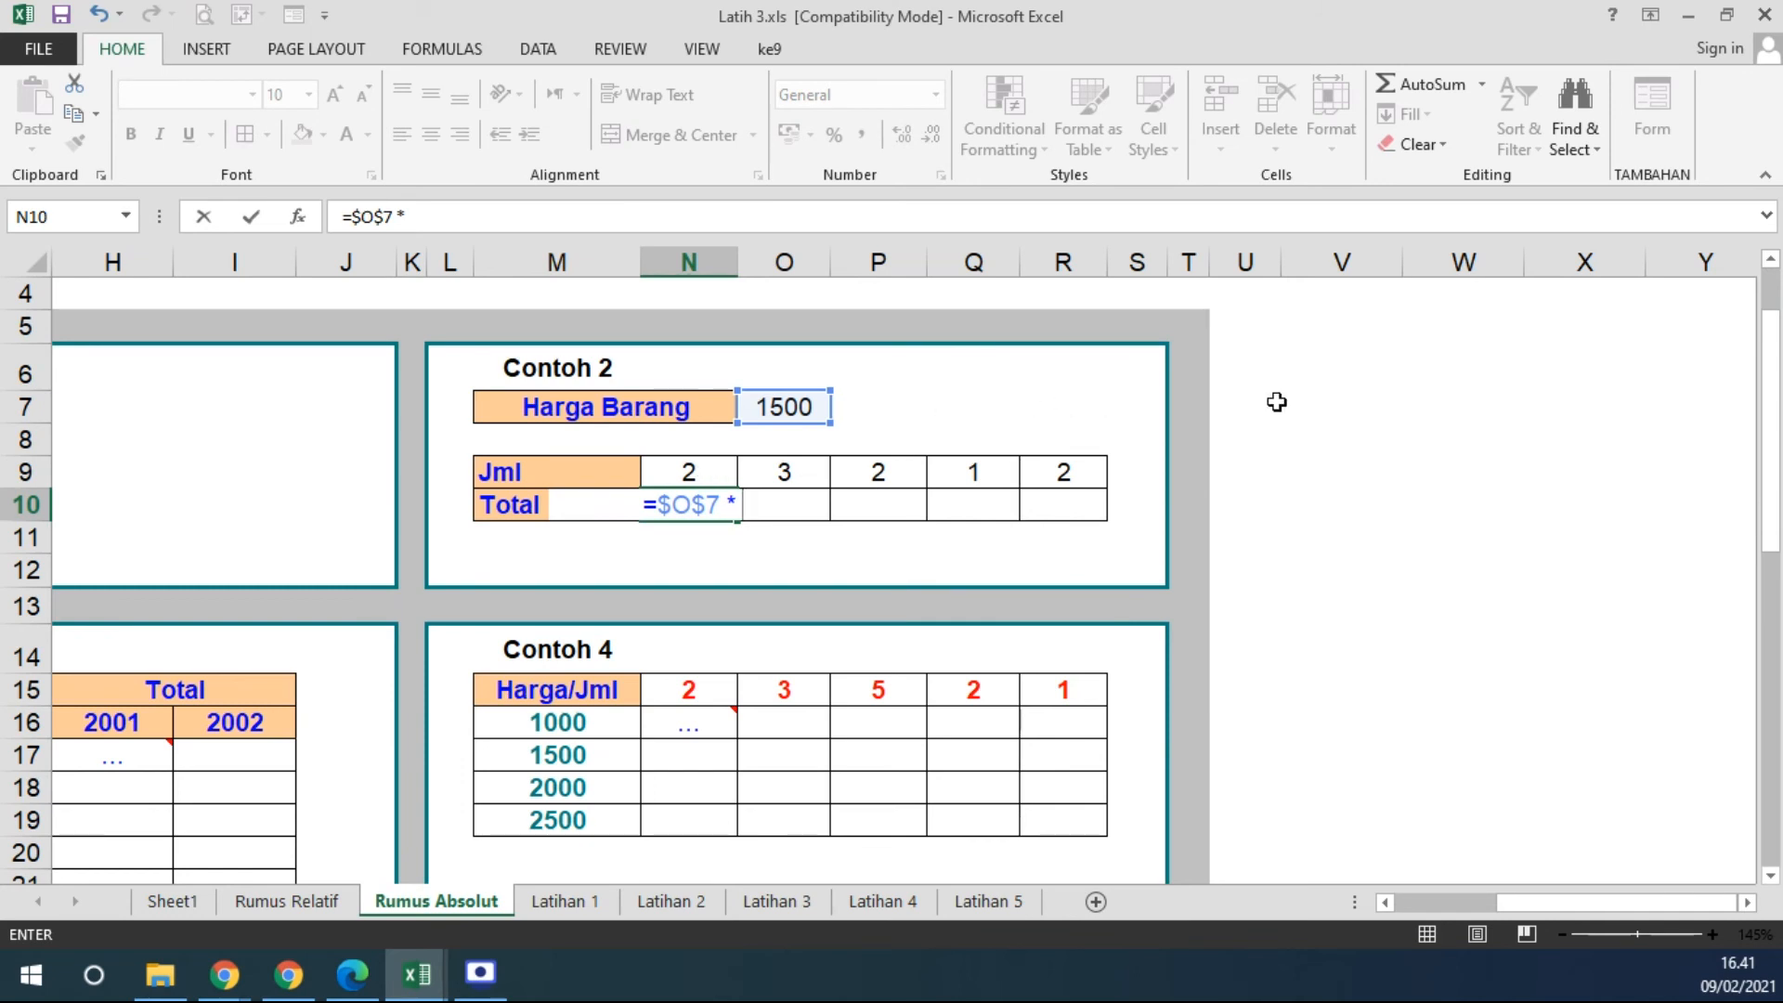
pyautogui.click(706, 471)
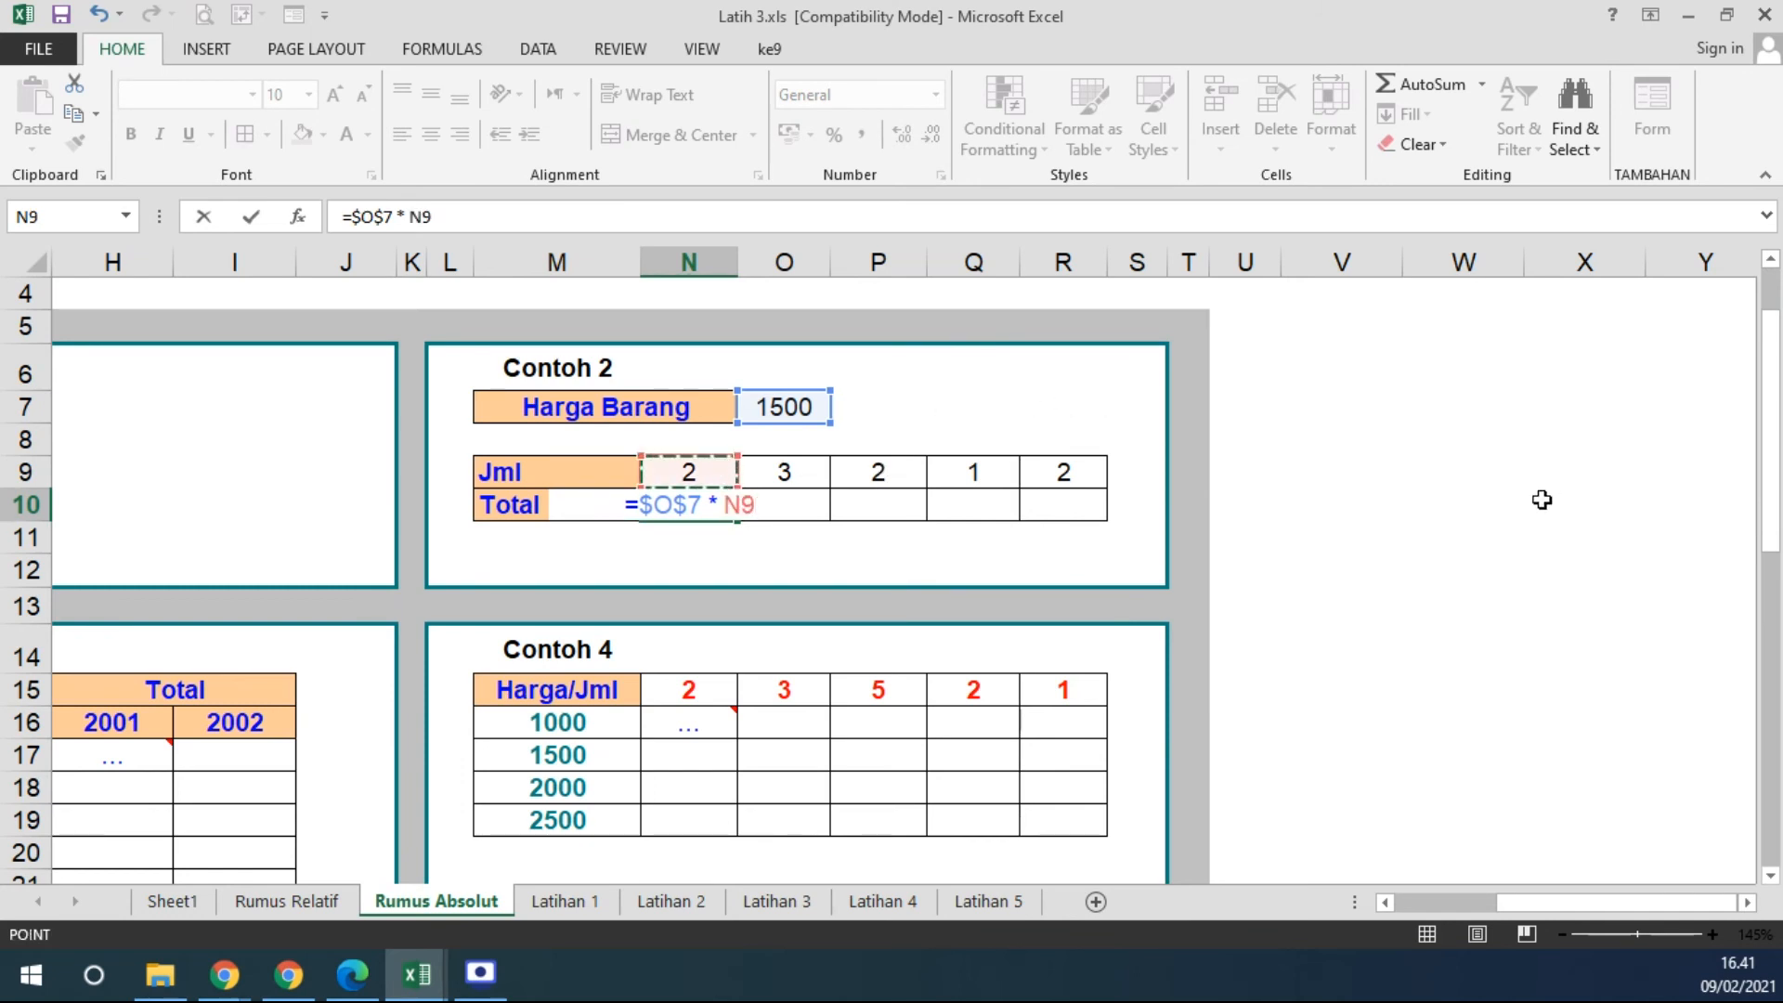
pyautogui.press('Return')
pyautogui.click(703, 504)
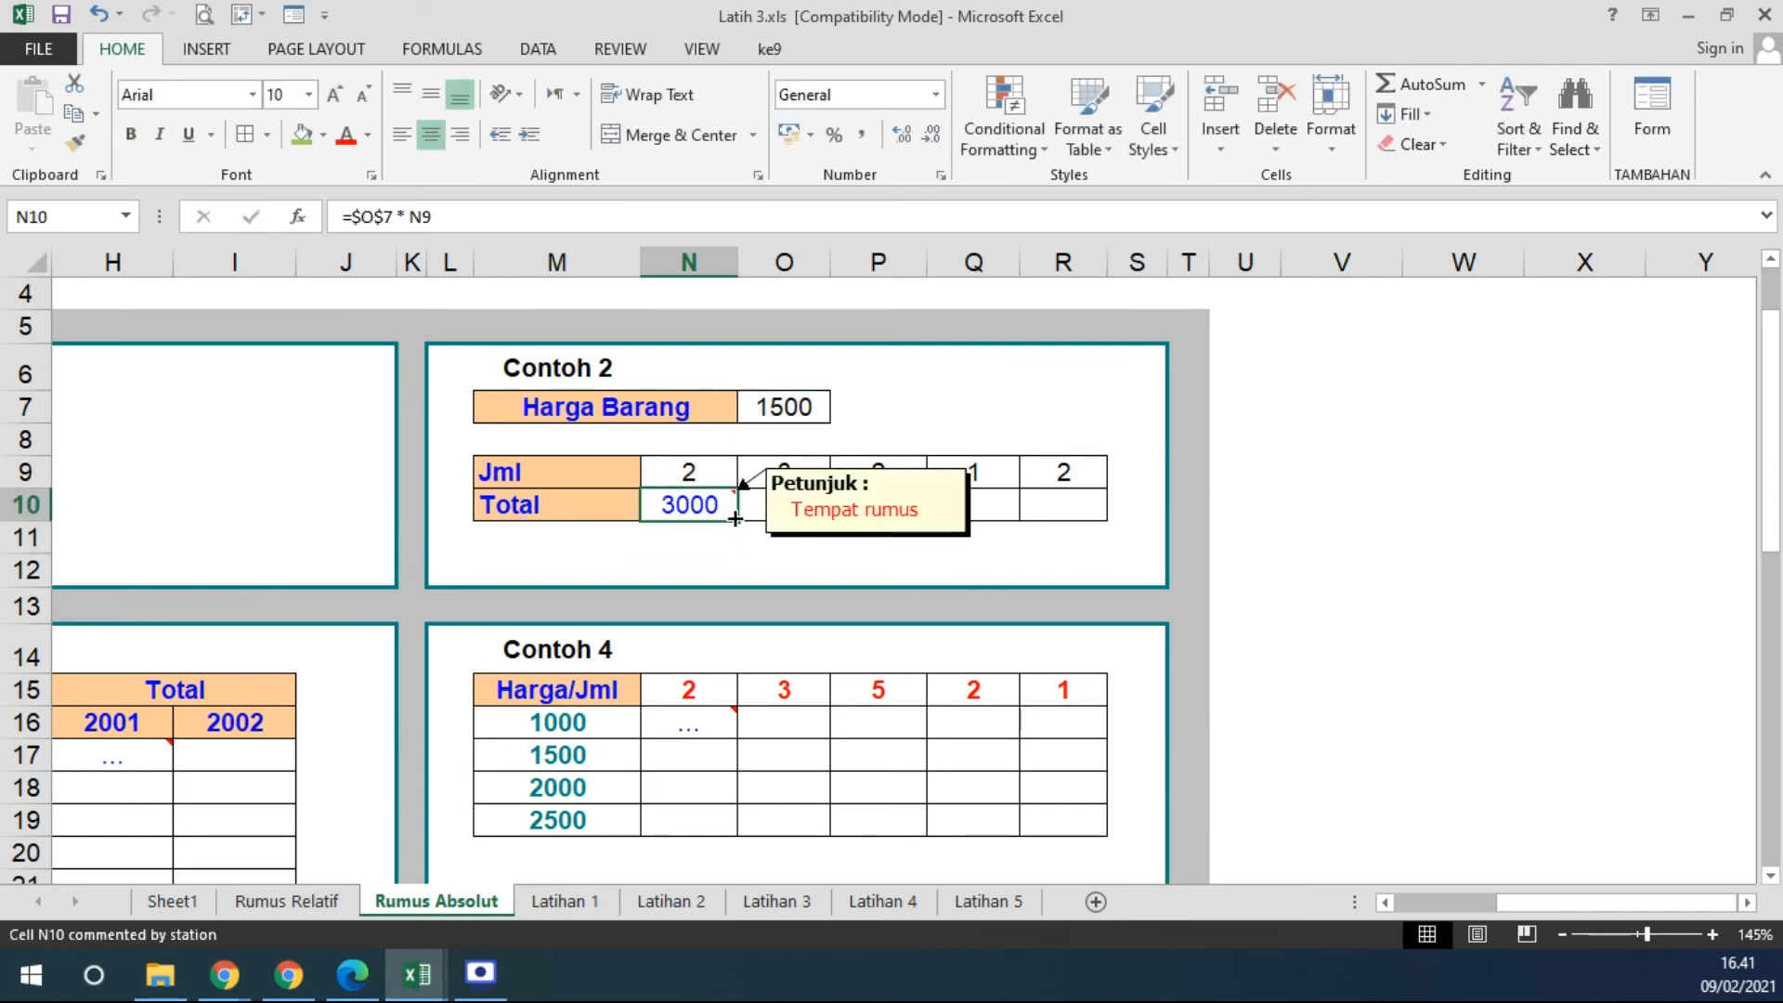
pyautogui.moveTo(740, 521); pyautogui.dragTo(1105, 515)
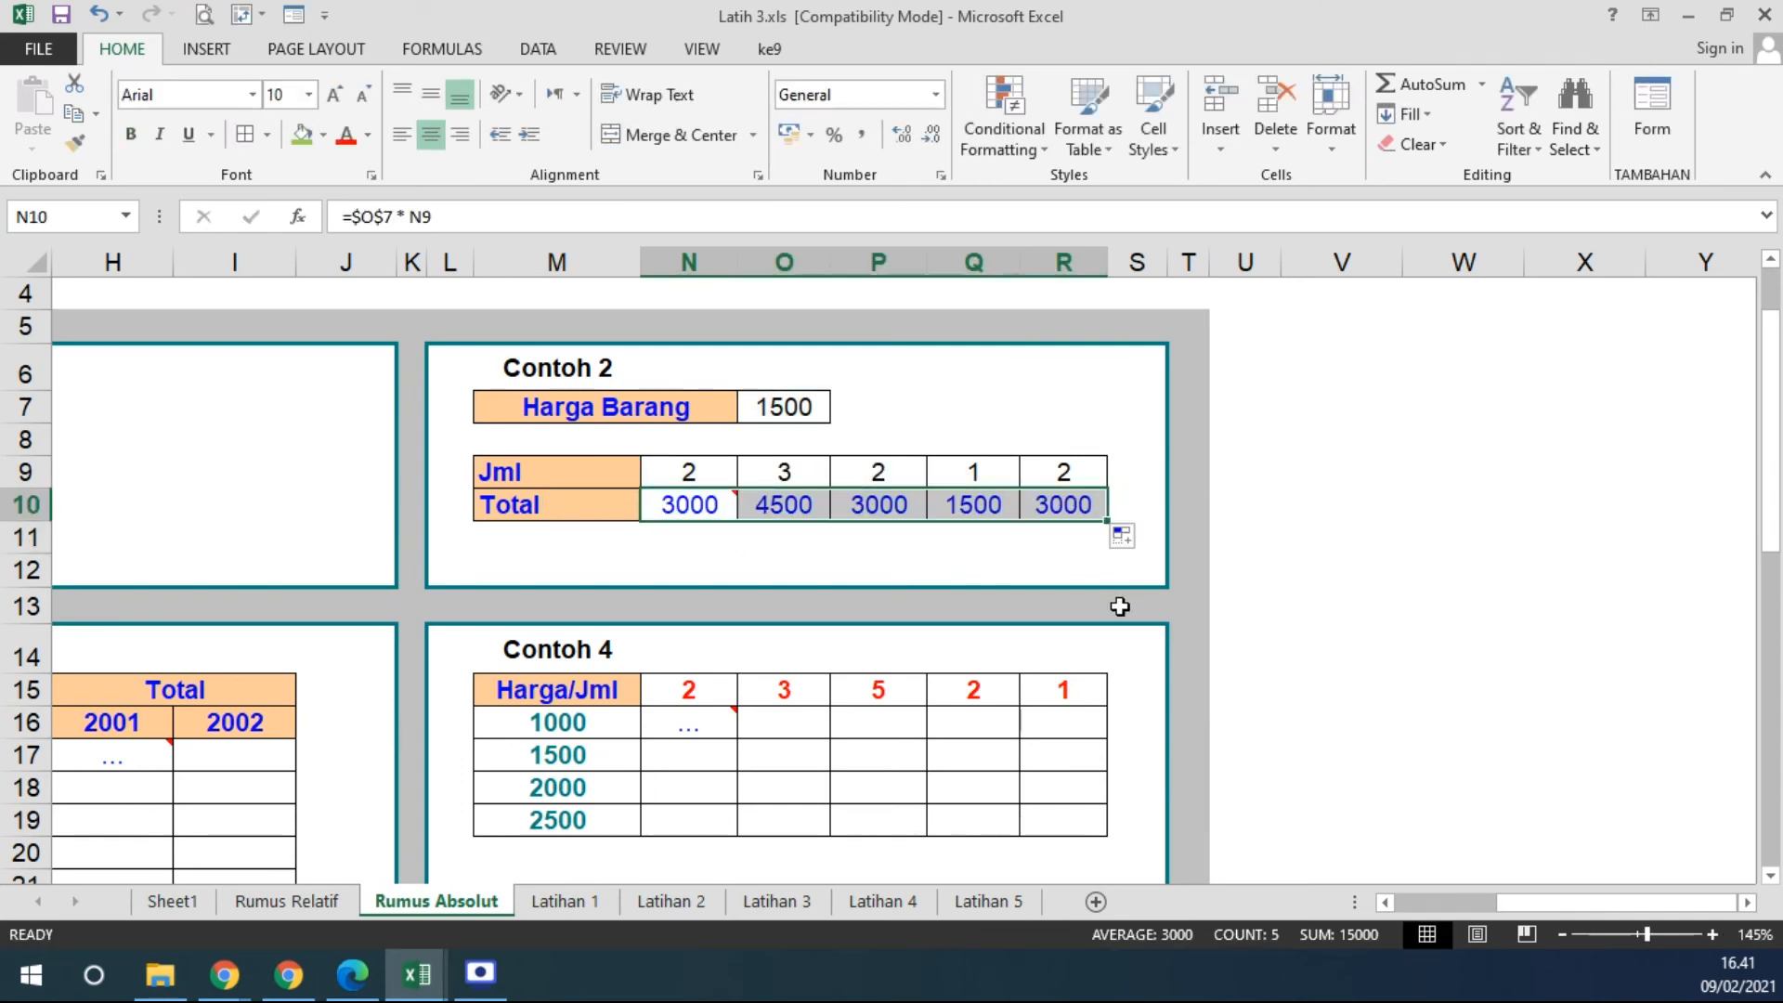
# Examine the absolute $O$7 reference in the N10 formula.
pyautogui.click(703, 504)
pyautogui.doubleClick(703, 504)
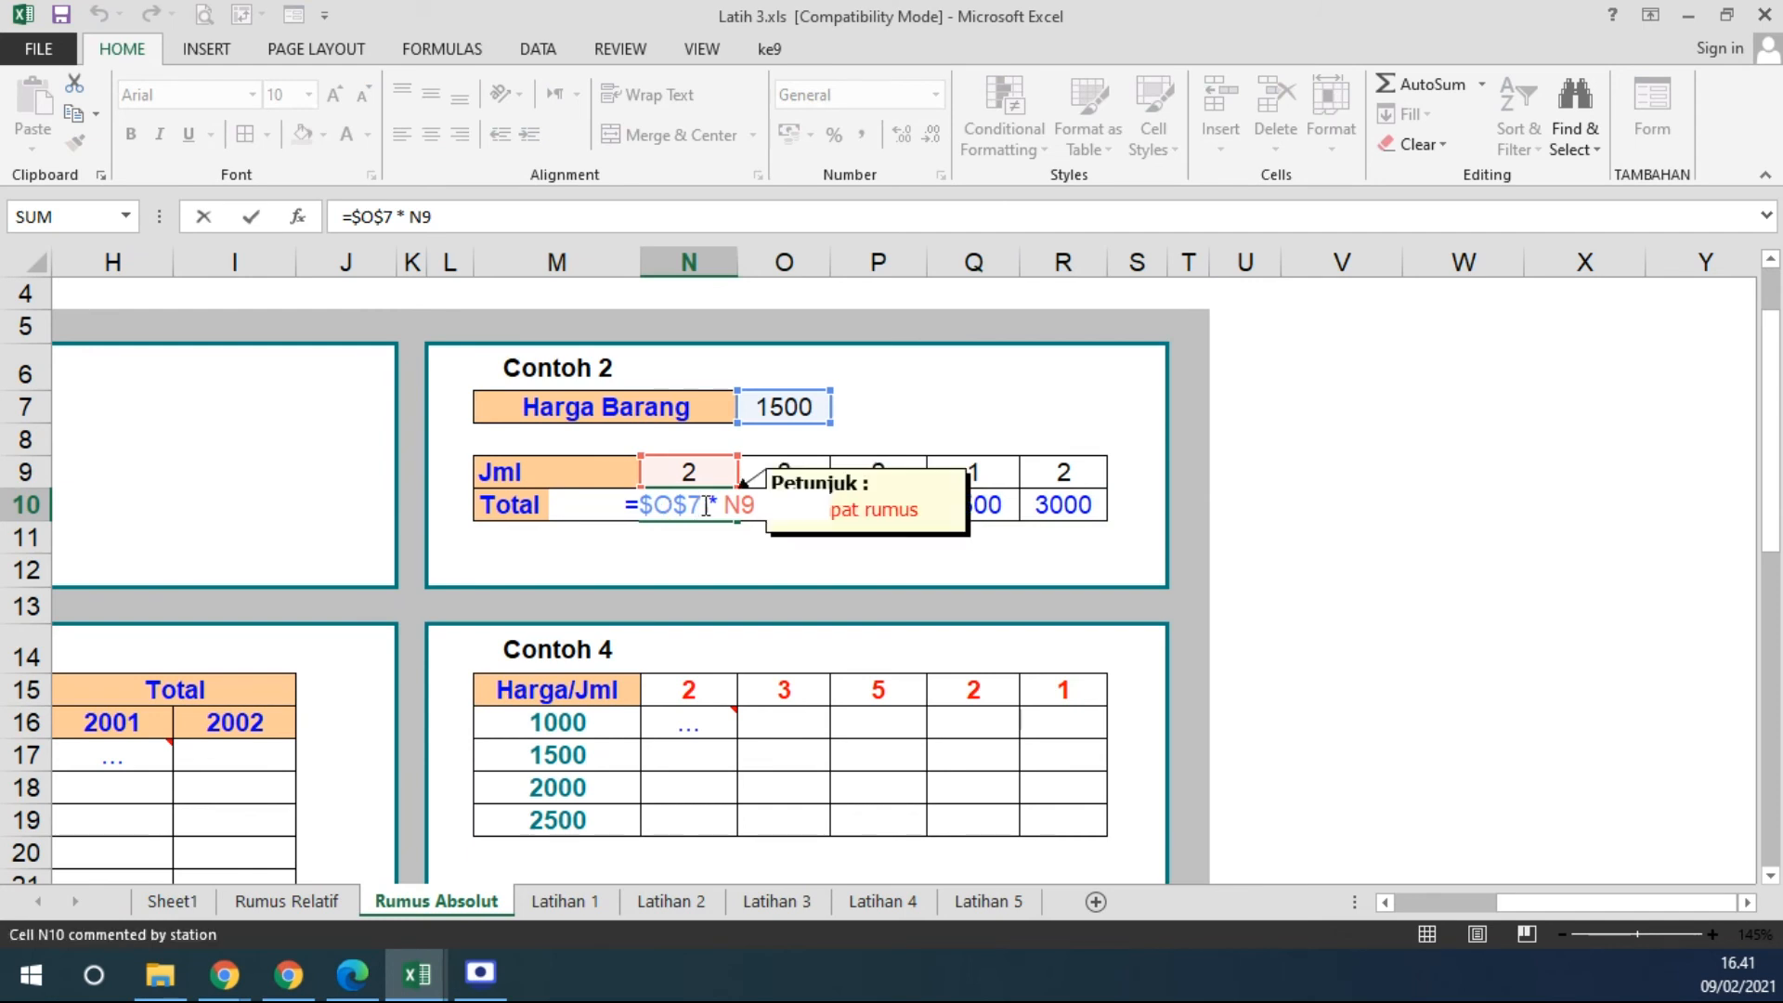
pyautogui.moveTo(702, 504); pyautogui.dragTo(643, 504)
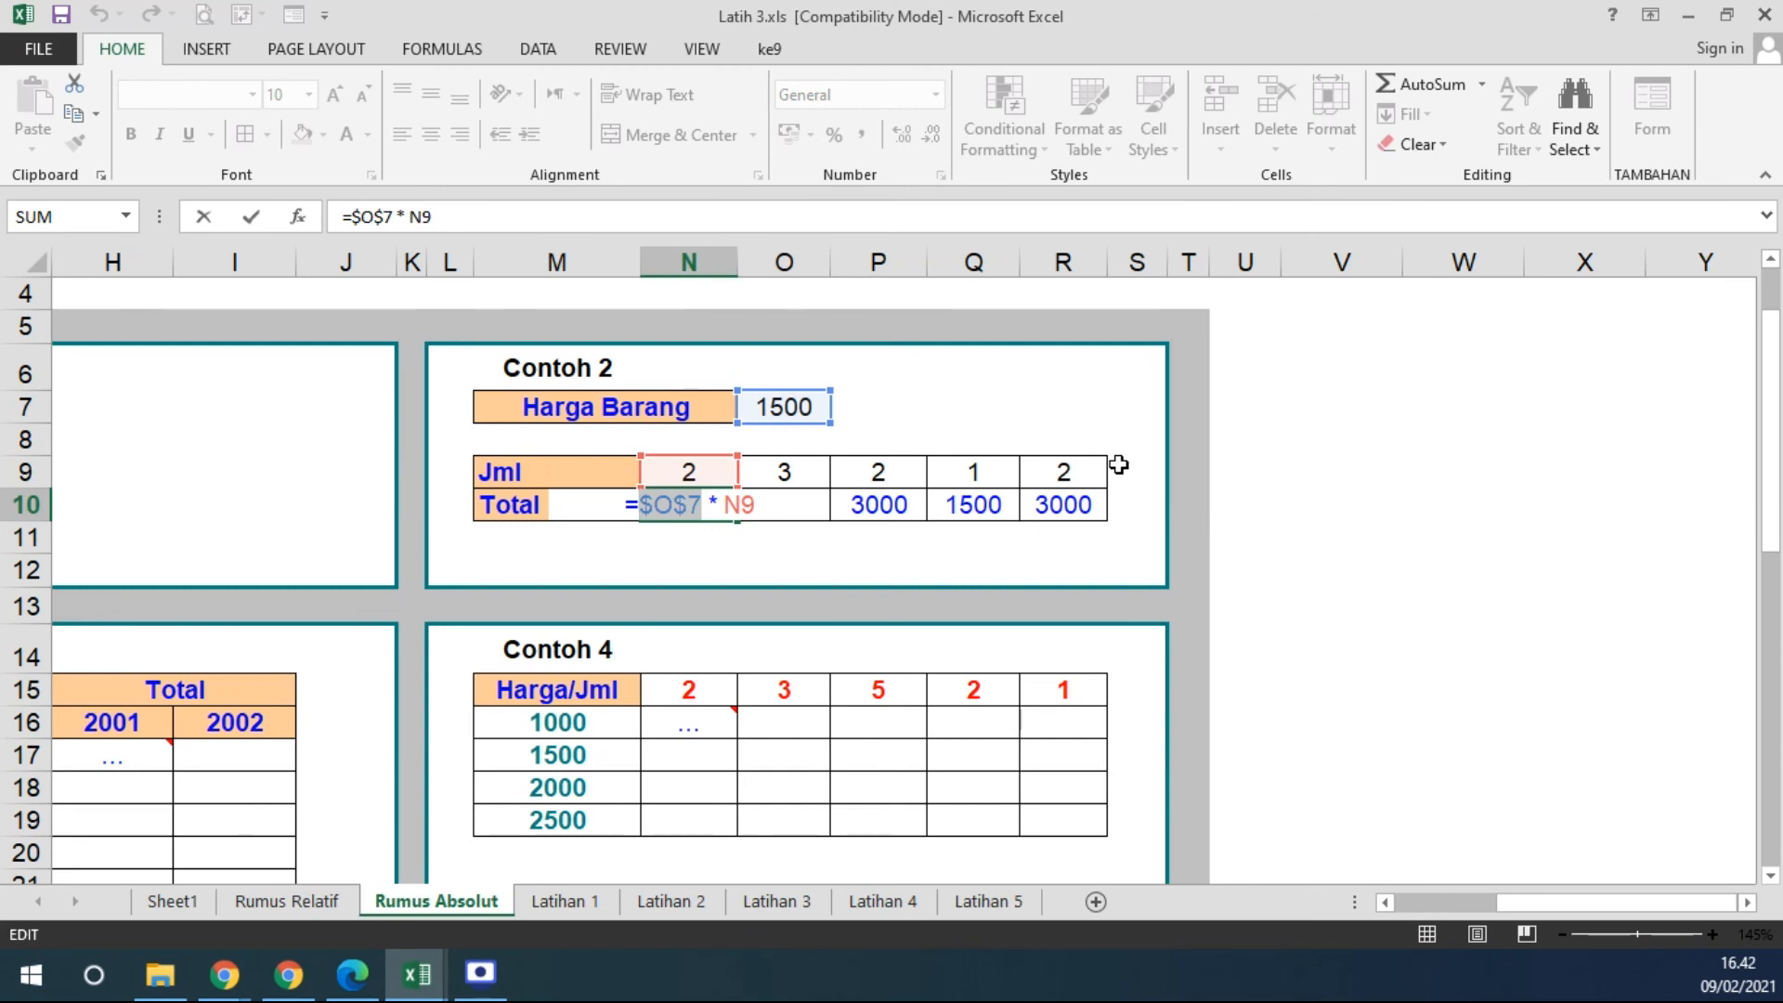
pyautogui.press('Return')
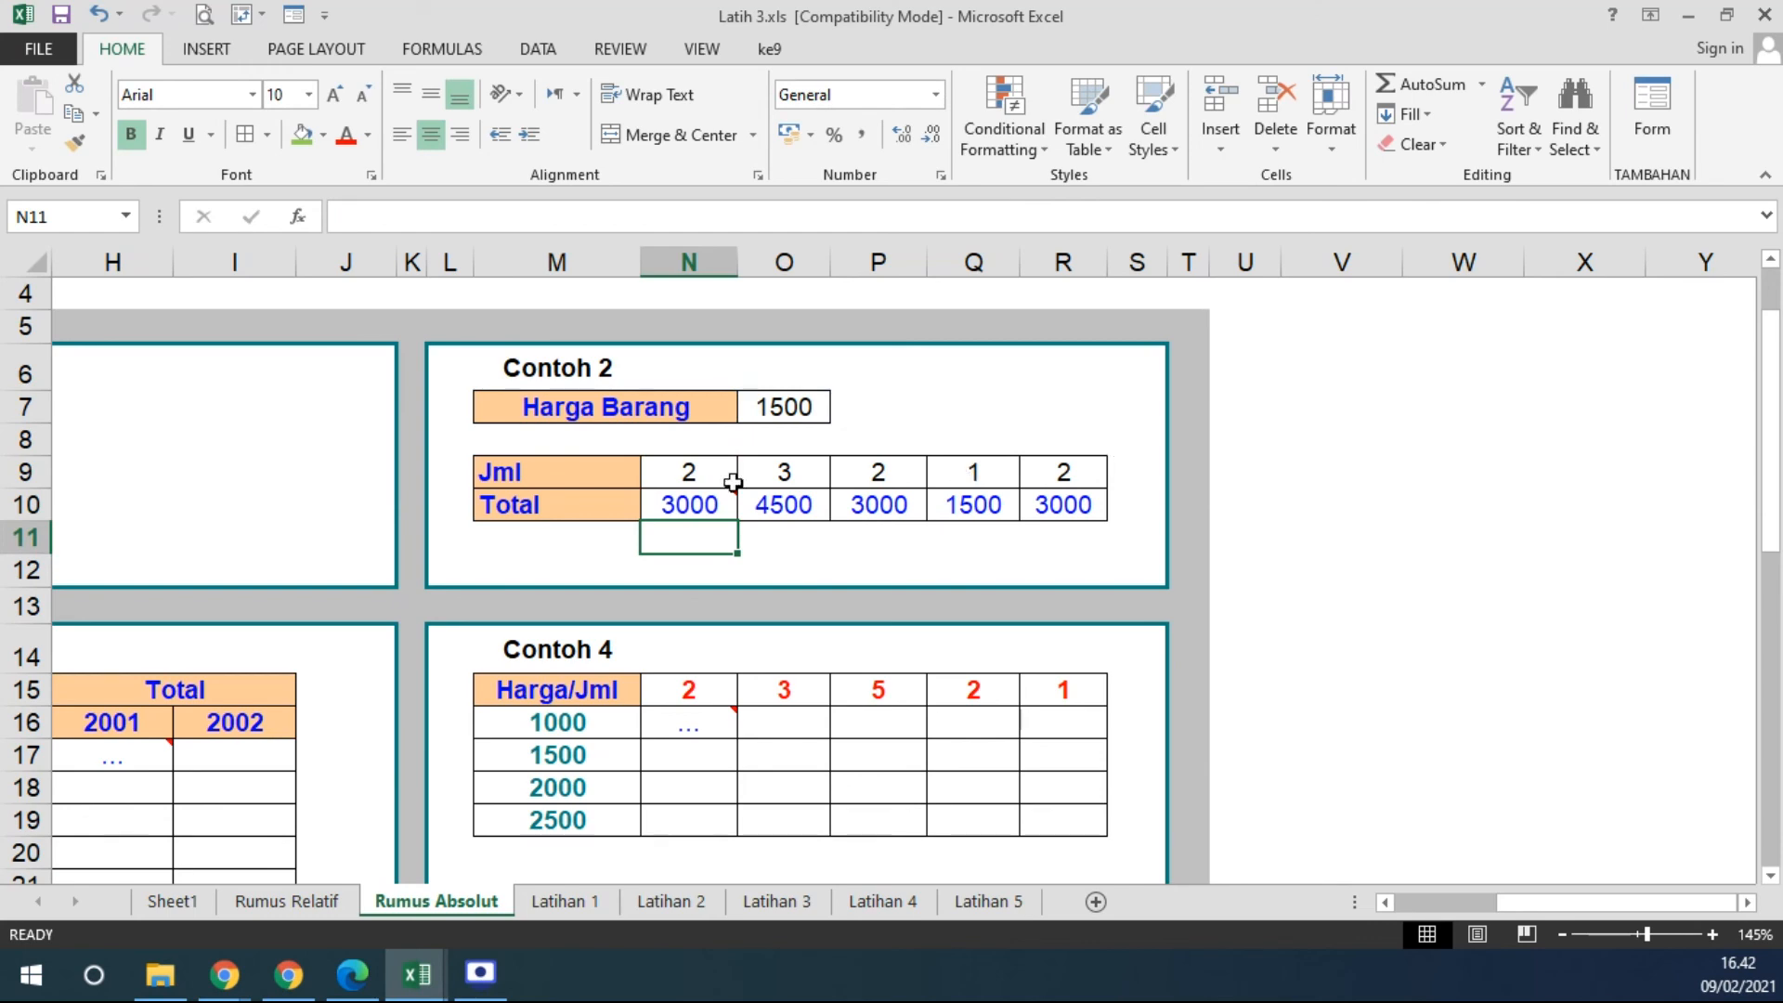
# Examine the Contoh 3 layout, covering the Harga Barang in D16 and the 2001 and 2002 quantities in F17:G21.
pyautogui.moveTo(1486, 903); pyautogui.dragTo(1378, 917)
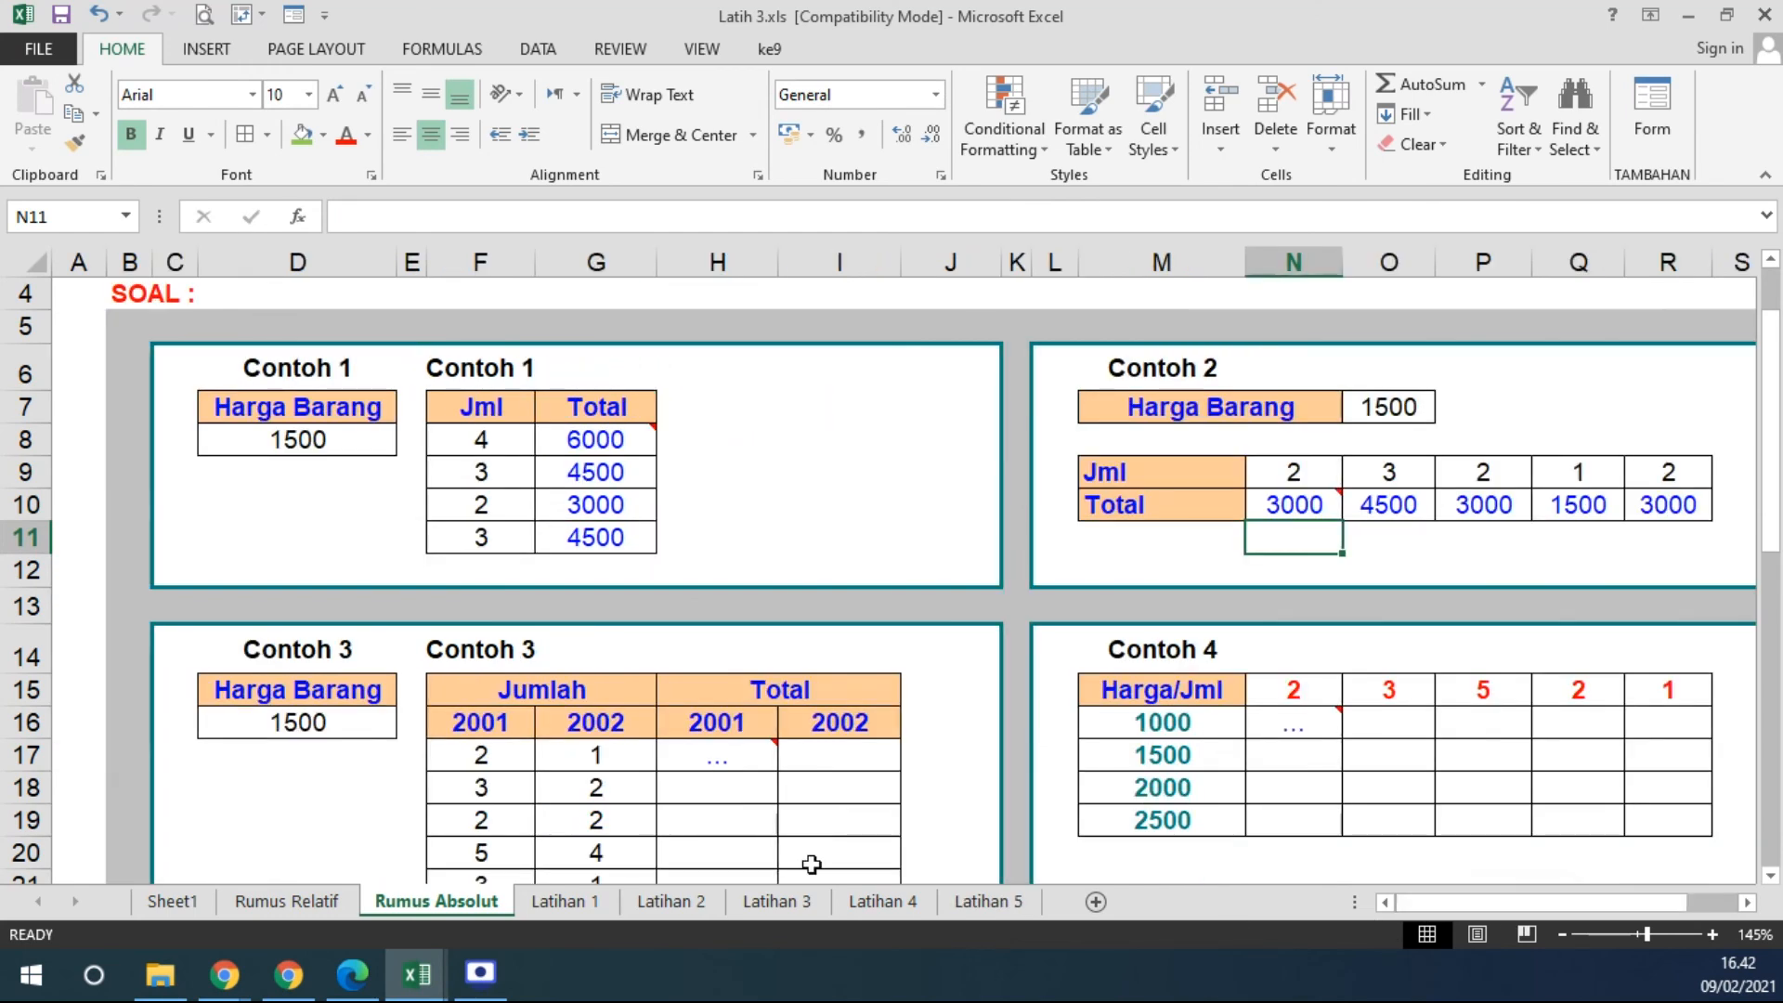
pyautogui.scroll(-1, 740, 652)
pyautogui.click(739, 661)
pyautogui.click(768, 645)
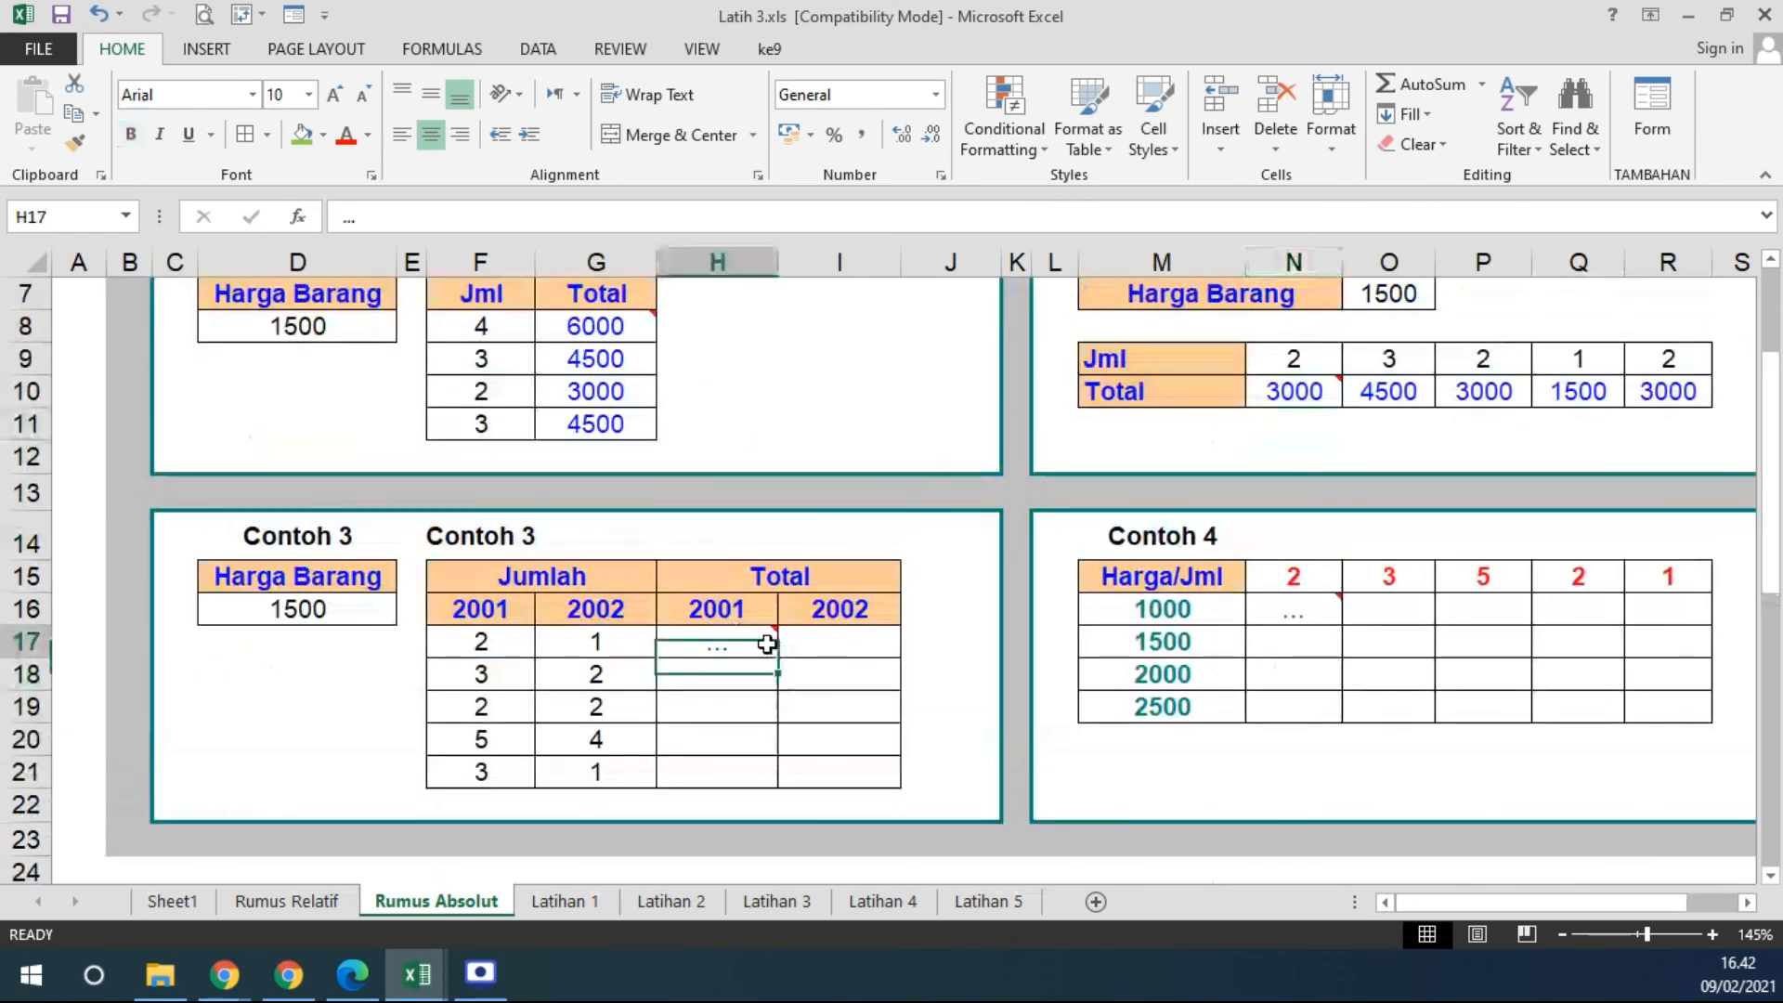
pyautogui.click(281, 610)
pyautogui.moveTo(483, 640); pyautogui.dragTo(586, 767)
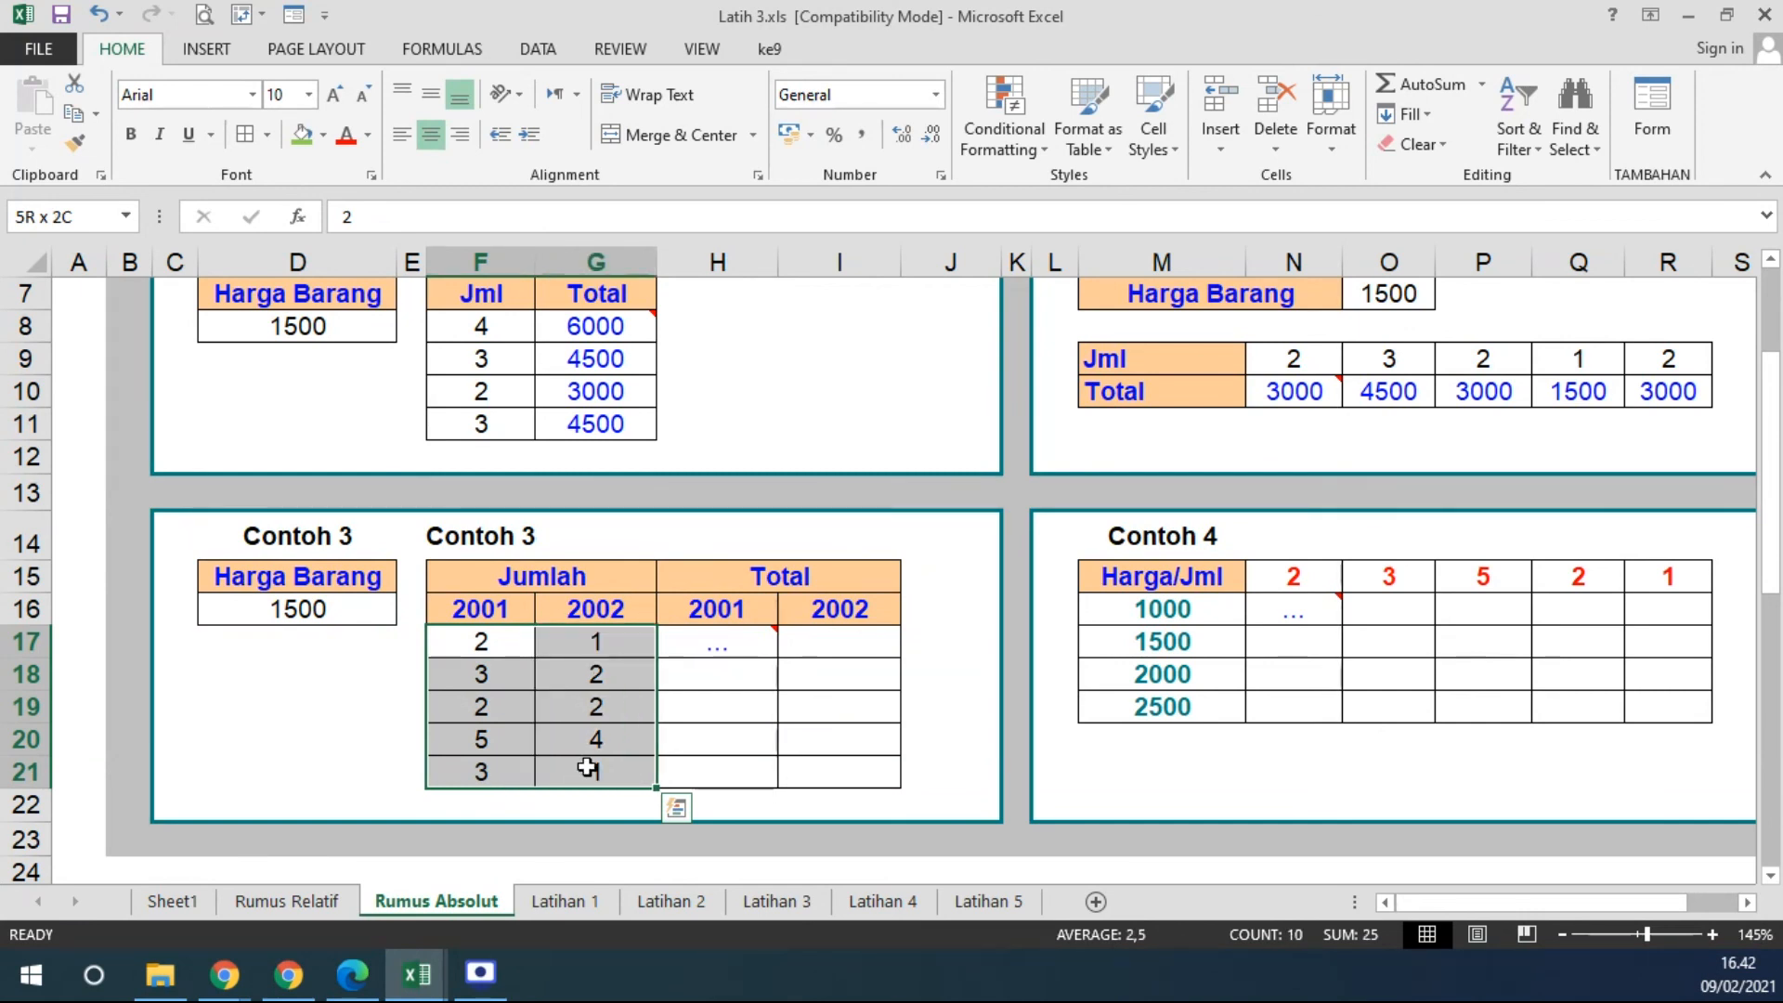
pyautogui.moveTo(510, 641); pyautogui.dragTo(500, 773)
pyautogui.moveTo(588, 642); pyautogui.dragTo(589, 768)
pyautogui.moveTo(483, 641); pyautogui.dragTo(622, 642)
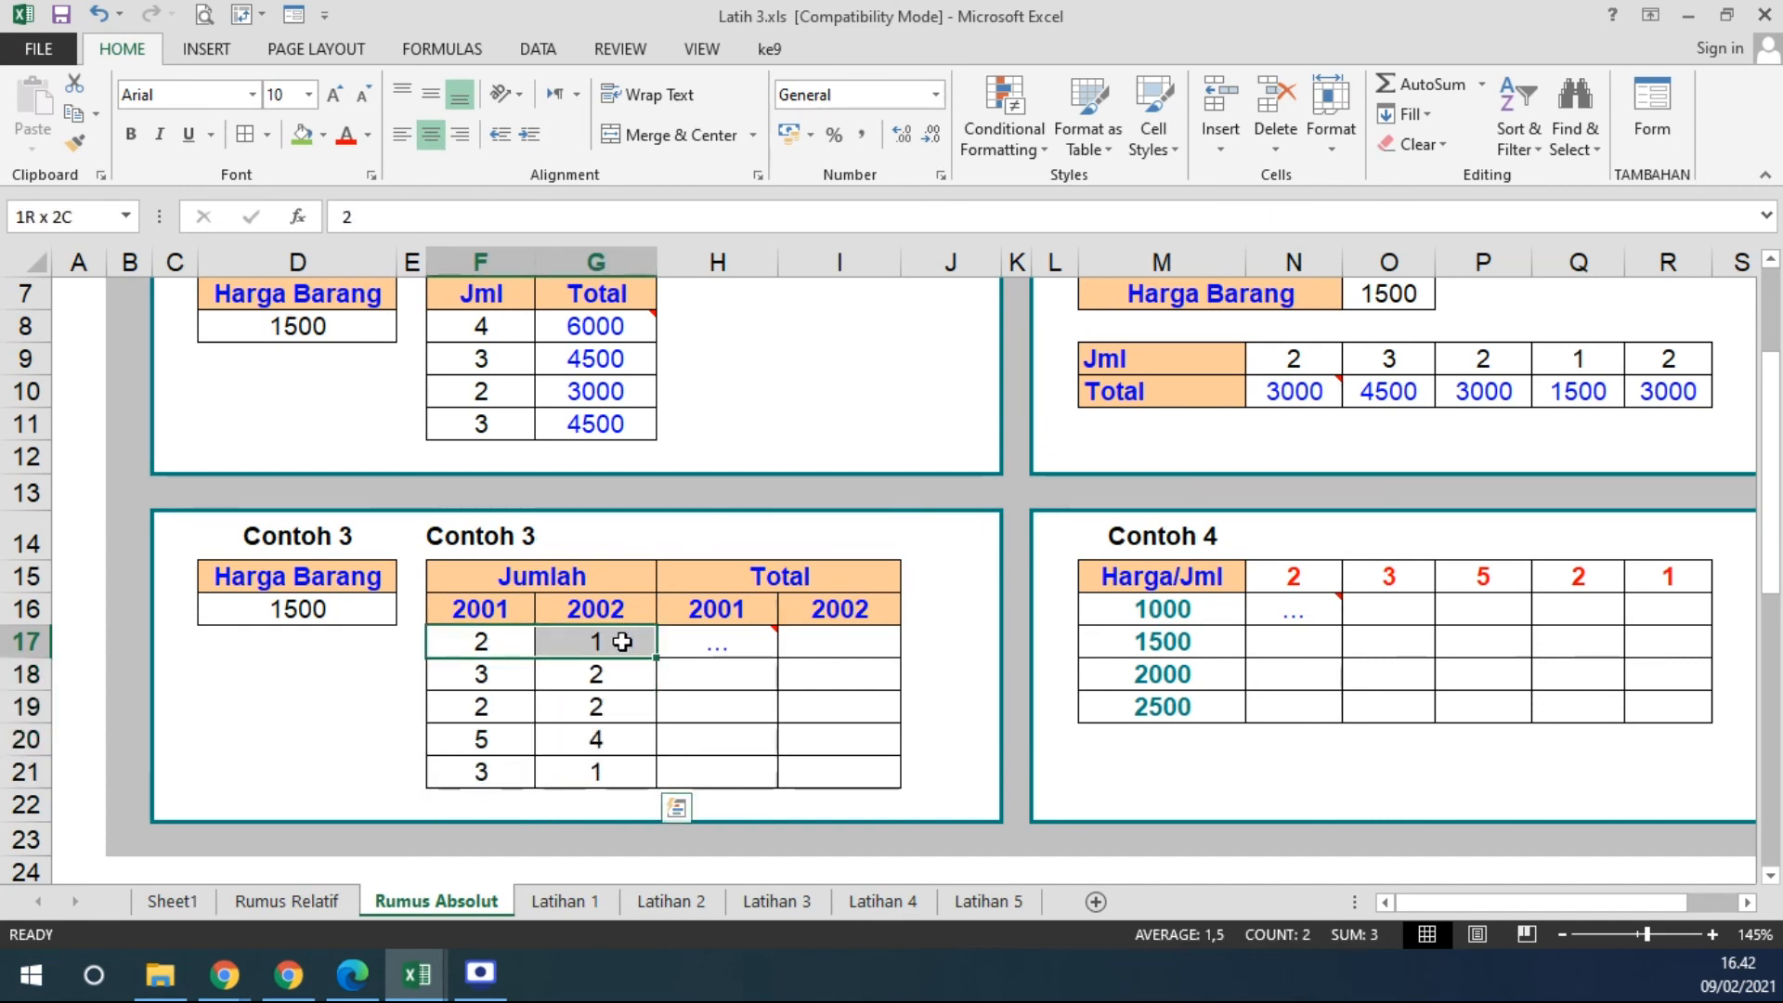
# Enter =$D$16 *F17 in H17 for the Contoh 3 total and fill it down to H21.
pyautogui.click(698, 634)
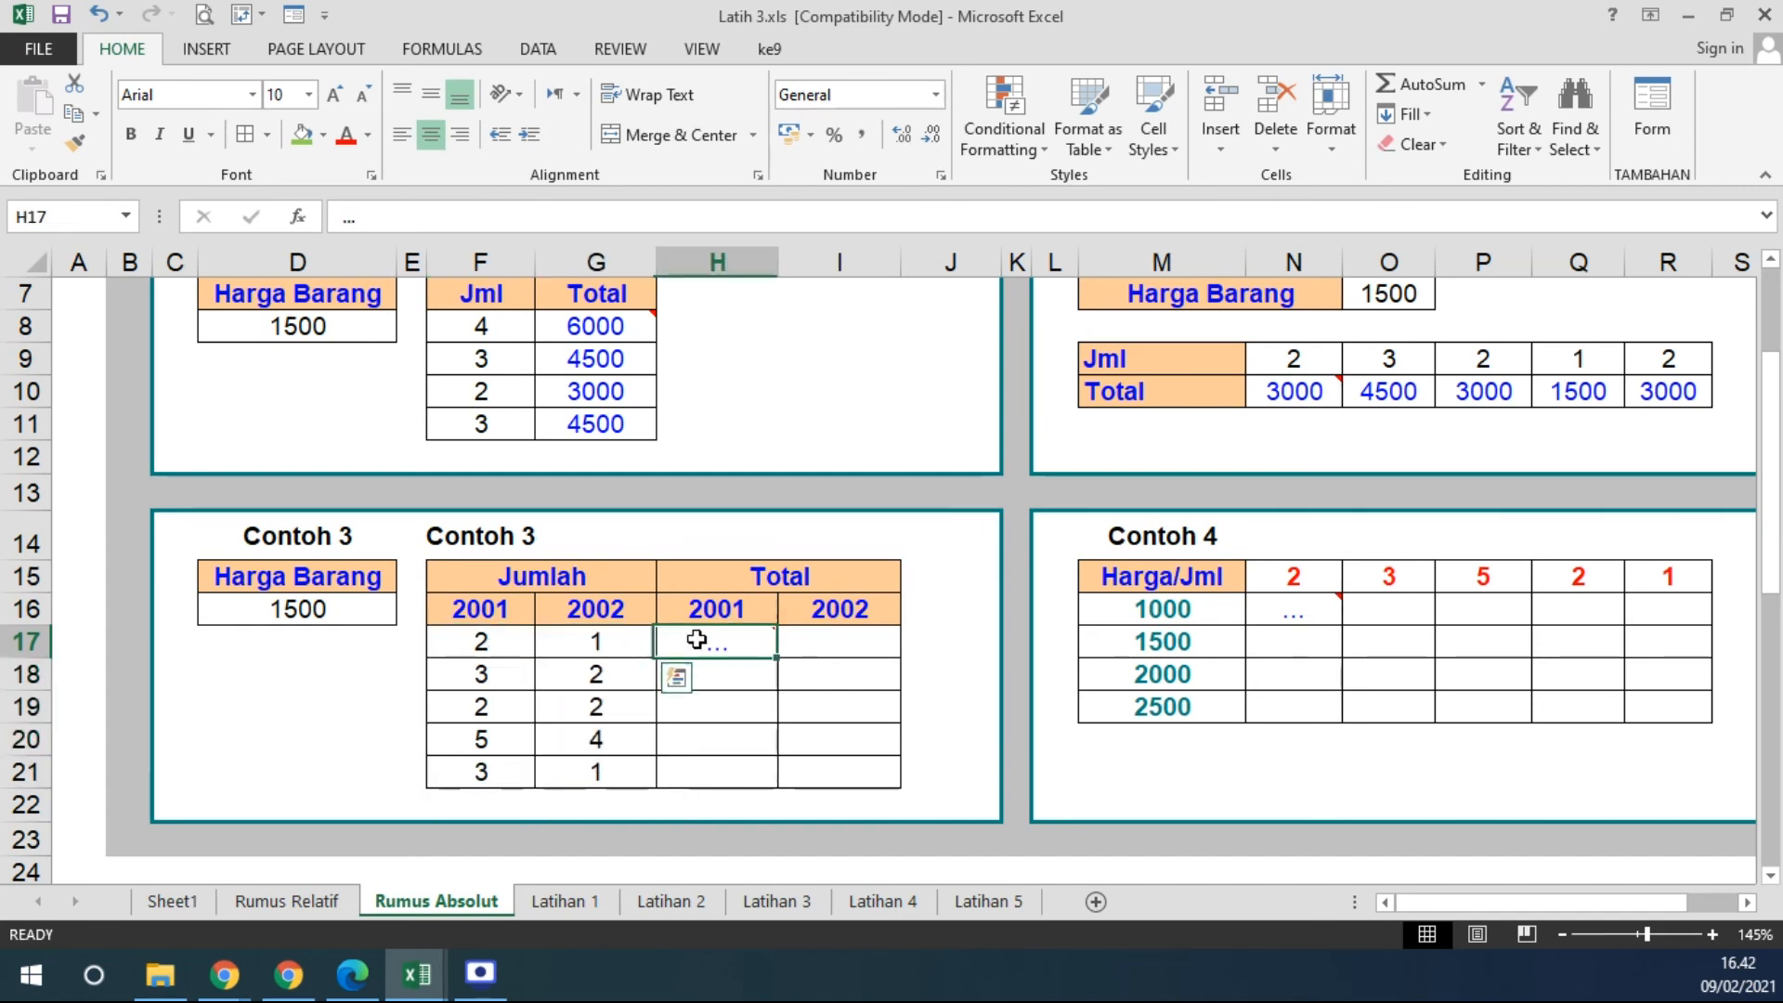
pyautogui.write('=')
pyautogui.click(232, 608)
pyautogui.press('F4')
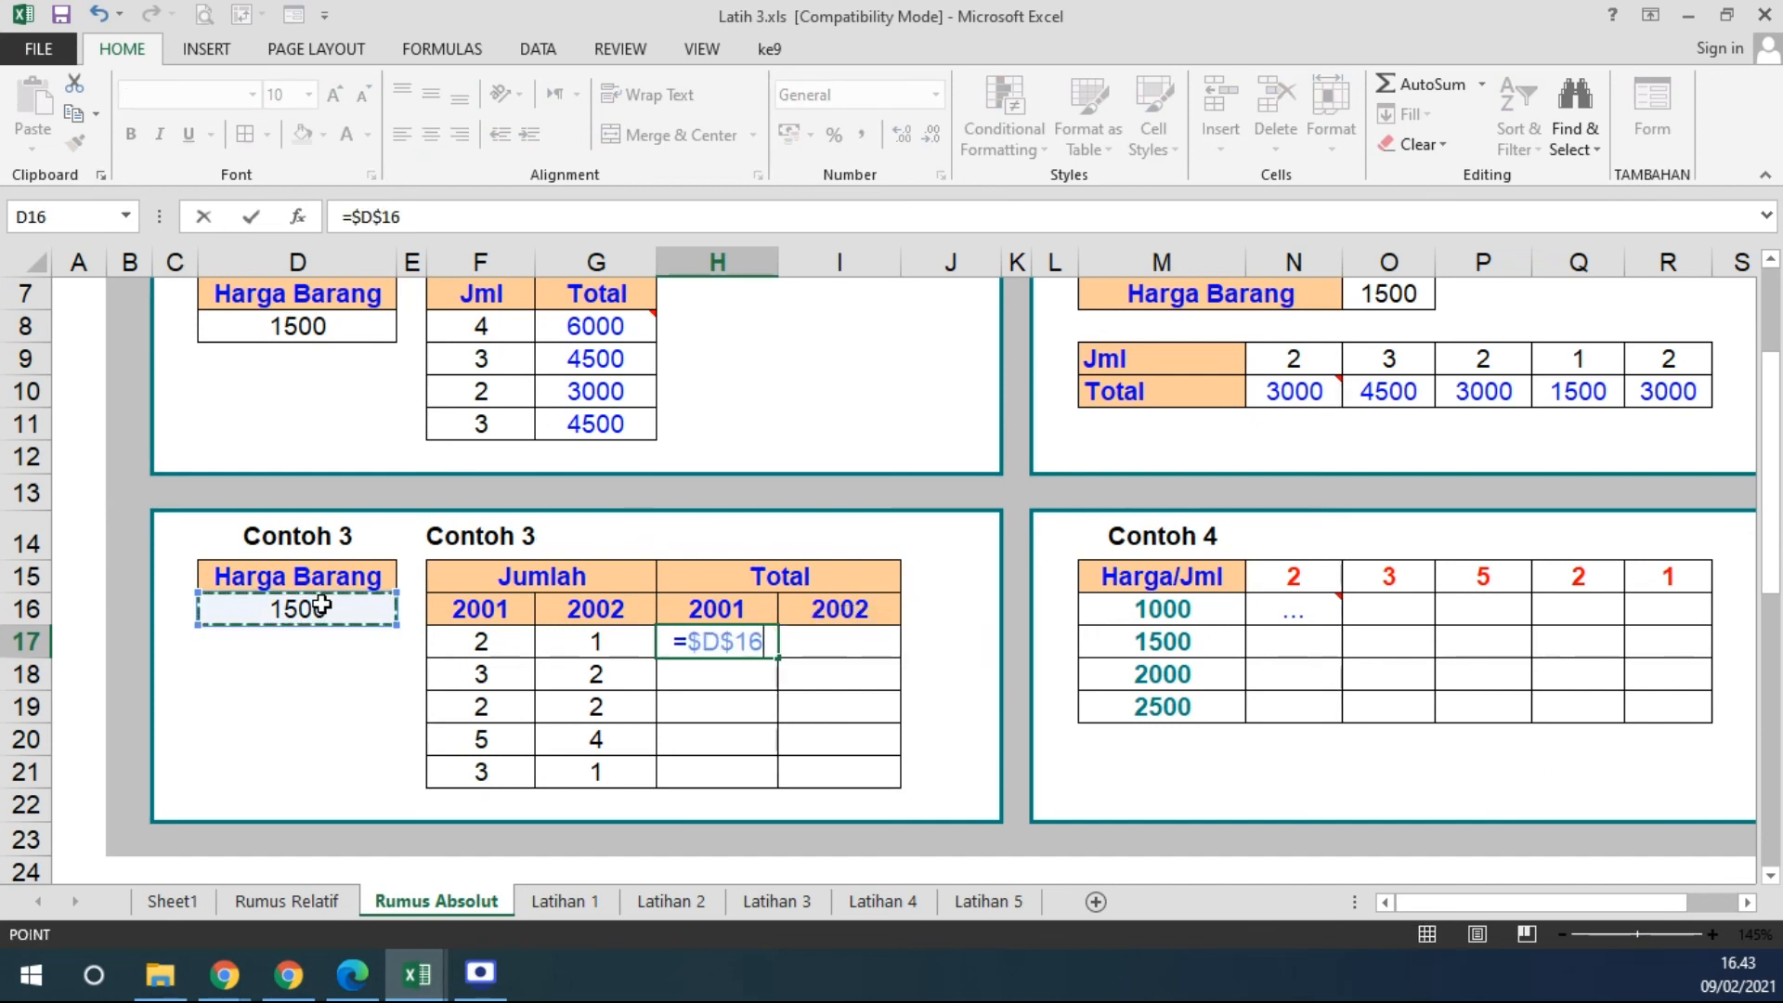
pyautogui.write('*')
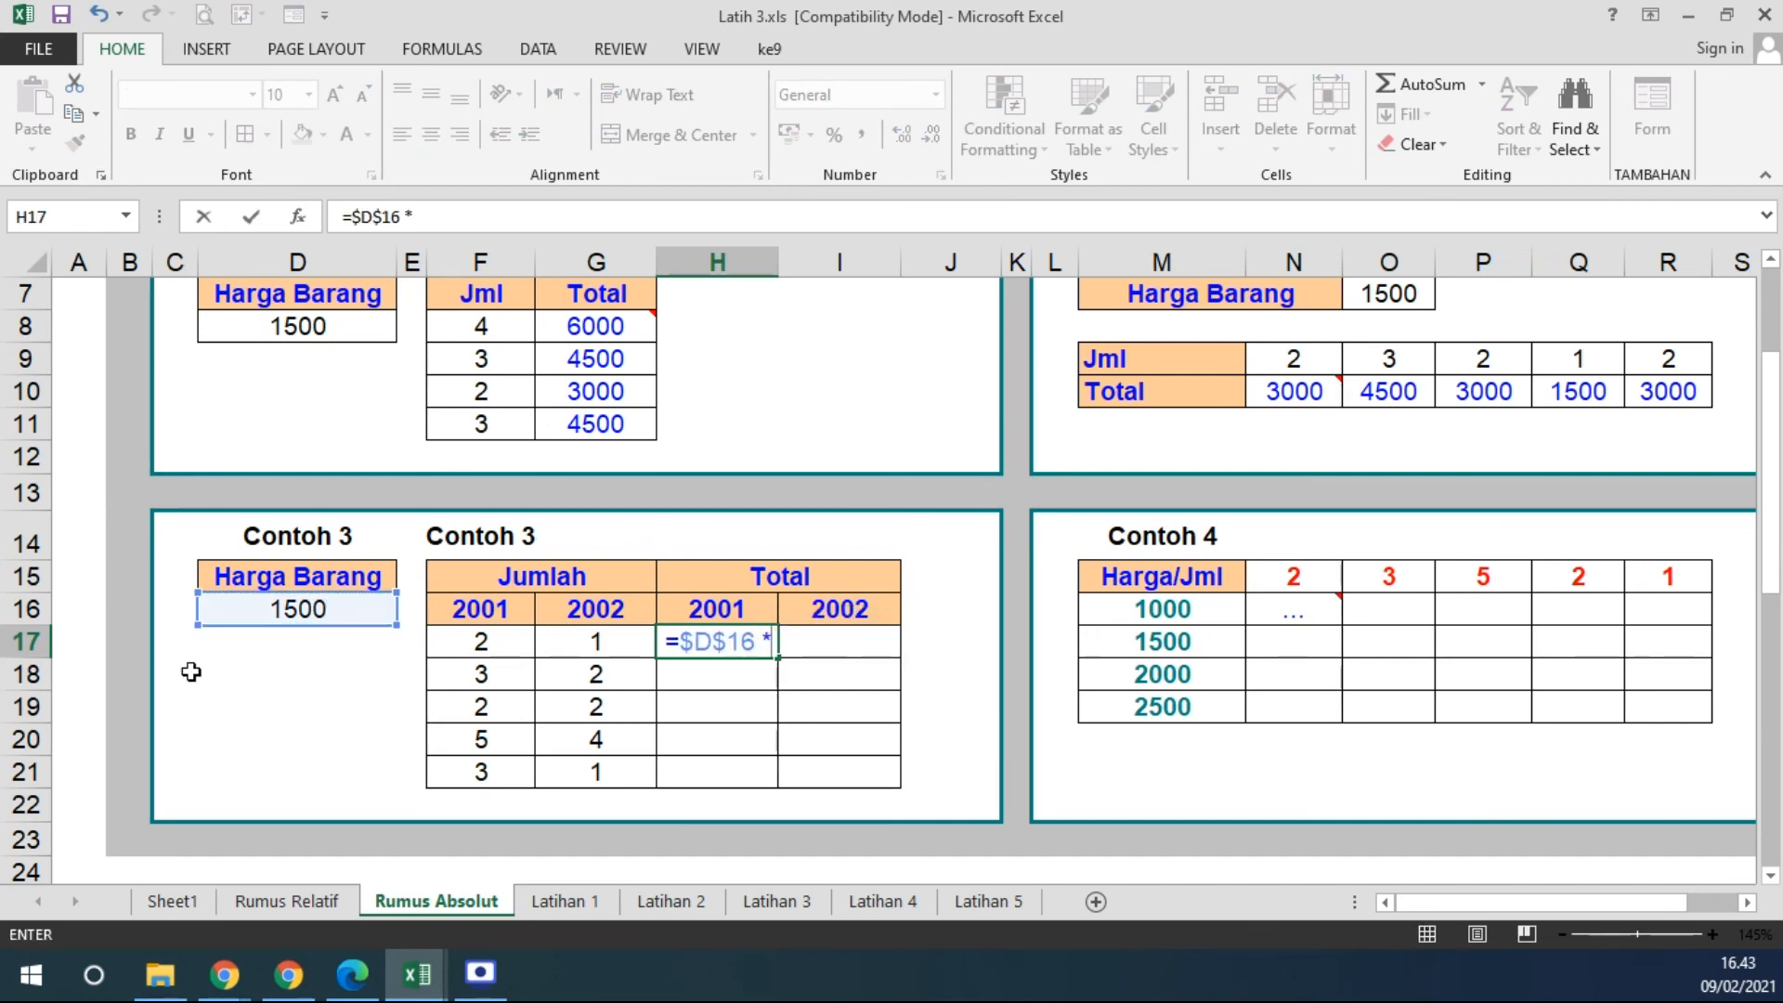
pyautogui.click(478, 645)
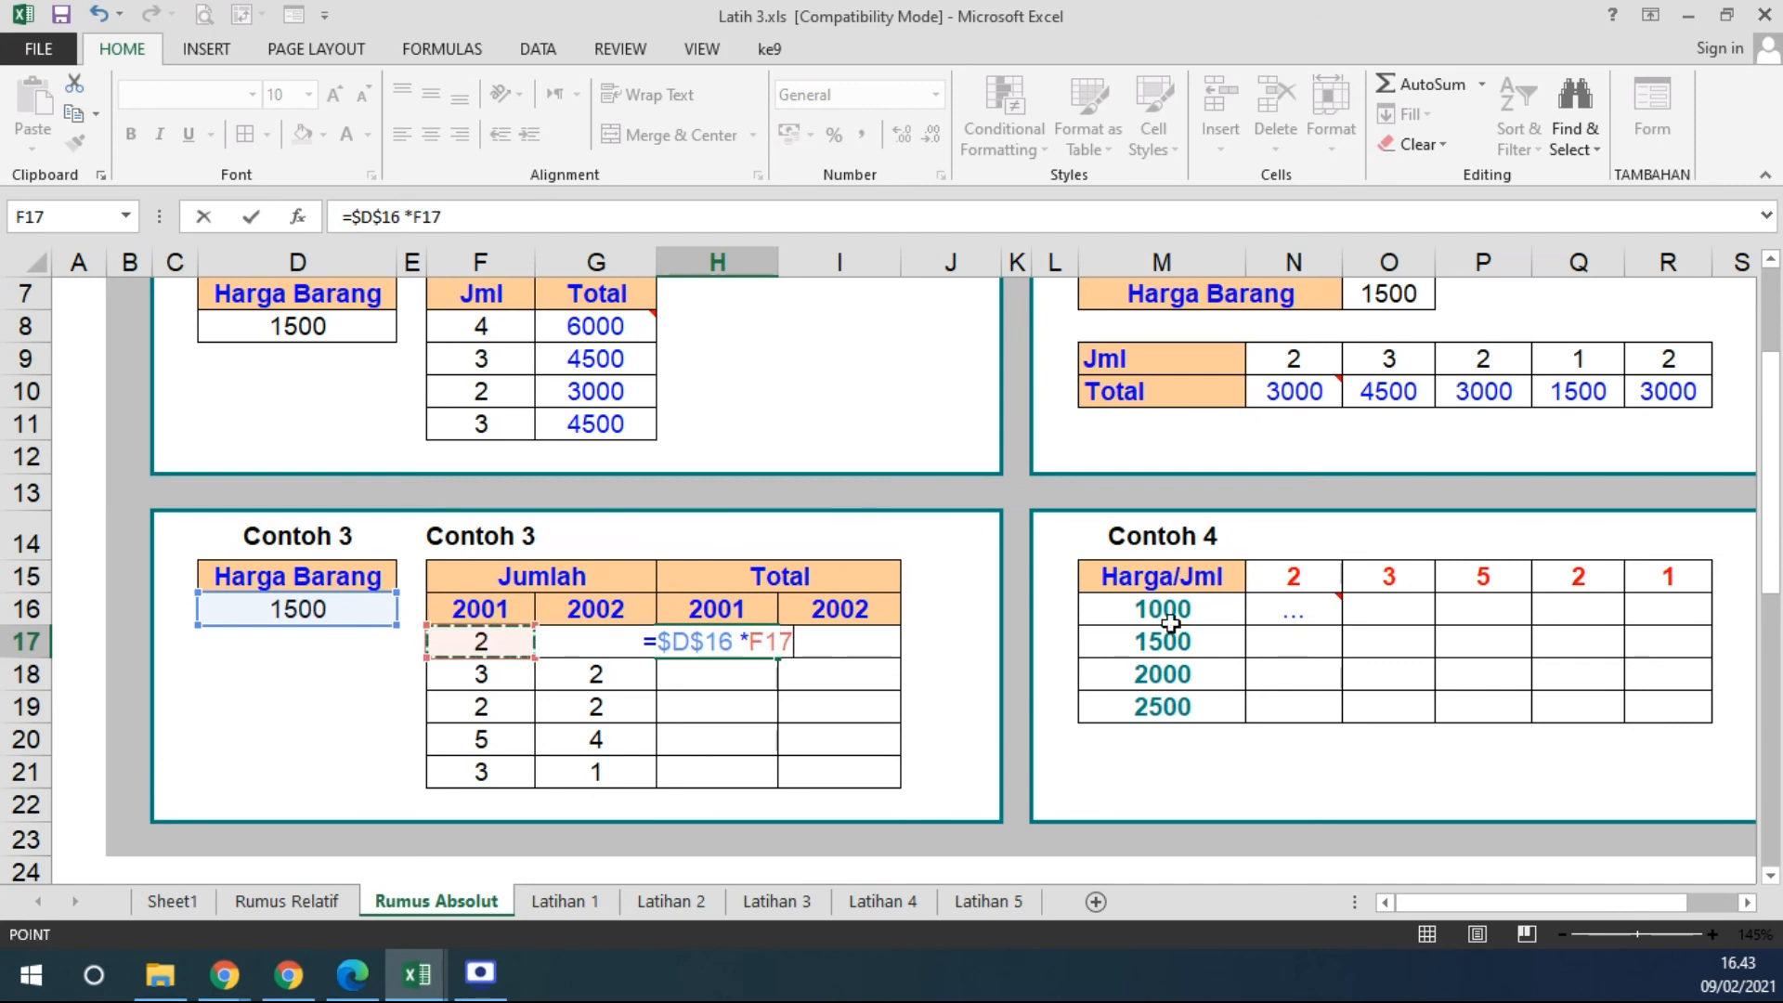
pyautogui.press('Return')
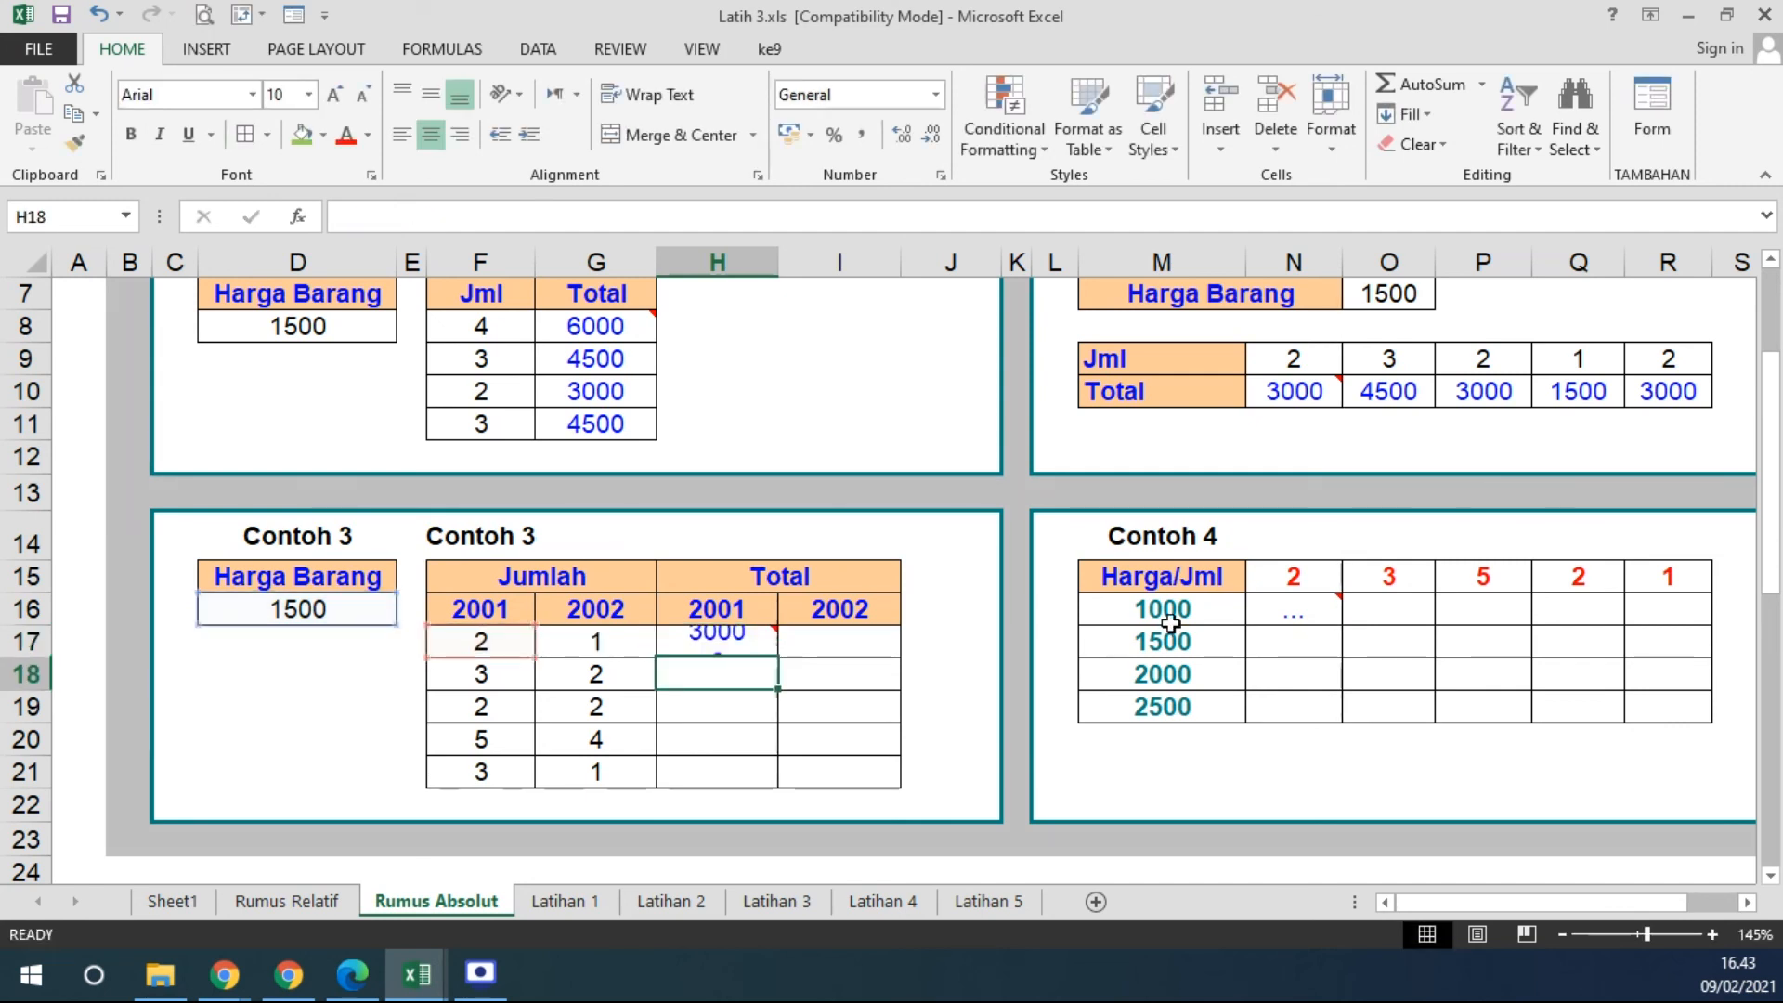
pyautogui.doubleClick(688, 640)
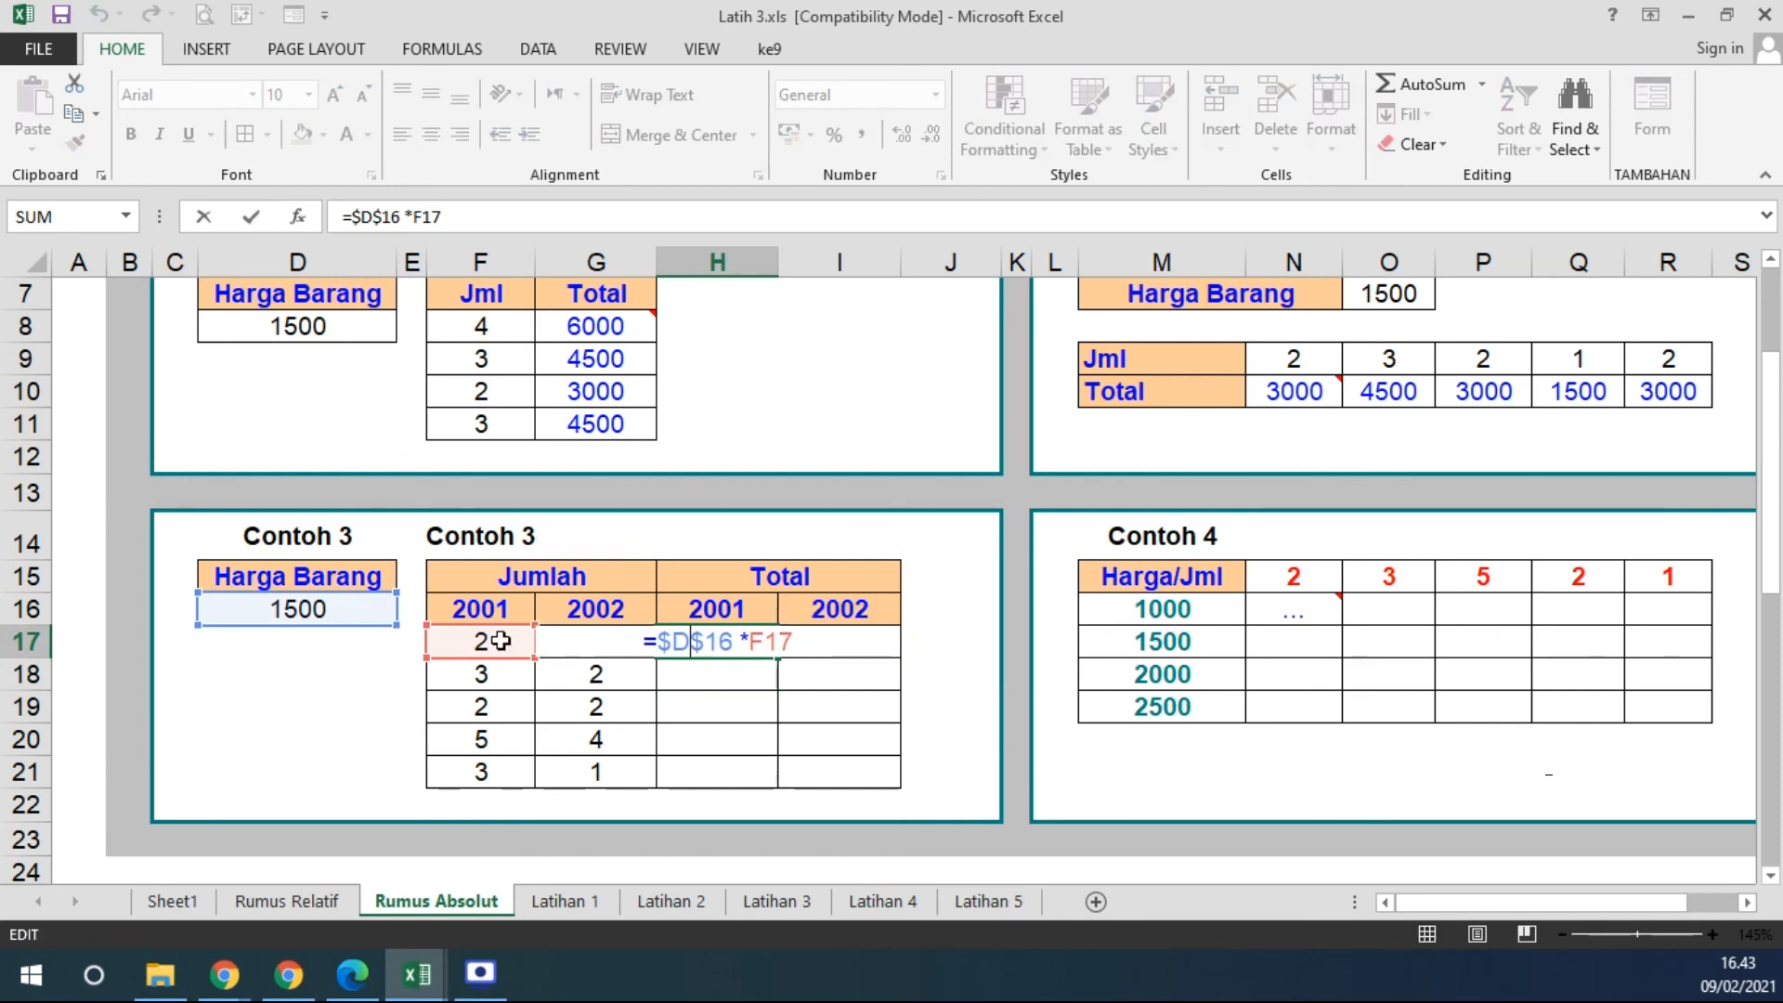
pyautogui.hotkey('ctrl', 'Return')
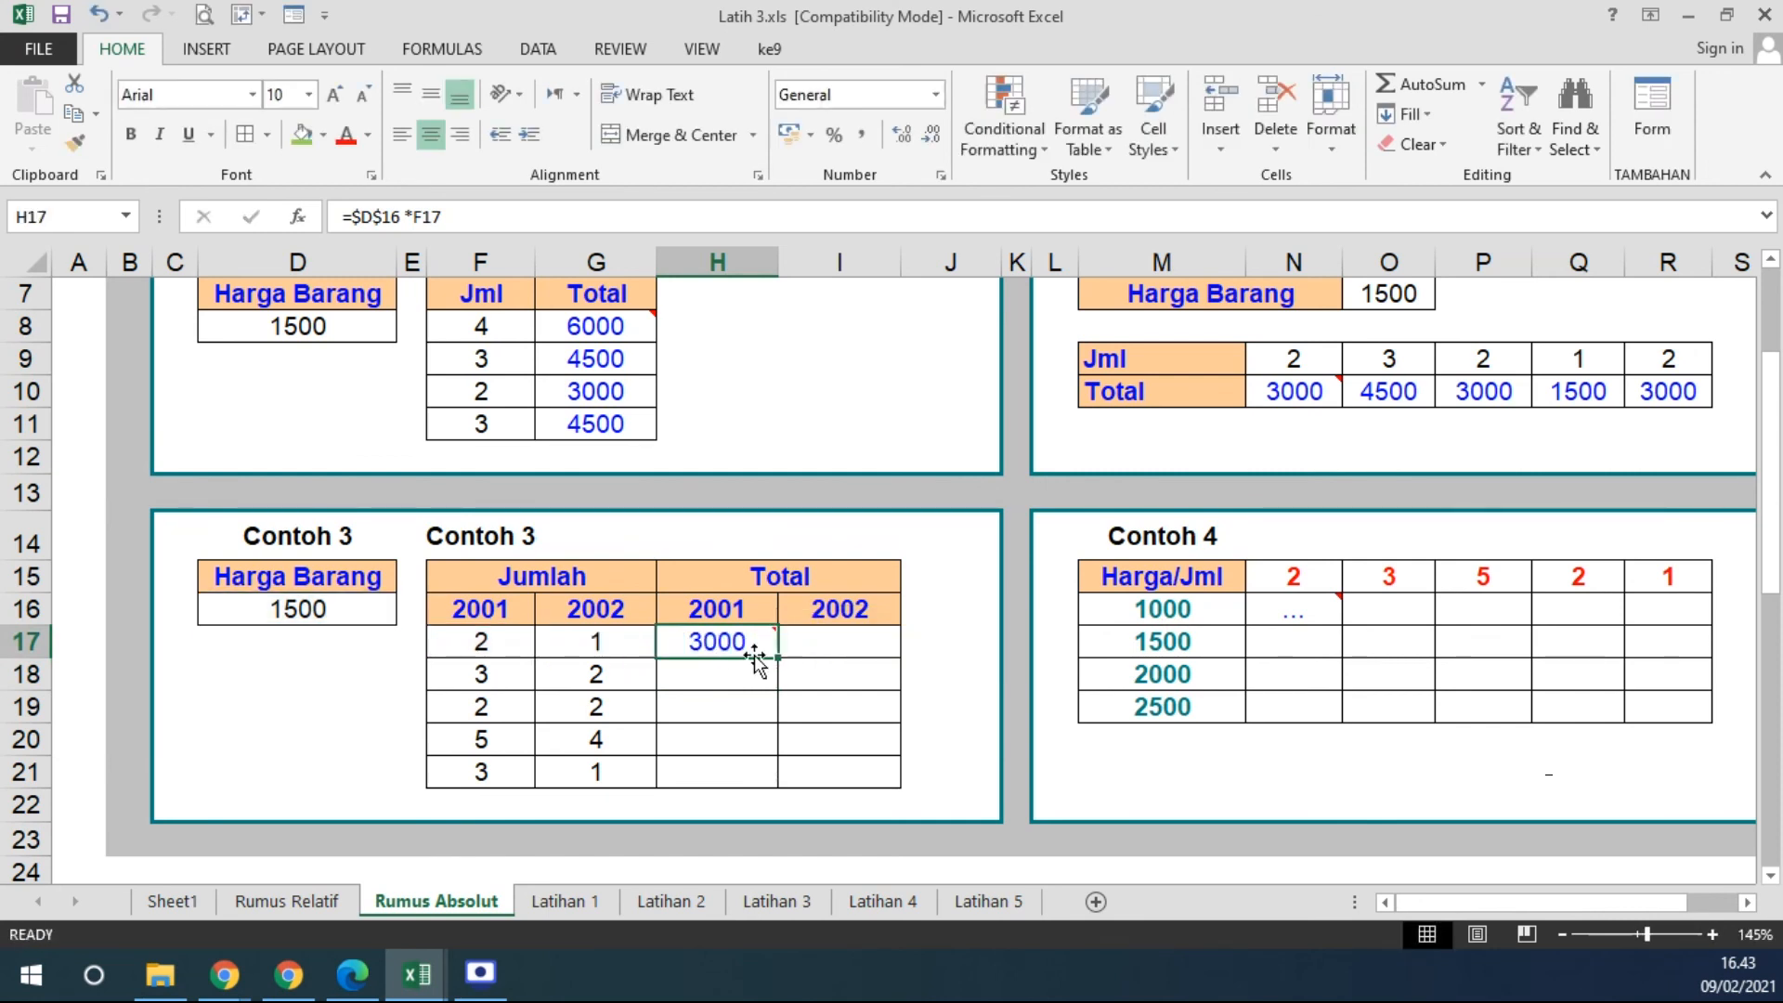
pyautogui.doubleClick(776, 657)
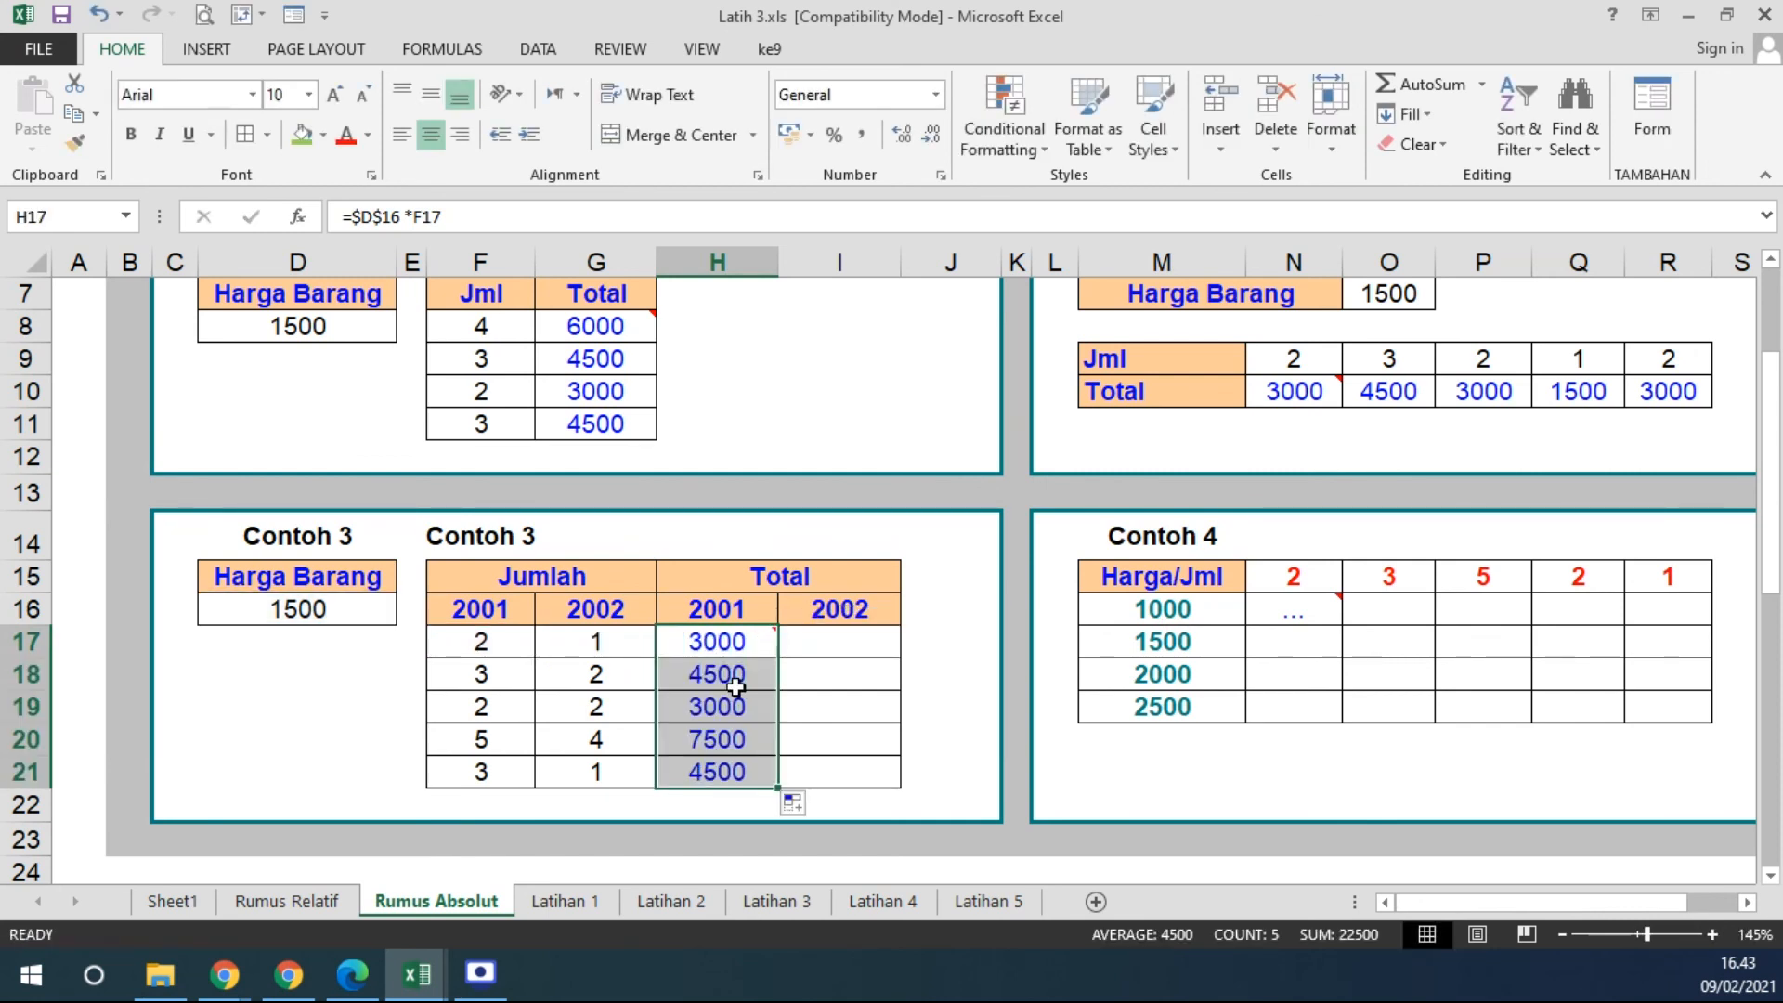
# Review the H17 formula's references, then refill it down to H21 and across to I21.
pyautogui.click(687, 644)
pyautogui.doubleClick(687, 644)
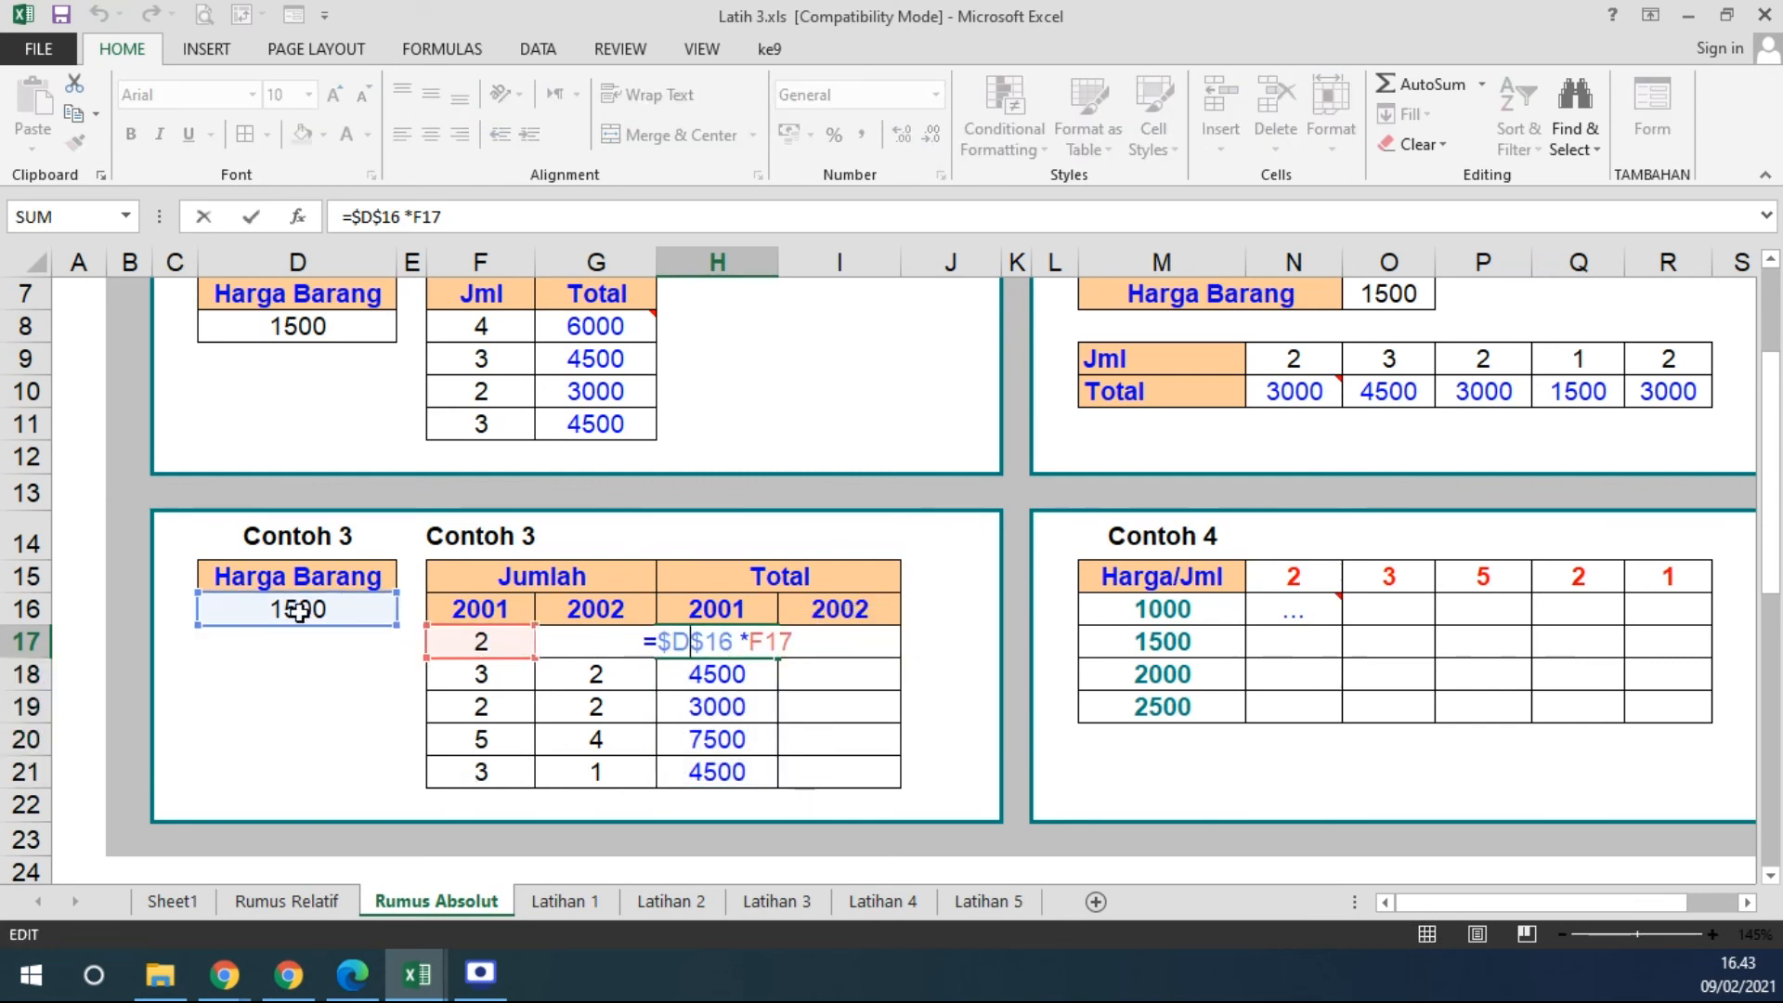
pyautogui.press('Escape')
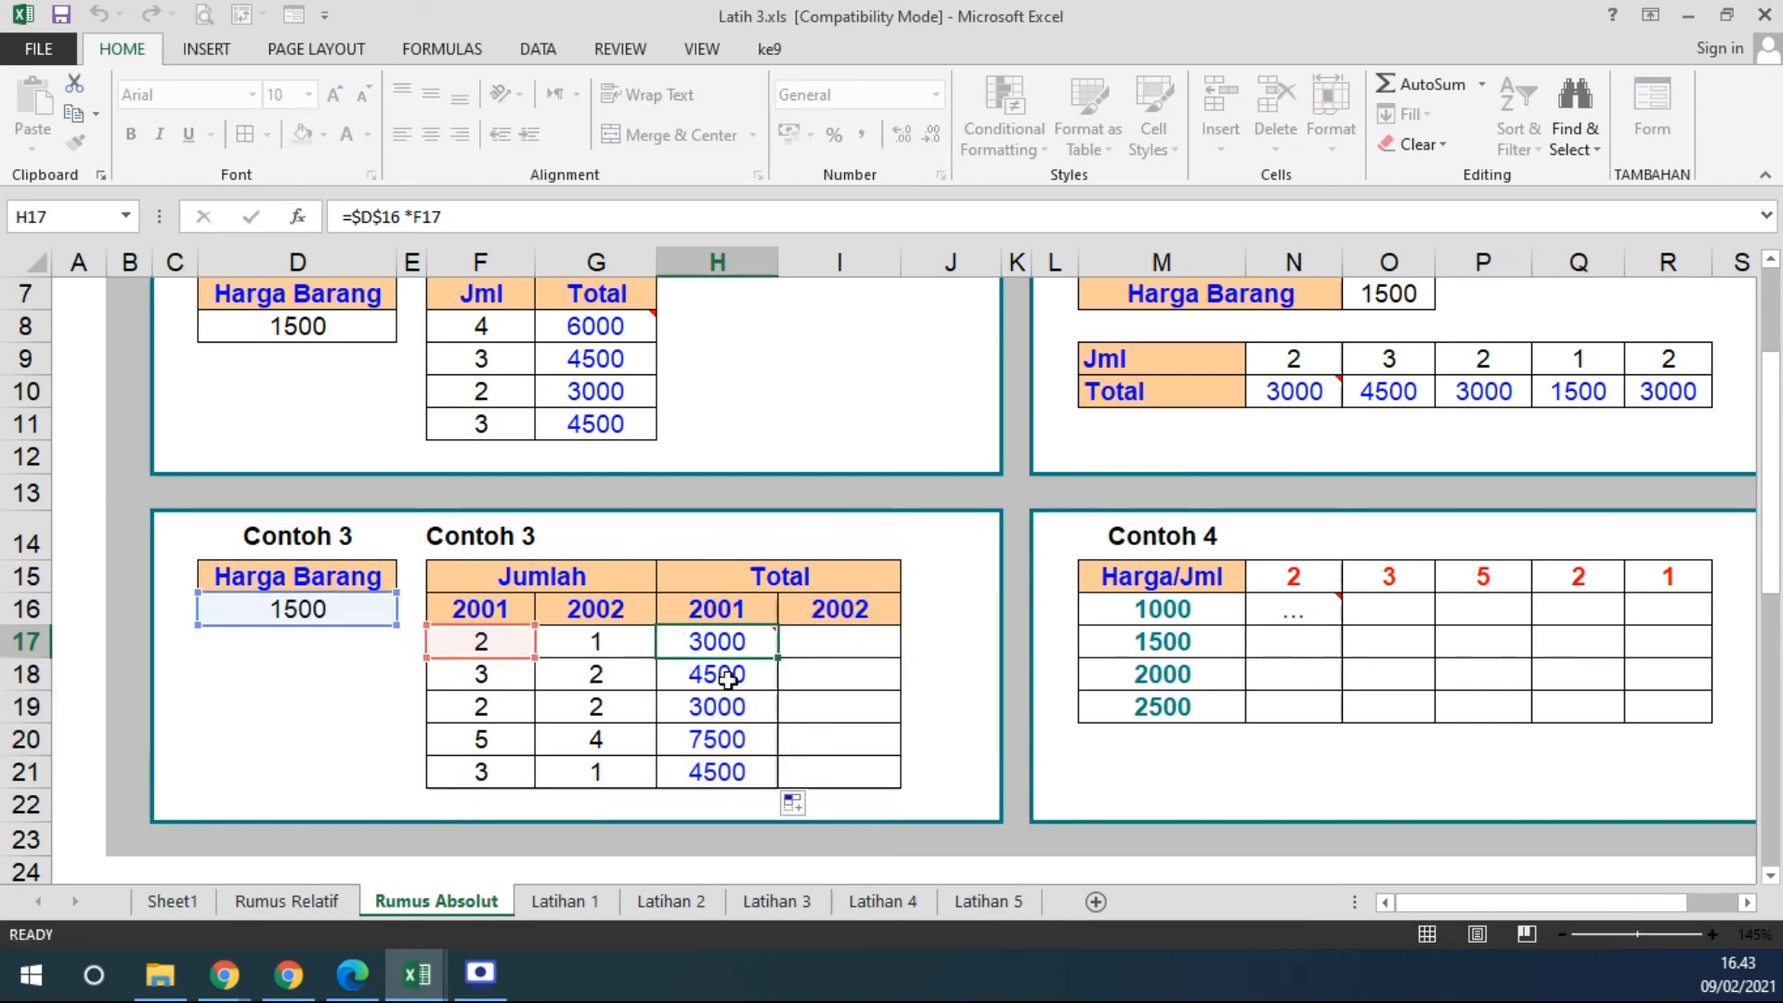
pyautogui.moveTo(778, 658); pyautogui.dragTo(752, 777)
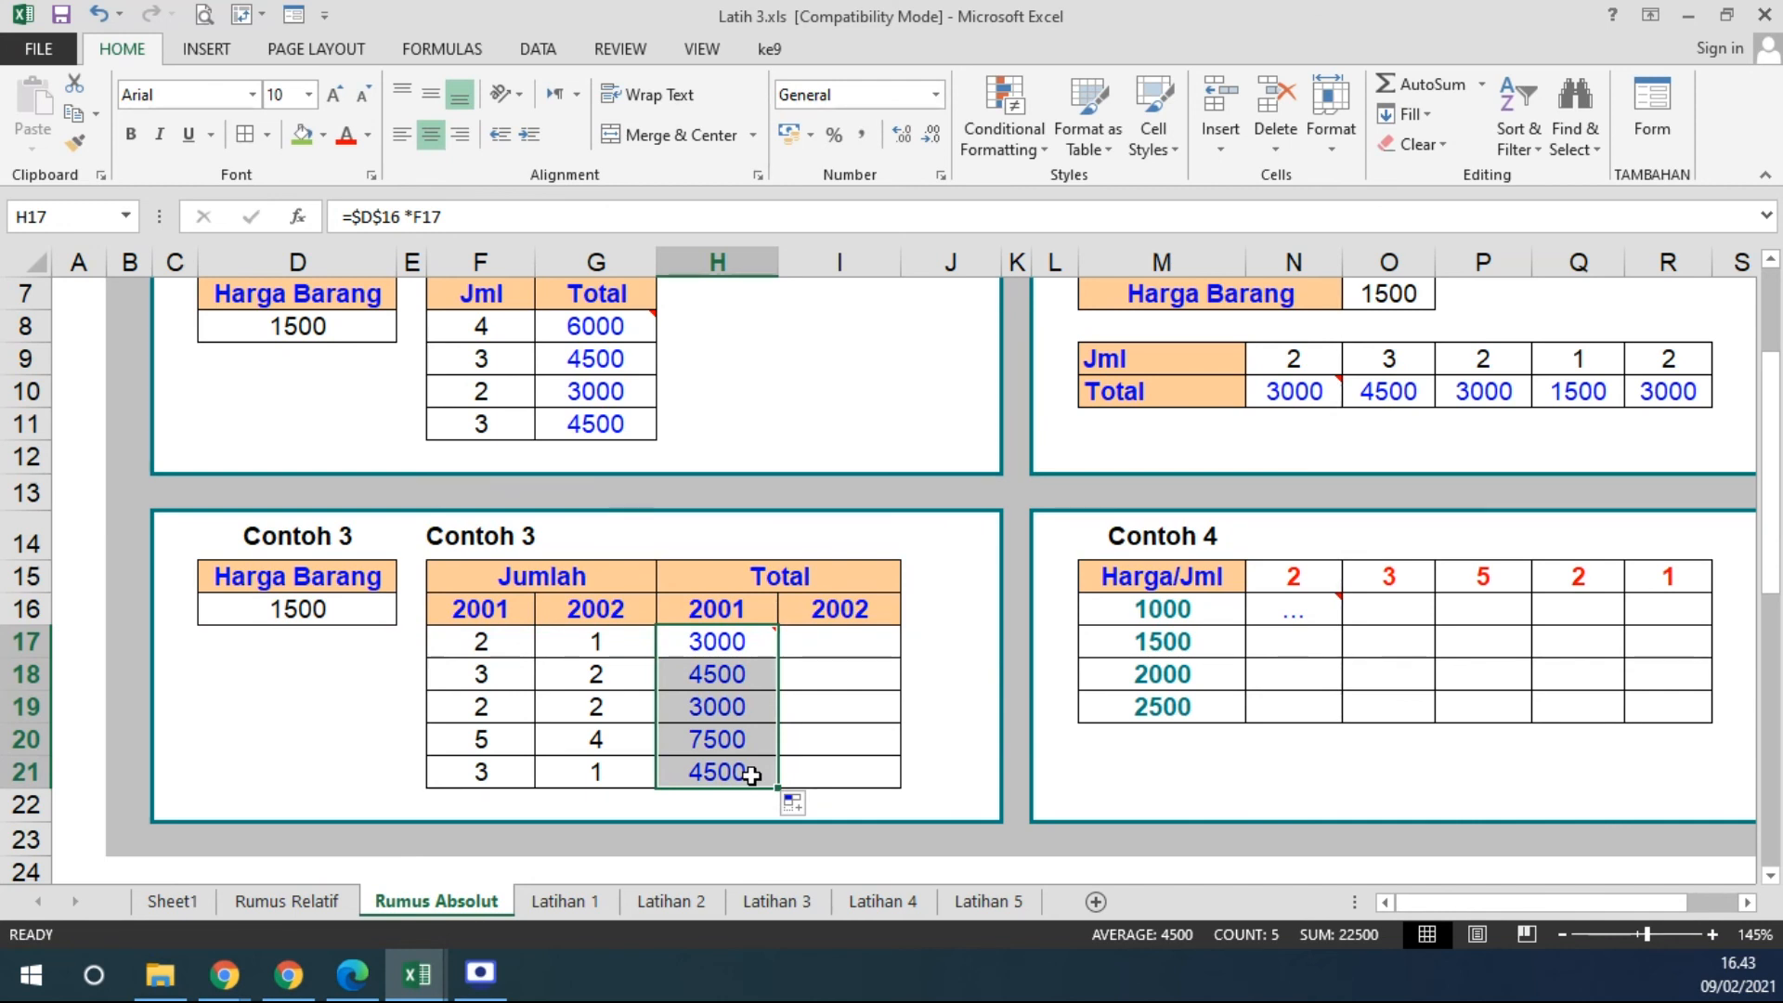
pyautogui.moveTo(780, 788); pyautogui.dragTo(916, 769)
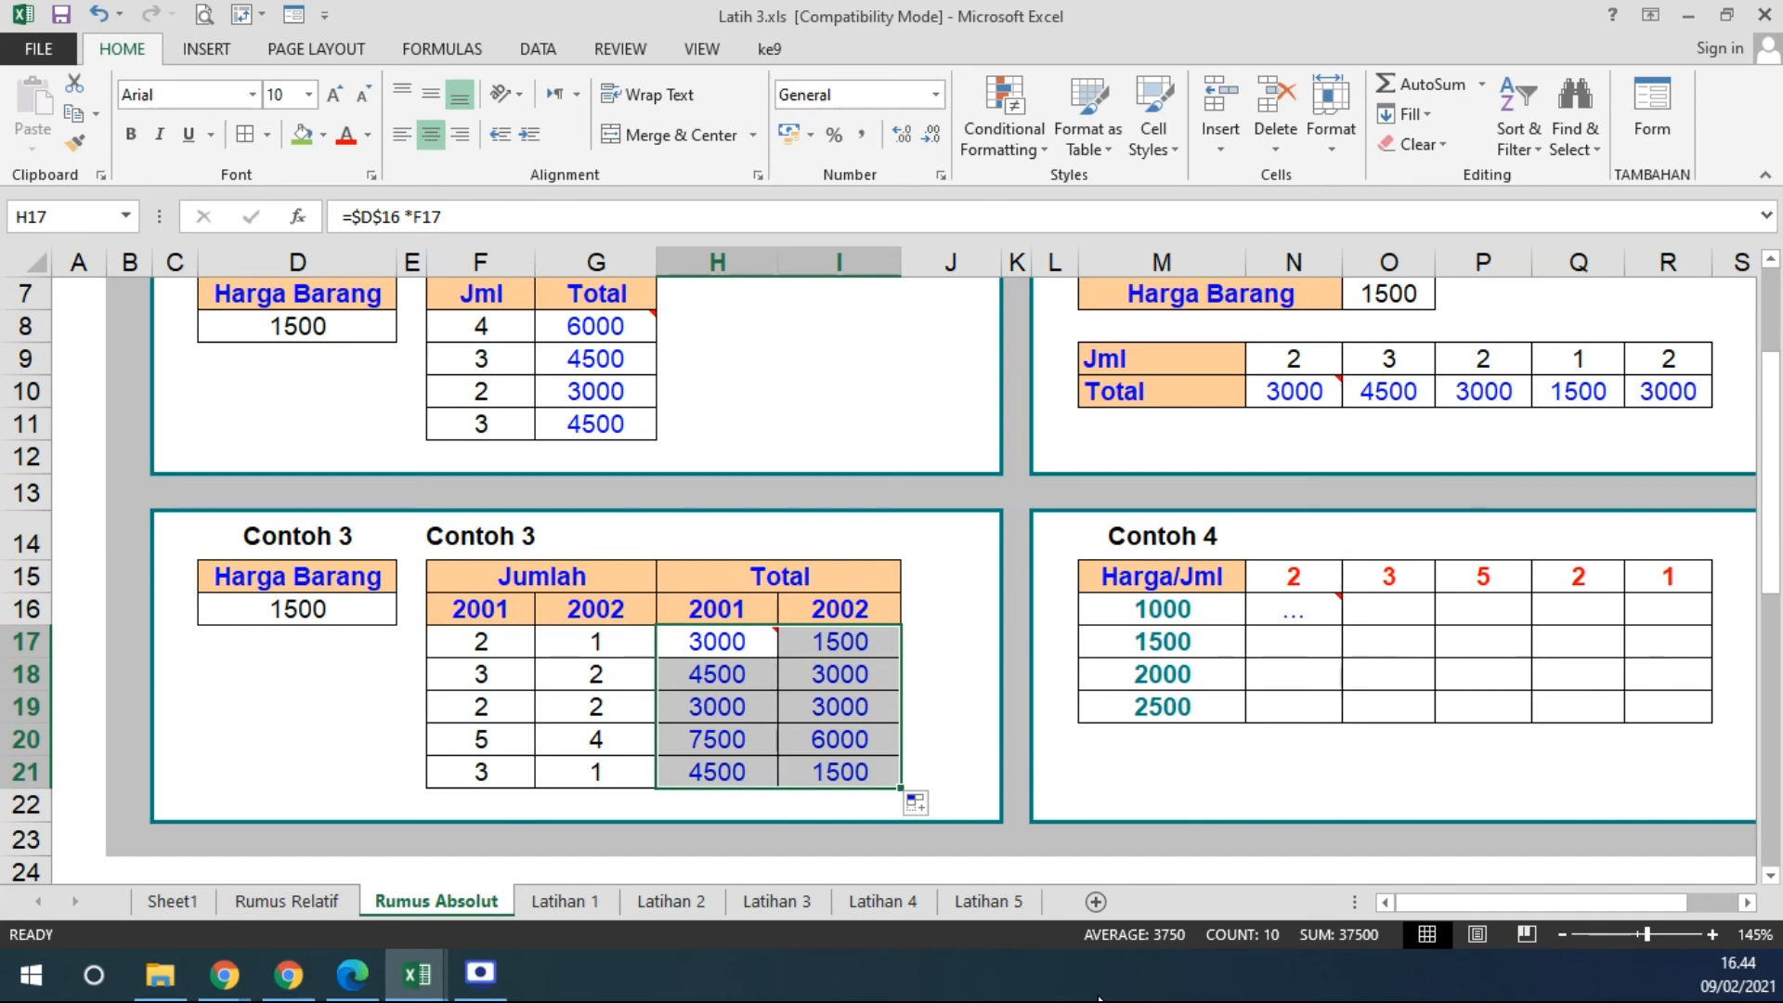
# Clear the copied Contoh 3 totals from H18:I21 and I17, keeping only the formula in H17.
pyautogui.click(751, 648)
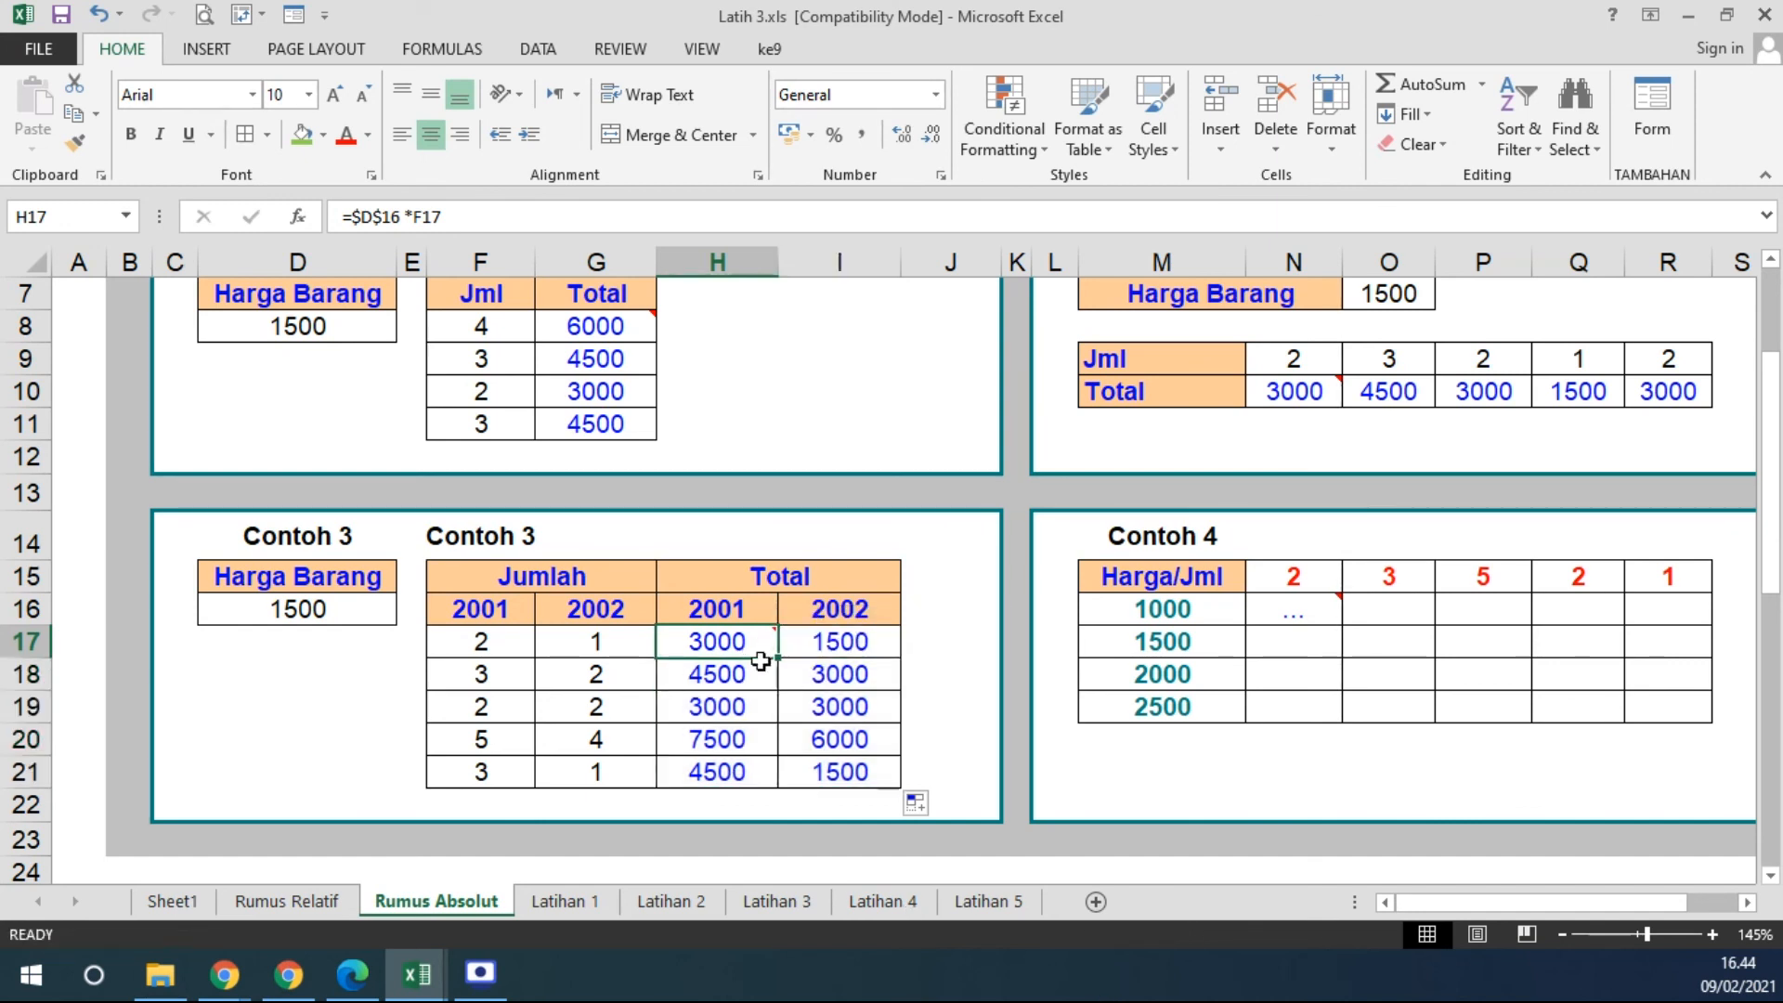
pyautogui.moveTo(737, 675); pyautogui.dragTo(843, 771)
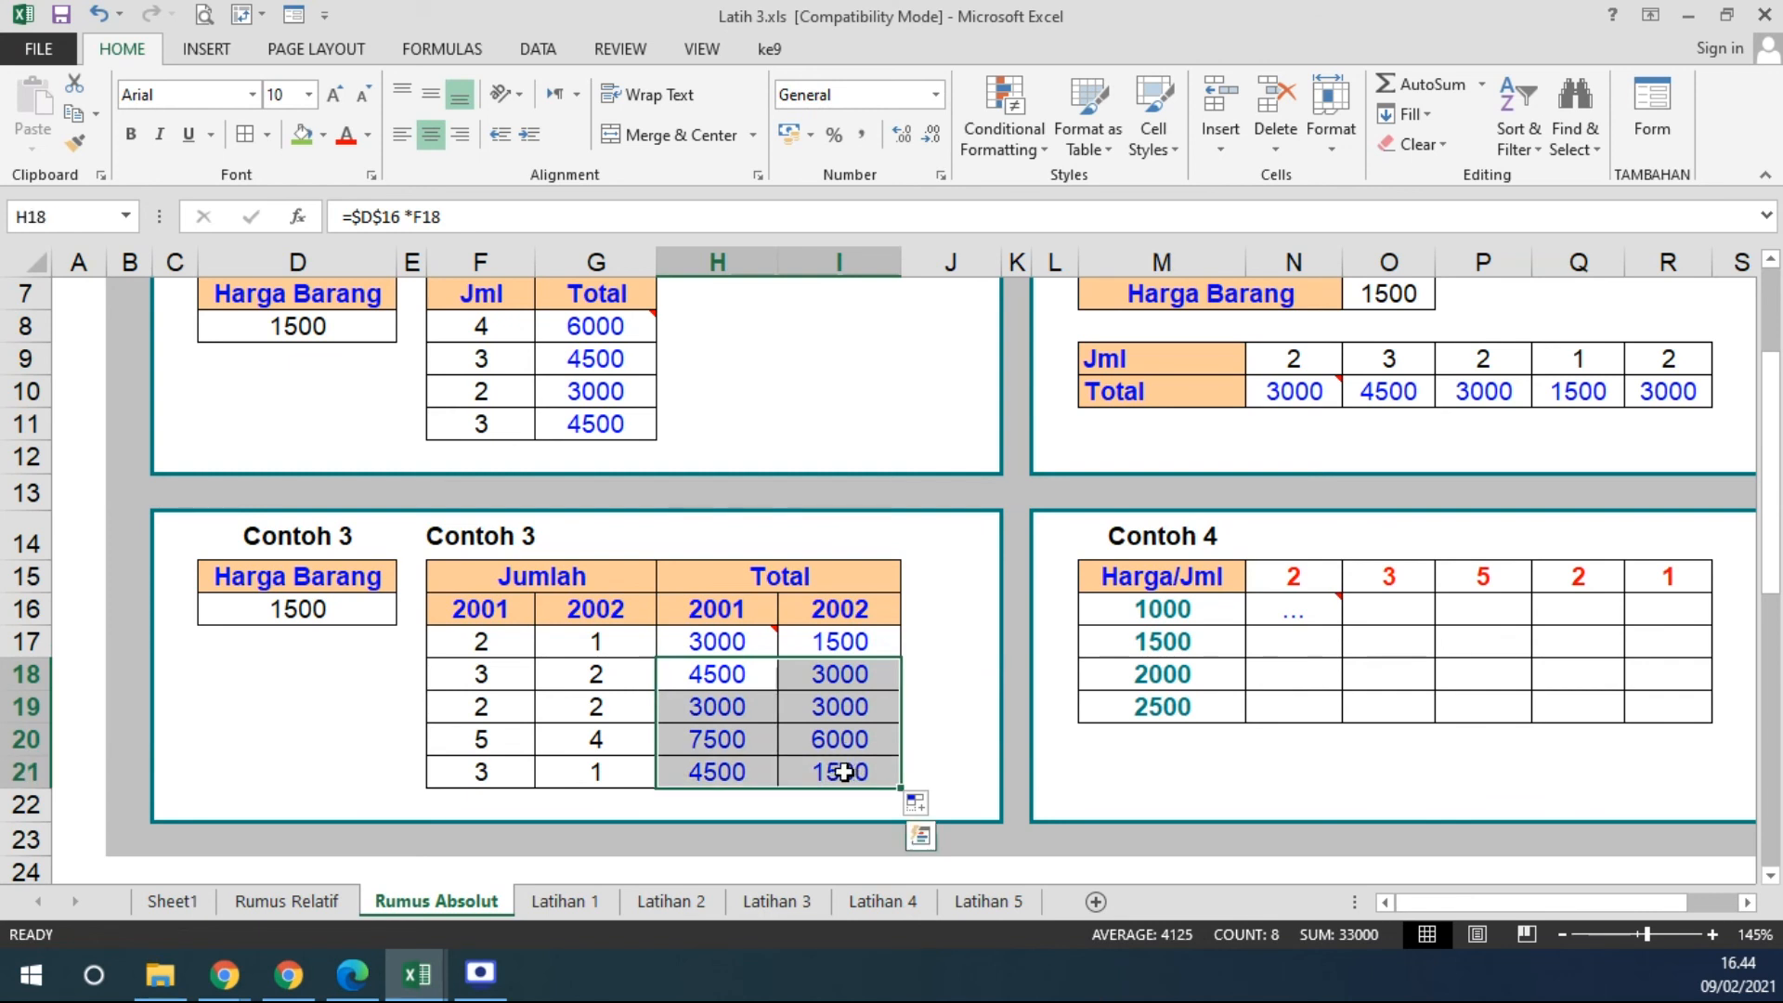
pyautogui.press('Delete')
pyautogui.click(855, 645)
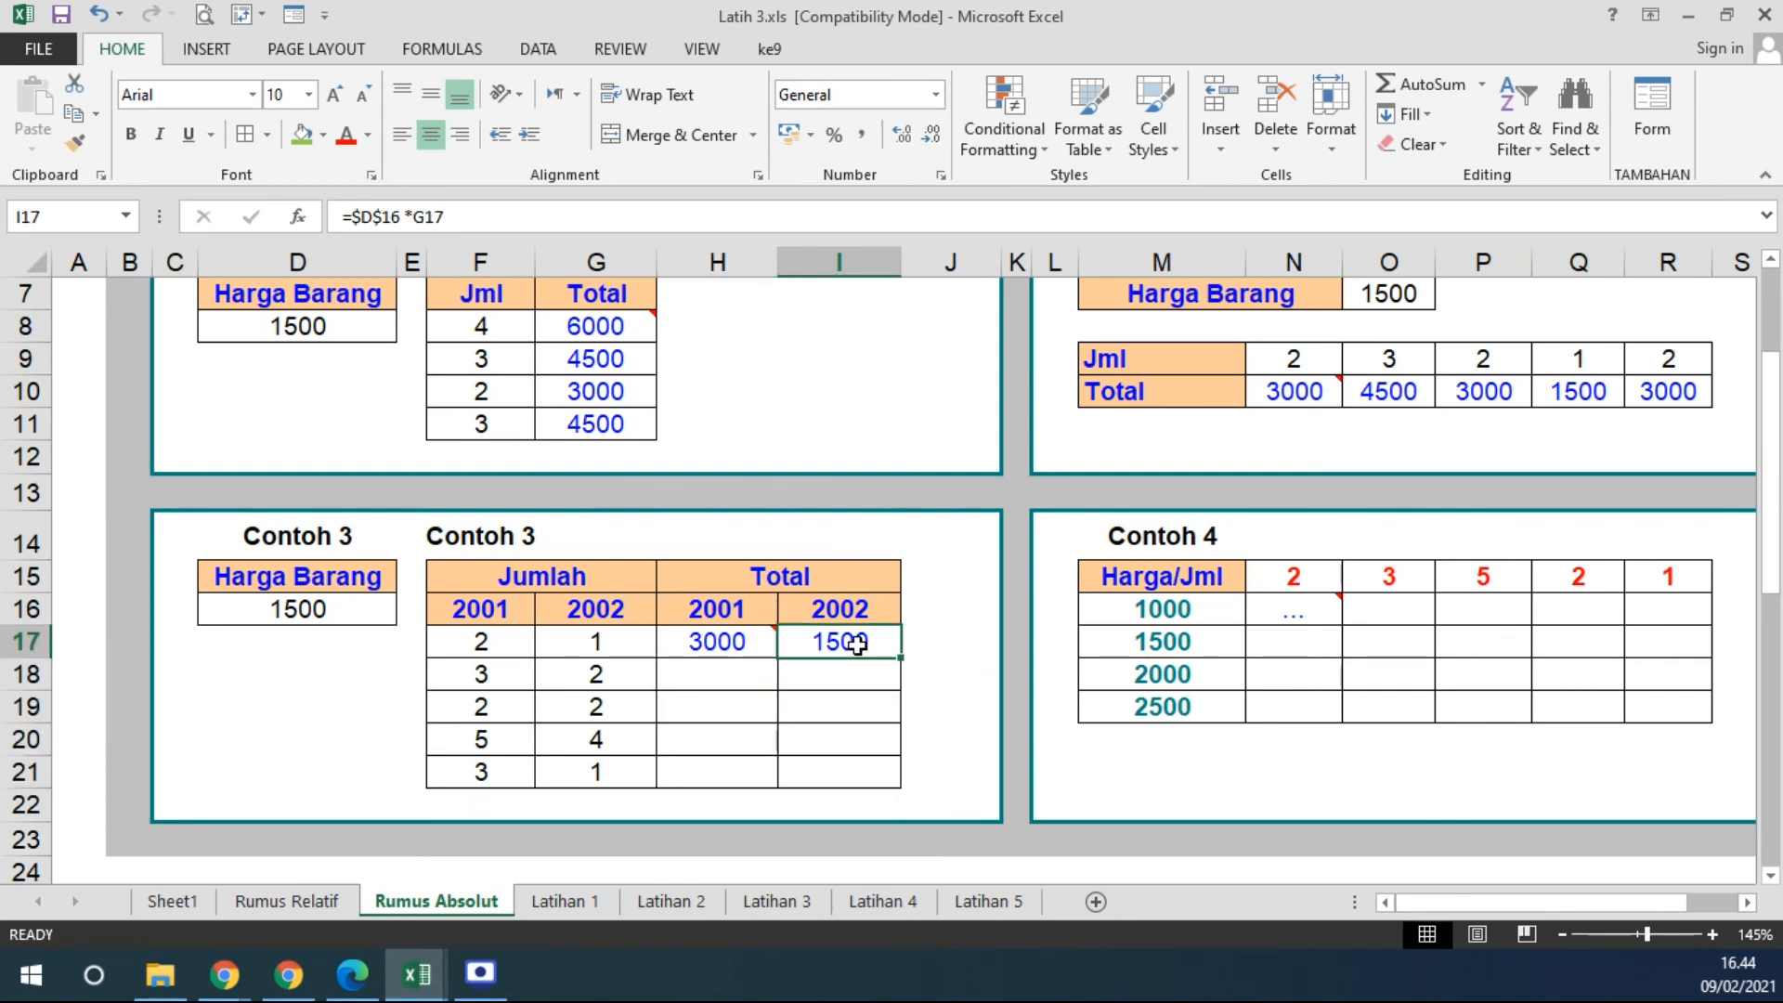
pyautogui.press('Delete')
# Fill the H17 formula across to I17 and down to row 21, then clear the copies in H18:I21.
pyautogui.click(710, 643)
pyautogui.moveTo(776, 658); pyautogui.dragTo(859, 650)
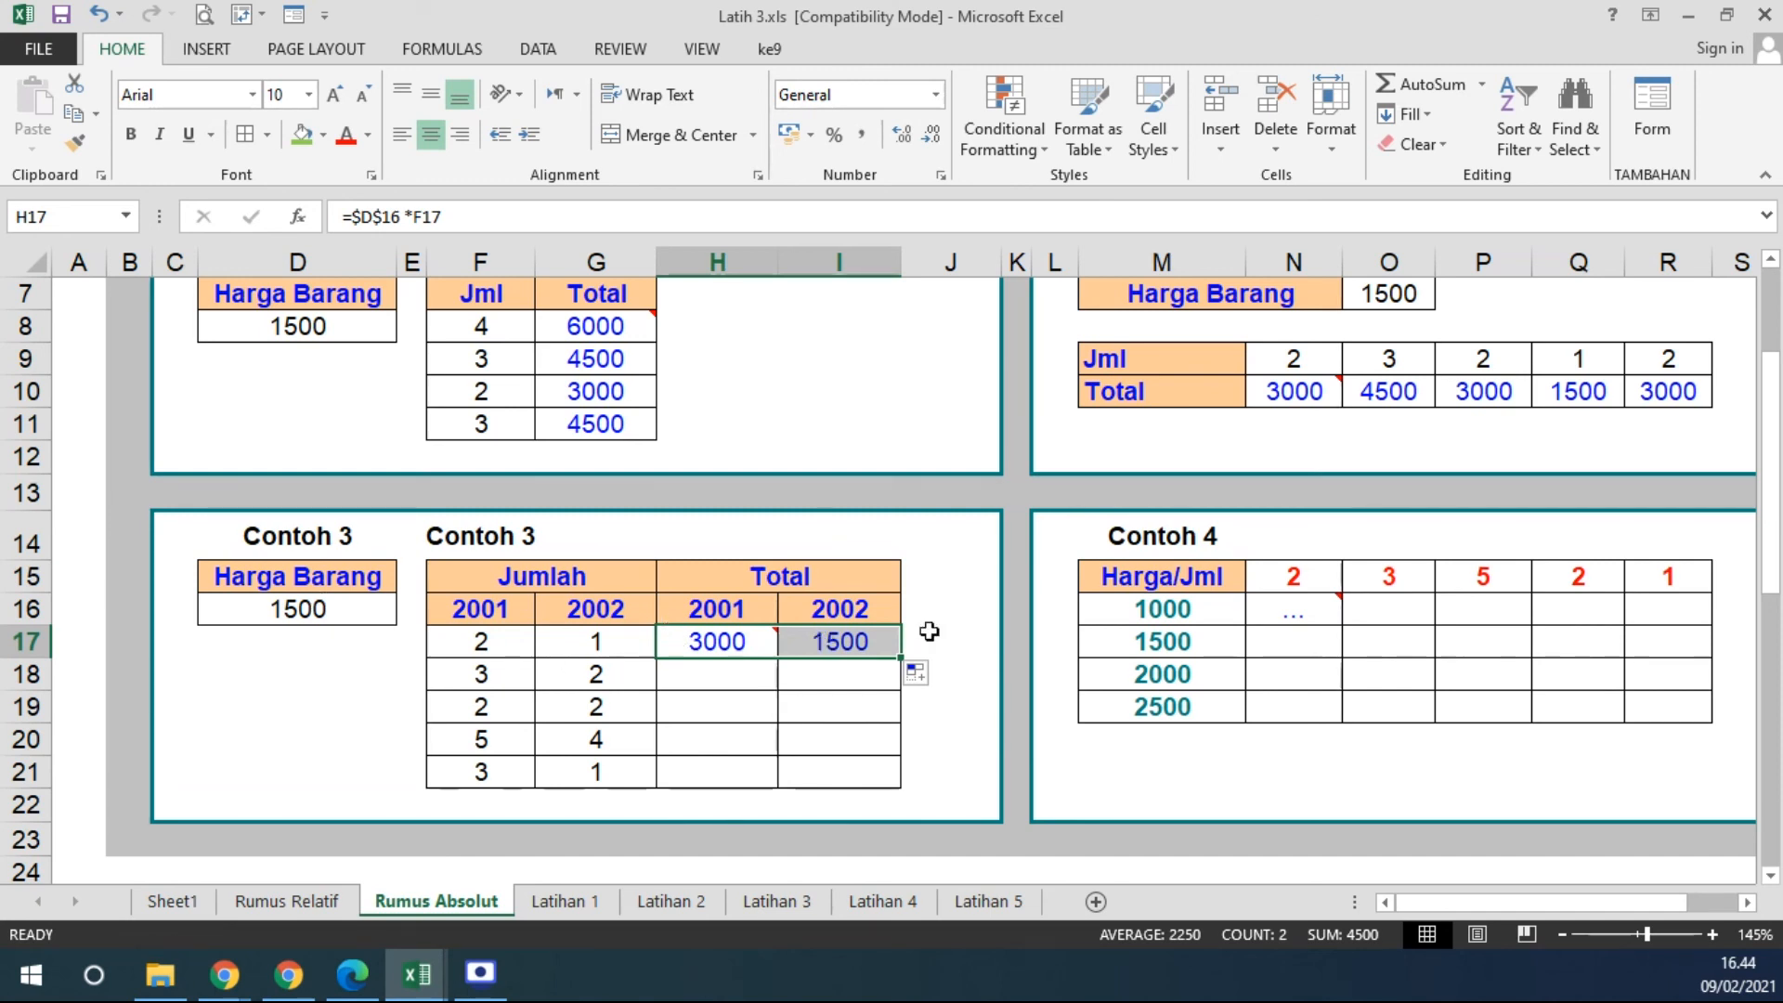
pyautogui.moveTo(901, 658); pyautogui.dragTo(893, 787)
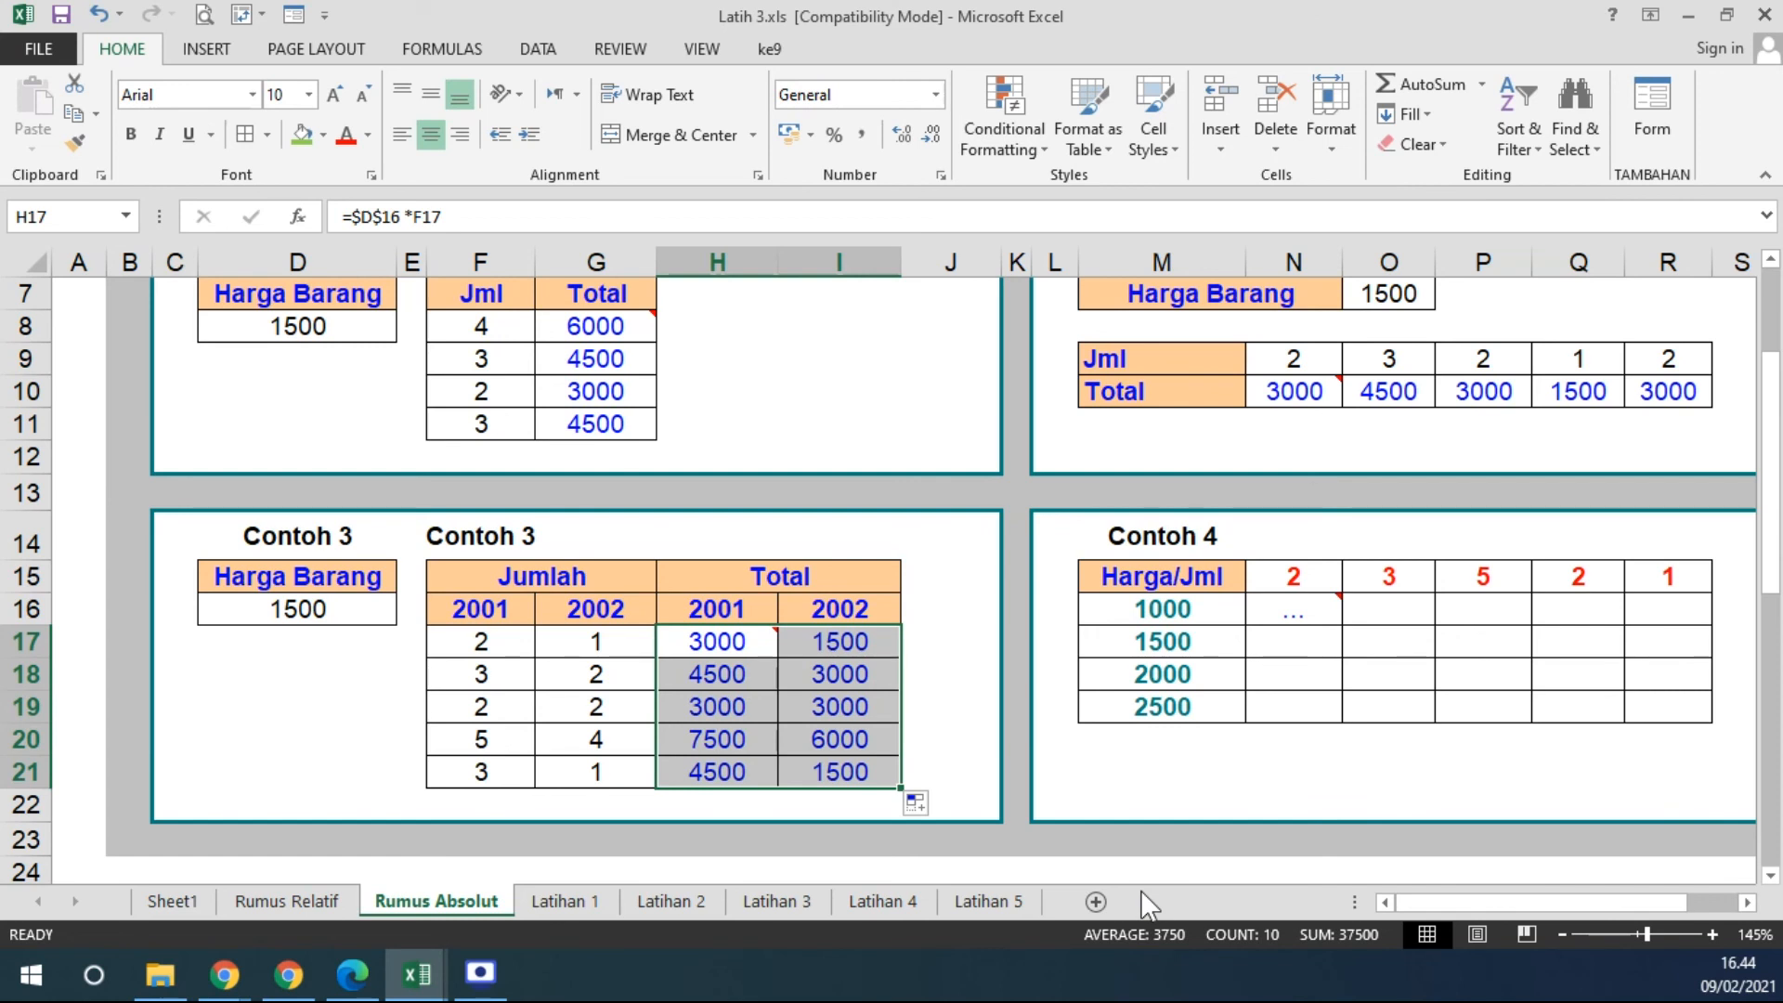
pyautogui.moveTo(743, 676); pyautogui.dragTo(828, 765)
pyautogui.press('Delete')
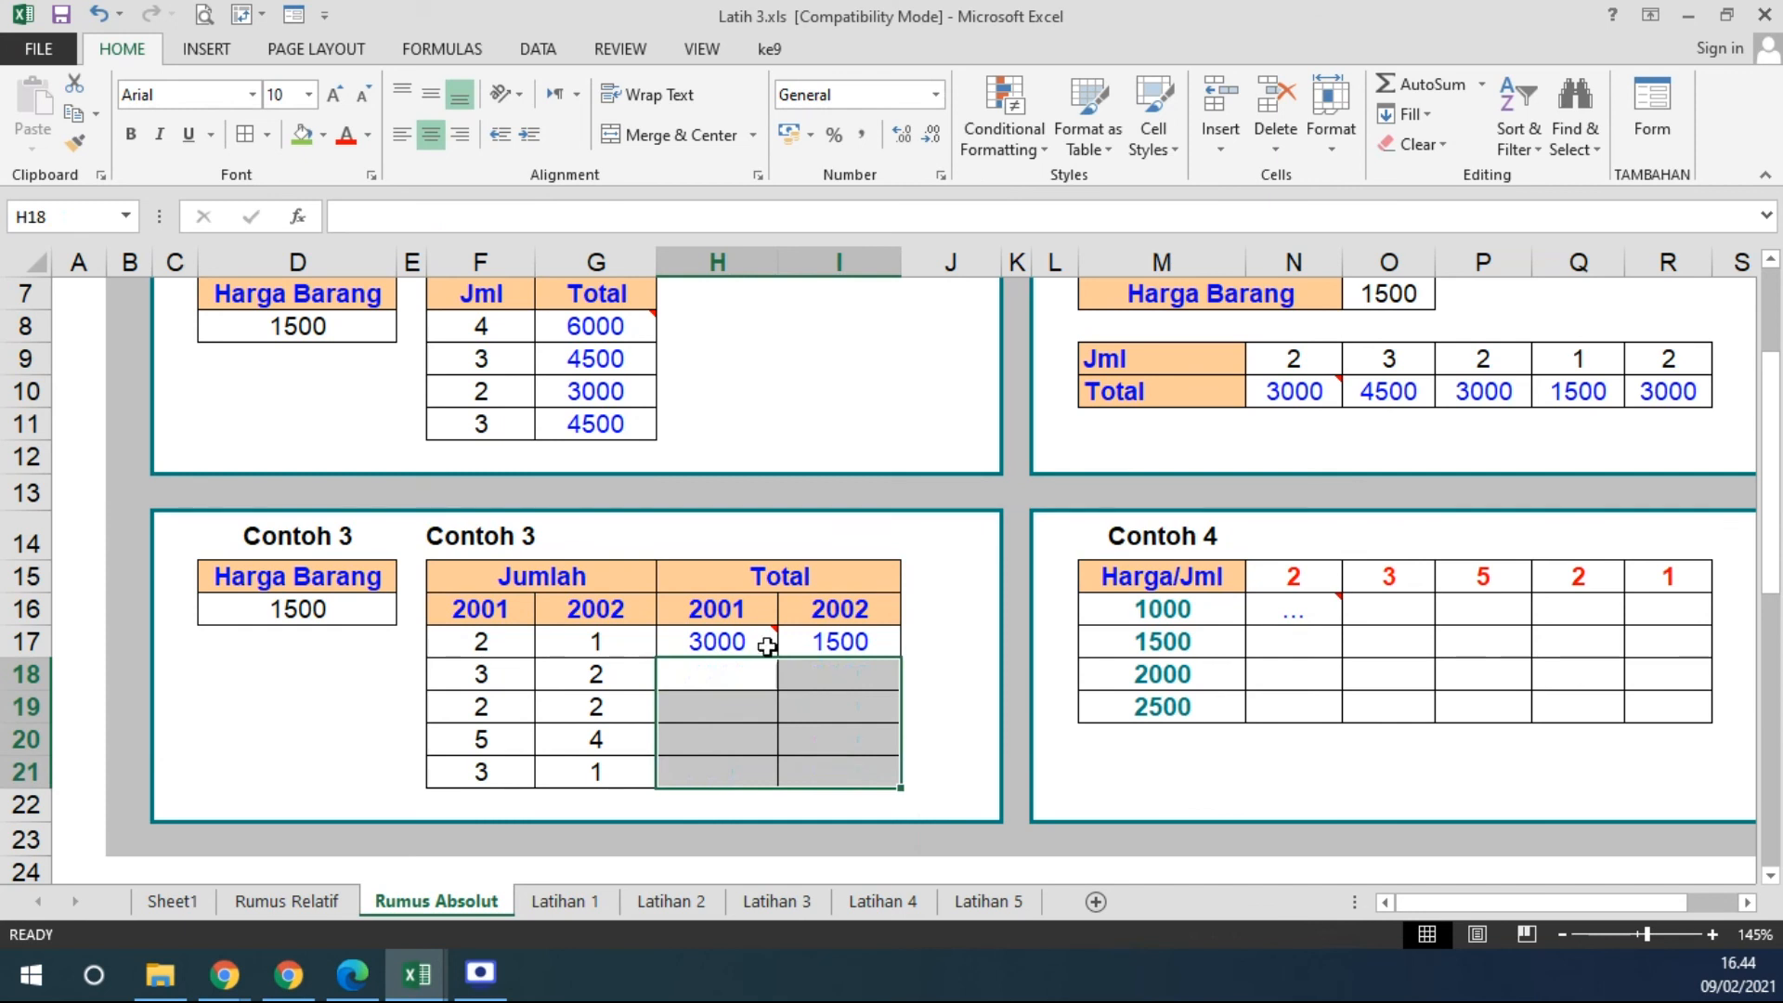
# Complete the Contoh 3 totals by copying H17 across to I17 and auto-filling both columns down to row 21.
pyautogui.click(730, 641)
pyautogui.moveTo(772, 661); pyautogui.dragTo(902, 661)
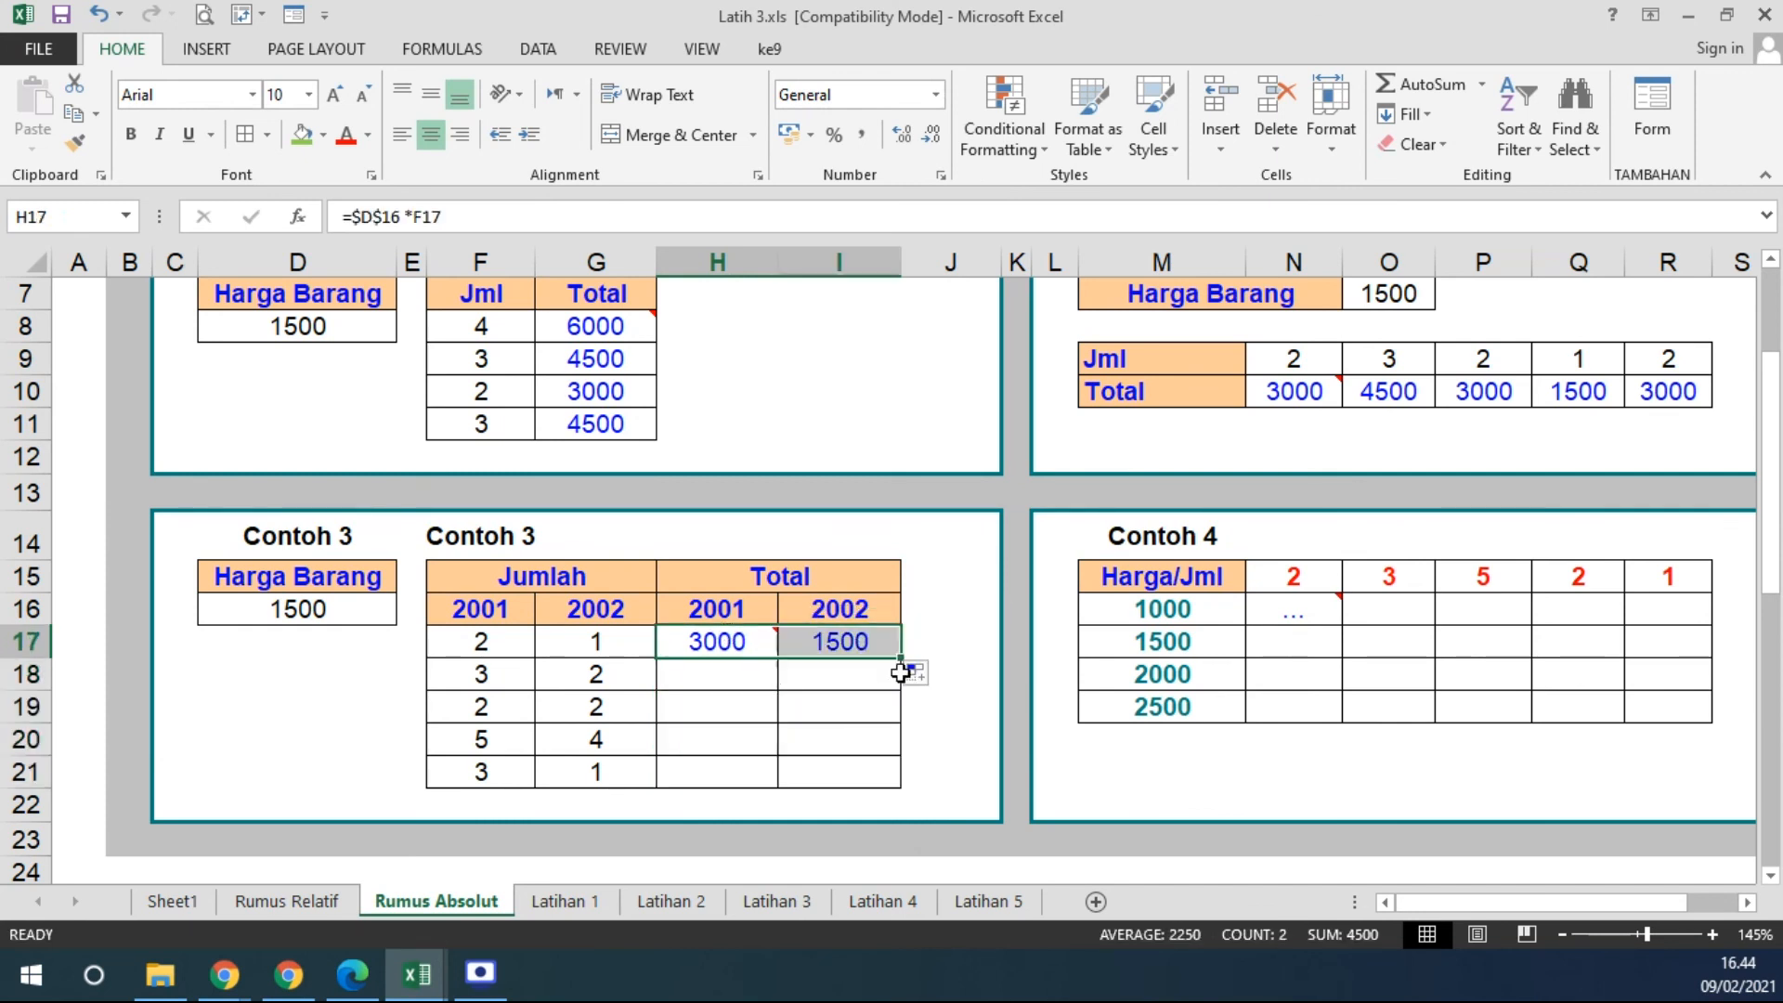
pyautogui.doubleClick(903, 661)
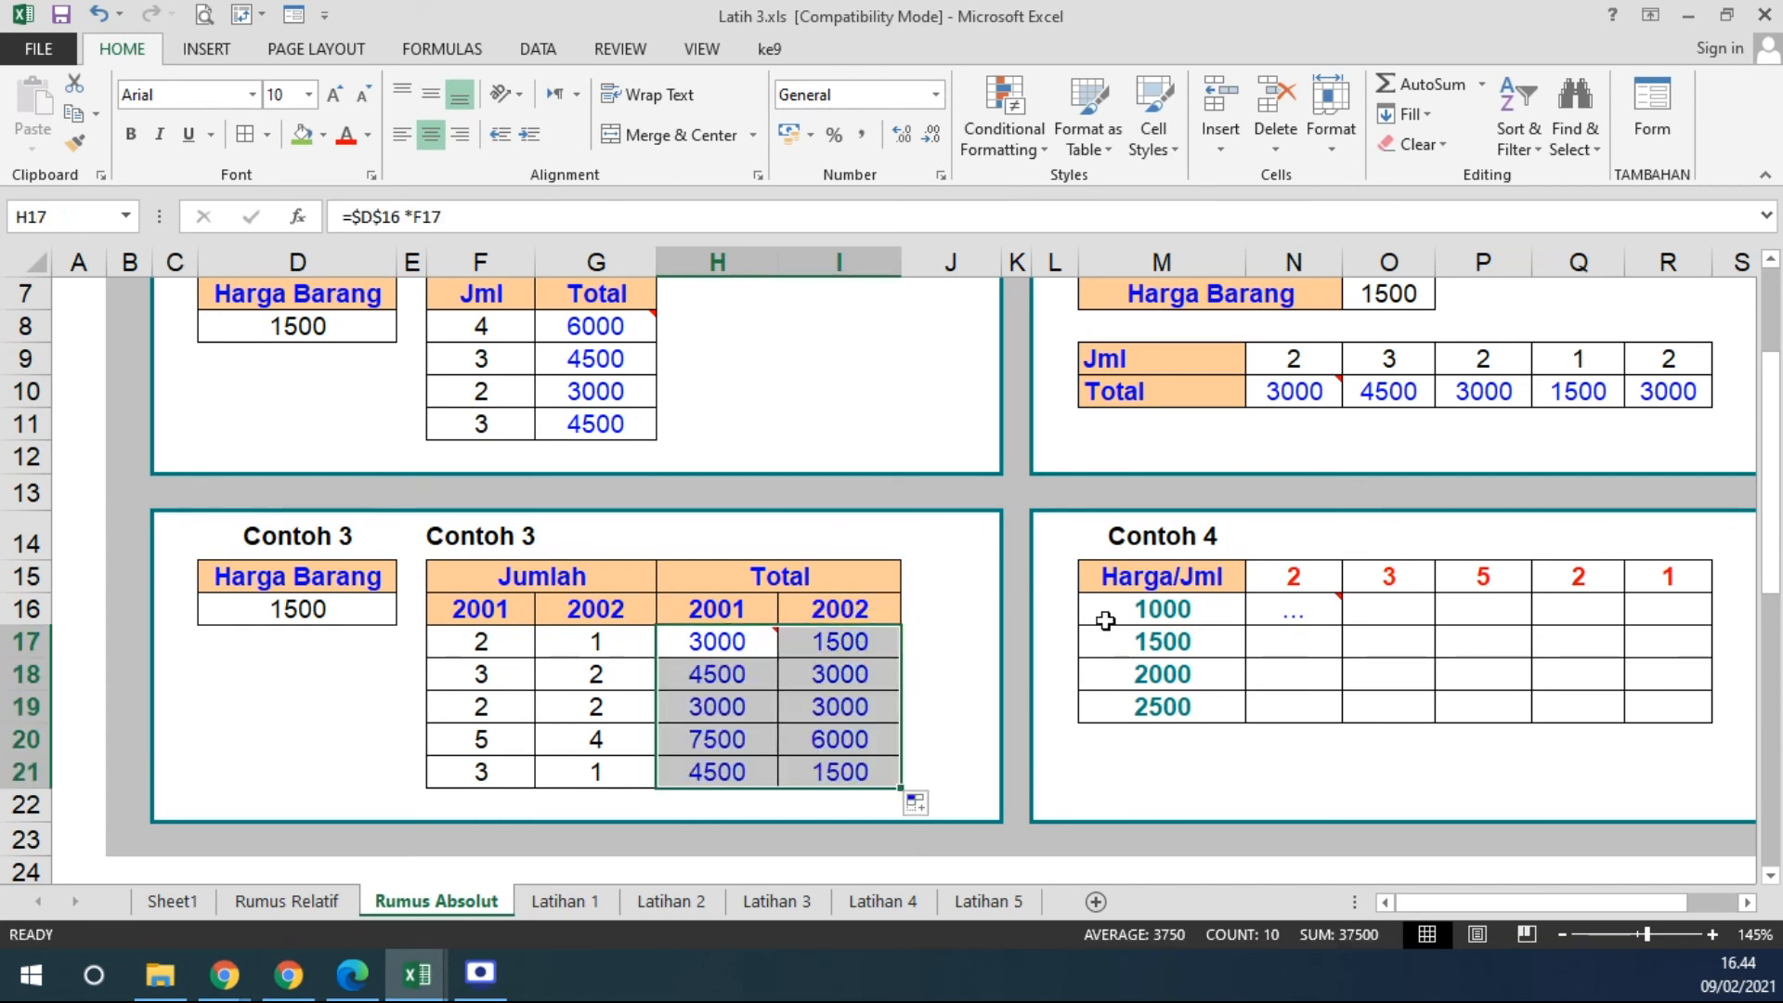